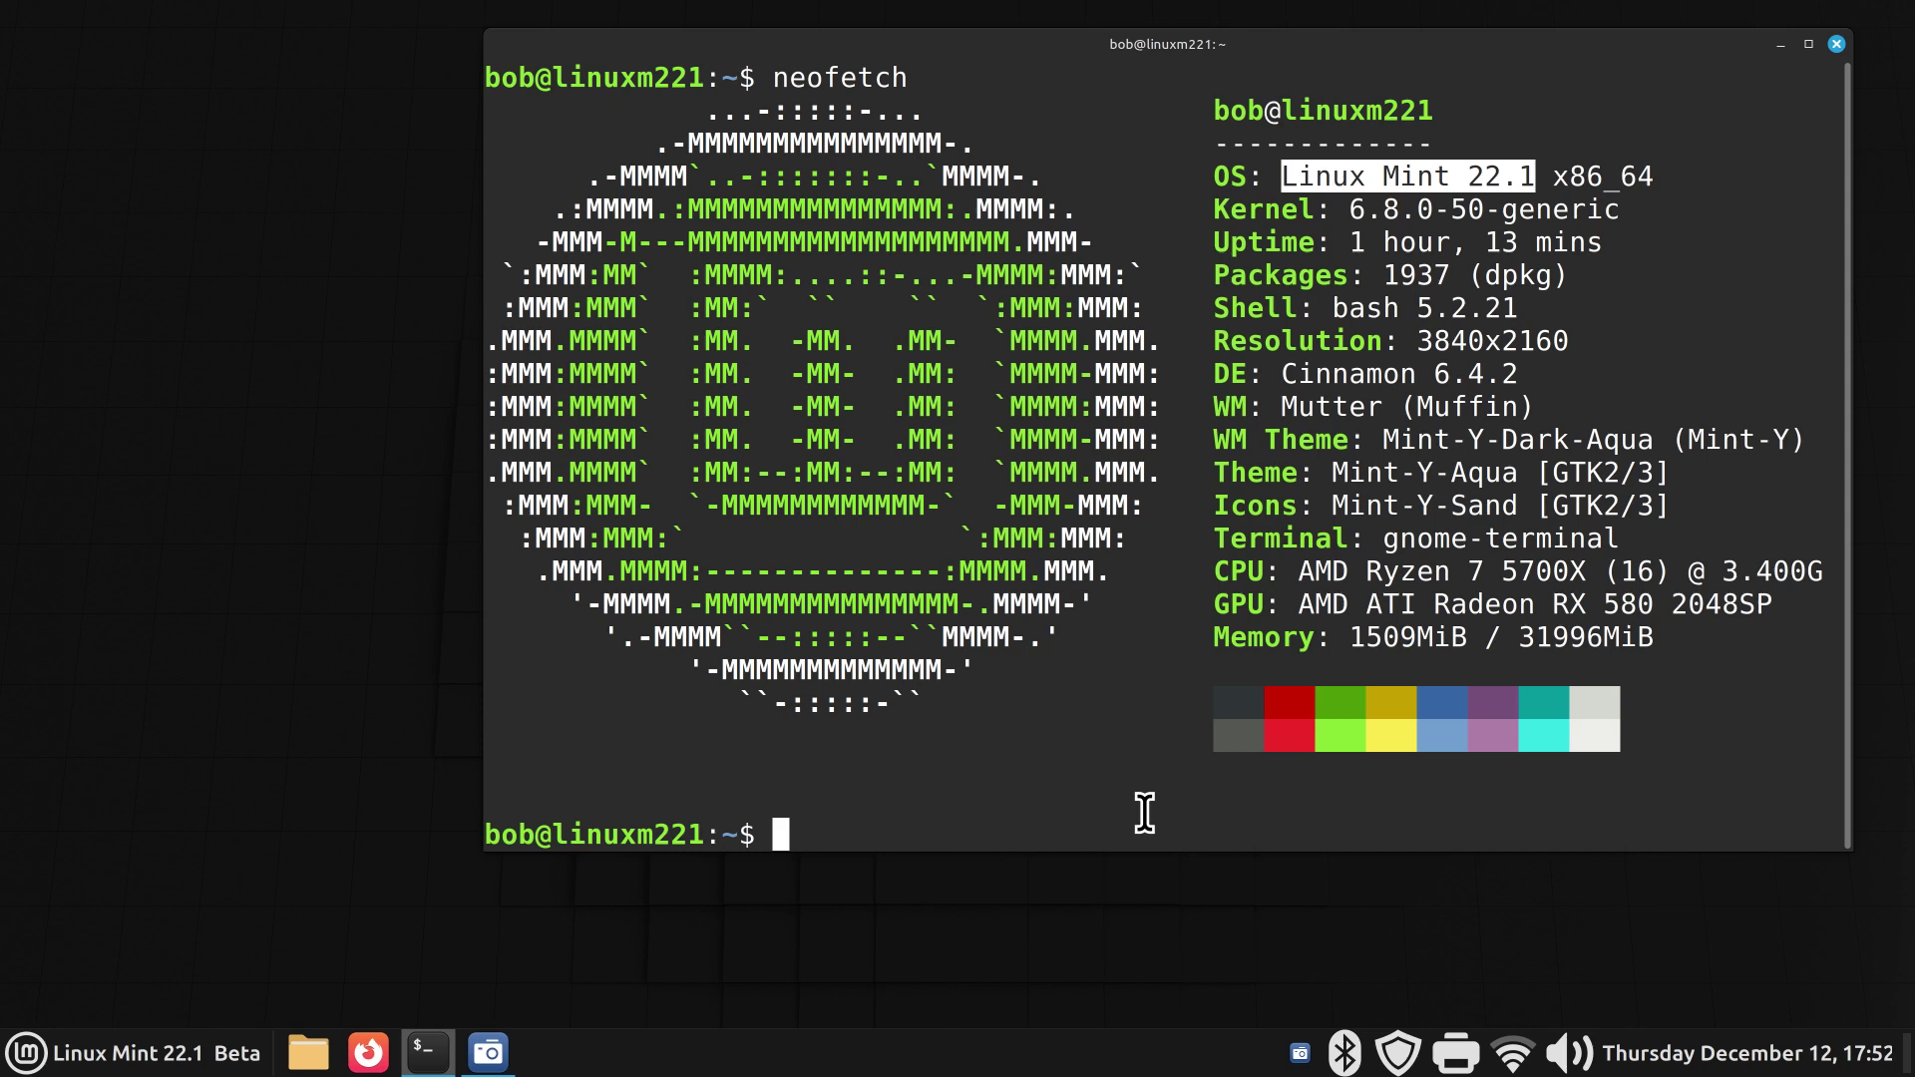
- Highlight the Cinnamon 6.4 DE and 6.8 kernel lines in neofetch, then close the terminal
{"action": "left_click_drag", "start_coordinate": [1279, 374], "coordinate": [1474, 383]}
{"action": "left_click_drag", "start_coordinate": [1349, 210], "coordinate": [1401, 210]}
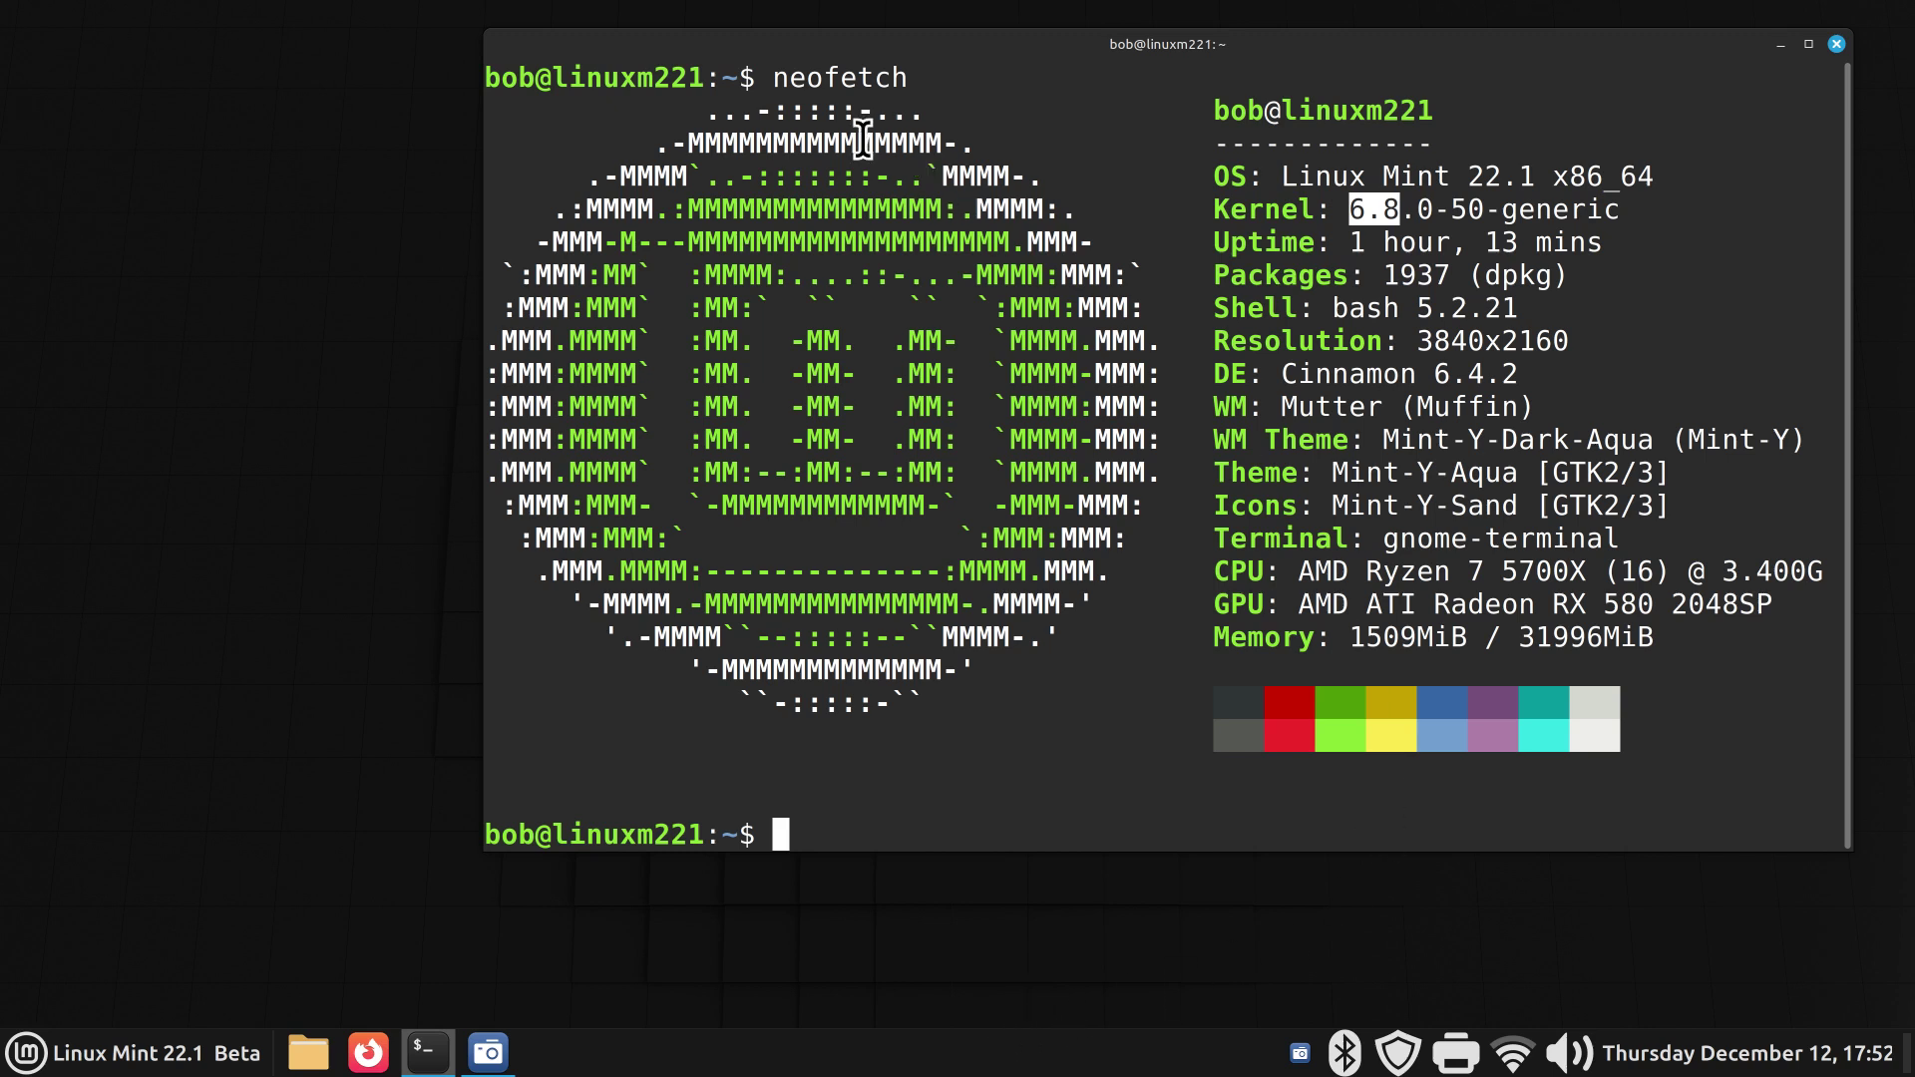
{"action": "left_click", "coordinate": [1837, 45]}
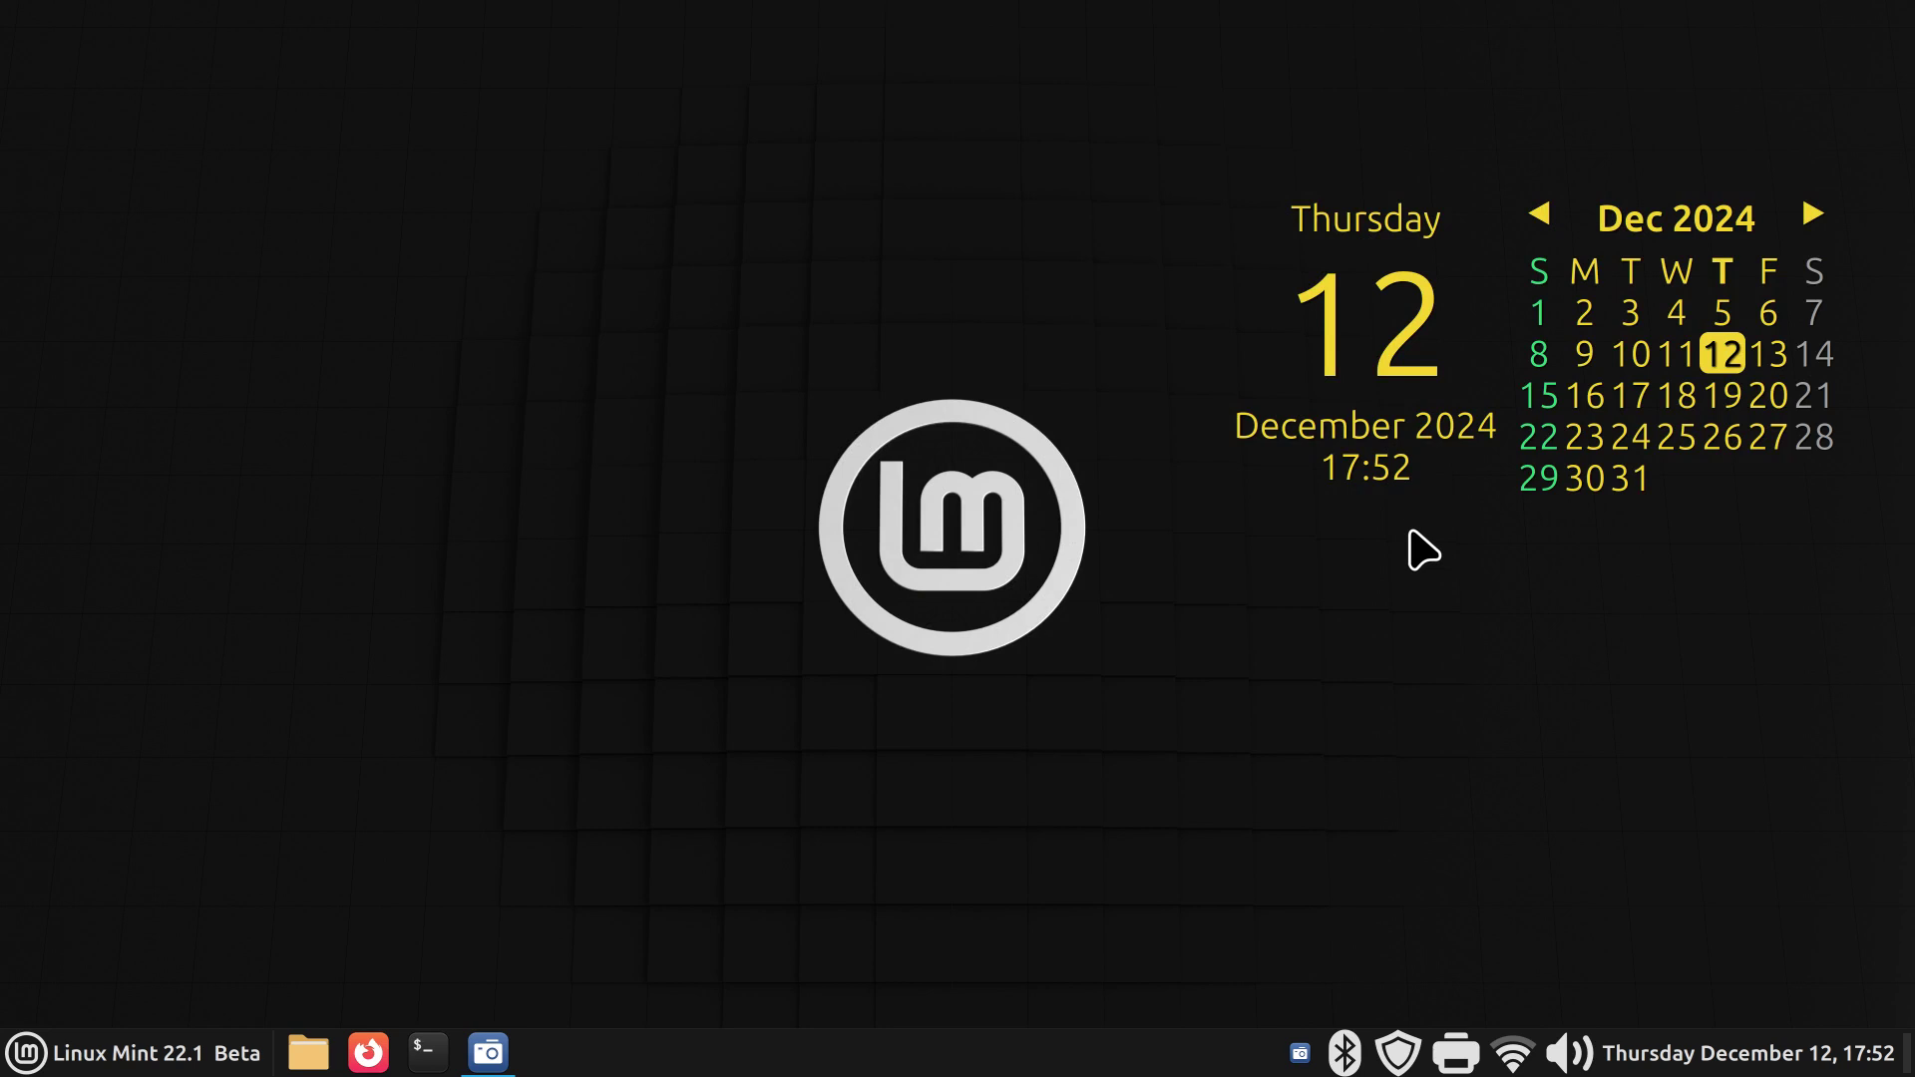
- Launch Firefox and open the Linux Mint 22.1 'Xia' beta blog post, highlighting 'Xia' in the title
{"action": "left_click", "coordinate": [367, 1053]}
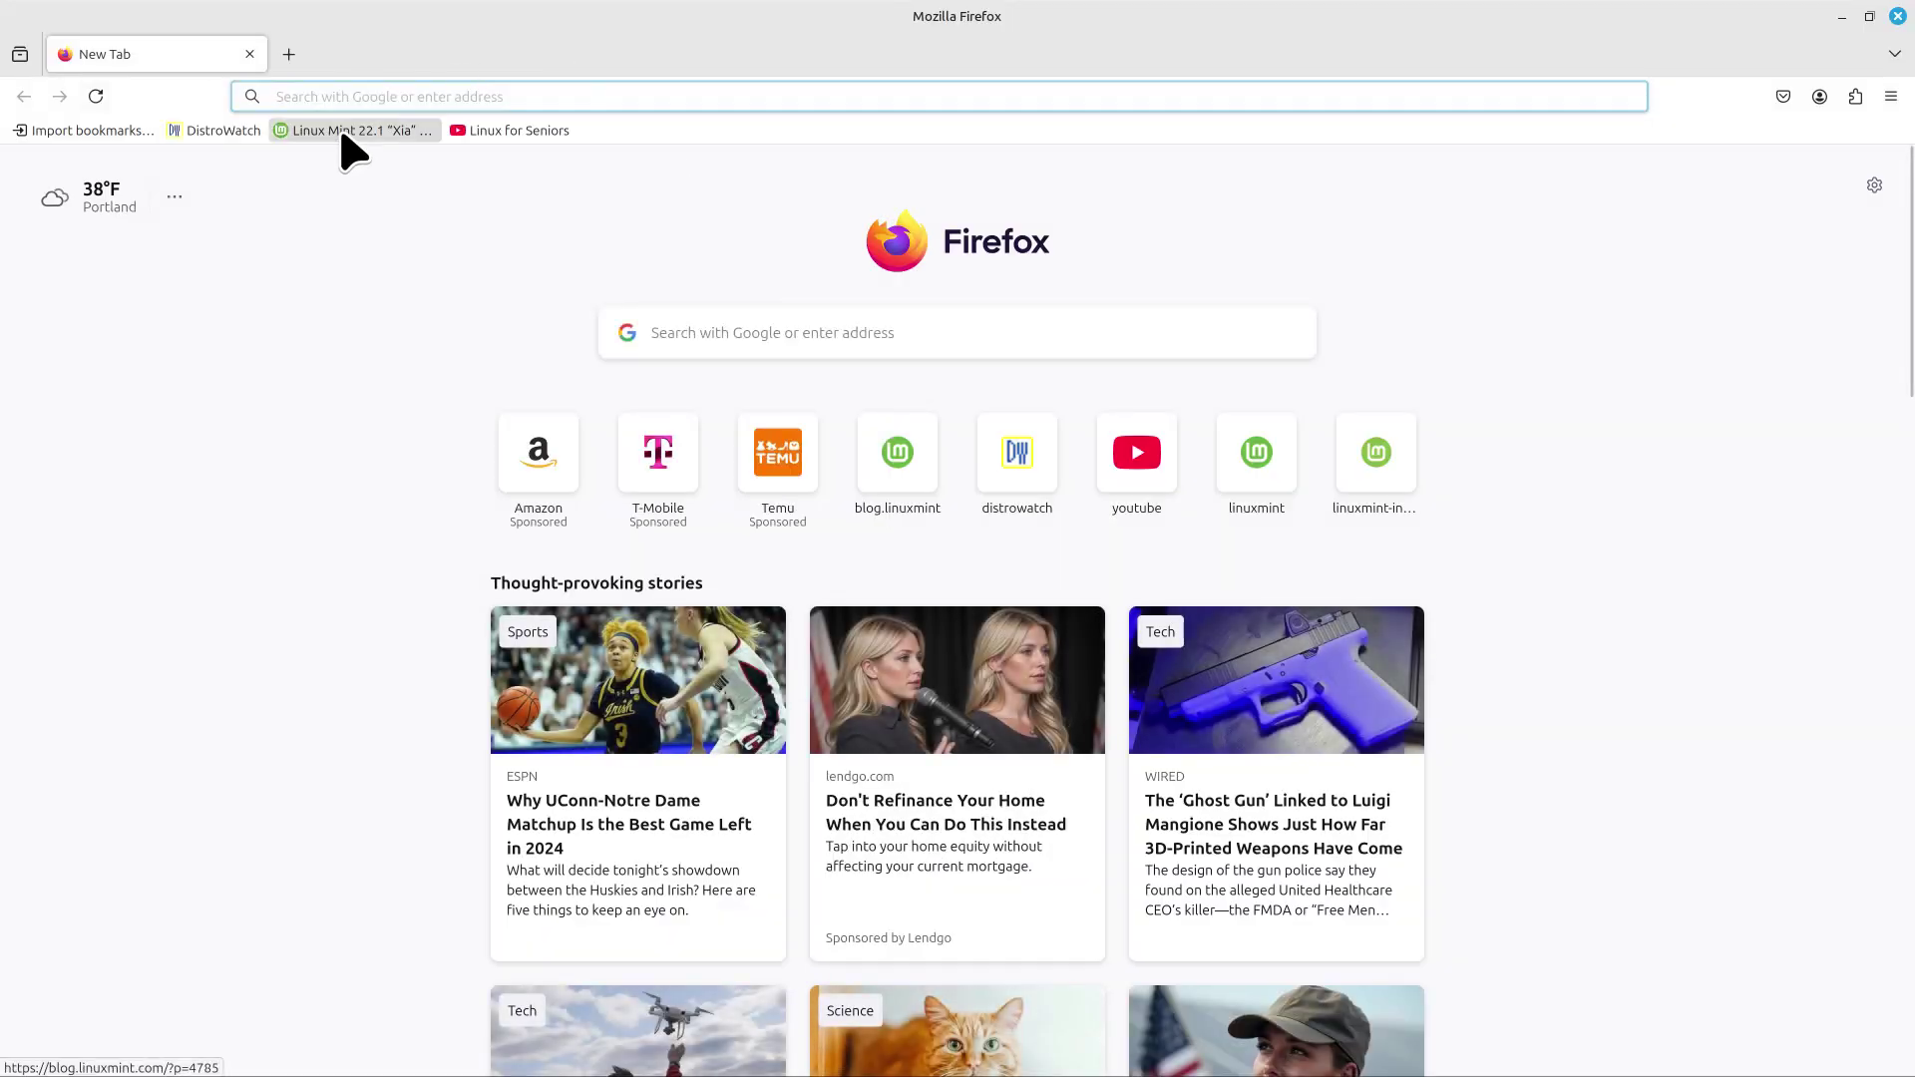
{"action": "left_click", "coordinate": [344, 133]}
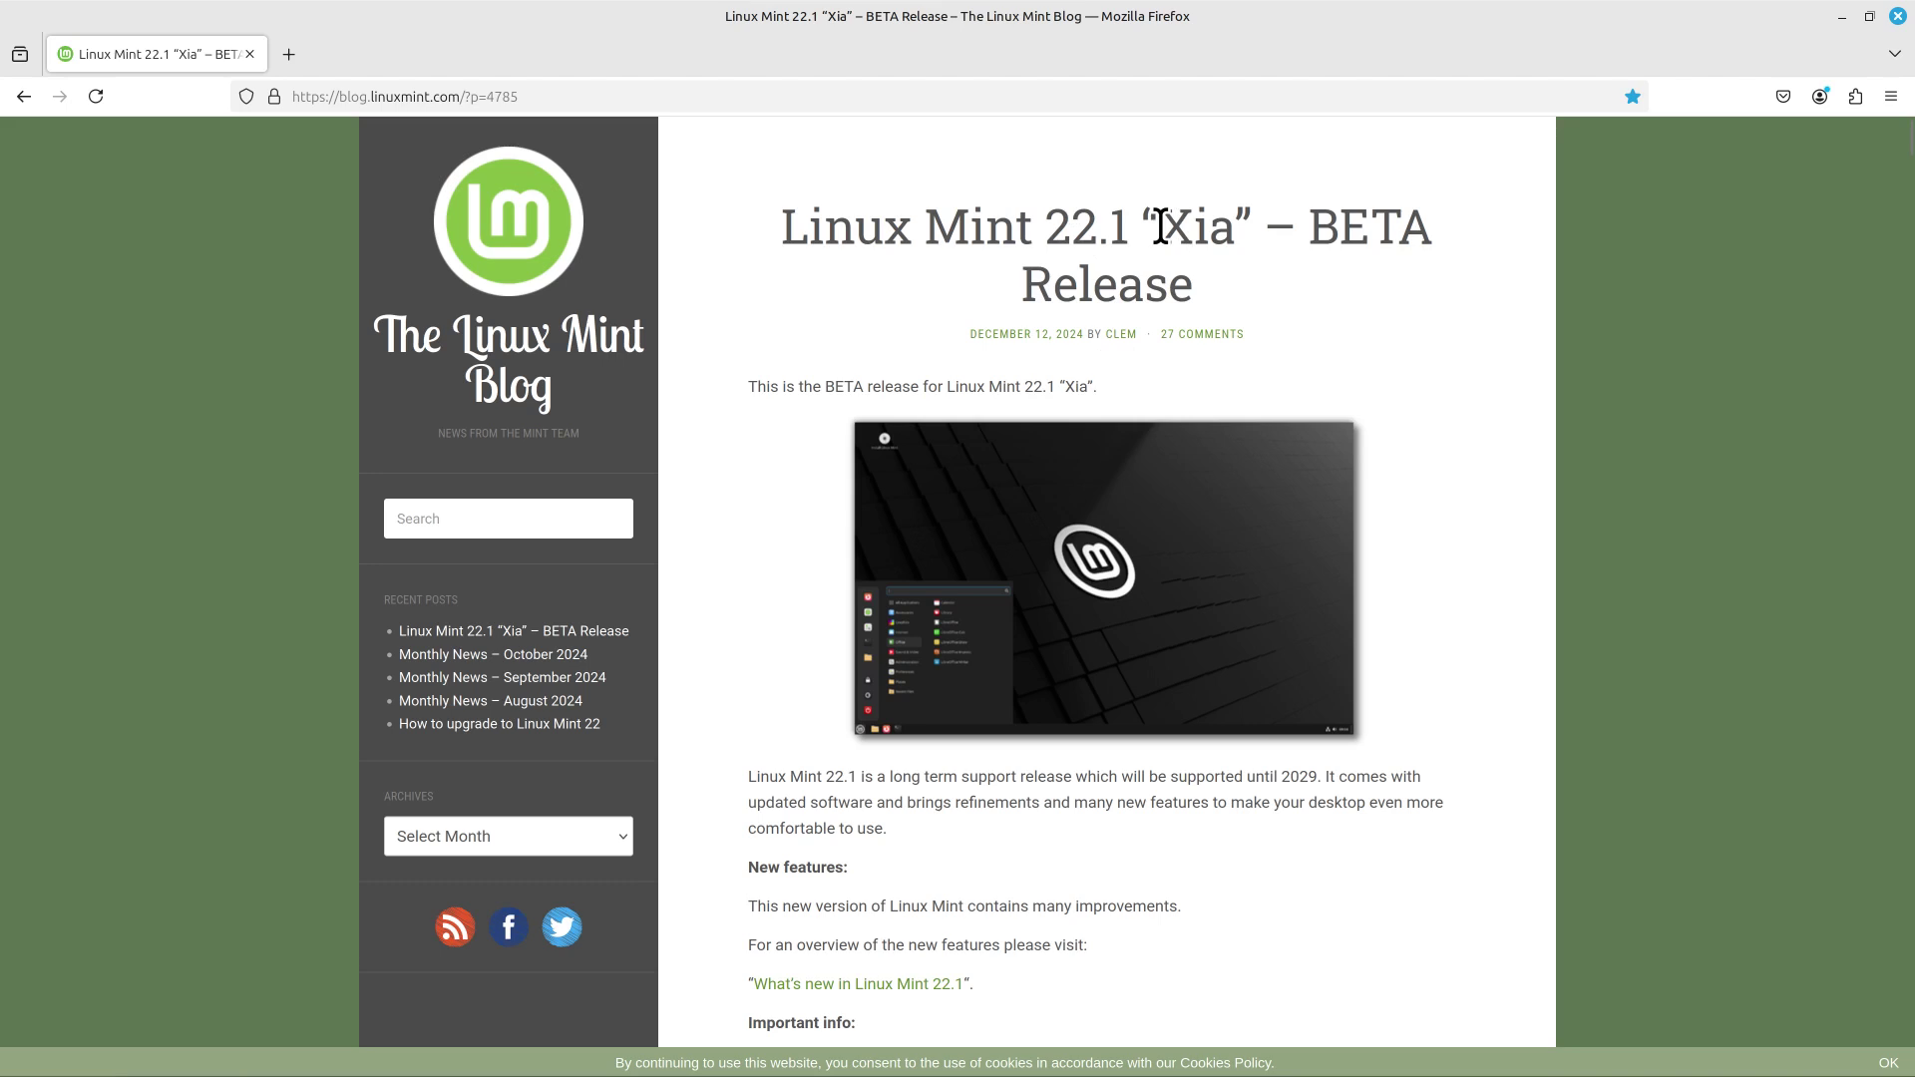
{"action": "left_click_drag", "start_coordinate": [1157, 227], "coordinate": [1235, 230]}
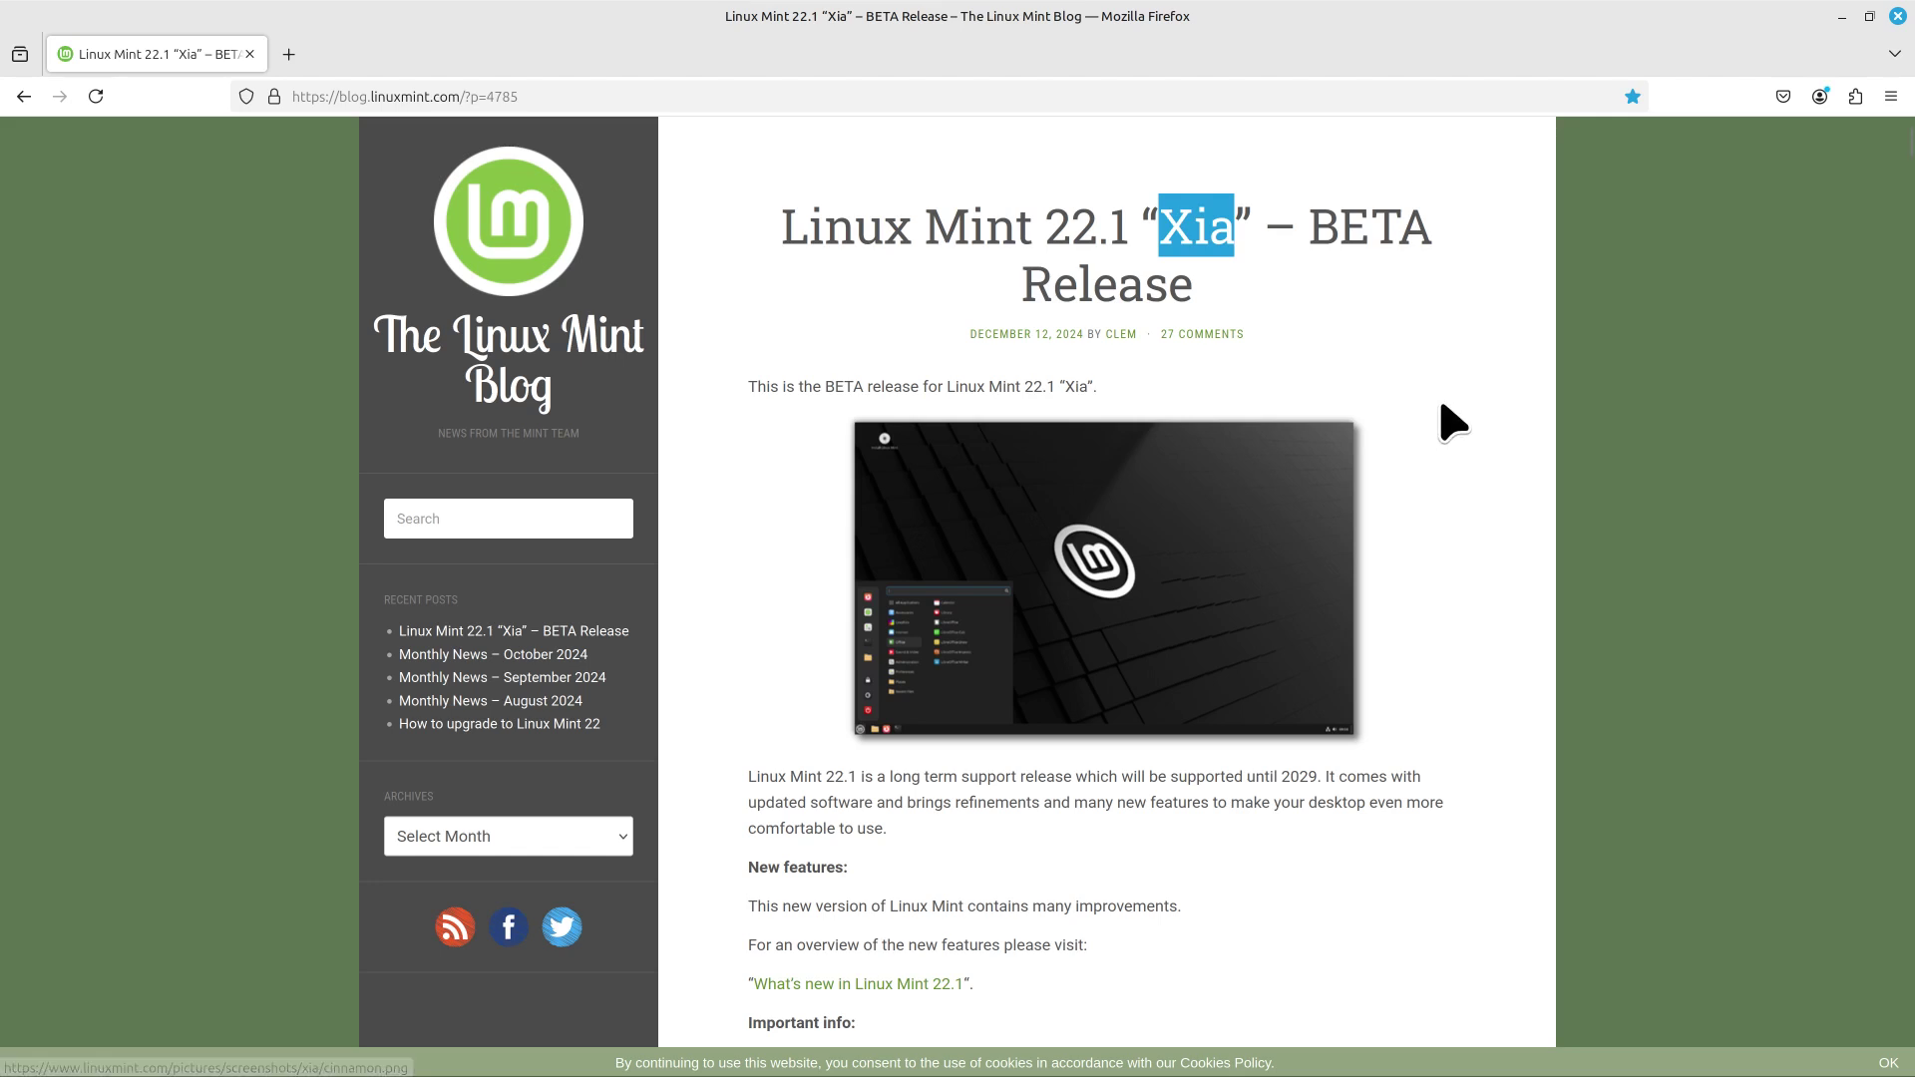
- Scroll down to the System requirements and highlight its bullet list
{"action": "scroll", "coordinate": [1440, 419], "scroll_direction": "down", "scroll_amount": 4}
{"action": "scroll", "coordinate": [1441, 395], "scroll_direction": "down", "scroll_amount": 1}
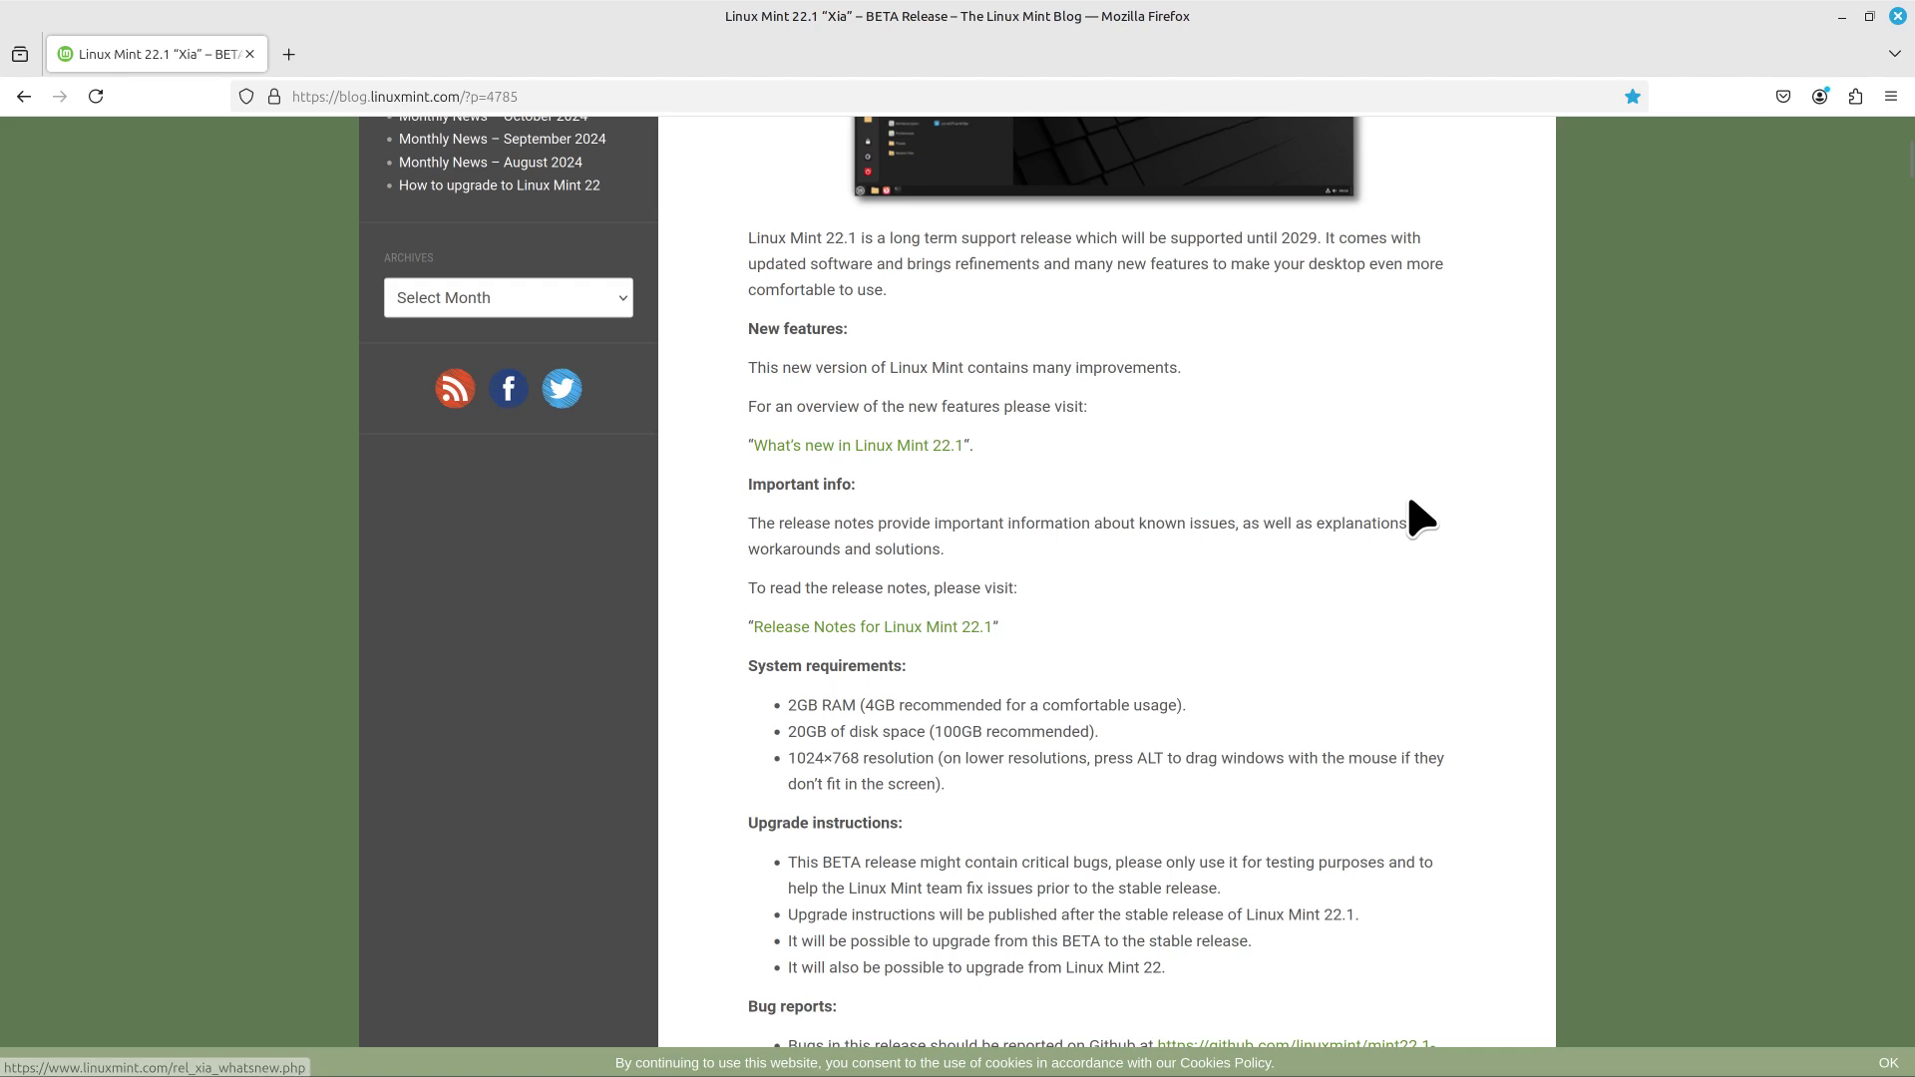
{"action": "scroll", "coordinate": [1377, 593], "scroll_direction": "down", "scroll_amount": 2}
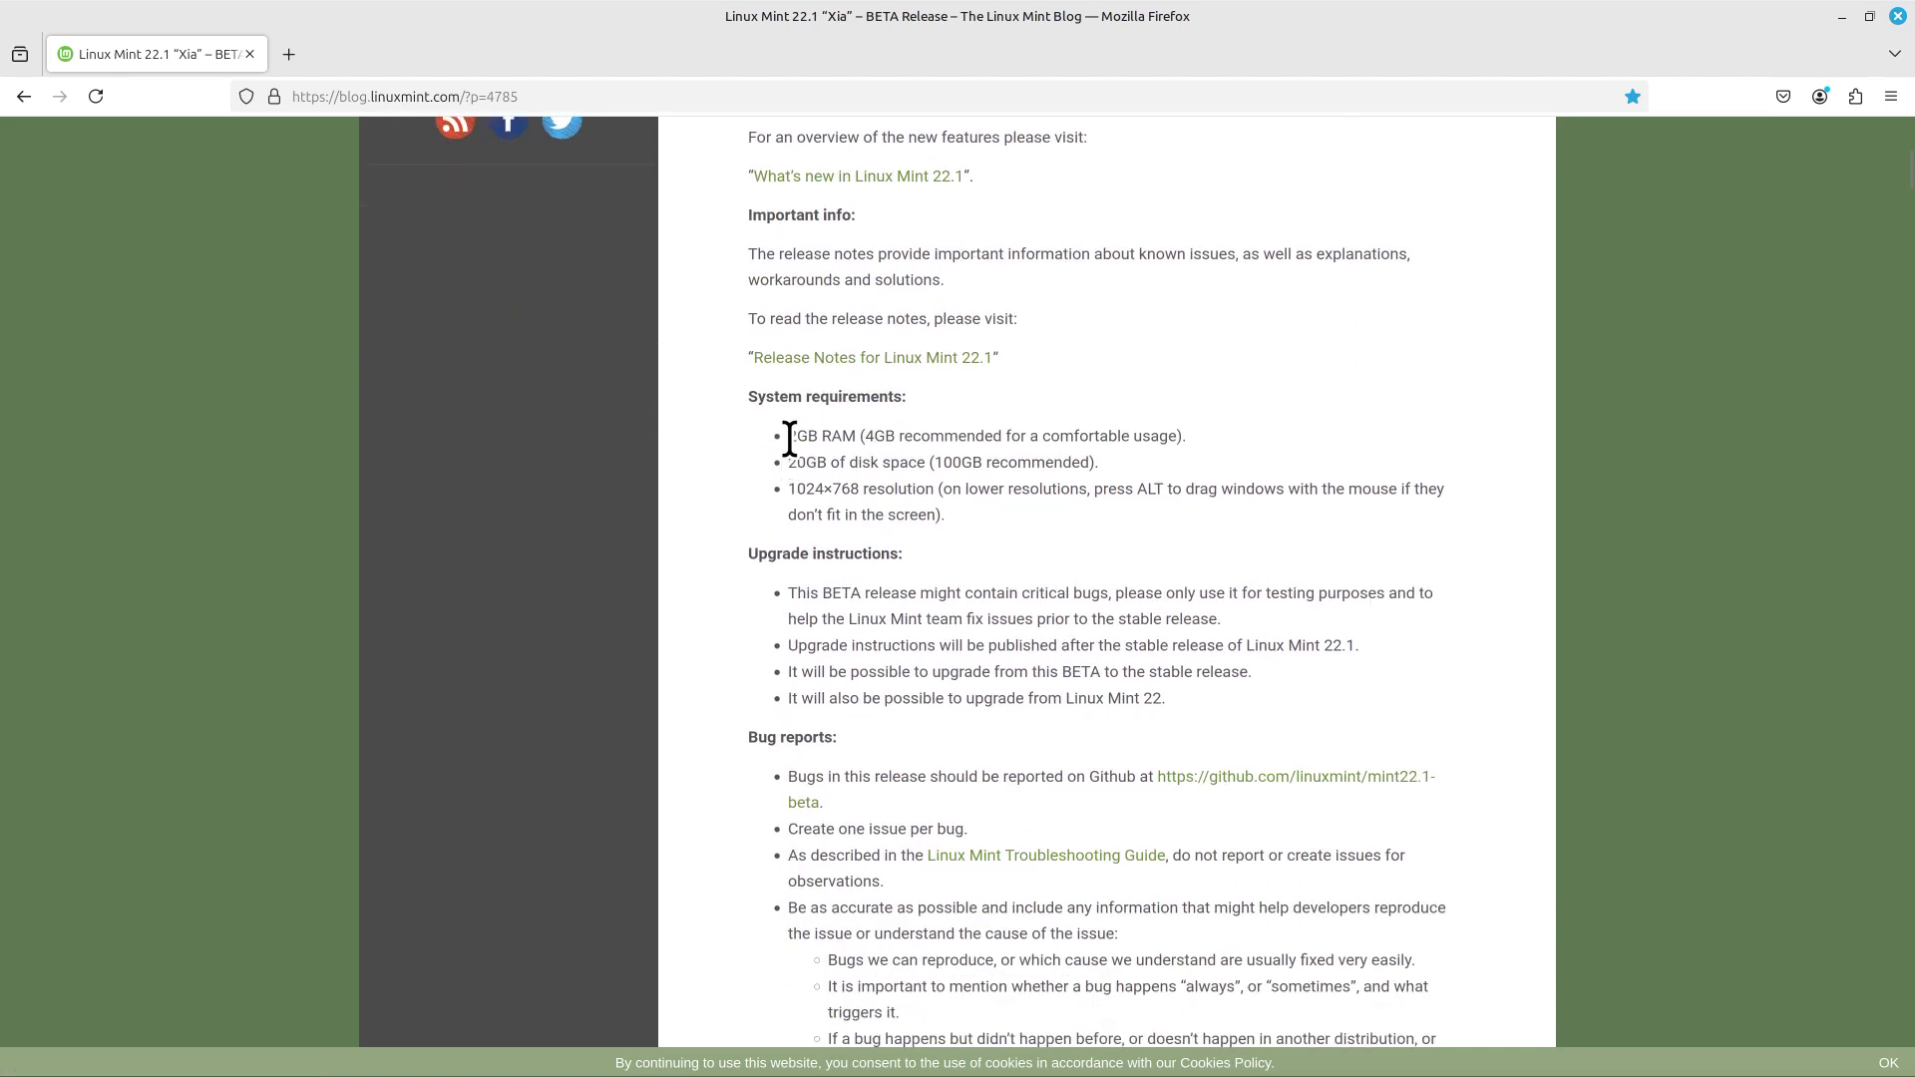
{"action": "left_click_drag", "start_coordinate": [788, 436], "coordinate": [1262, 519]}
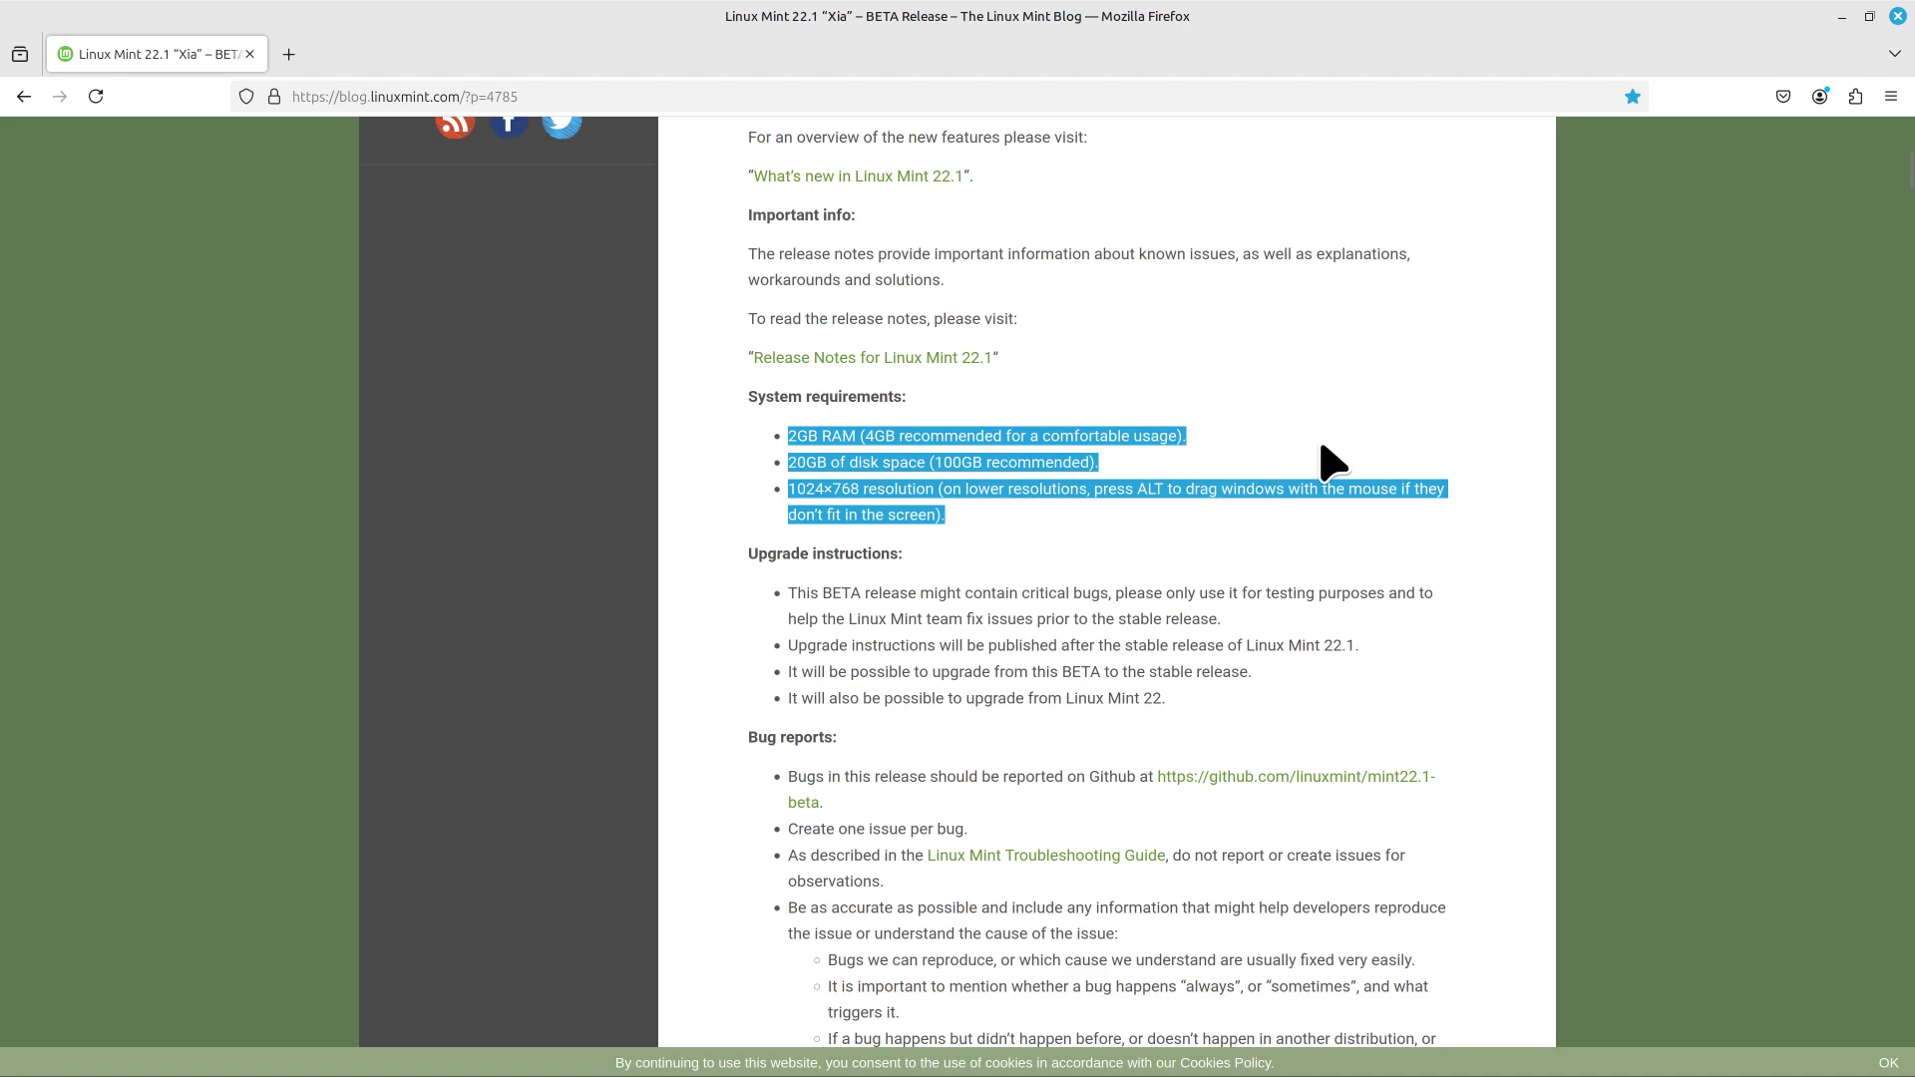
{"action": "left_click", "coordinate": [1260, 527]}
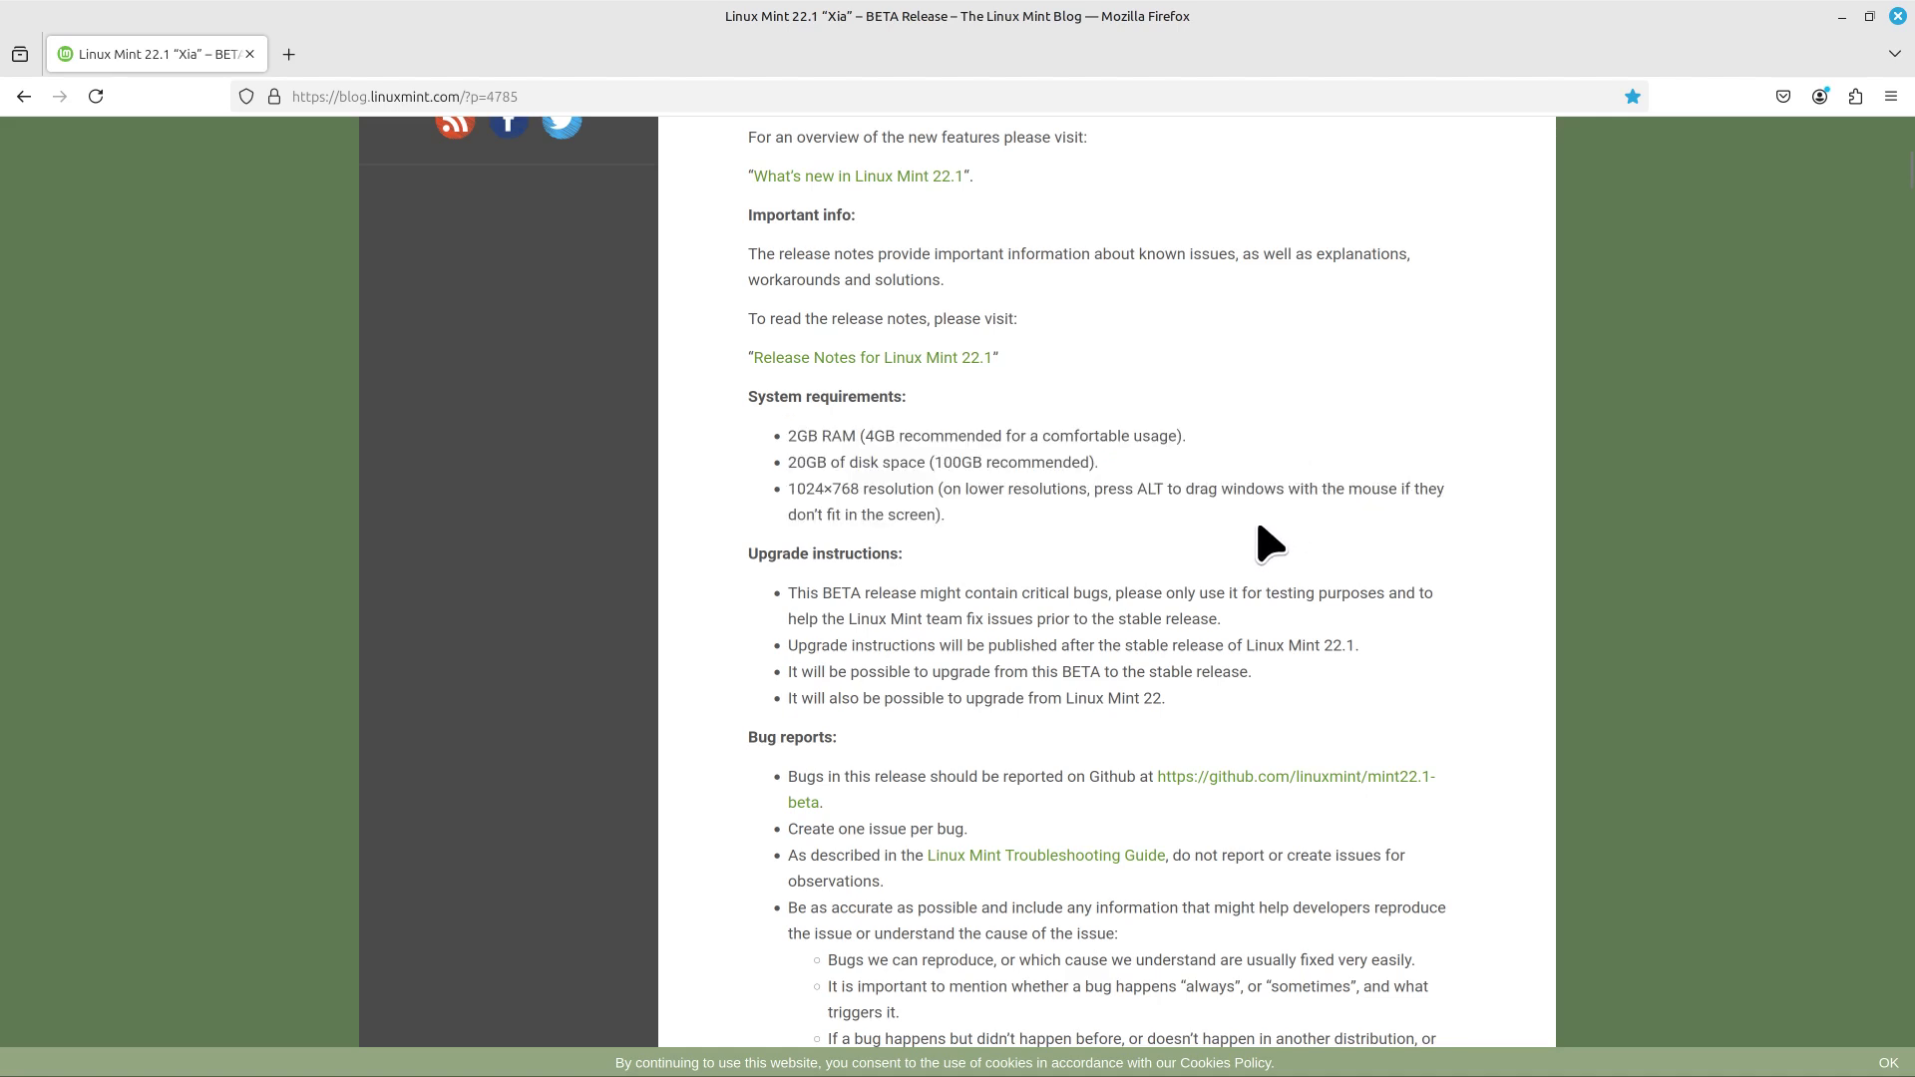
- Highlight the recommended 4GB of RAM and the 1024×768 minimum resolution
{"action": "left_click_drag", "start_coordinate": [864, 436], "coordinate": [991, 459]}
{"action": "left_click_drag", "start_coordinate": [788, 489], "coordinate": [860, 488]}
{"action": "scroll", "coordinate": [1122, 553], "scroll_direction": "up", "scroll_amount": 4}
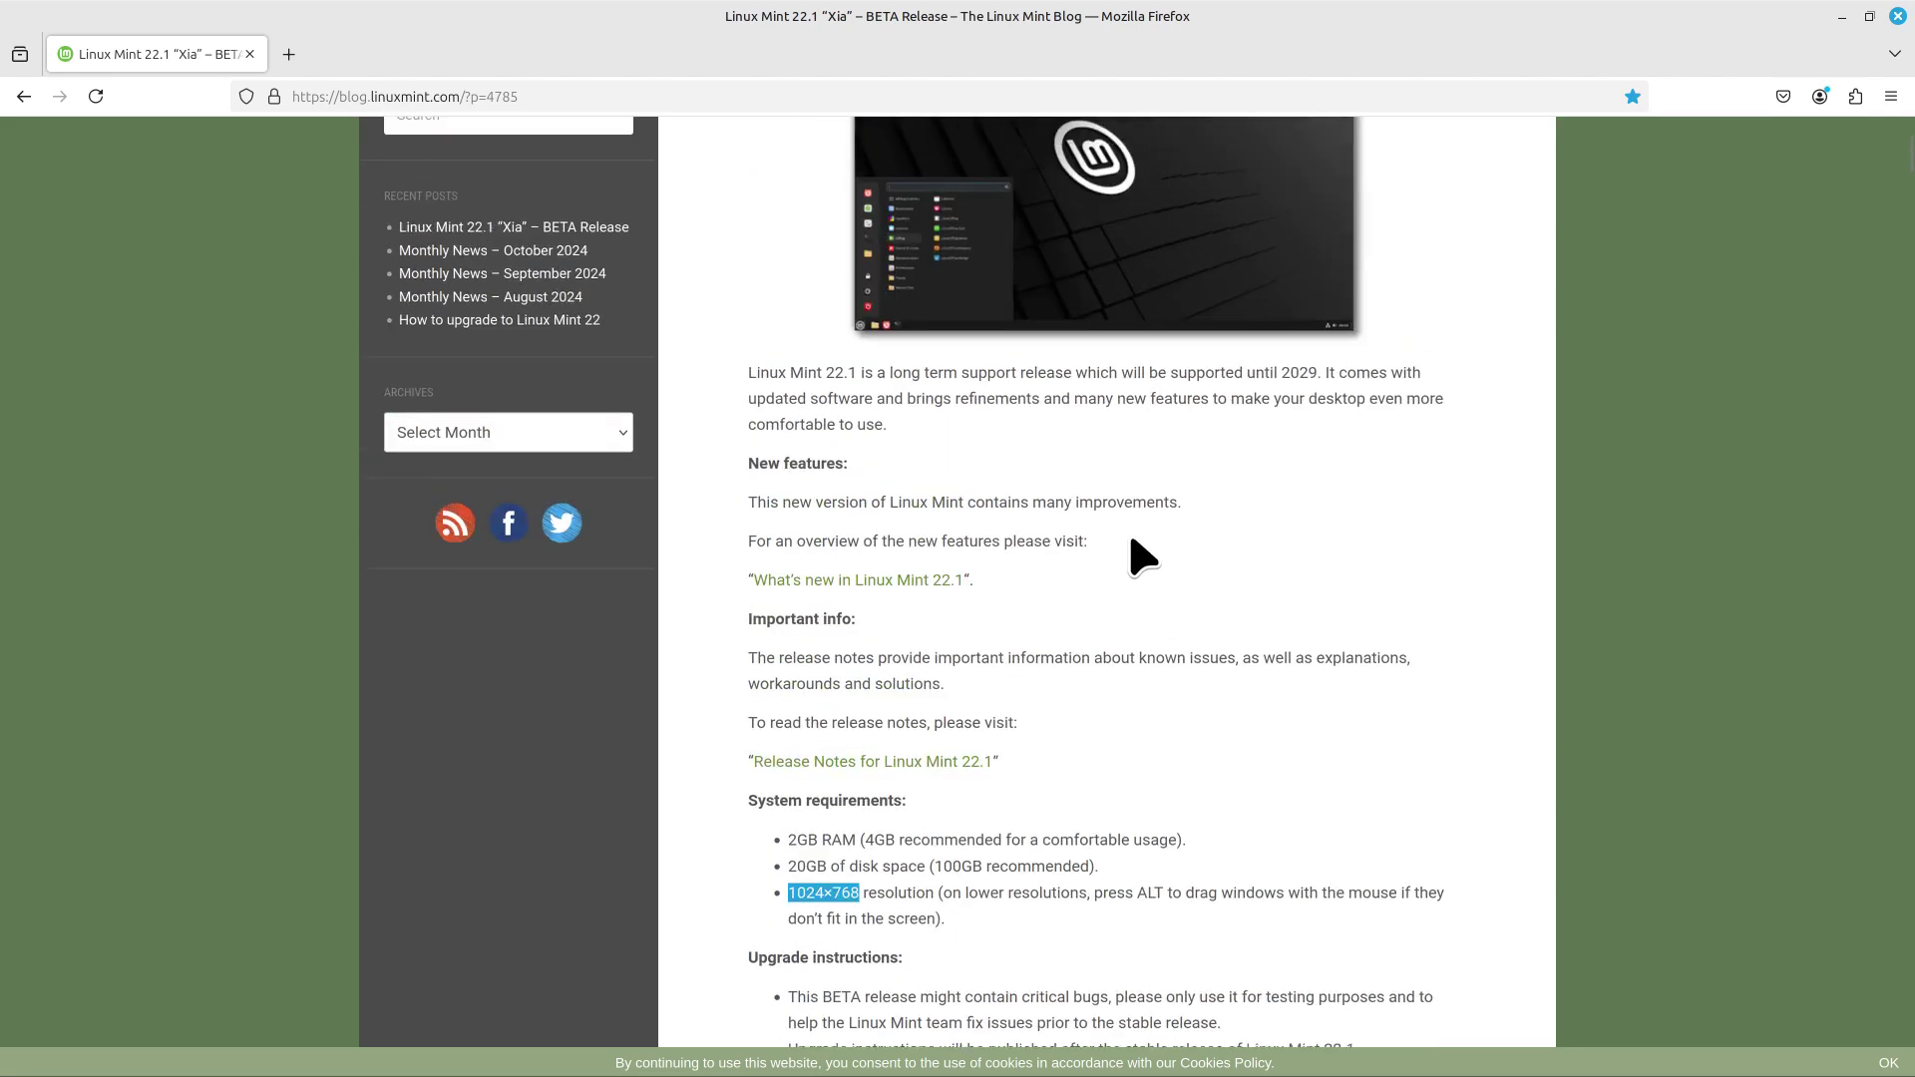
{"action": "scroll", "coordinate": [1158, 579], "scroll_direction": "up", "scroll_amount": 4}
{"action": "scroll", "coordinate": [1169, 586], "scroll_direction": "down", "scroll_amount": 4}
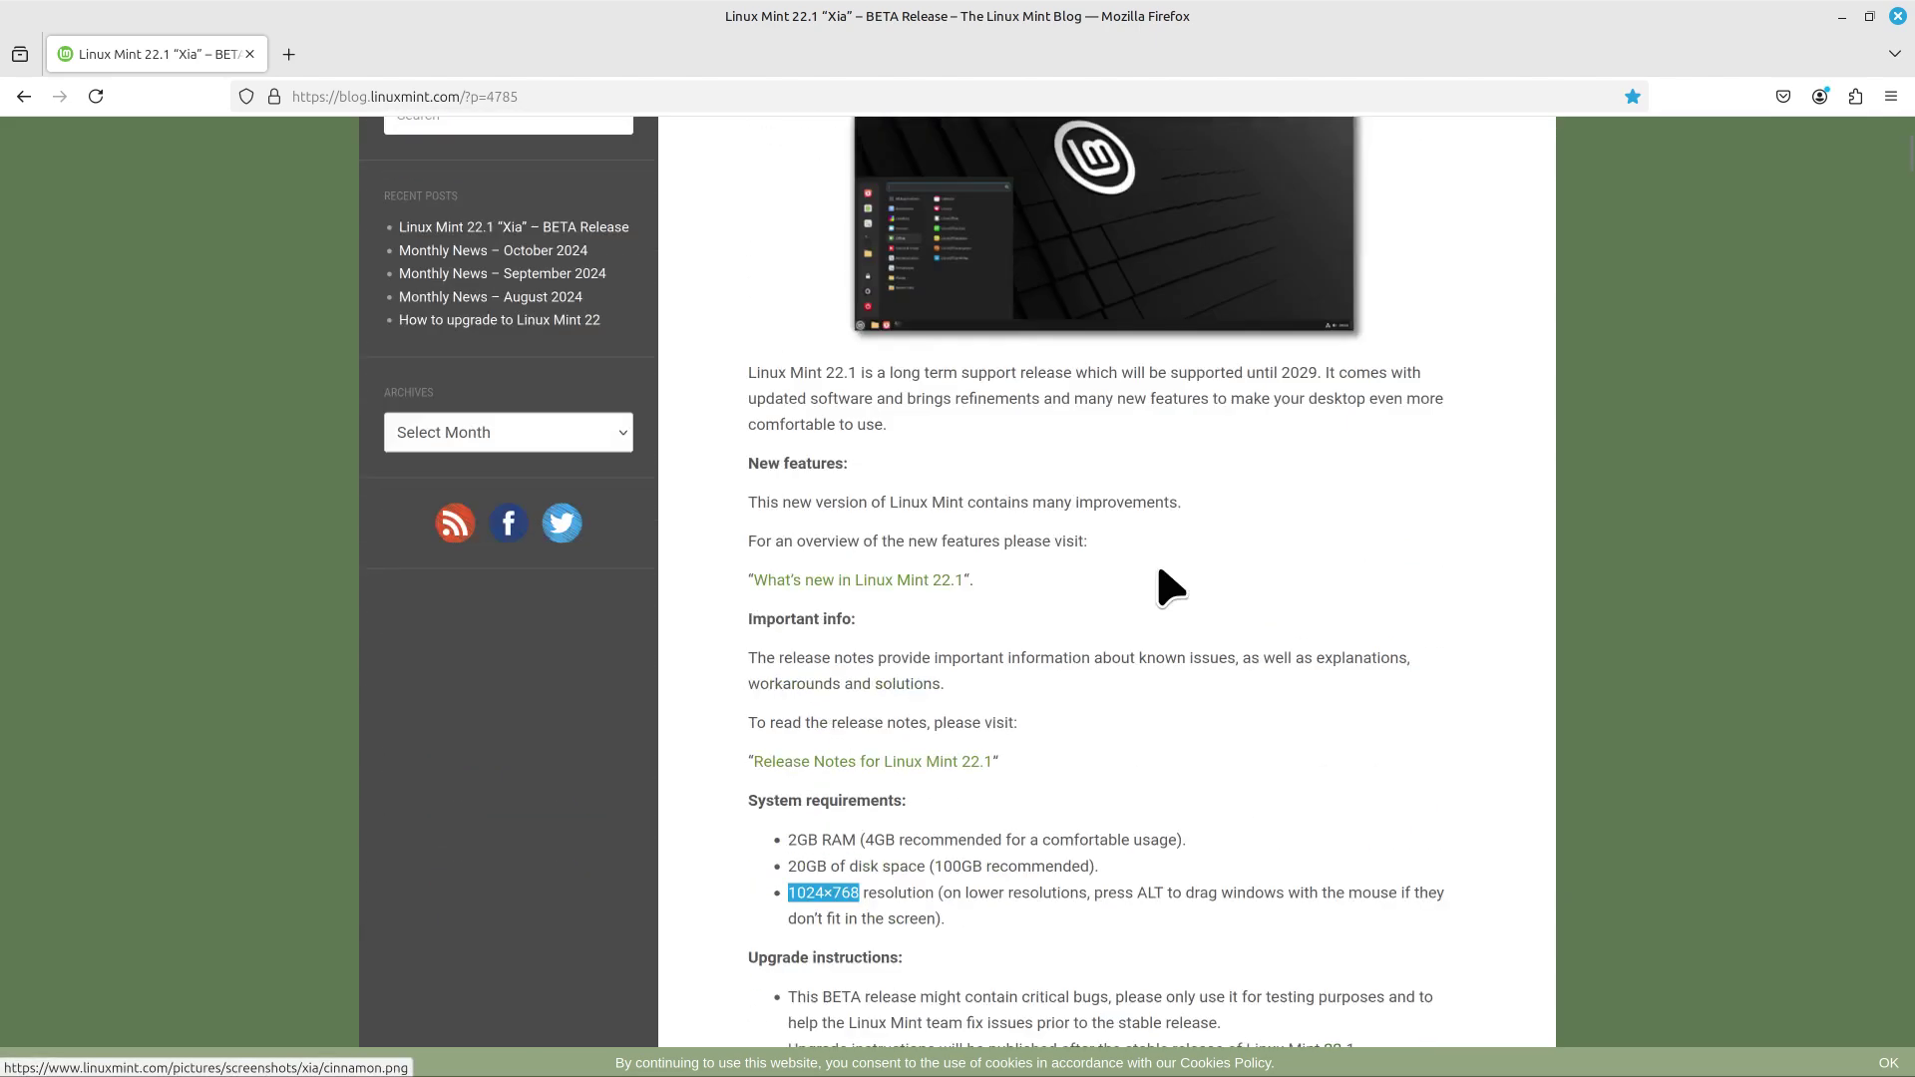
{"action": "scroll", "coordinate": [1169, 586], "scroll_direction": "down", "scroll_amount": 3}
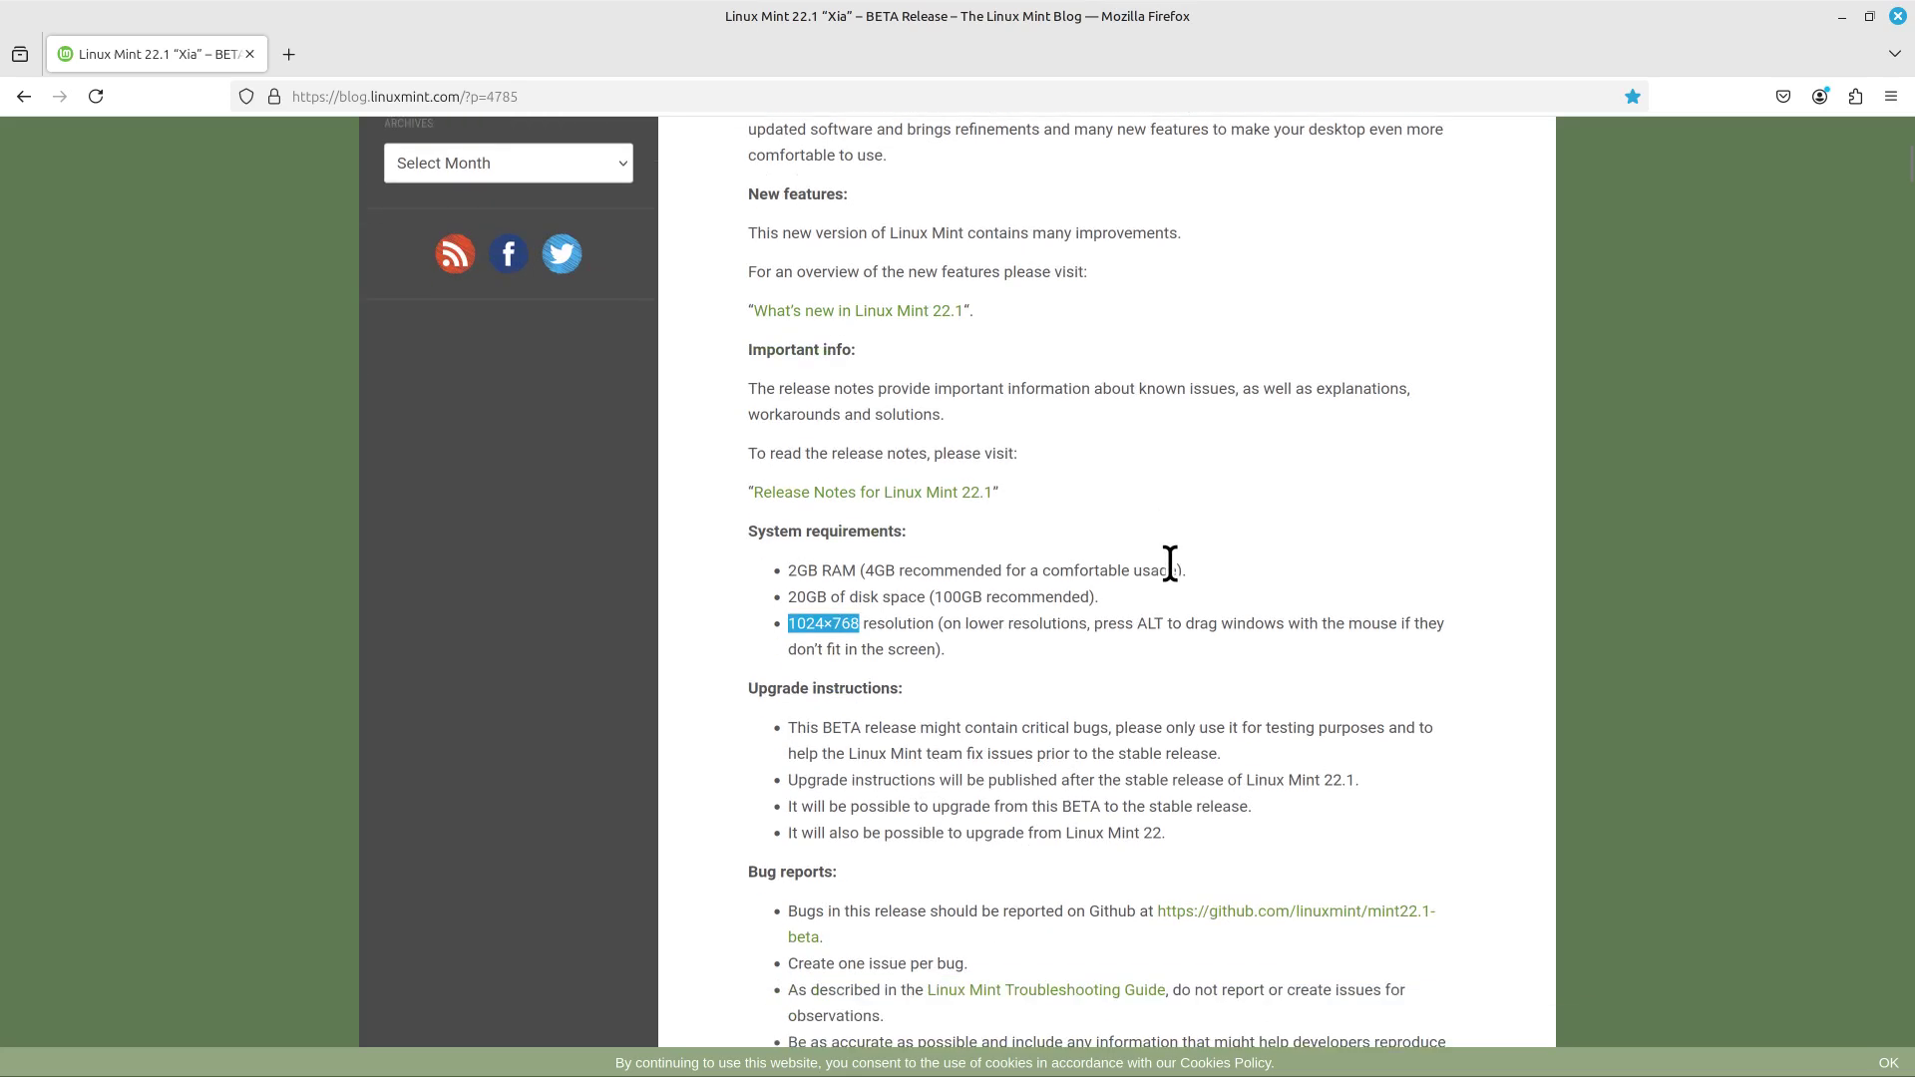
{"action": "scroll", "coordinate": [1170, 563], "scroll_direction": "down", "scroll_amount": 3}
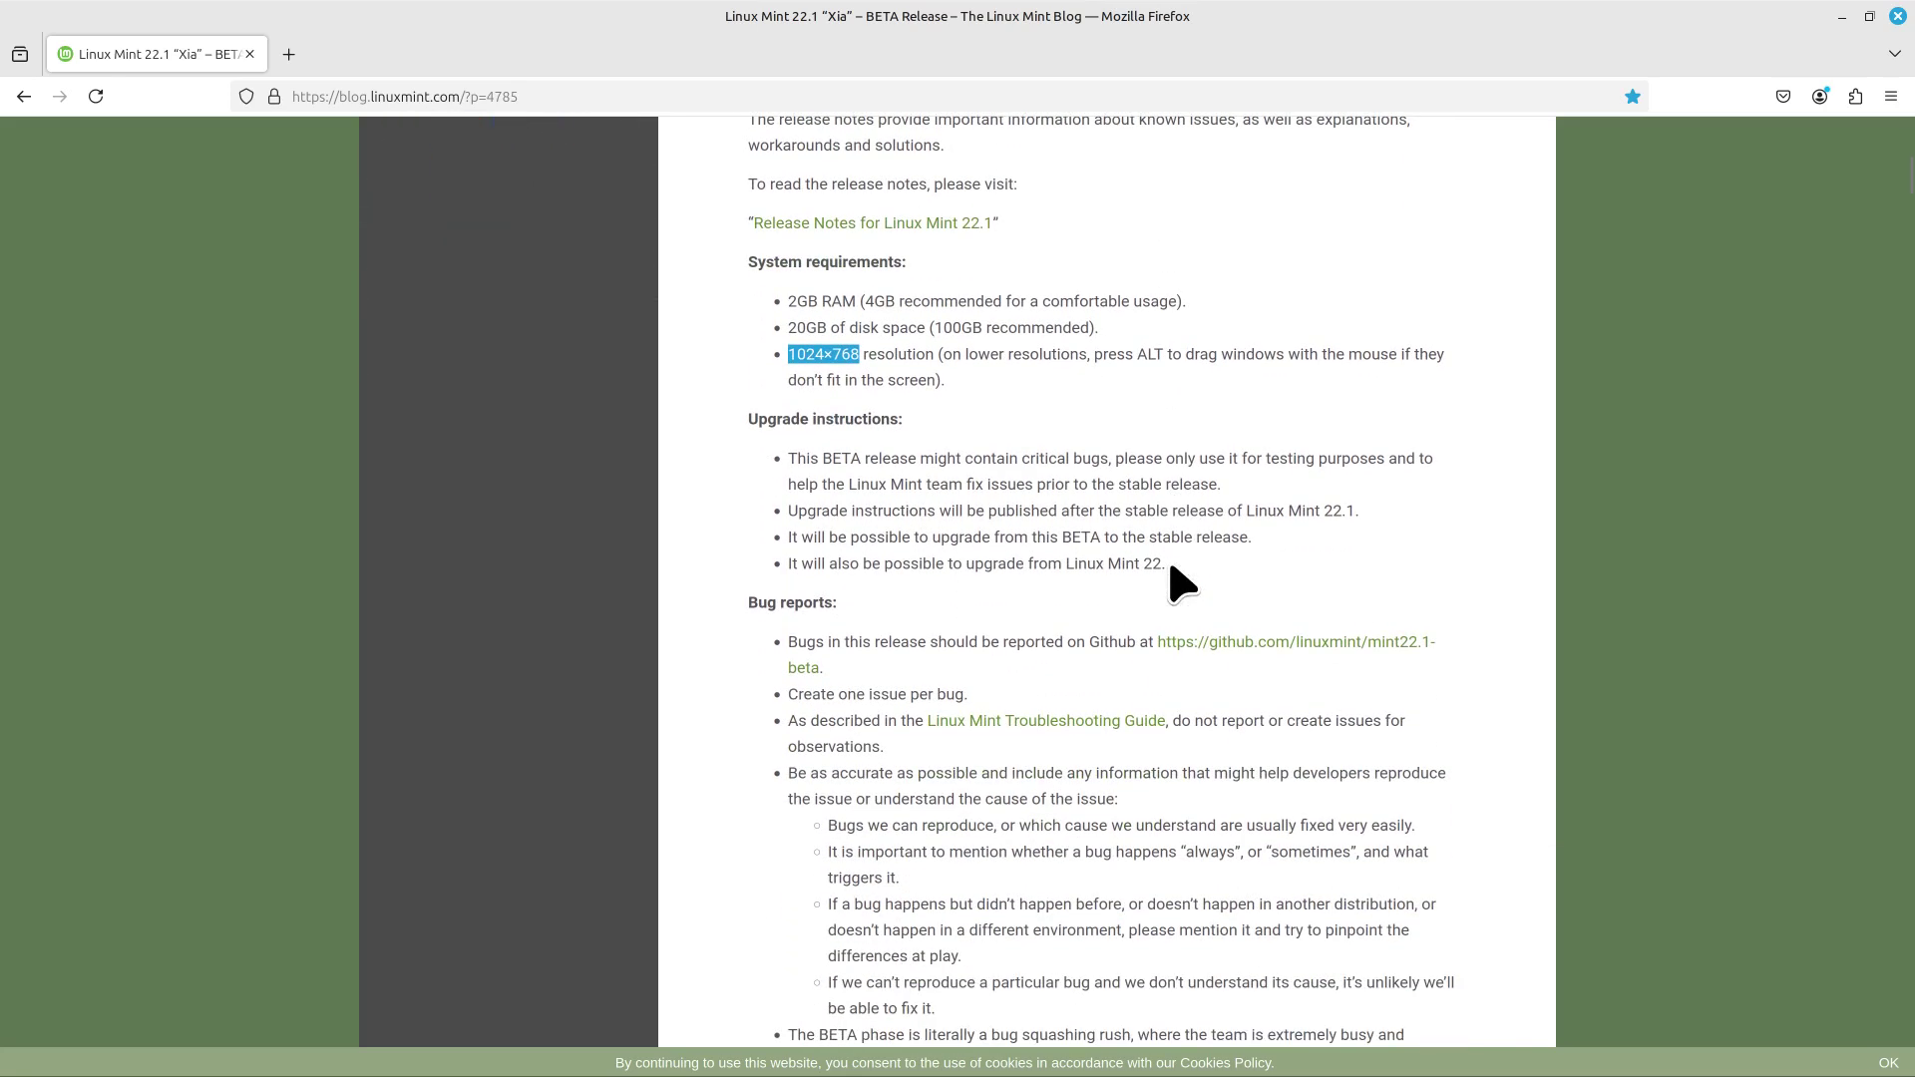
{"action": "scroll", "coordinate": [1177, 581], "scroll_direction": "up", "scroll_amount": 3}
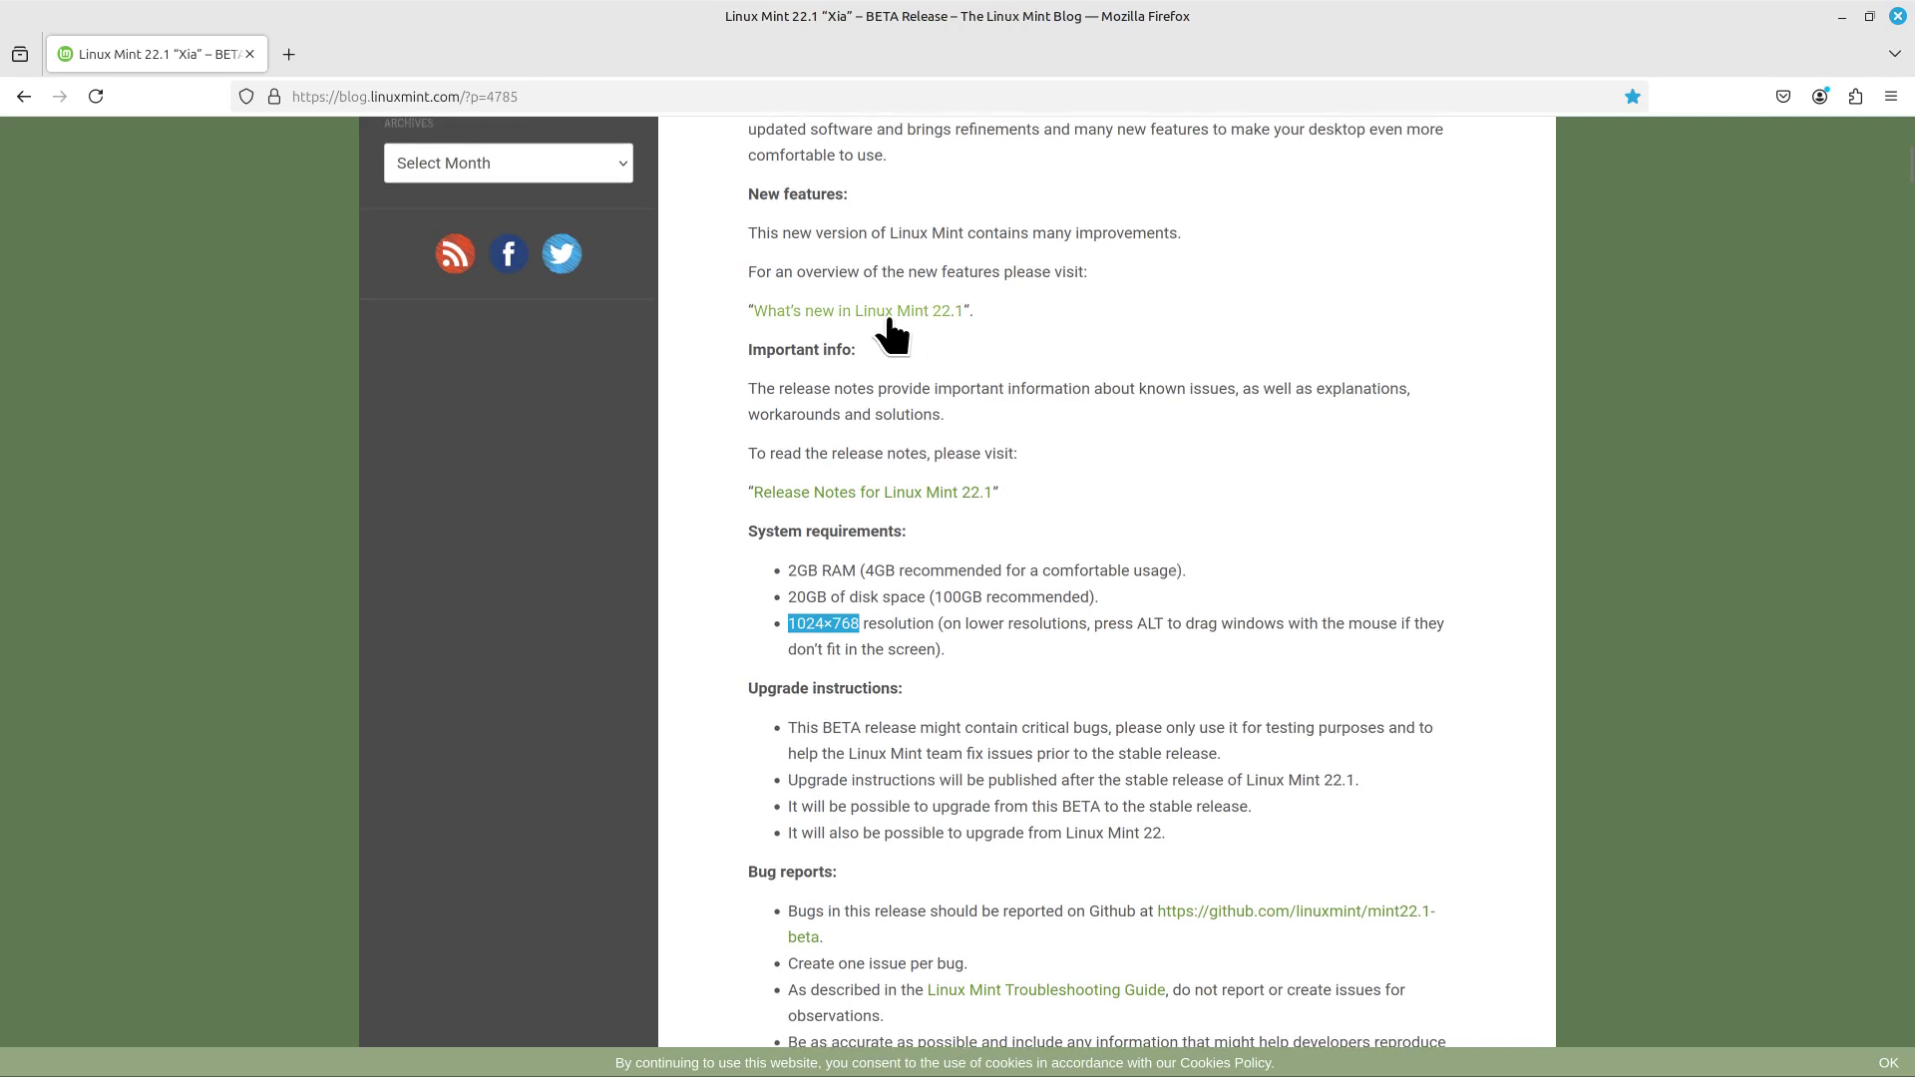
- Open the 'What's new in Linux Mint 22.1' page and highlight 'APT dependencies' in the section heading
{"action": "left_click", "coordinate": [867, 311]}
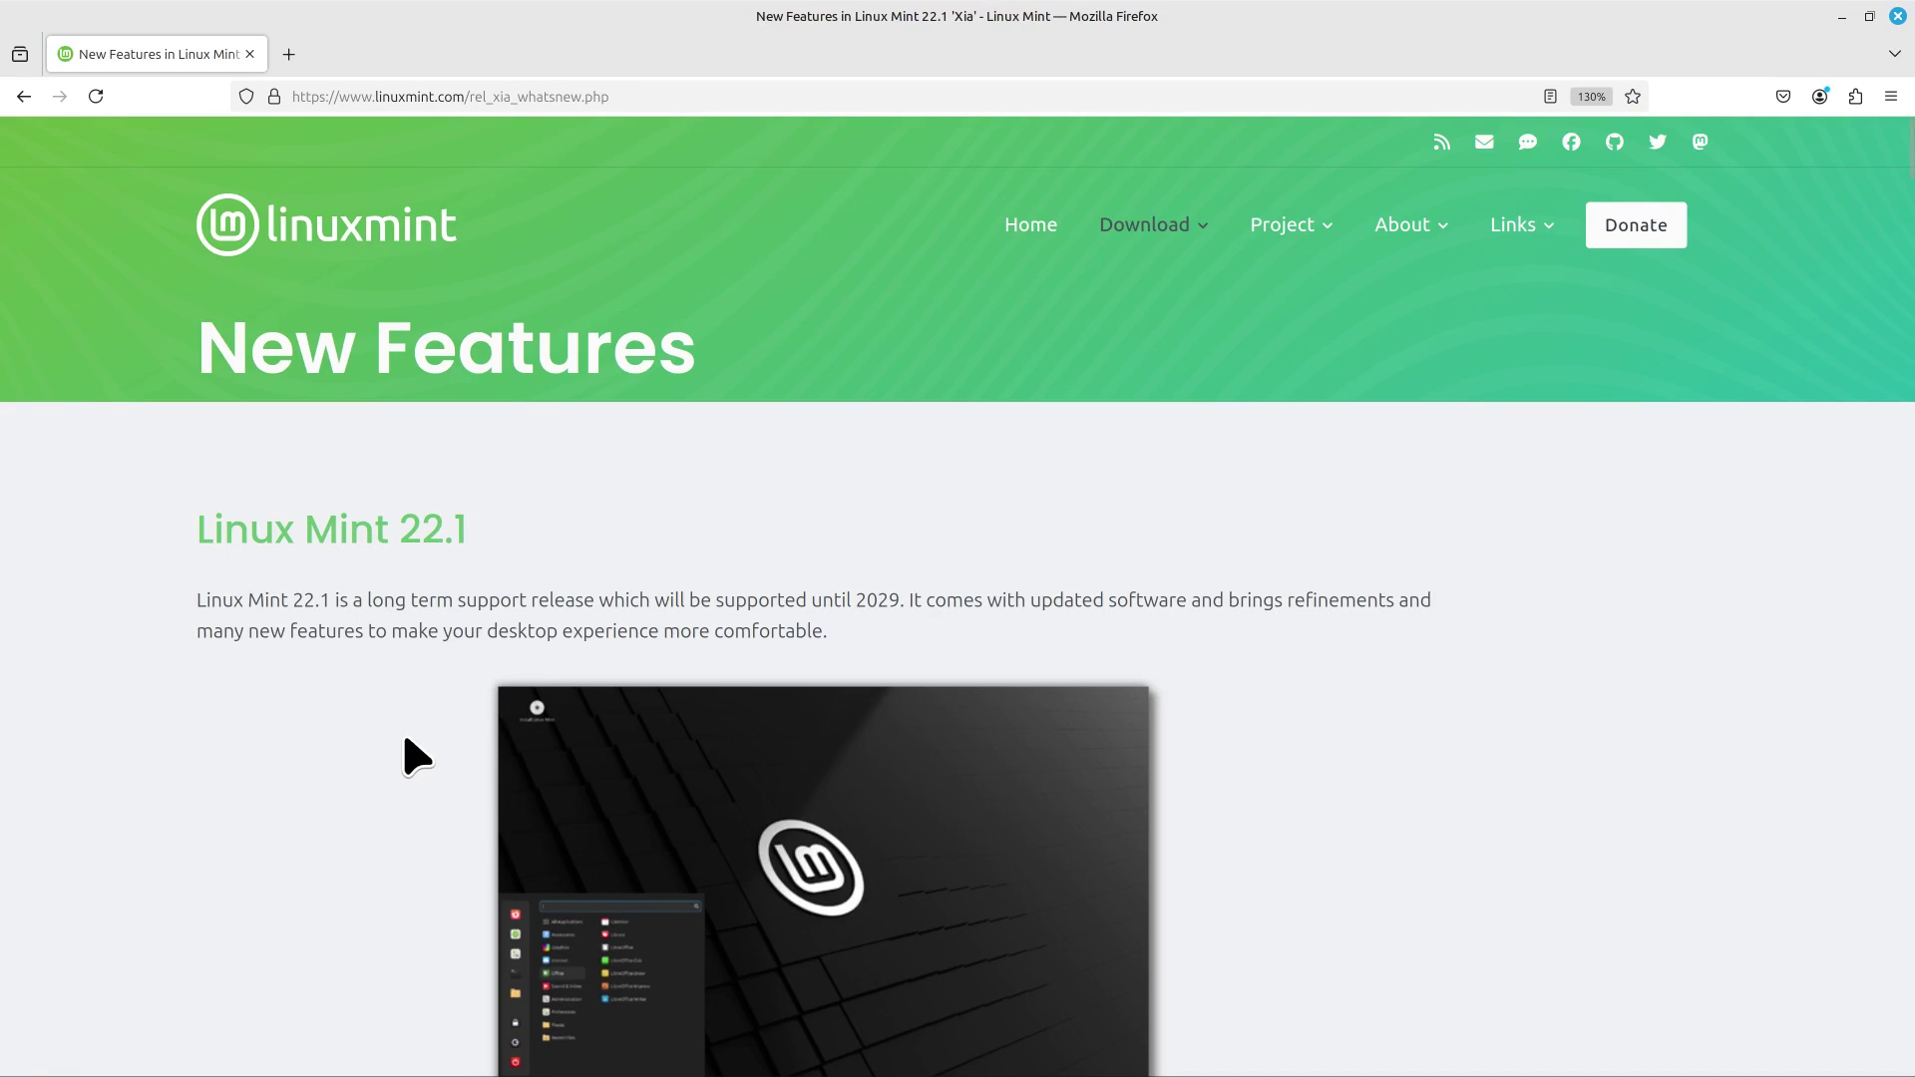
{"action": "scroll", "coordinate": [417, 756], "scroll_direction": "down", "scroll_amount": 5}
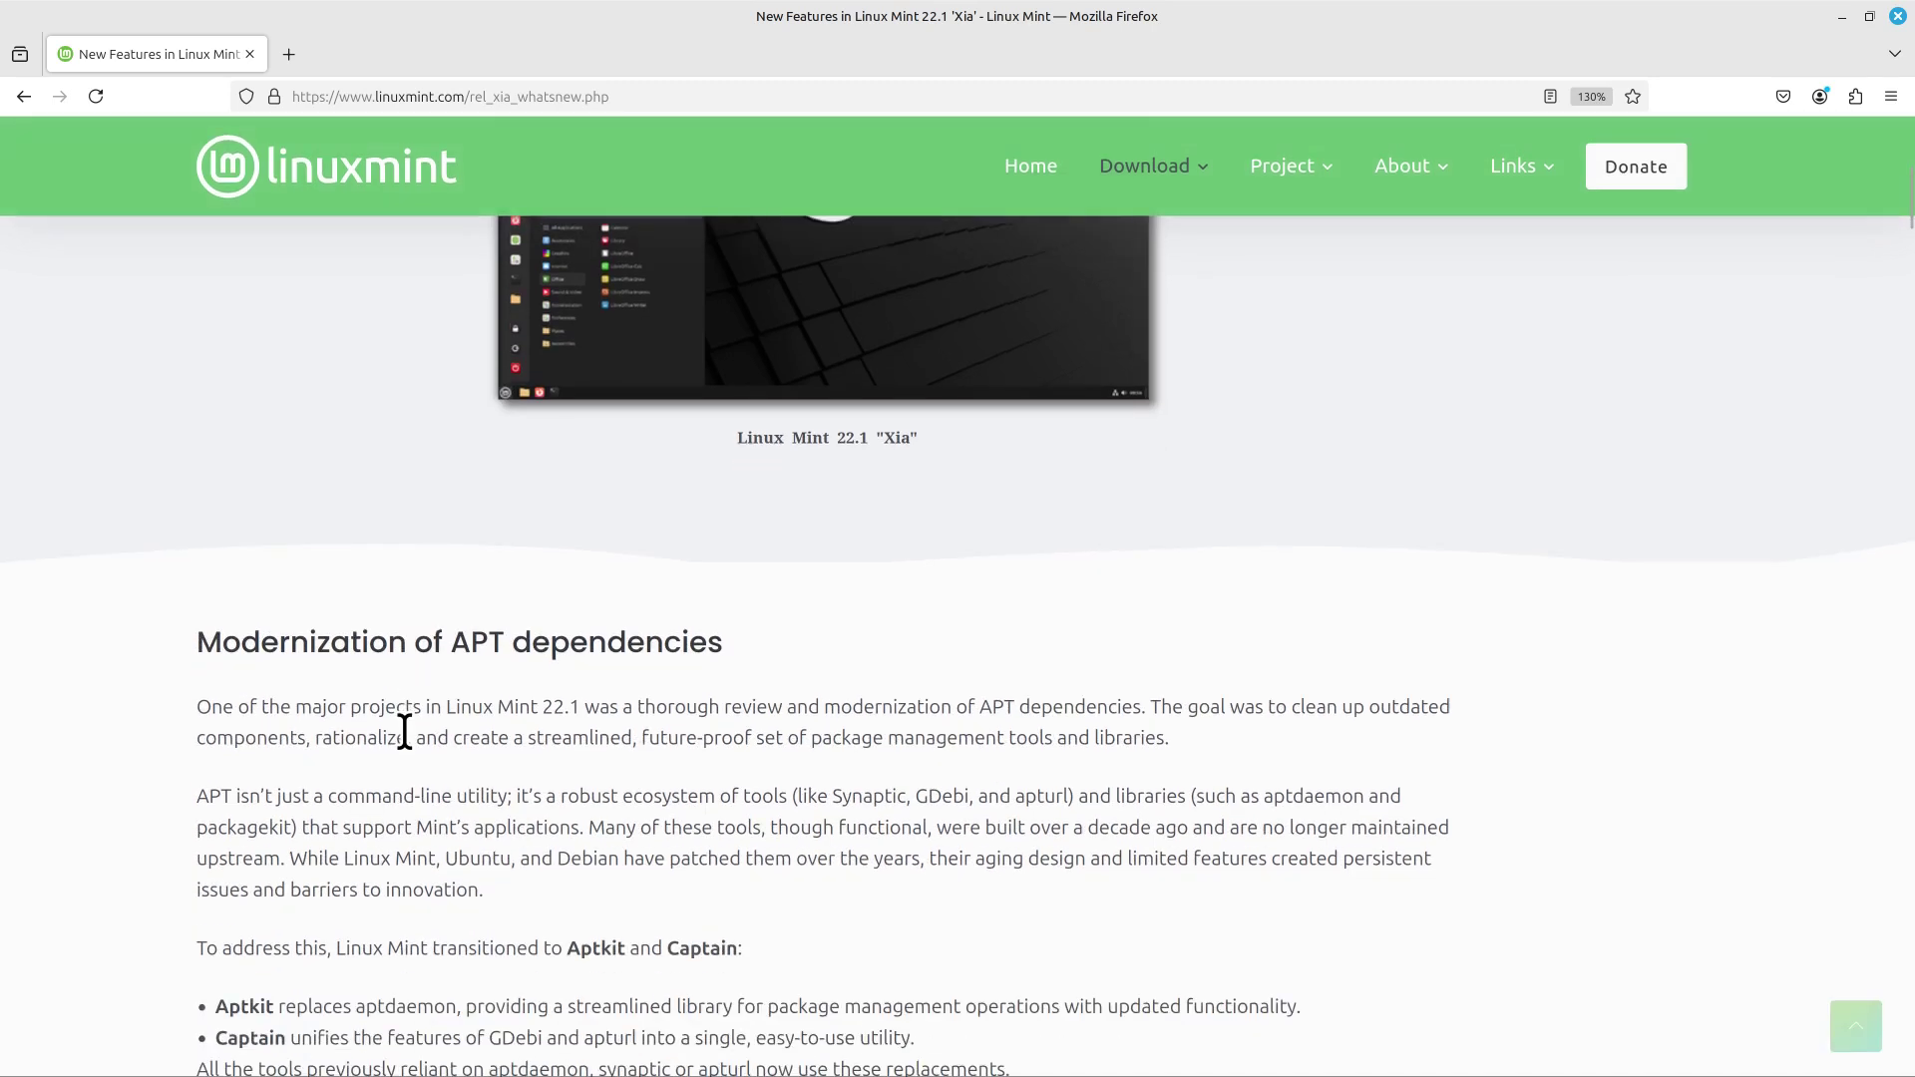
{"action": "left_click_drag", "start_coordinate": [451, 642], "coordinate": [723, 641]}
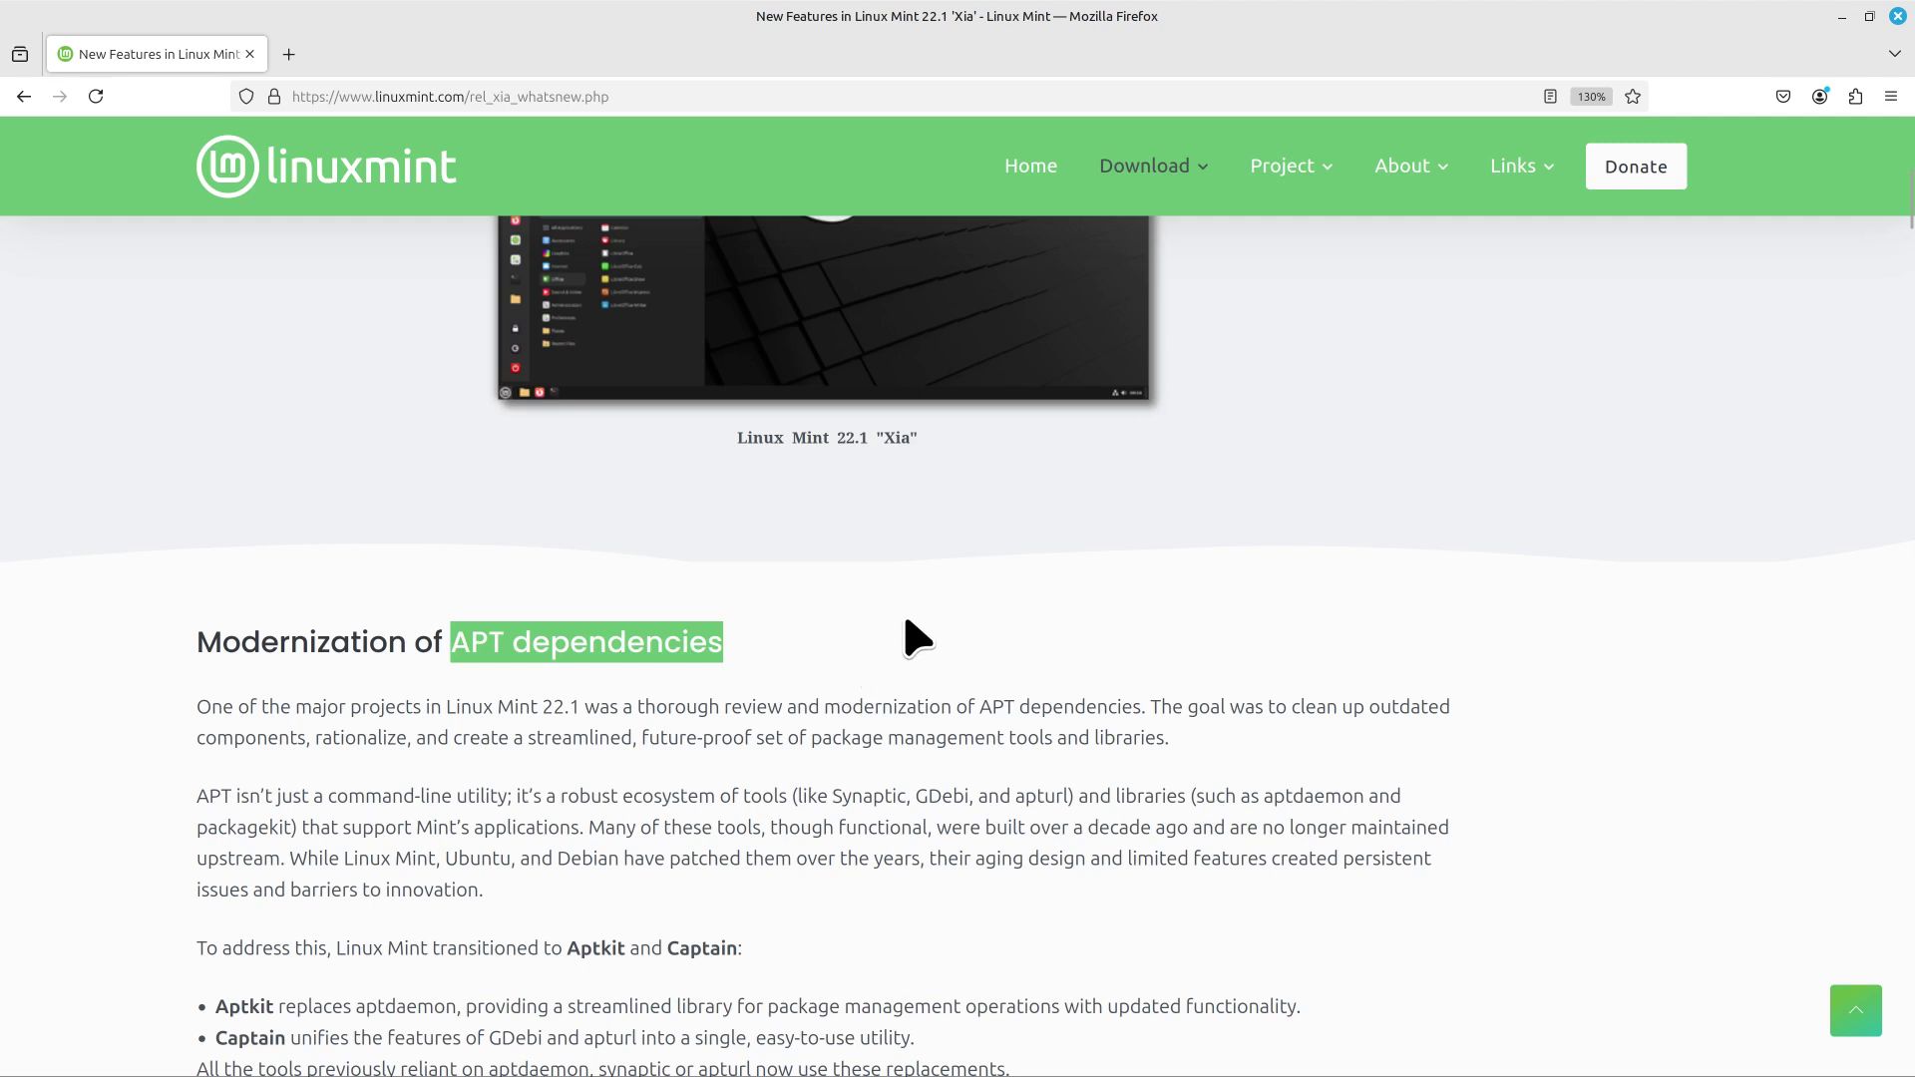
- Read down the page, highlighting 'multithreading and multiprocessing' in the Update Manager caption
{"action": "scroll", "coordinate": [908, 623], "scroll_direction": "down", "scroll_amount": 2}
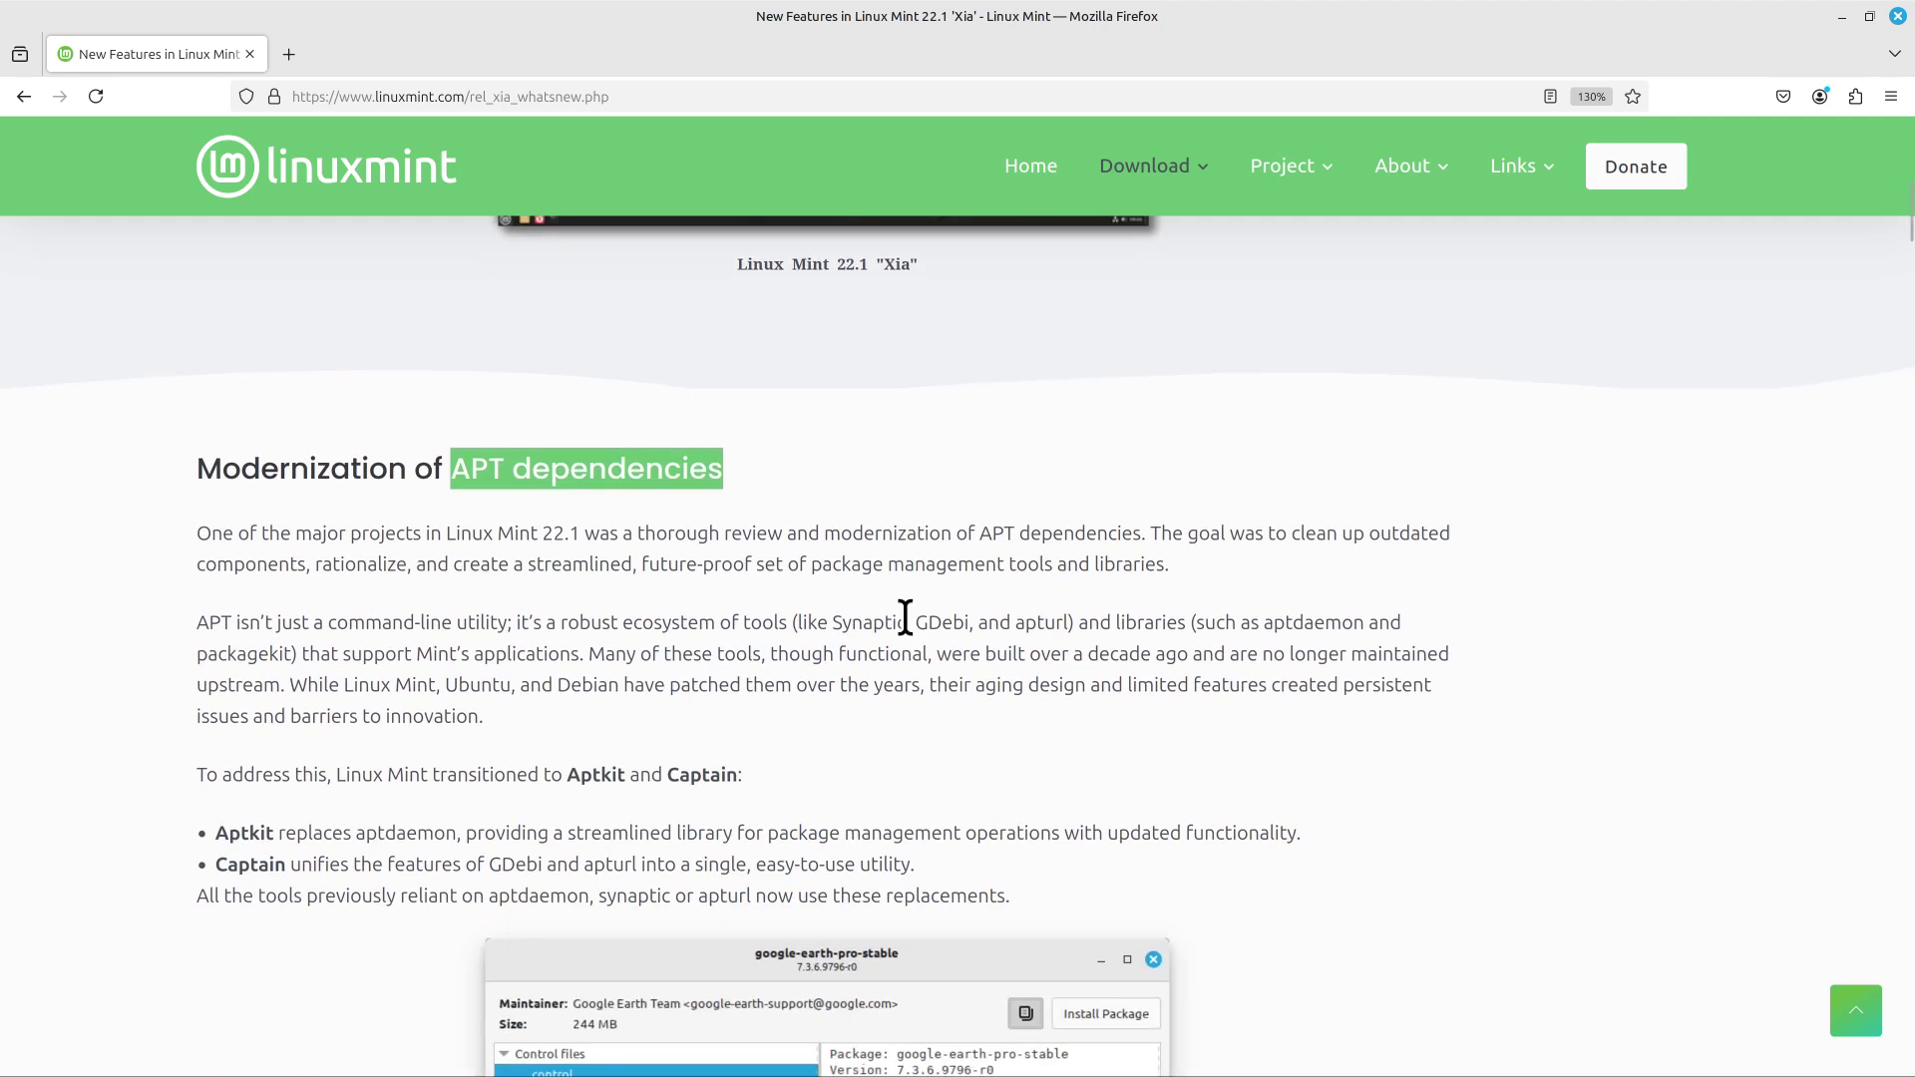
{"action": "scroll", "coordinate": [906, 616], "scroll_direction": "down", "scroll_amount": 6}
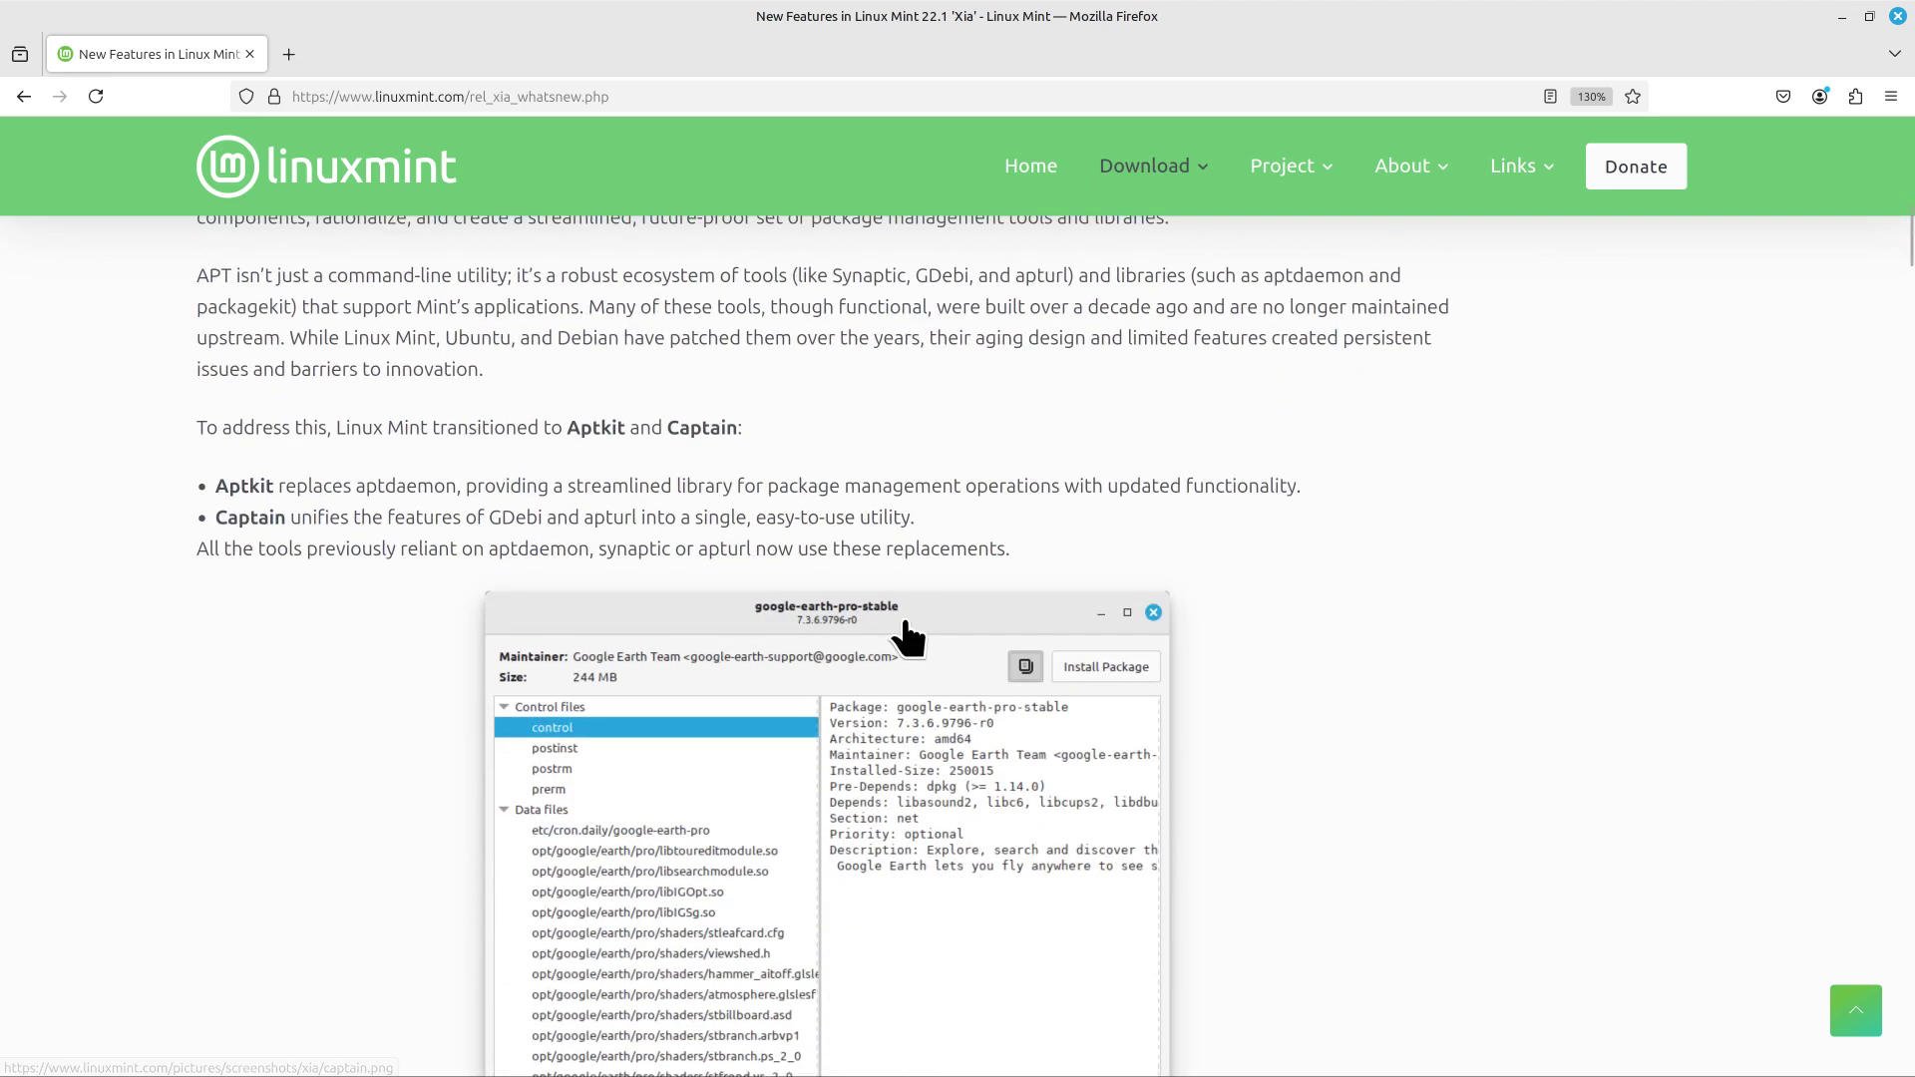
{"action": "scroll", "coordinate": [888, 653], "scroll_direction": "down", "scroll_amount": 6}
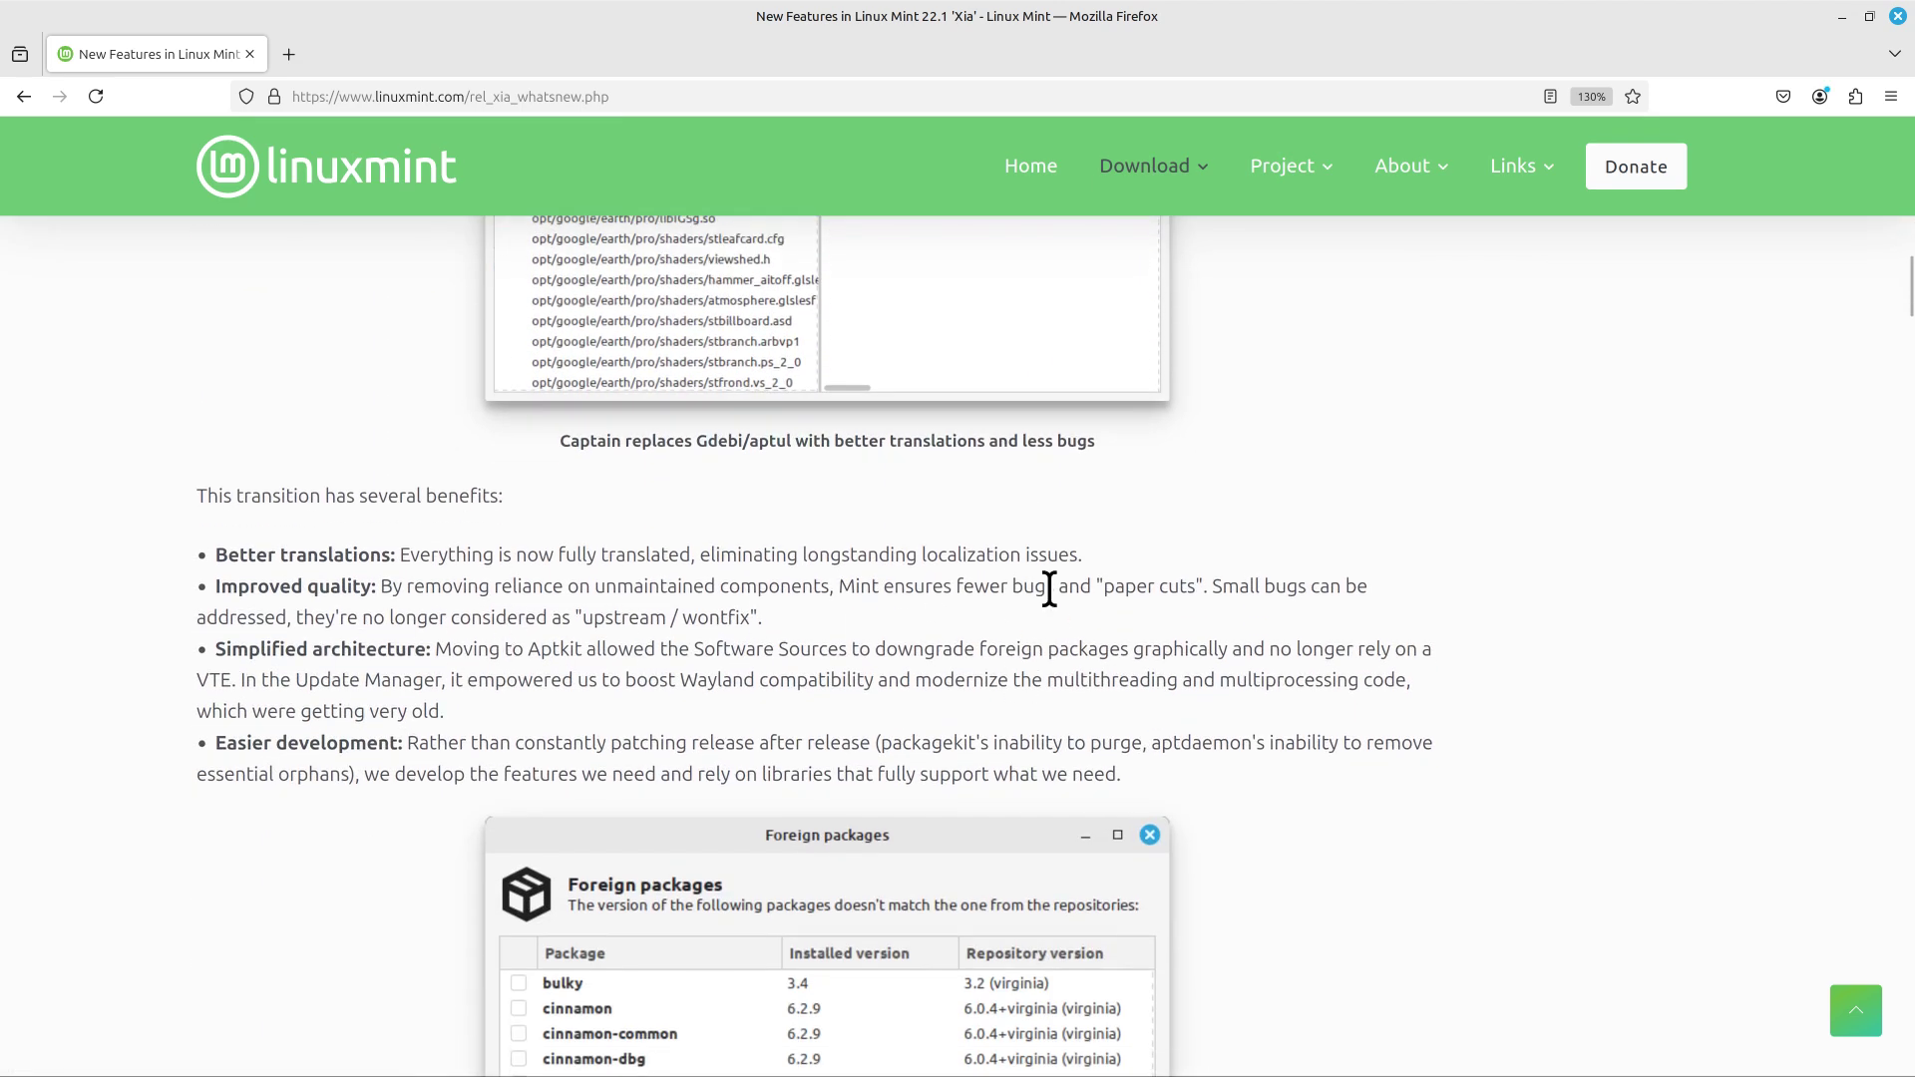
{"action": "scroll", "coordinate": [1049, 589], "scroll_direction": "down", "scroll_amount": 12}
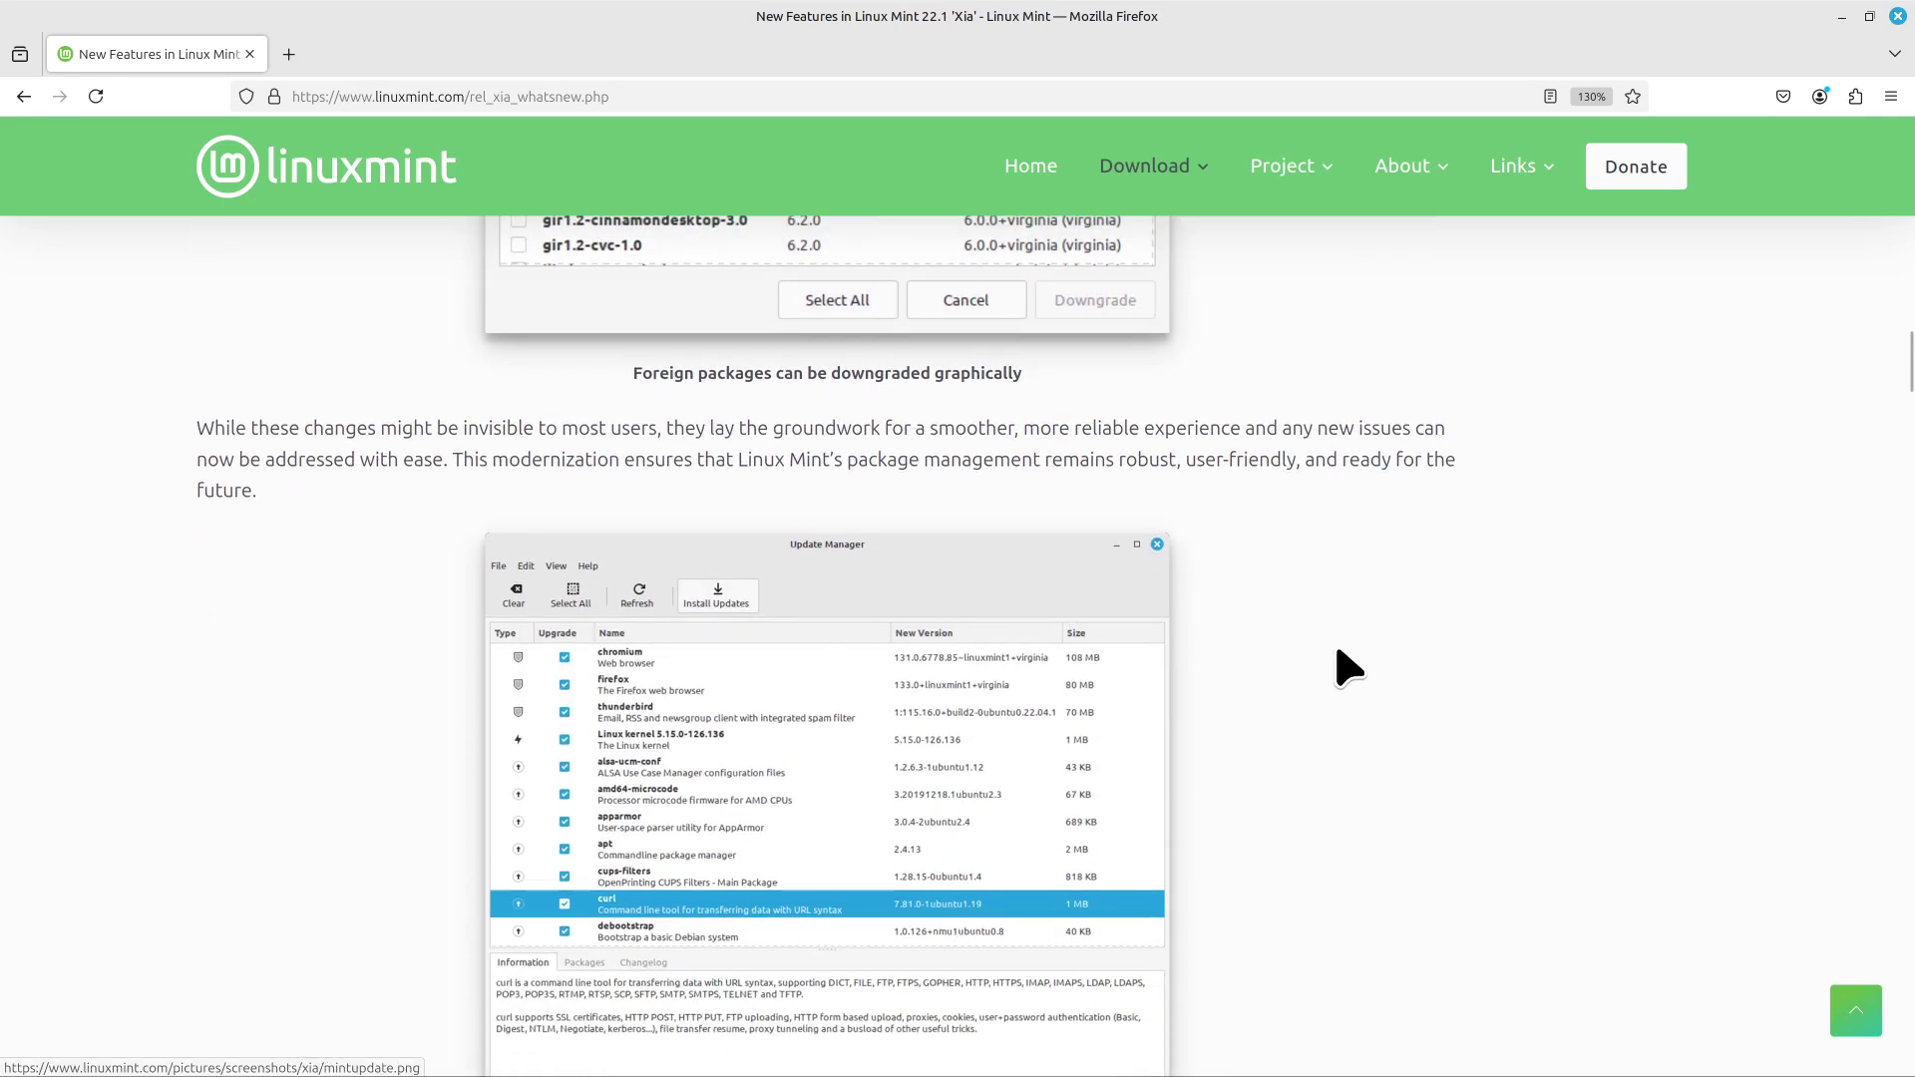
{"action": "scroll", "coordinate": [1341, 664], "scroll_direction": "down", "scroll_amount": 2}
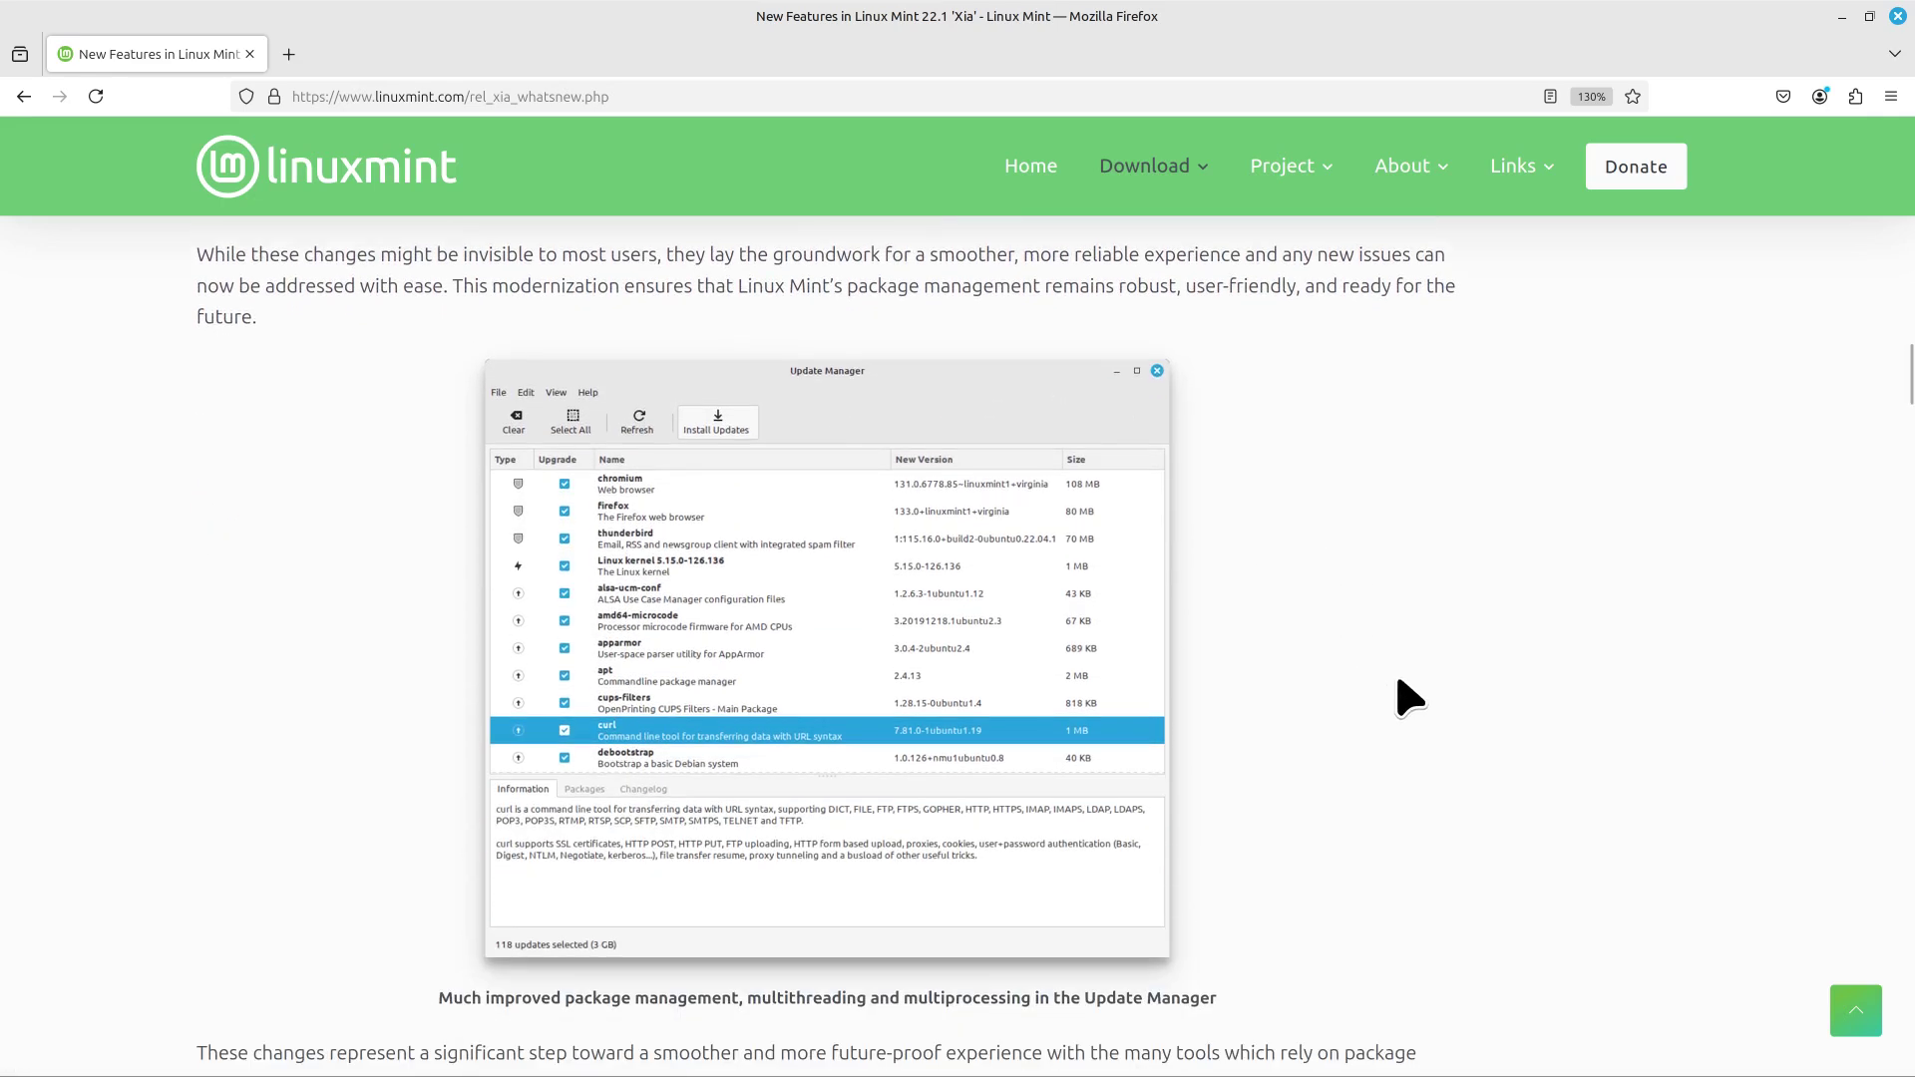
{"action": "scroll", "coordinate": [1401, 696], "scroll_direction": "down", "scroll_amount": 2}
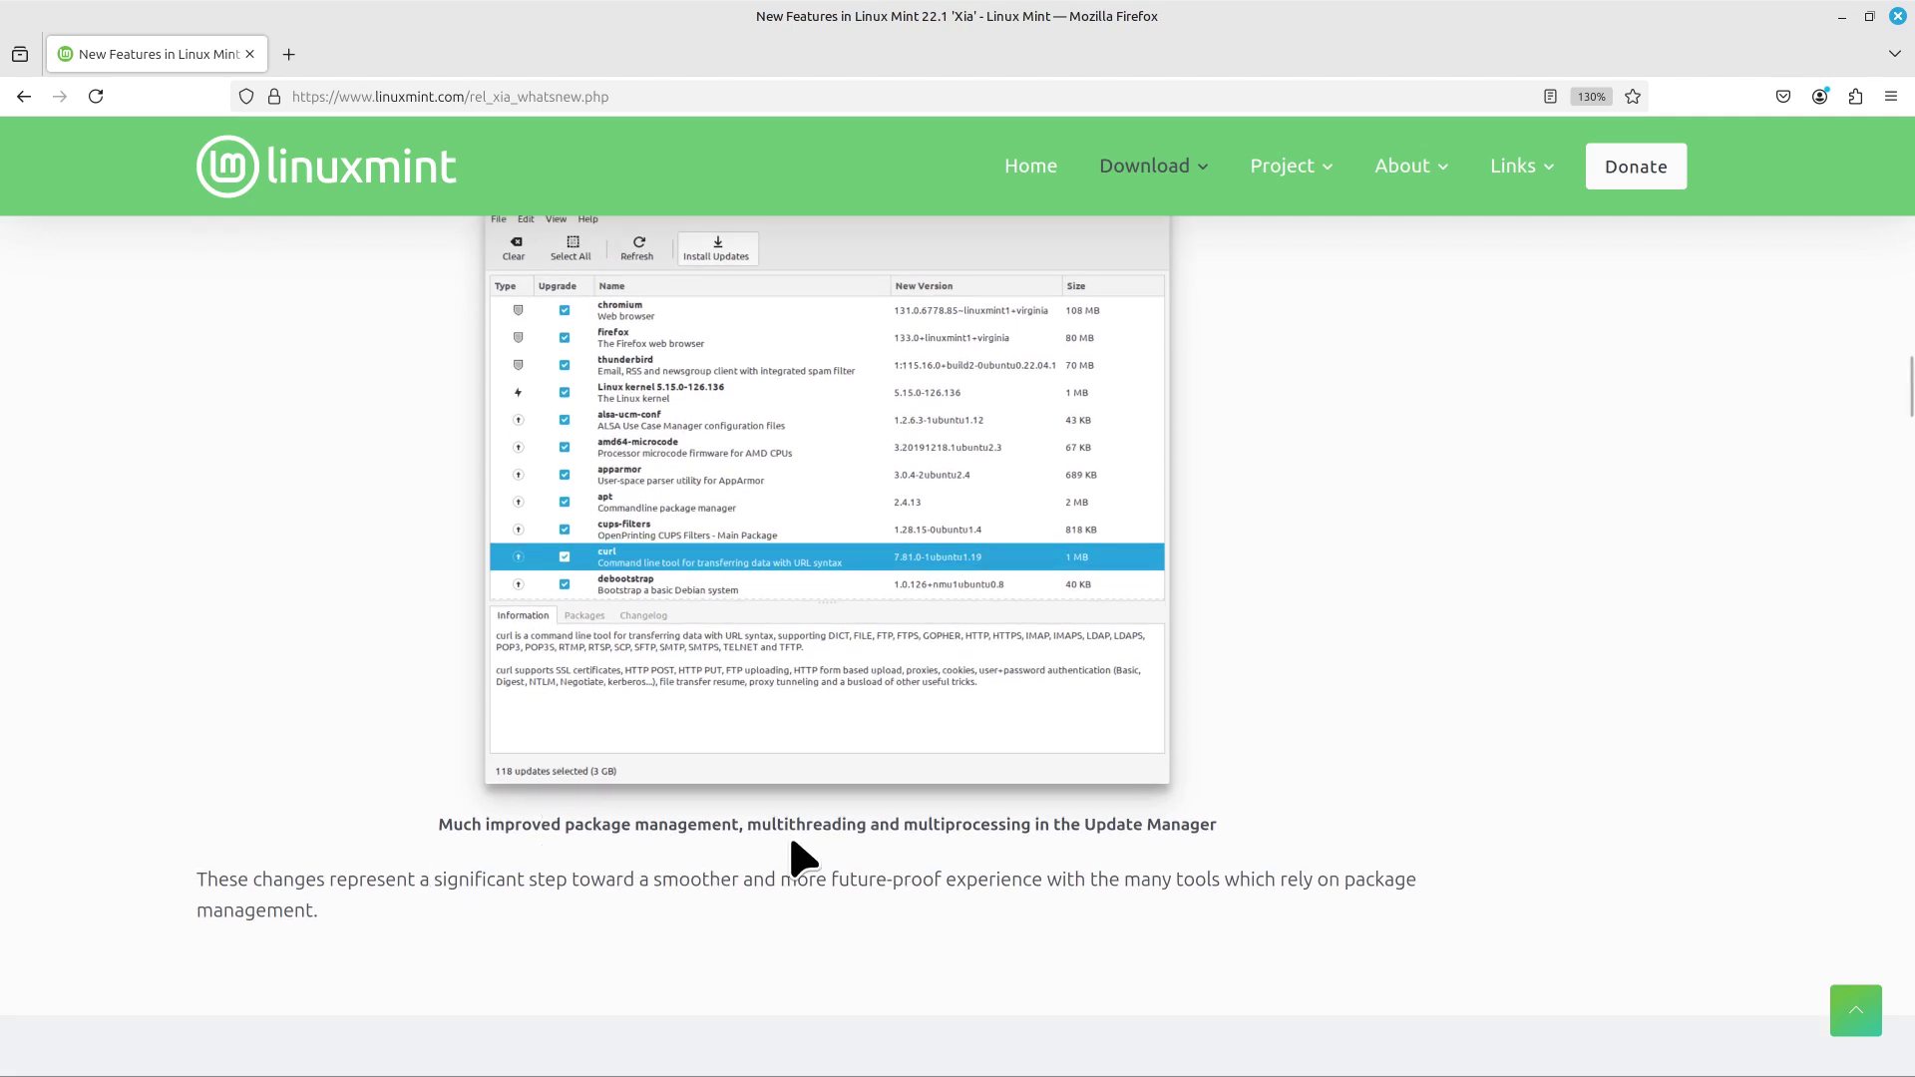
{"action": "left_click_drag", "start_coordinate": [748, 824], "coordinate": [1033, 826]}
{"action": "scroll", "coordinate": [1338, 684], "scroll_direction": "down", "scroll_amount": 2}
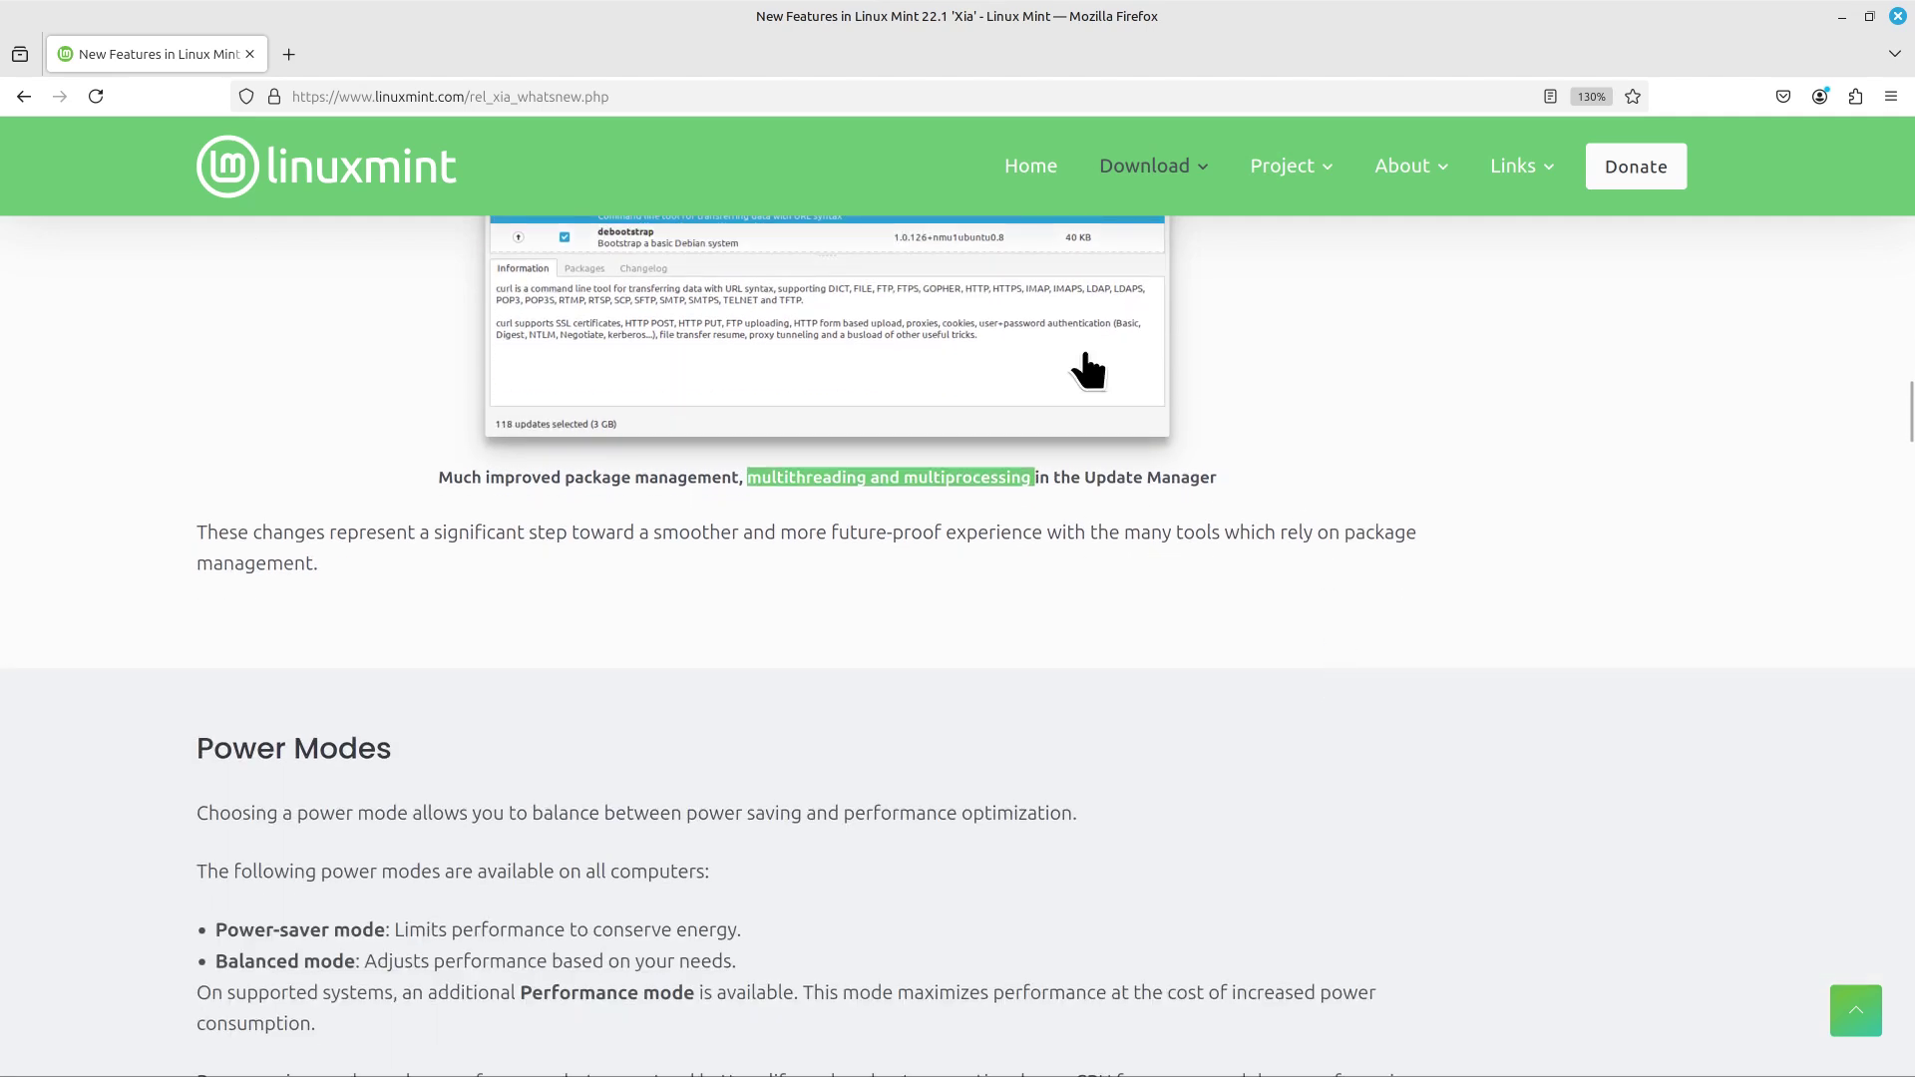
{"action": "scroll", "coordinate": [1163, 722], "scroll_direction": "down", "scroll_amount": 1}
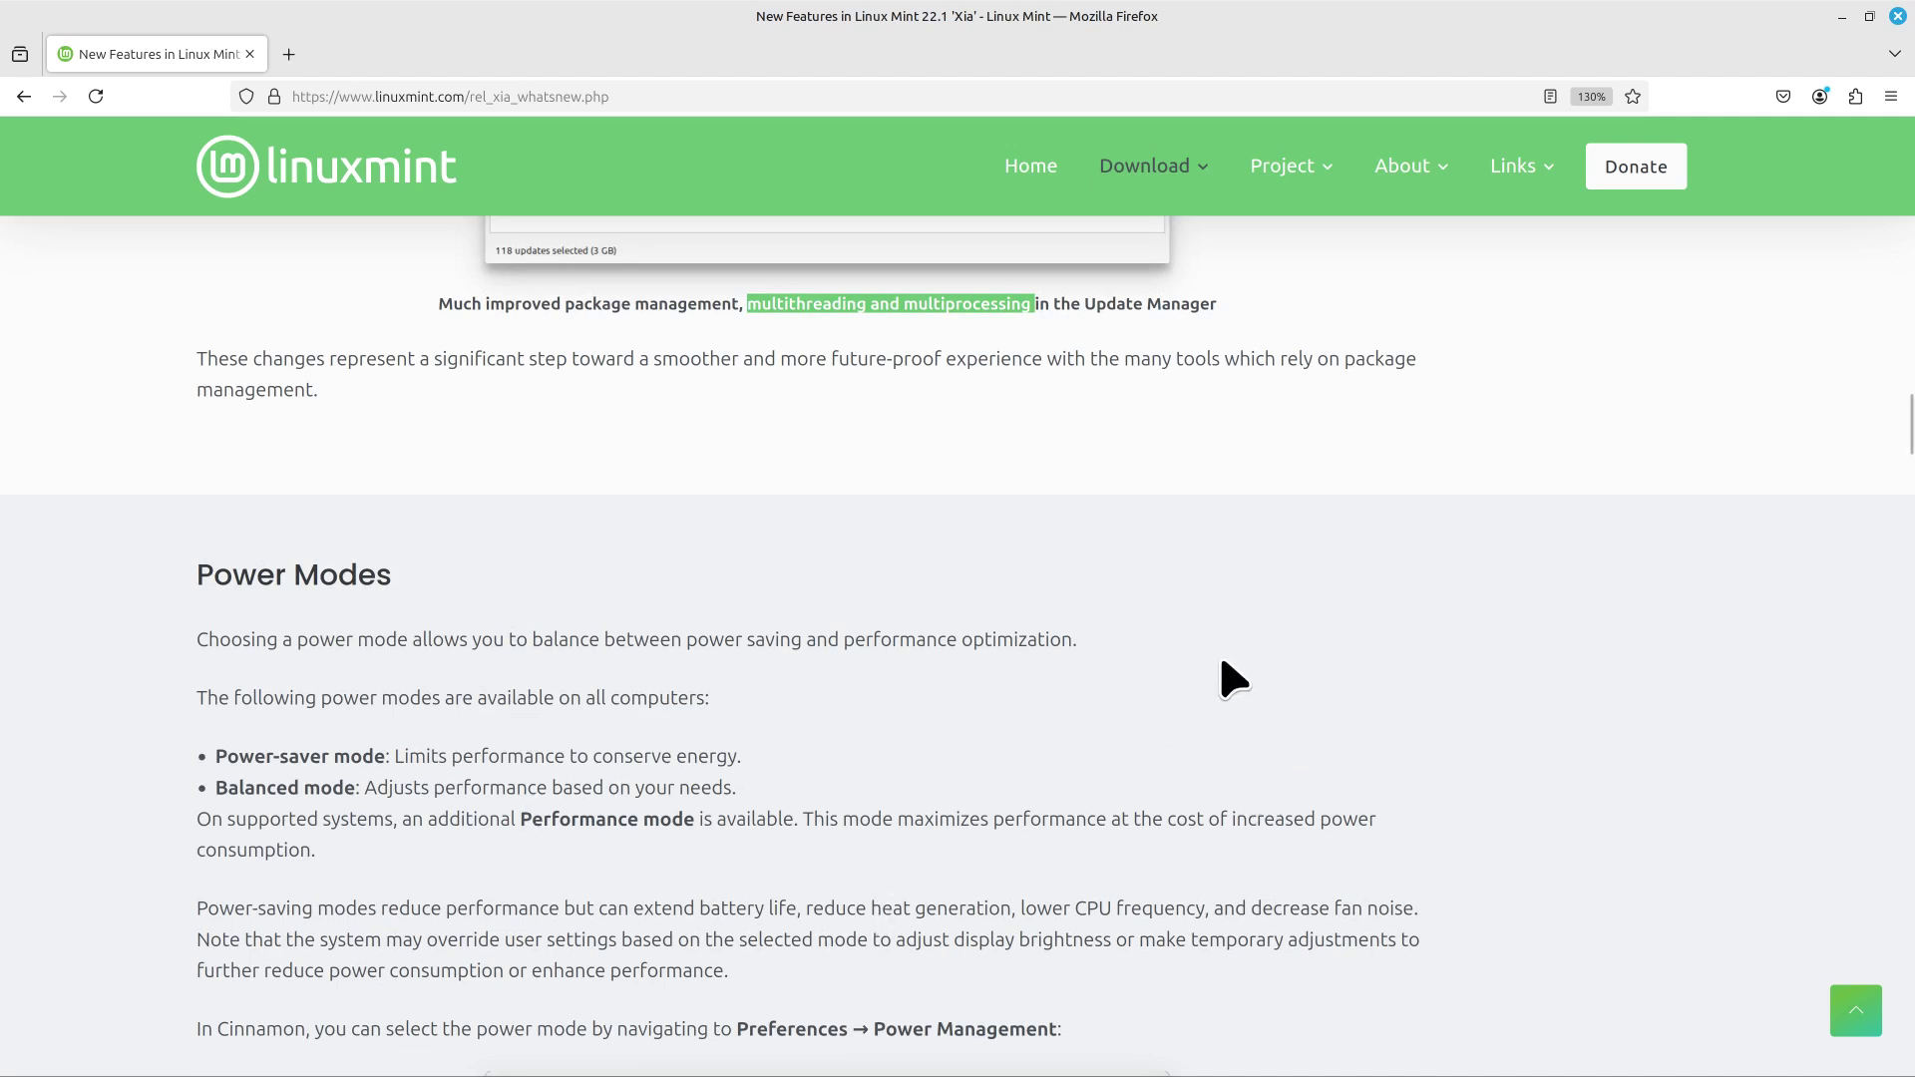
- Highlight the sentence about power modes in Xfce and MATE
{"action": "scroll", "coordinate": [1234, 678], "scroll_direction": "down", "scroll_amount": 8}
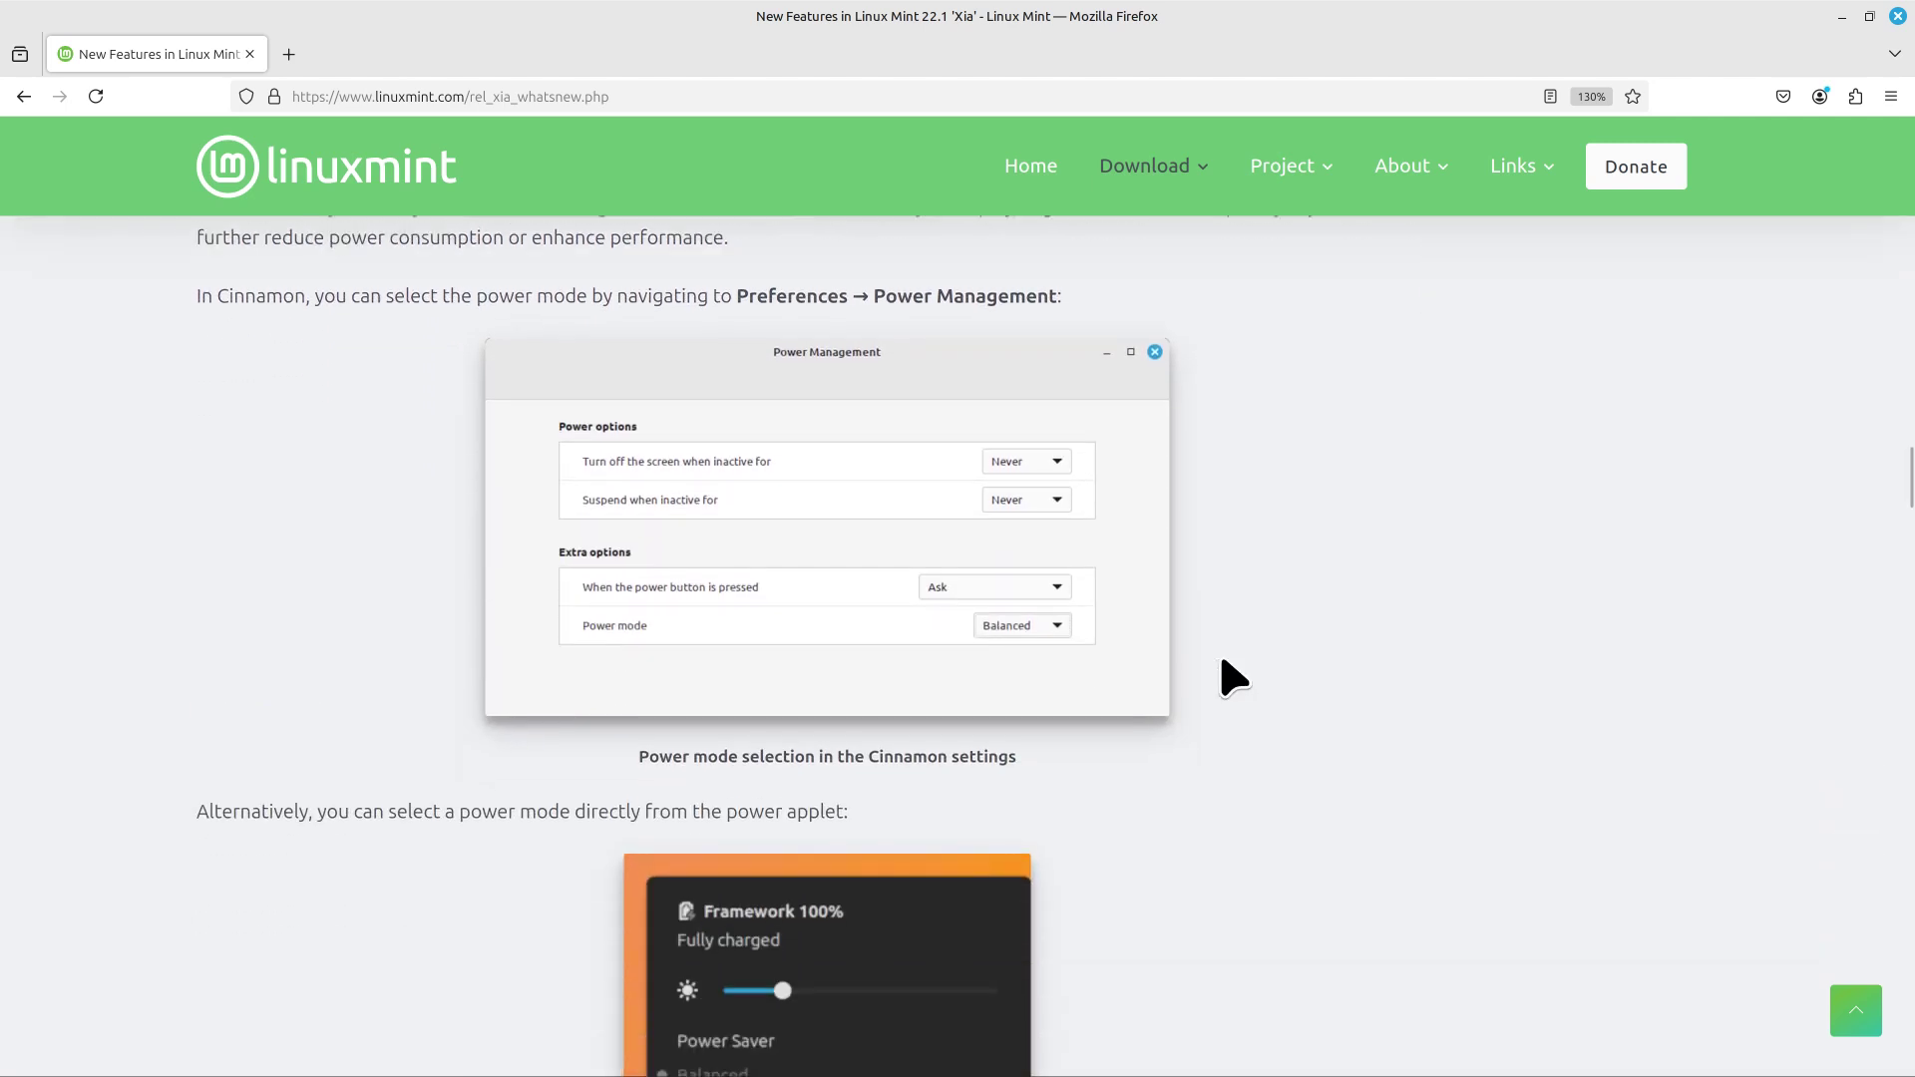
{"action": "scroll", "coordinate": [1234, 678], "scroll_direction": "down", "scroll_amount": 8}
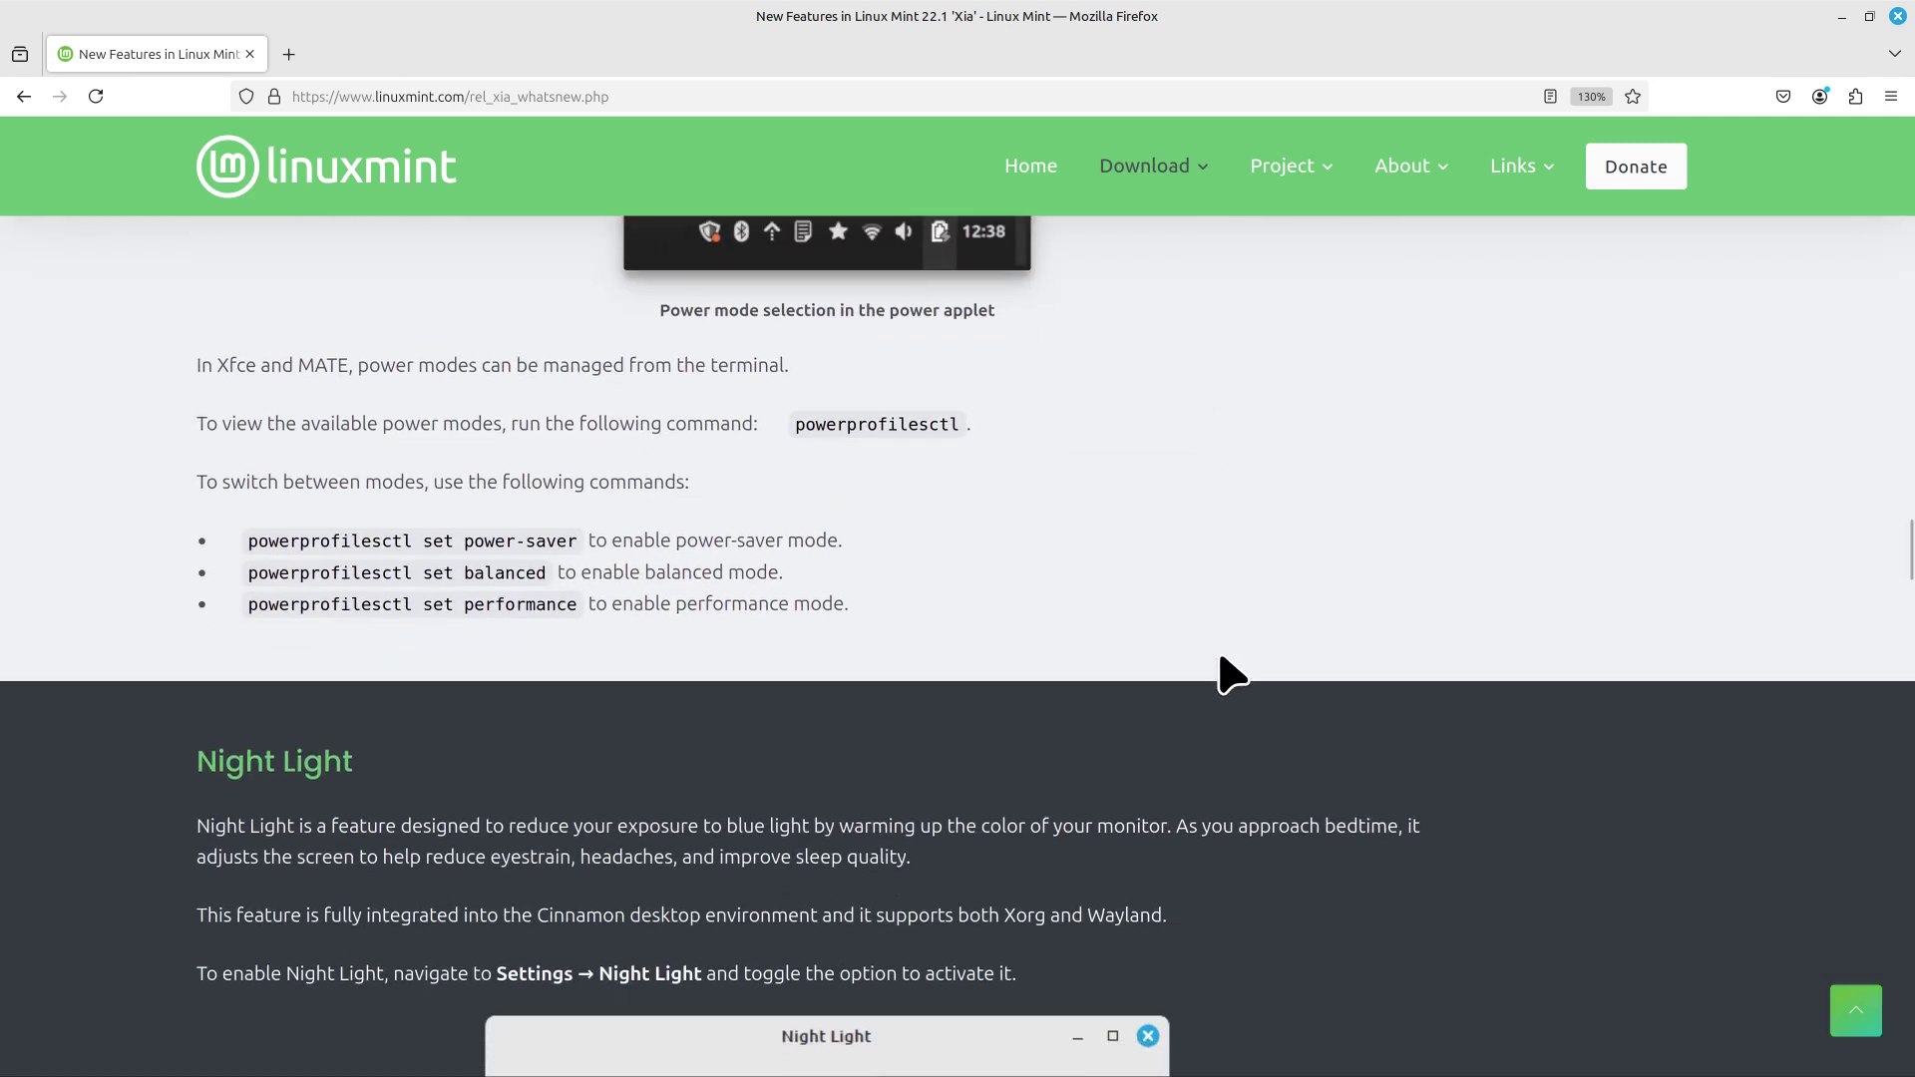
{"action": "left_click_drag", "start_coordinate": [200, 365], "coordinate": [906, 385]}
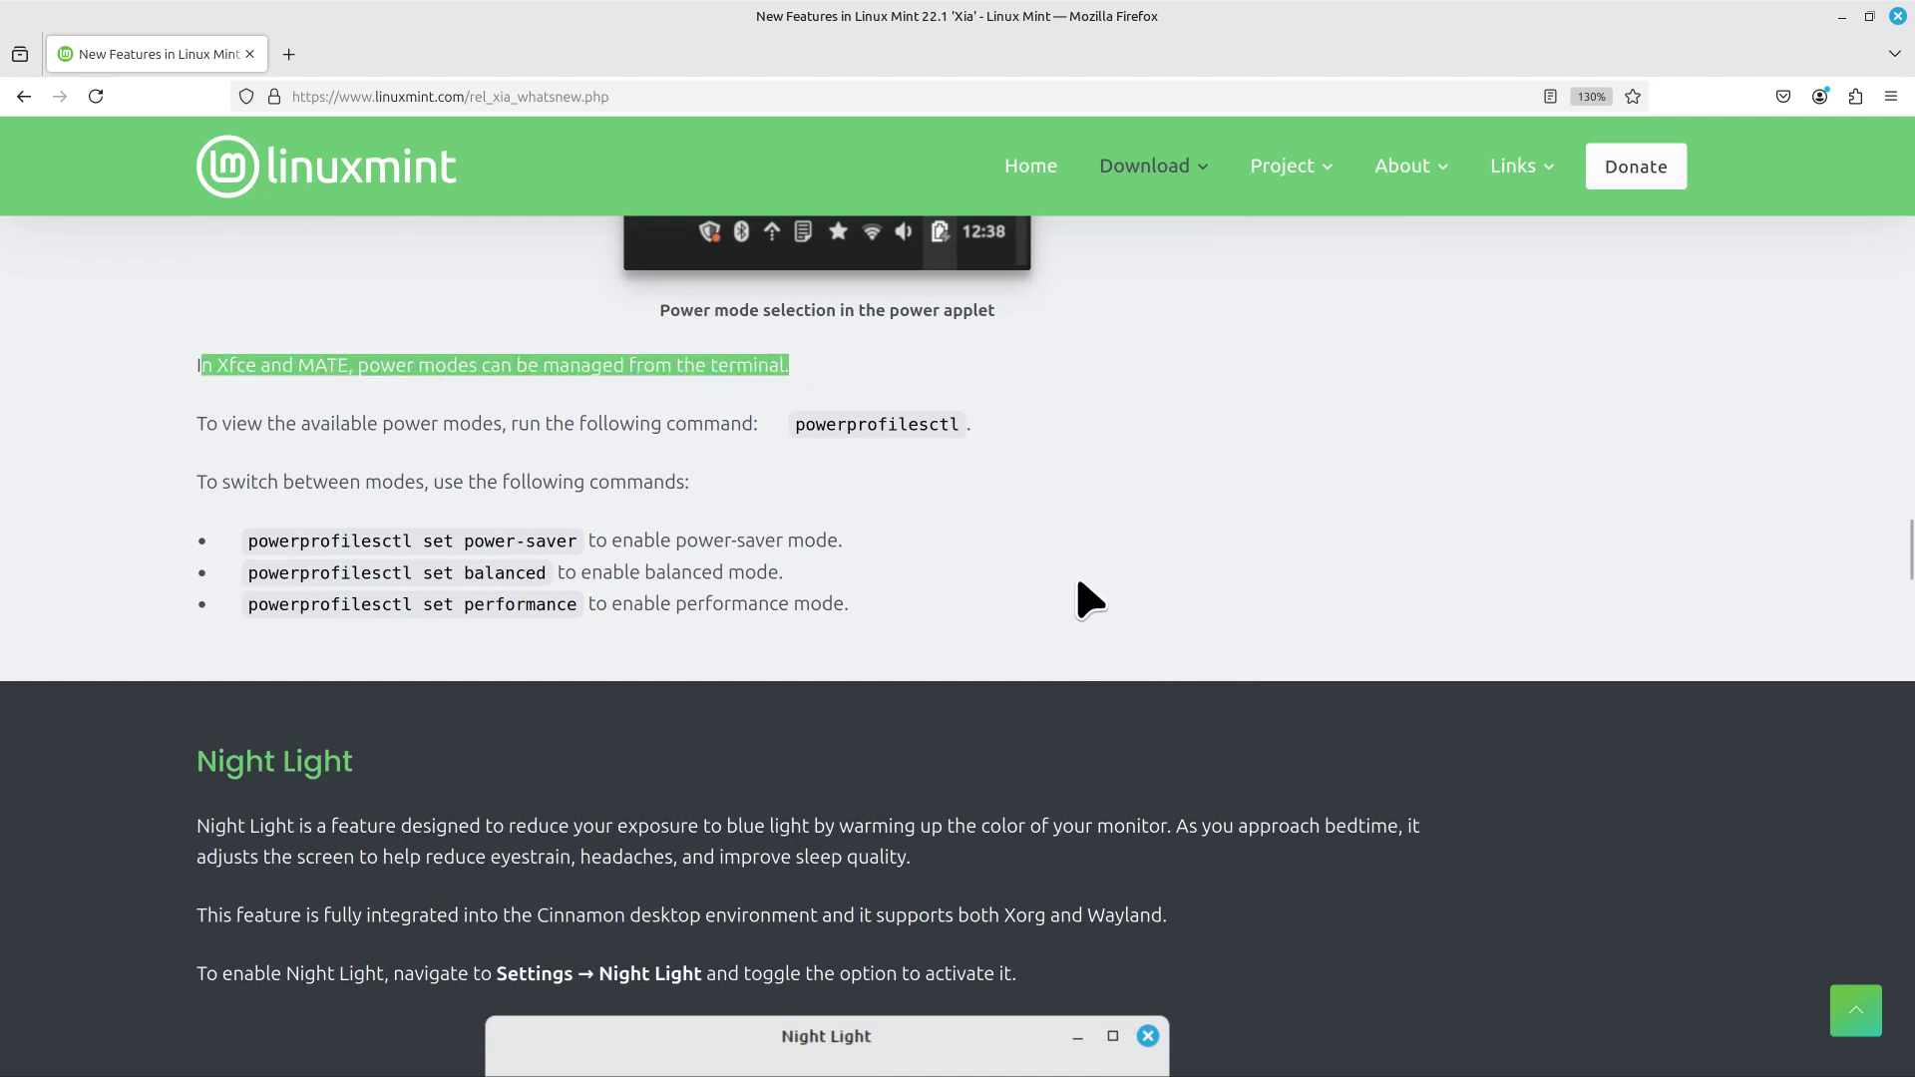
- Highlight '6.4' in the Cinnamon 6.4 heading and read on to 'Cleaner, modern dialogs'
{"action": "scroll", "coordinate": [1090, 598], "scroll_direction": "down", "scroll_amount": 5}
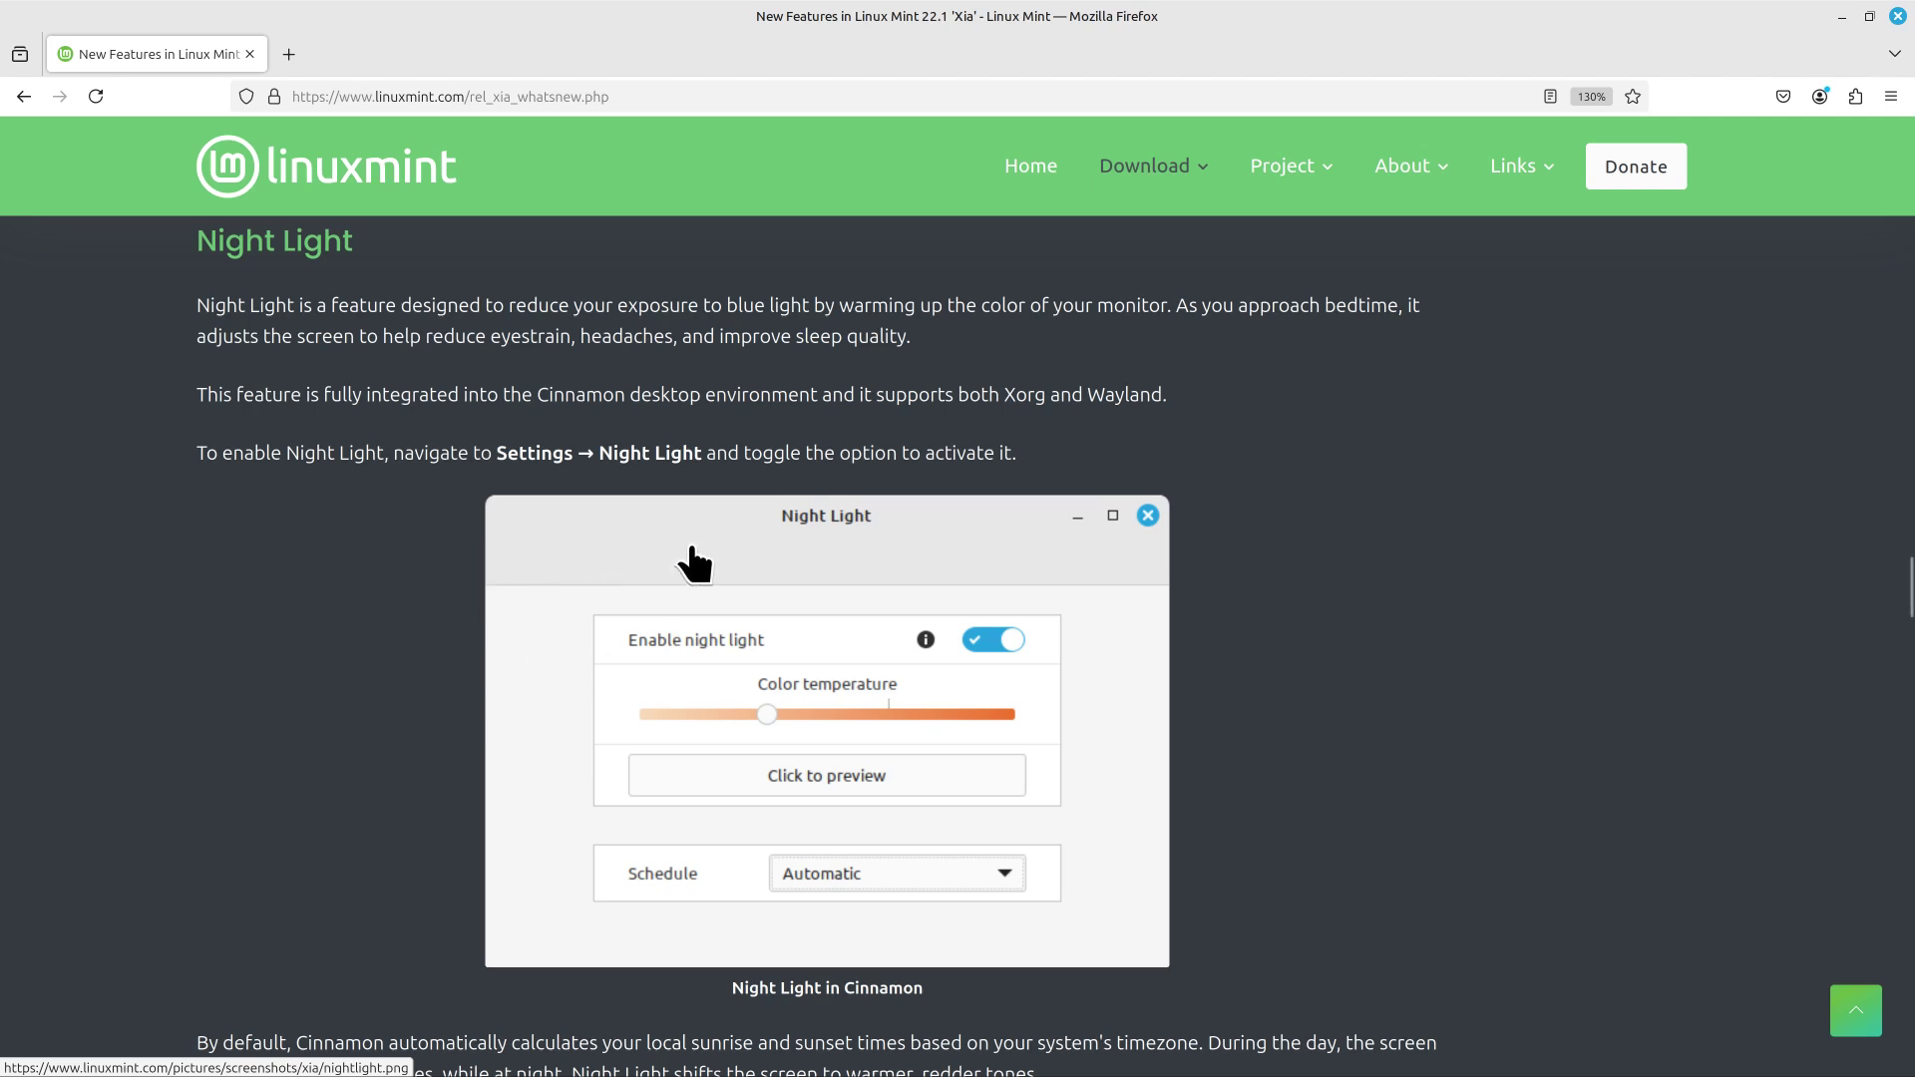
{"action": "scroll", "coordinate": [1277, 638], "scroll_direction": "down", "scroll_amount": 8}
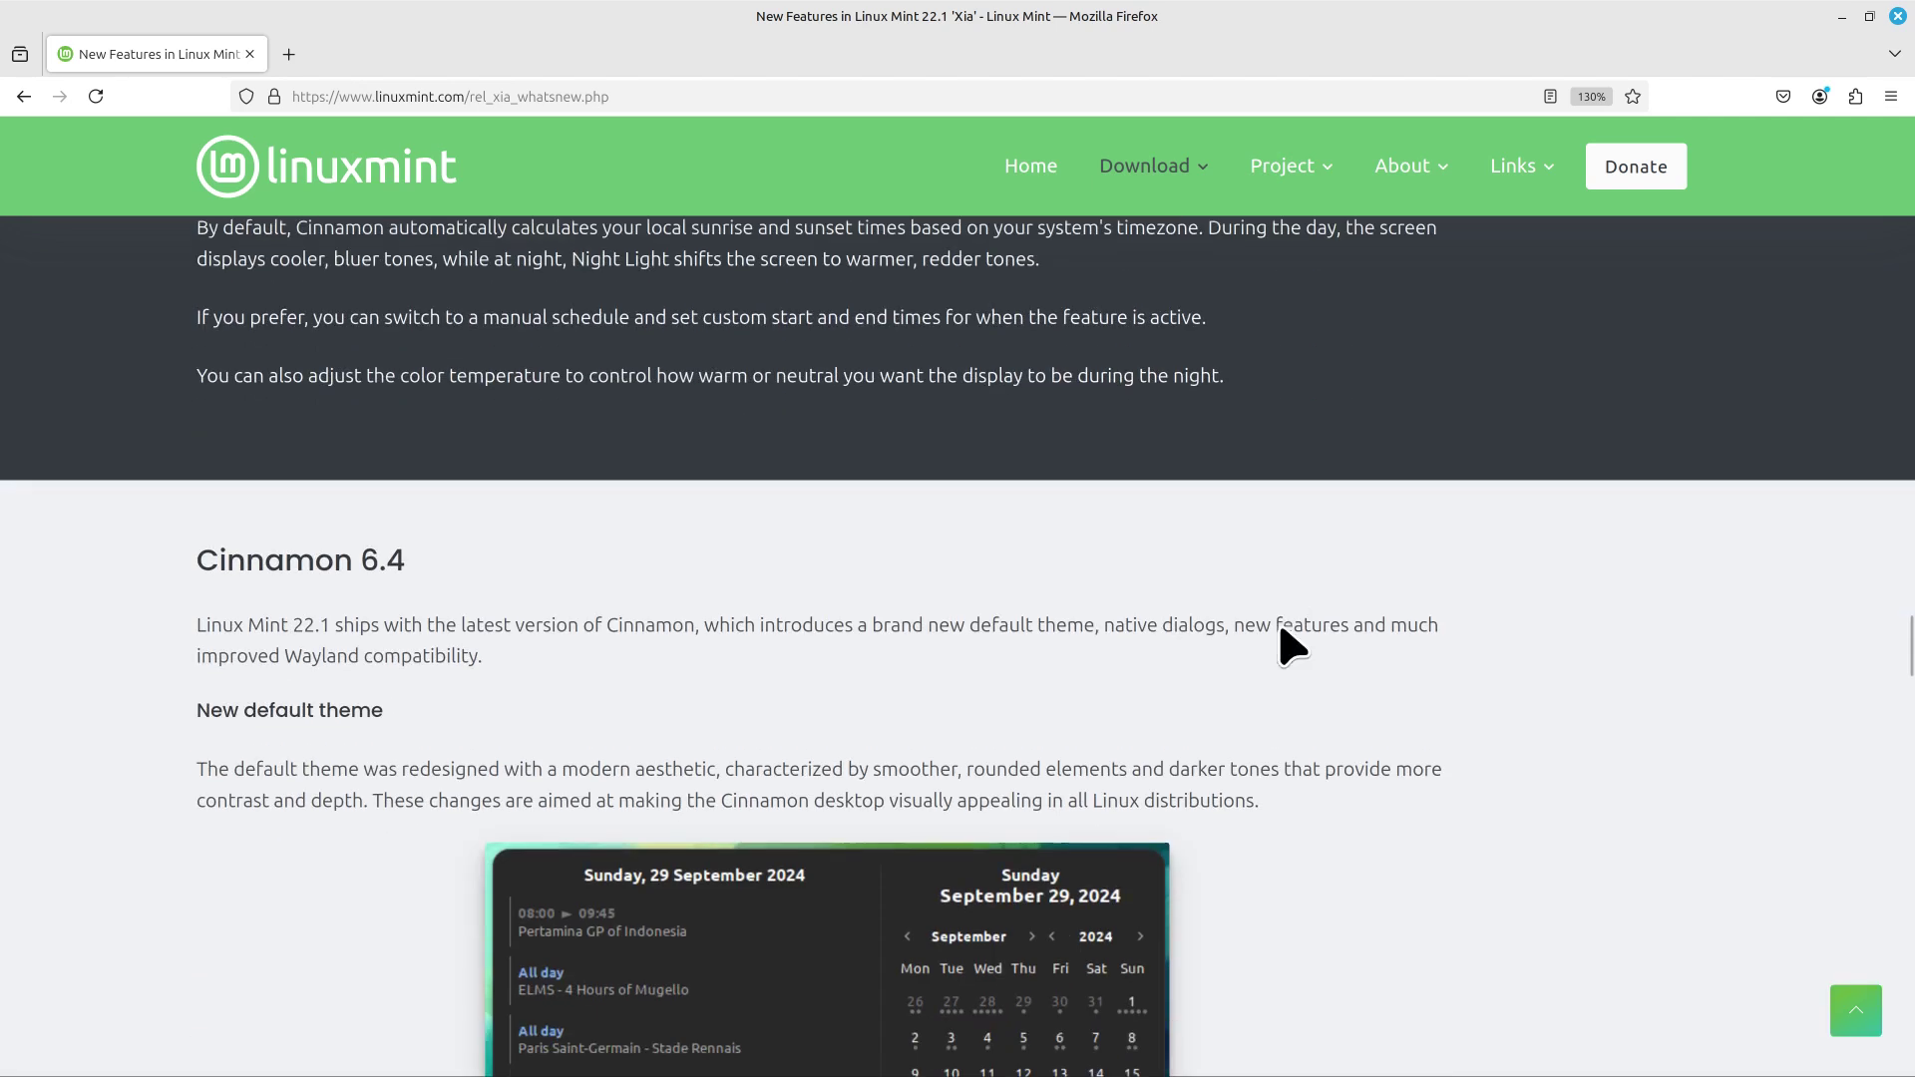
{"action": "left_click_drag", "start_coordinate": [364, 507], "coordinate": [539, 526]}
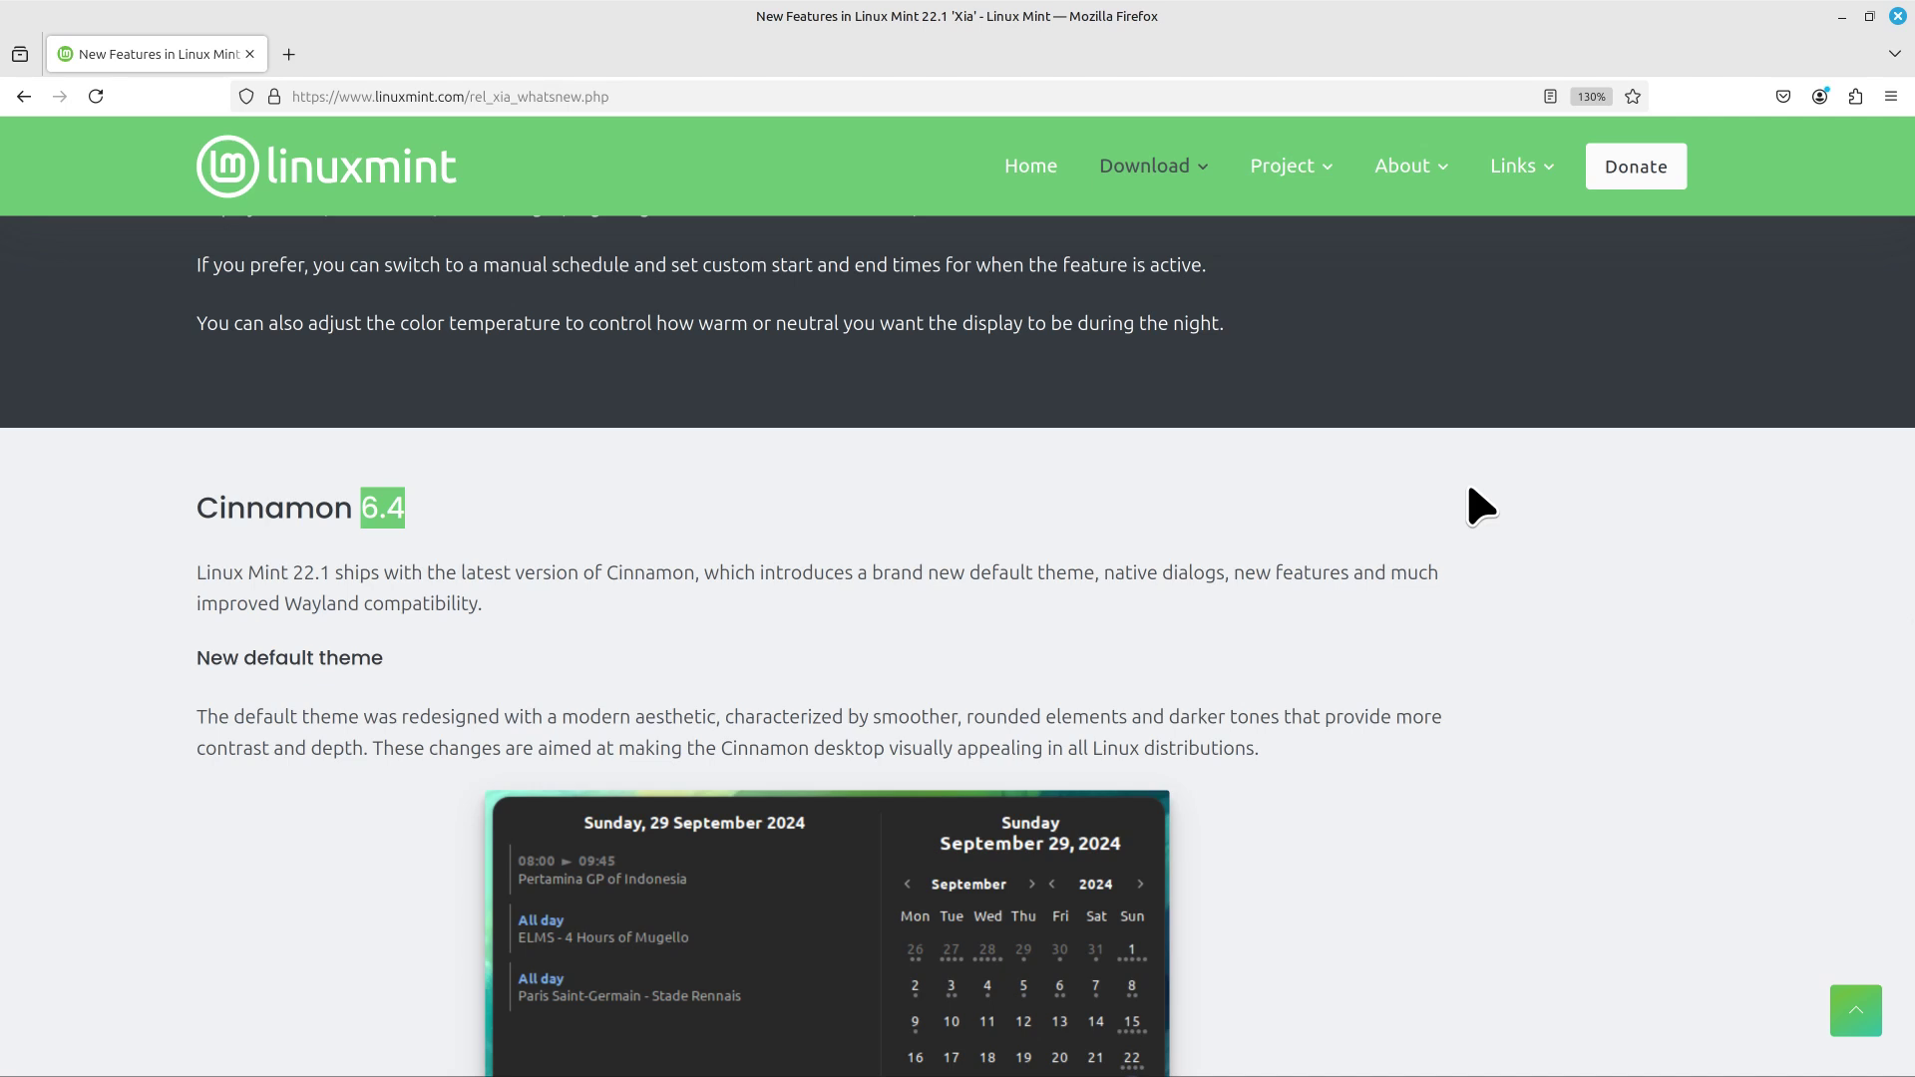
{"action": "scroll", "coordinate": [1556, 535], "scroll_direction": "down", "scroll_amount": 3}
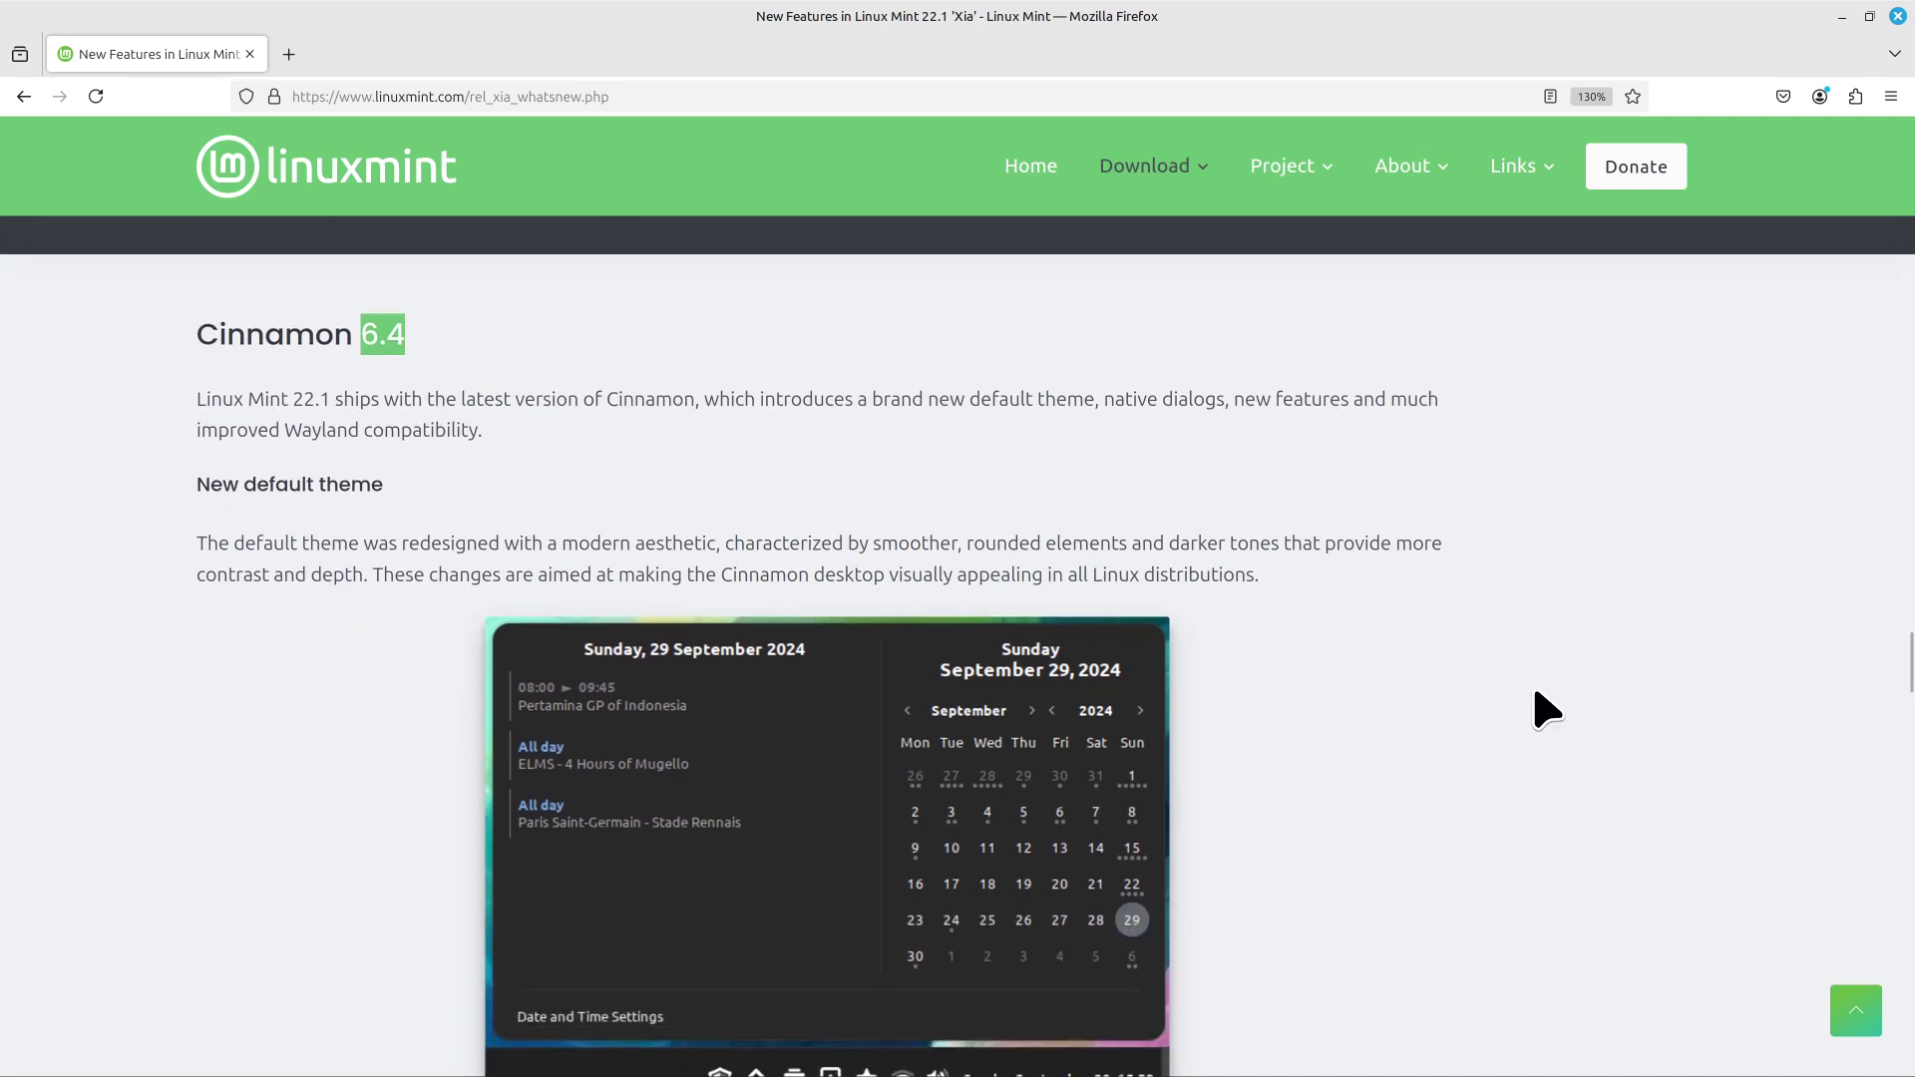
{"action": "scroll", "coordinate": [1449, 737], "scroll_direction": "down", "scroll_amount": 3}
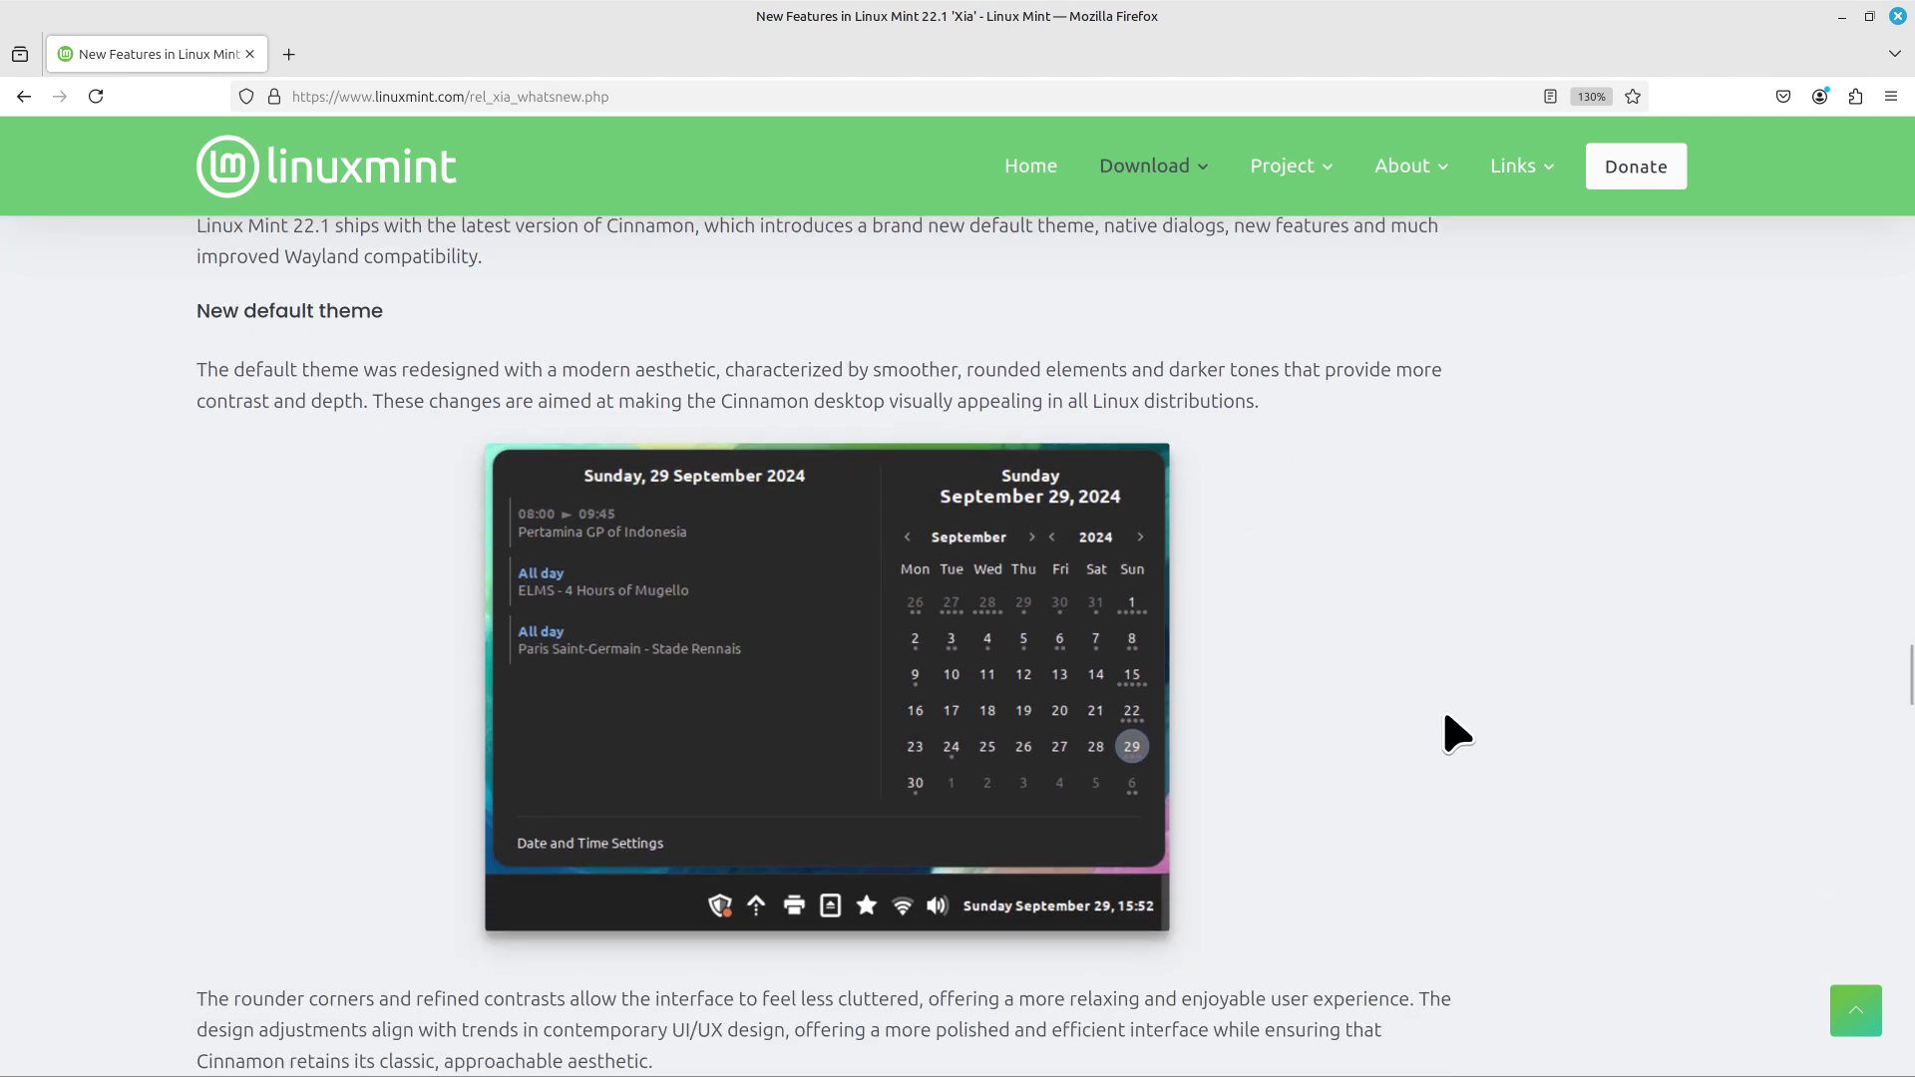
{"action": "scroll", "coordinate": [1448, 727], "scroll_direction": "down", "scroll_amount": 15}
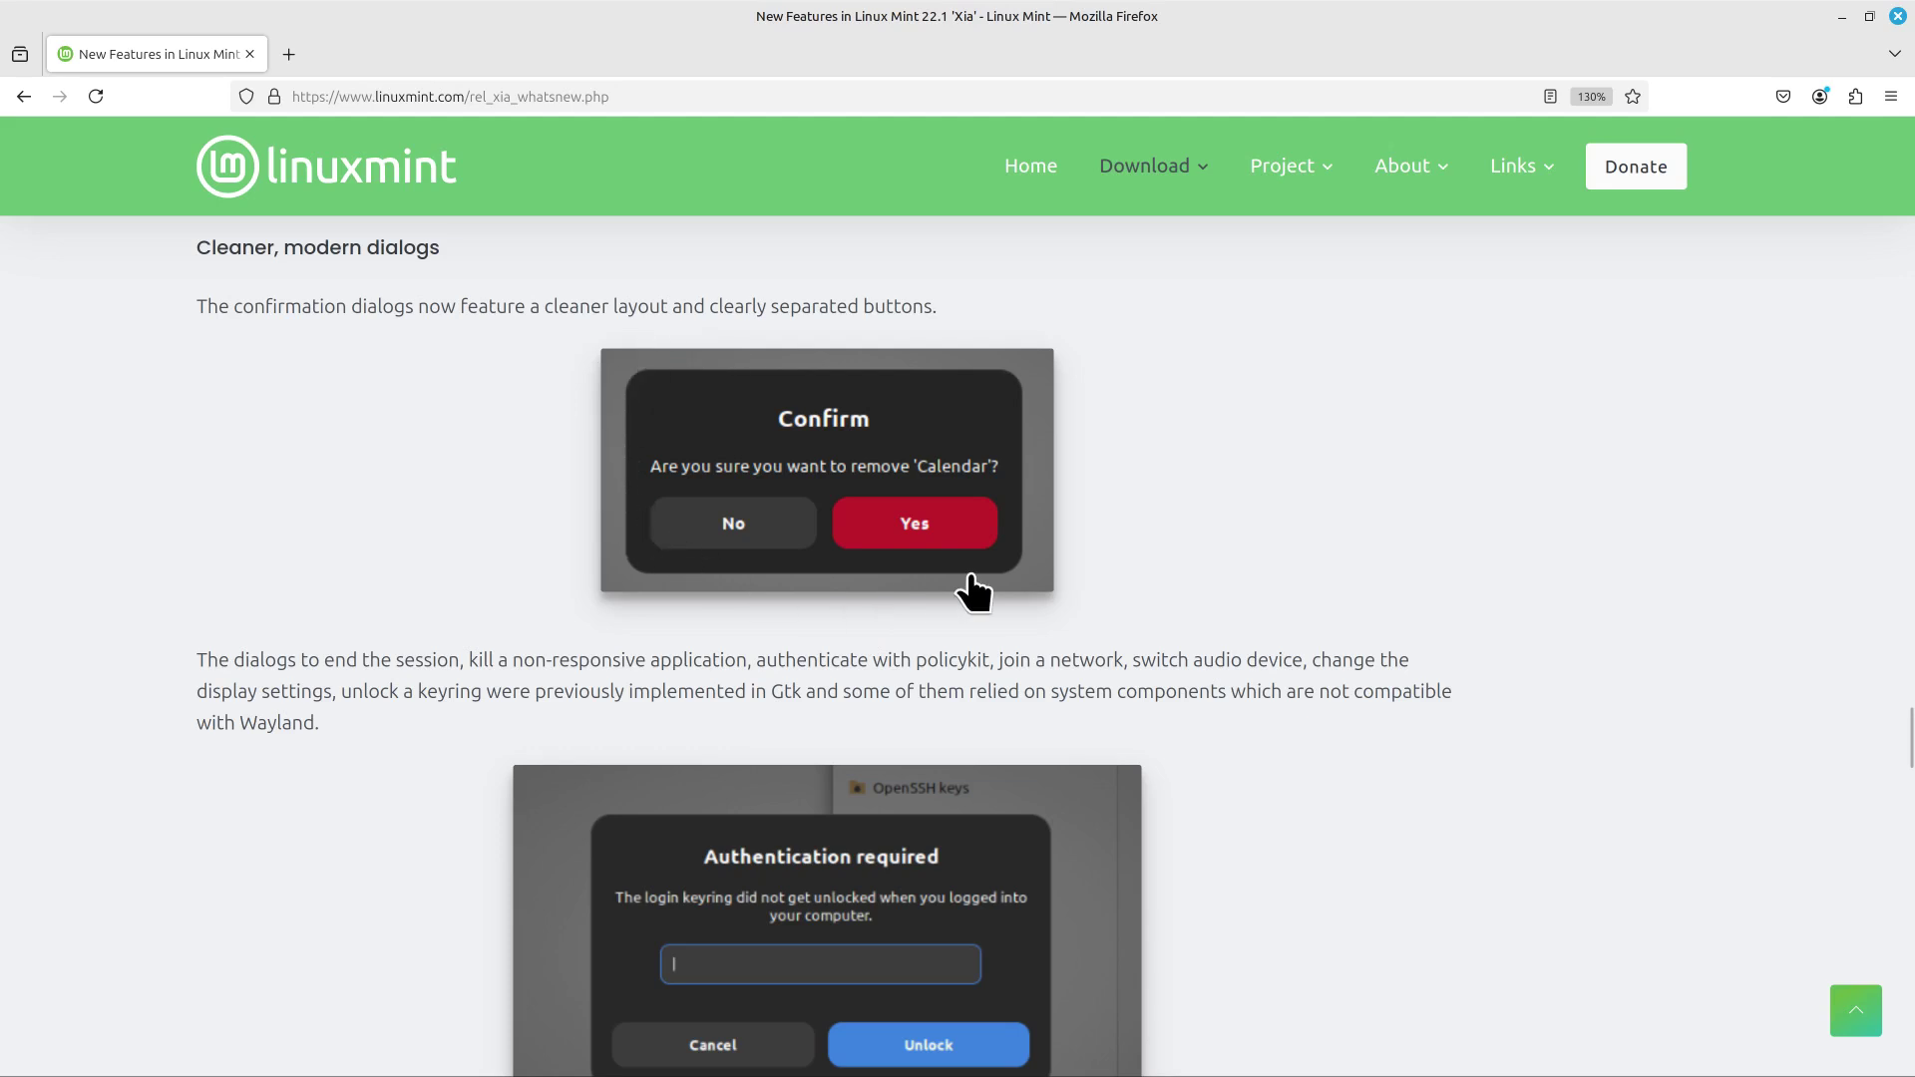
{"action": "left_click", "coordinate": [28, 1042]}
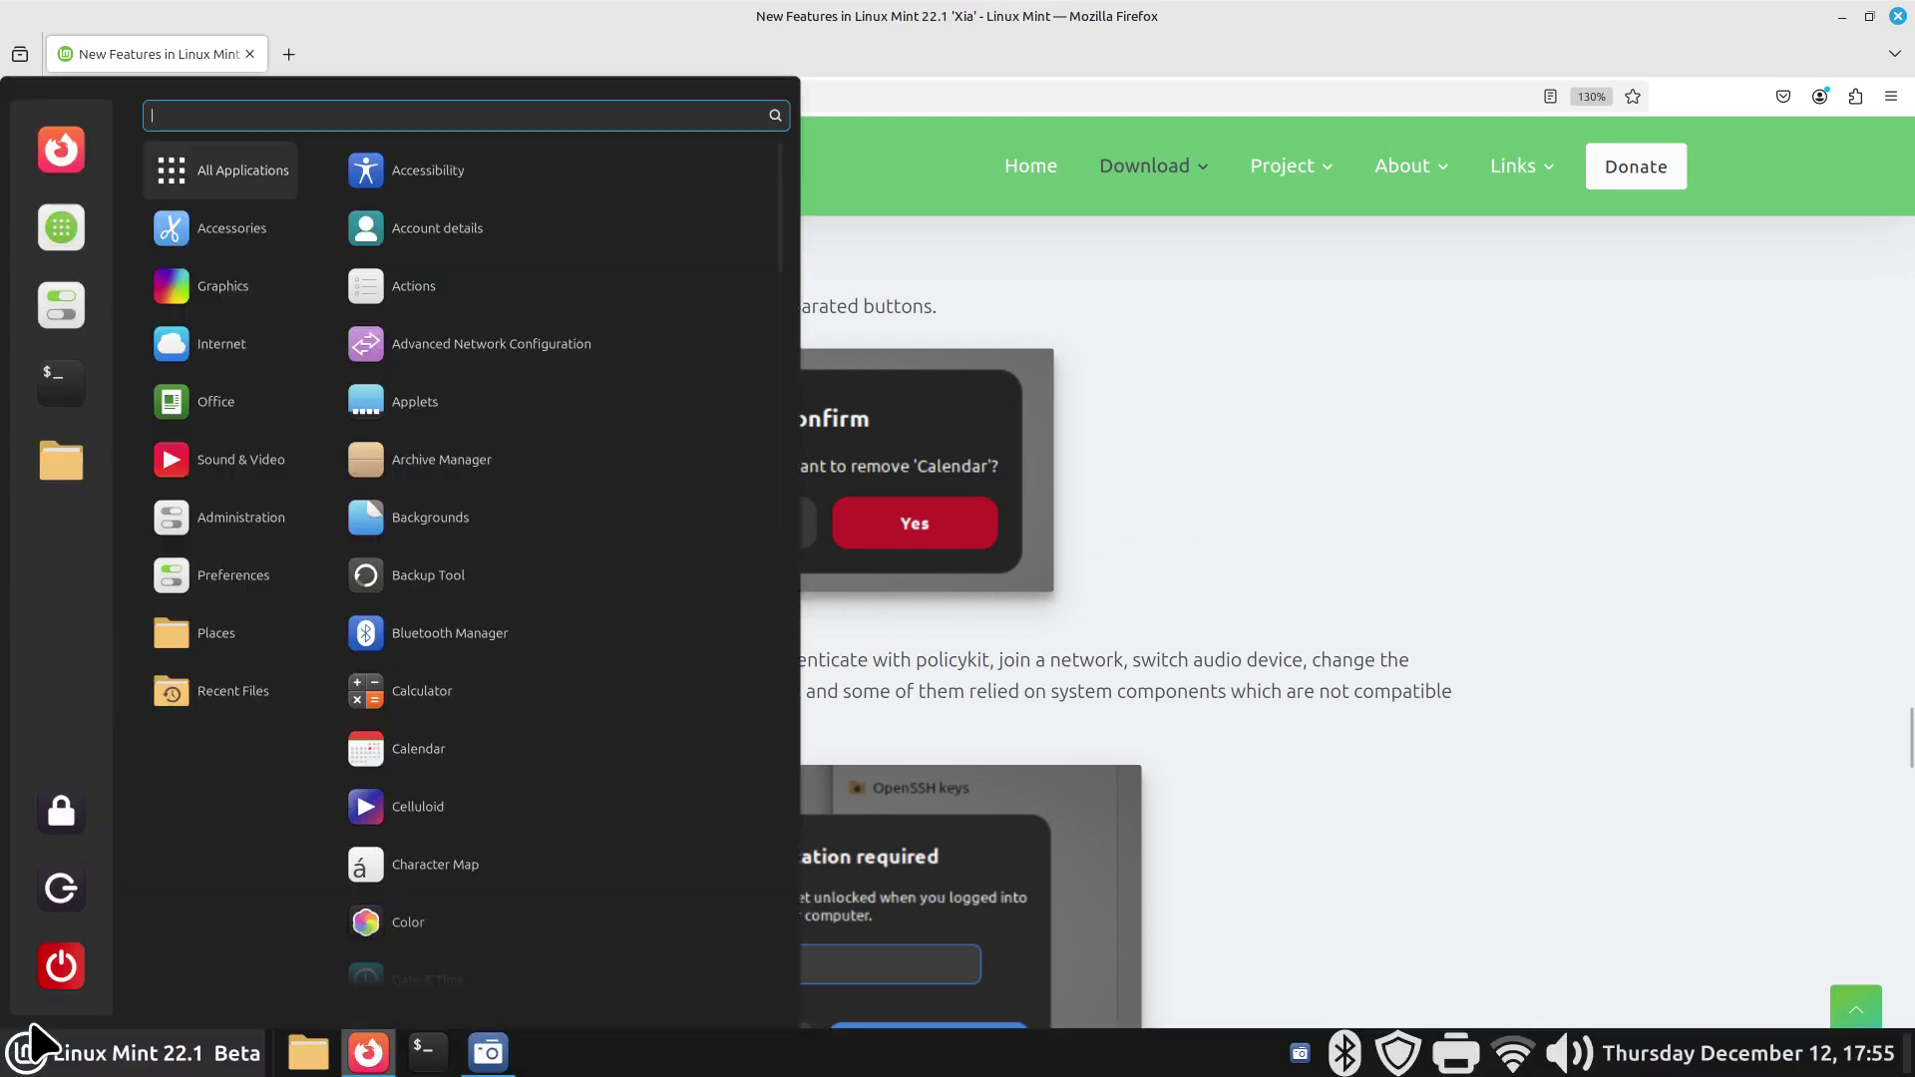
{"action": "left_click", "coordinate": [55, 966]}
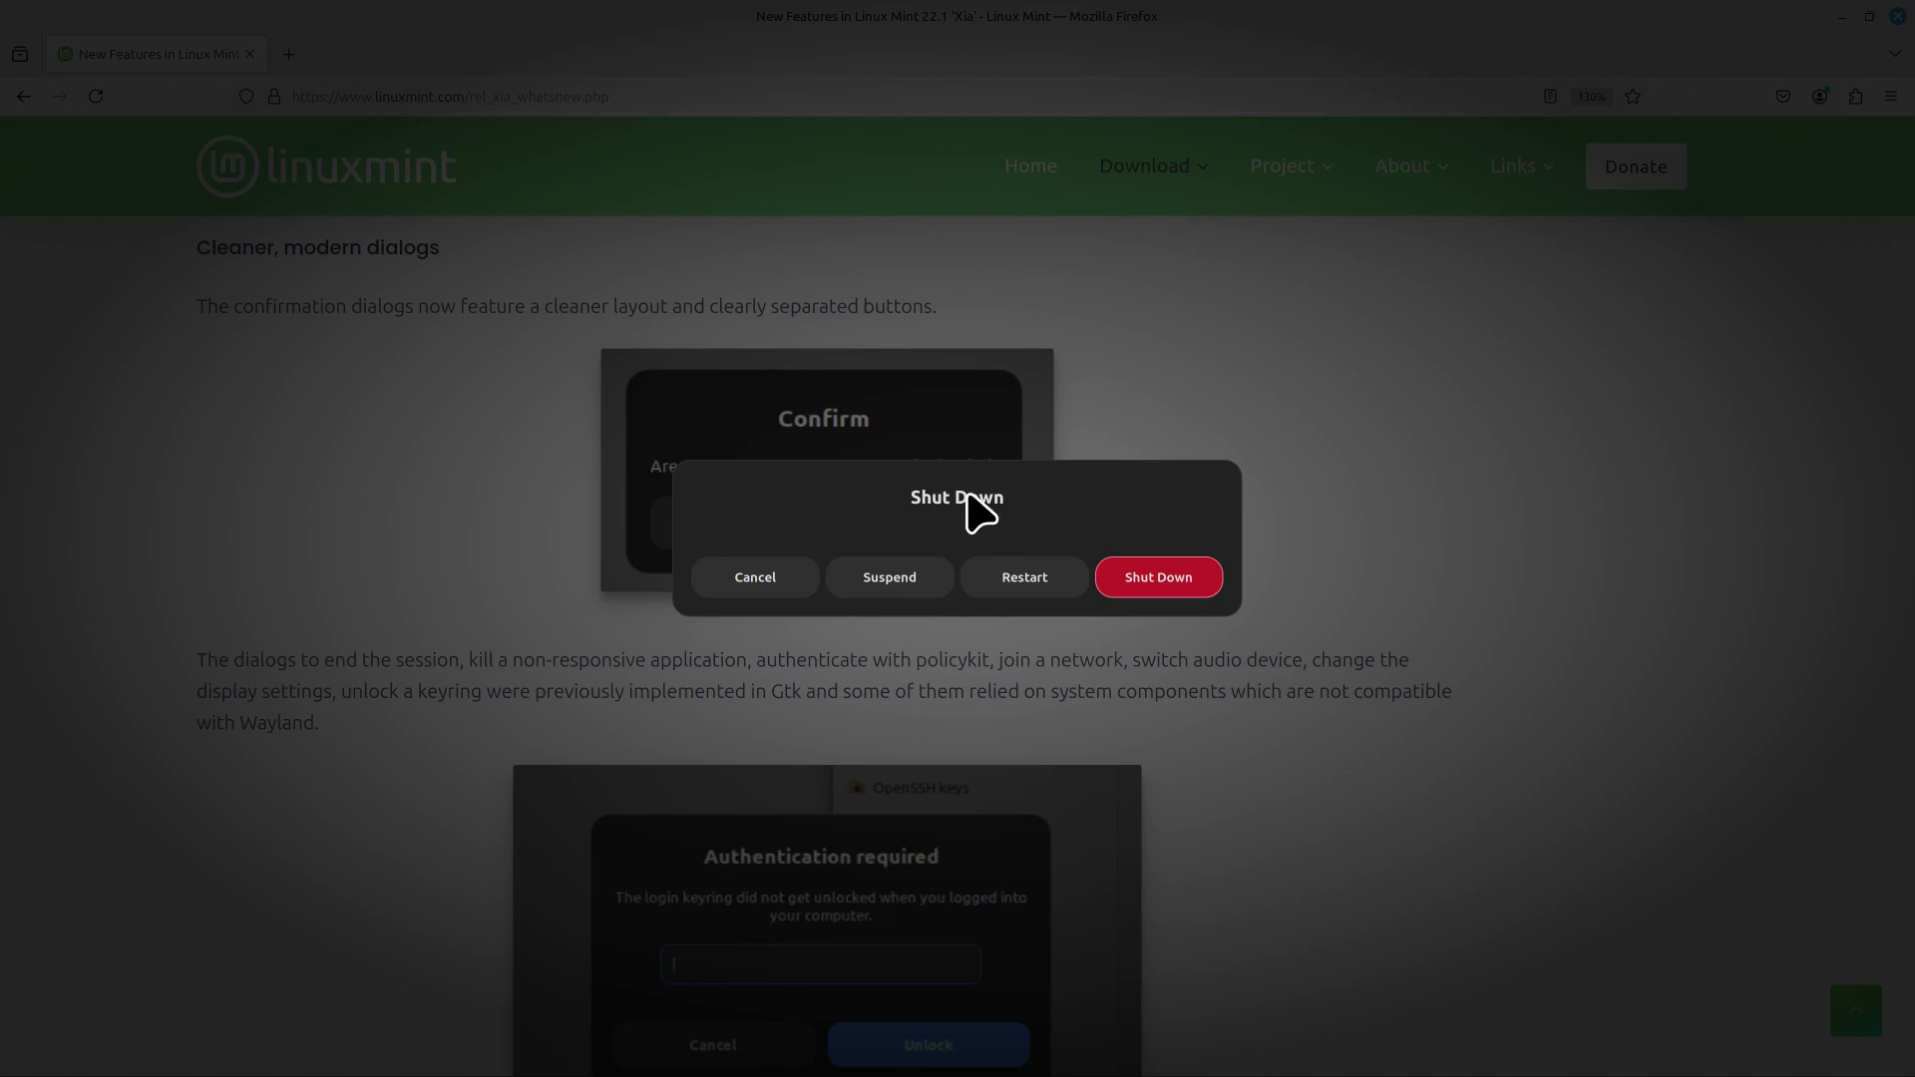
{"action": "left_click", "coordinate": [750, 583]}
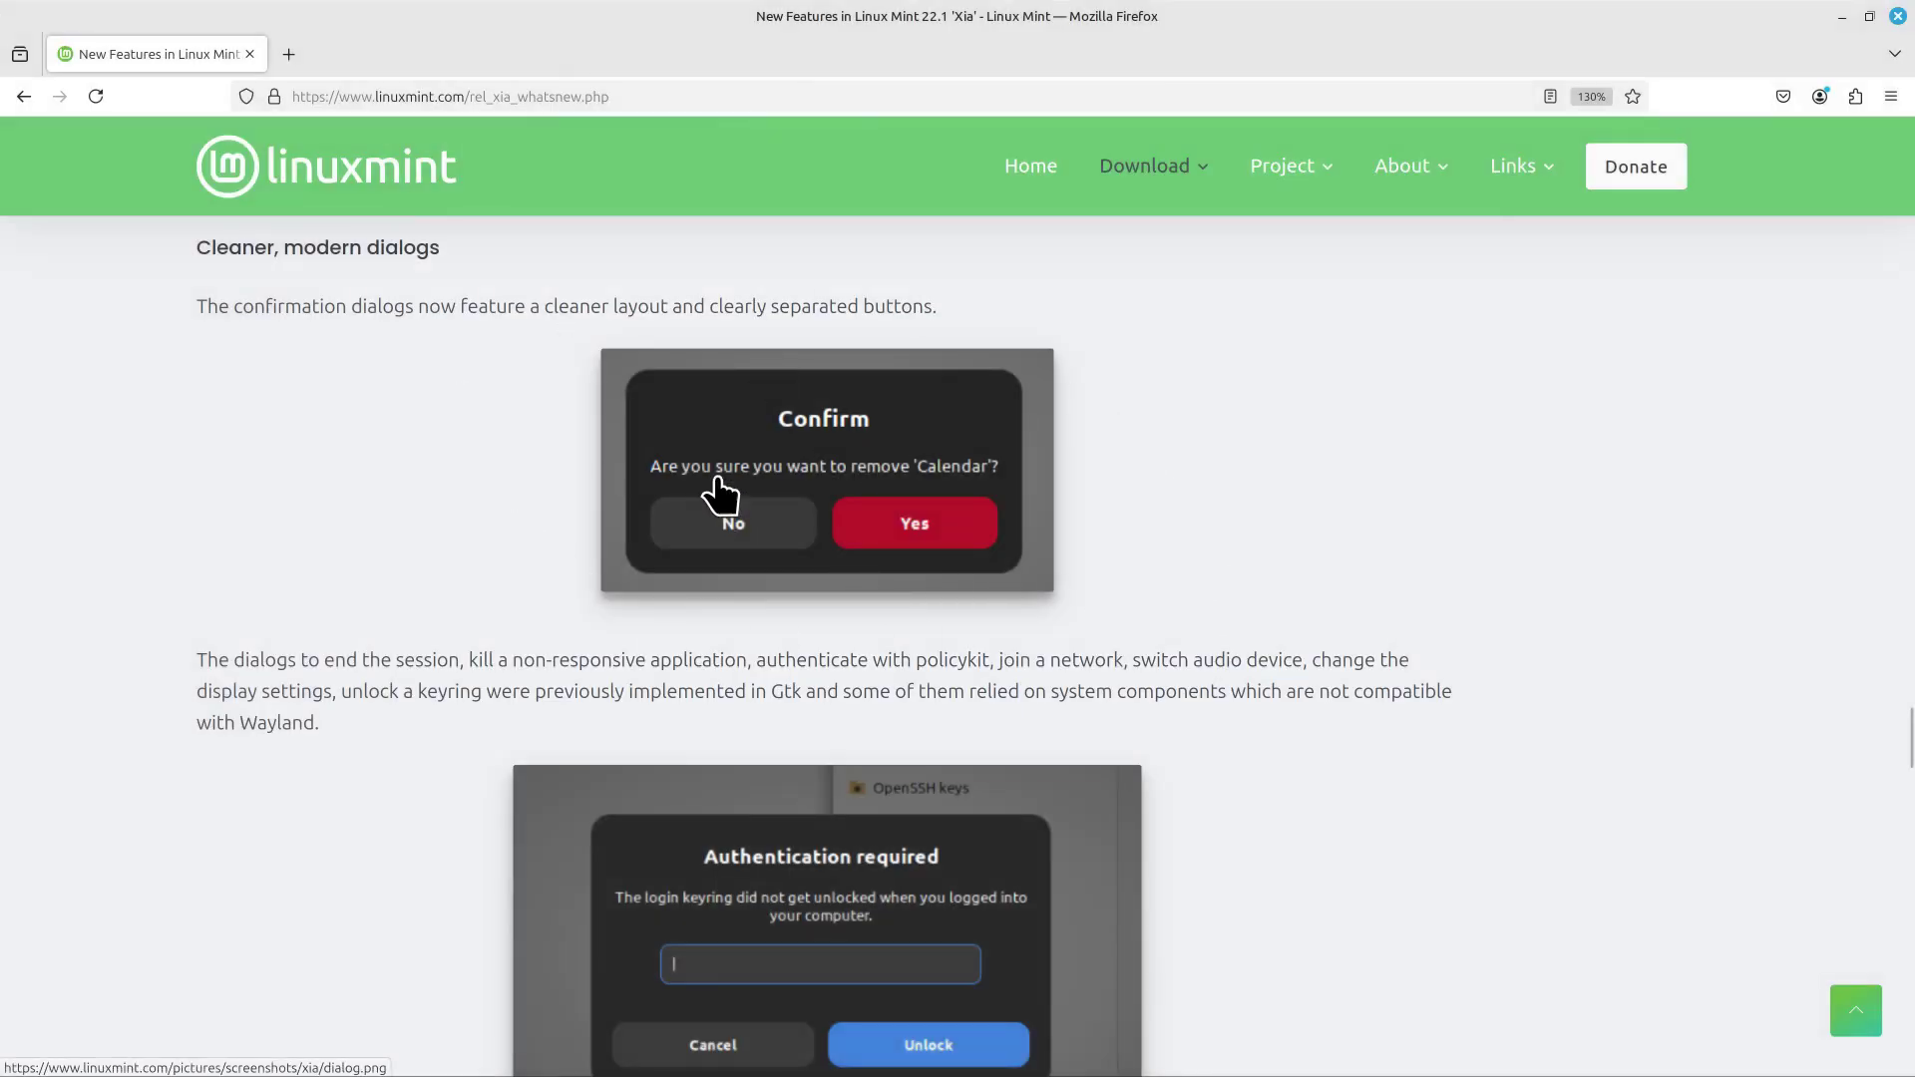
- Scroll down and highlight the 'Wayland compatibility' heading
{"action": "scroll", "coordinate": [1257, 547], "scroll_direction": "down", "scroll_amount": 1}
{"action": "scroll", "coordinate": [1258, 544], "scroll_direction": "down", "scroll_amount": 7}
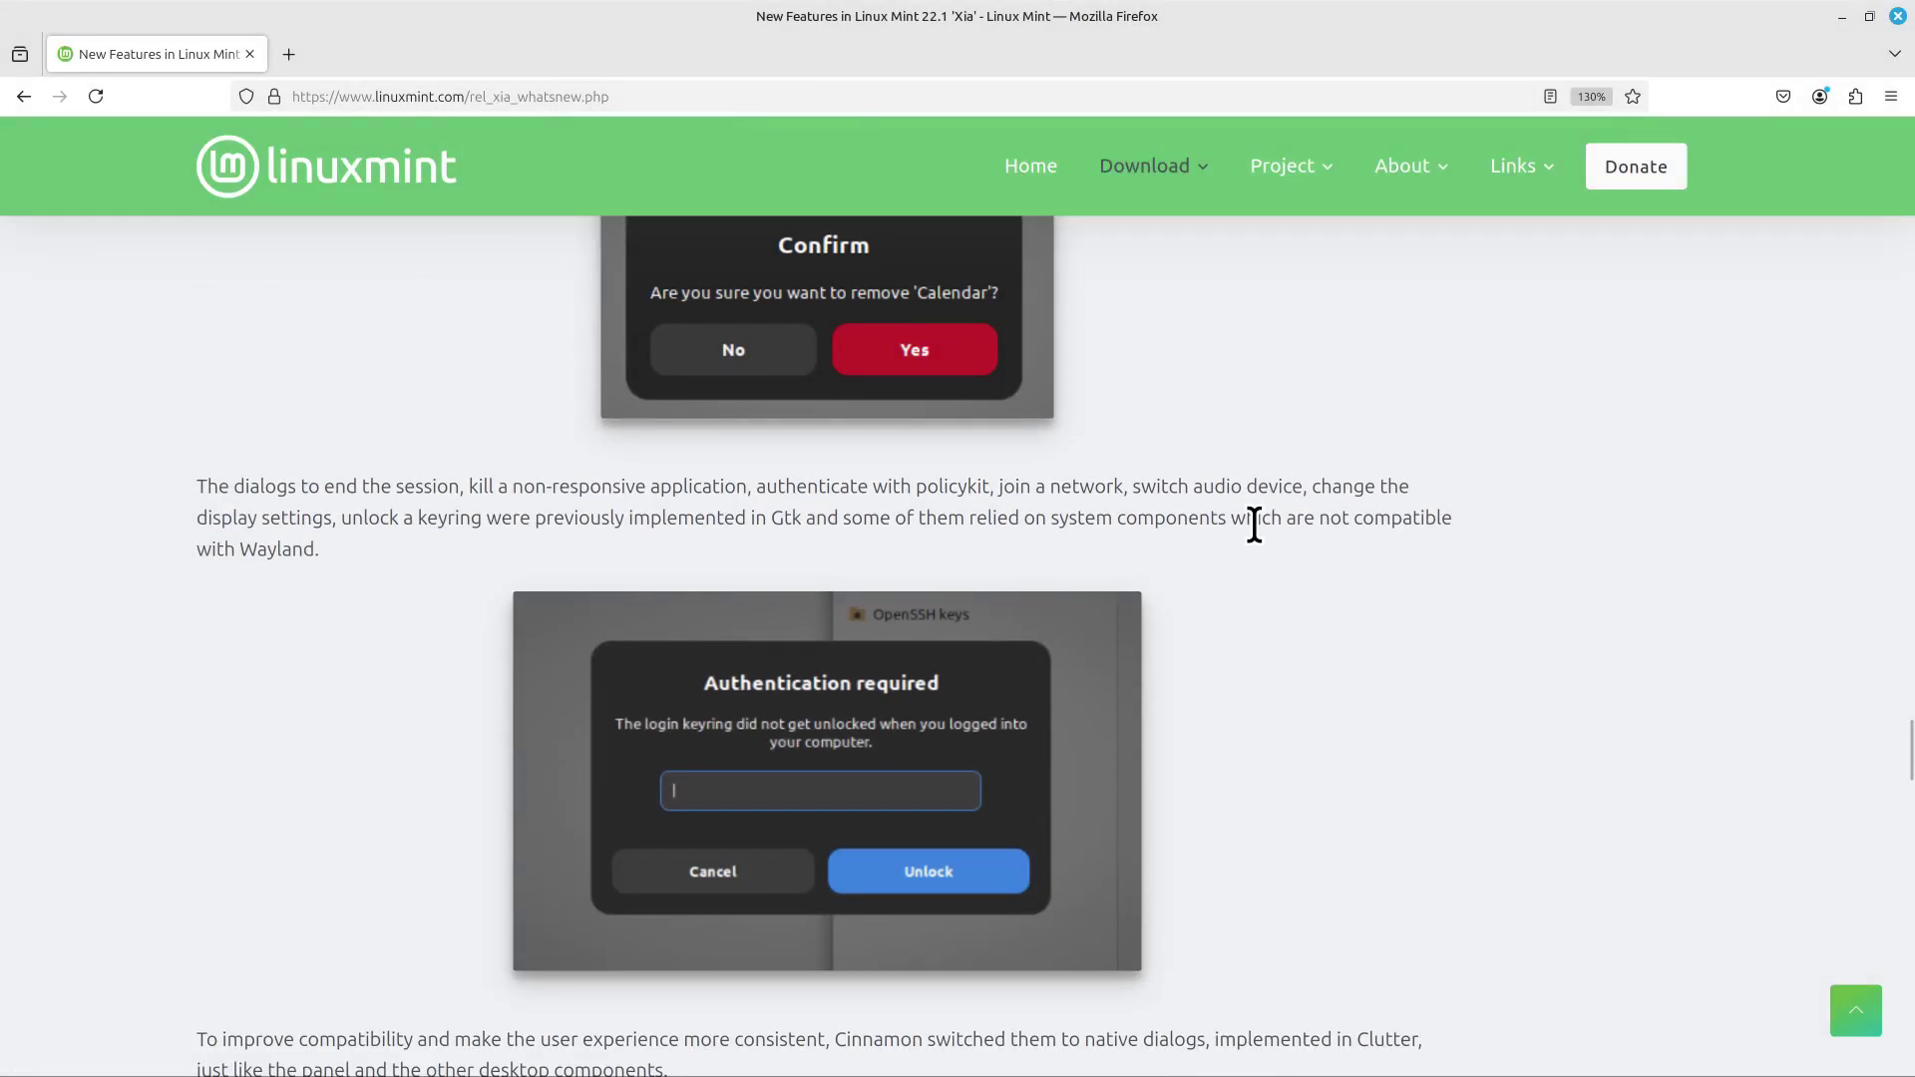
{"action": "scroll", "coordinate": [1255, 524], "scroll_direction": "down", "scroll_amount": 3}
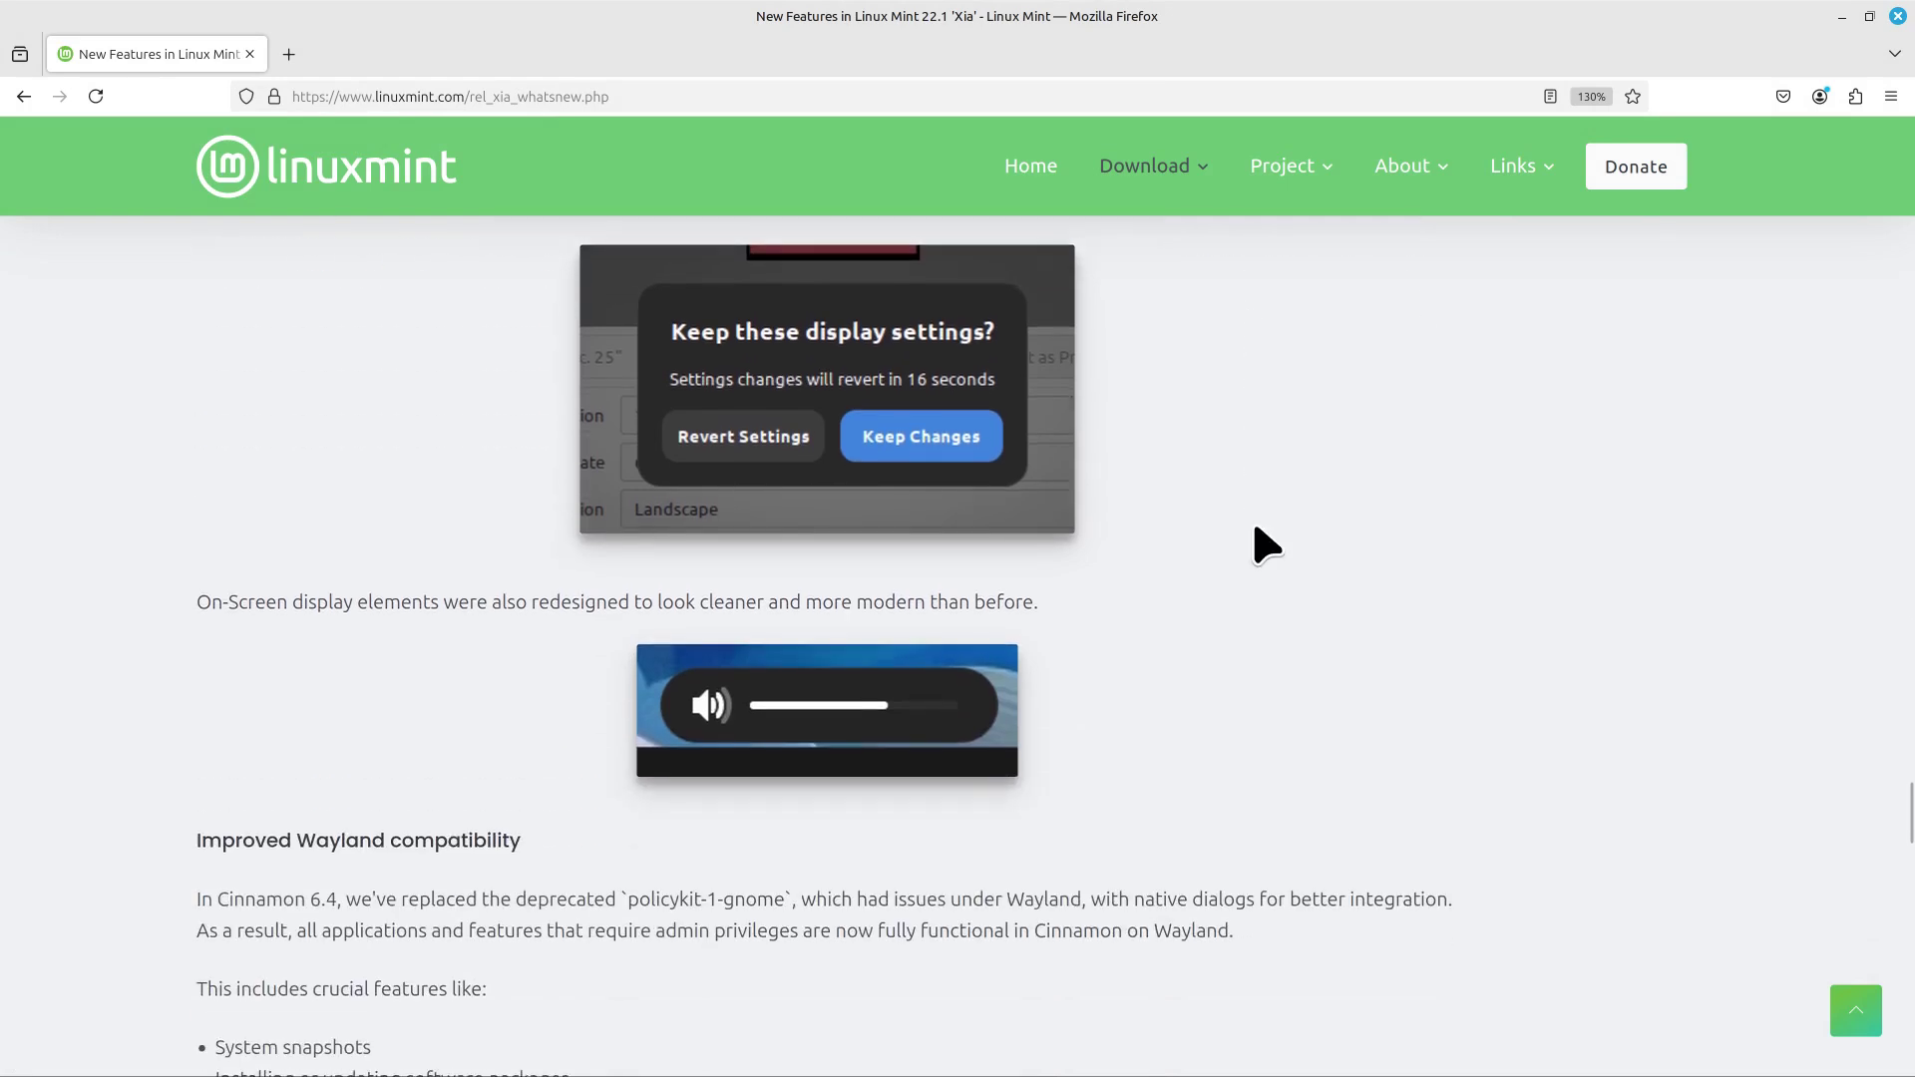
{"action": "scroll", "coordinate": [1267, 544], "scroll_direction": "down", "scroll_amount": 3}
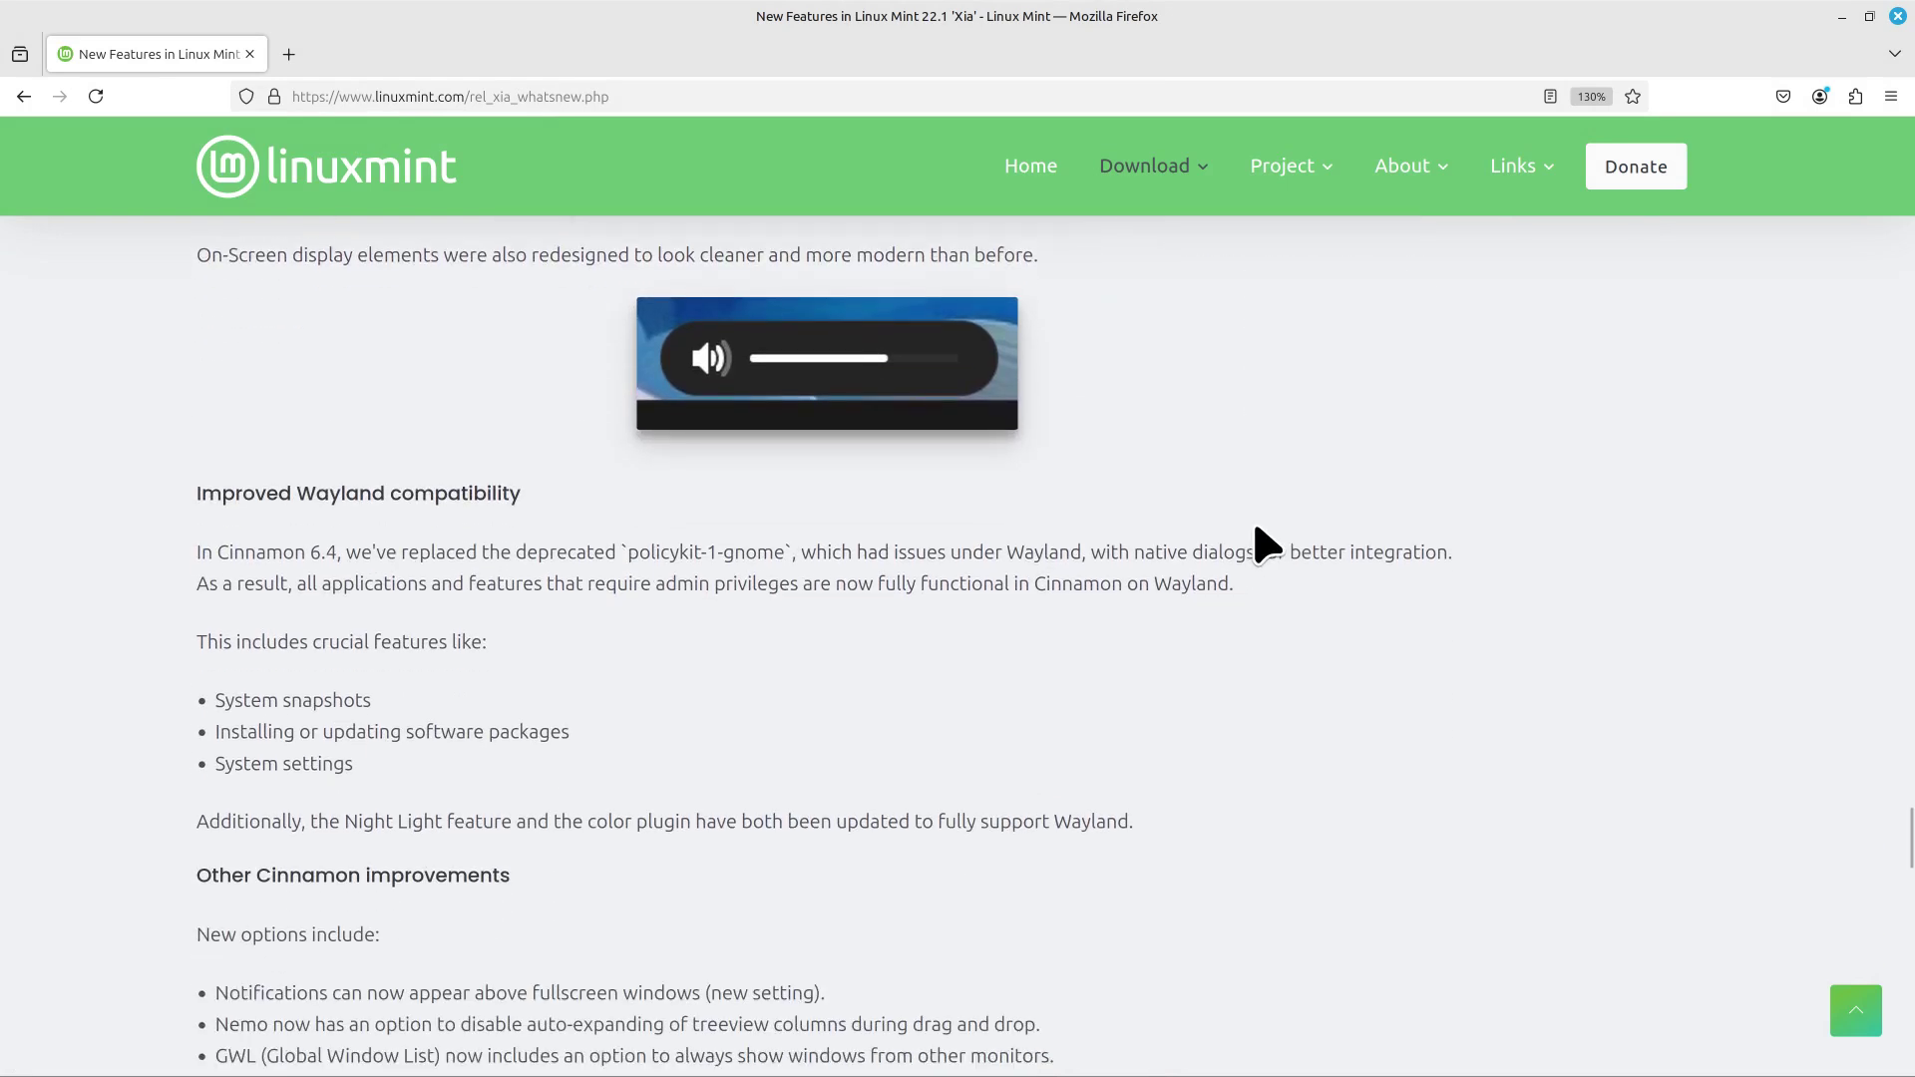
{"action": "left_click_drag", "start_coordinate": [301, 493], "coordinate": [543, 512]}
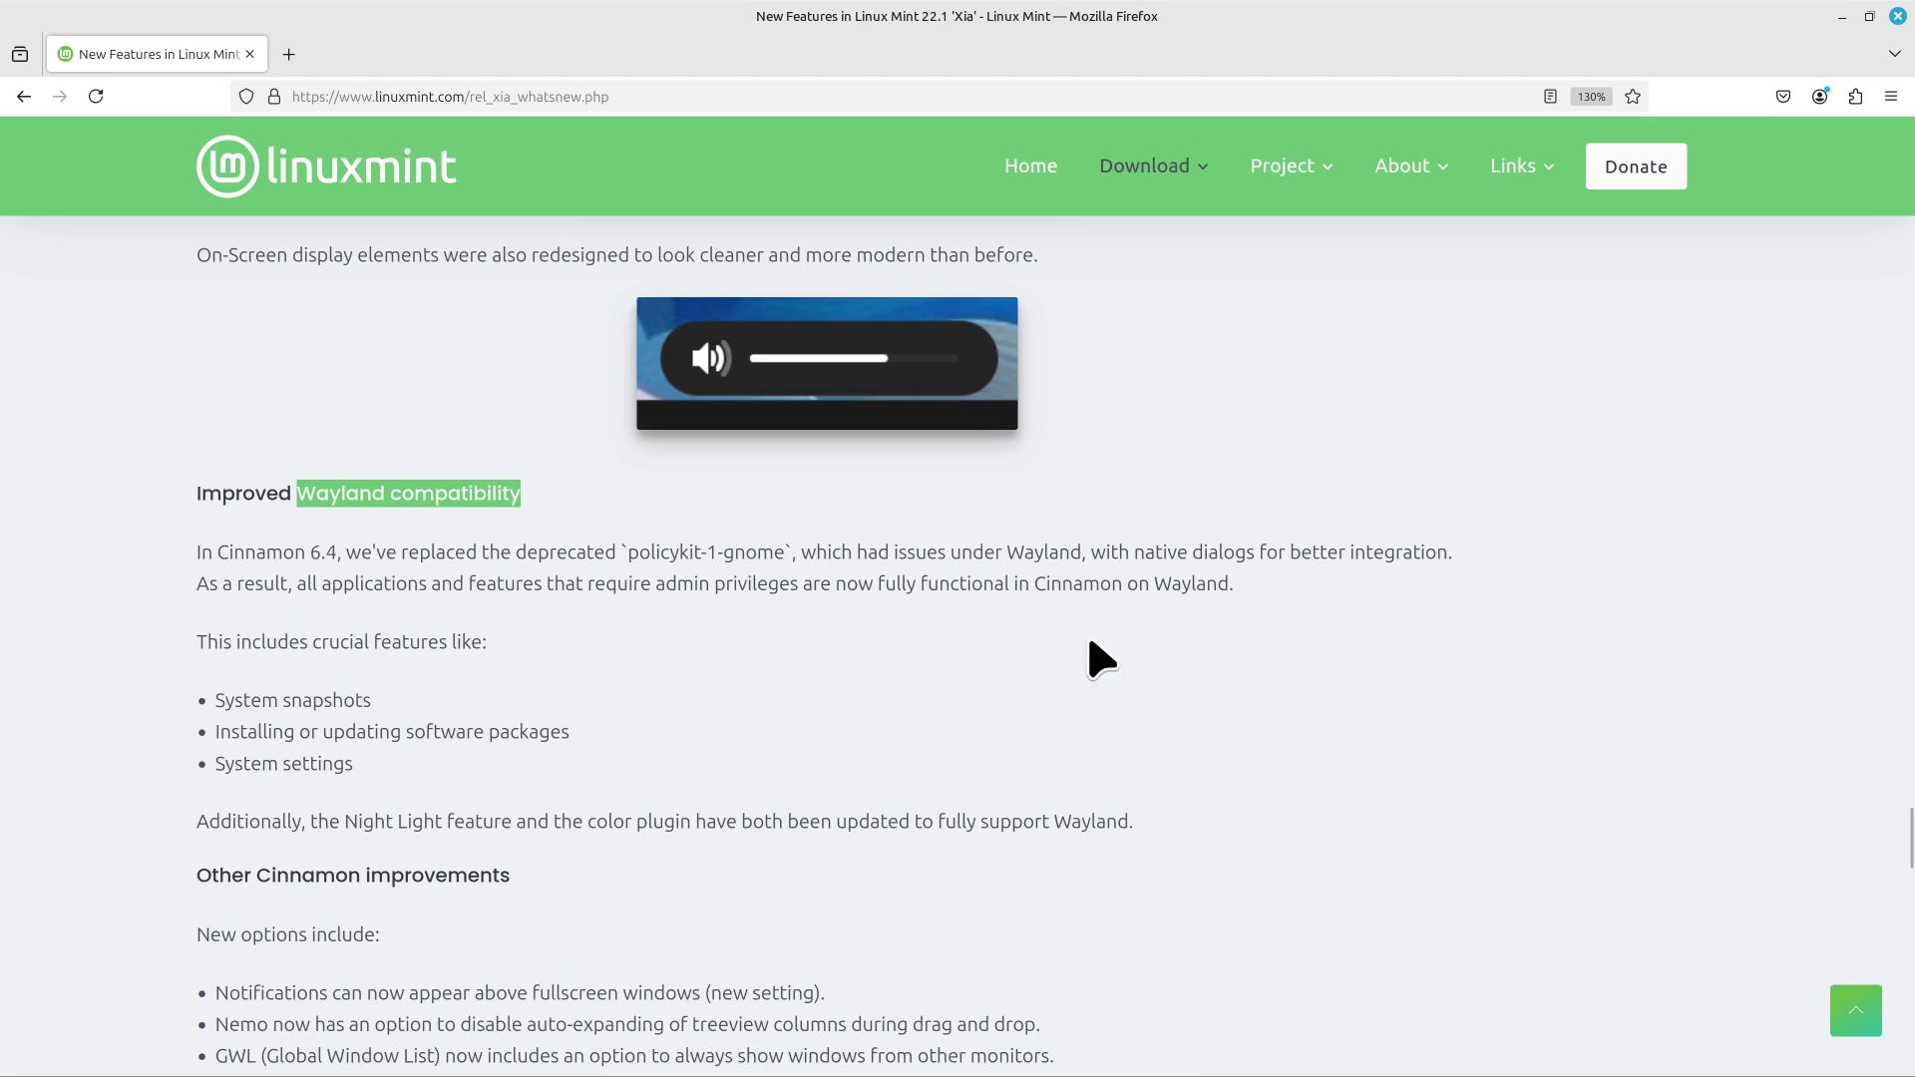
- Read on to the LTS strategy section and highlight the 2029 security-update end date
{"action": "scroll", "coordinate": [1095, 655], "scroll_direction": "down", "scroll_amount": 2}
{"action": "scroll", "coordinate": [1086, 535], "scroll_direction": "down", "scroll_amount": 4}
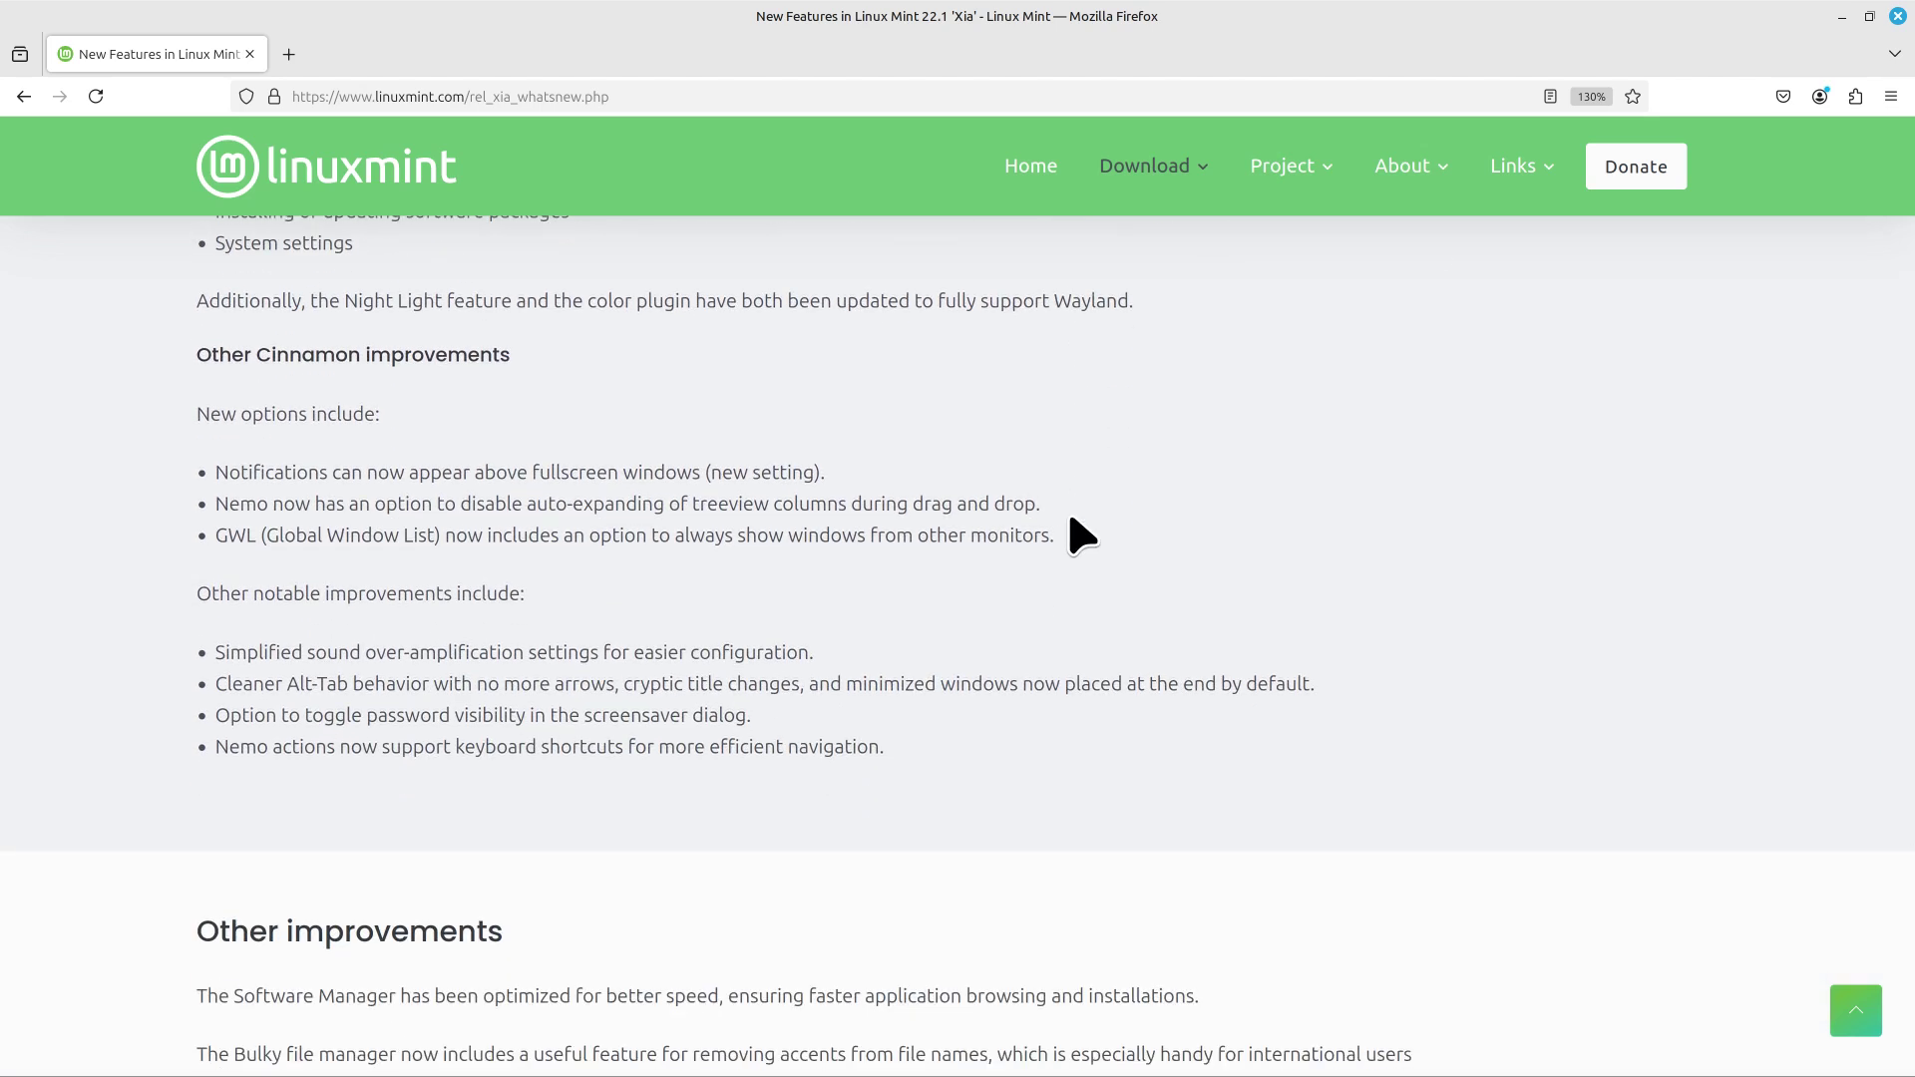
{"action": "scroll", "coordinate": [1085, 544], "scroll_direction": "down", "scroll_amount": 4}
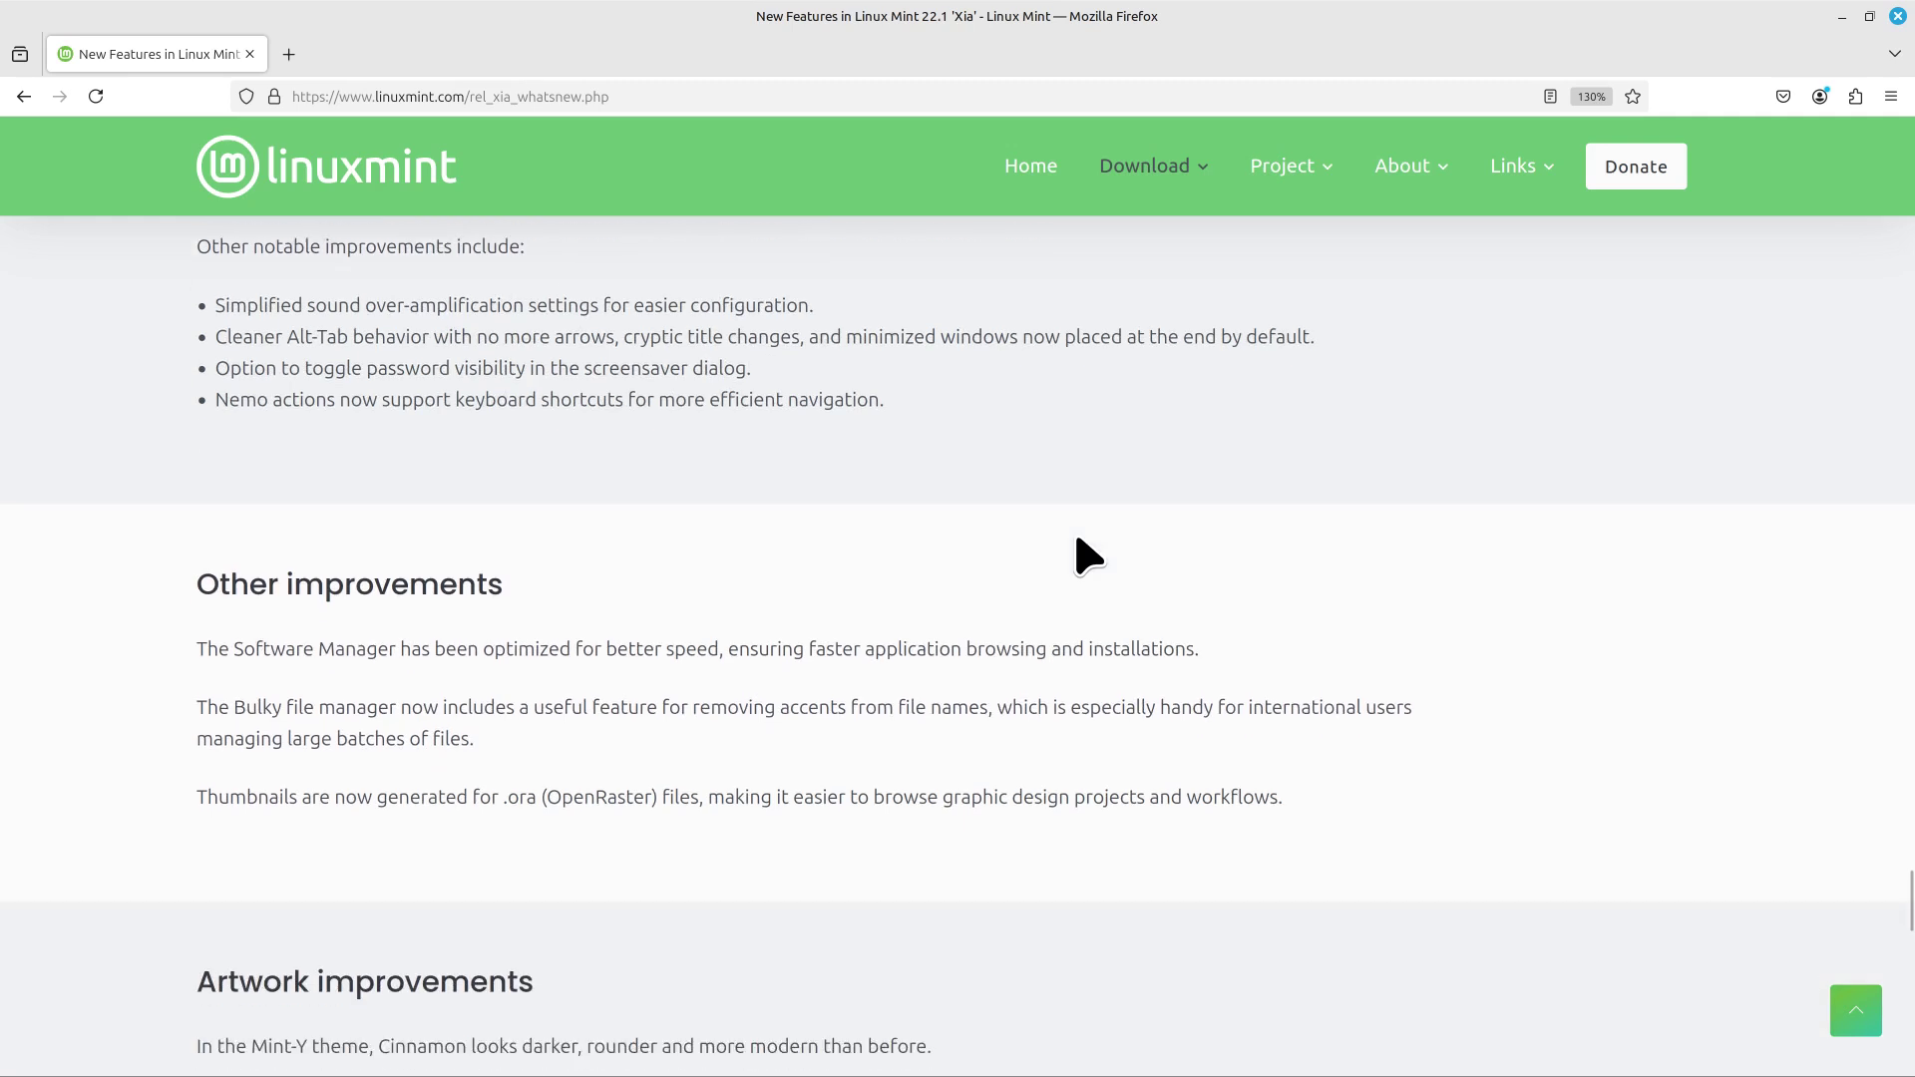
{"action": "scroll", "coordinate": [1087, 555], "scroll_direction": "down", "scroll_amount": 6}
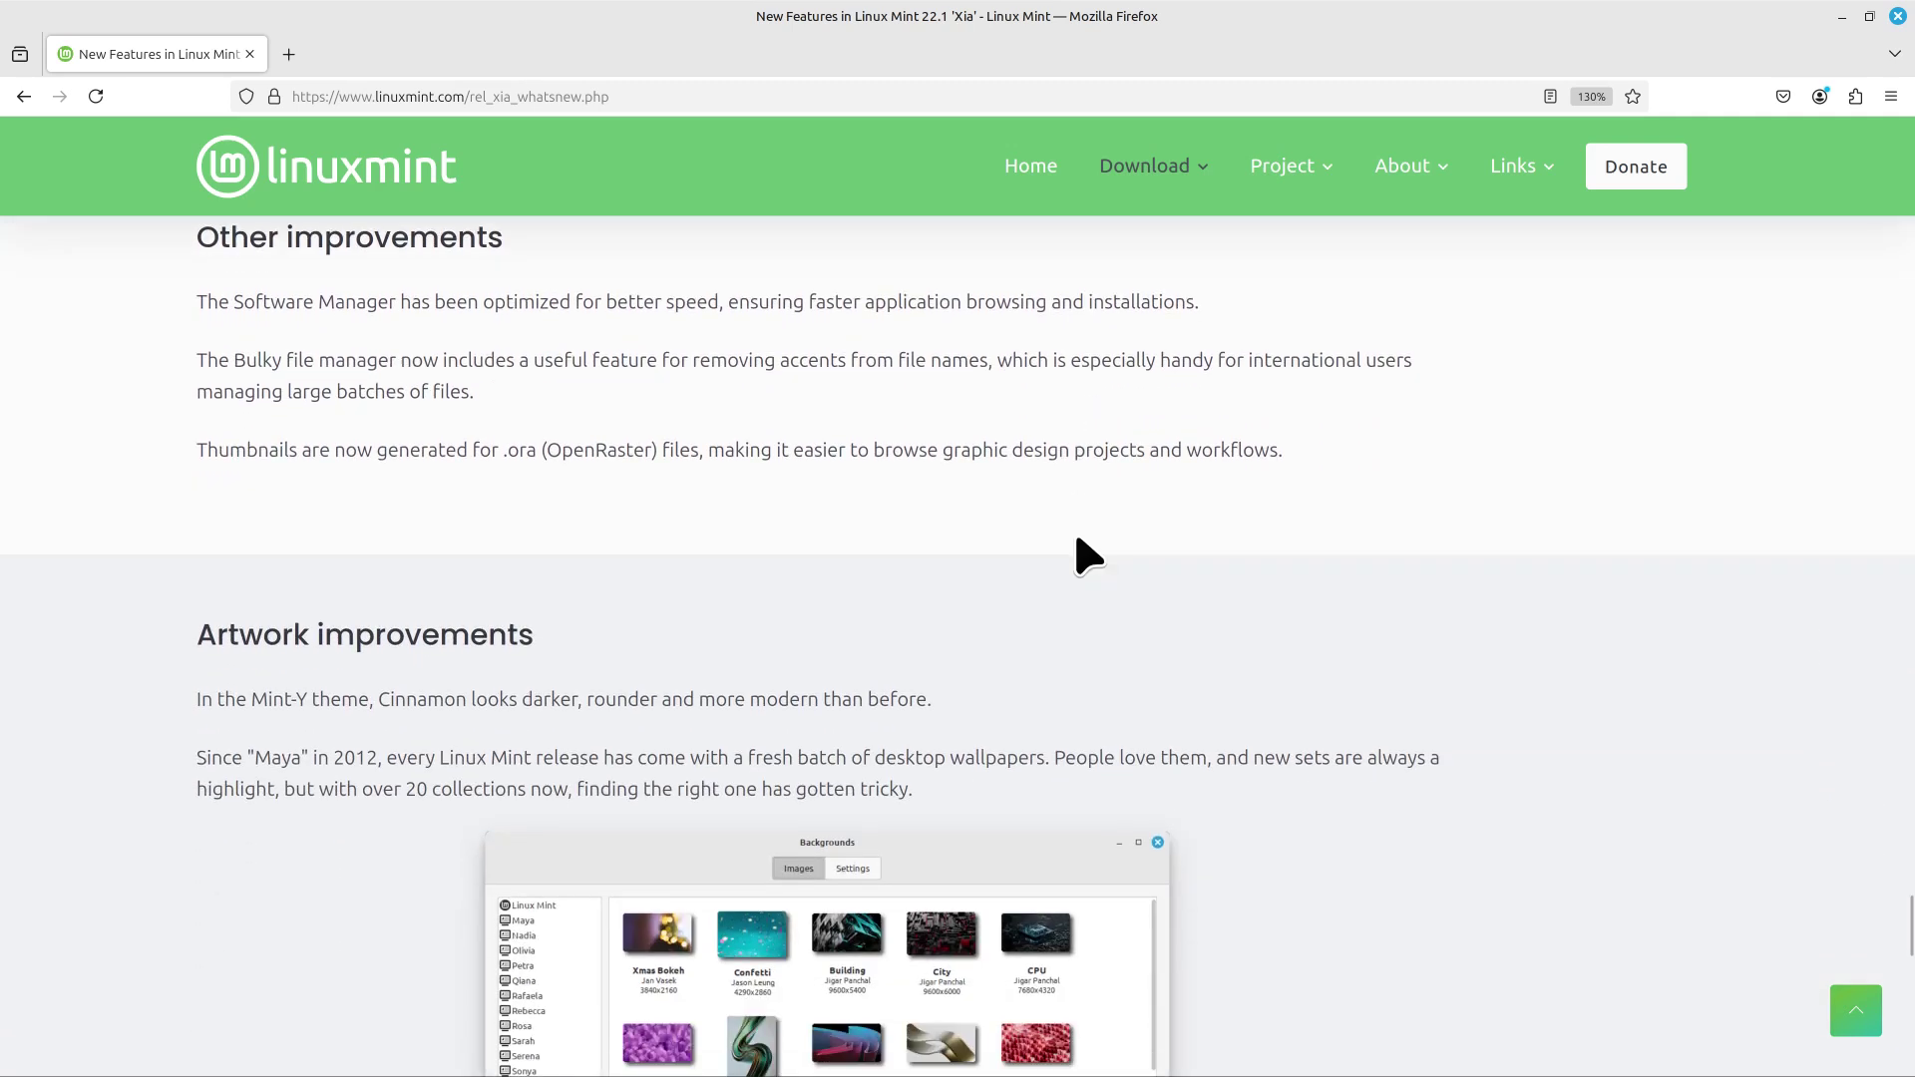
{"action": "scroll", "coordinate": [1079, 539], "scroll_direction": "down", "scroll_amount": 4}
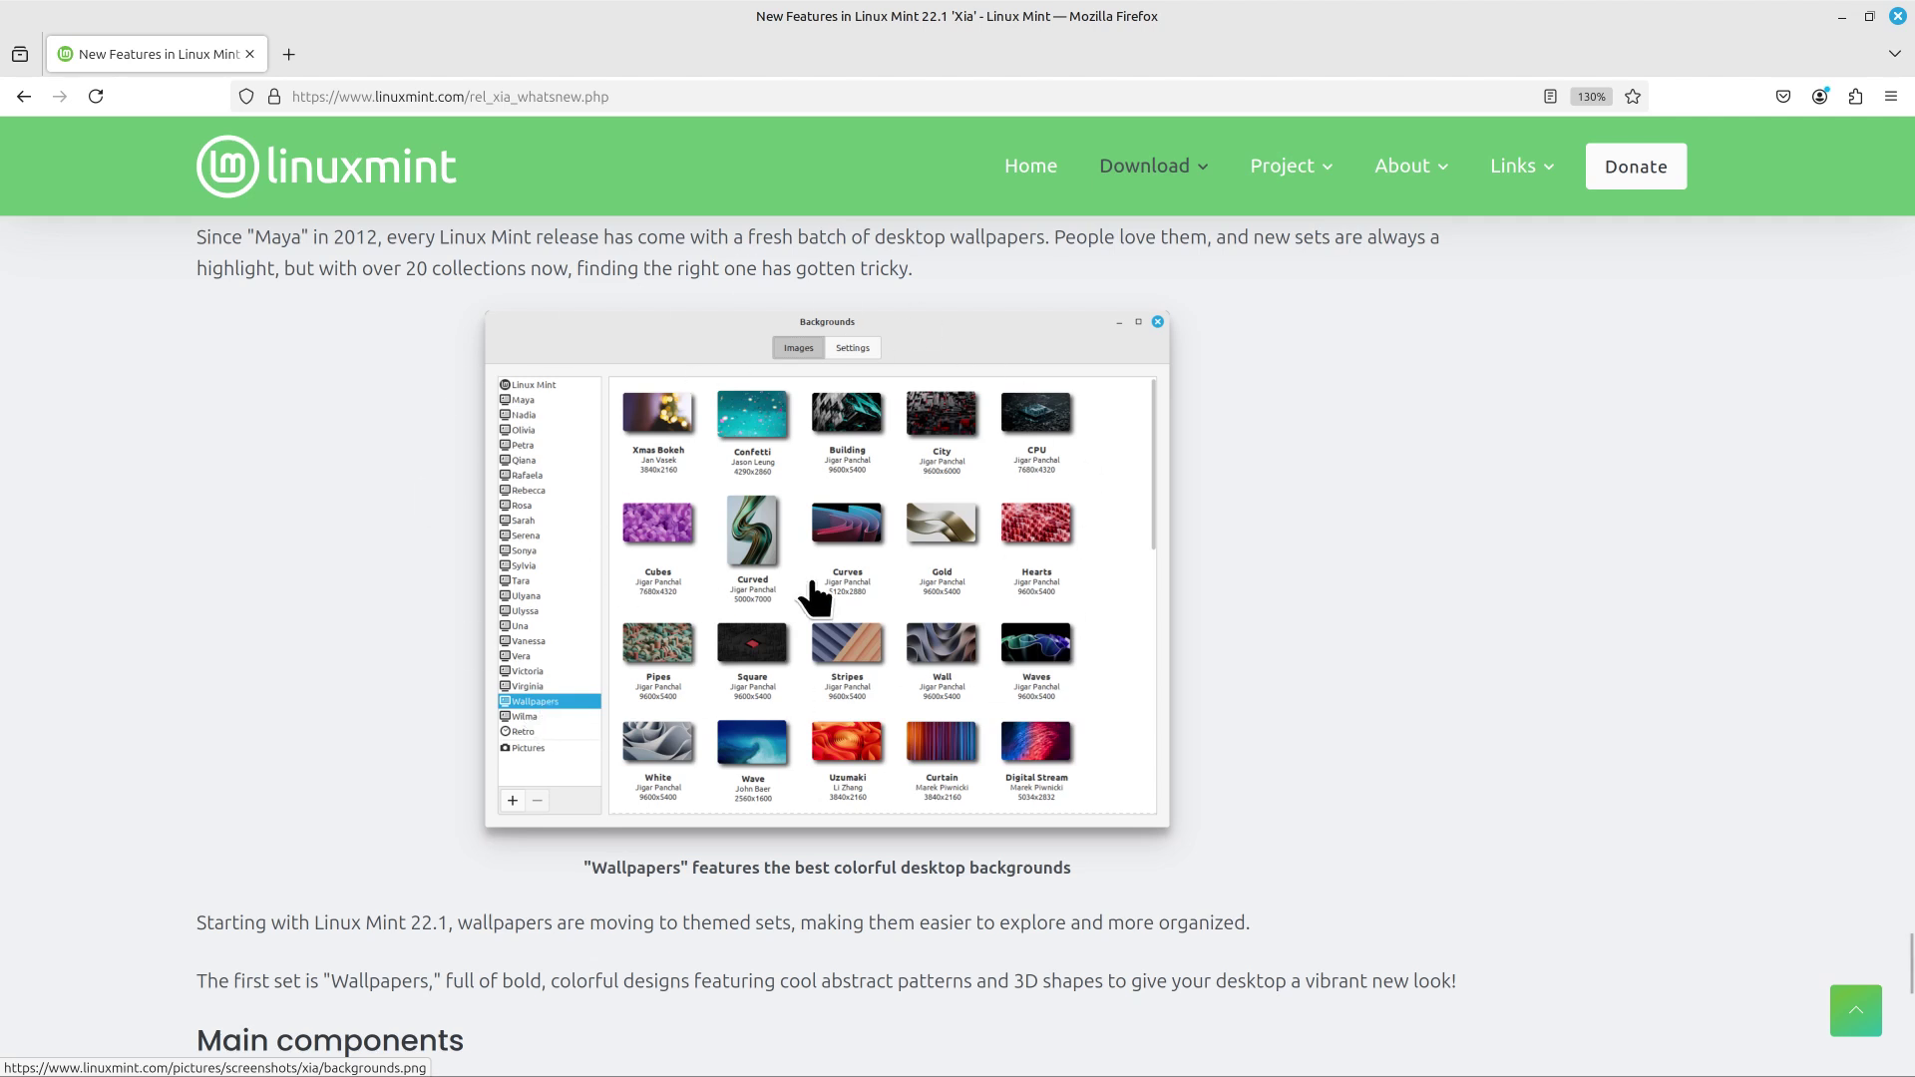
{"action": "scroll", "coordinate": [1159, 586], "scroll_direction": "down", "scroll_amount": 3}
{"action": "scroll", "coordinate": [1193, 550], "scroll_direction": "down", "scroll_amount": 3}
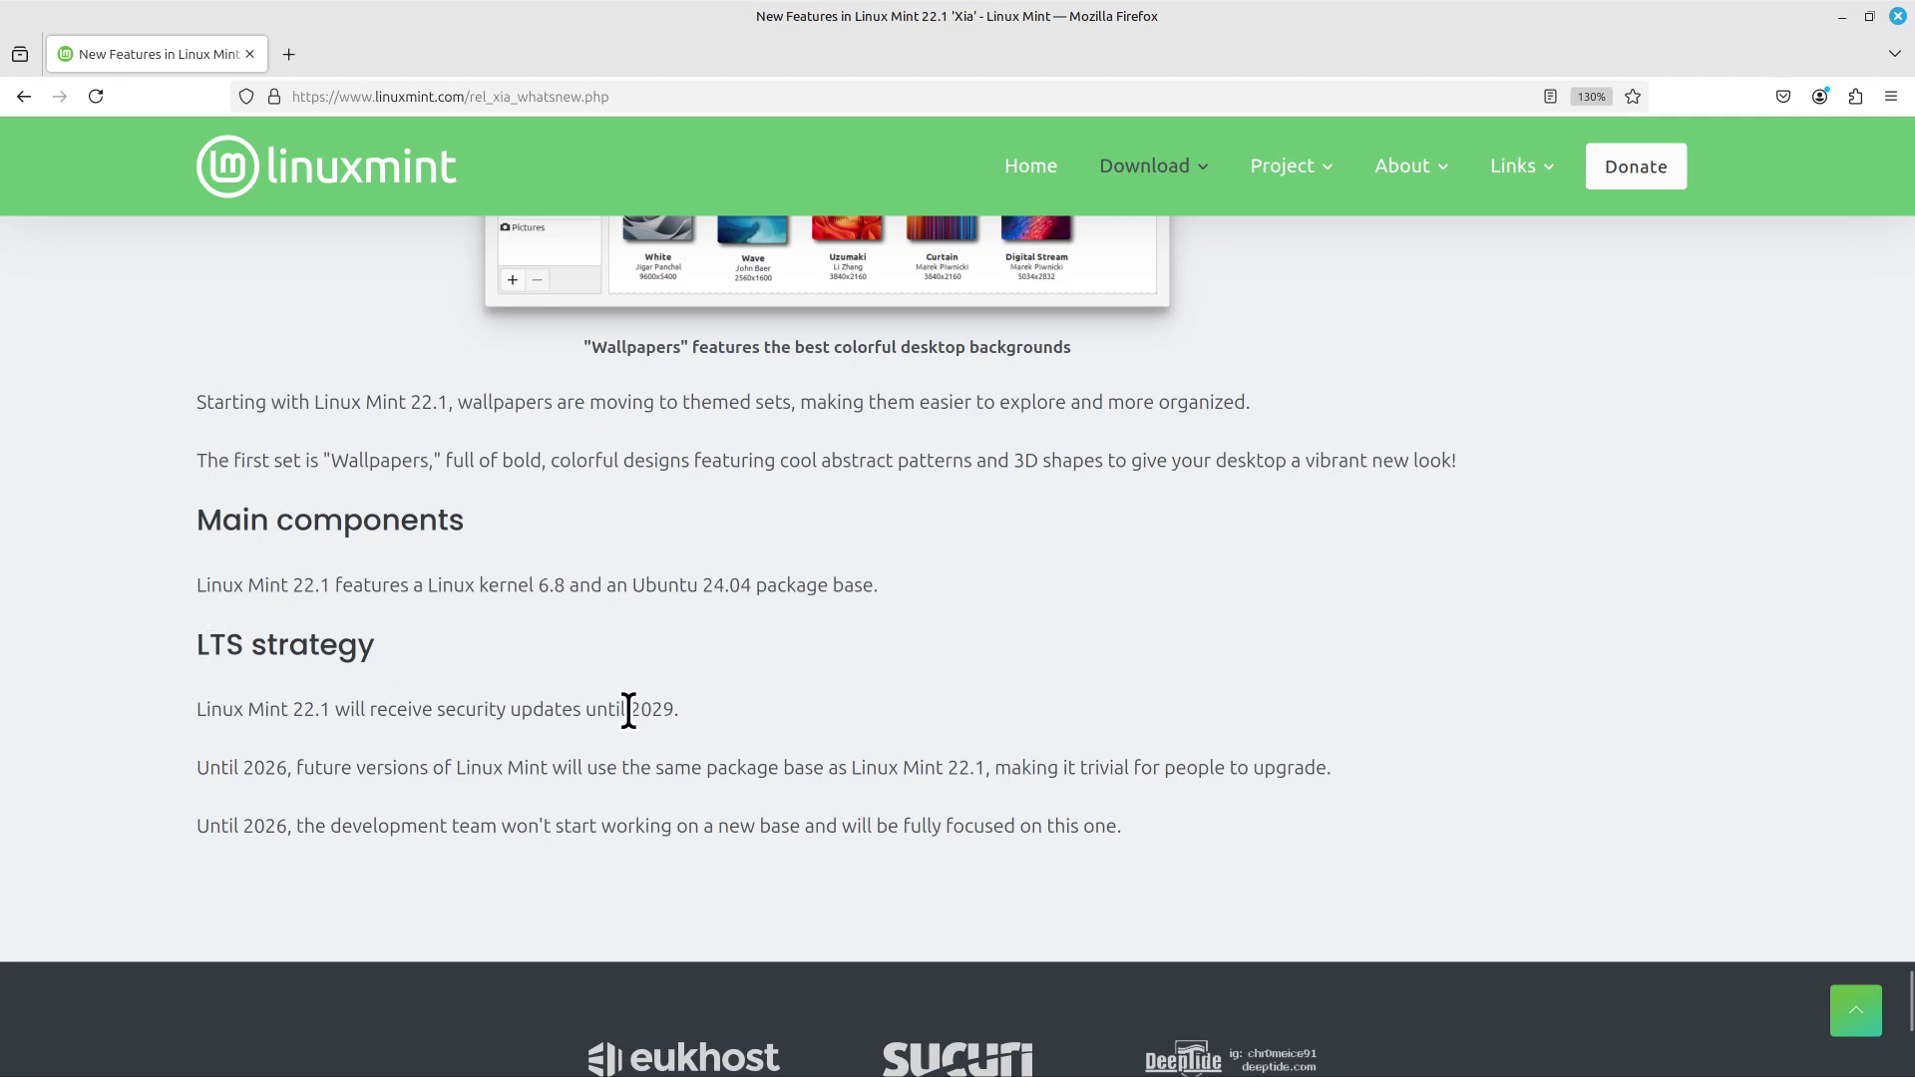
{"action": "left_click_drag", "start_coordinate": [629, 710], "coordinate": [683, 712]}
- Return to the beta blog post and open the Linux Mint 22.1 Release Notes
{"action": "left_click", "coordinate": [23, 95]}
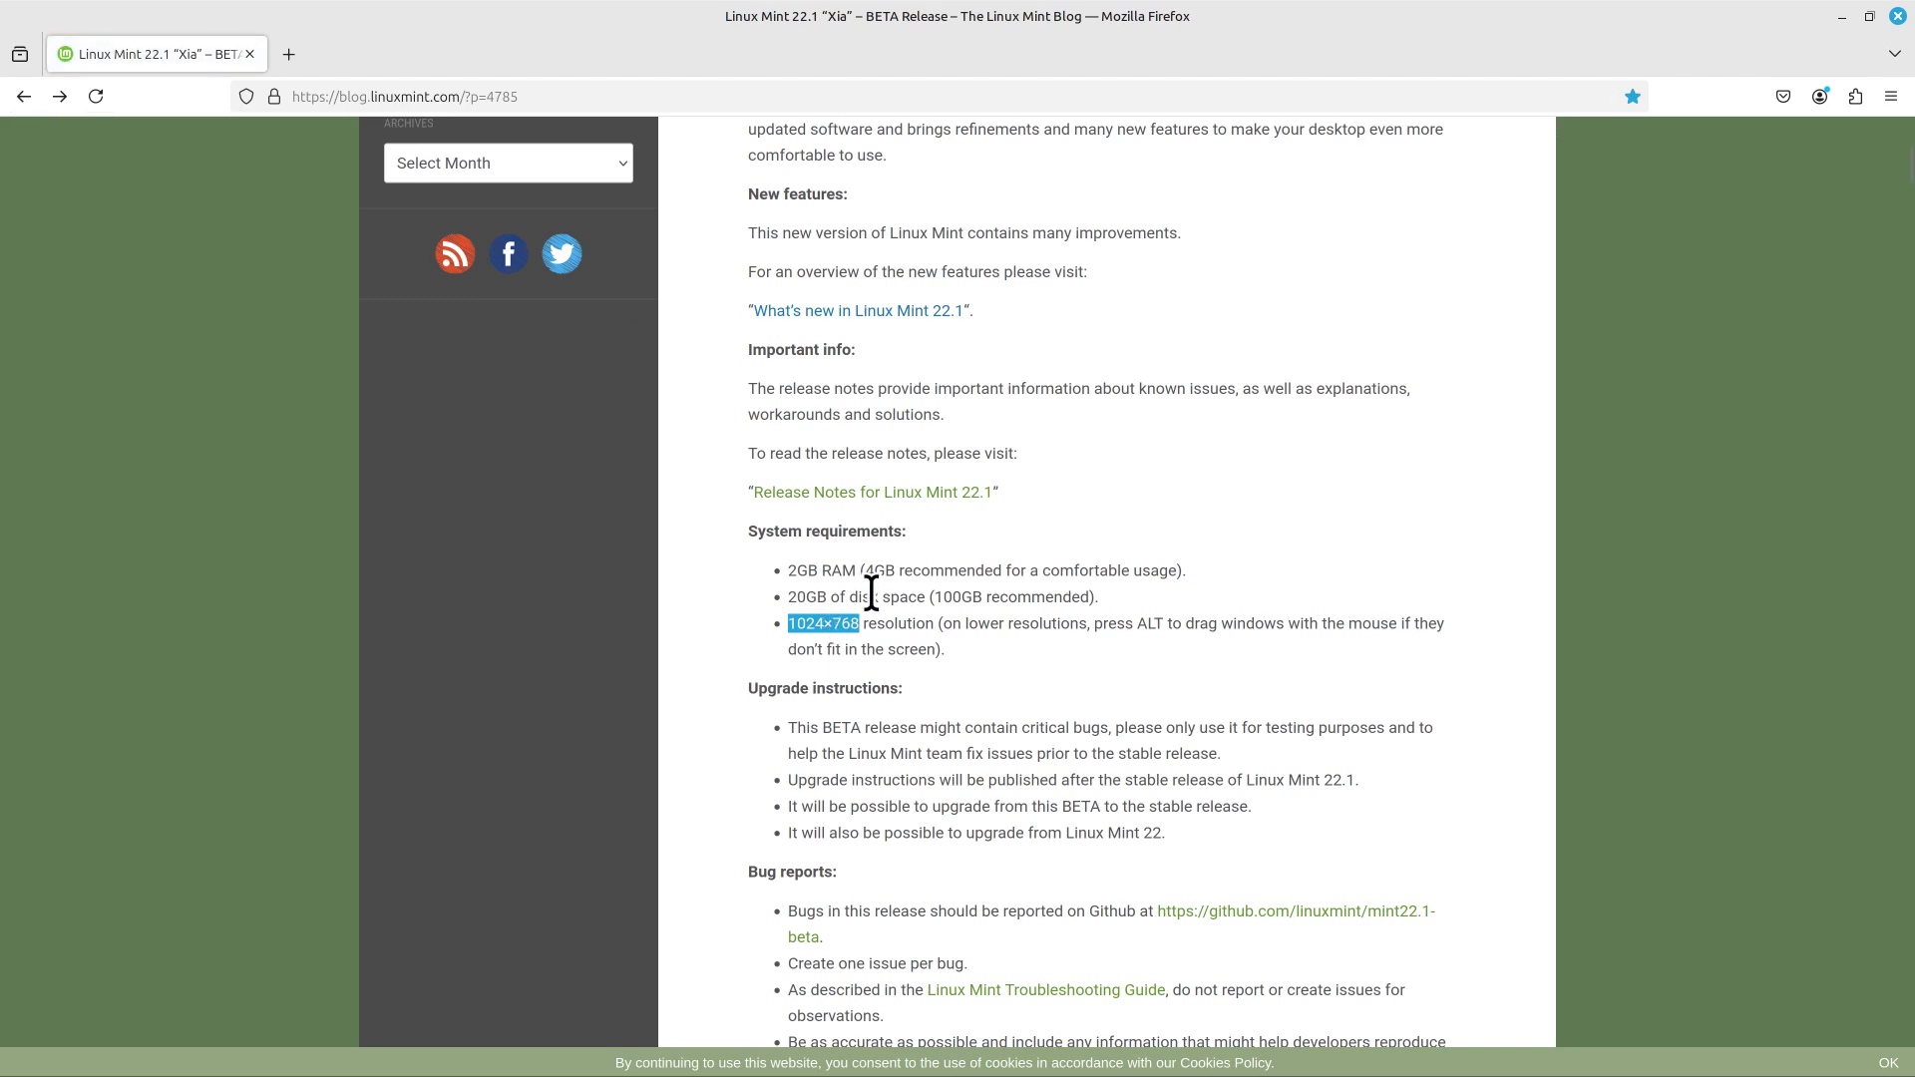
{"action": "left_click", "coordinate": [842, 491]}
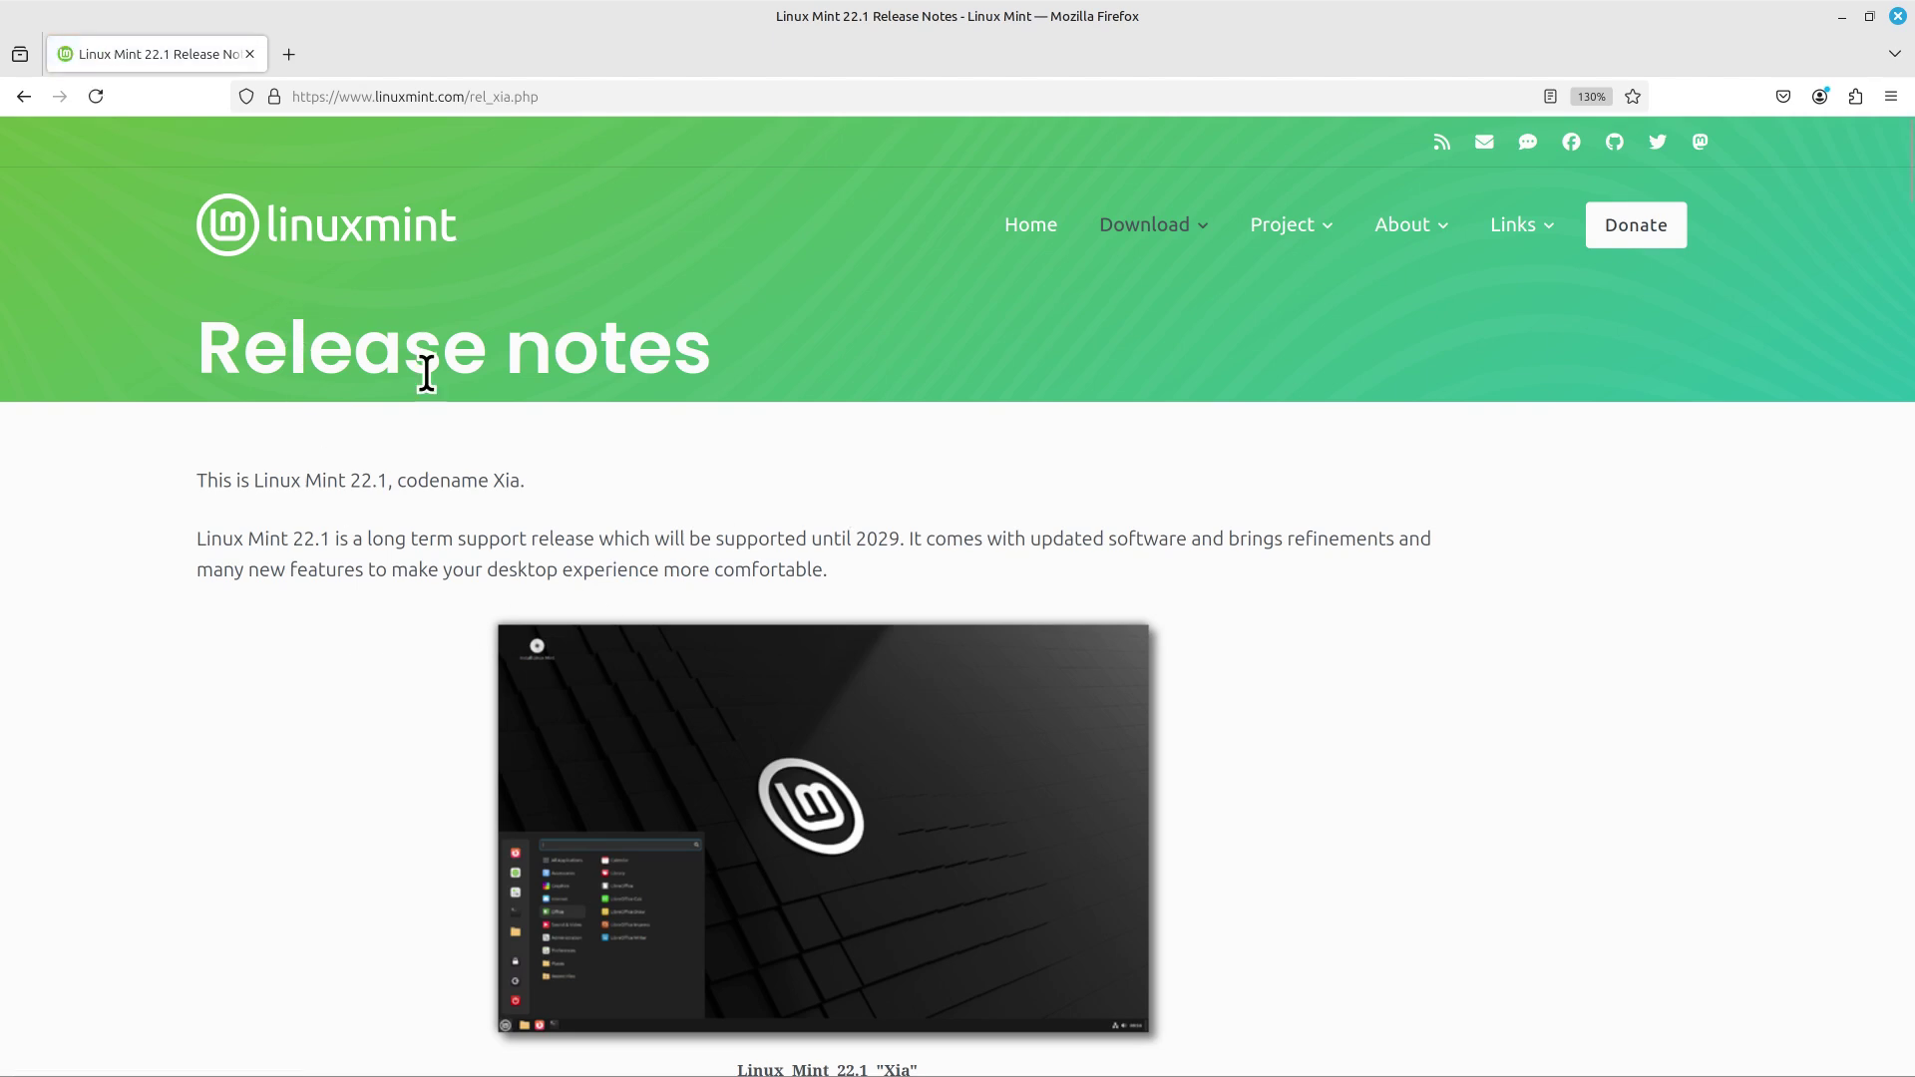
{"action": "scroll", "coordinate": [406, 692], "scroll_direction": "down", "scroll_amount": 5}
{"action": "scroll", "coordinate": [385, 739], "scroll_direction": "down", "scroll_amount": 3}
{"action": "scroll", "coordinate": [455, 641], "scroll_direction": "down", "scroll_amount": 2}
{"action": "scroll", "coordinate": [582, 743], "scroll_direction": "down", "scroll_amount": 12}
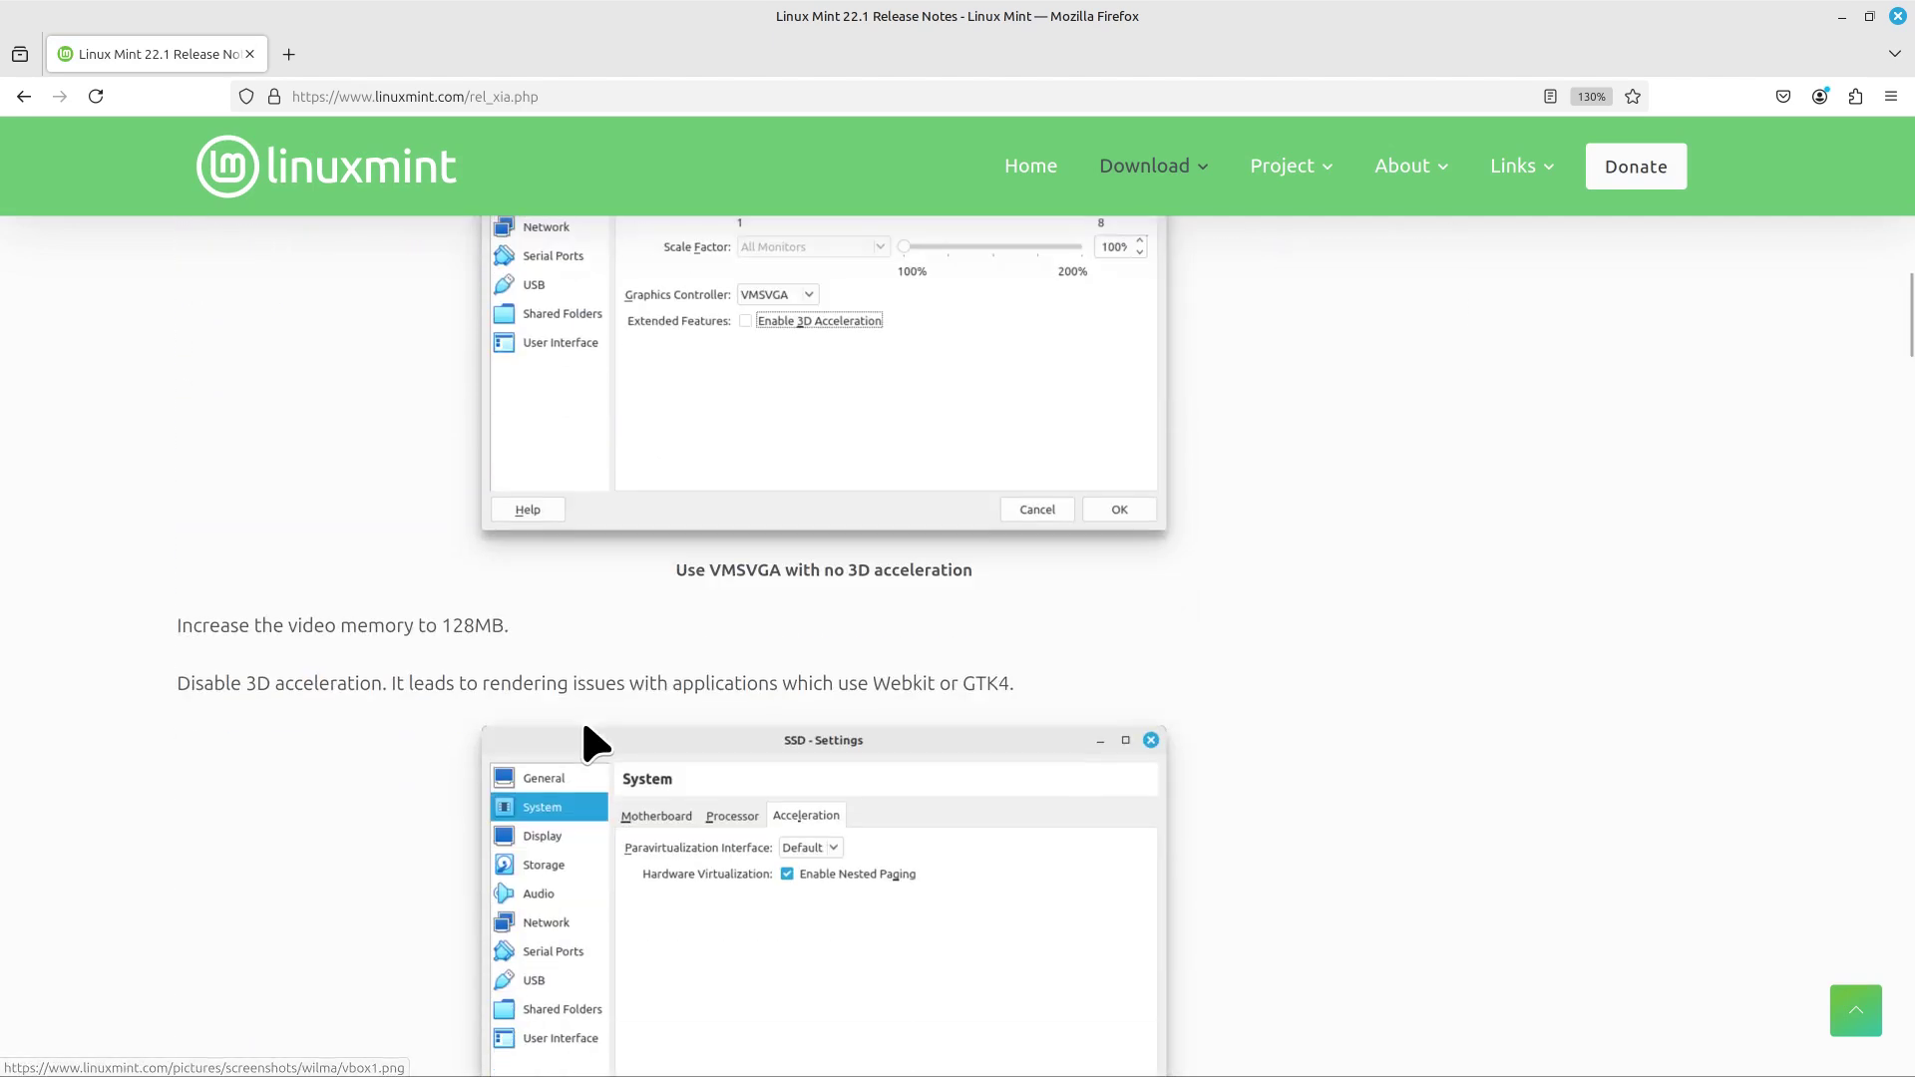
{"action": "scroll", "coordinate": [596, 738], "scroll_direction": "down", "scroll_amount": 6}
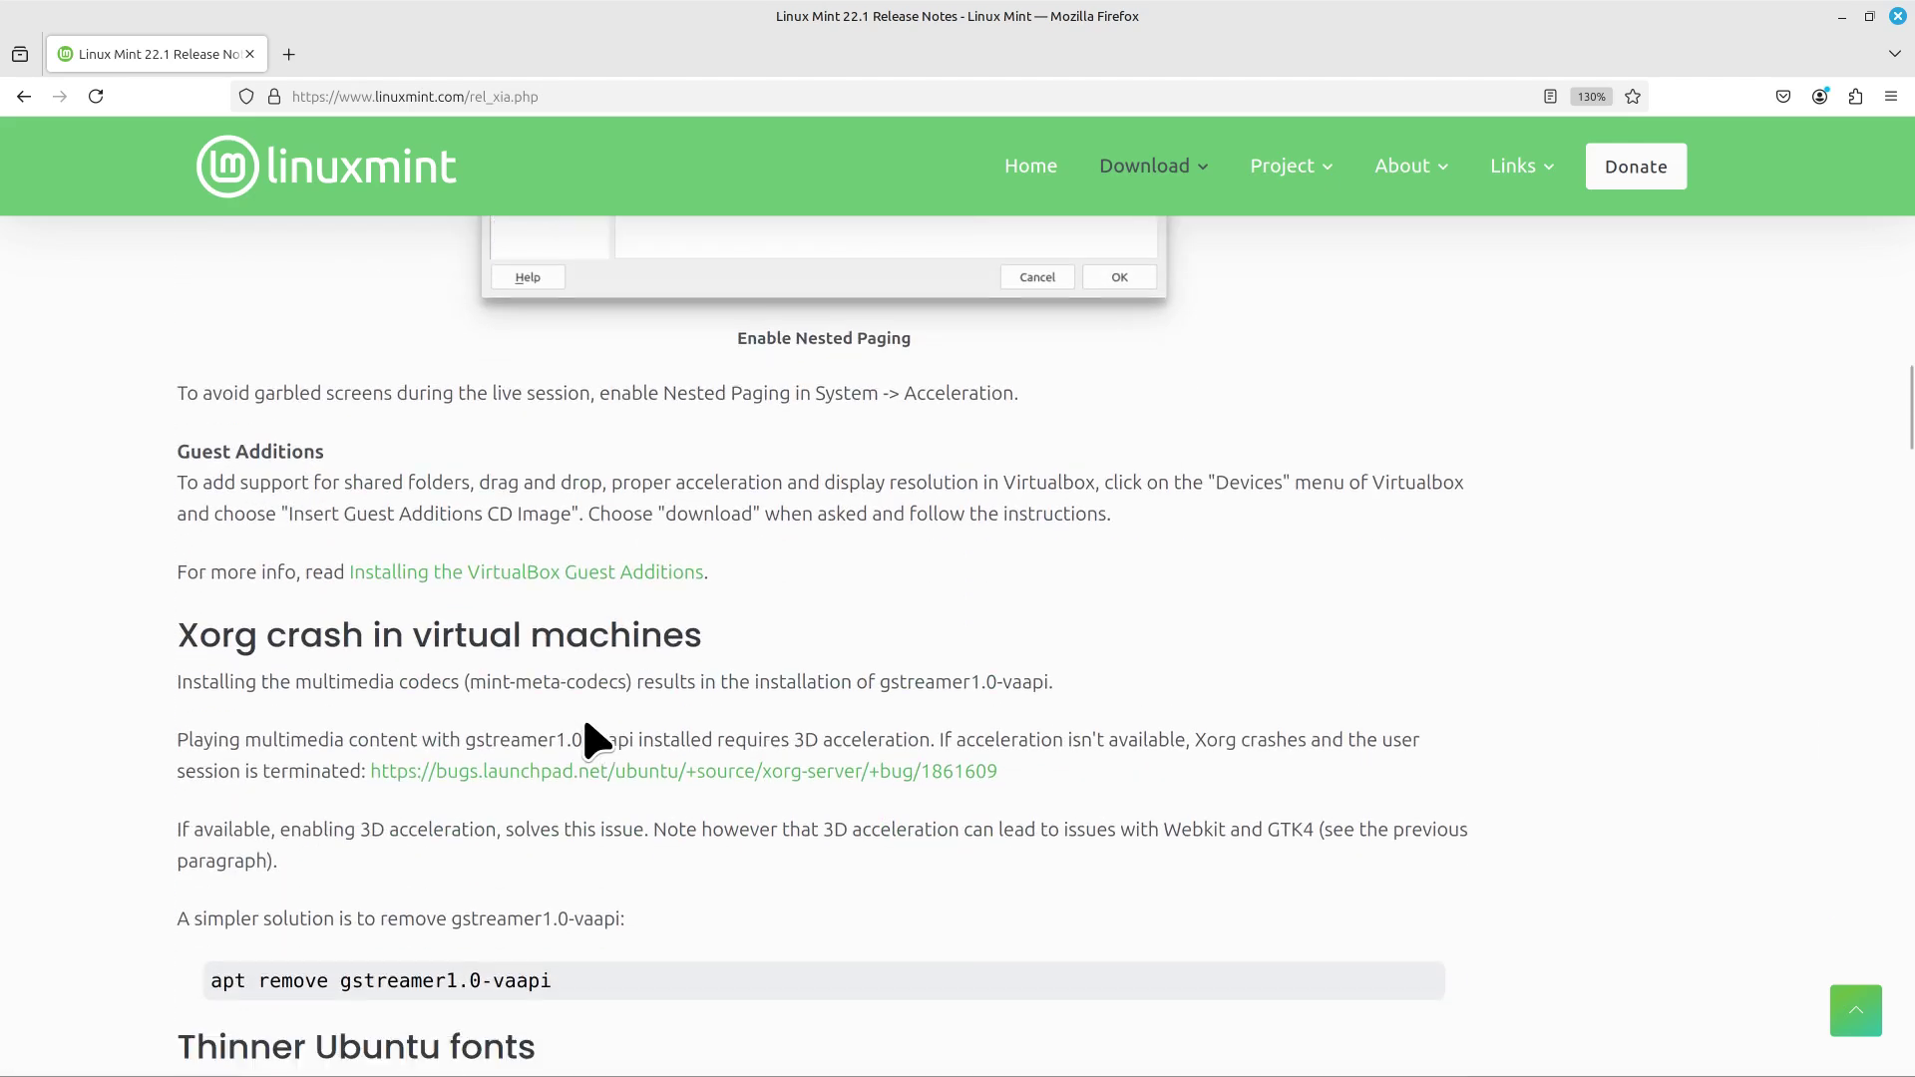
- Read the Known issues, selecting the Snap Store line, down to NTFS volumes
{"action": "scroll", "coordinate": [596, 738], "scroll_direction": "down", "scroll_amount": 3}
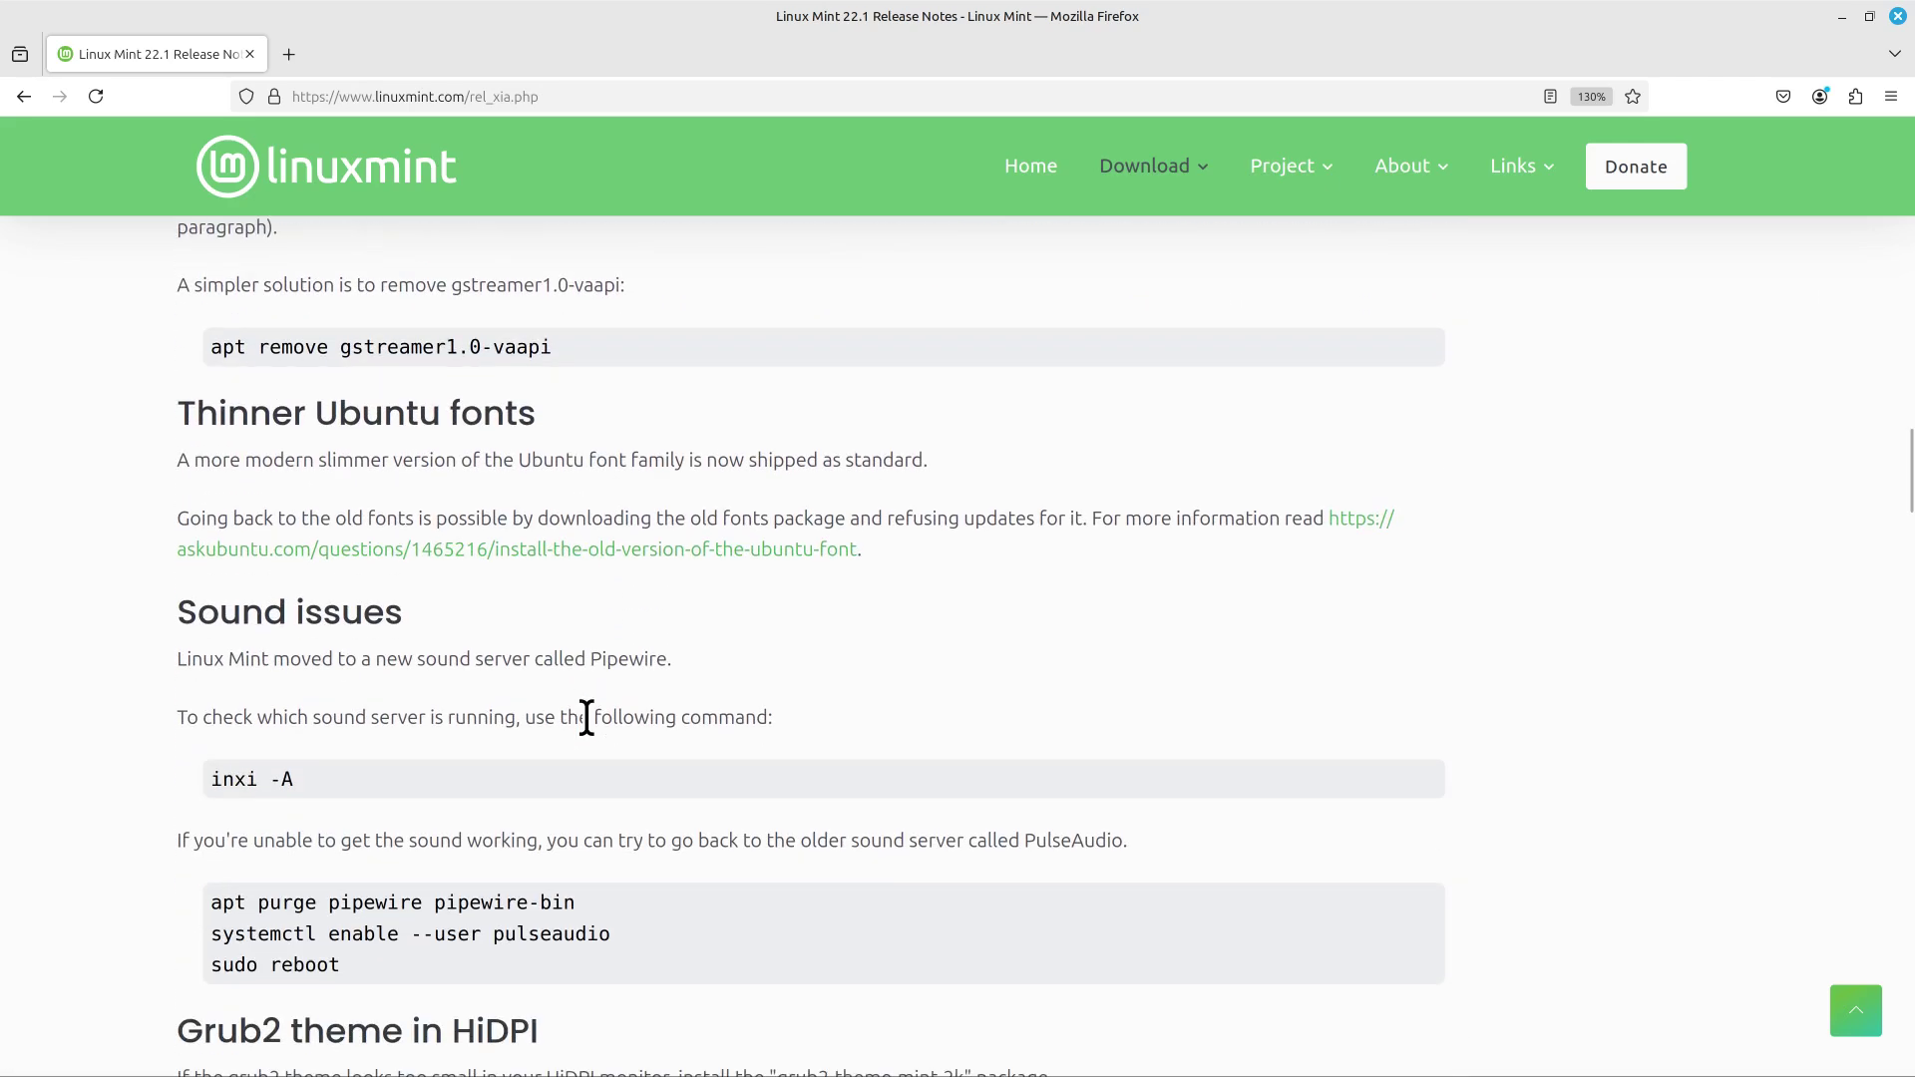
{"action": "scroll", "coordinate": [593, 728], "scroll_direction": "down", "scroll_amount": 6}
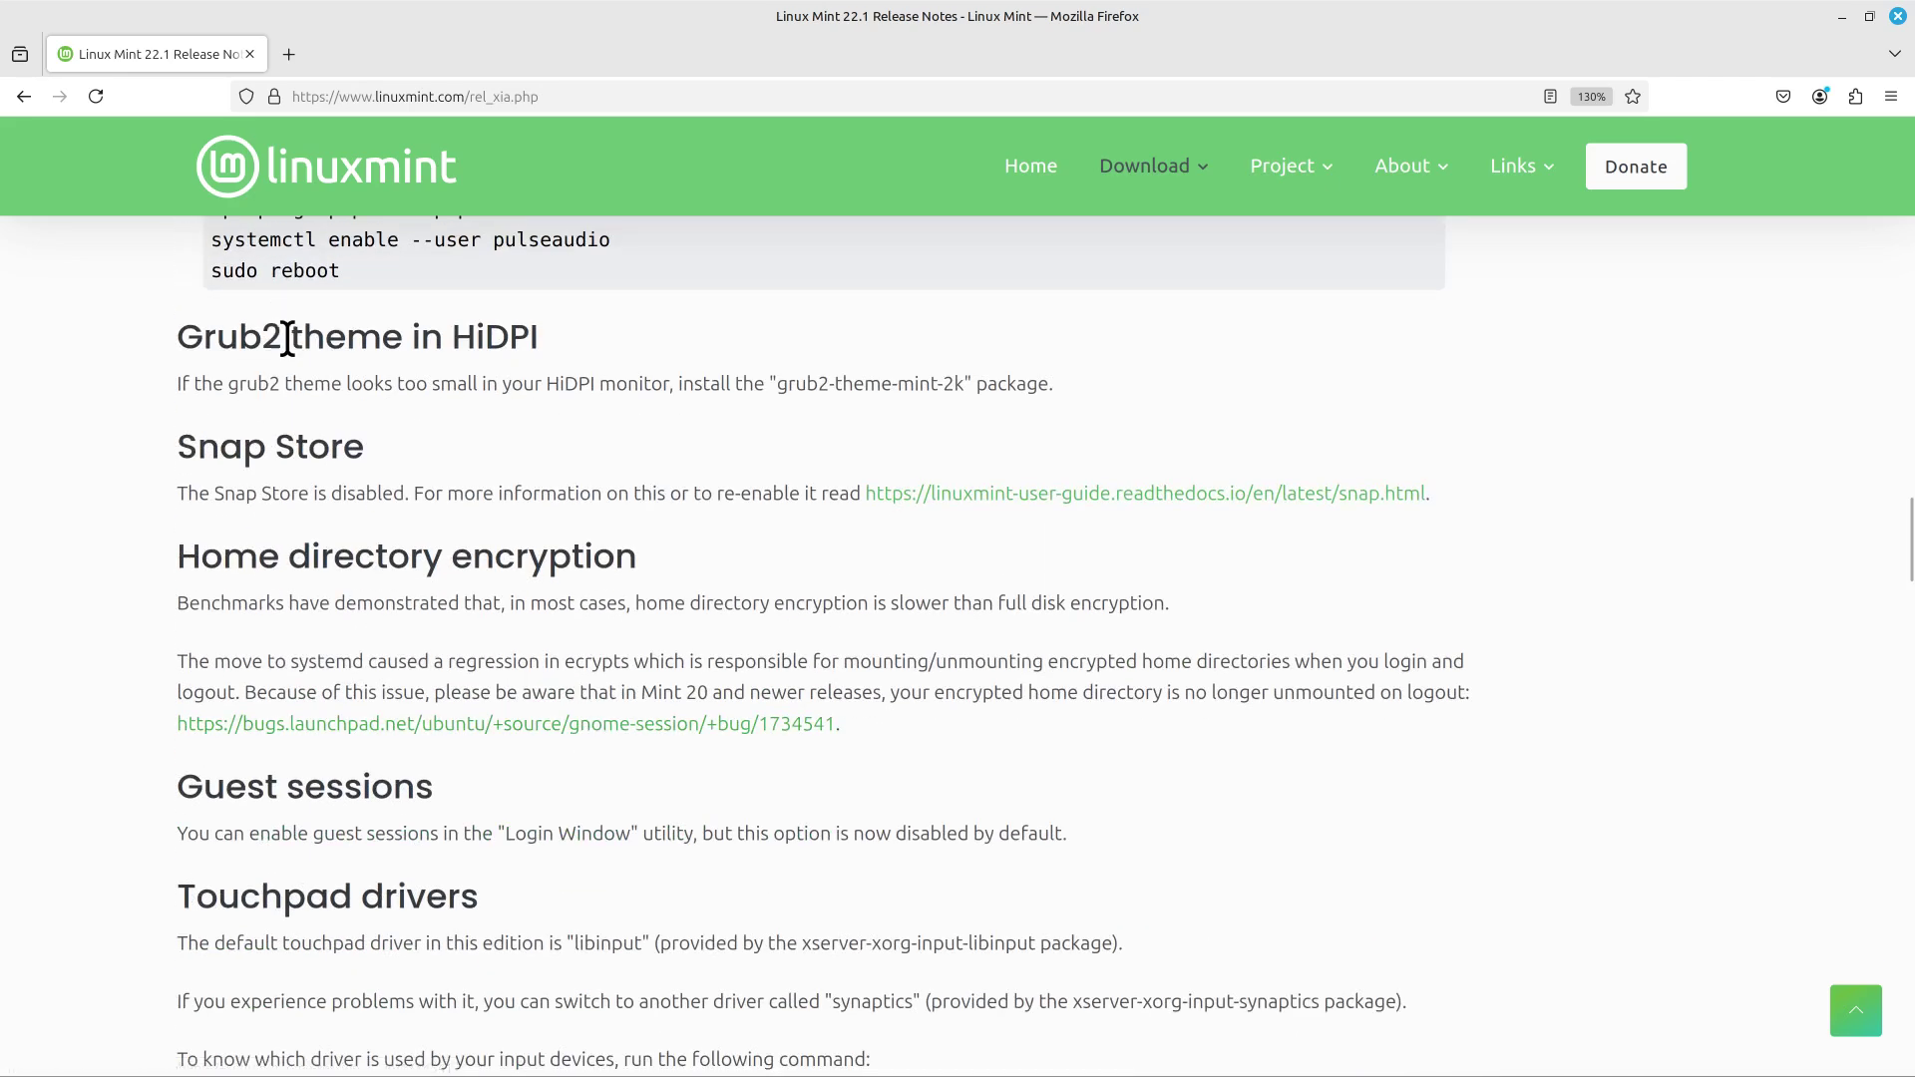
{"action": "scroll", "coordinate": [799, 539], "scroll_direction": "down", "scroll_amount": 2}
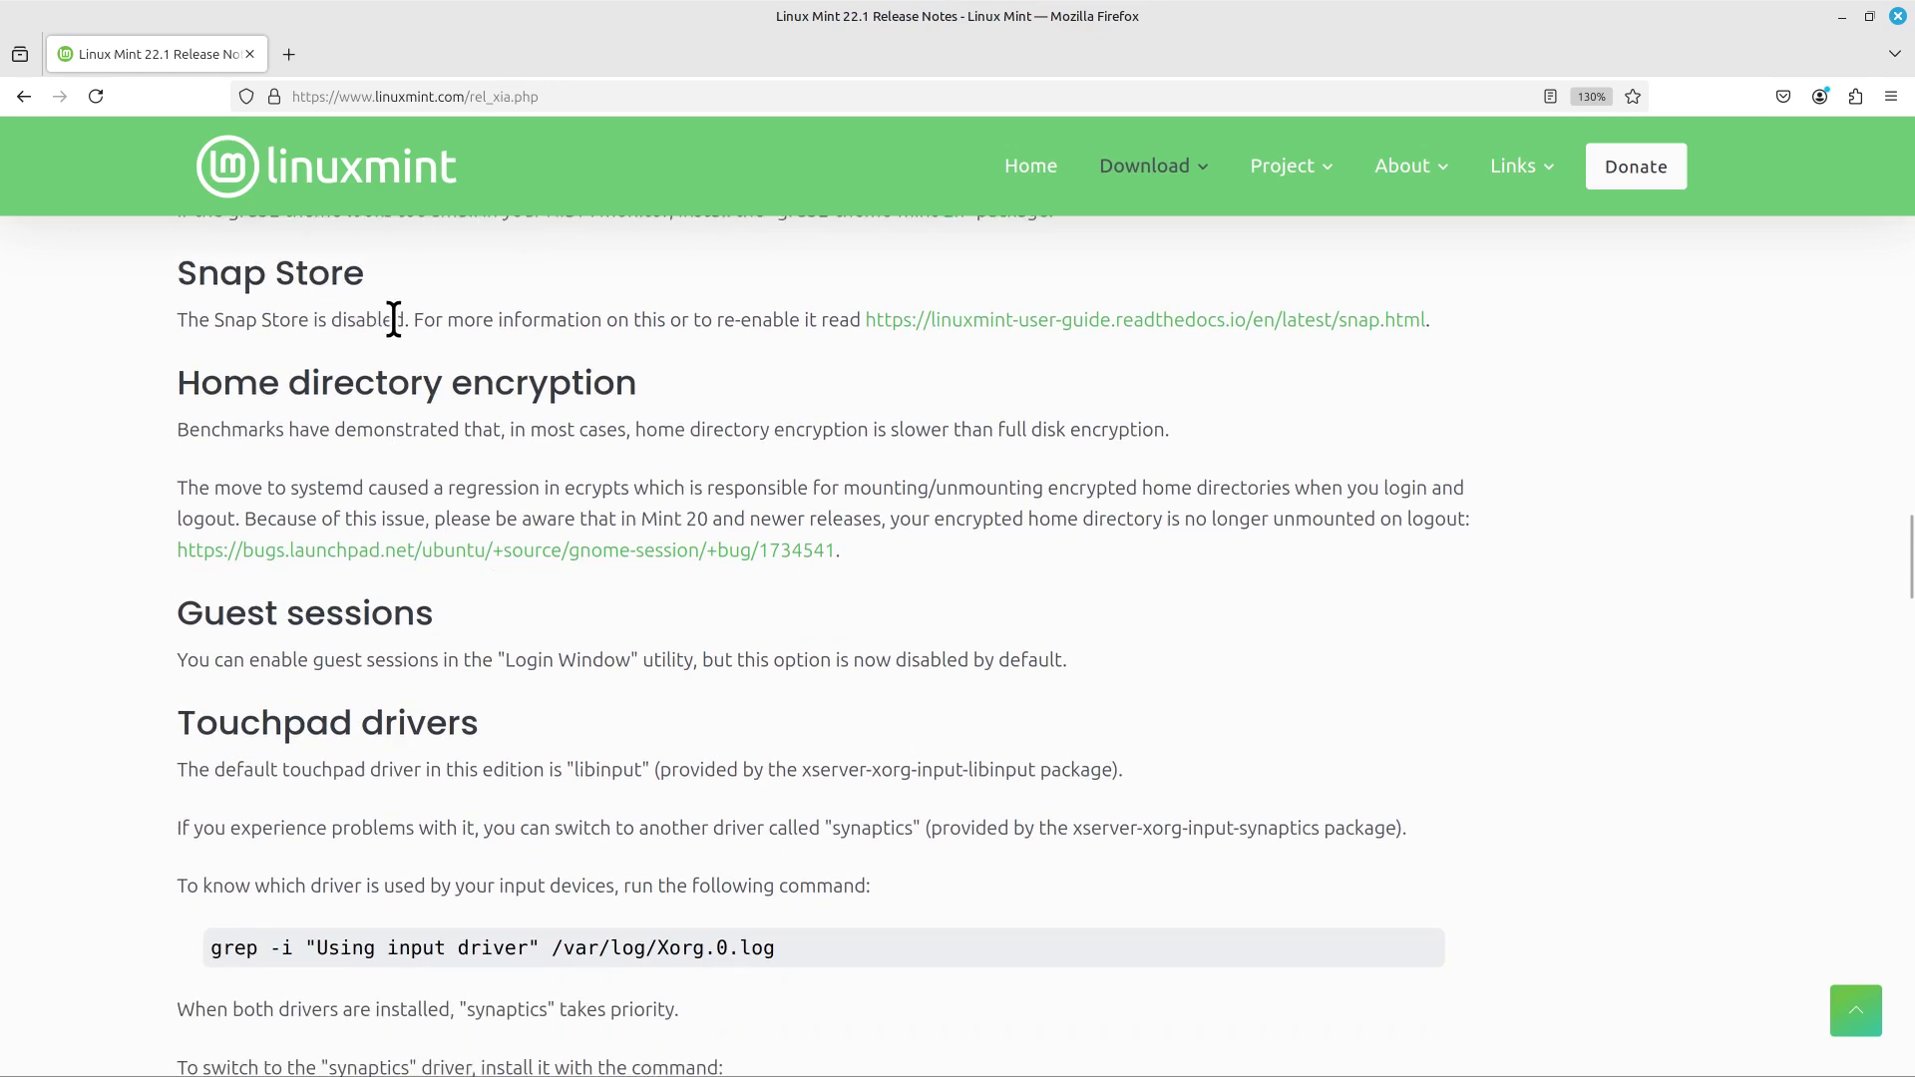
{"action": "left_click_drag", "start_coordinate": [403, 319], "coordinate": [181, 319]}
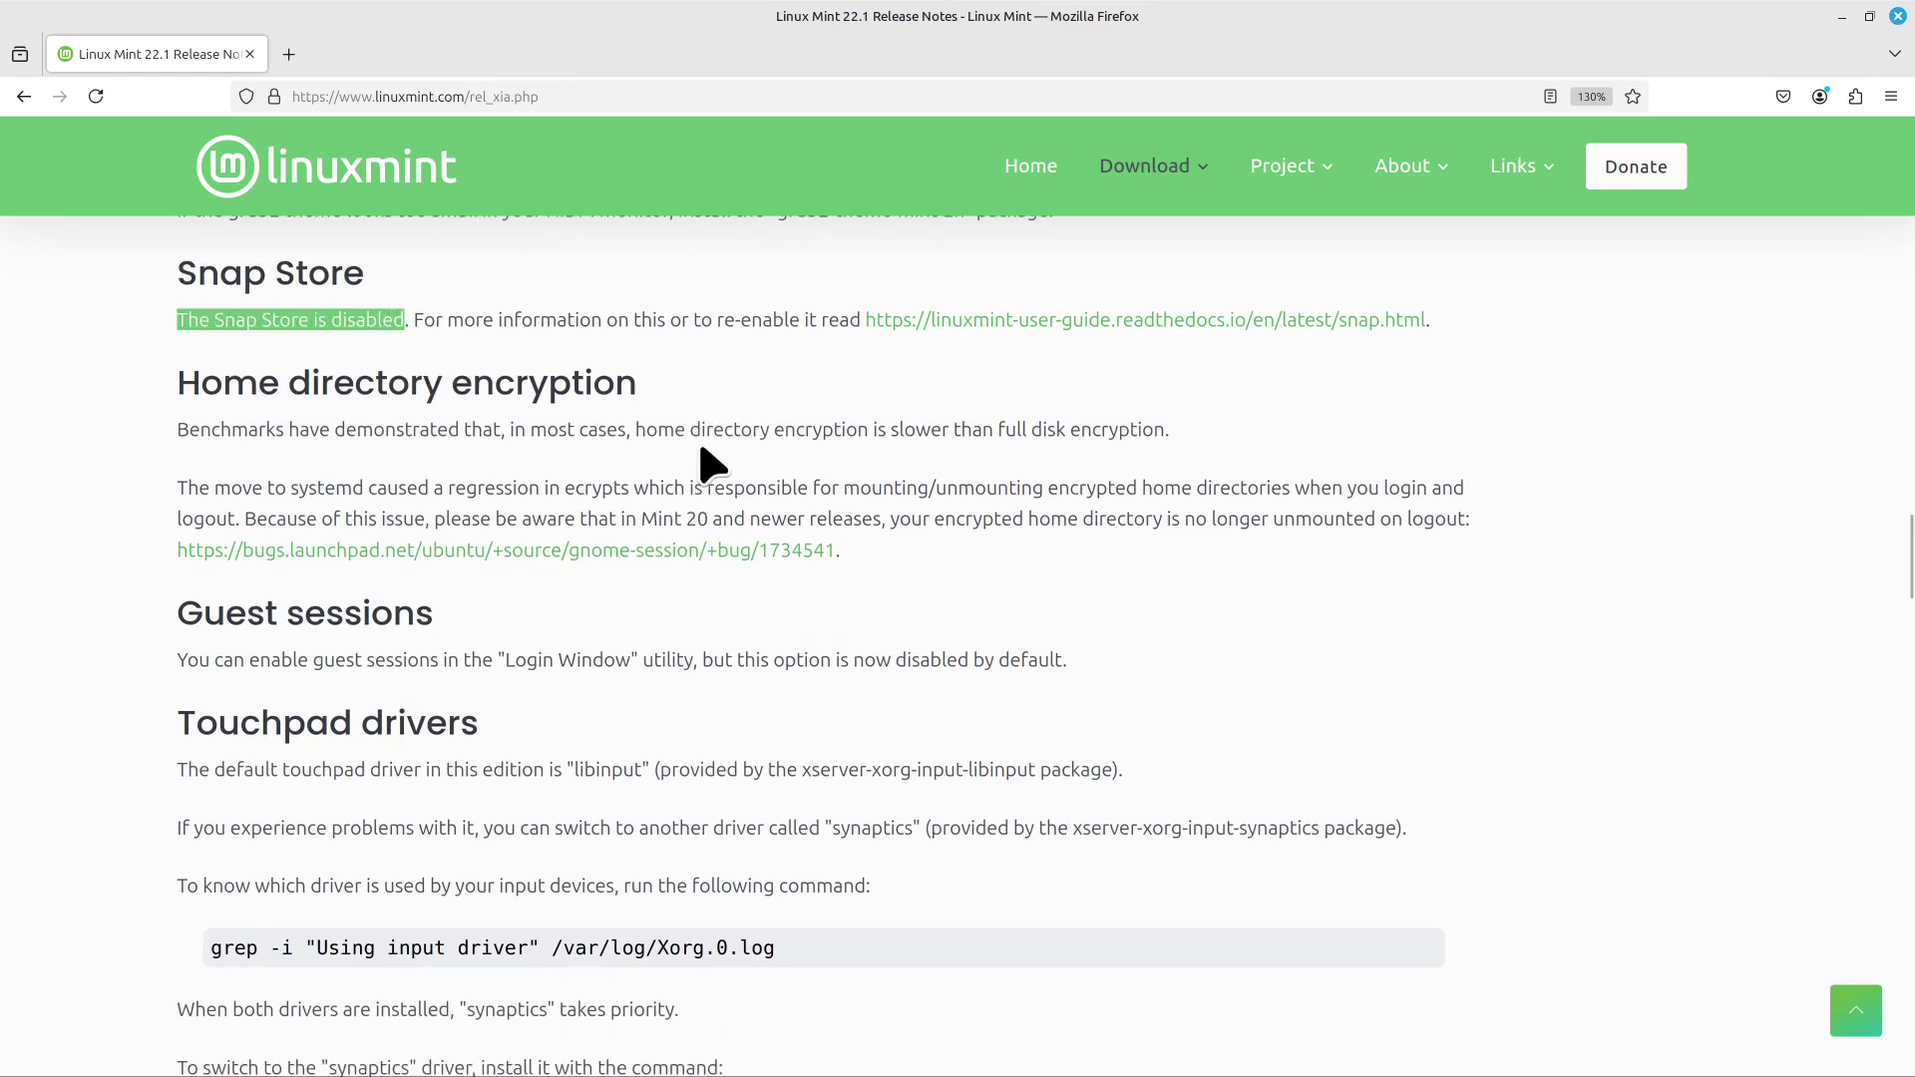
{"action": "scroll", "coordinate": [711, 463], "scroll_direction": "down", "scroll_amount": 2}
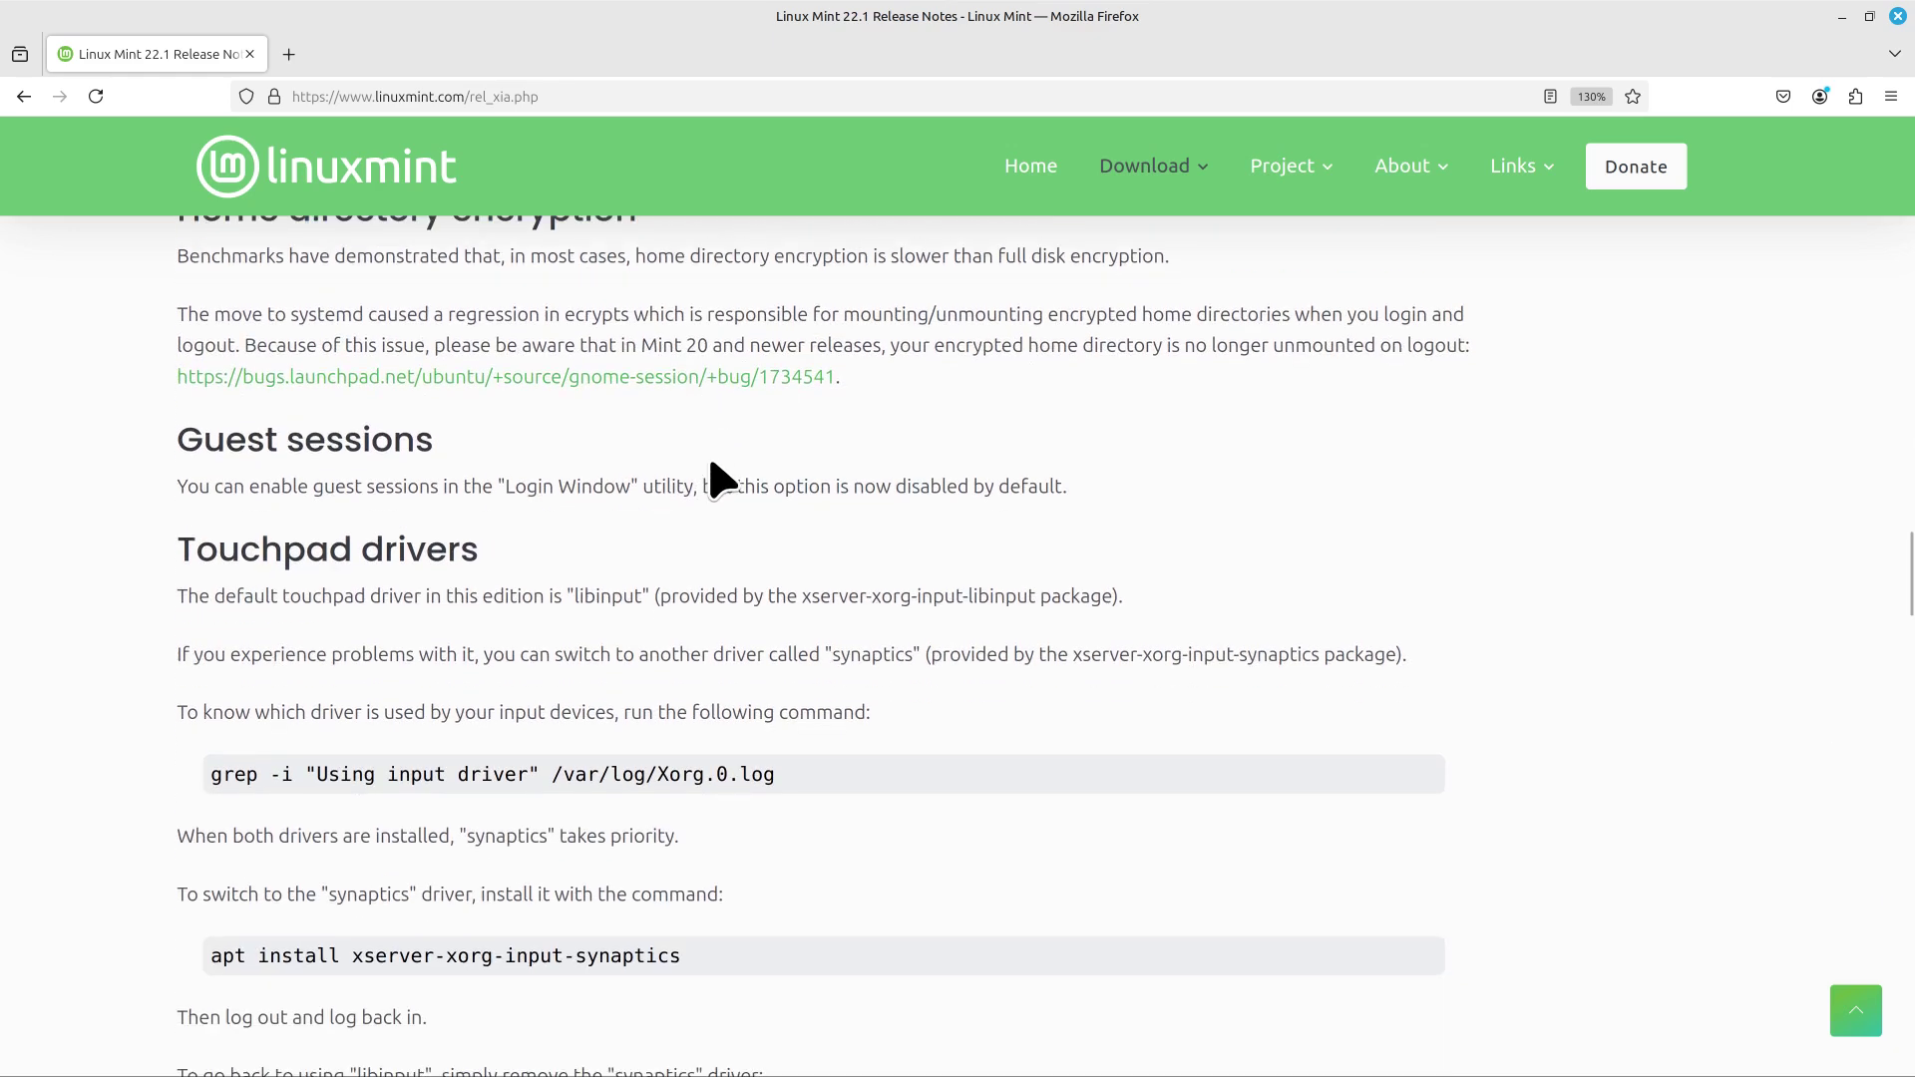
{"action": "scroll", "coordinate": [717, 461], "scroll_direction": "down", "scroll_amount": 6}
{"action": "scroll", "coordinate": [720, 481], "scroll_direction": "down", "scroll_amount": 8}
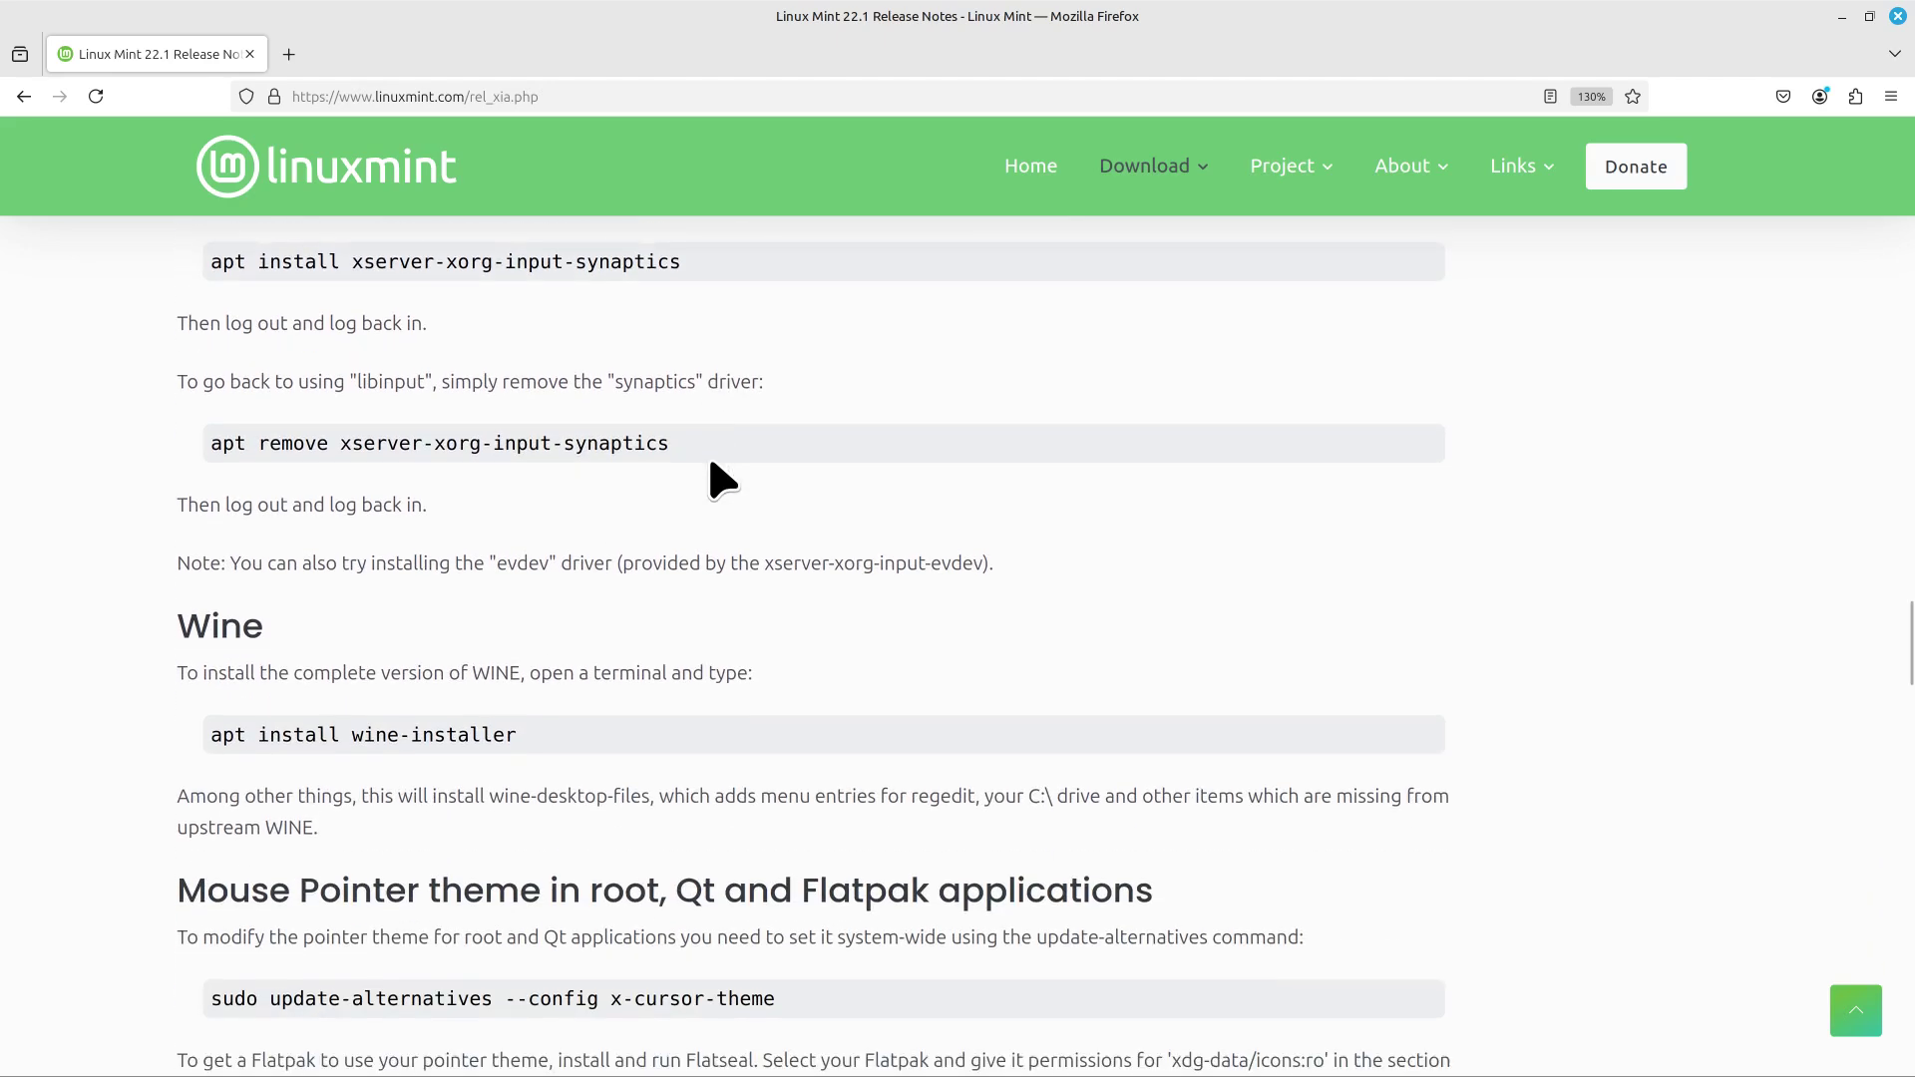
- Highlight the 'ZFS support removed' line and read past the GRUB and NVIDIA tips to the footer
{"action": "scroll", "coordinate": [721, 481], "scroll_direction": "down", "scroll_amount": 5}
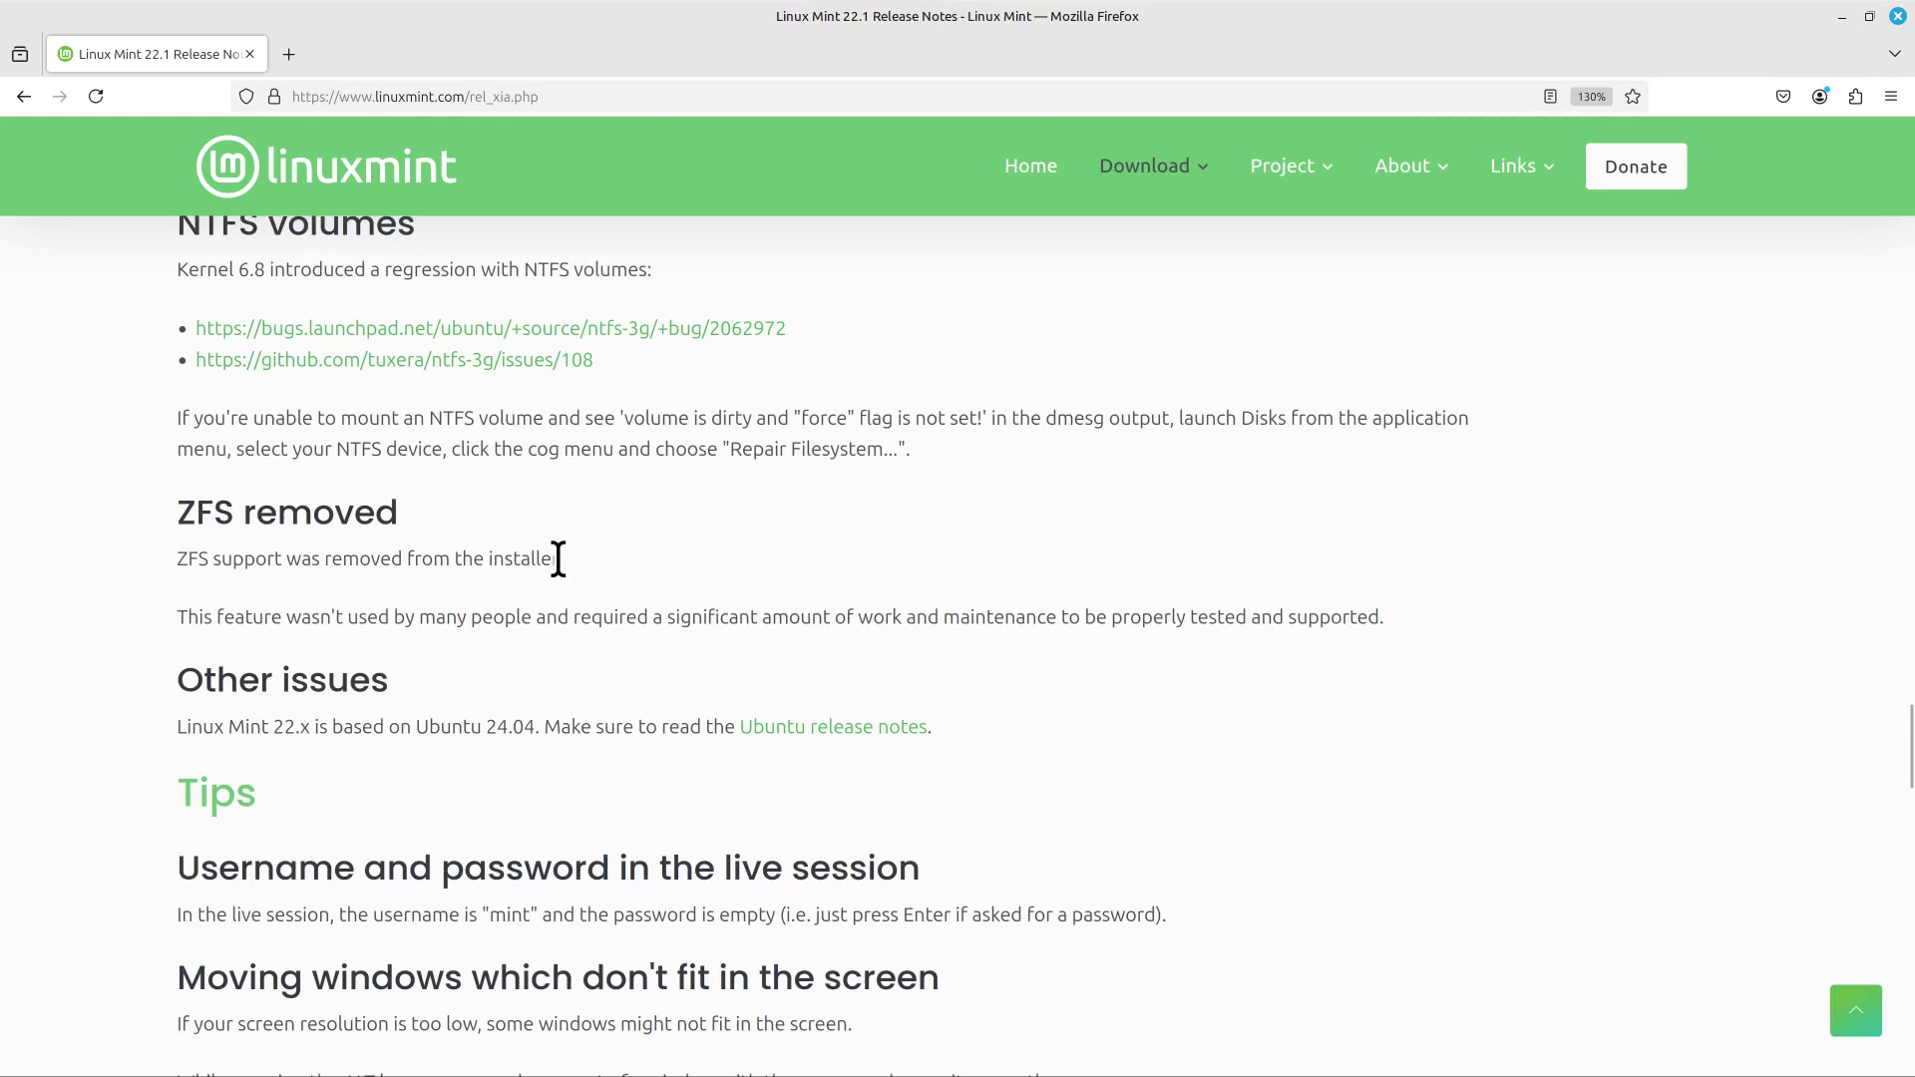
{"action": "left_click_drag", "start_coordinate": [558, 558], "coordinate": [145, 577]}
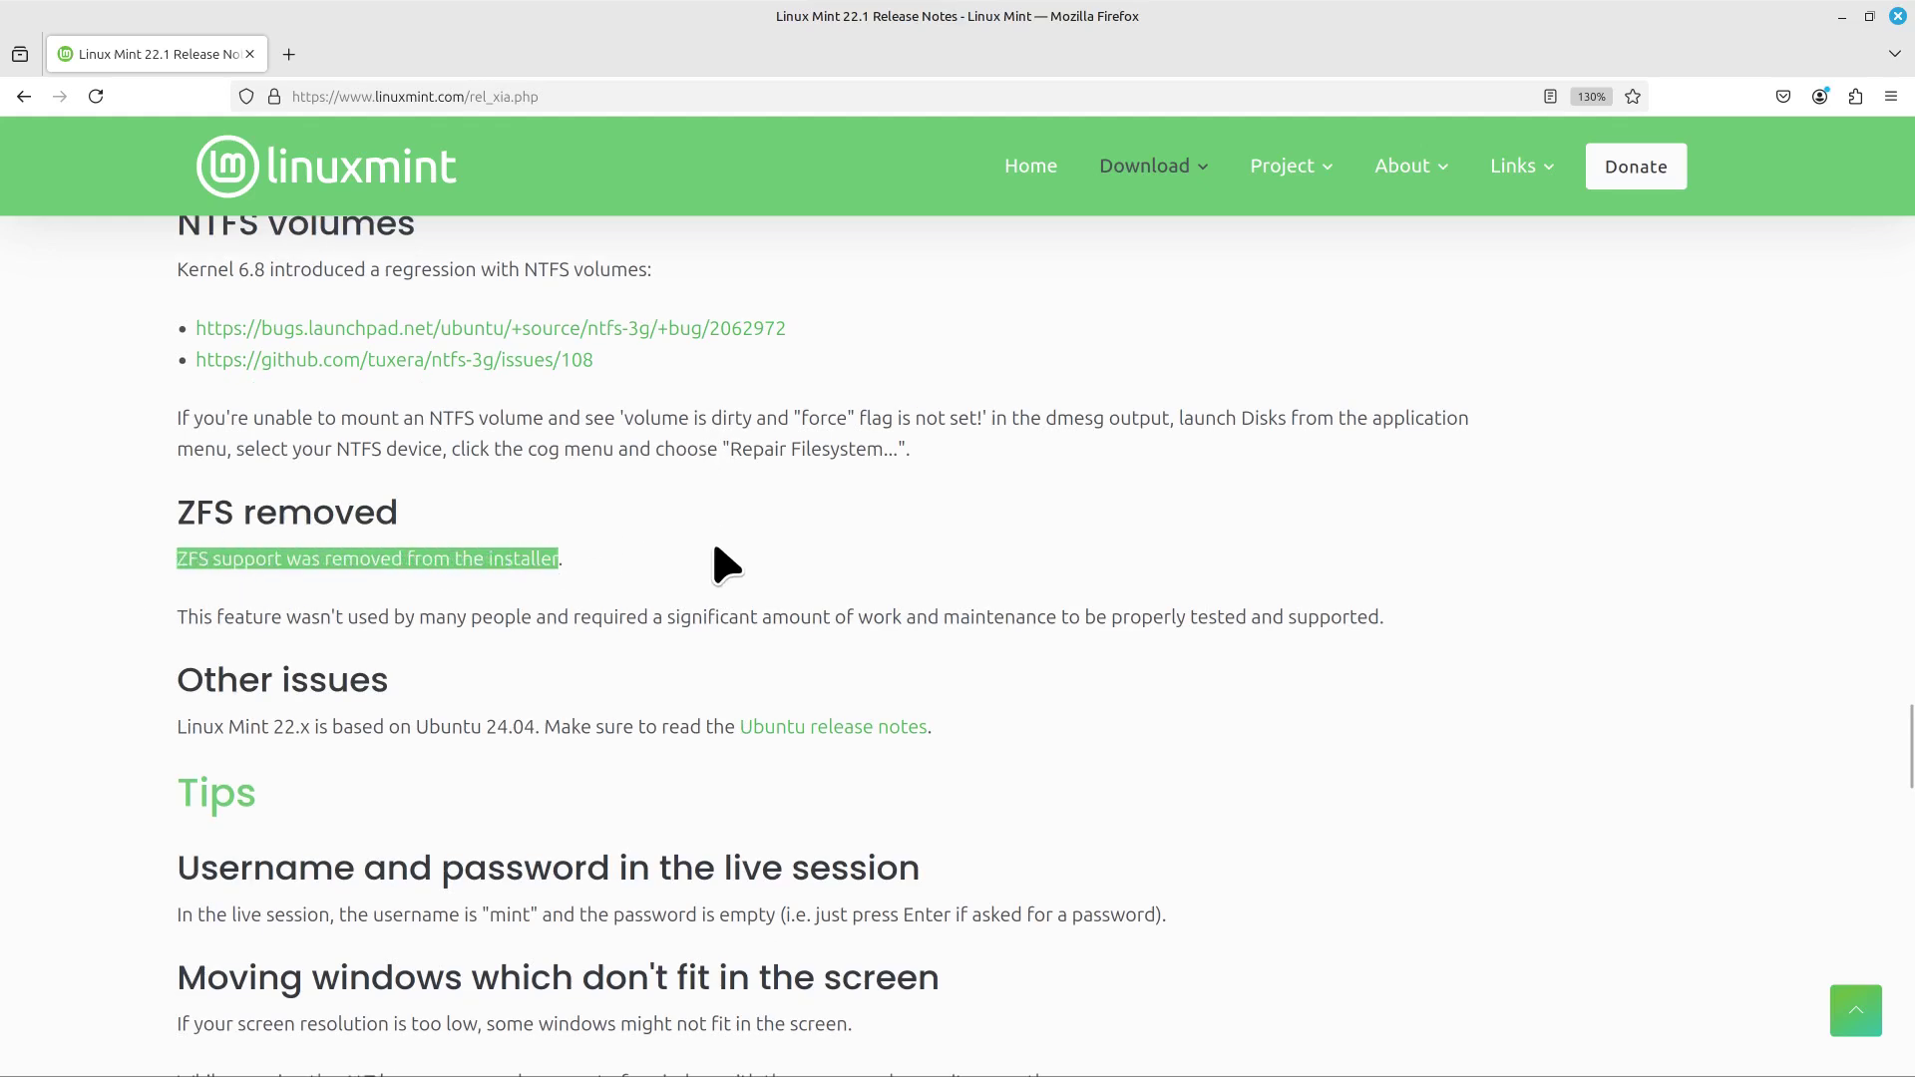
{"action": "scroll", "coordinate": [725, 565], "scroll_direction": "down", "scroll_amount": 2}
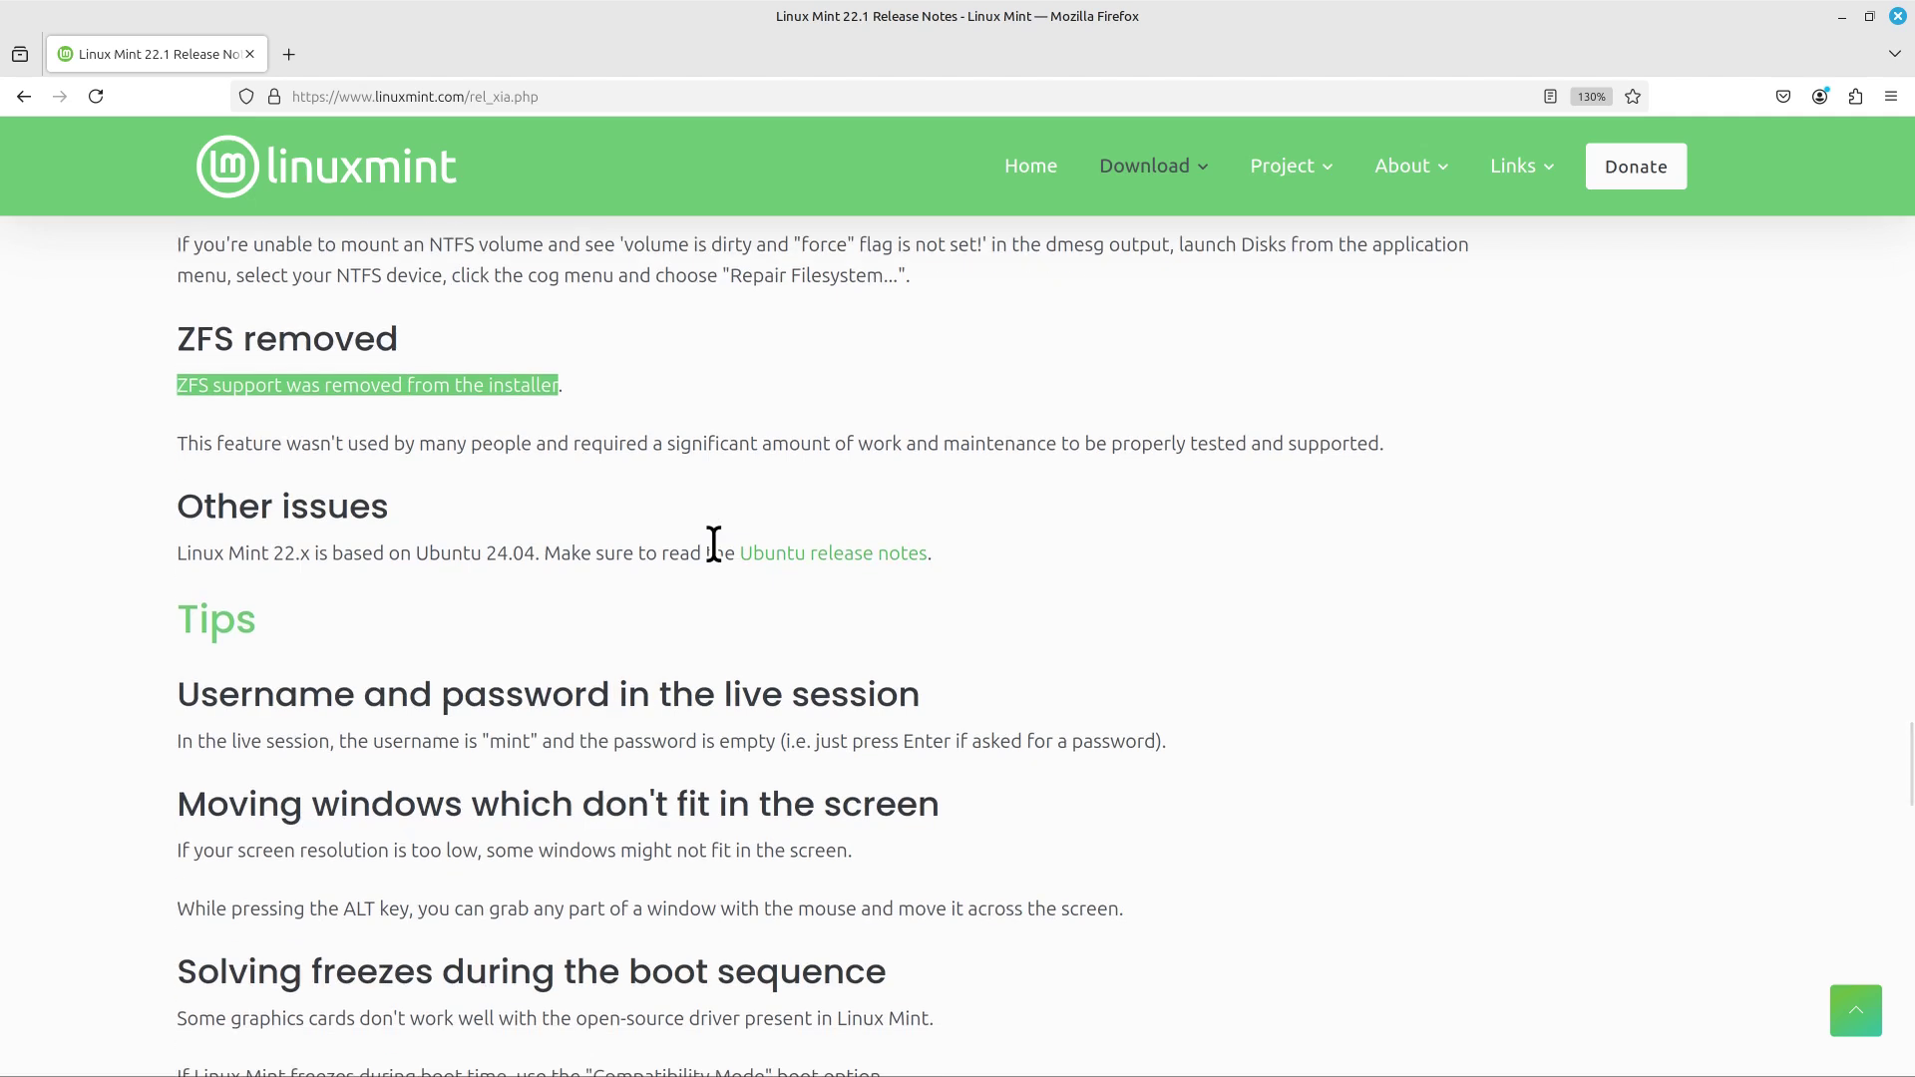
{"action": "scroll", "coordinate": [688, 509], "scroll_direction": "down", "scroll_amount": 6}
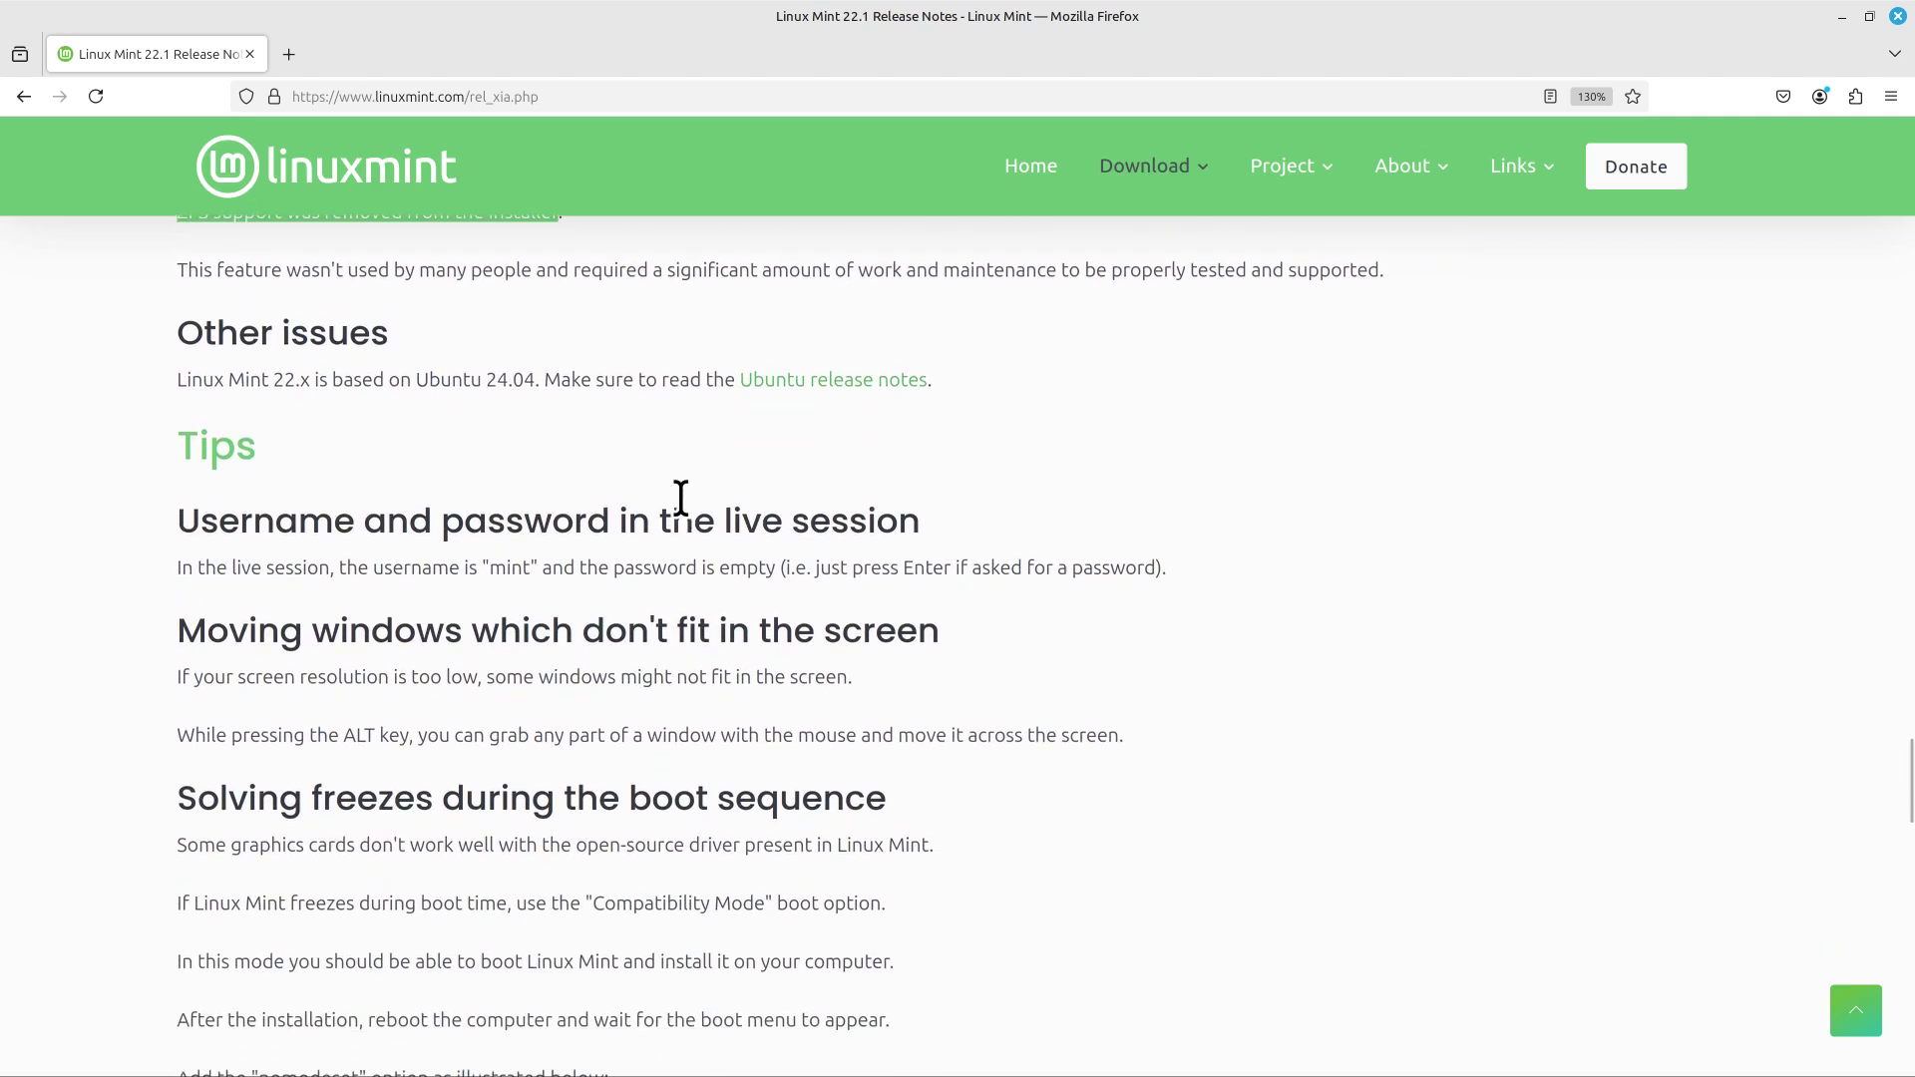
{"action": "scroll", "coordinate": [681, 499], "scroll_direction": "down", "scroll_amount": 4}
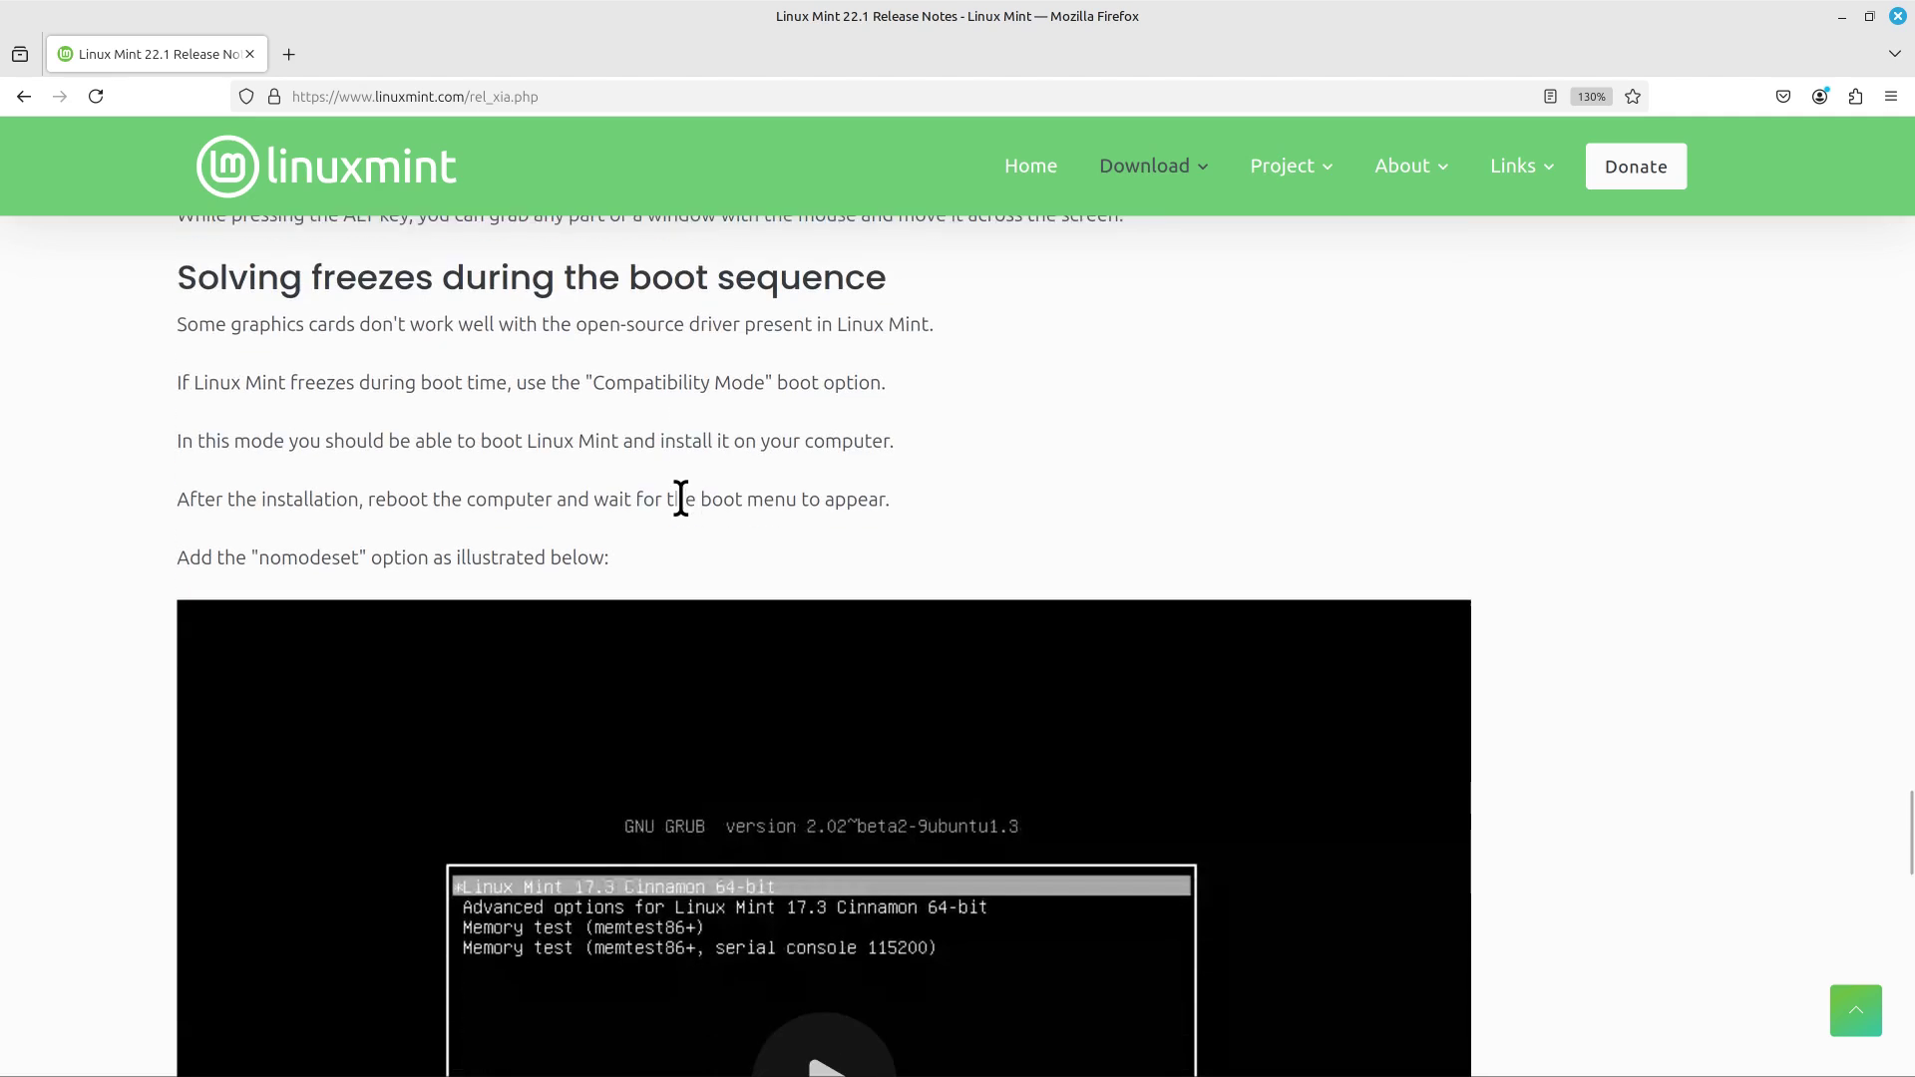
{"action": "scroll", "coordinate": [1048, 551], "scroll_direction": "down", "scroll_amount": 2}
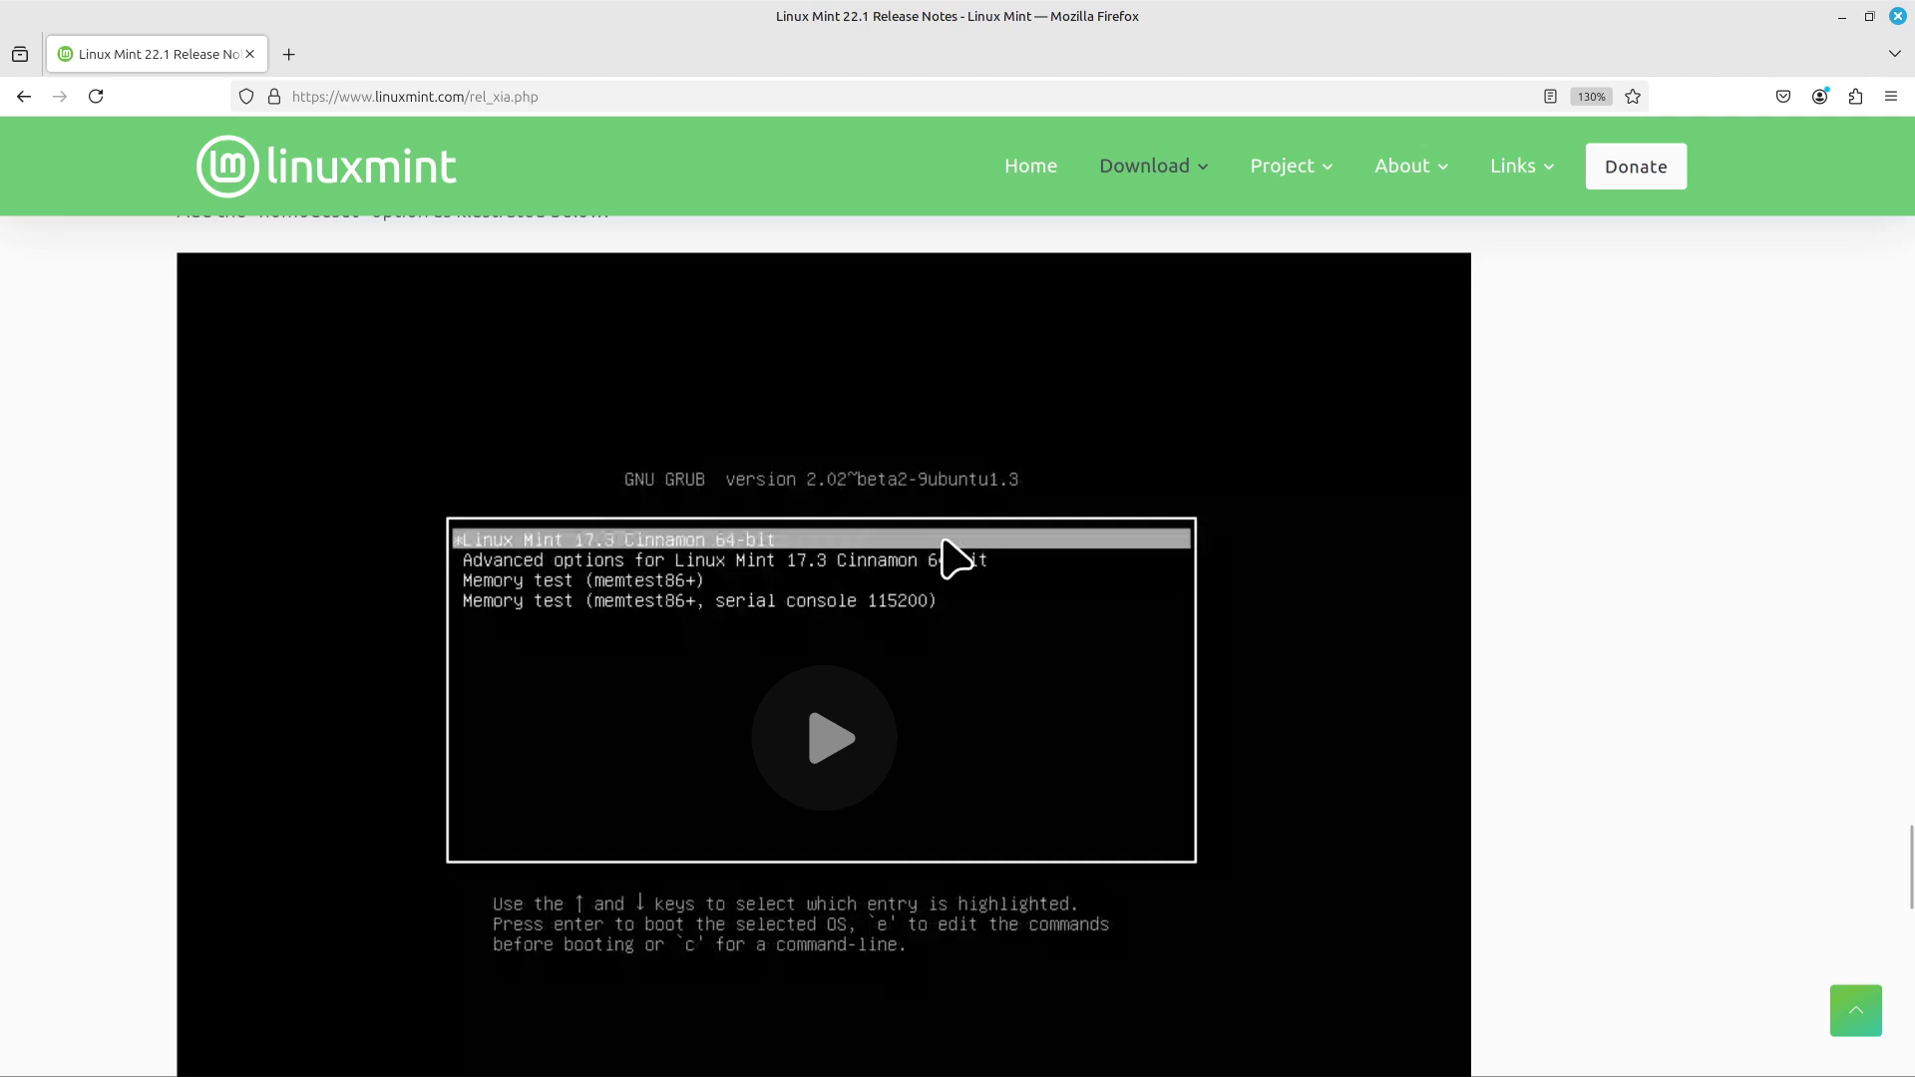
{"action": "scroll", "coordinate": [1337, 553], "scroll_direction": "down", "scroll_amount": 2}
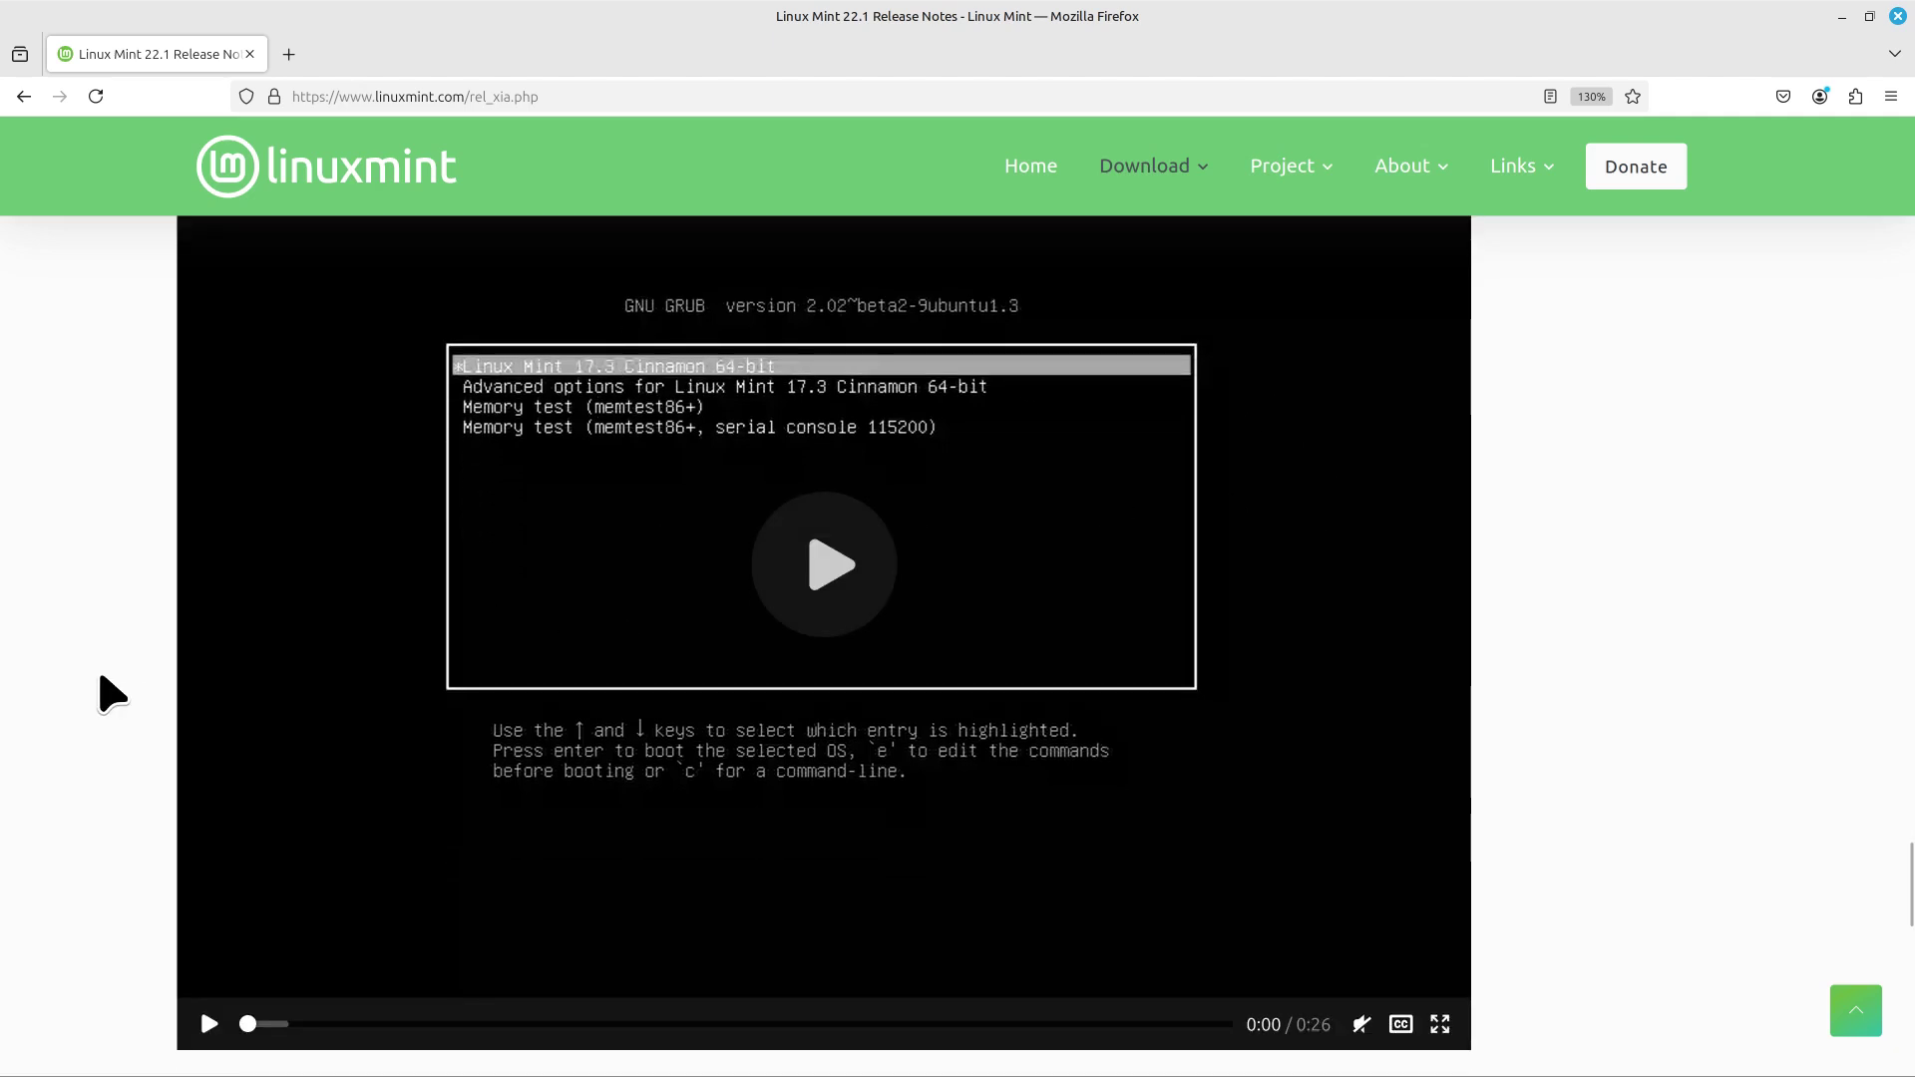
{"action": "scroll", "coordinate": [89, 662], "scroll_direction": "down", "scroll_amount": 8}
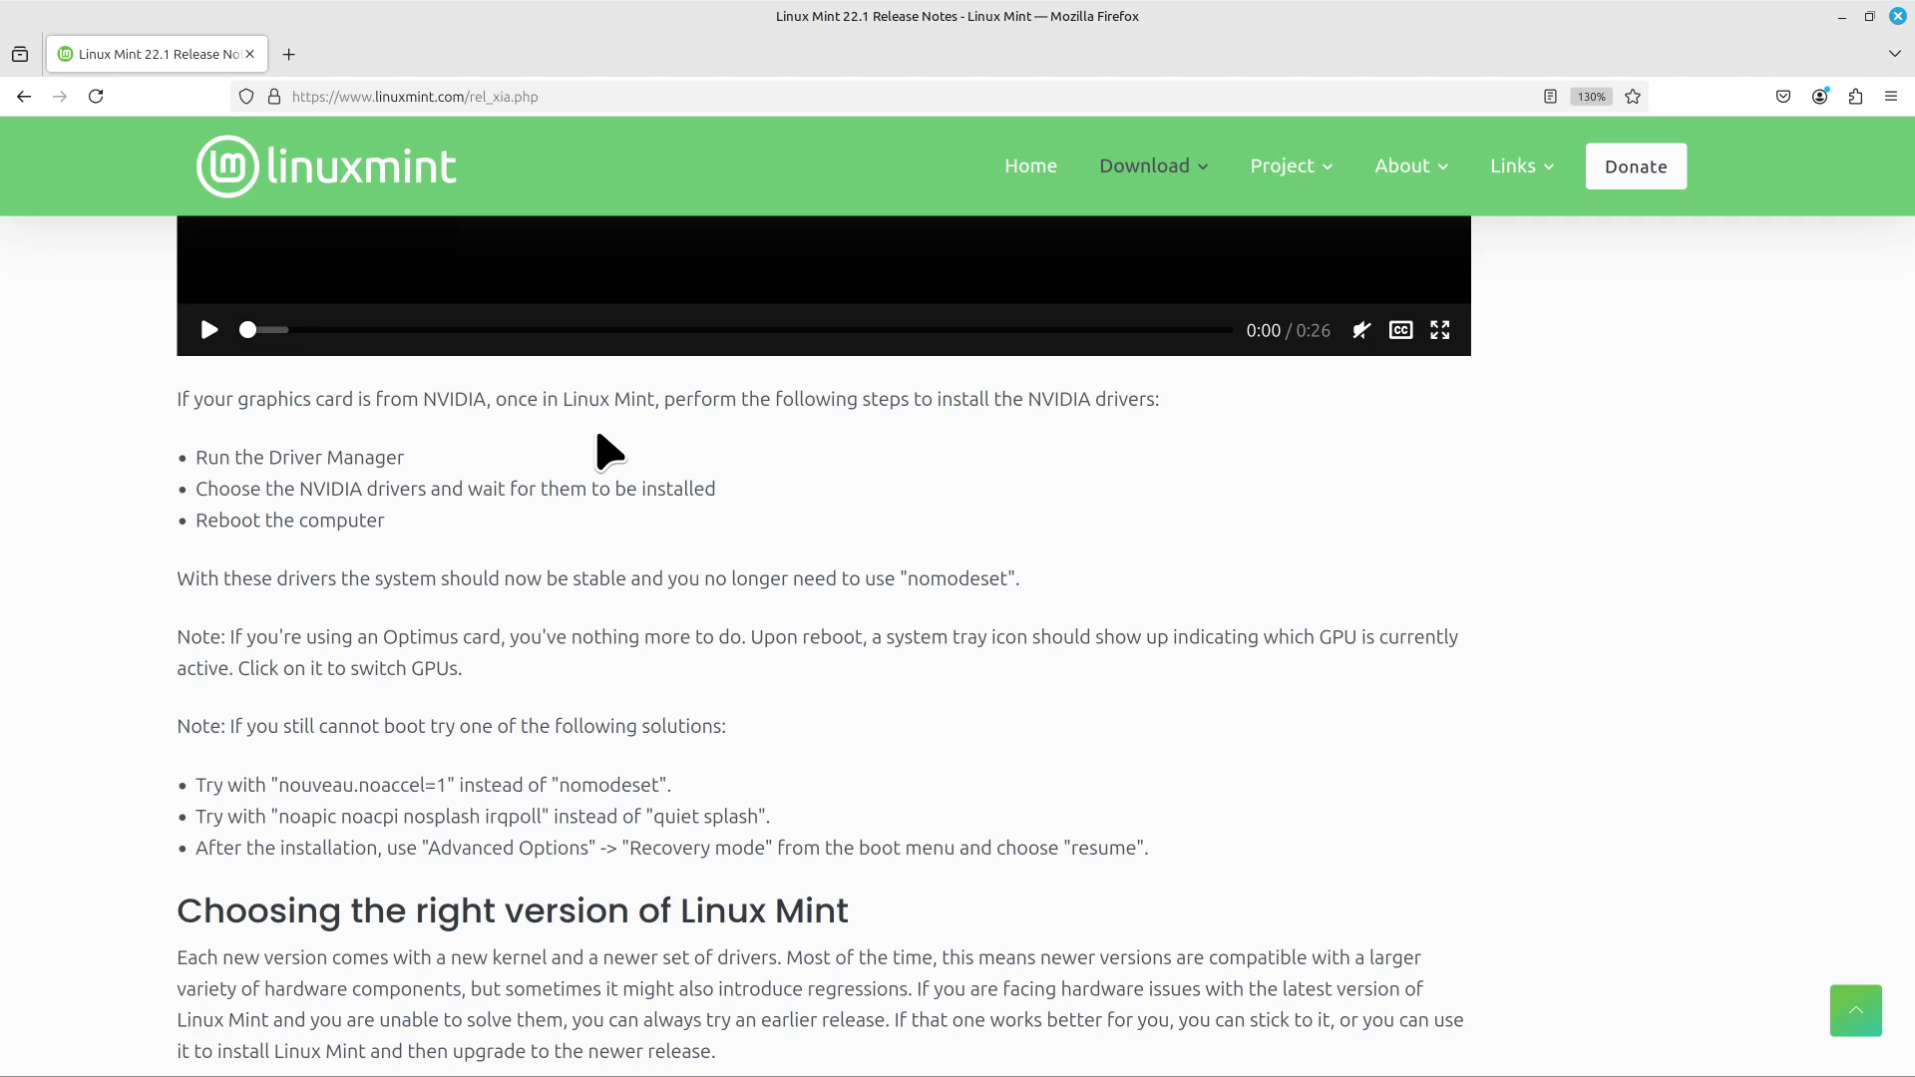
{"action": "scroll", "coordinate": [599, 436], "scroll_direction": "down", "scroll_amount": 5}
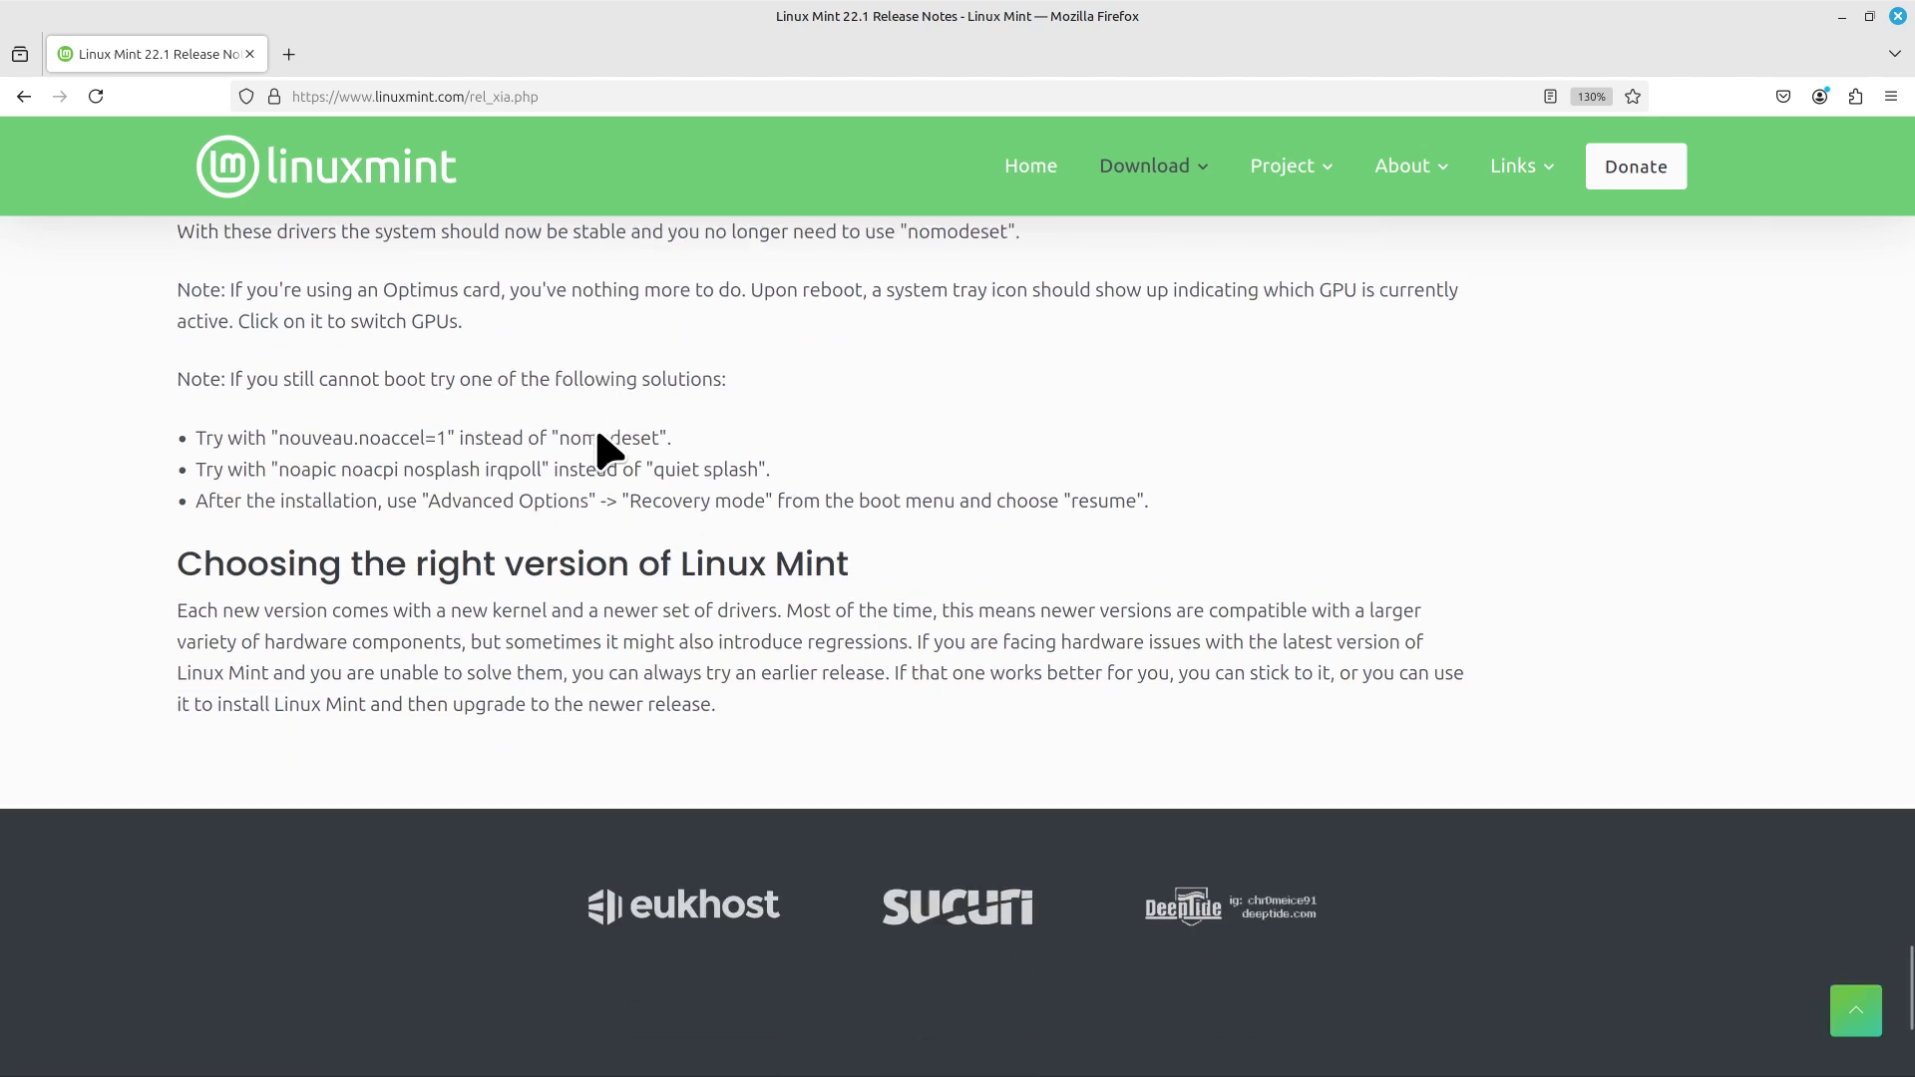
{"action": "scroll", "coordinate": [598, 436], "scroll_direction": "down", "scroll_amount": 3}
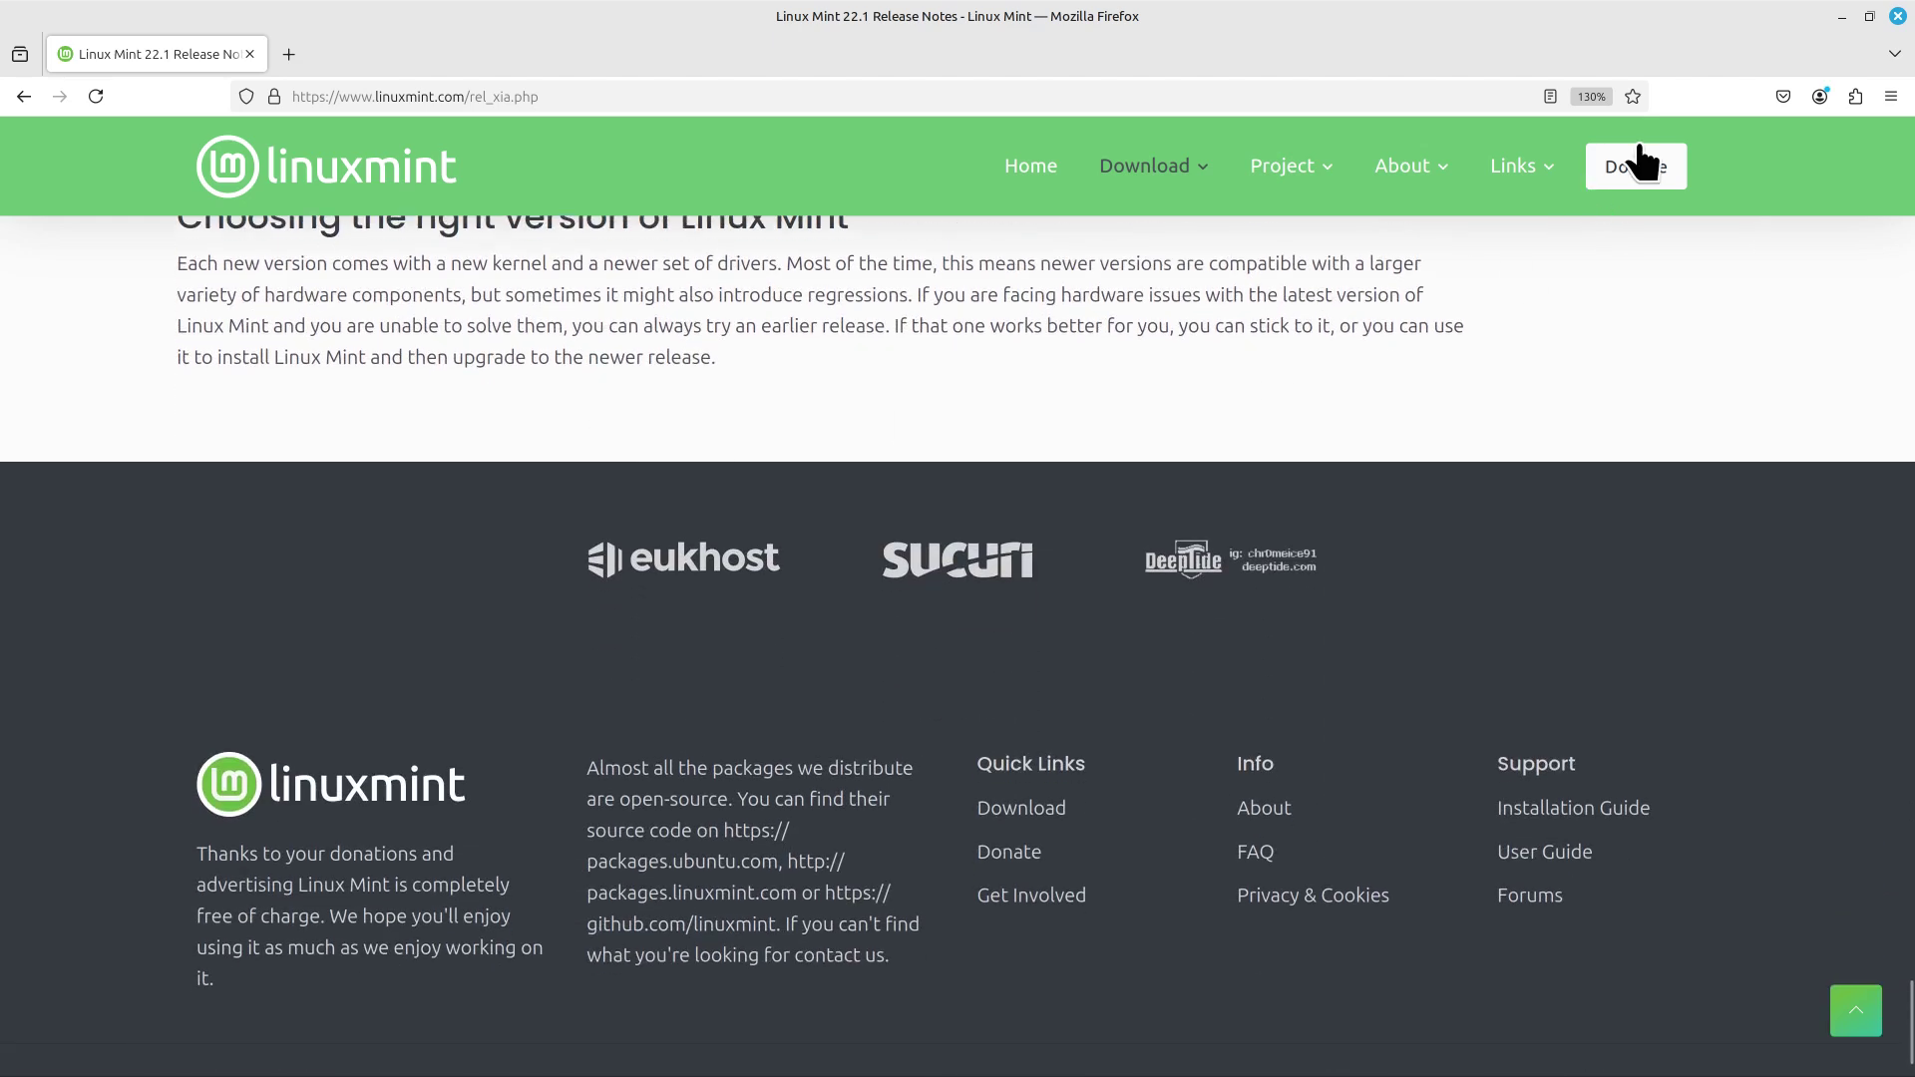
- Close Firefox and launch System Settings from the Mint menu
{"action": "left_click", "coordinate": [1898, 16]}
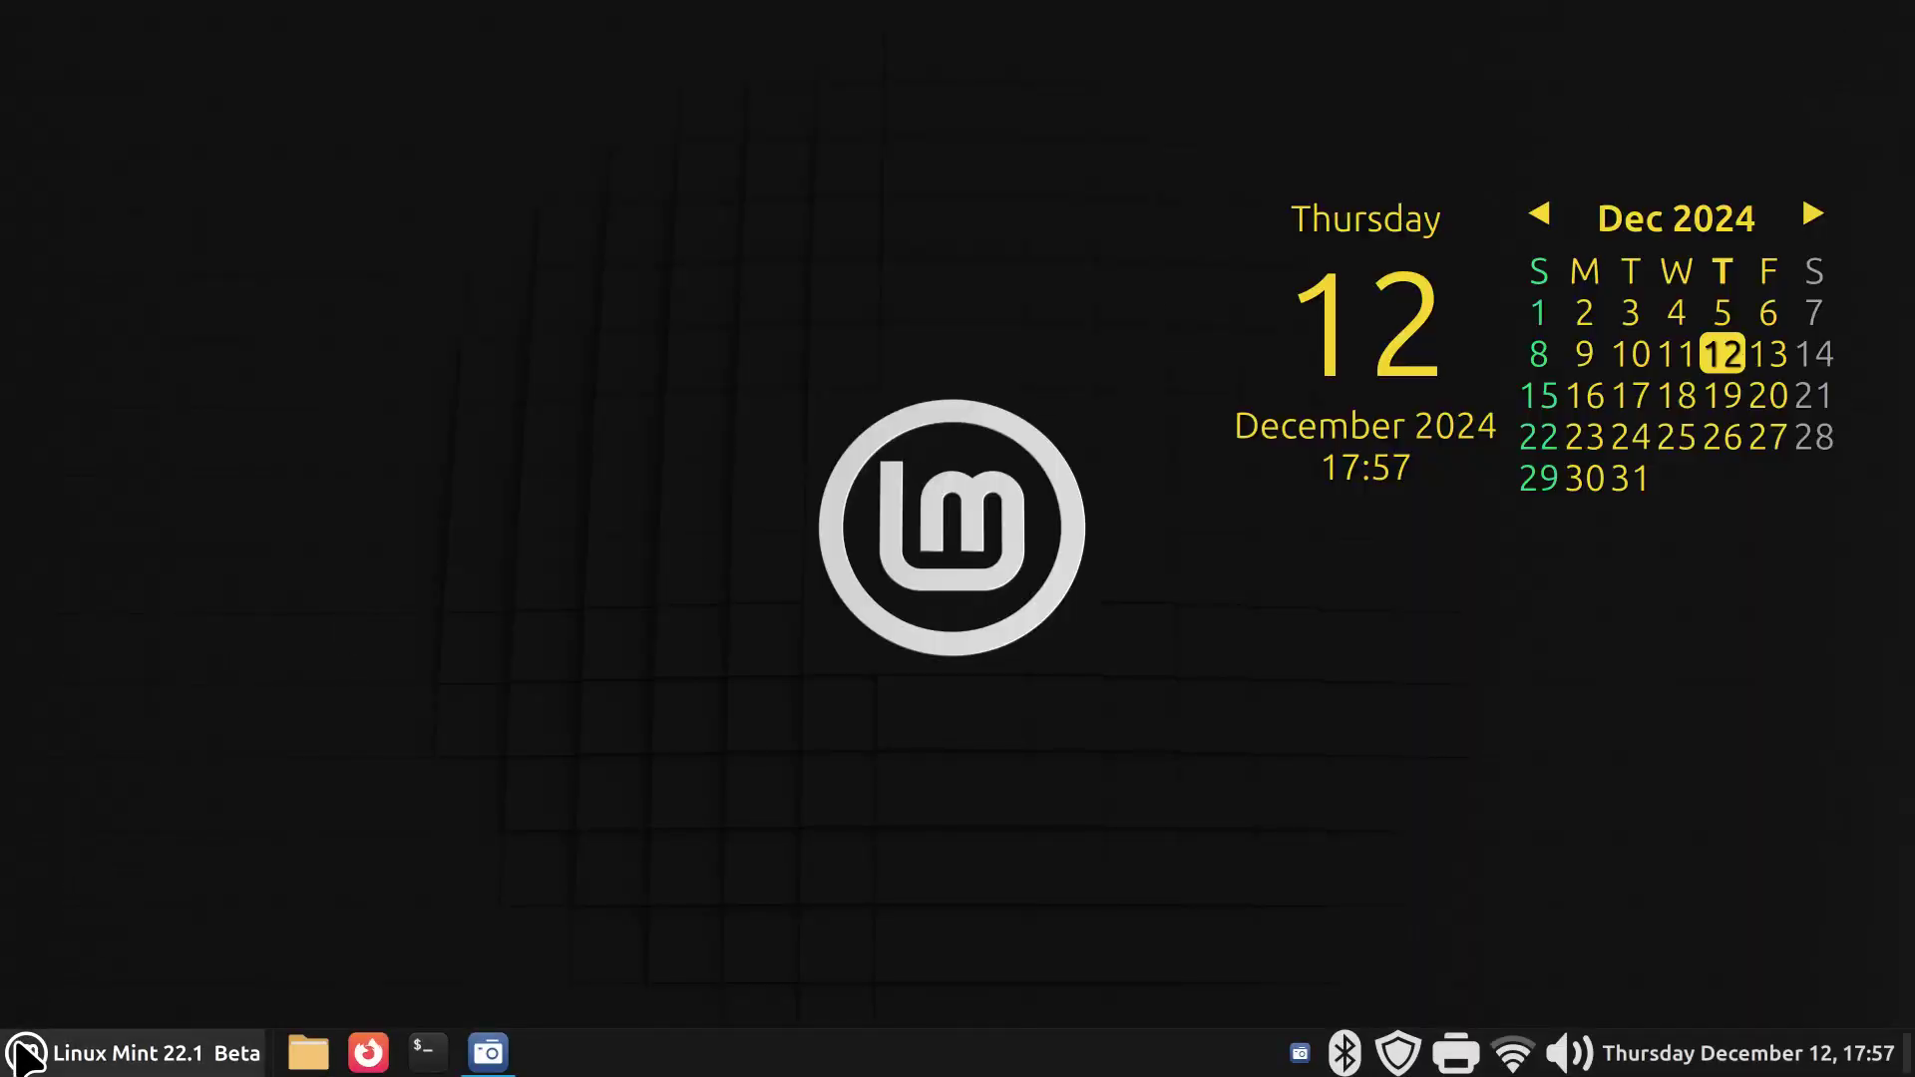
{"action": "left_click", "coordinate": [26, 1054]}
{"action": "left_click", "coordinate": [61, 305]}
- Scroll to the Administration section and launch Driver Manager
{"action": "left_click_drag", "start_coordinate": [894, 262], "coordinate": [684, 175]}
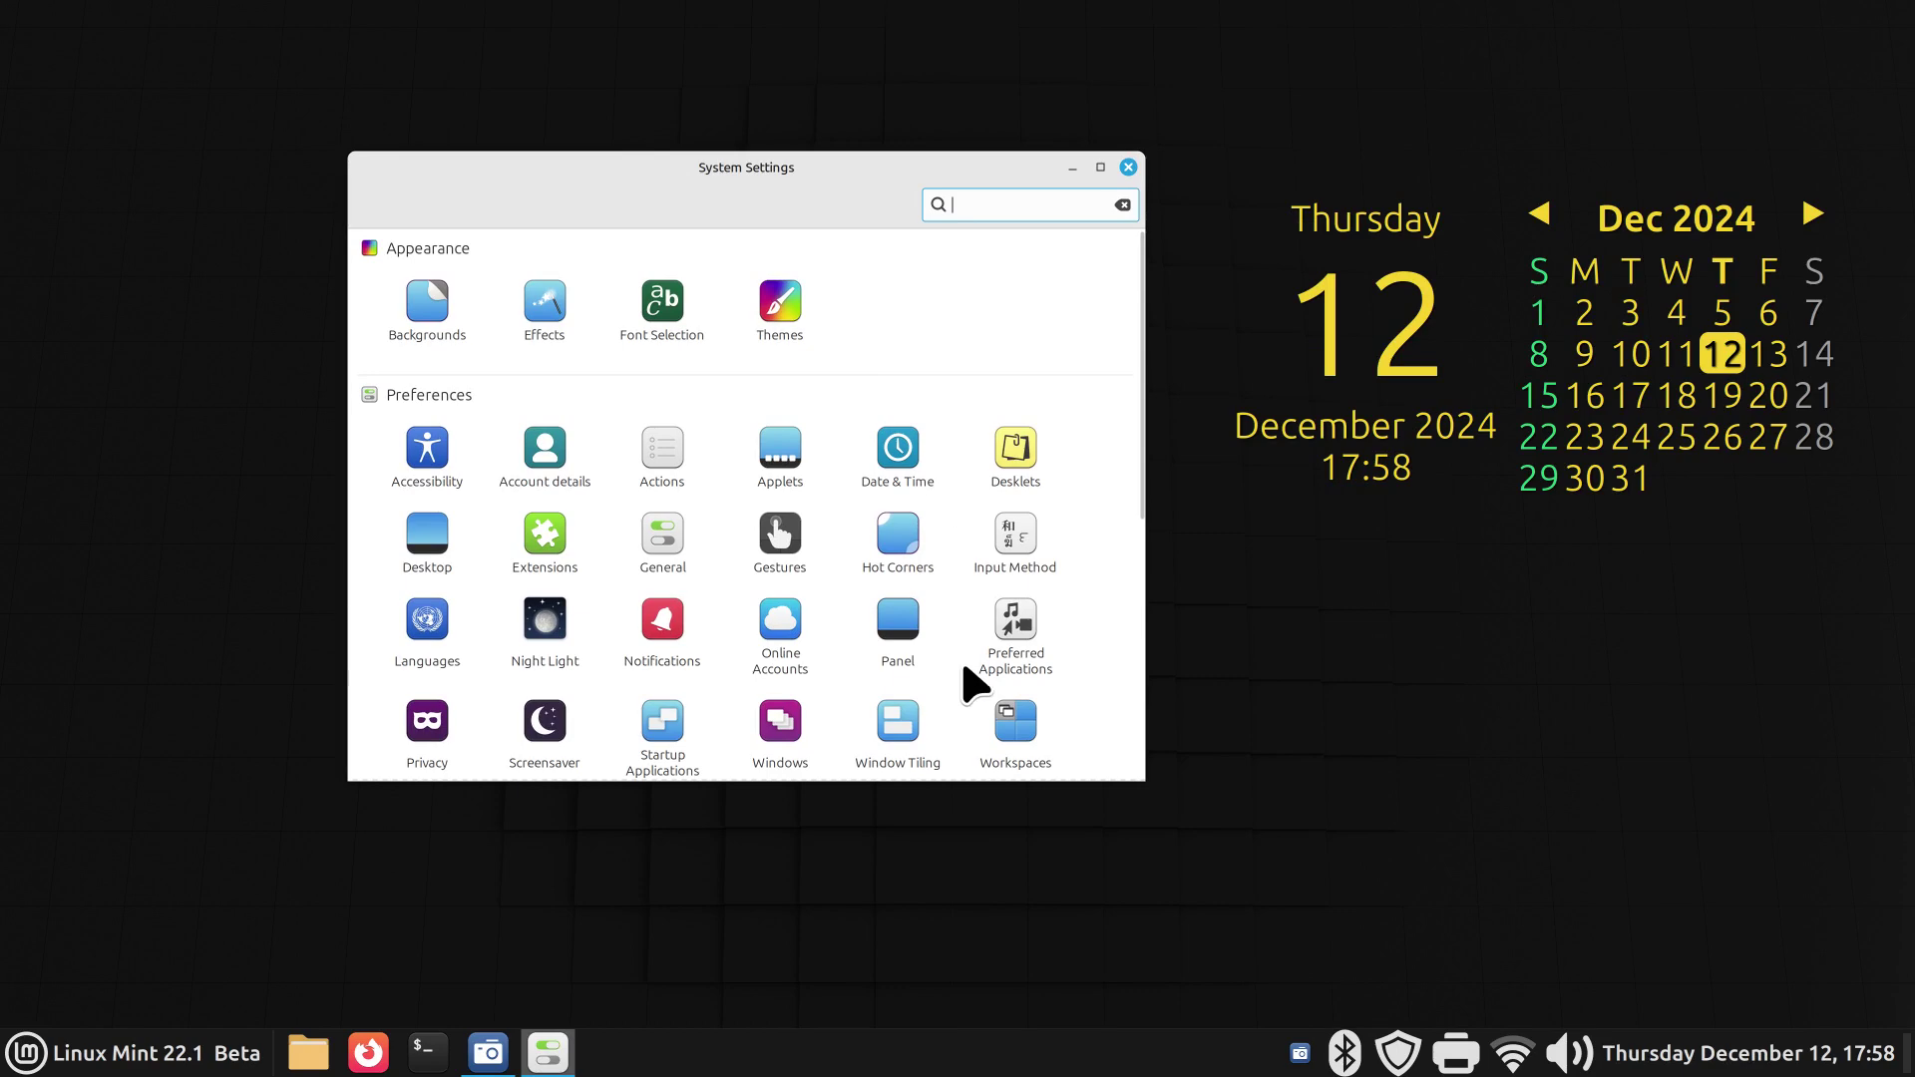
{"action": "scroll", "coordinate": [955, 770], "scroll_direction": "down", "scroll_amount": 3}
{"action": "scroll", "coordinate": [952, 768], "scroll_direction": "down", "scroll_amount": 3}
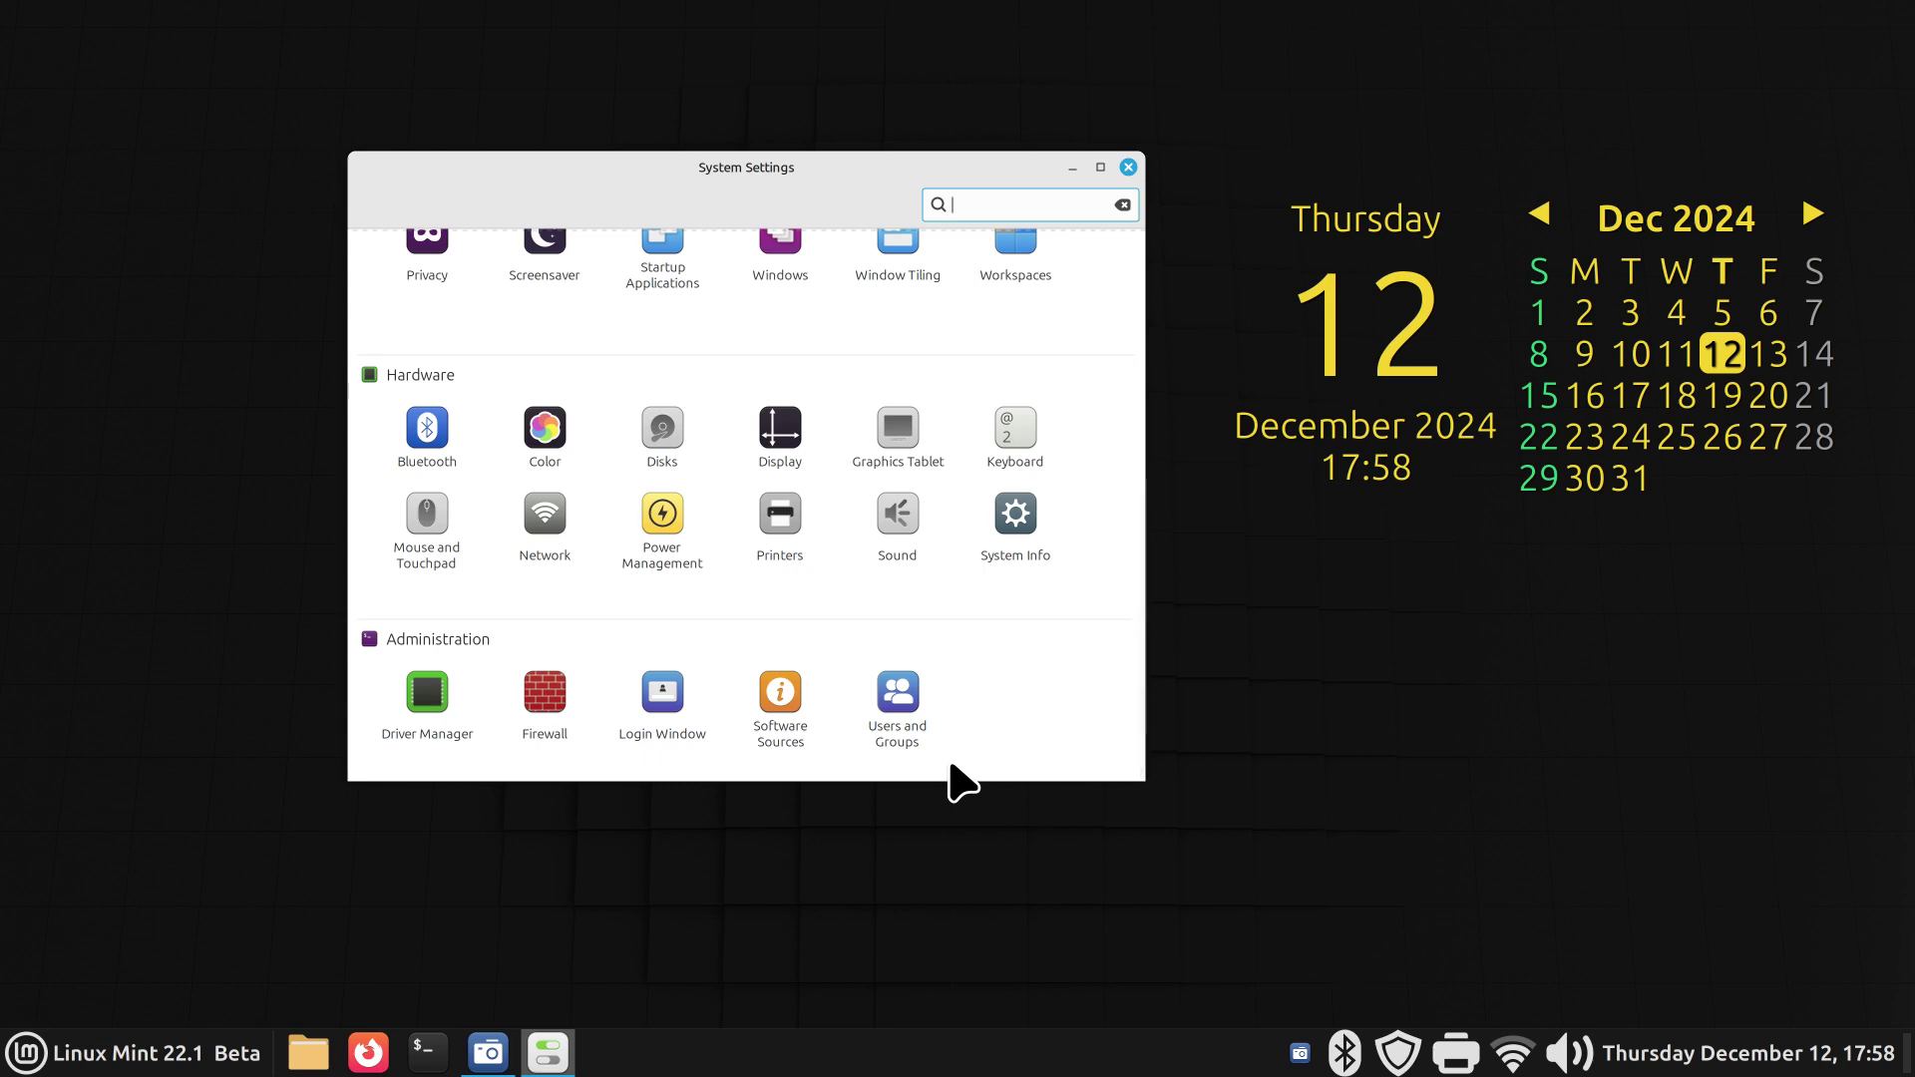
{"action": "left_click", "coordinate": [422, 704]}
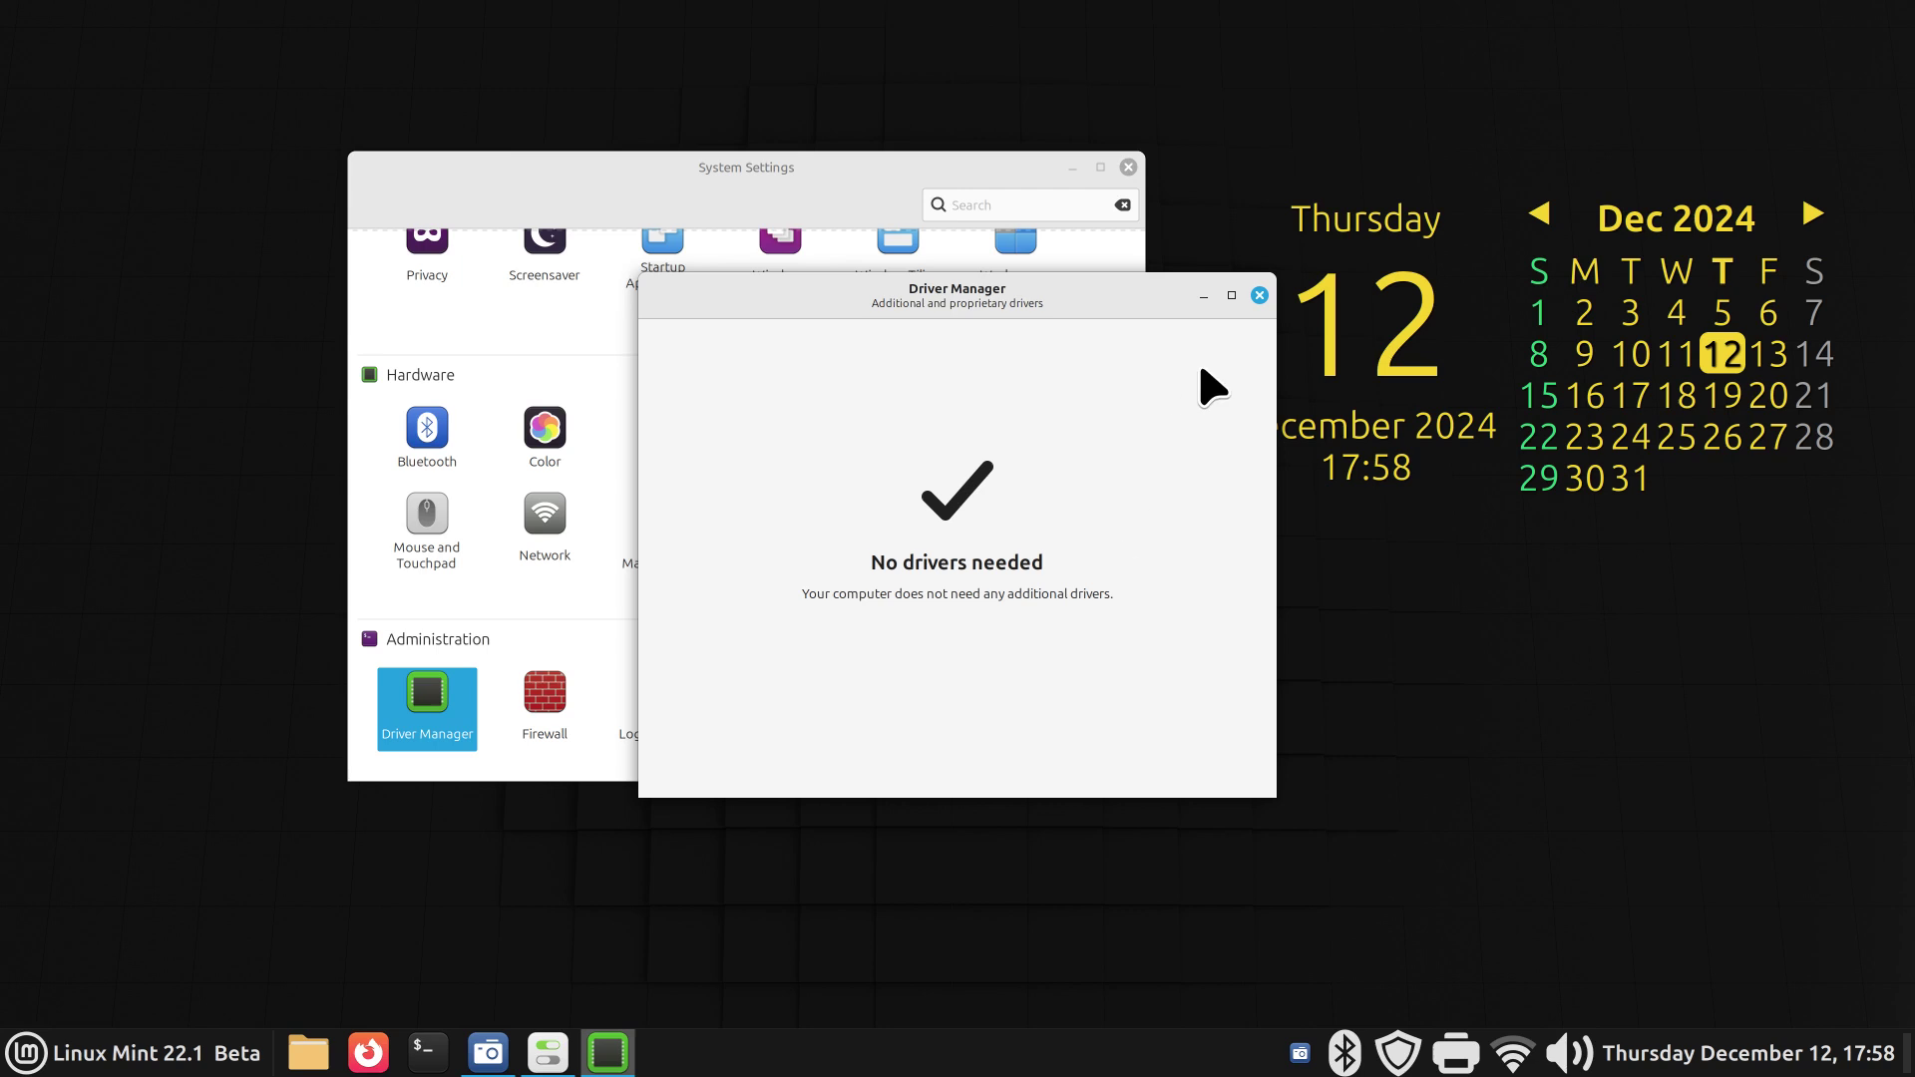
- Close the Driver Manager window
{"action": "left_click", "coordinate": [1260, 296]}
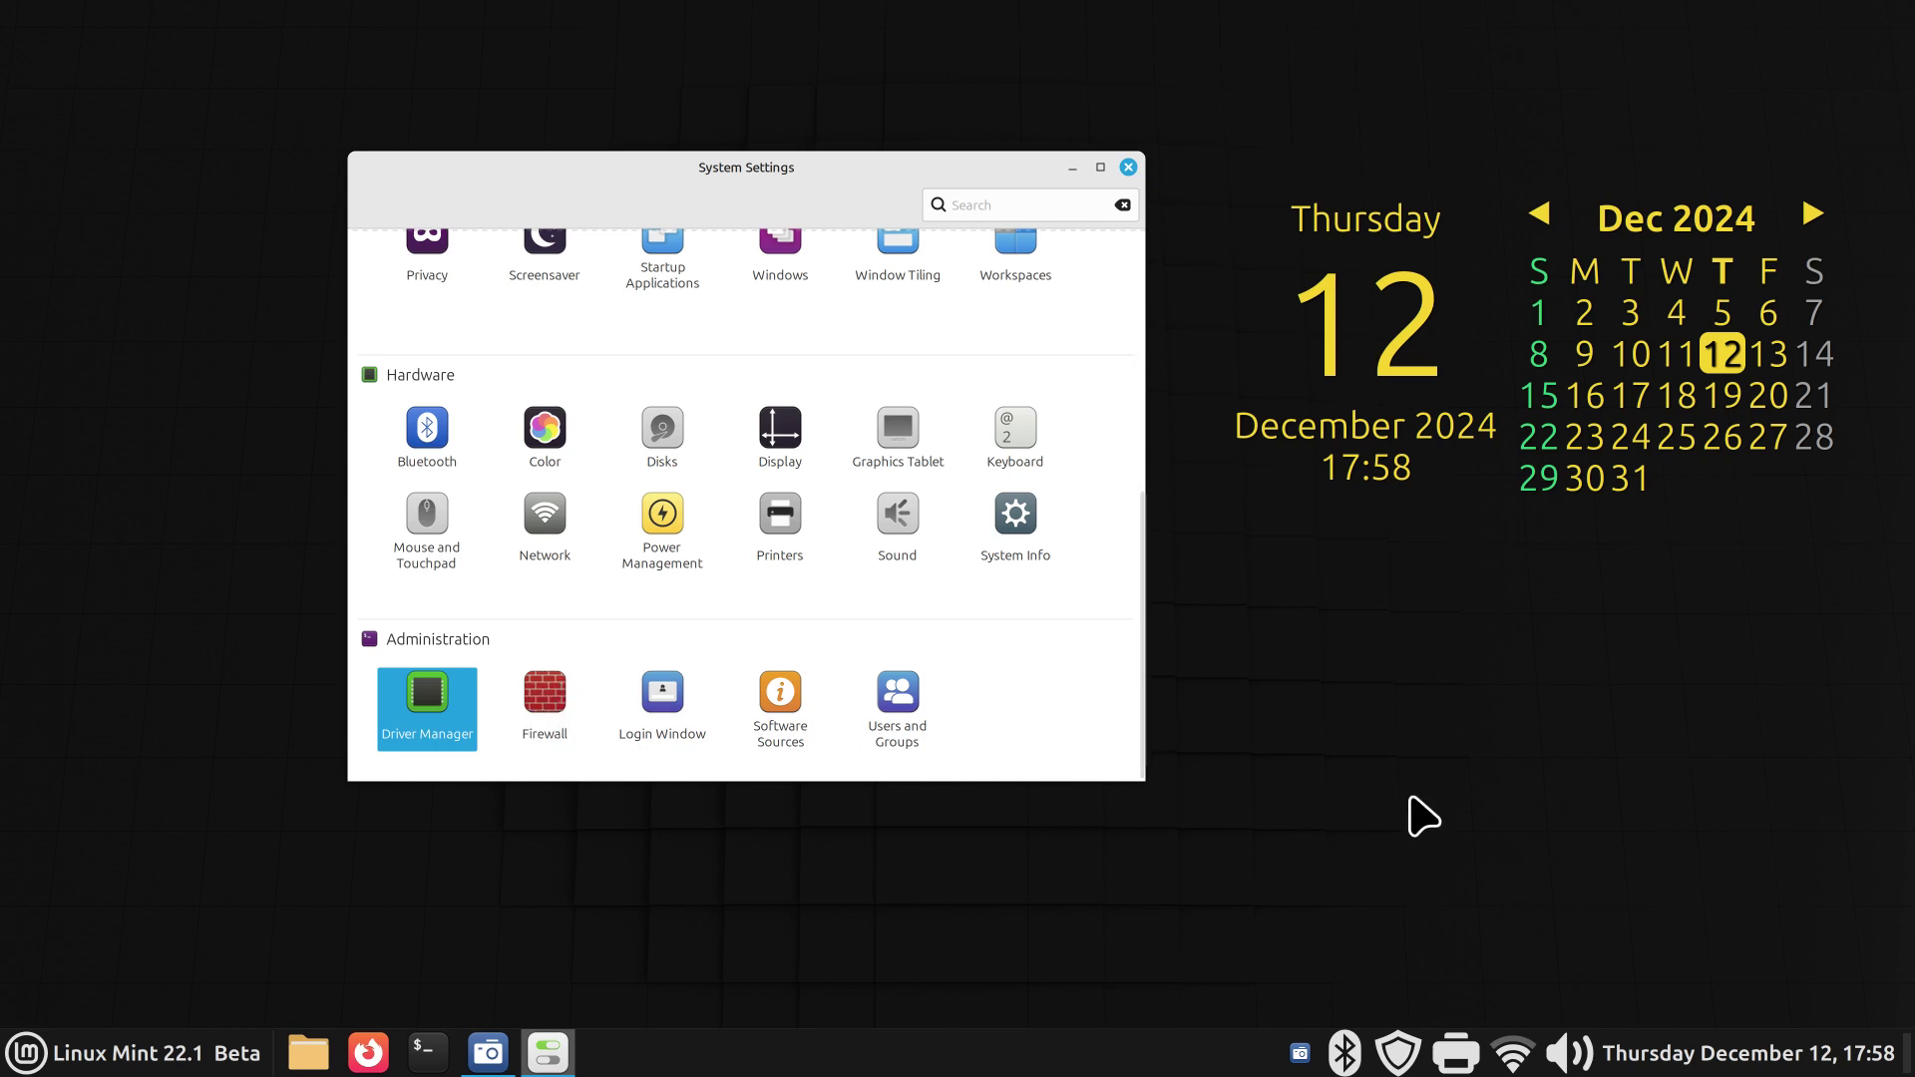
- Open Login Window settings and authenticate with the account password
{"action": "left_click", "coordinate": [663, 698]}
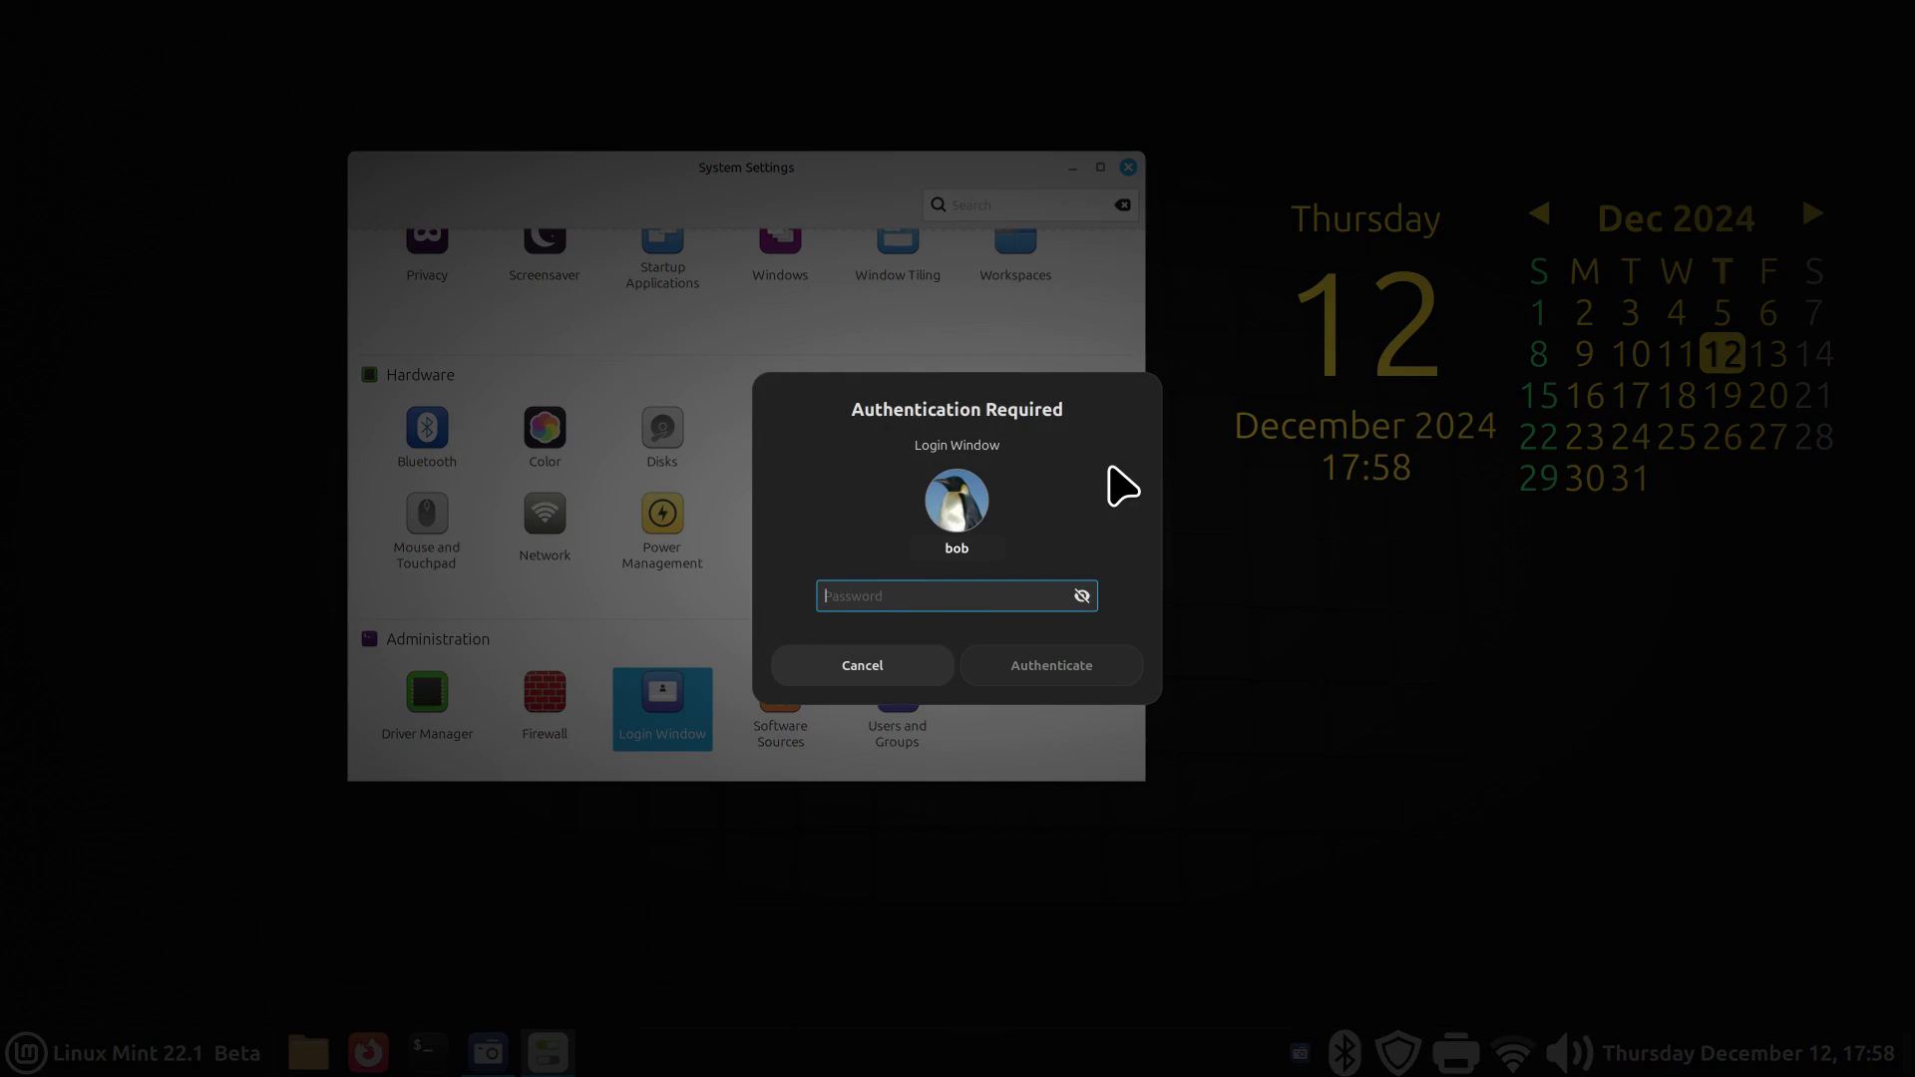
{"action": "key", "text": "Return"}
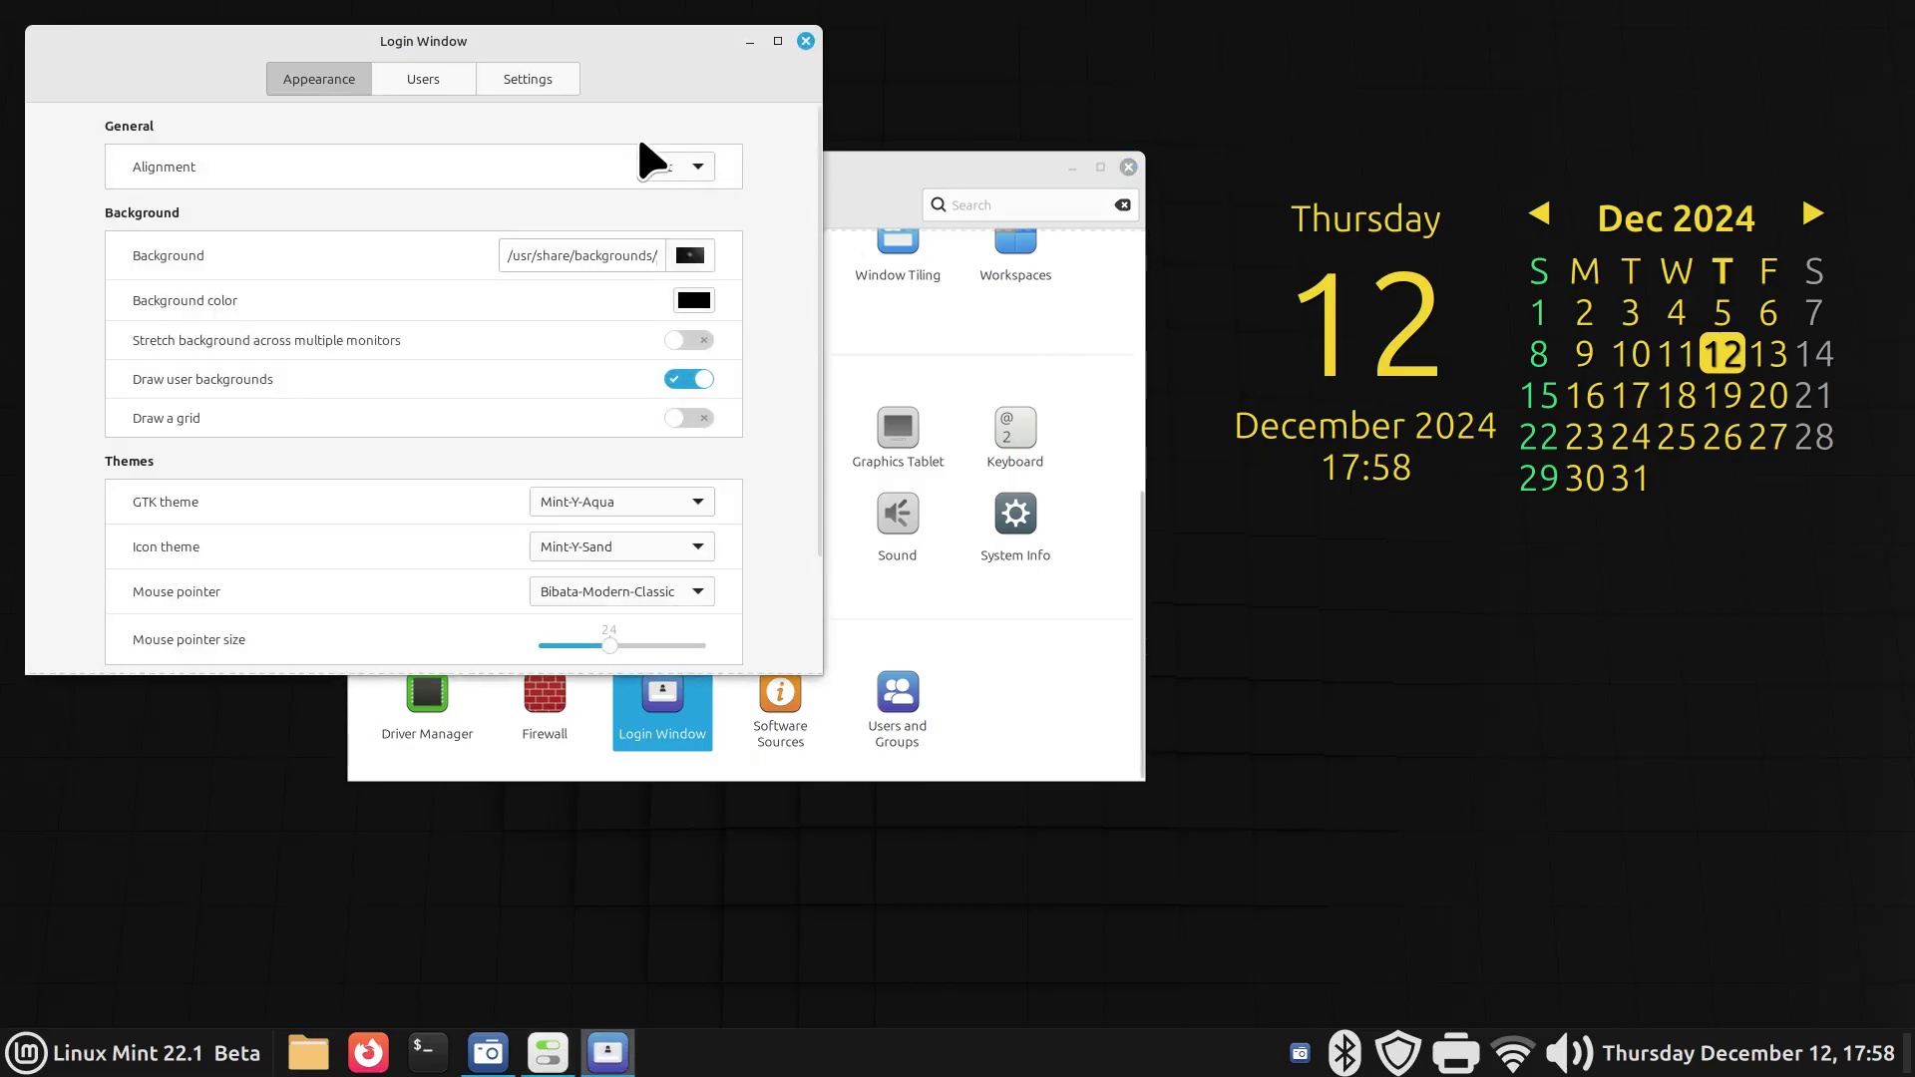
- Move the Login Window settings toward the screen centre, then open and close the application menu
{"action": "left_click_drag", "start_coordinate": [663, 45], "coordinate": [1185, 164]}
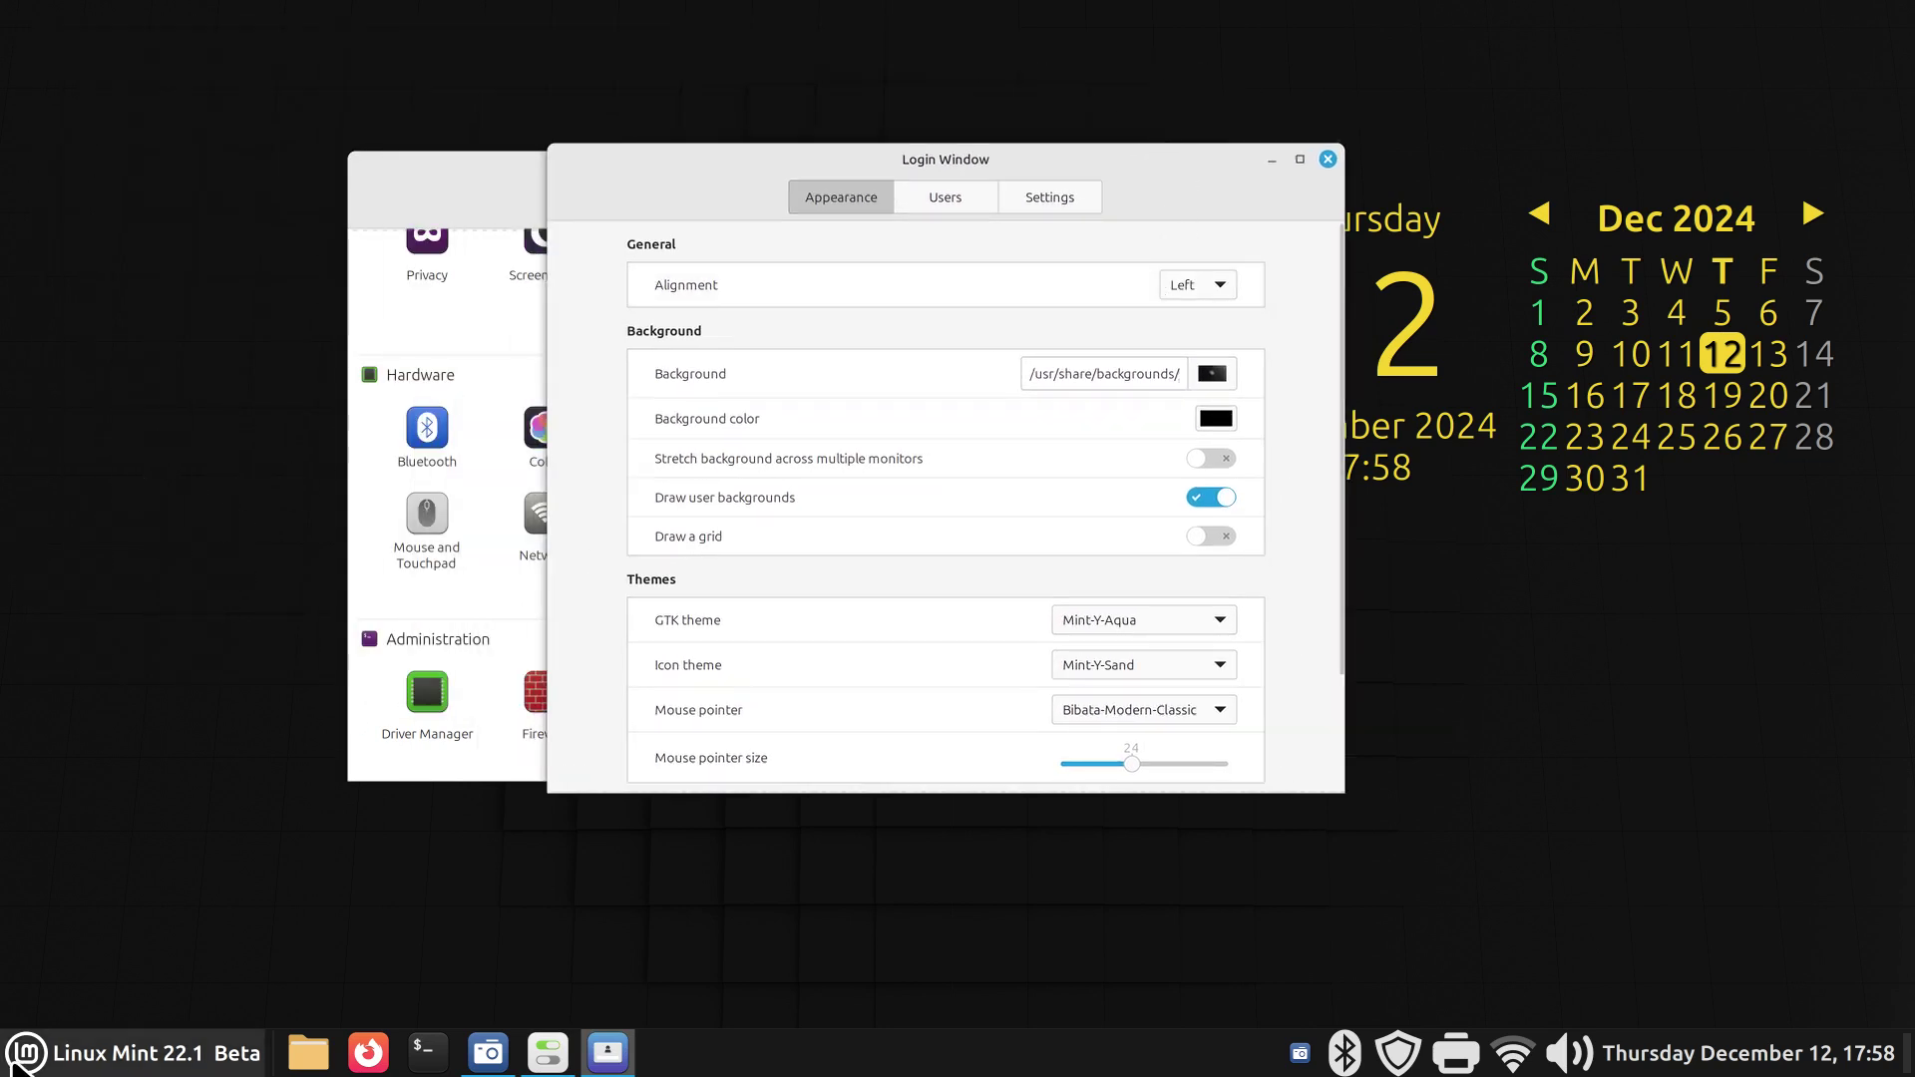
{"action": "left_click", "coordinate": [35, 1055]}
{"action": "left_click", "coordinate": [115, 1049]}
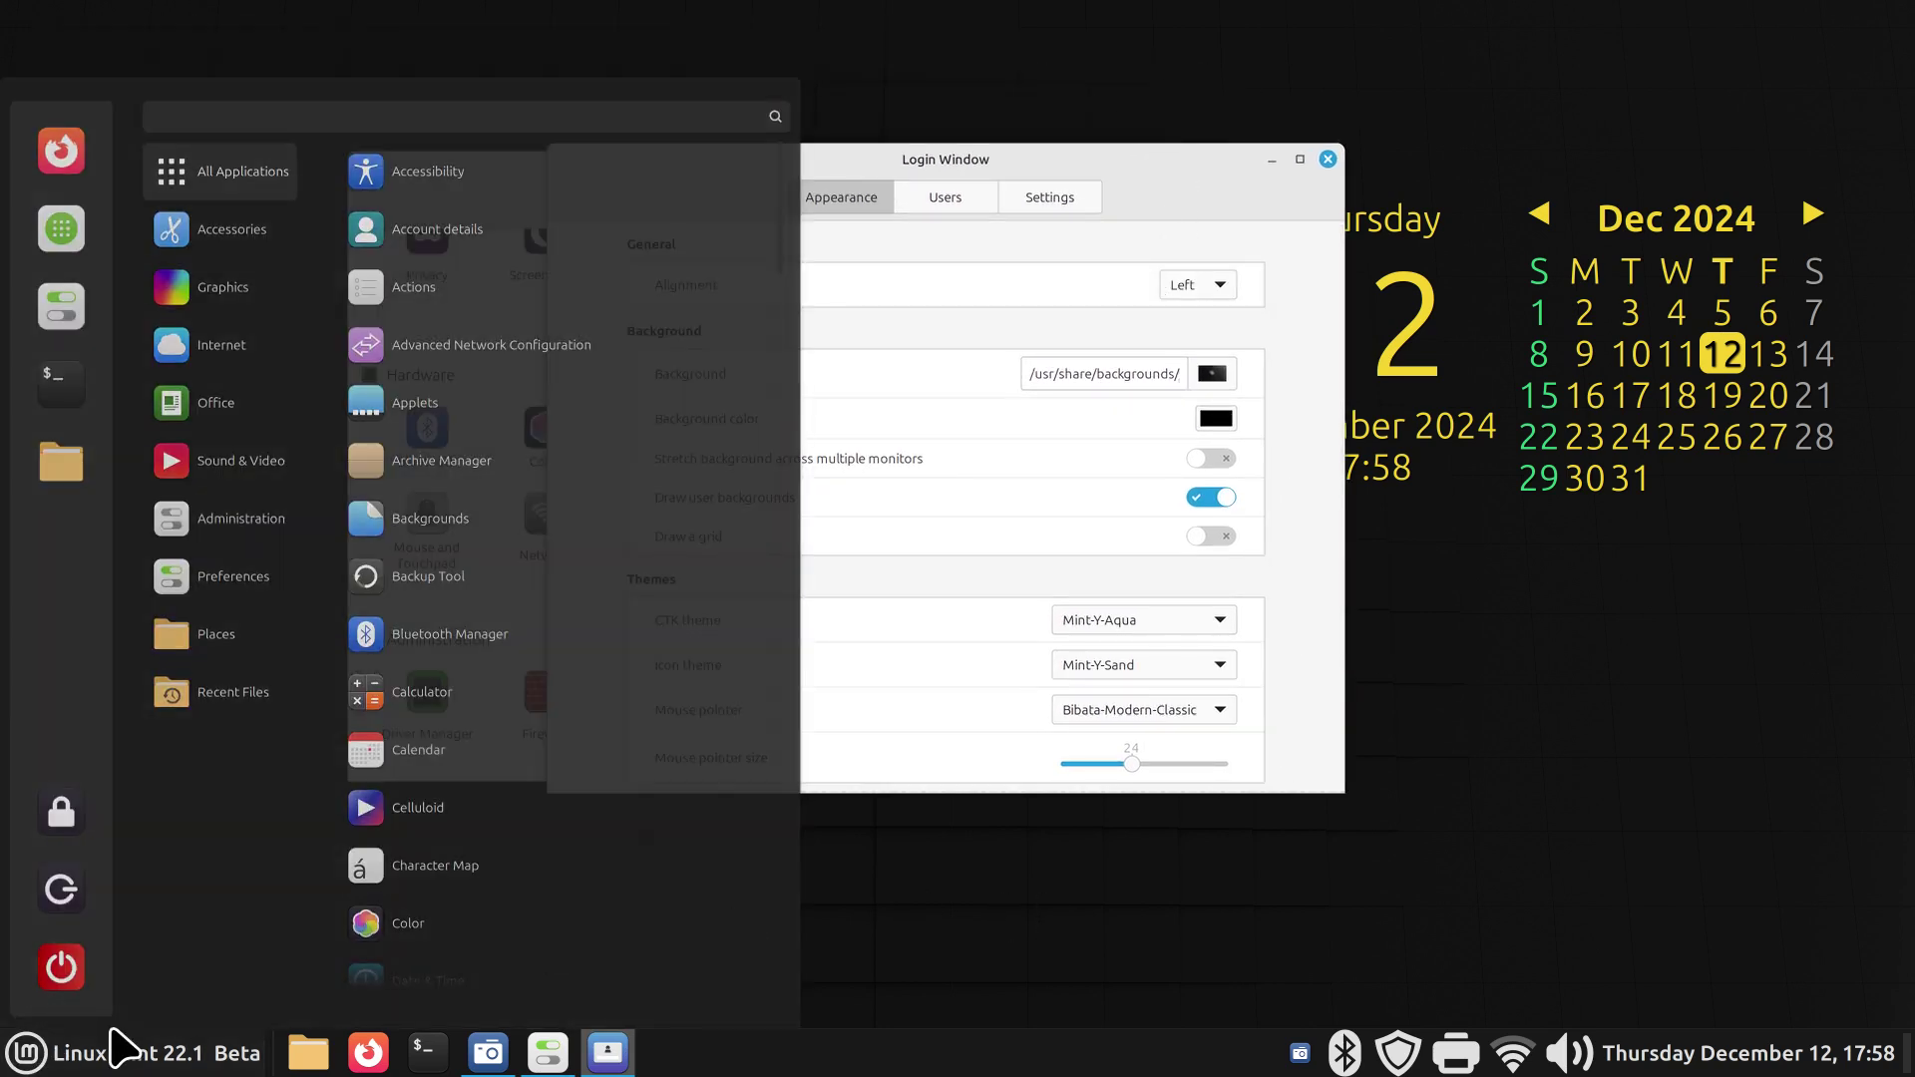
{"action": "right_click", "coordinate": [110, 1052]}
{"action": "left_click", "coordinate": [134, 976]}
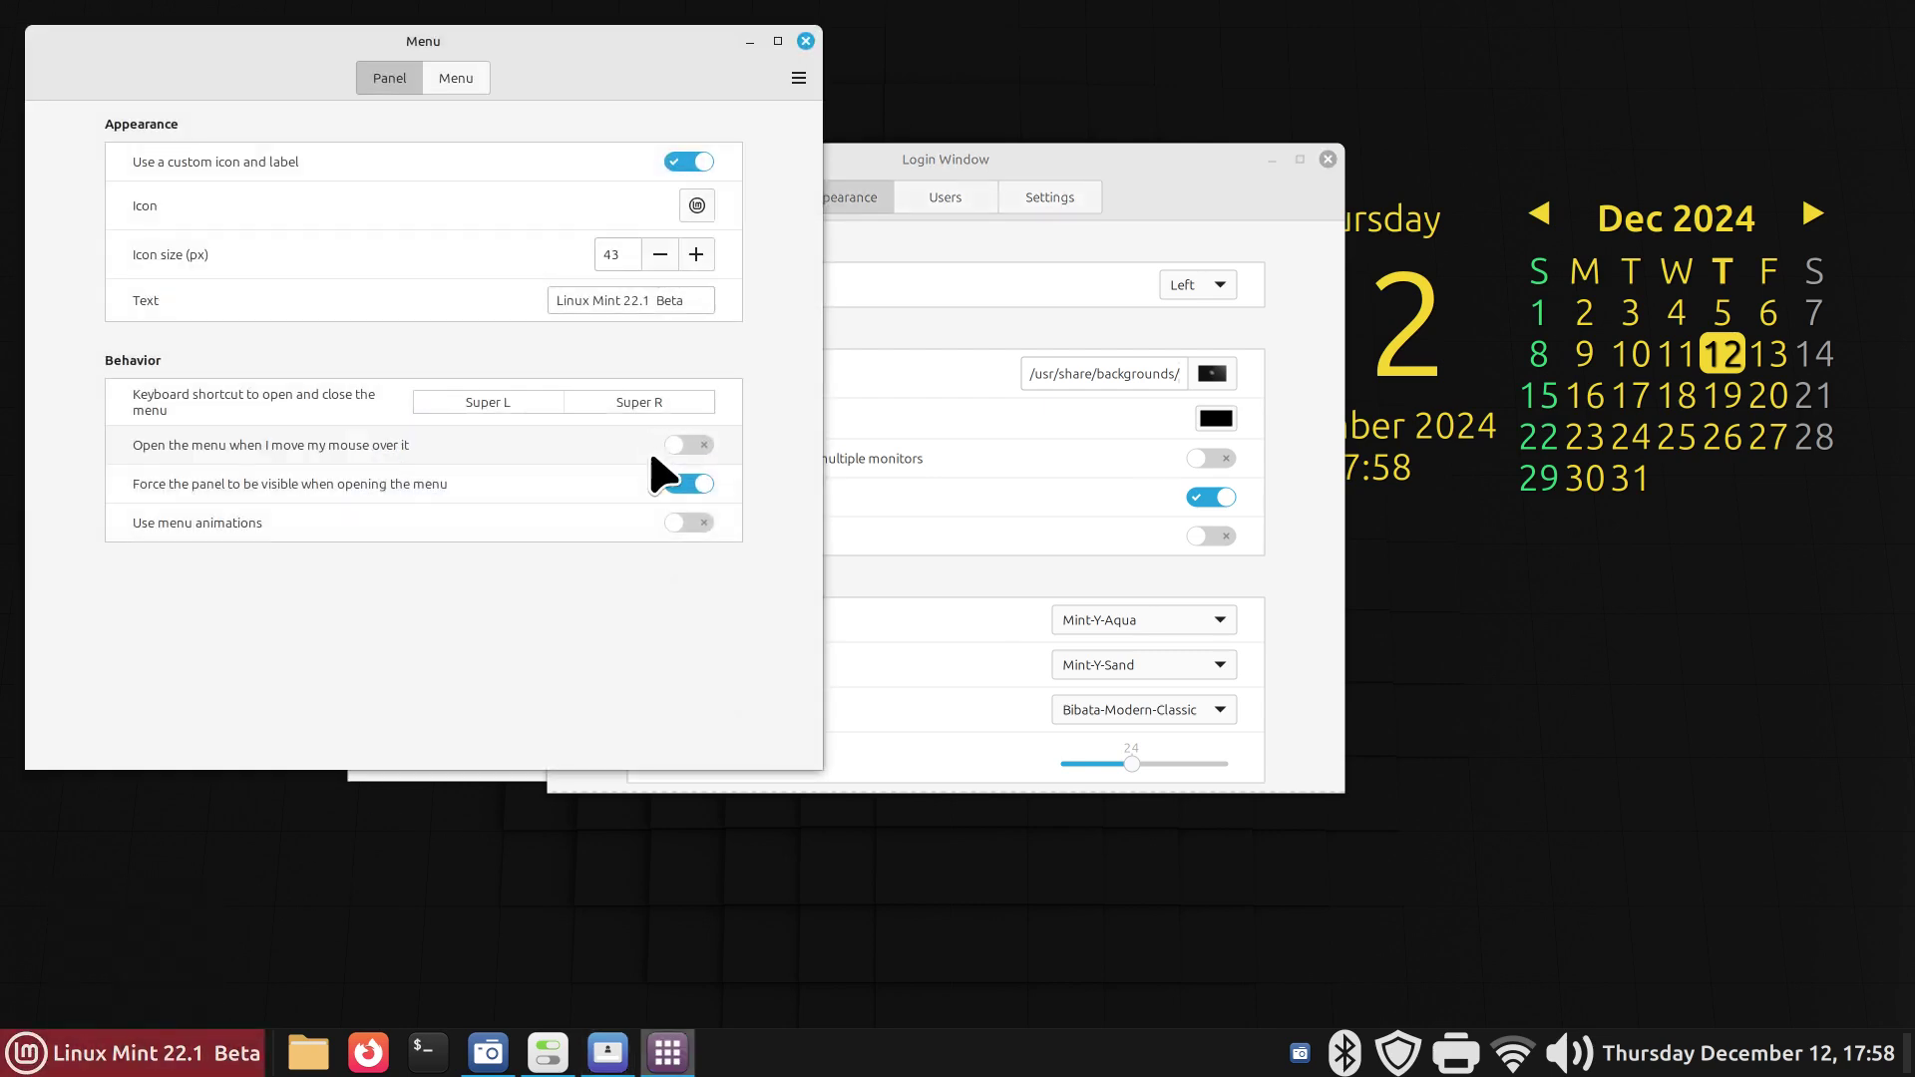
{"action": "left_click", "coordinate": [701, 204]}
{"action": "scroll", "coordinate": [684, 462], "scroll_direction": "down", "scroll_amount": 2}
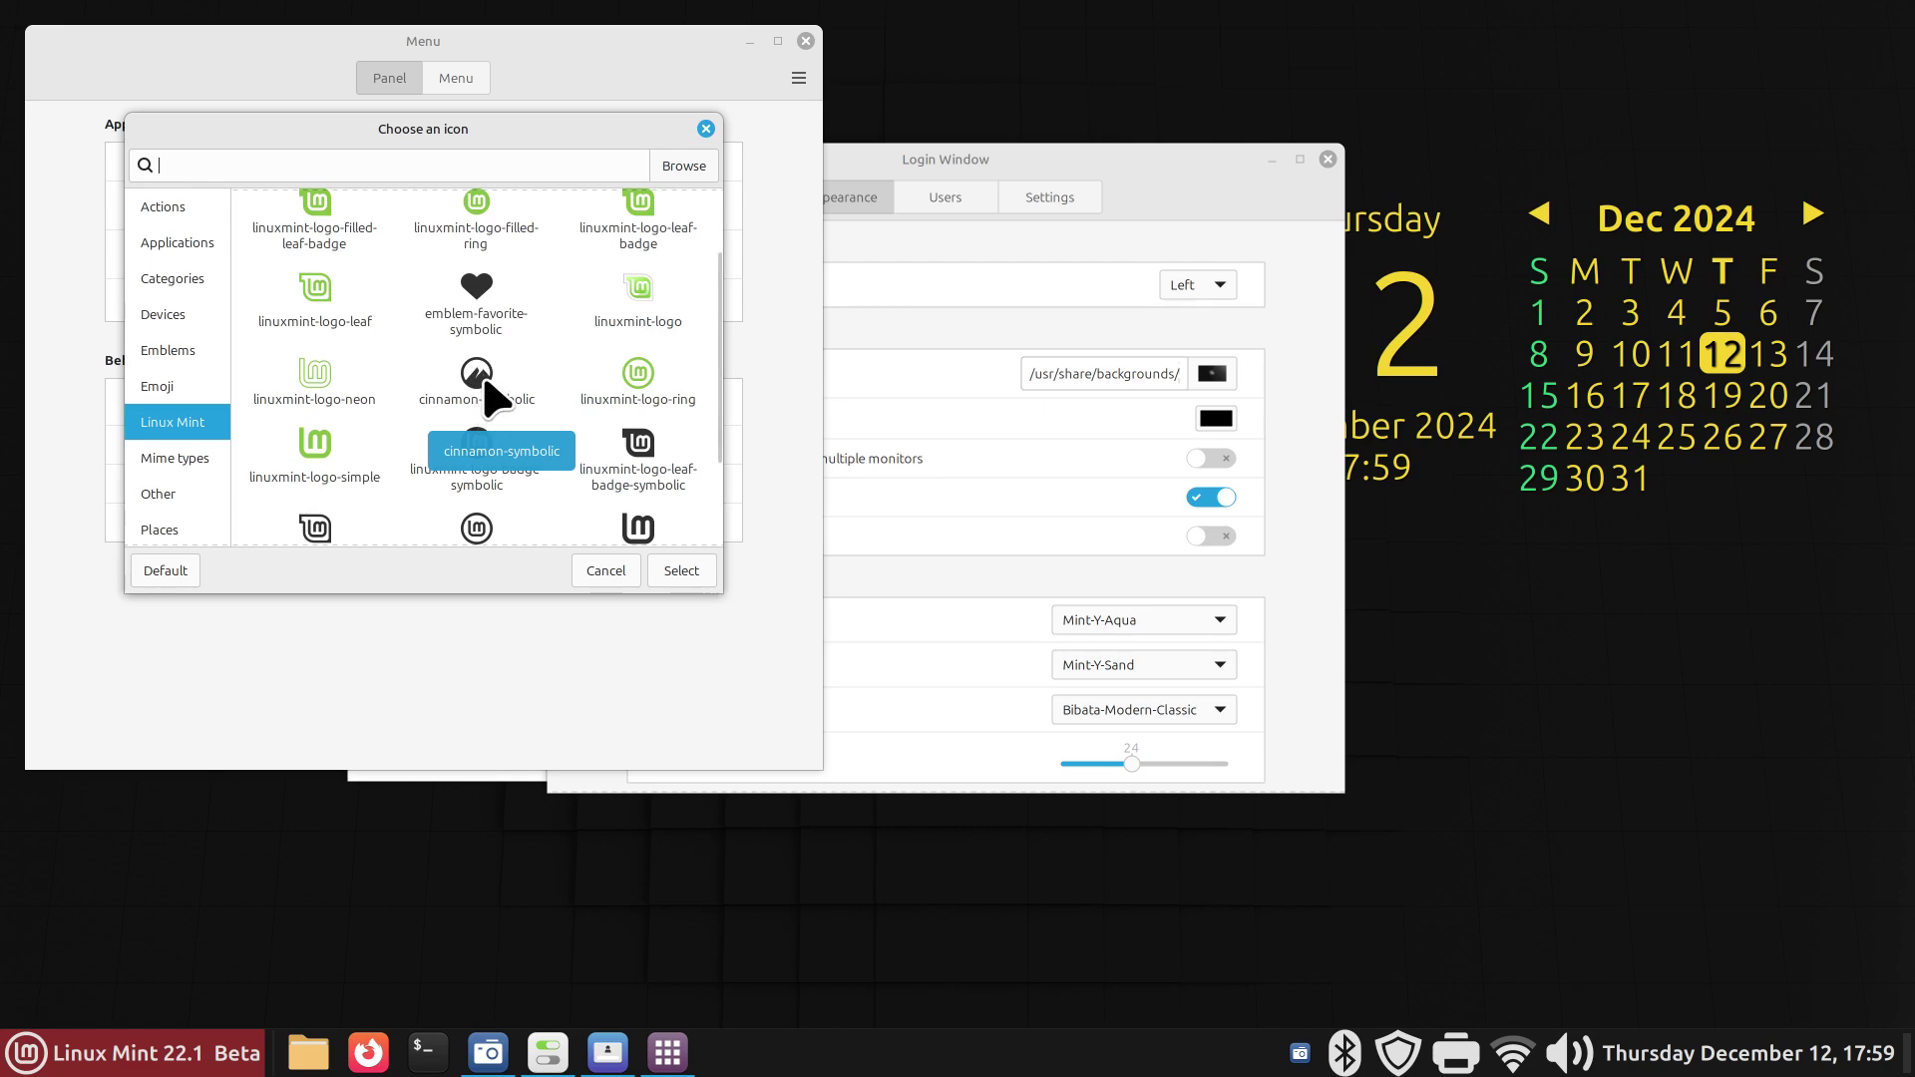
{"action": "left_click", "coordinate": [706, 129]}
- Close the menu applet settings, keep the login greeter alignment at Left, and close Login Window settings
{"action": "left_click", "coordinate": [806, 41]}
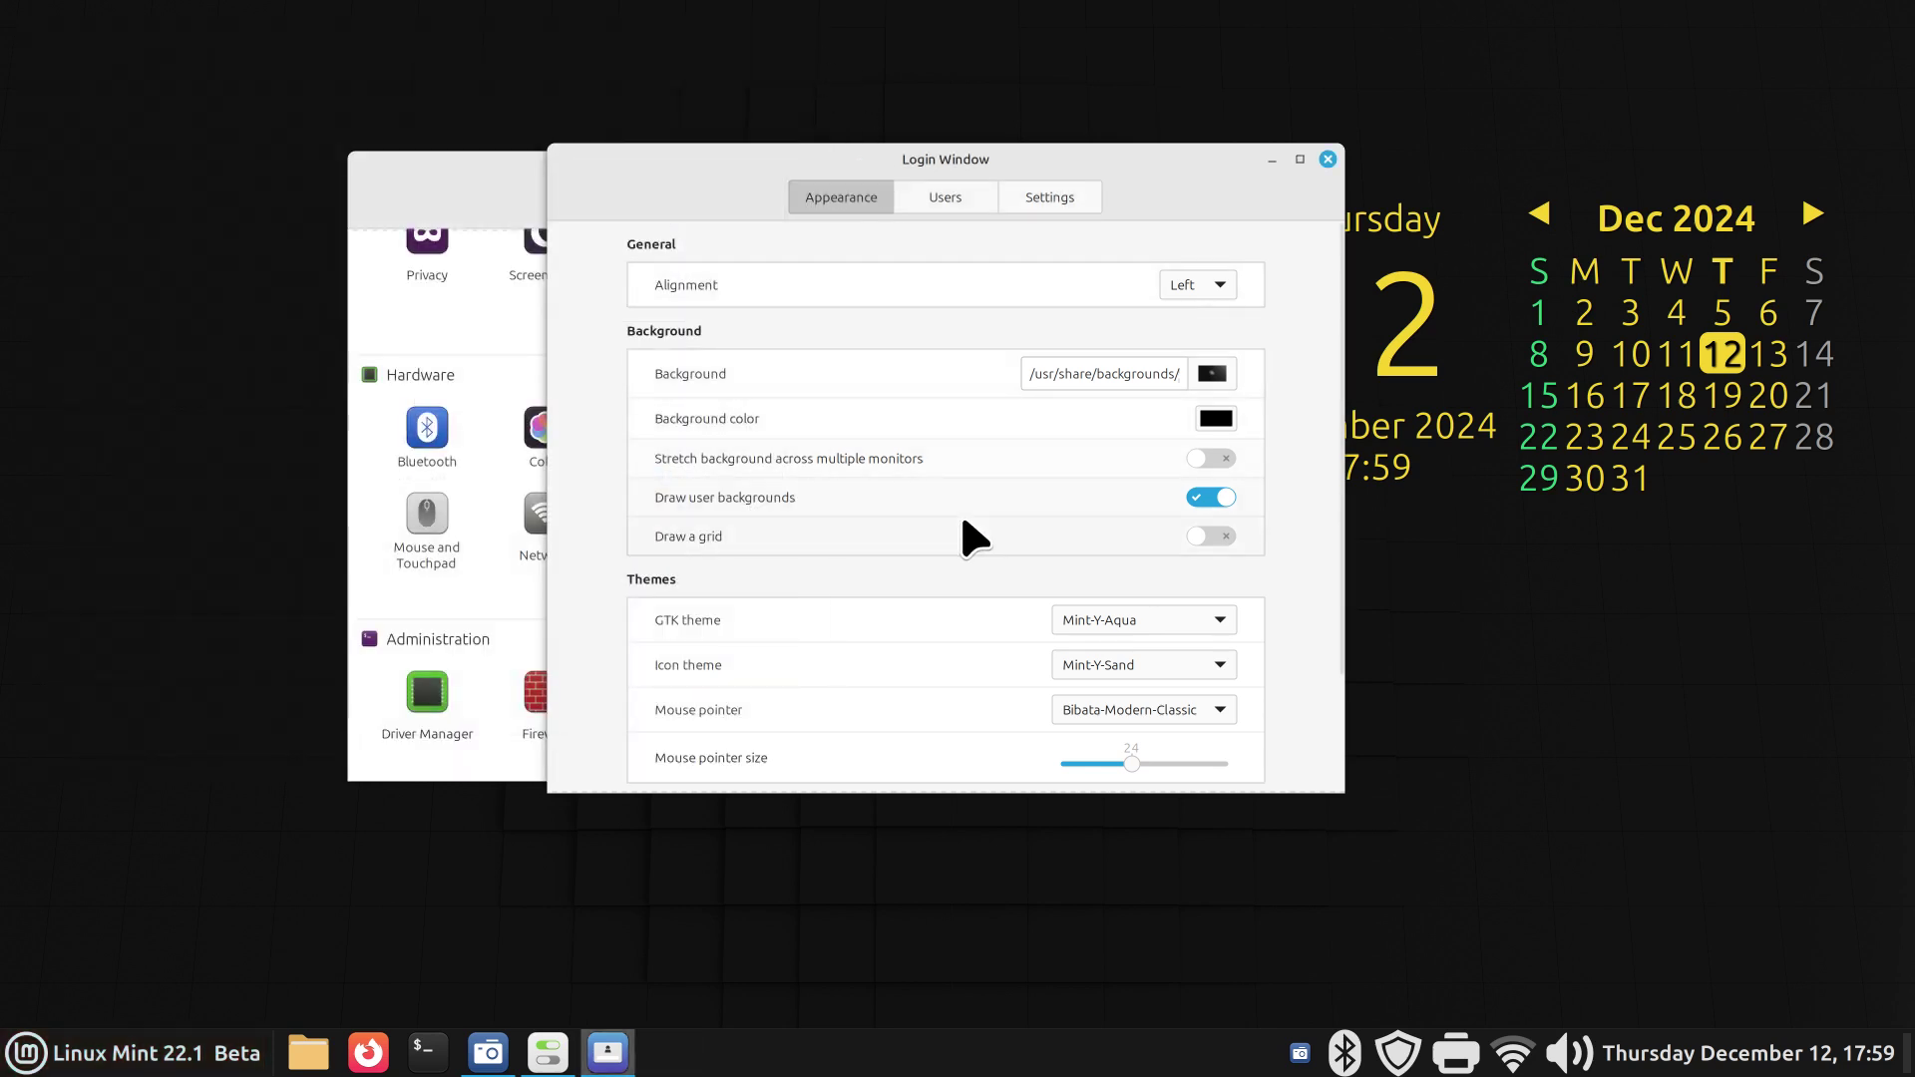
{"action": "left_click", "coordinate": [1208, 286]}
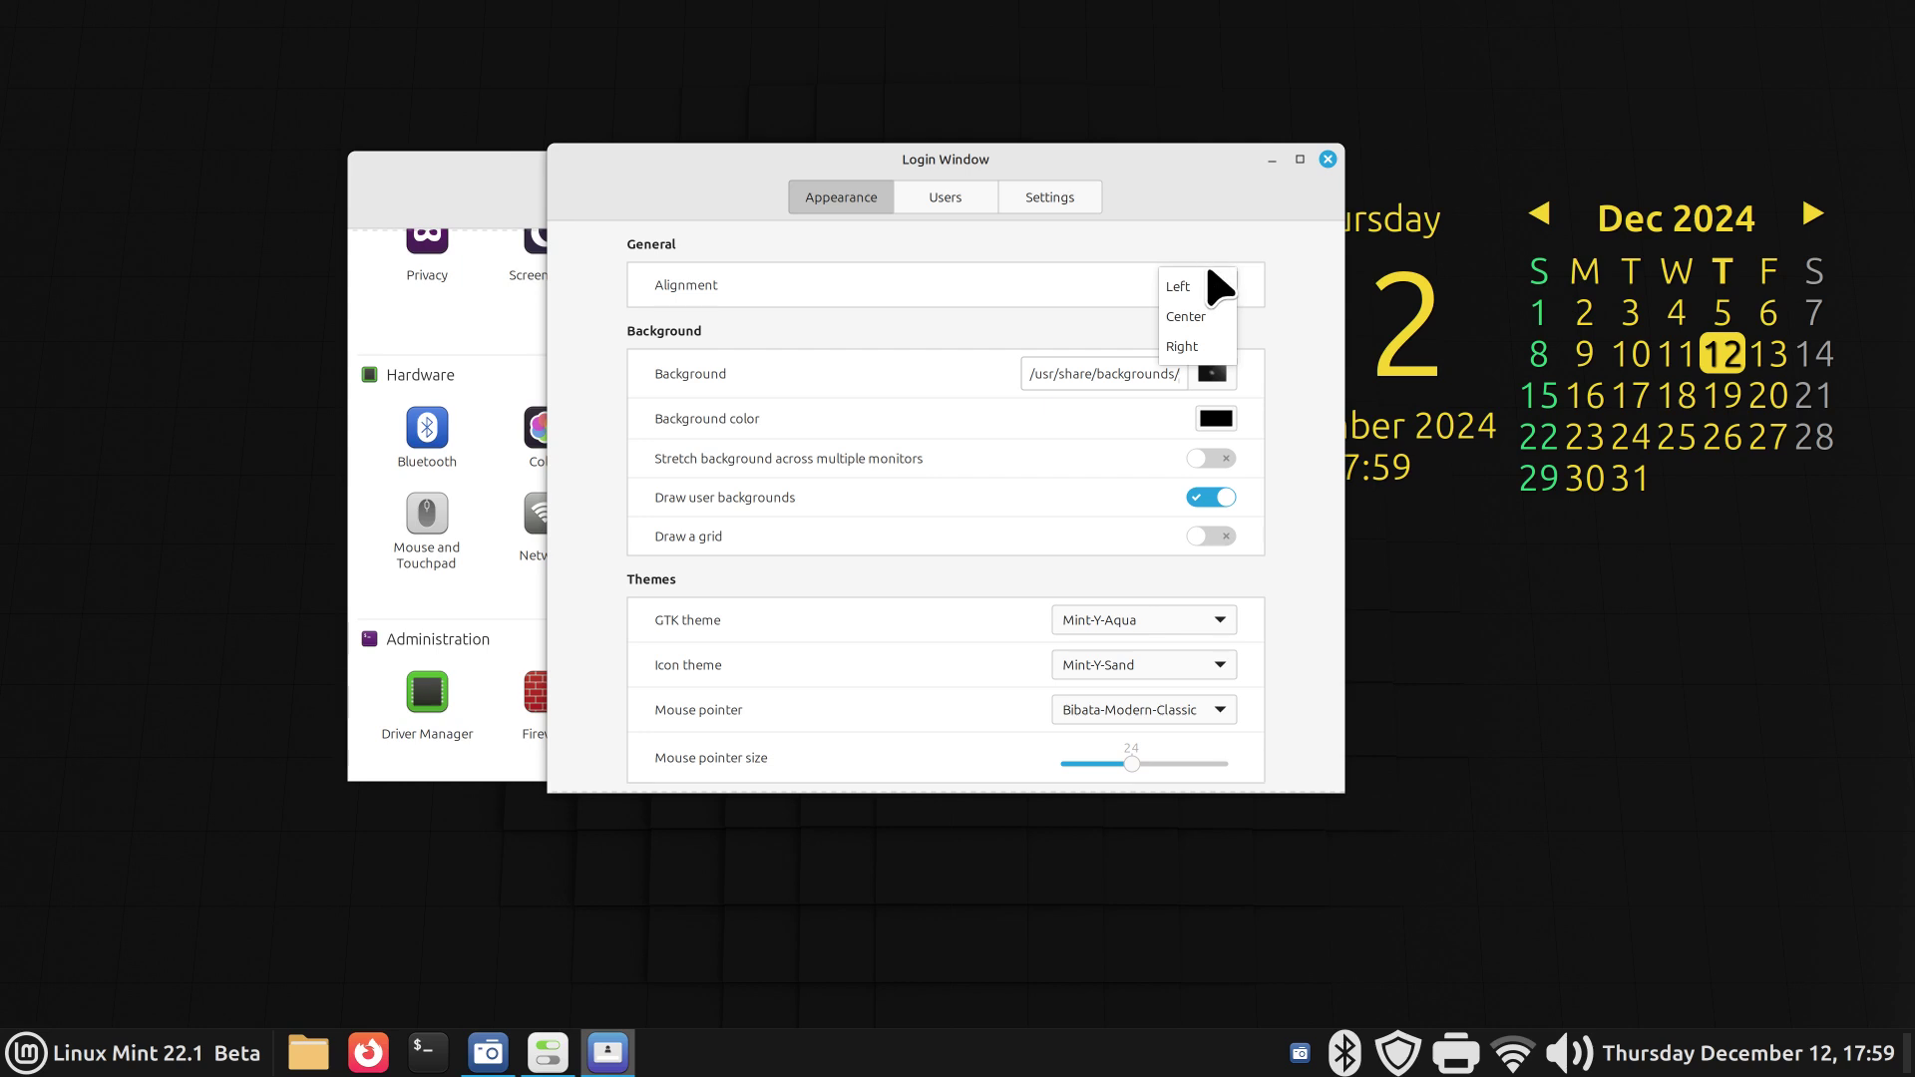
{"action": "left_click", "coordinate": [1212, 286]}
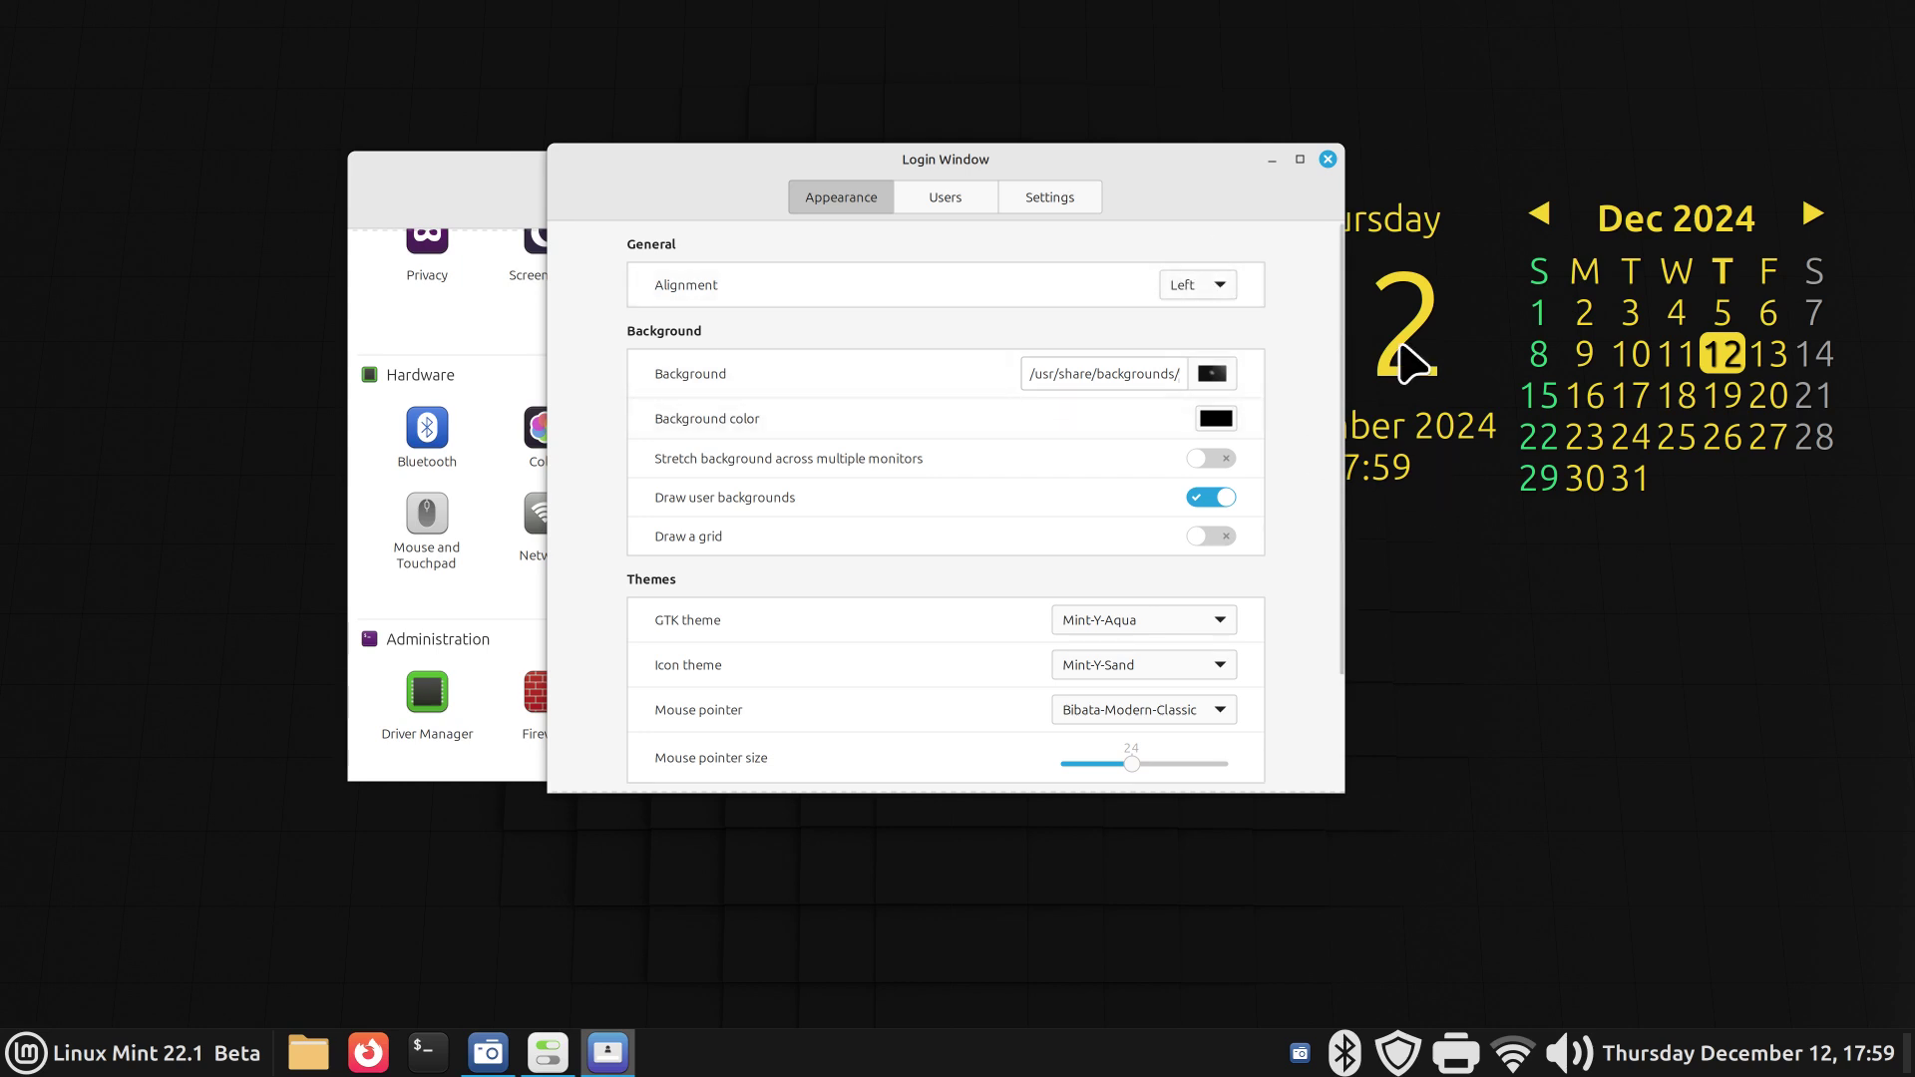
{"action": "left_click", "coordinate": [1327, 160]}
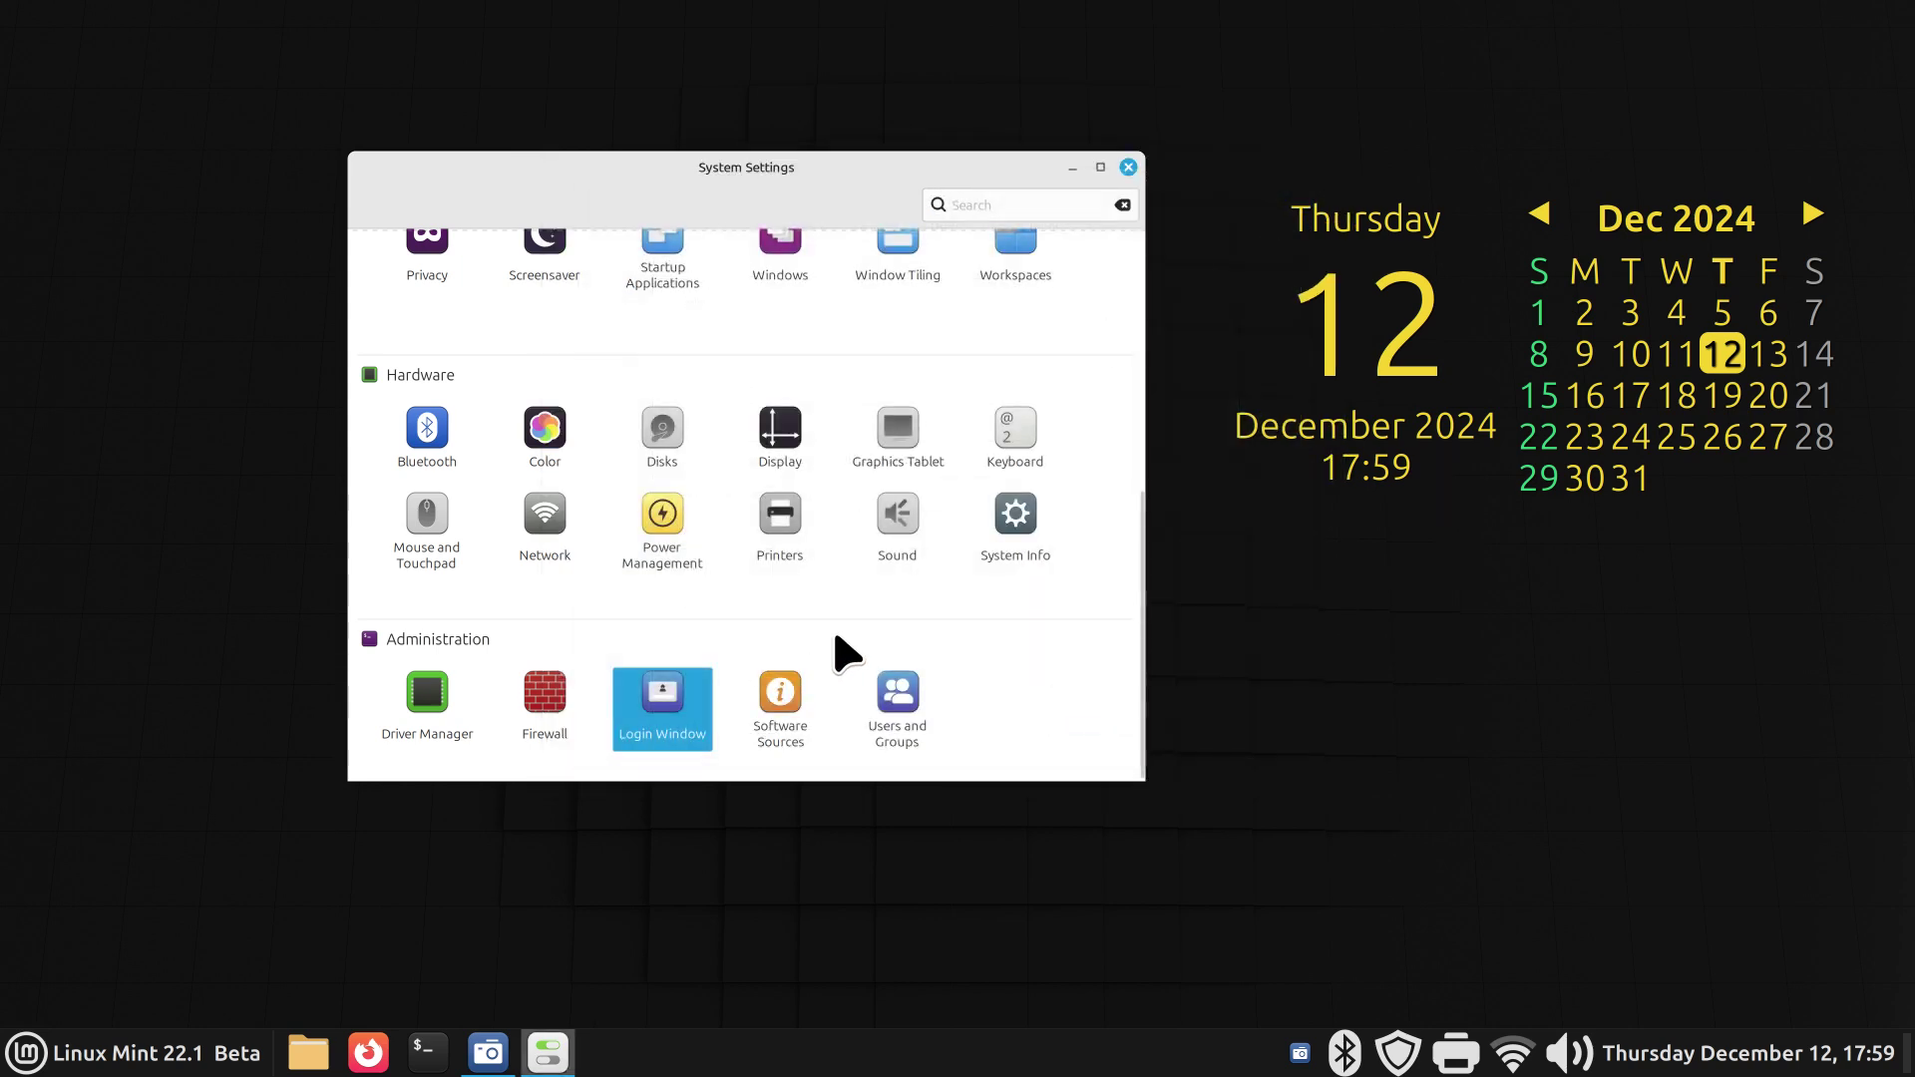
{"action": "left_click", "coordinate": [788, 702]}
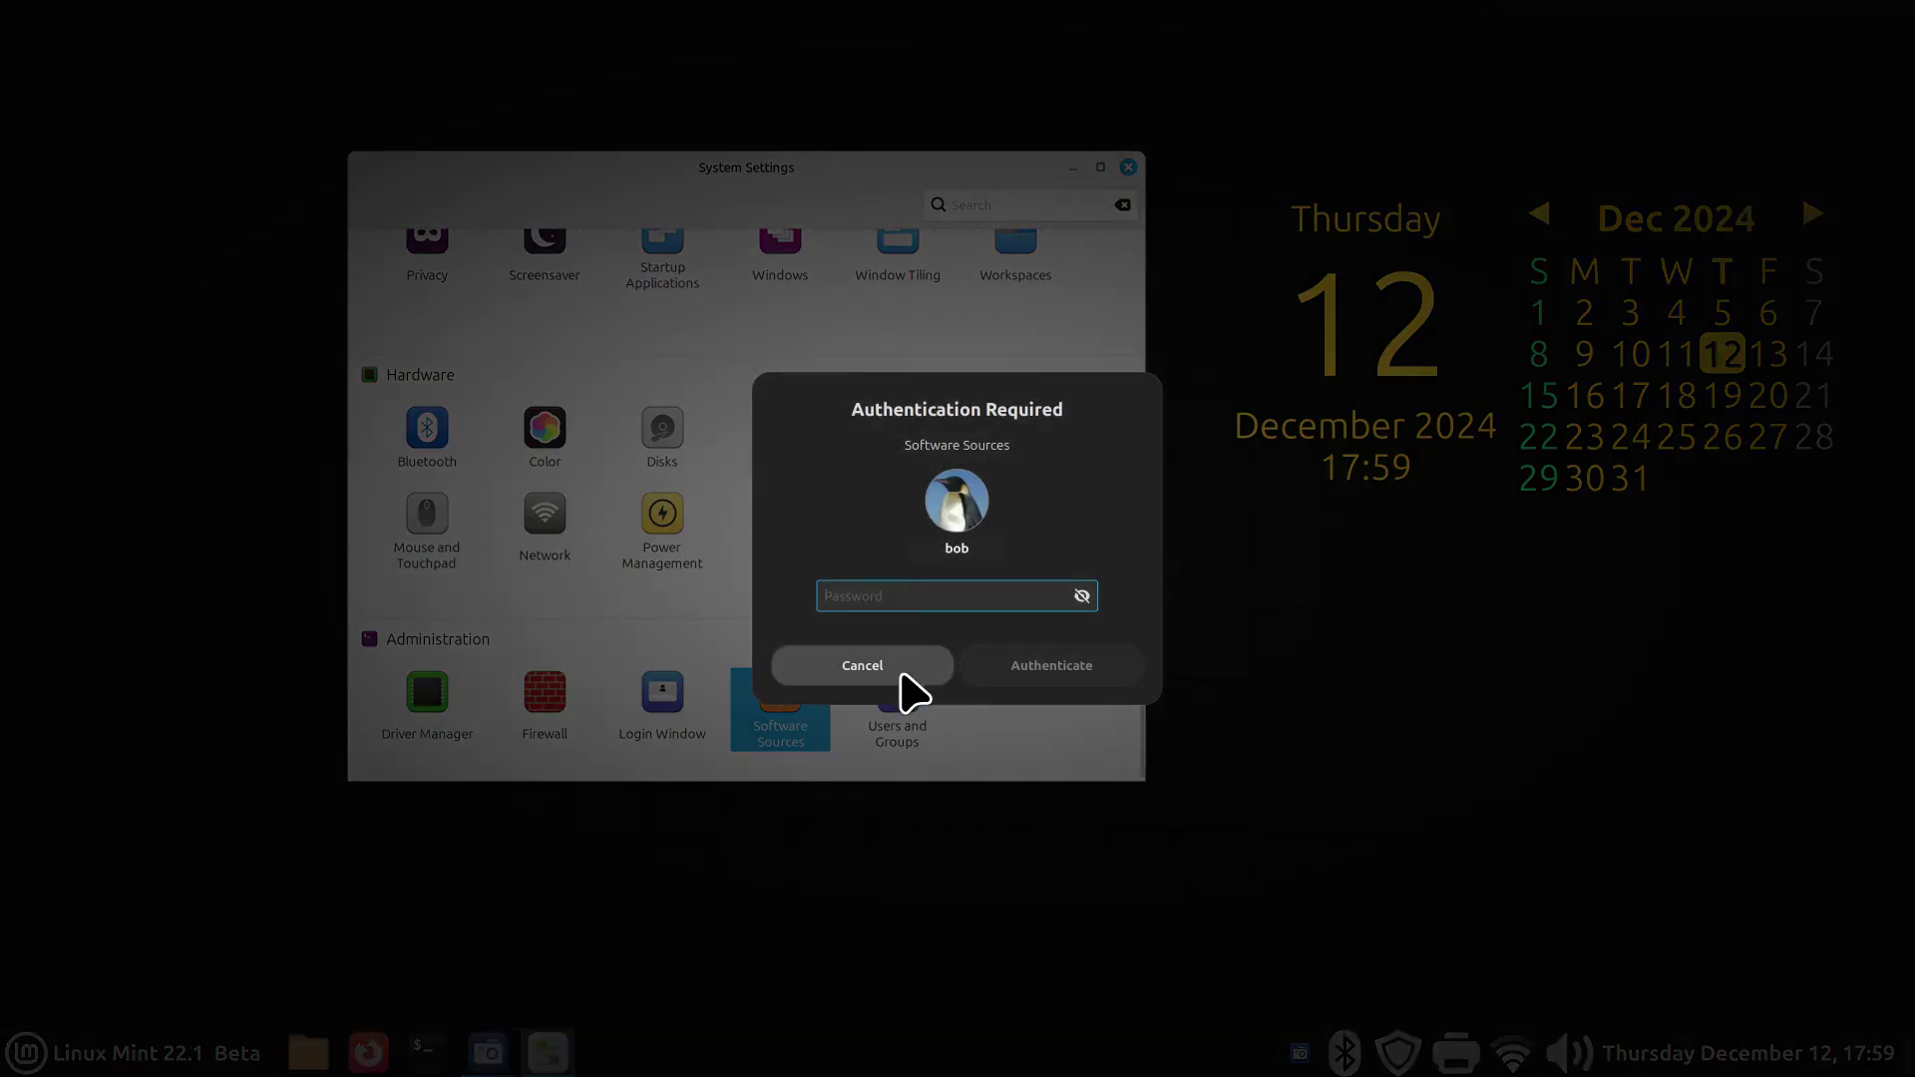
{"action": "type", "text": "●●●●●"}
{"action": "key", "text": "Return"}
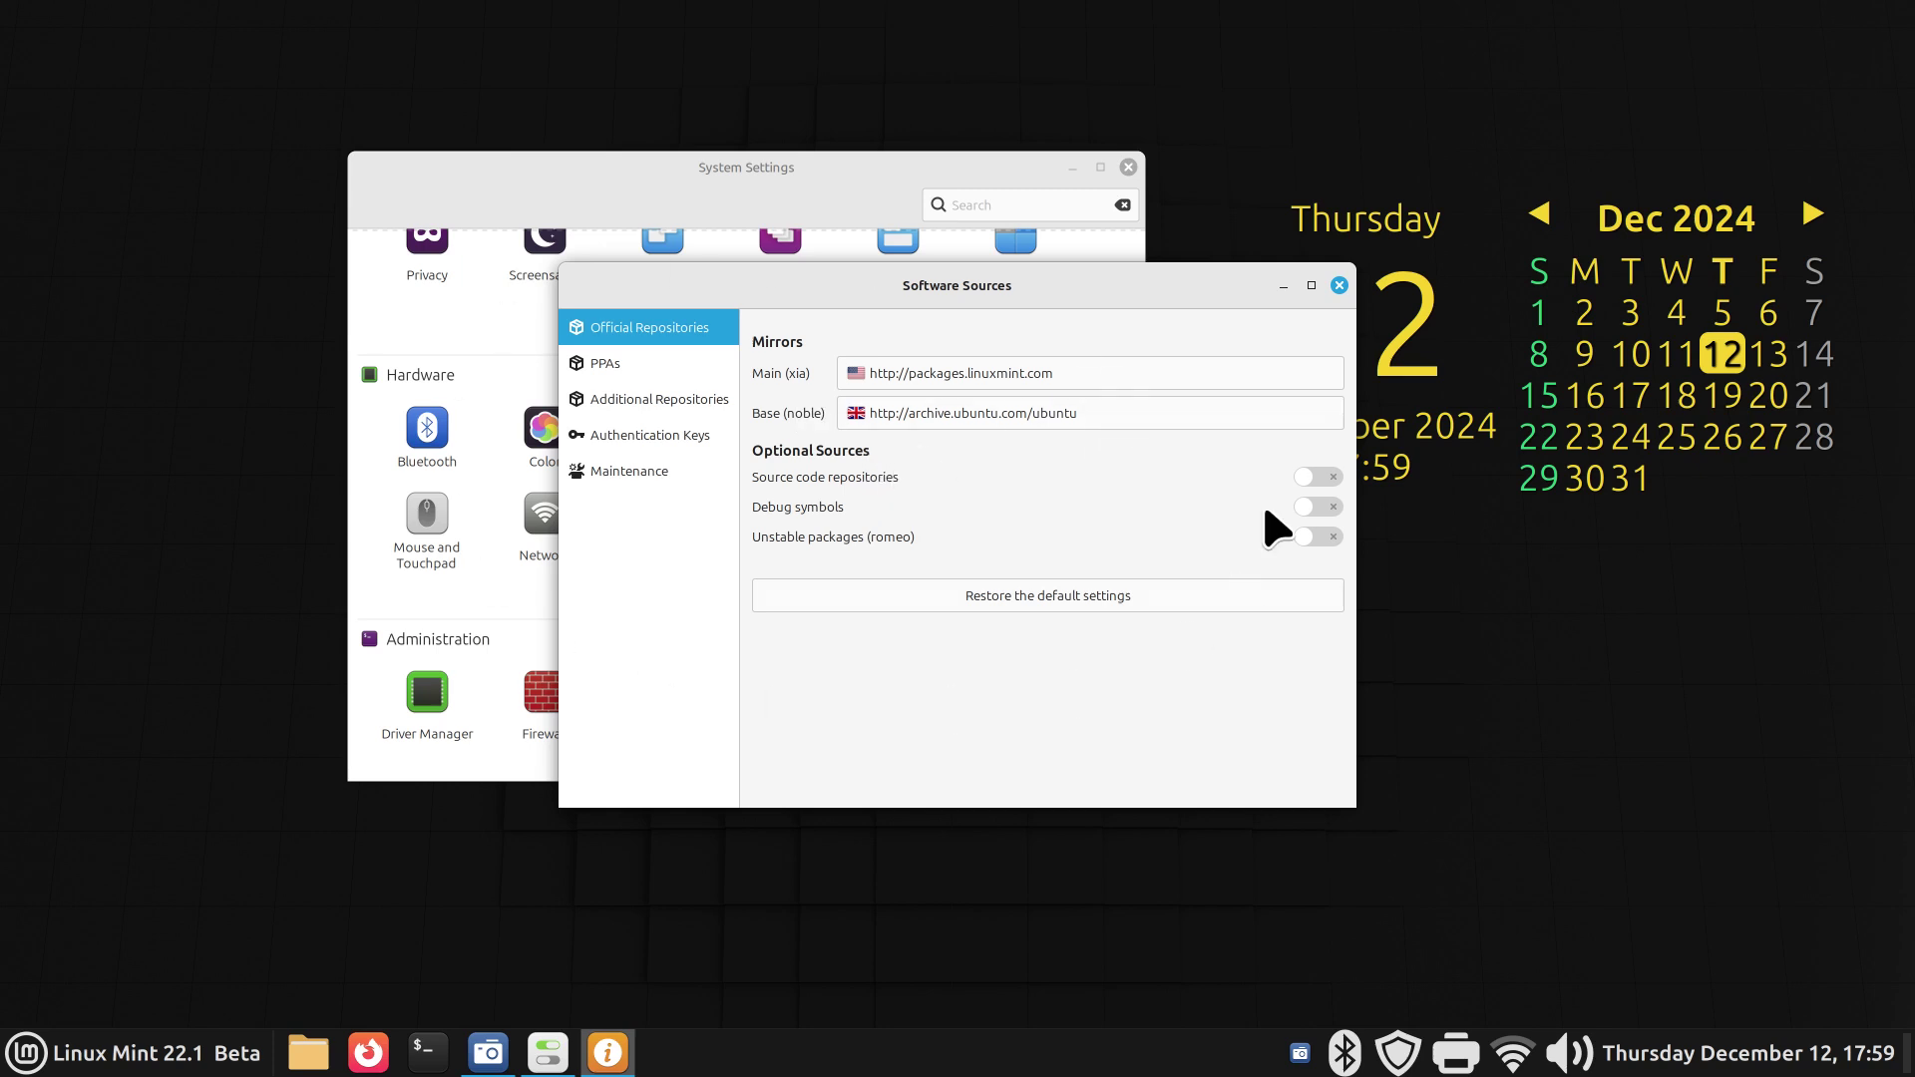
{"action": "left_click", "coordinate": [1339, 286]}
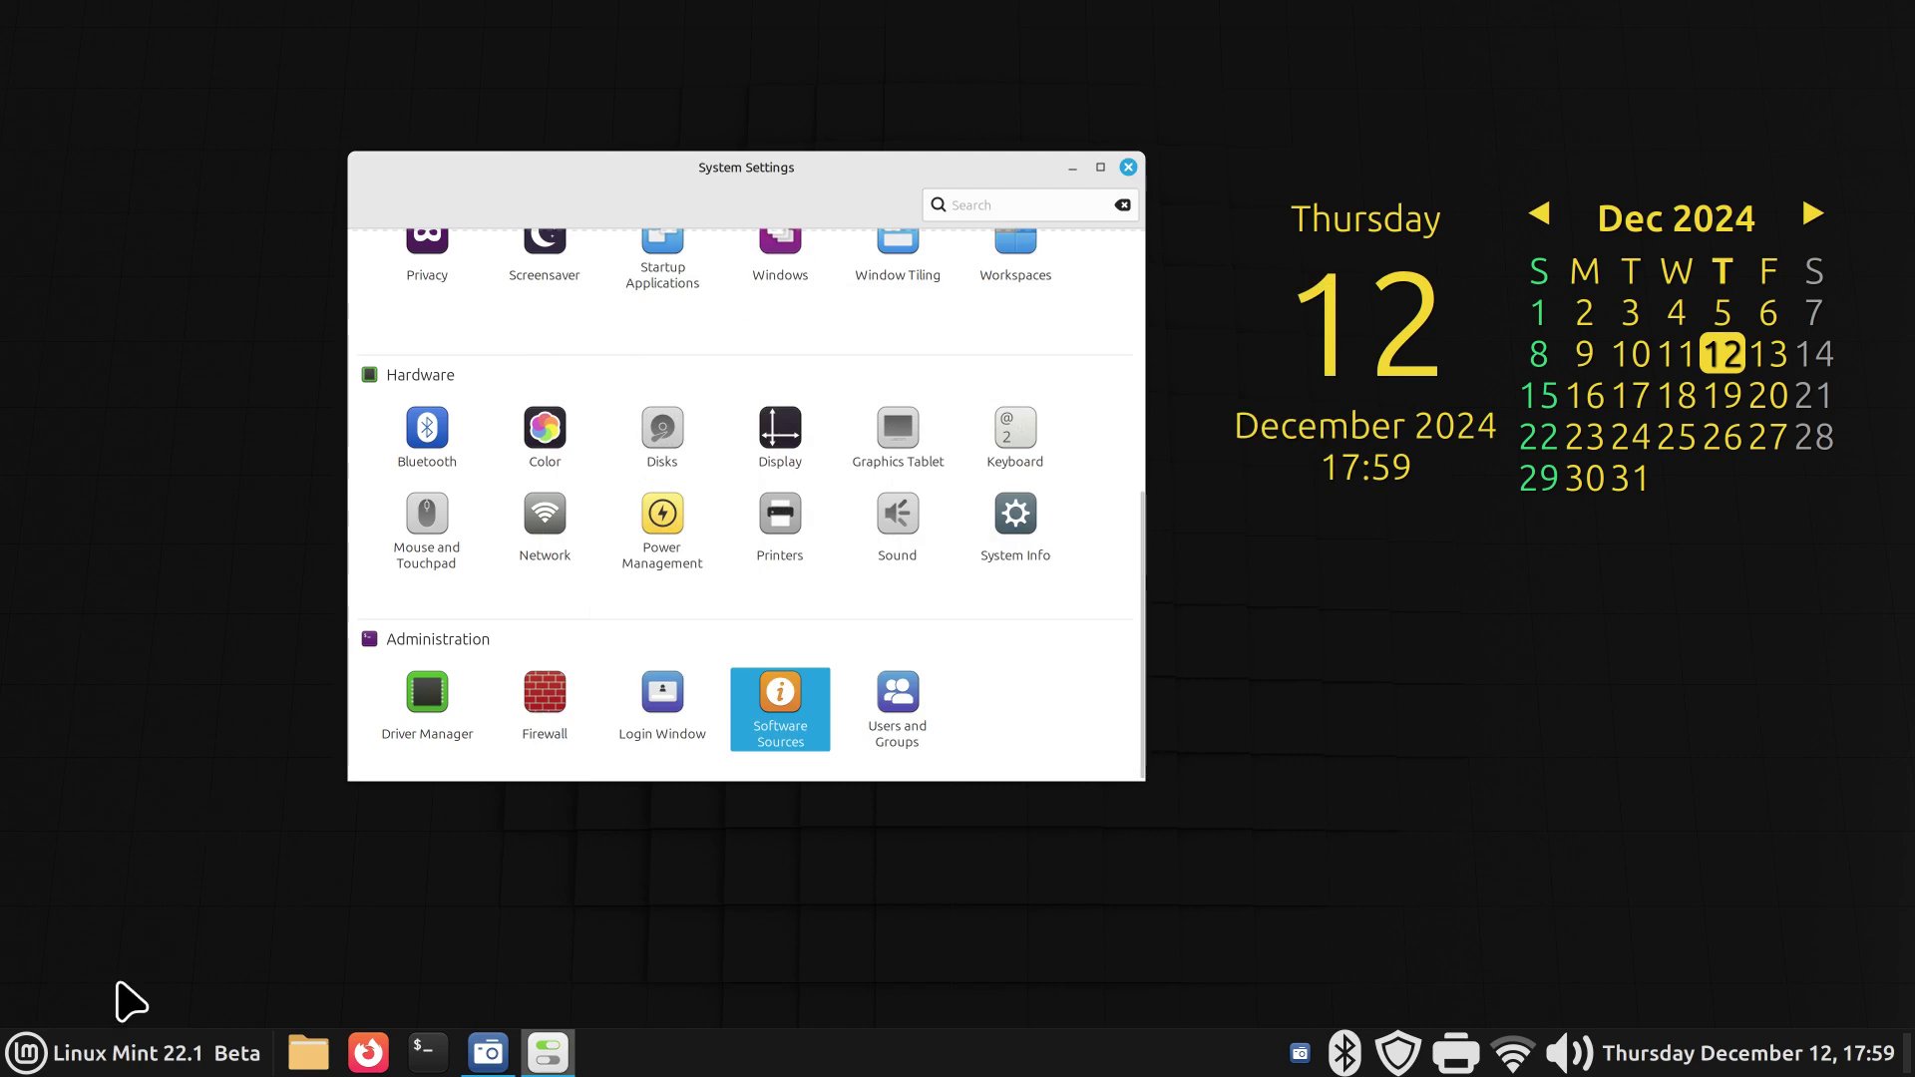
- Launch Software Manager from the Mint menu and check its version in the About dialog
{"action": "left_click", "coordinate": [26, 1052]}
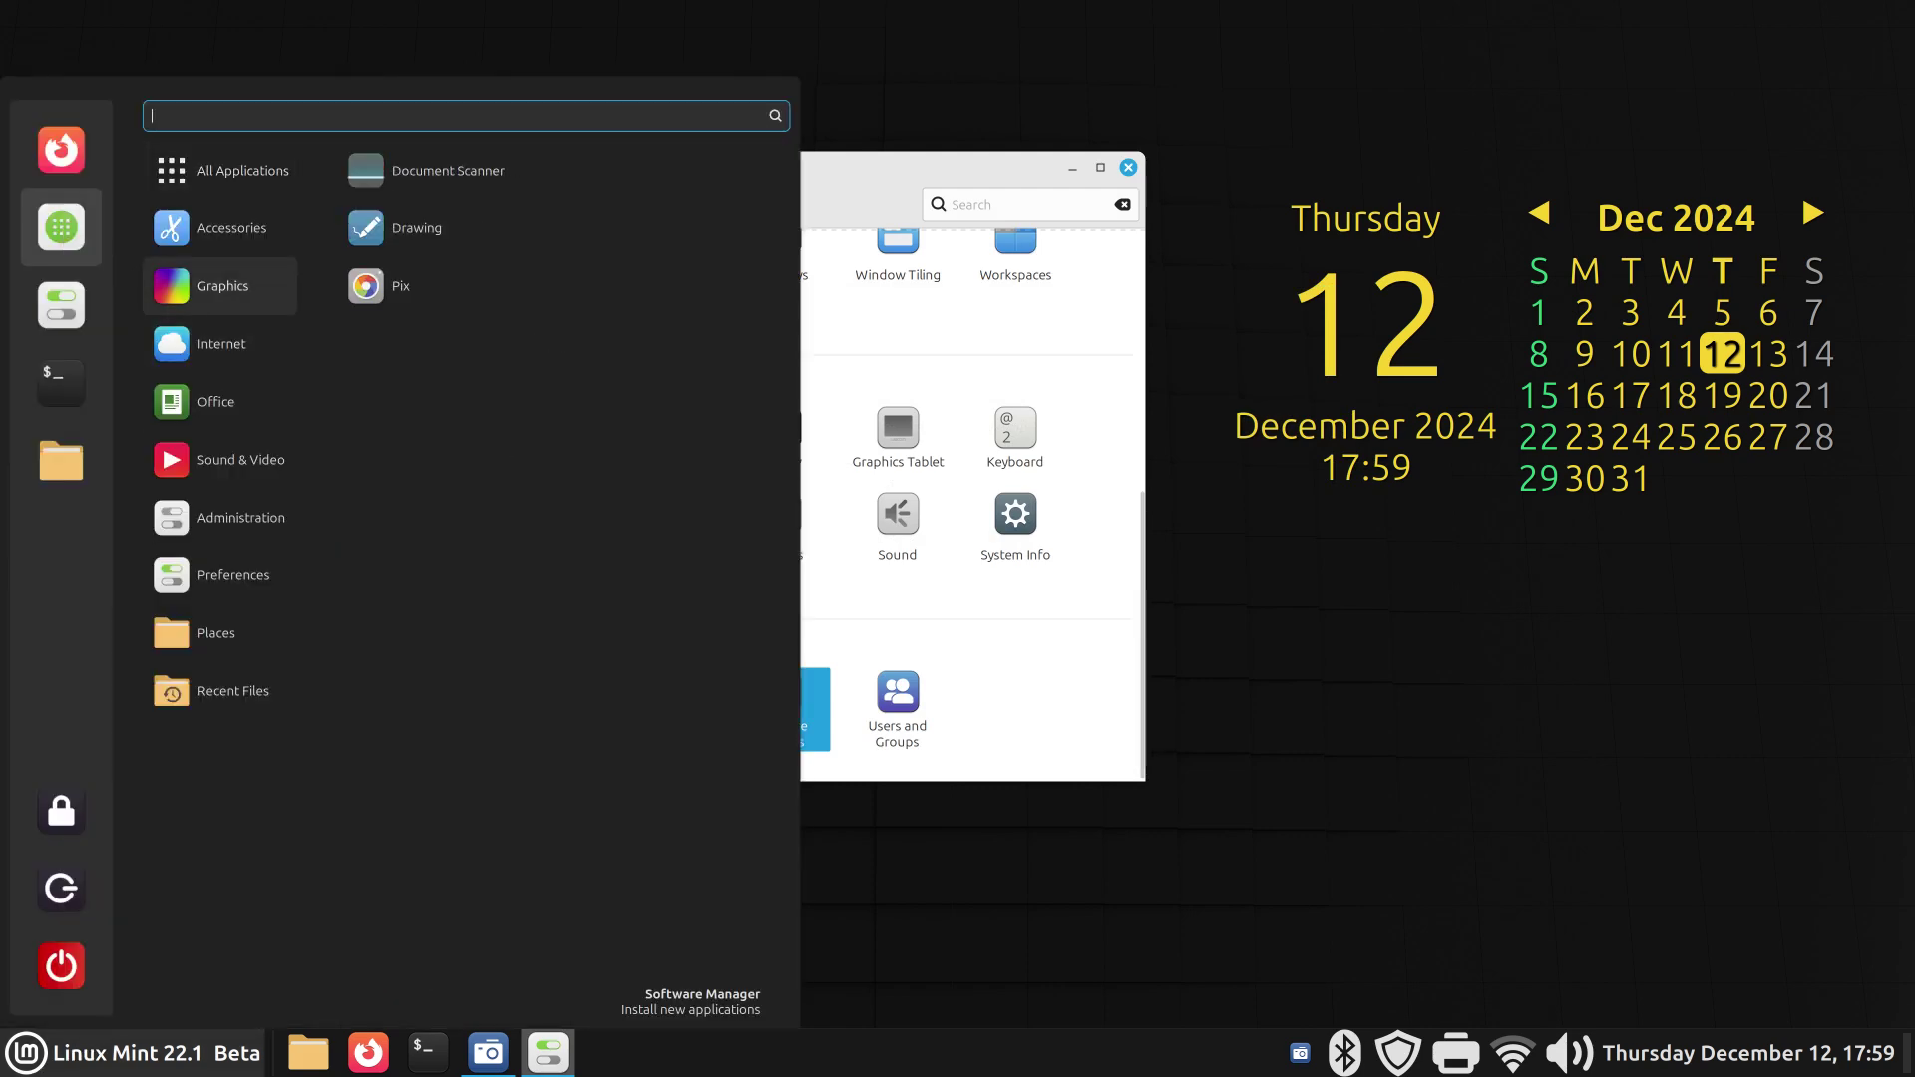
{"action": "left_click", "coordinate": [62, 230]}
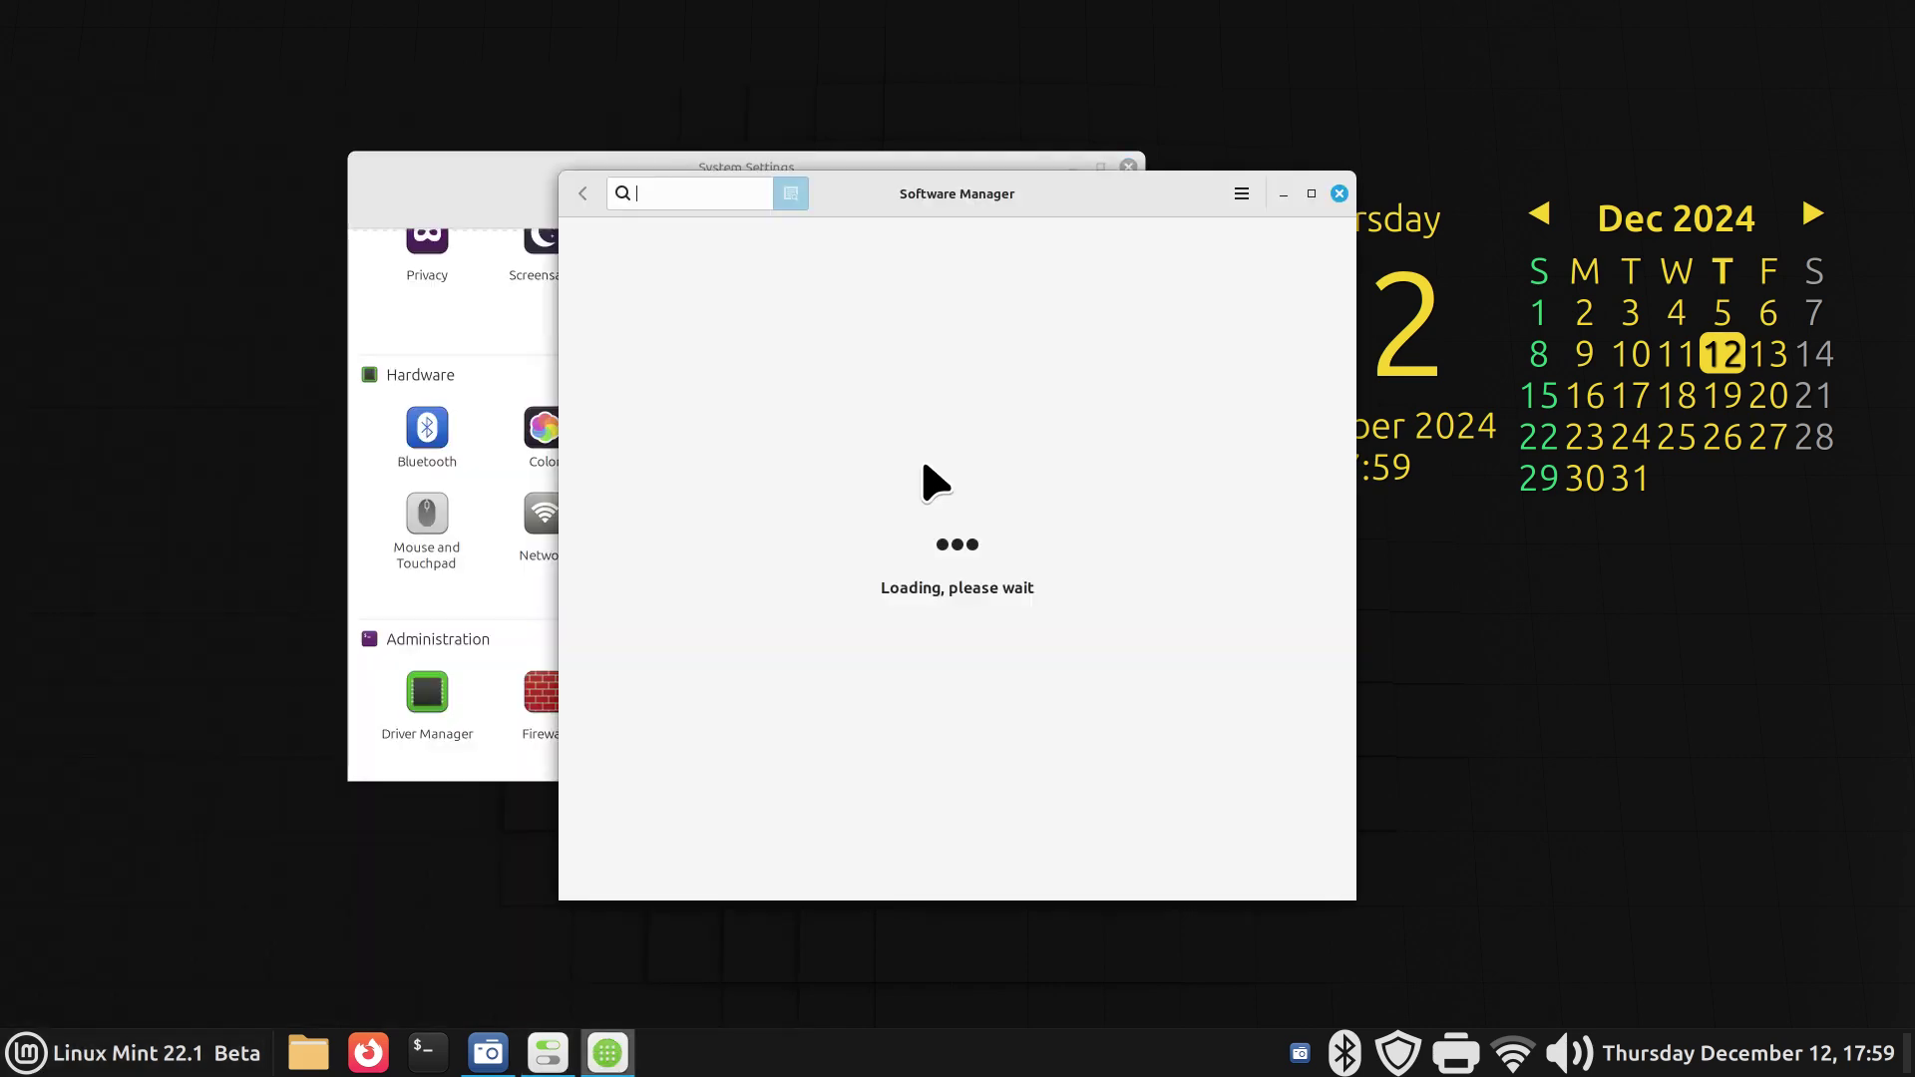
{"action": "left_click", "coordinate": [1242, 194]}
{"action": "left_click", "coordinate": [1292, 326]}
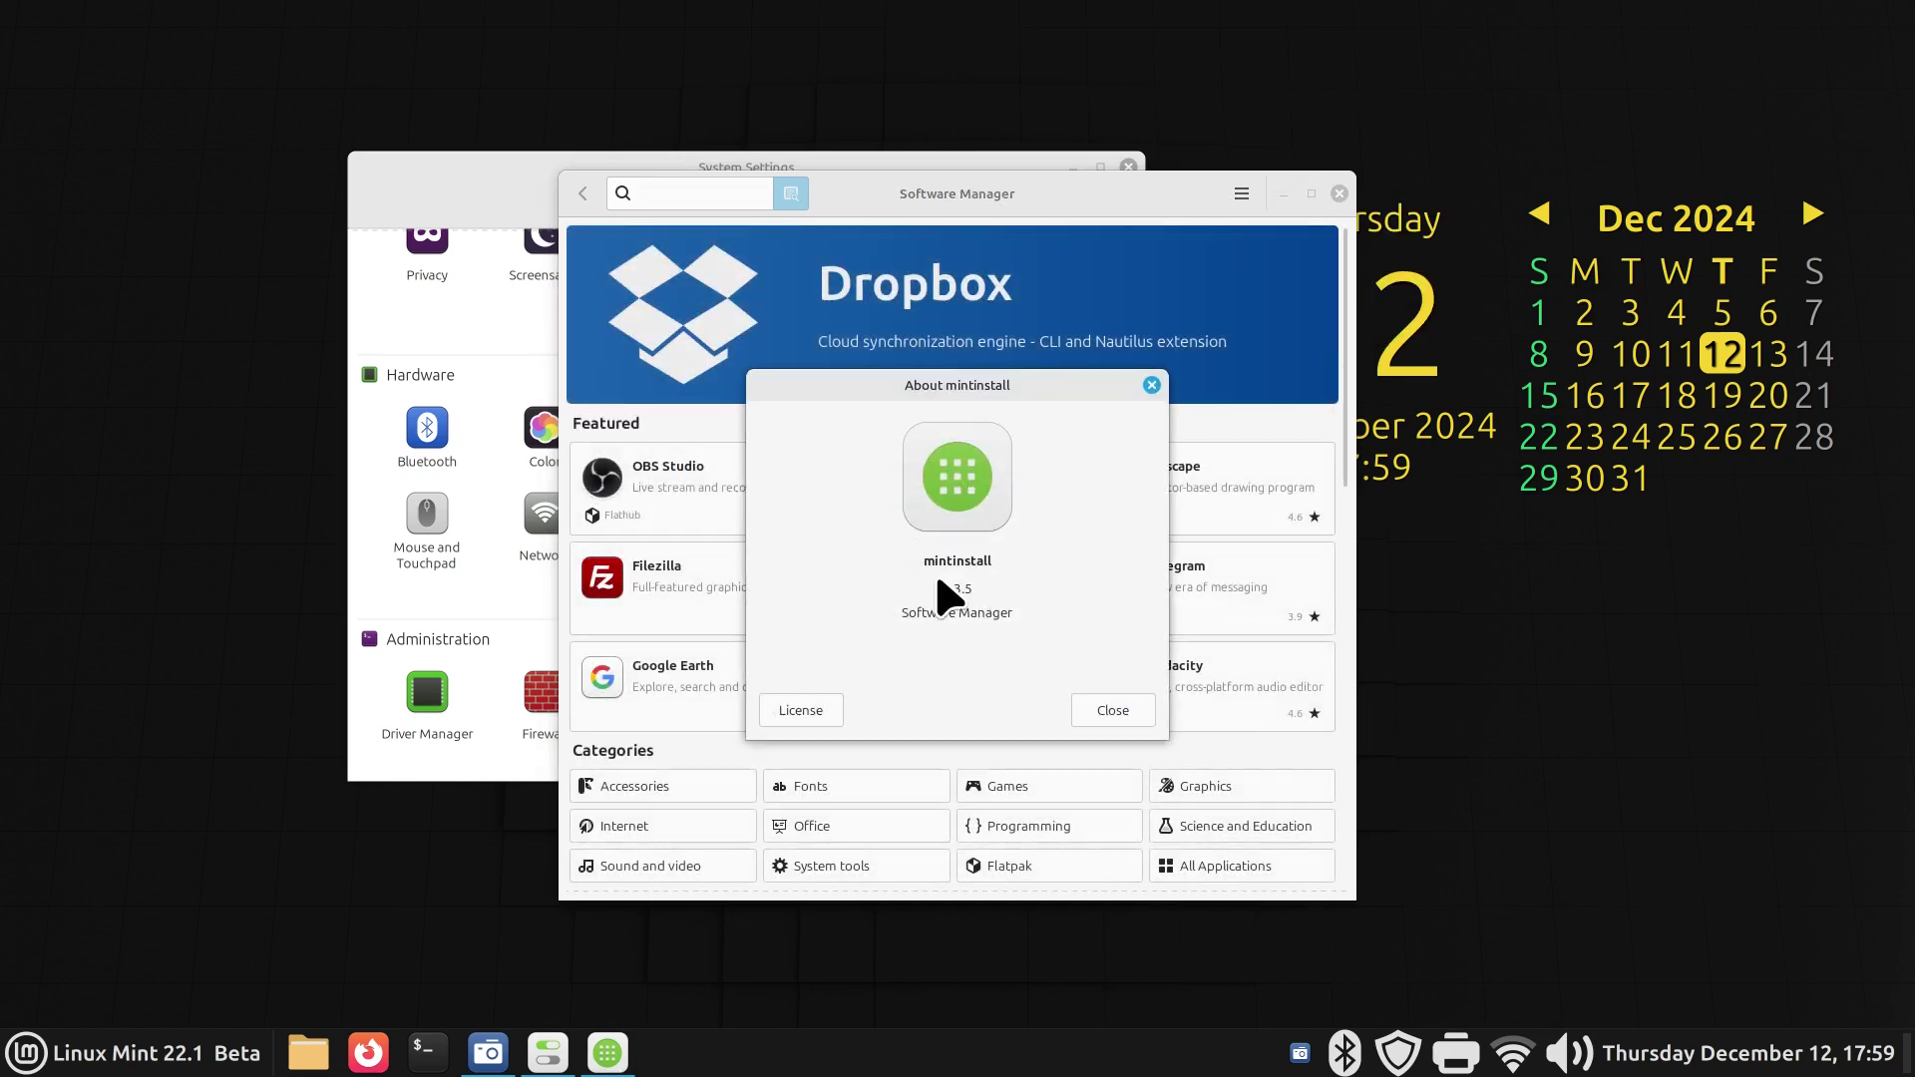
{"action": "left_click_drag", "start_coordinate": [924, 559], "coordinate": [1039, 612]}
{"action": "mouse_move", "coordinate": [889, 598]}
{"action": "left_mouse_down"}
{"action": "mouse_move", "coordinate": [999, 589]}
{"action": "mouse_move", "coordinate": [883, 613]}
{"action": "left_mouse_up"}
{"action": "left_click", "coordinate": [1115, 715]}
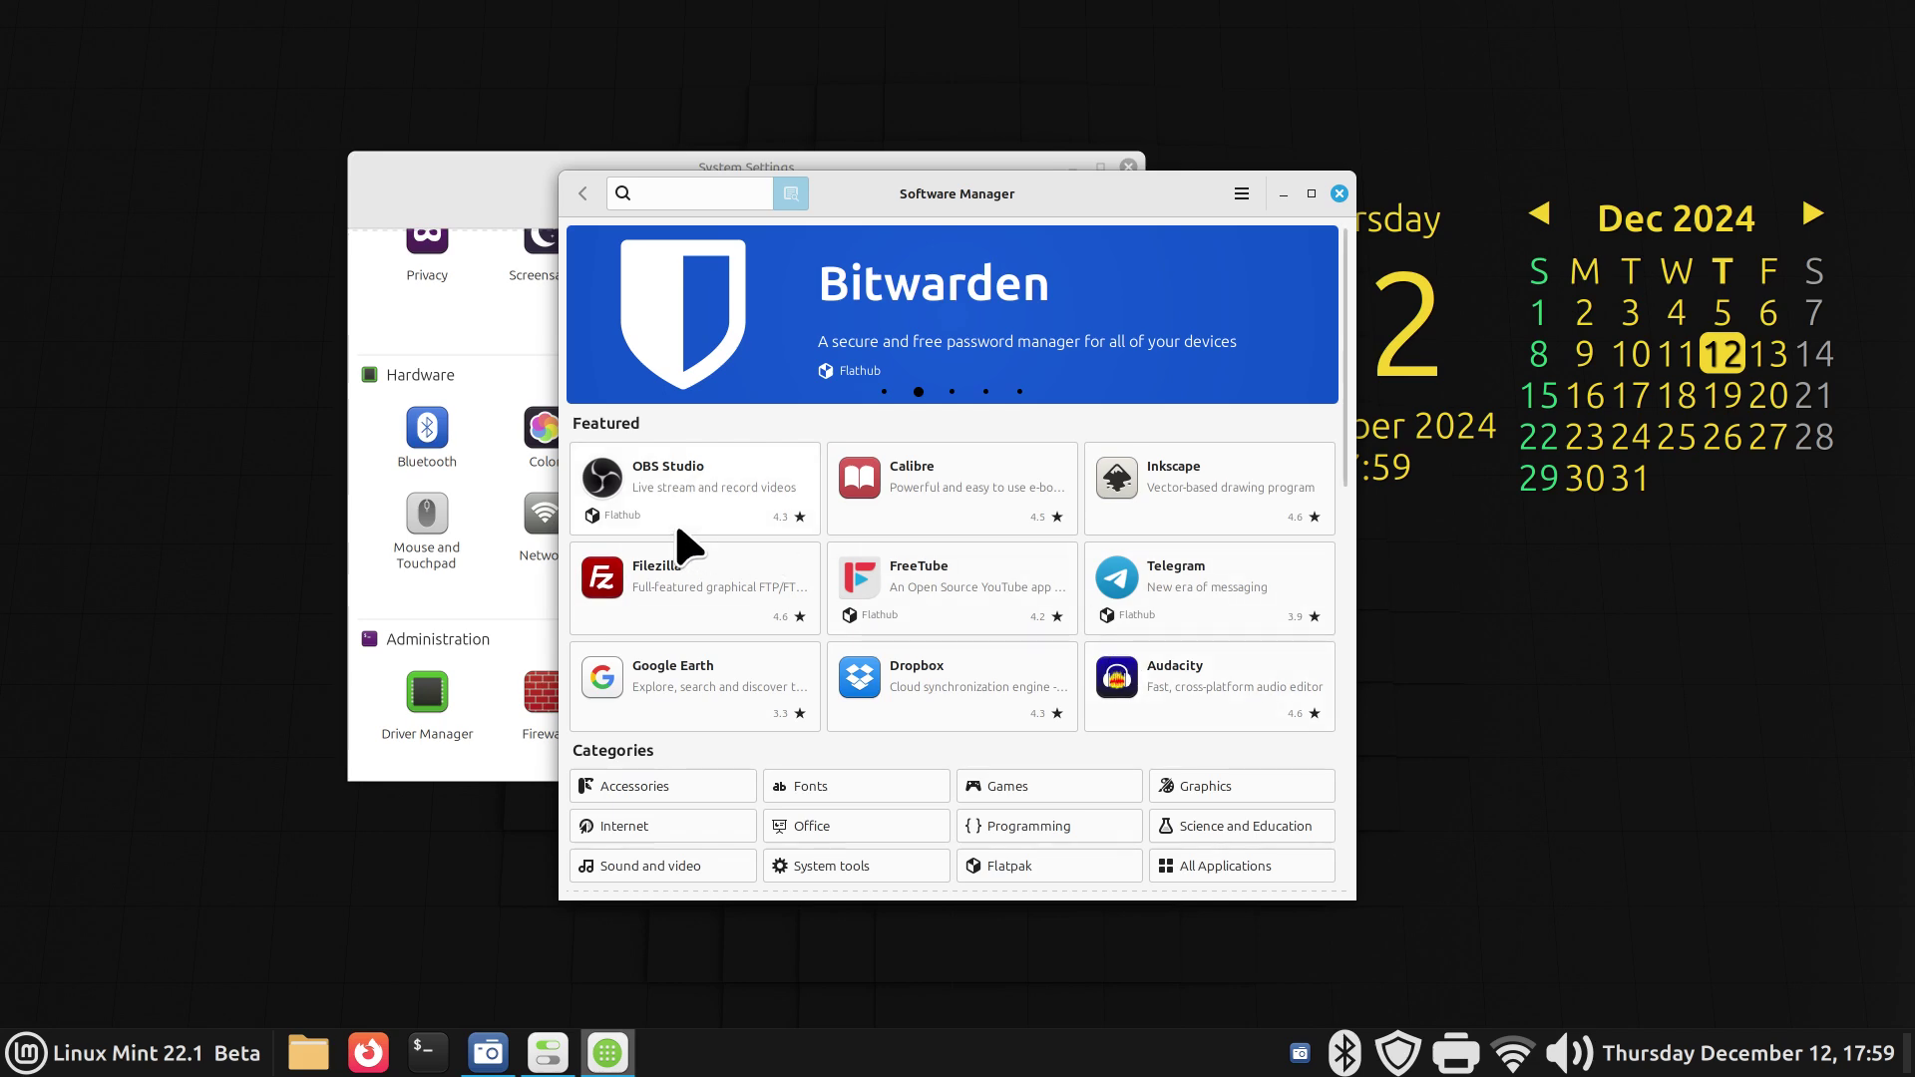
- Open the OBS Studio details page (30.2.3, Flathub), then open and close Driver Manager
{"action": "left_click", "coordinate": [670, 469]}
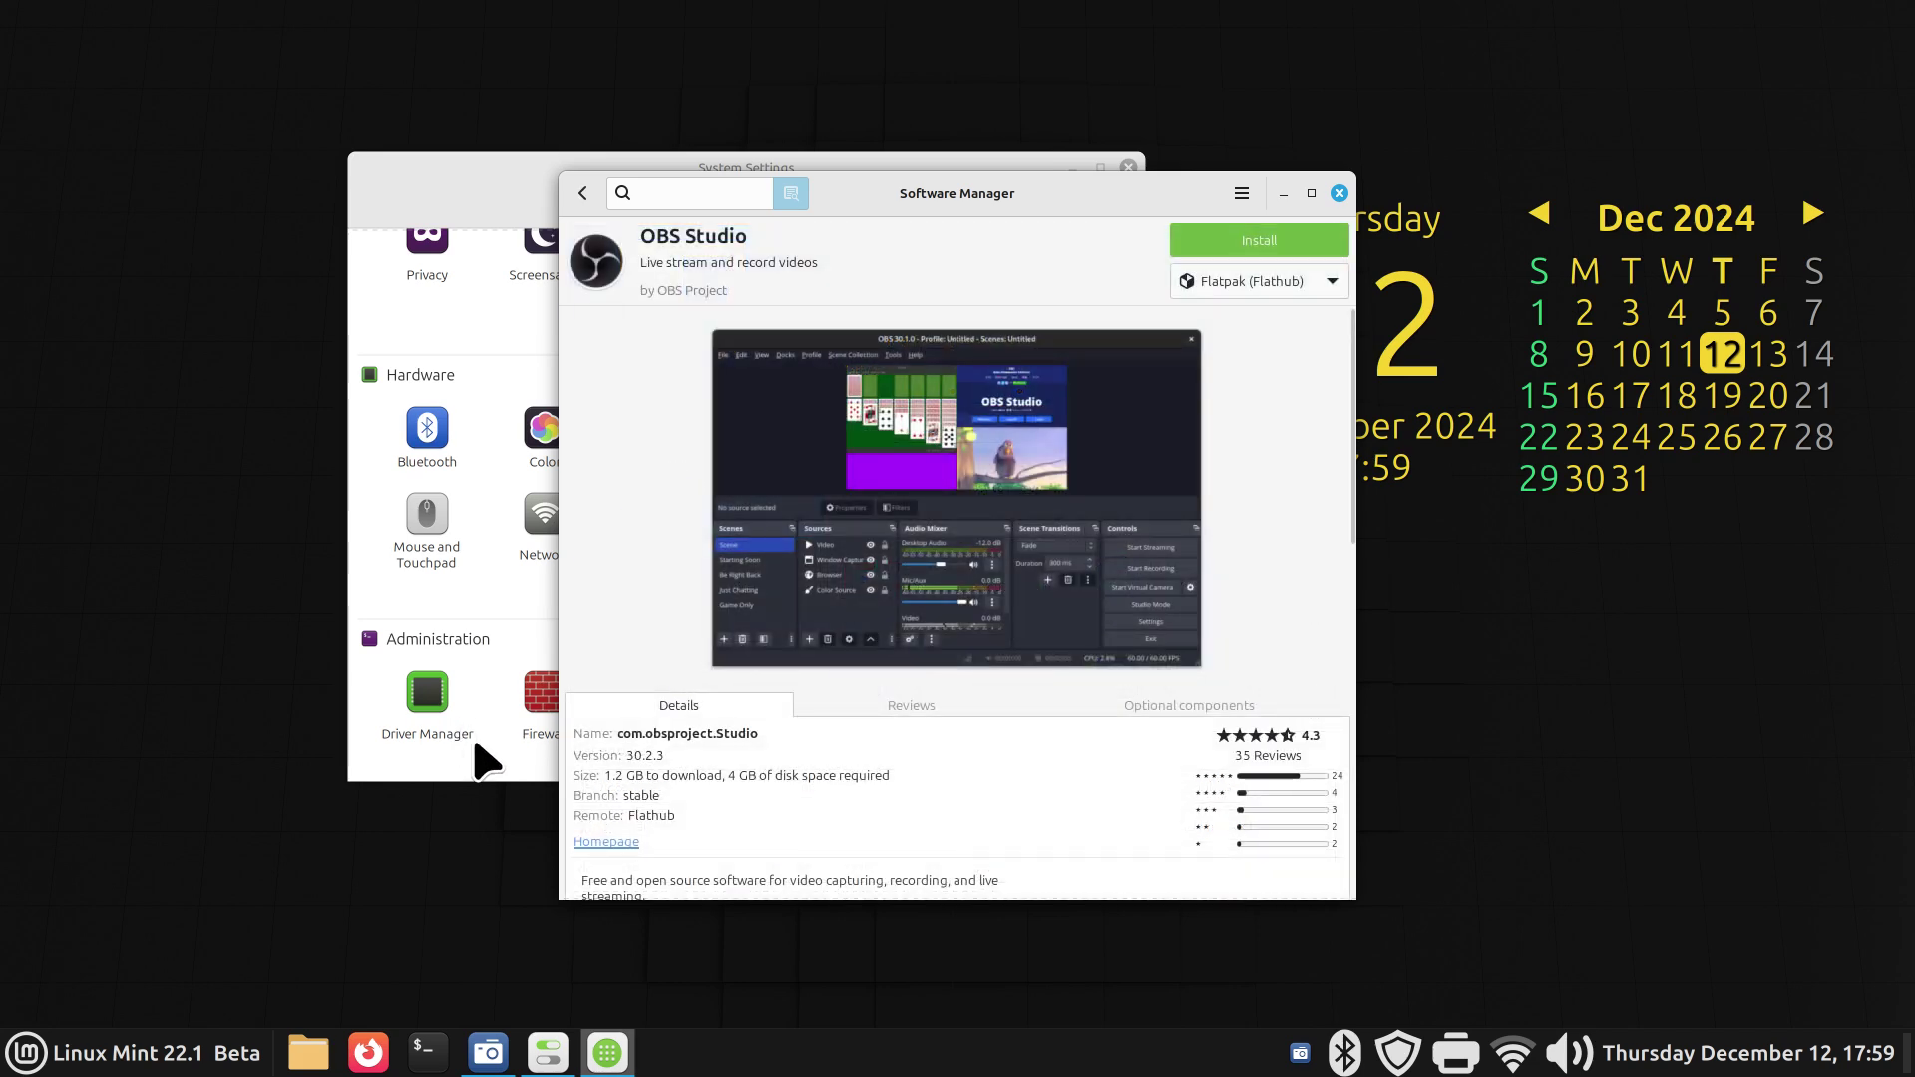
{"action": "left_click", "coordinate": [475, 744]}
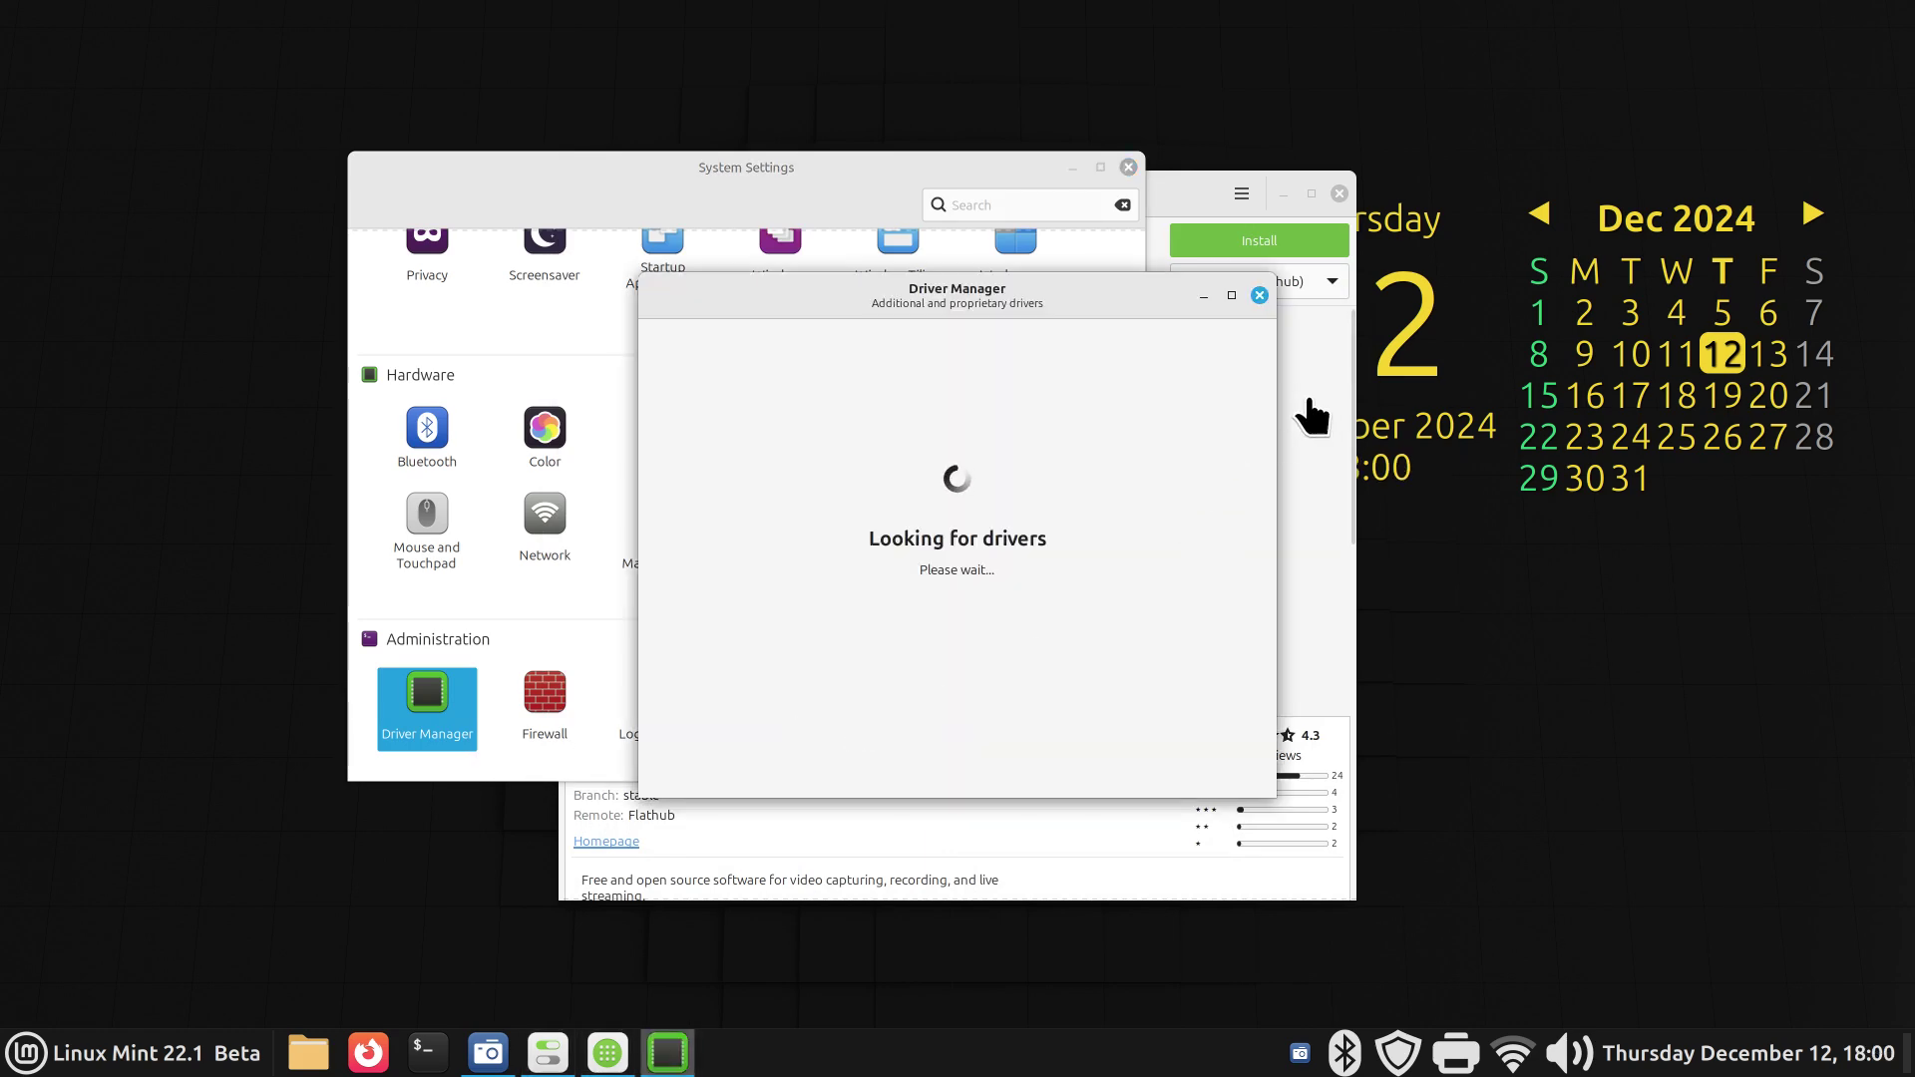
{"action": "left_click", "coordinate": [1260, 295]}
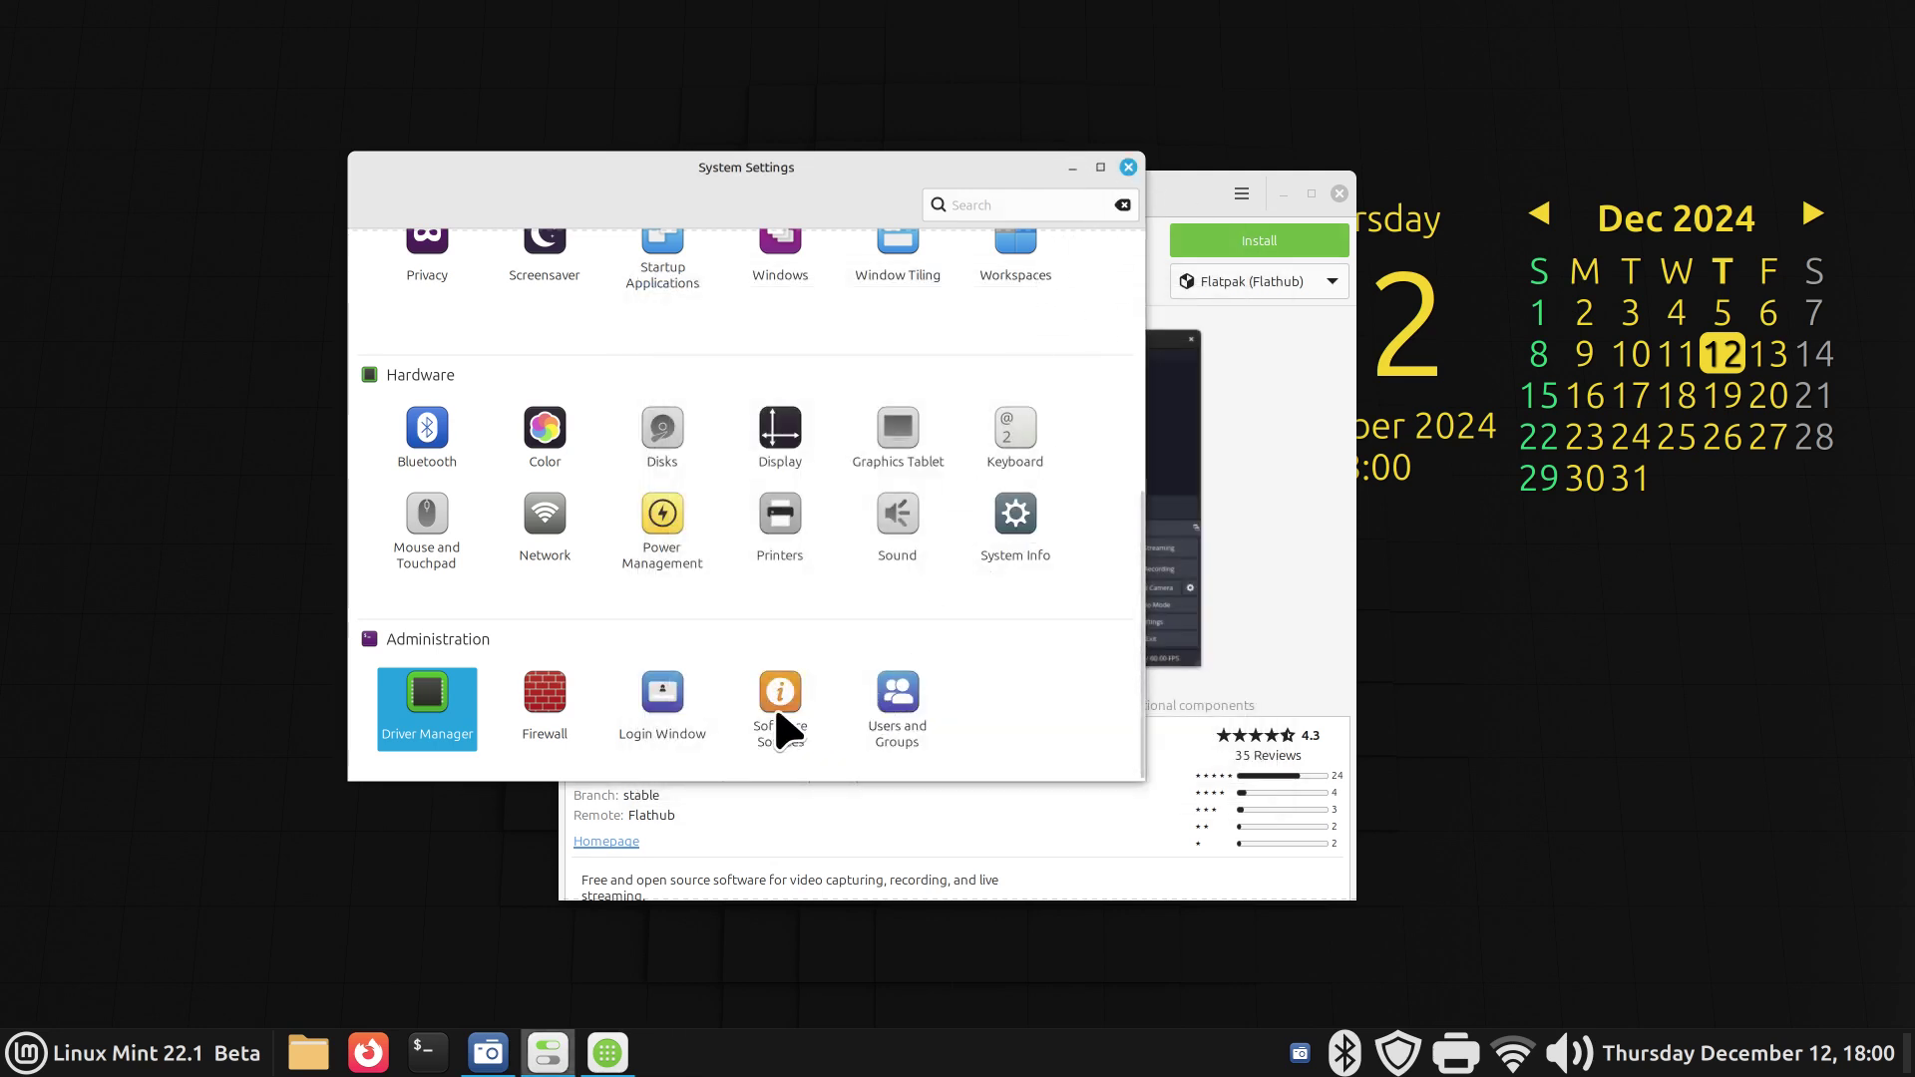
- Close System Settings, then authenticate with the account password to open Software Sources and close it
{"action": "left_click", "coordinate": [1128, 167]}
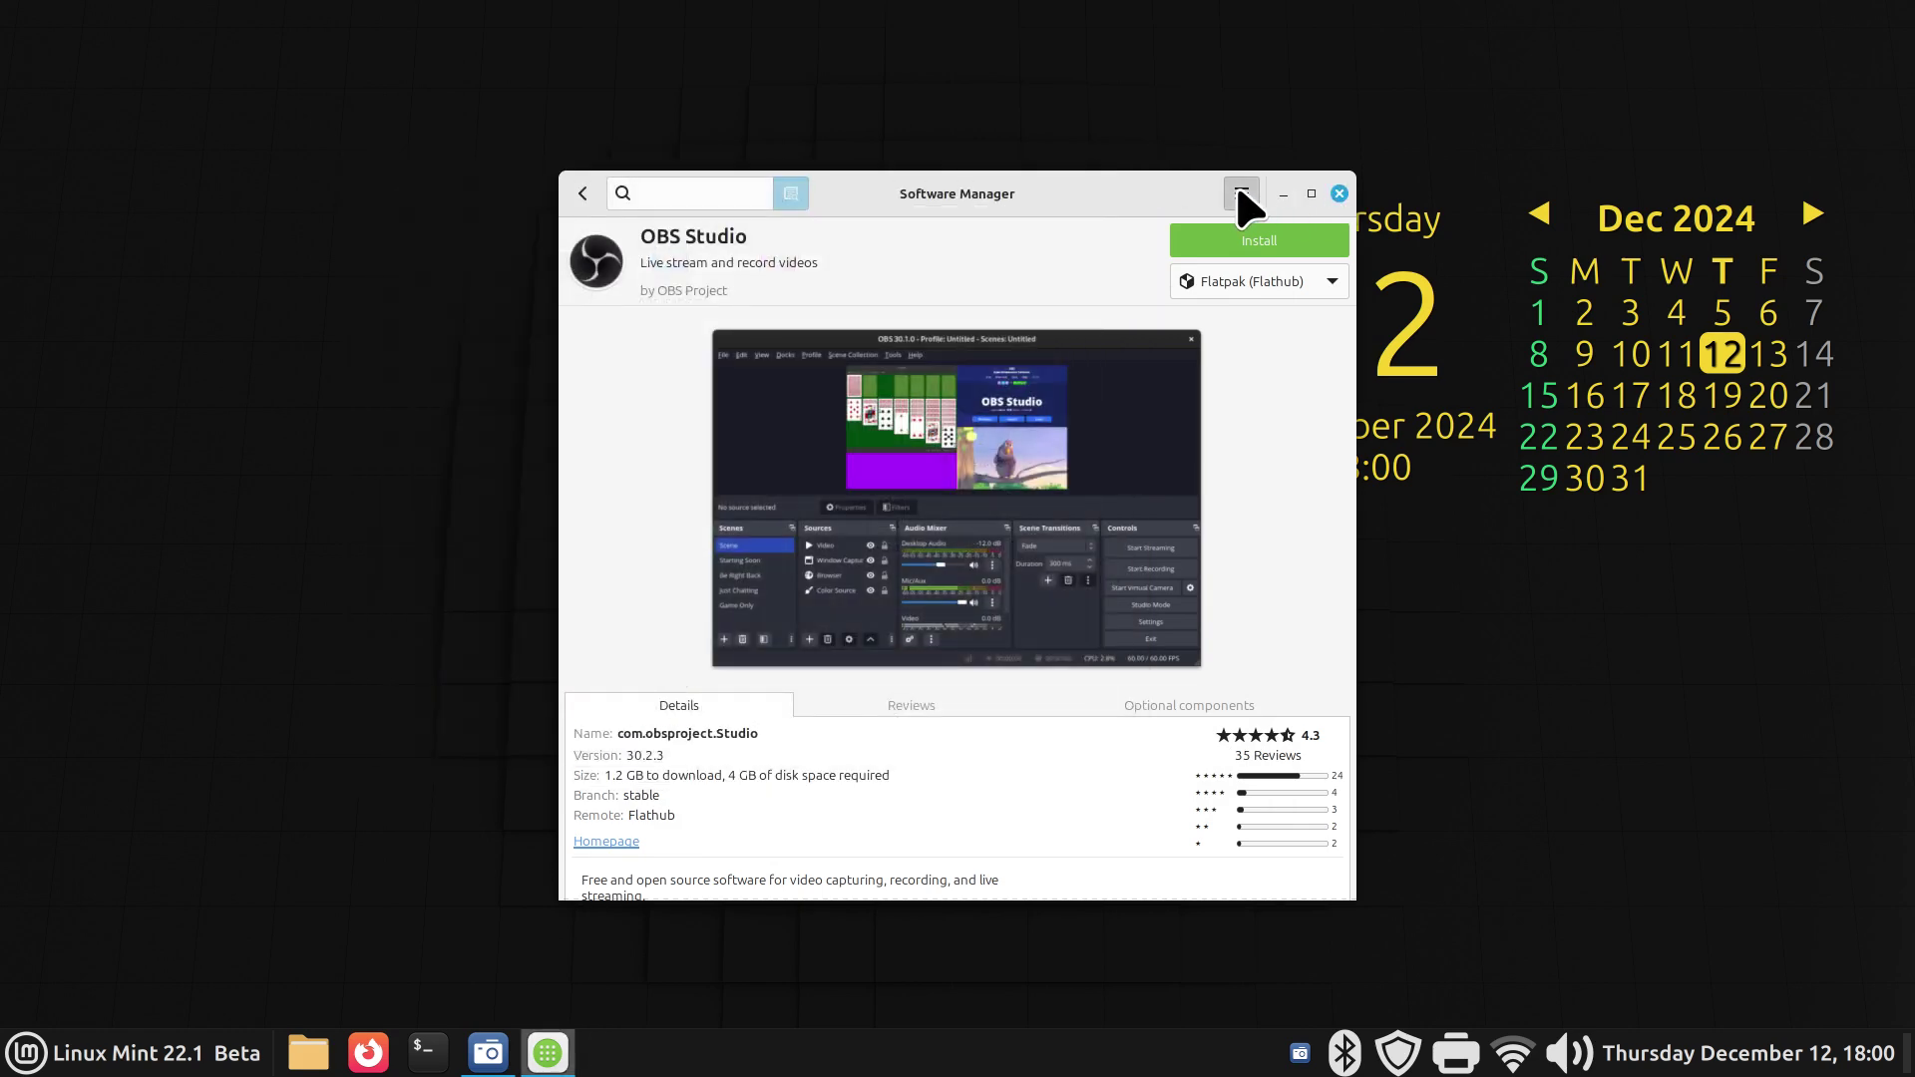
{"action": "left_click", "coordinate": [1241, 193]}
{"action": "left_click", "coordinate": [1333, 263]}
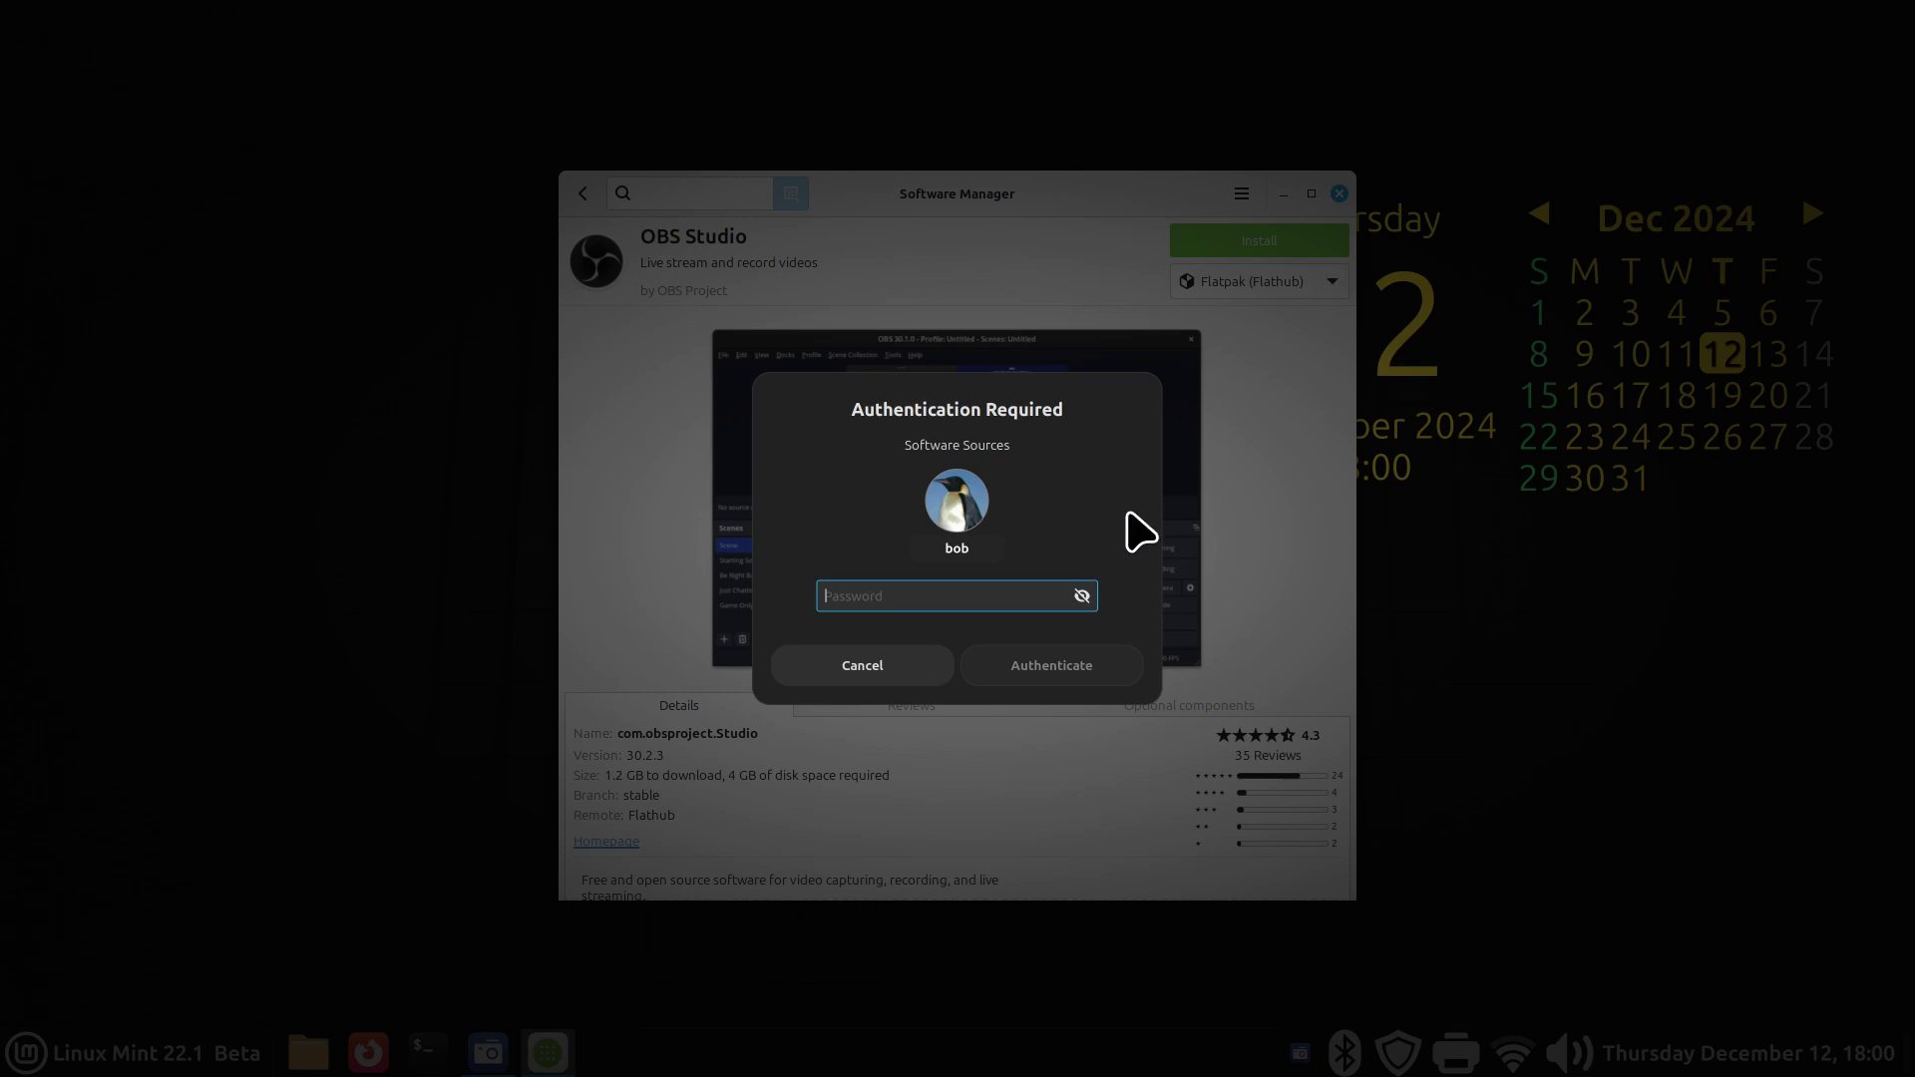
{"action": "type", "text": "*****"}
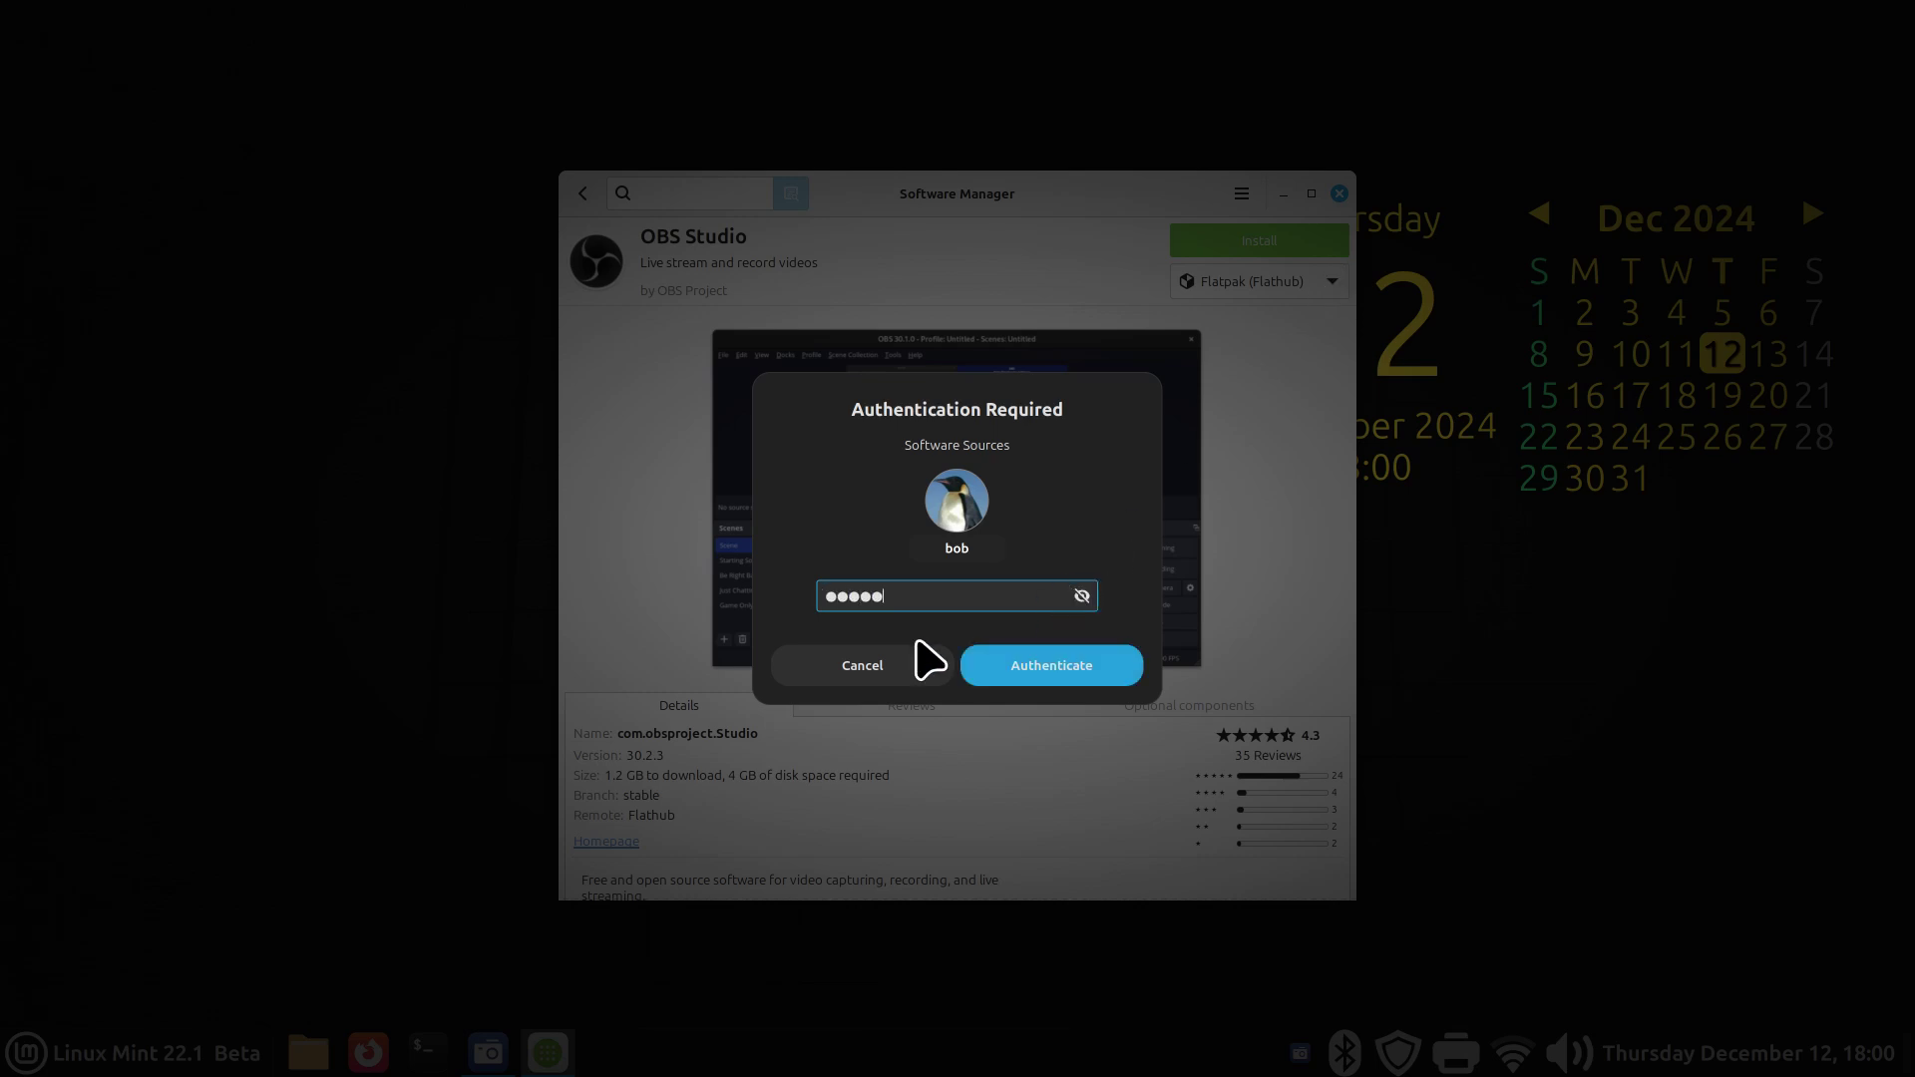
{"action": "key", "text": "Return"}
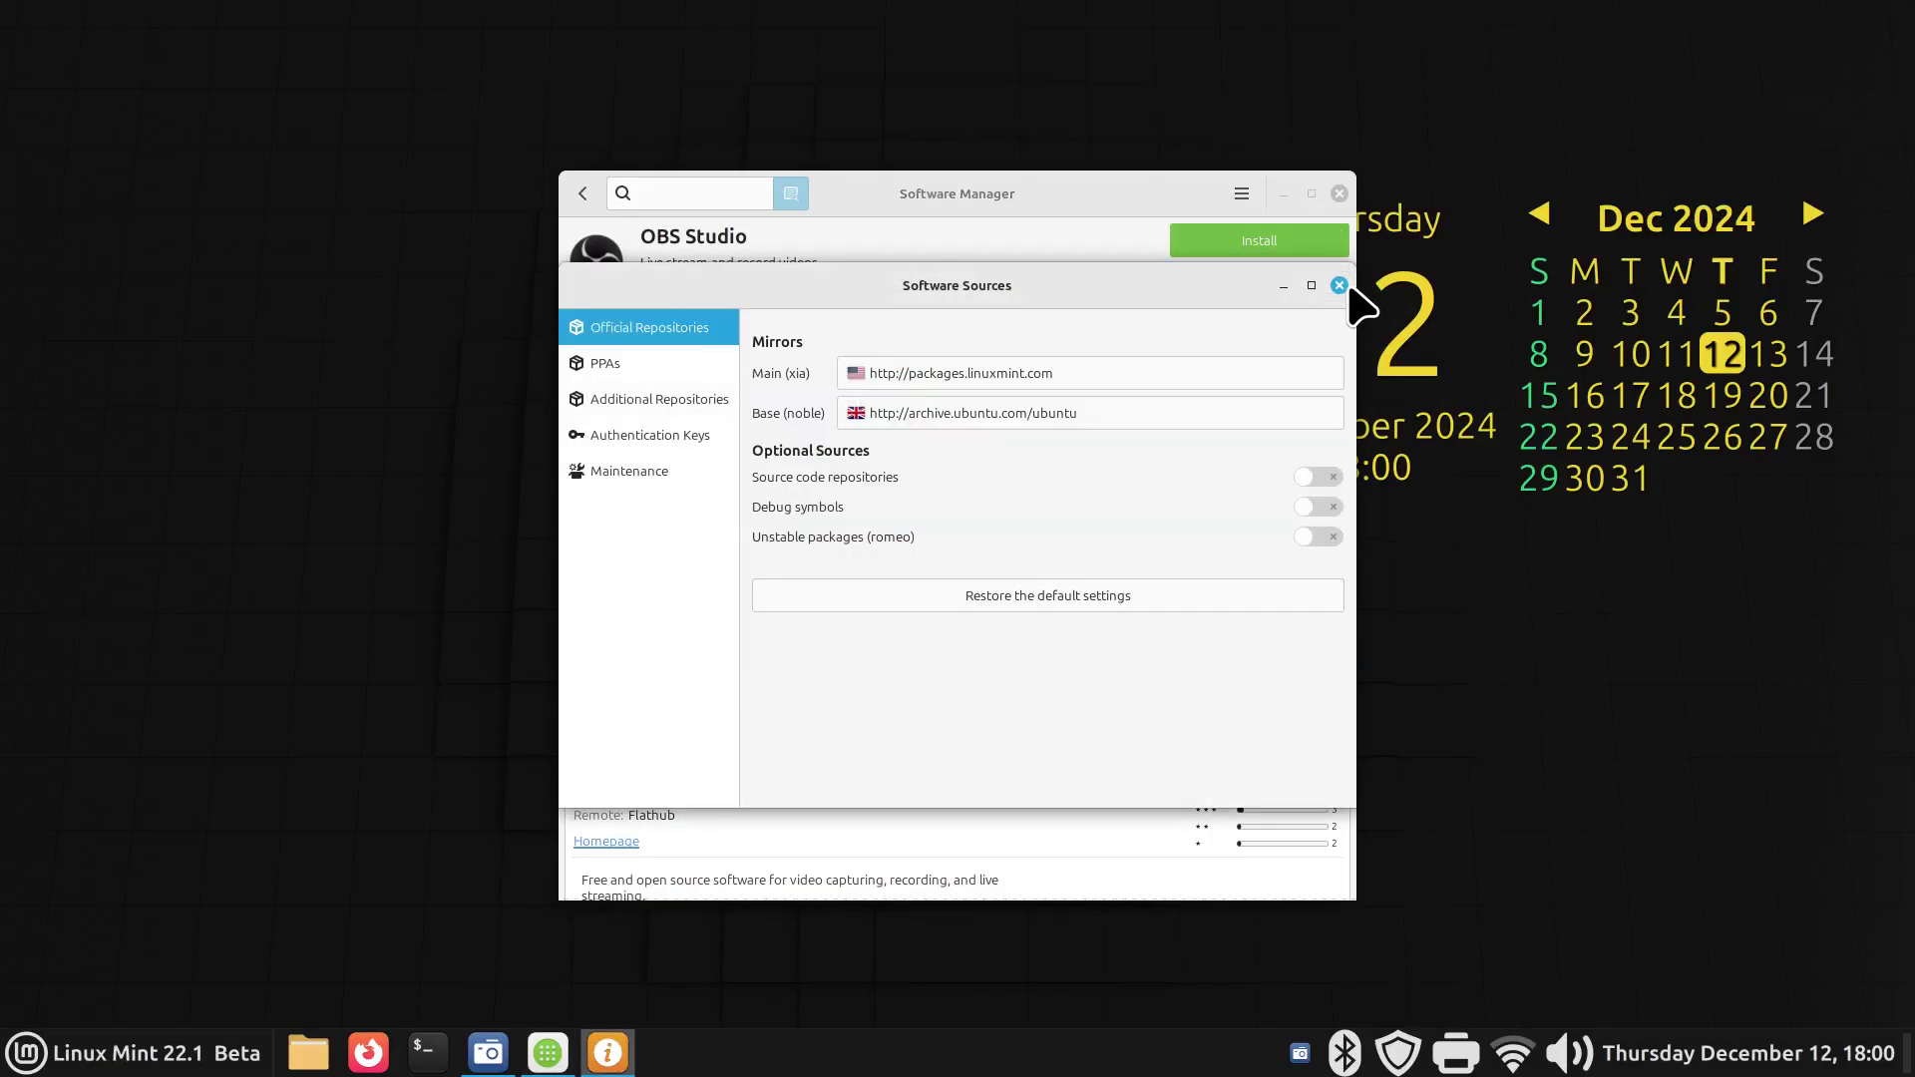
{"action": "left_click", "coordinate": [1340, 286]}
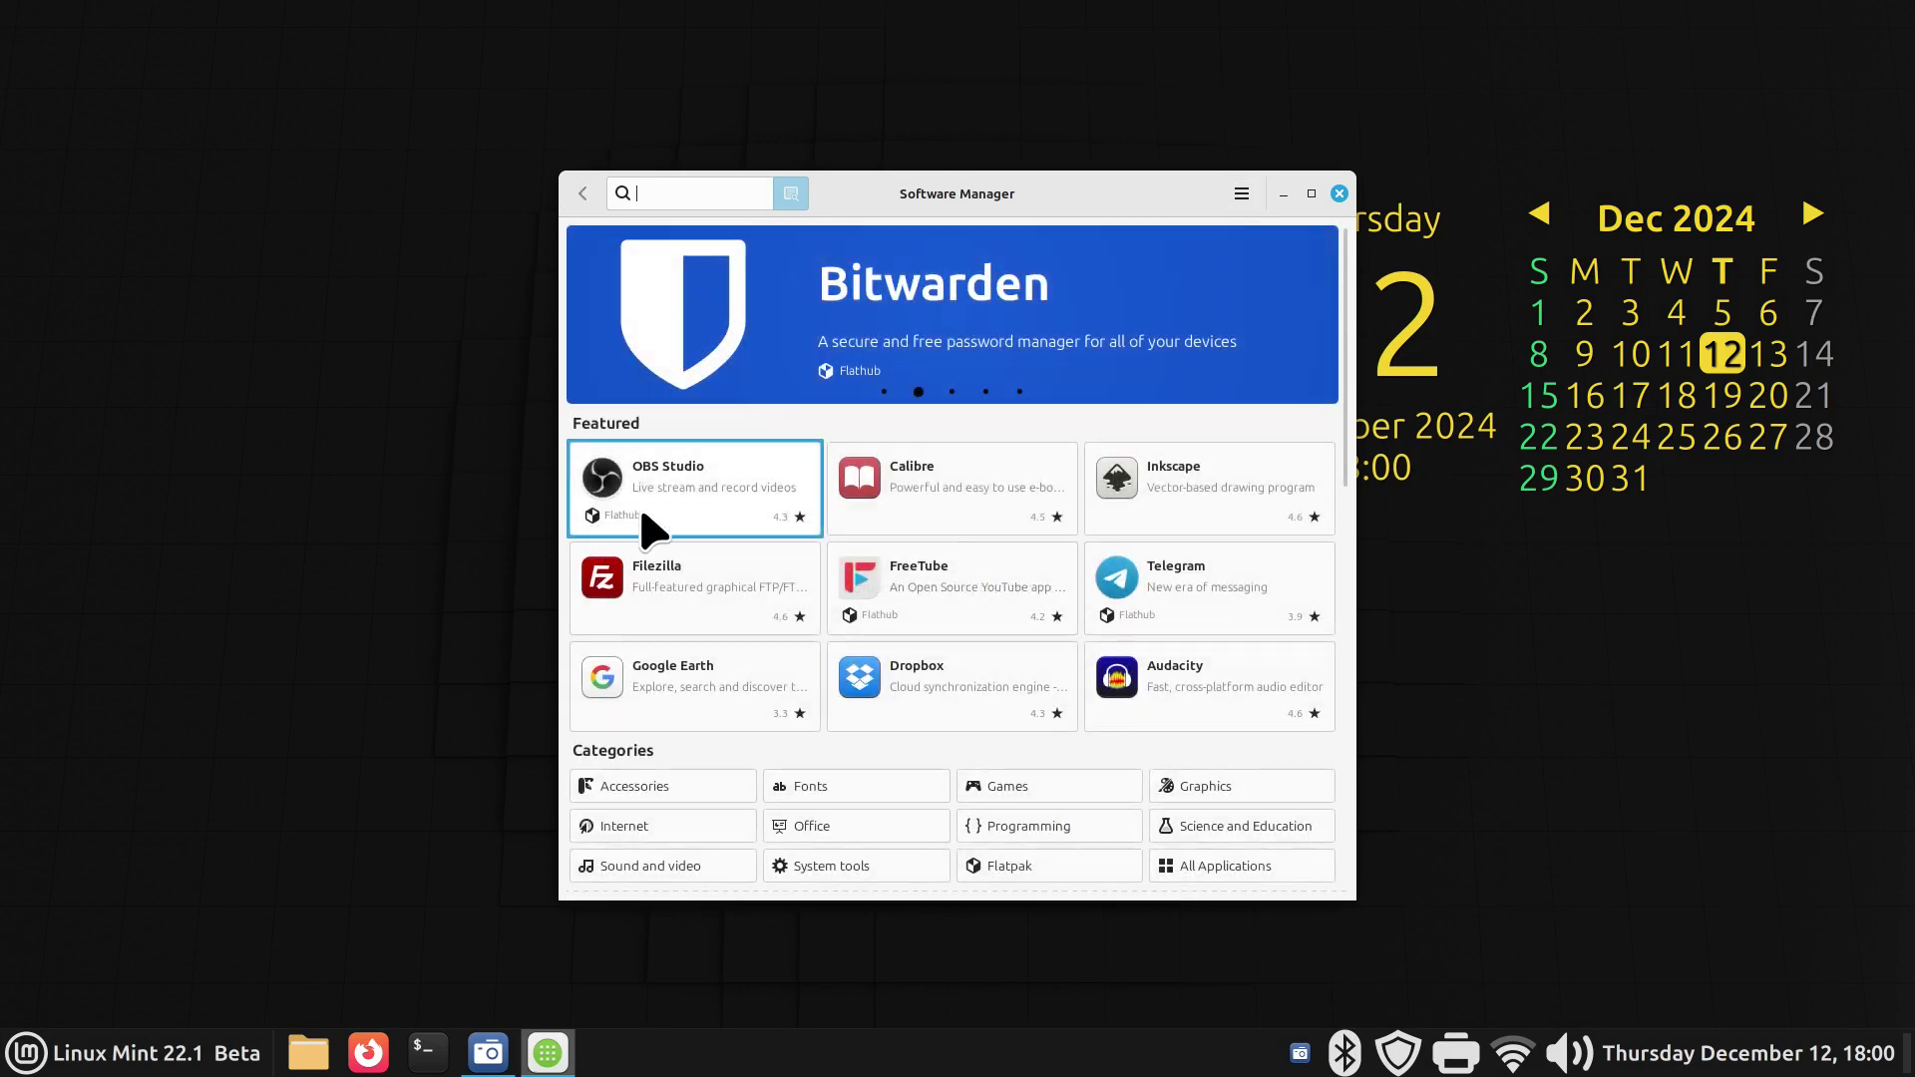
- View the OBS Studio page, go back home, then open Telegram's details (version 5.9, rated 3.9)
{"action": "left_click", "coordinate": [674, 511]}
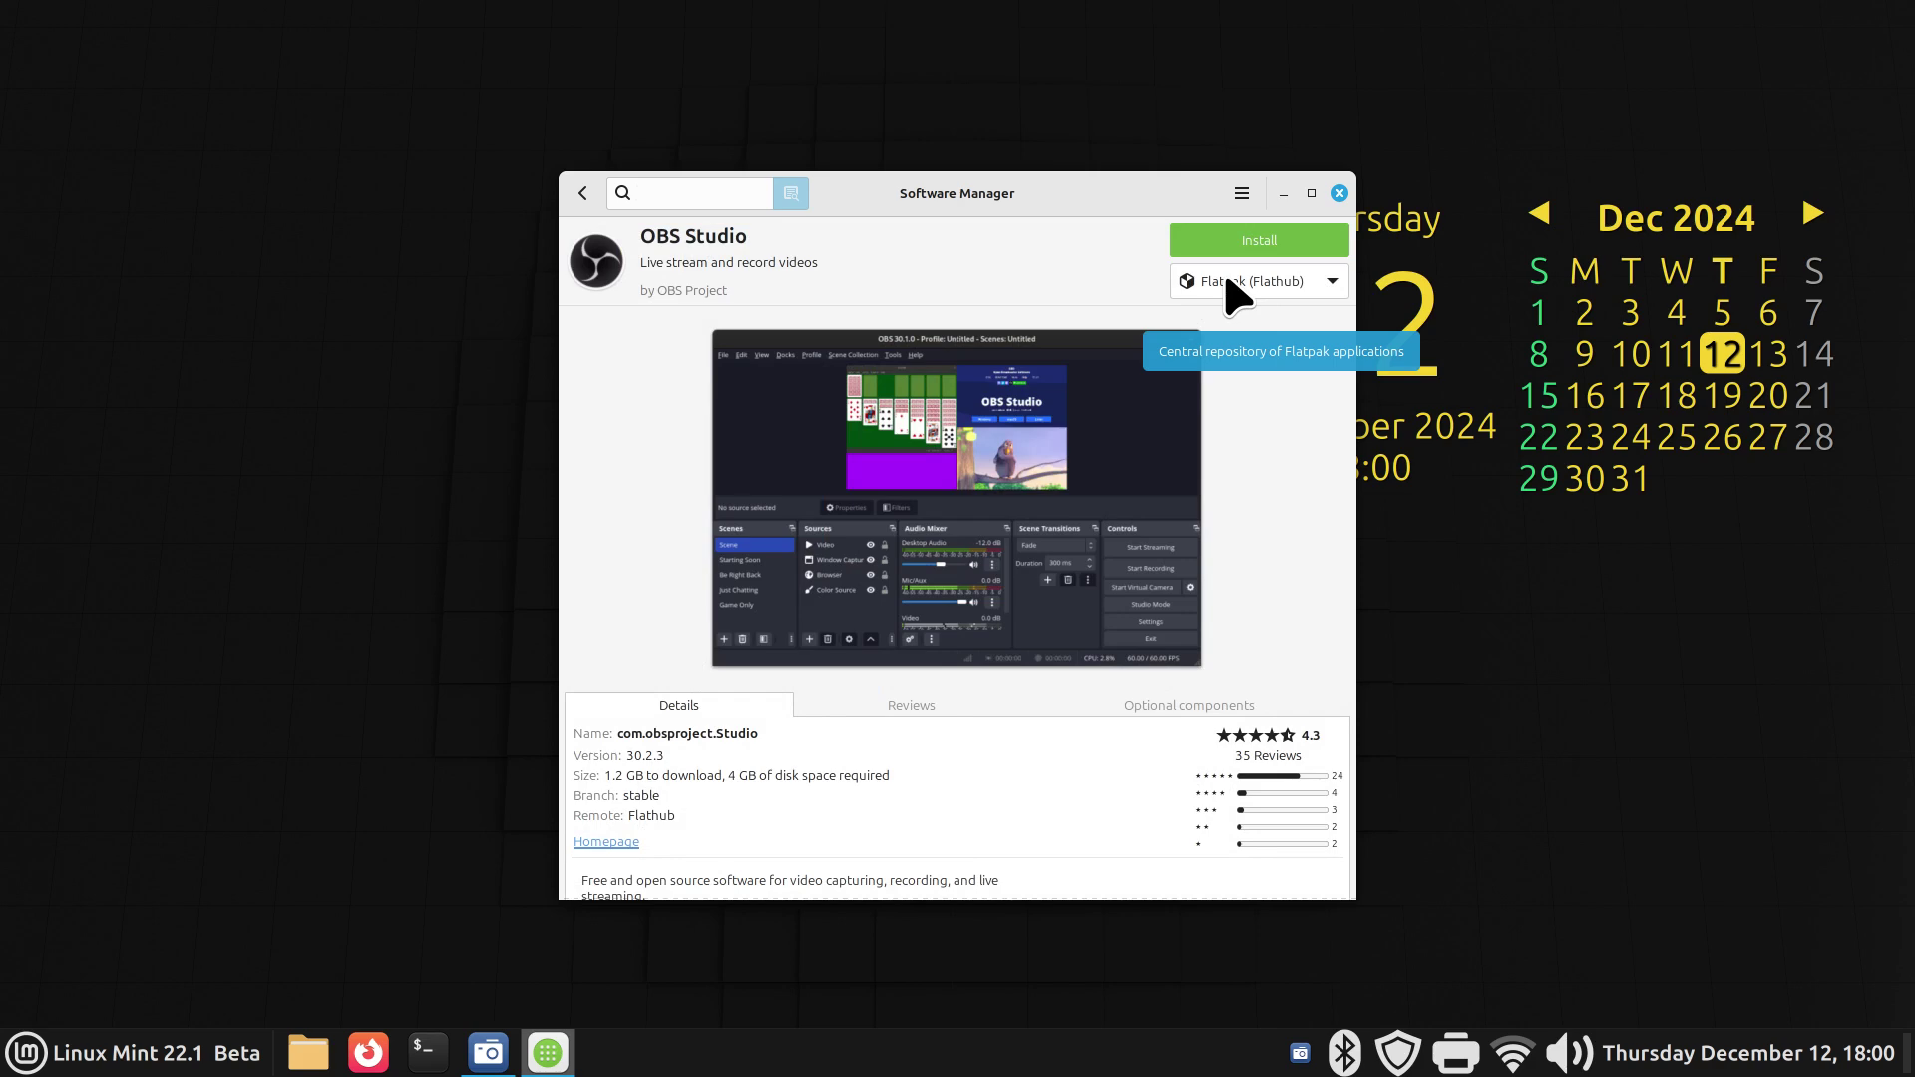
{"action": "key", "text": "alt+Left"}
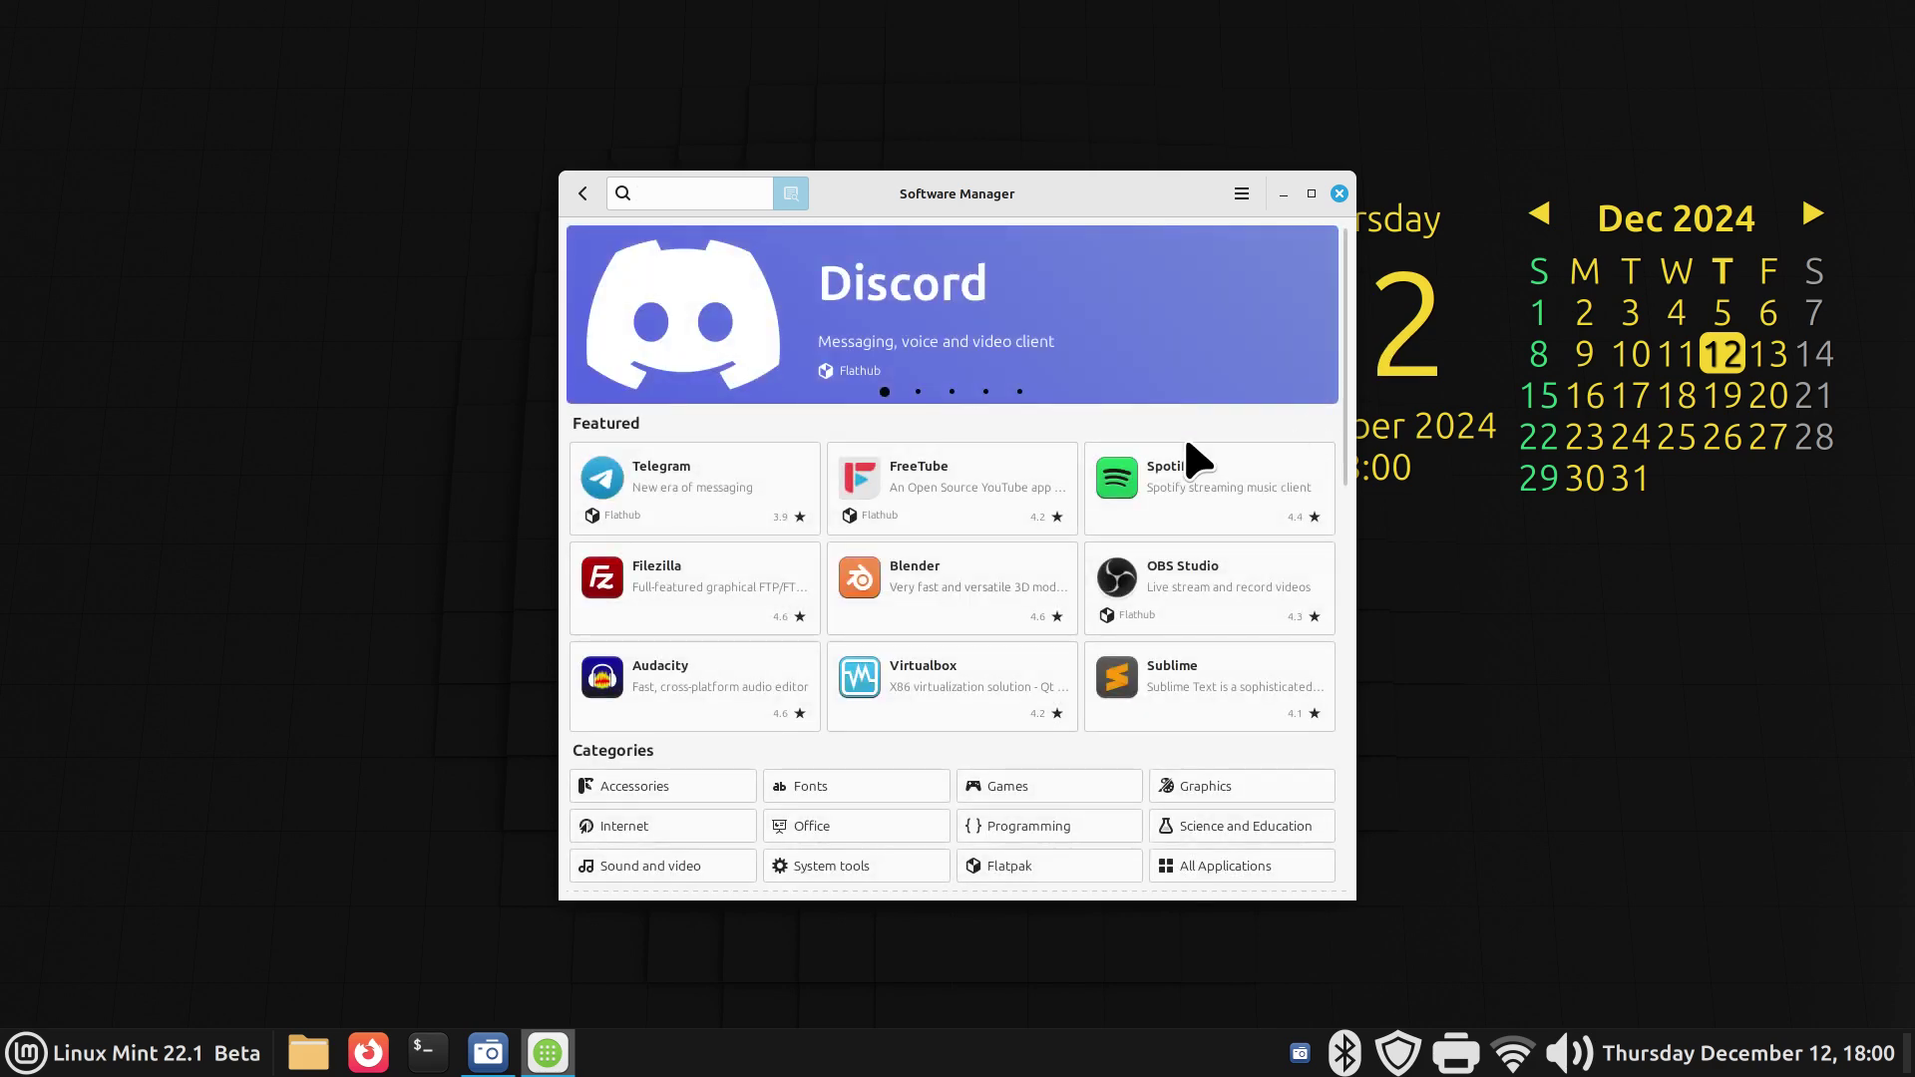
{"action": "left_click", "coordinate": [685, 508]}
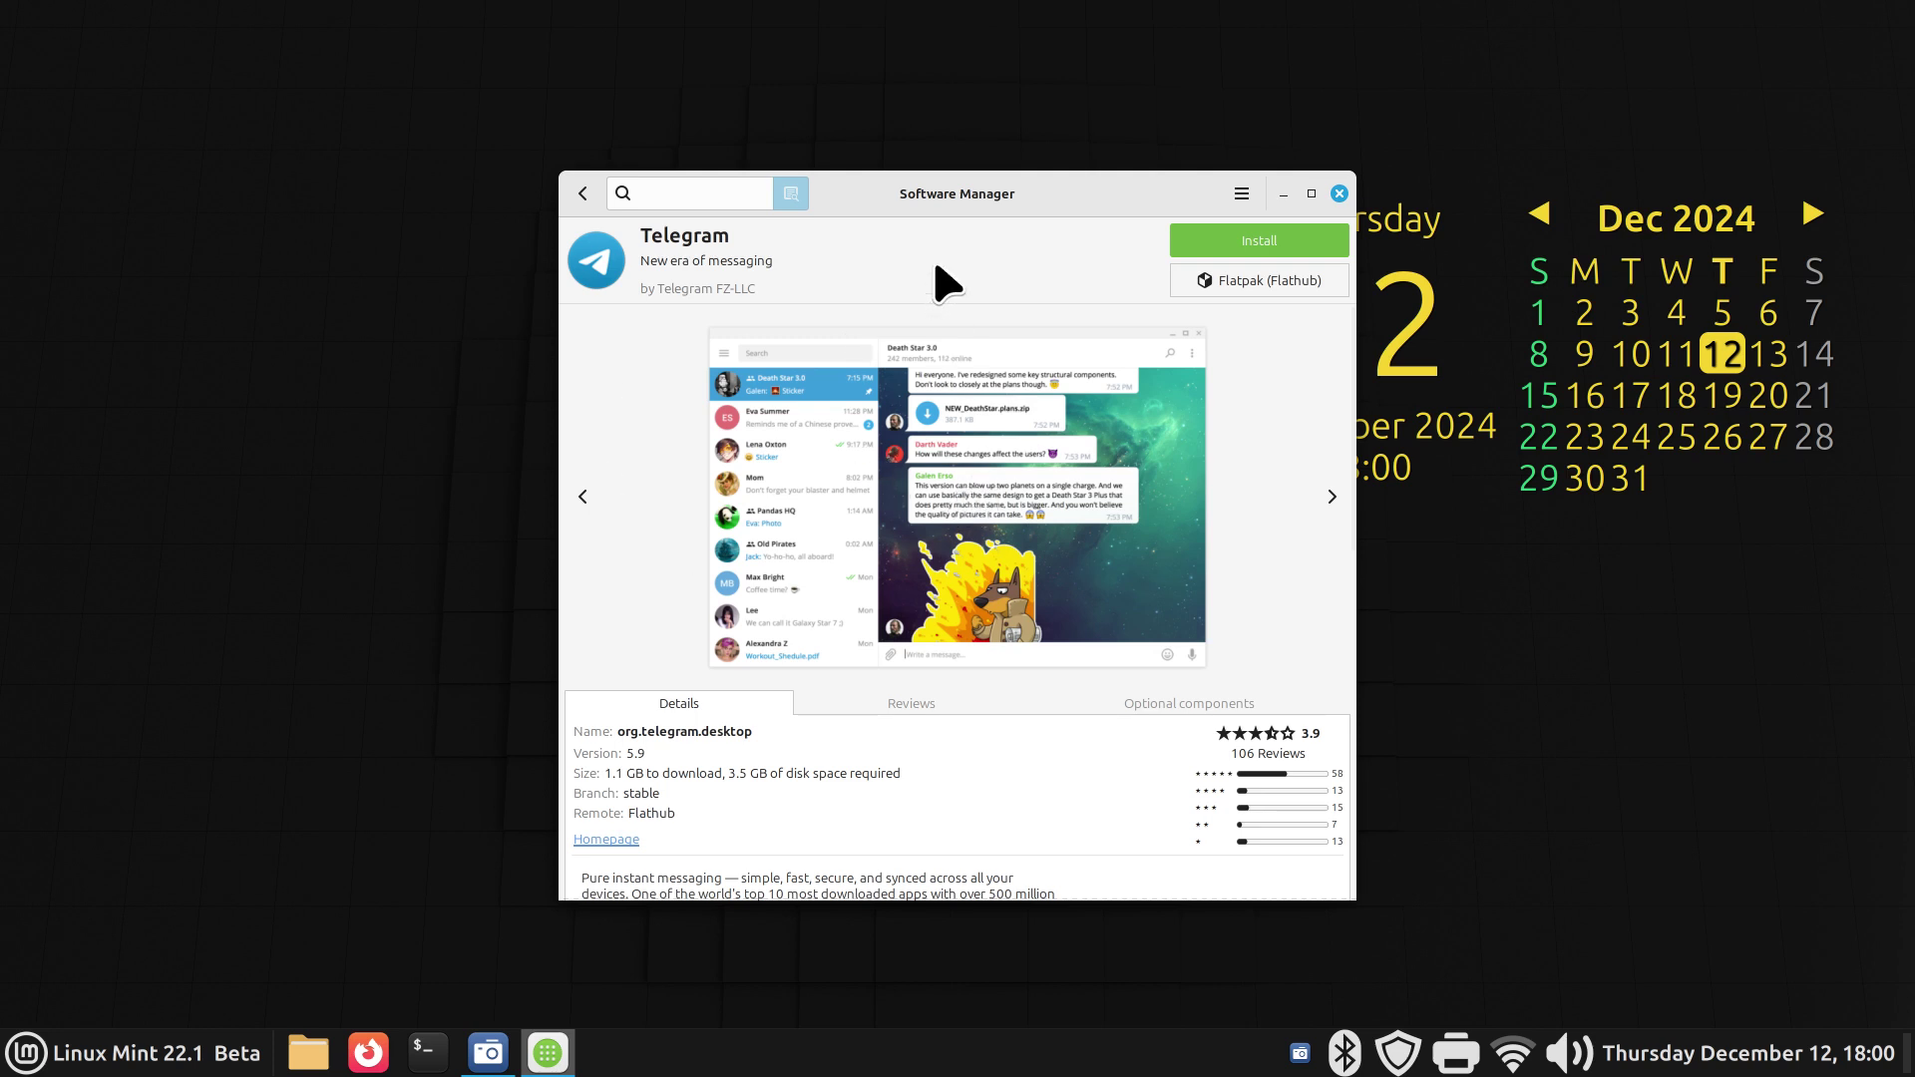
- Review Software Manager Preferences, leaving unverified Flatpaks hidden, and return to the featured-apps home page
{"action": "left_click", "coordinate": [1241, 194]}
{"action": "left_click", "coordinate": [1303, 293]}
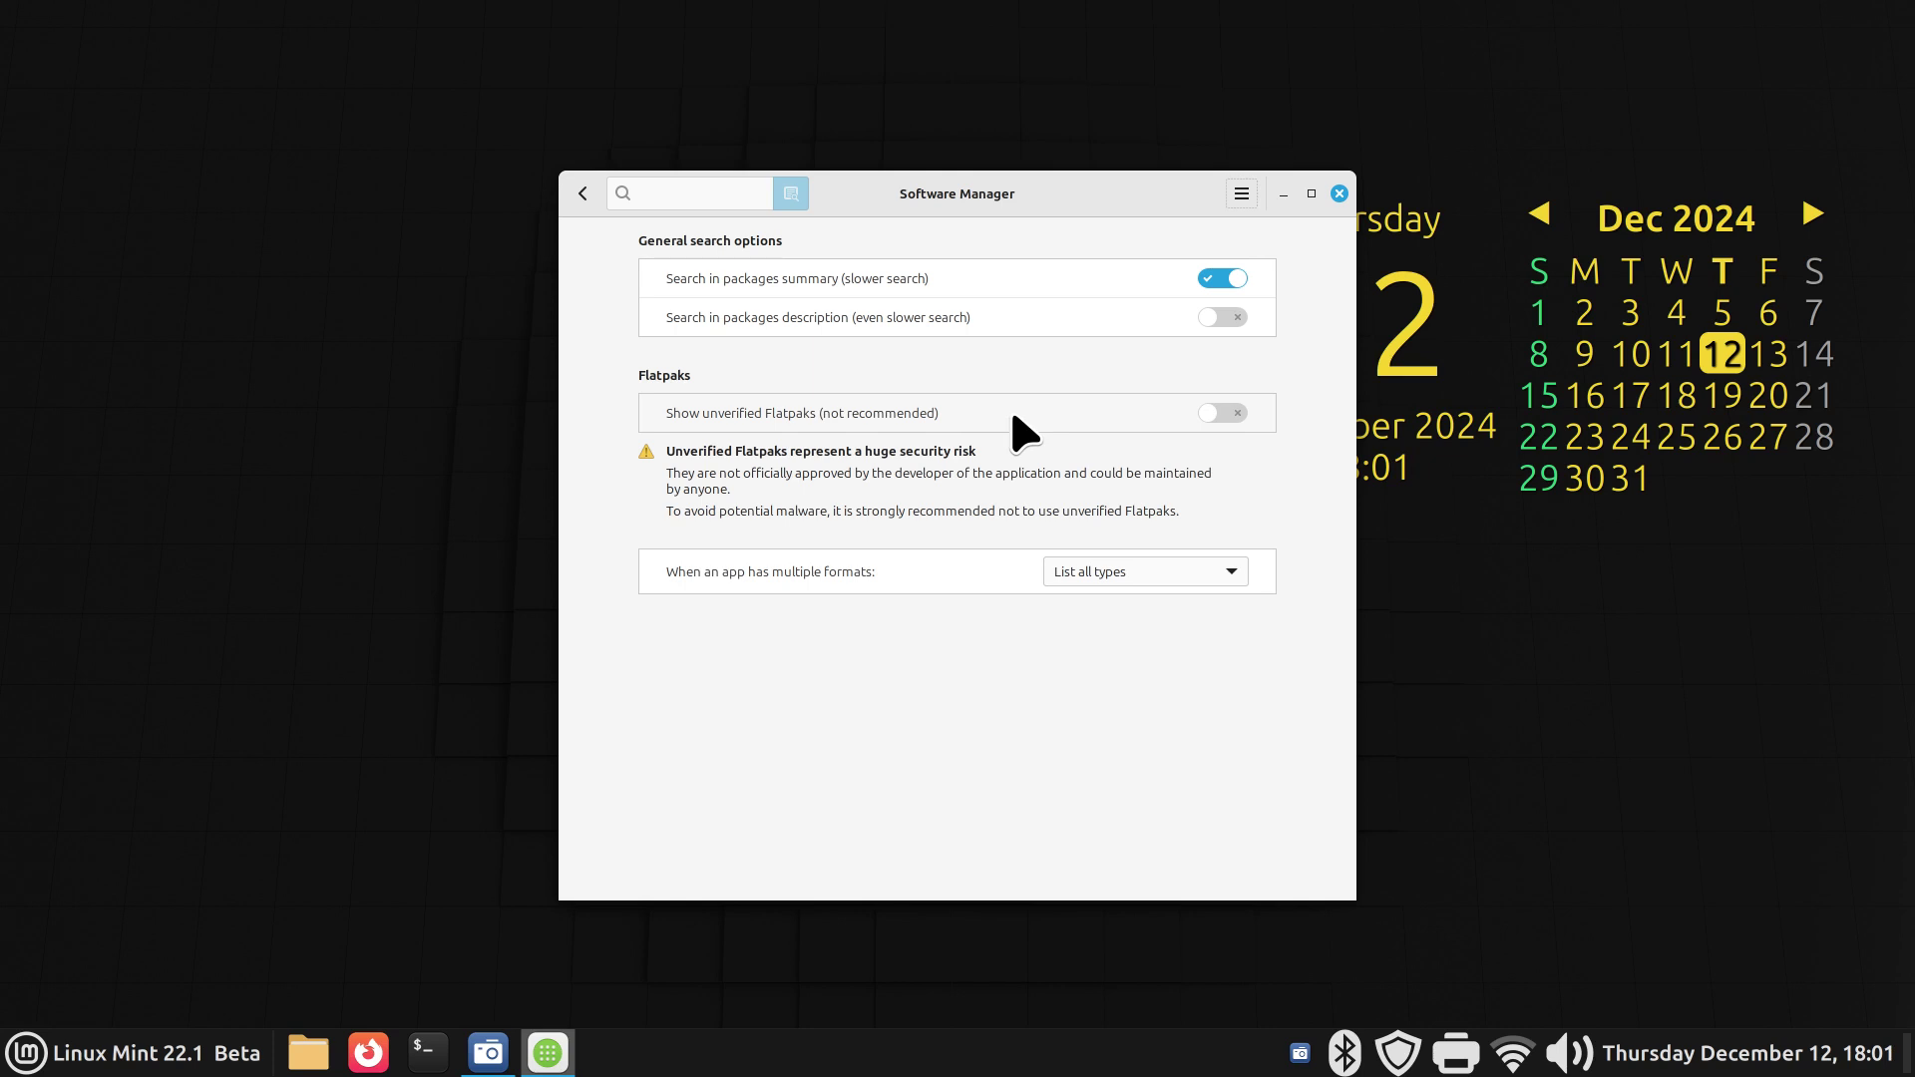
{"action": "left_click", "coordinate": [649, 190]}
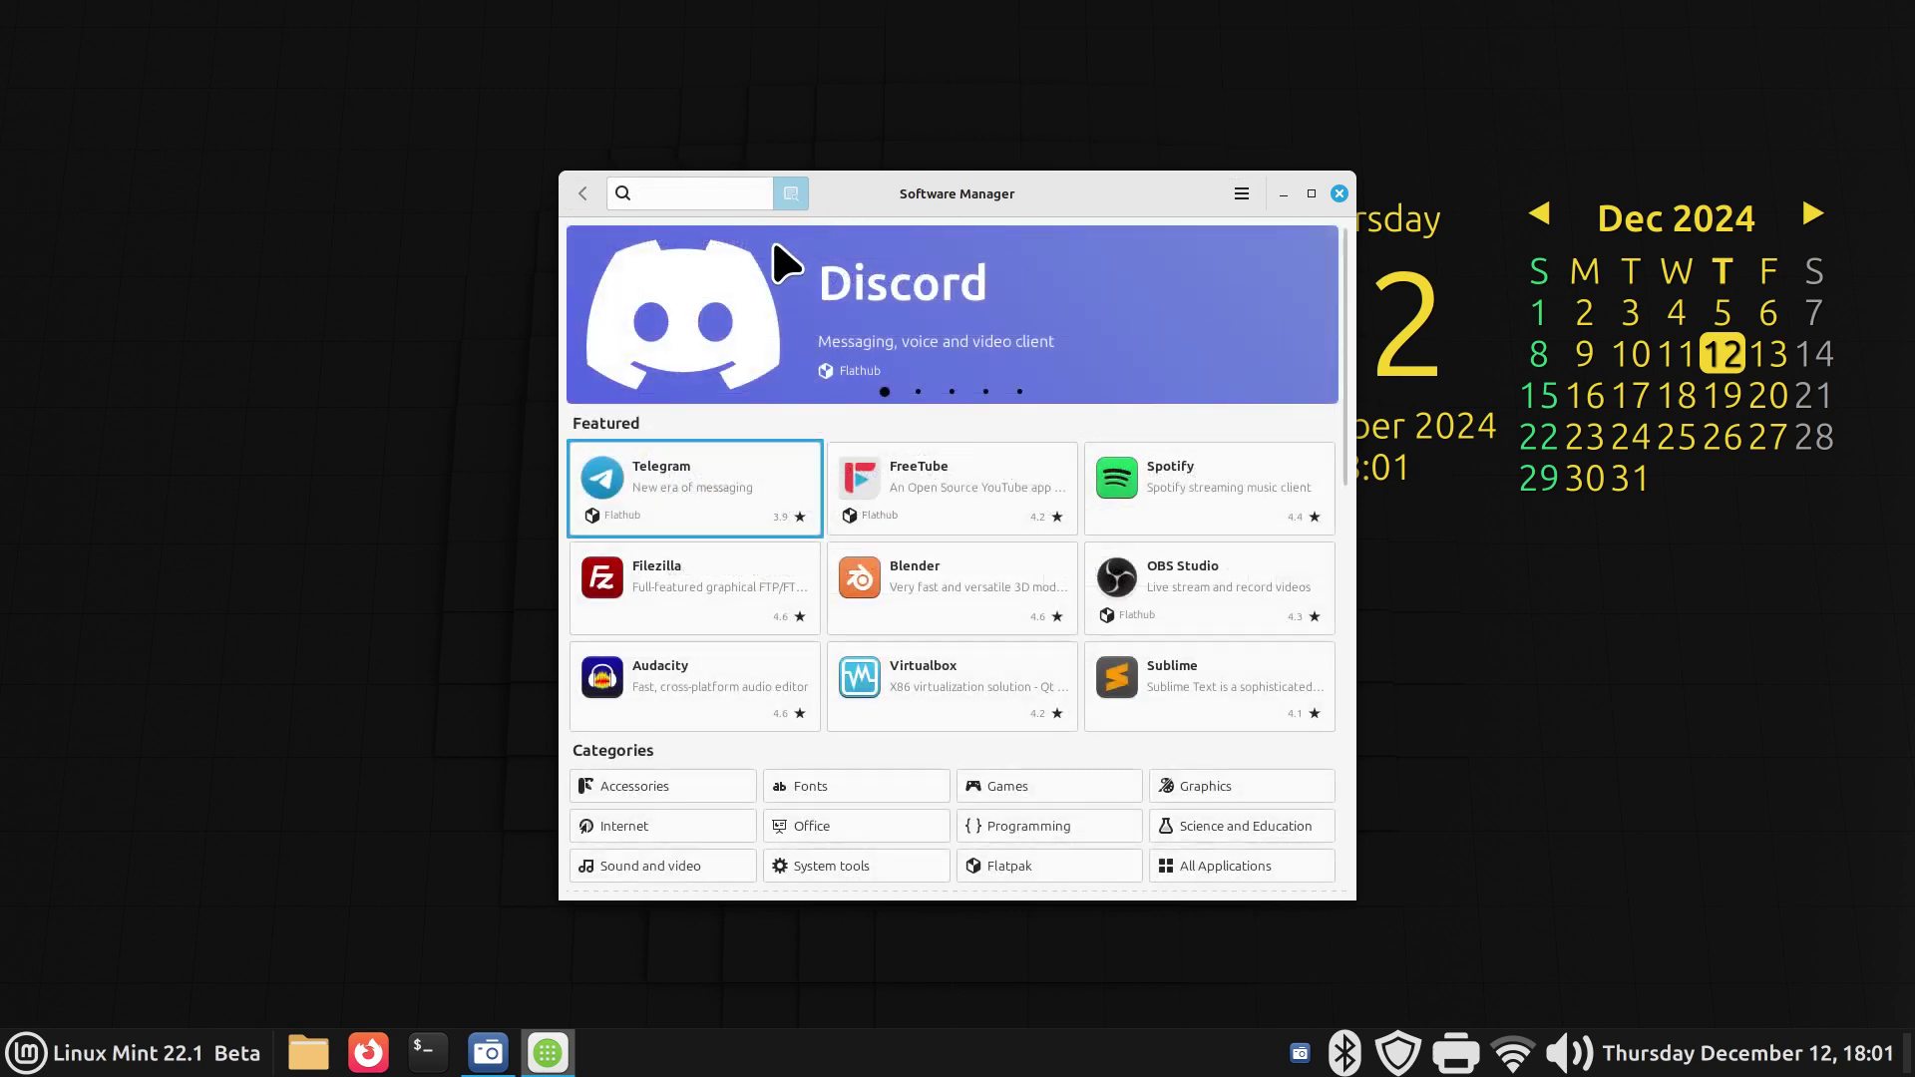
- Search 'syn', open Synaptic's details (0.91.3build4, 673 kB), and move and enlarge the window
{"action": "type", "text": "syn"}
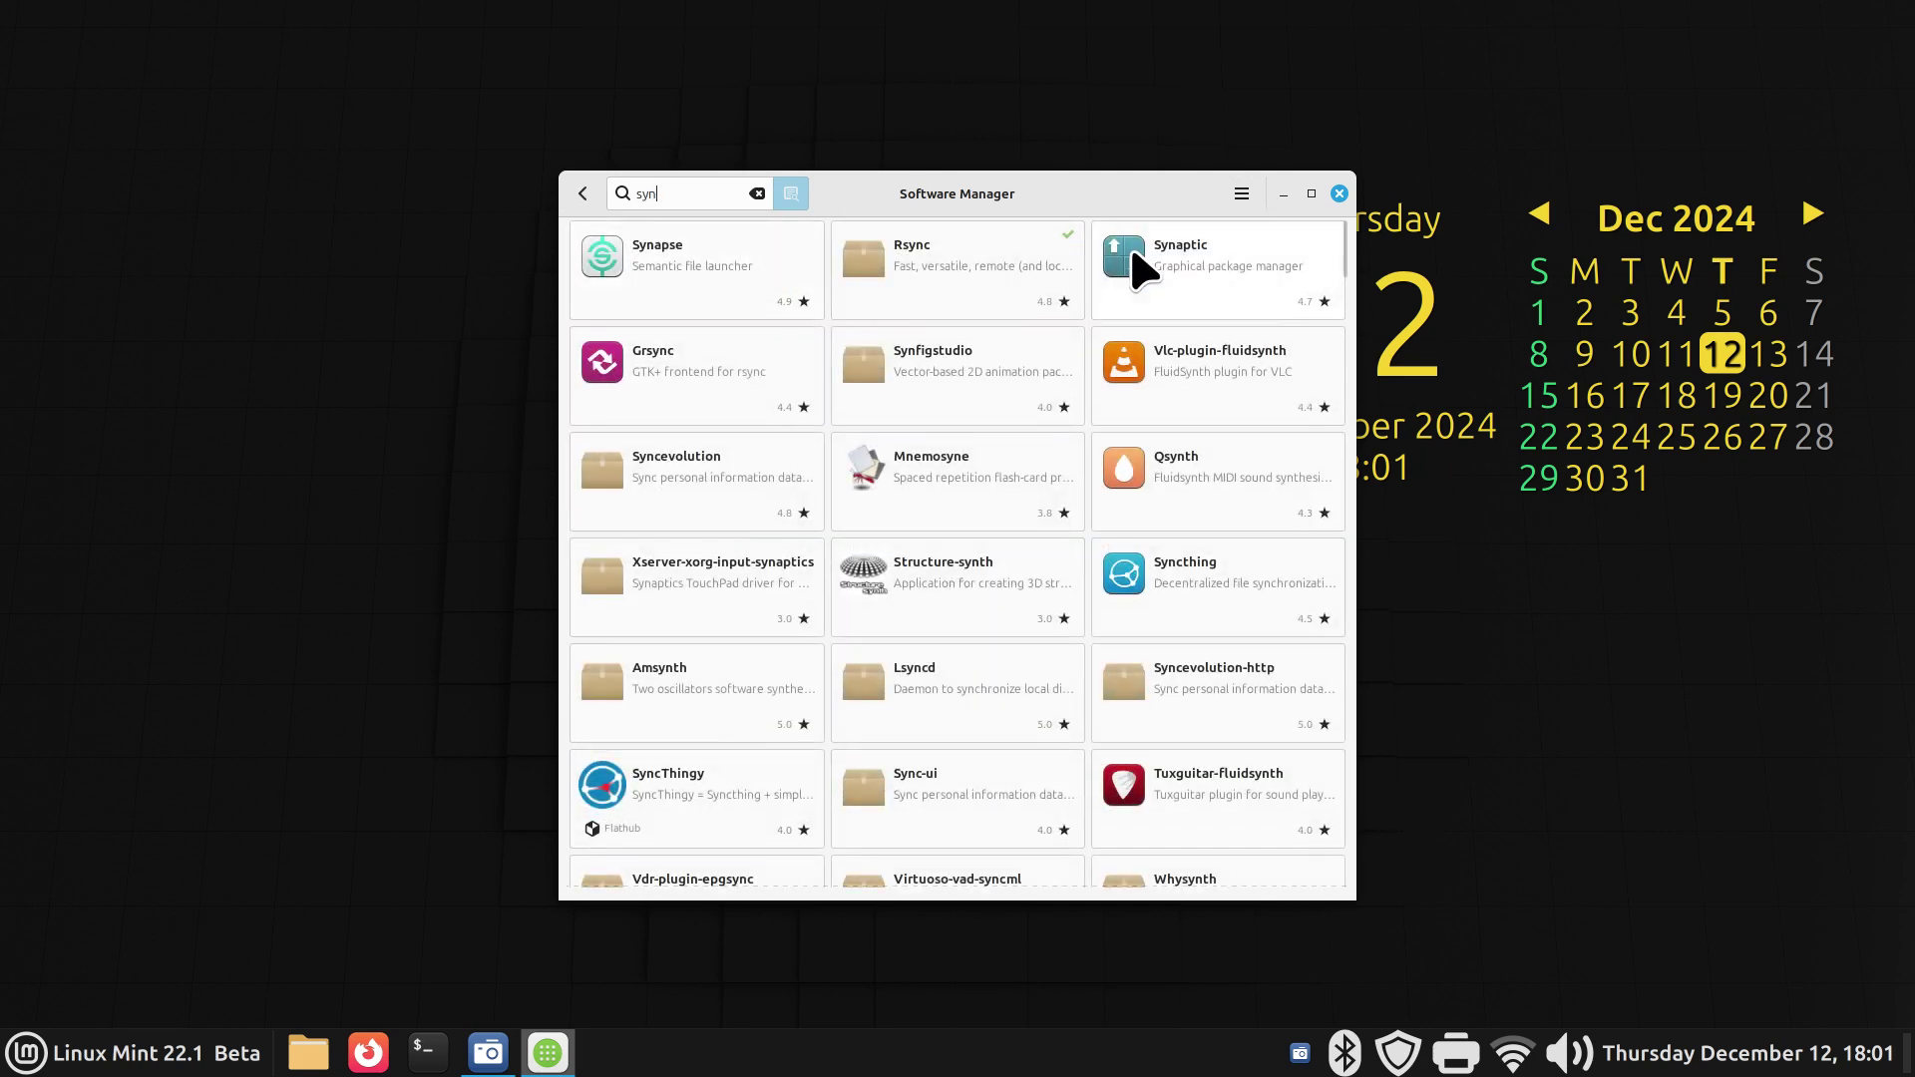
{"action": "left_click", "coordinate": [1142, 267]}
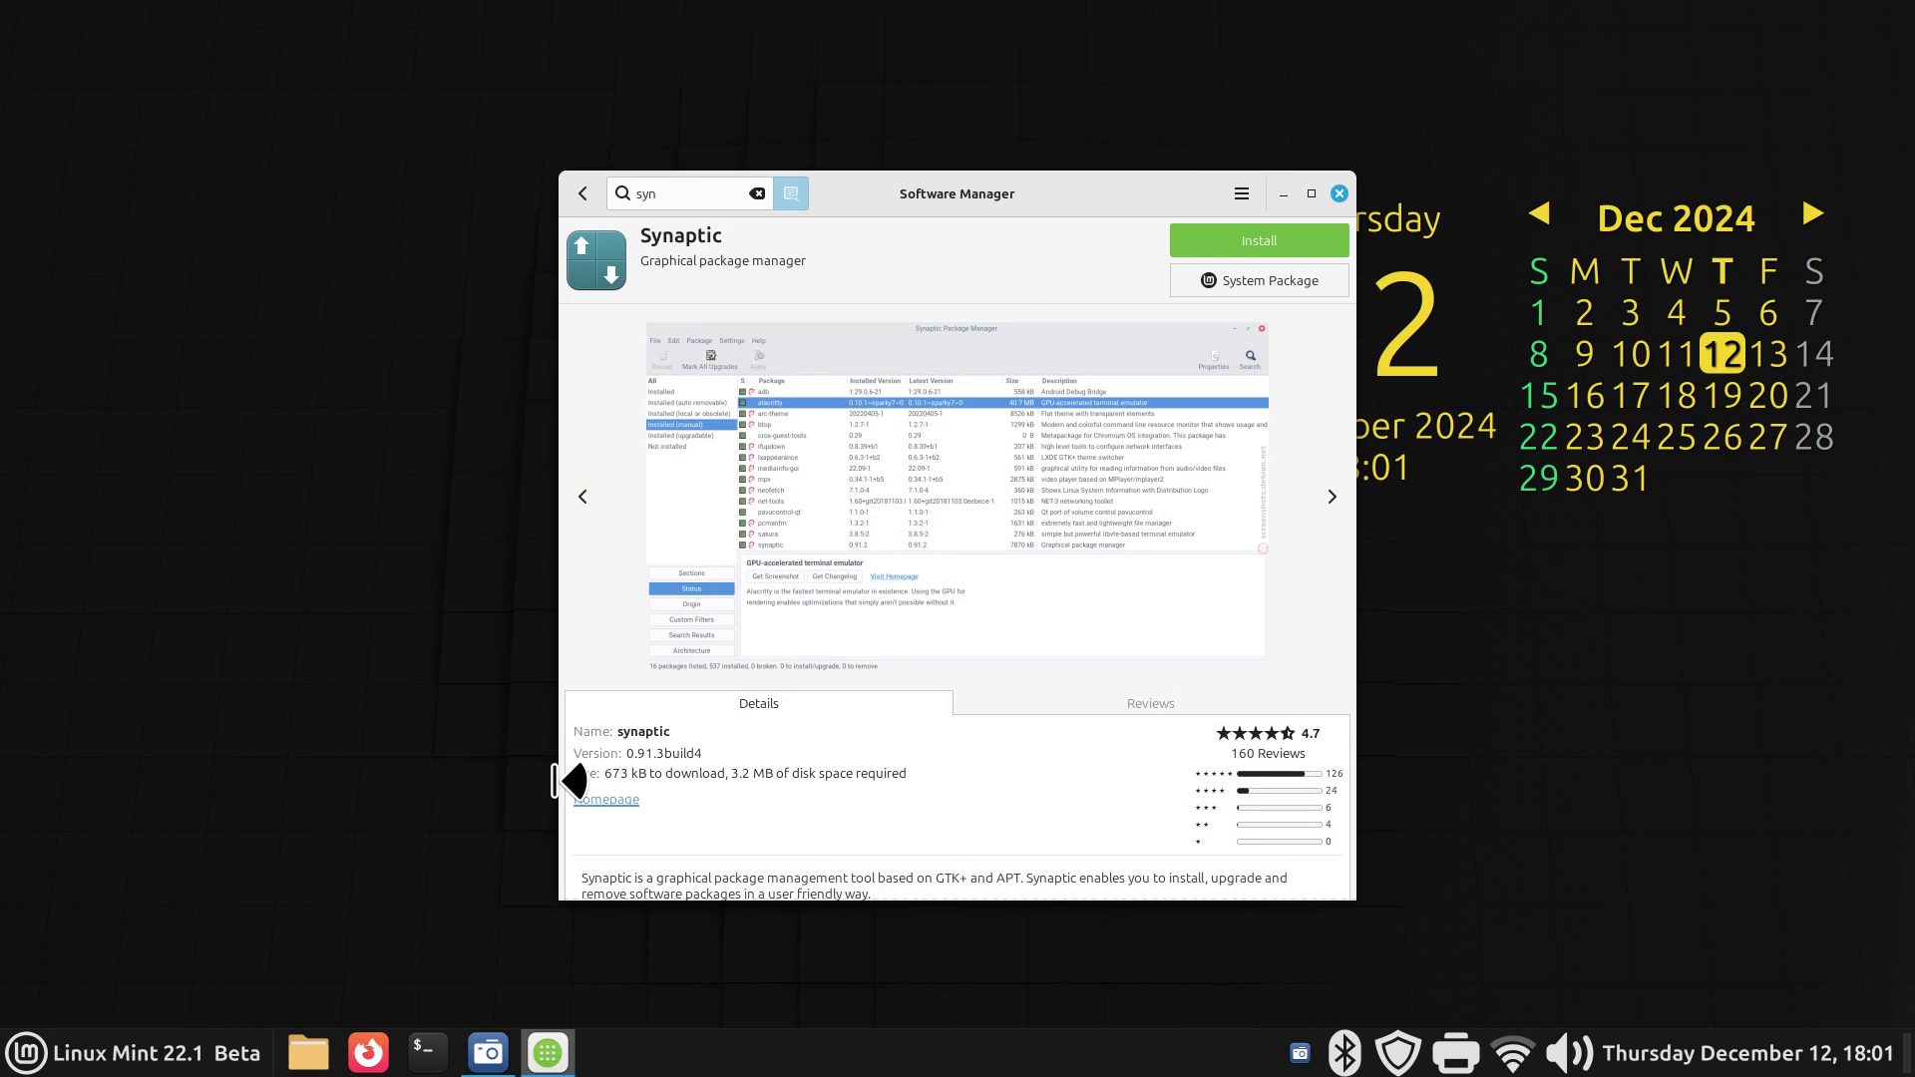
{"action": "left_click_drag", "start_coordinate": [847, 196], "coordinate": [557, 78]}
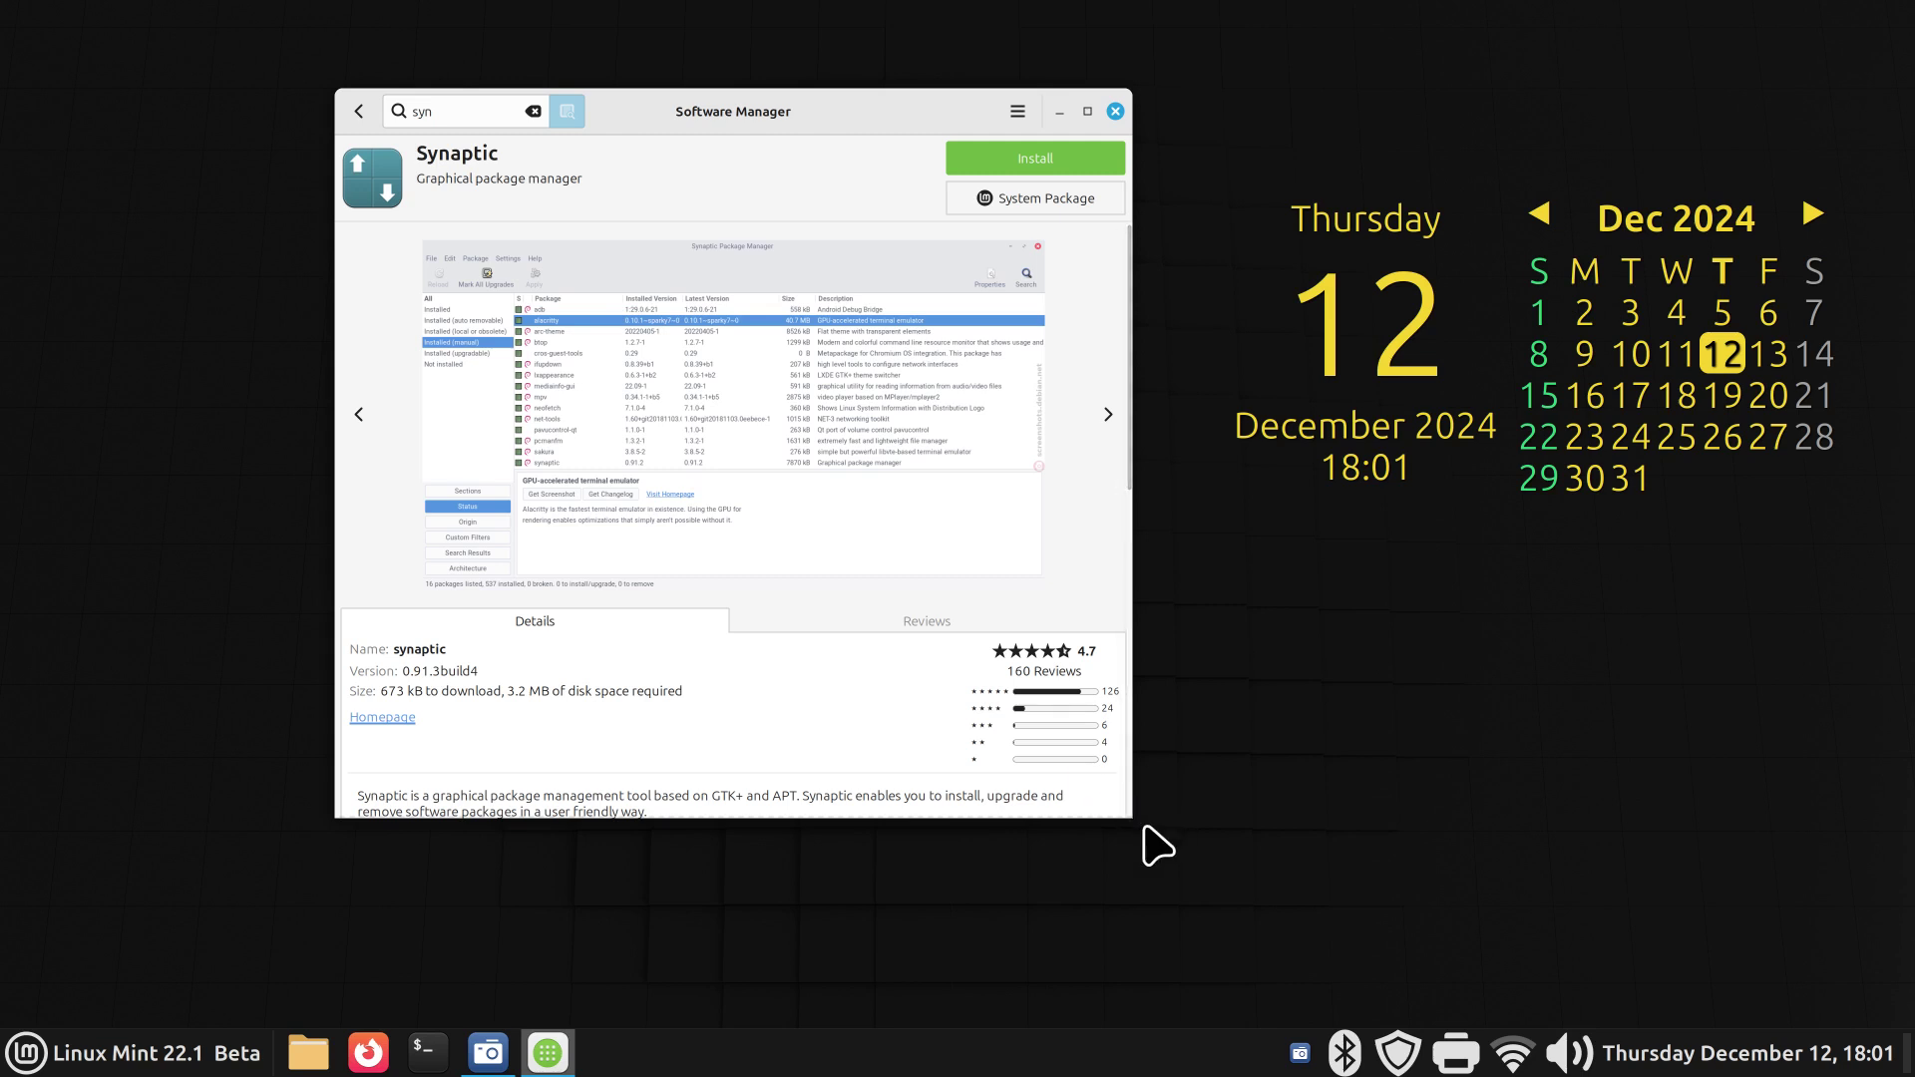
{"action": "left_click_drag", "start_coordinate": [1127, 813], "coordinate": [1206, 899]}
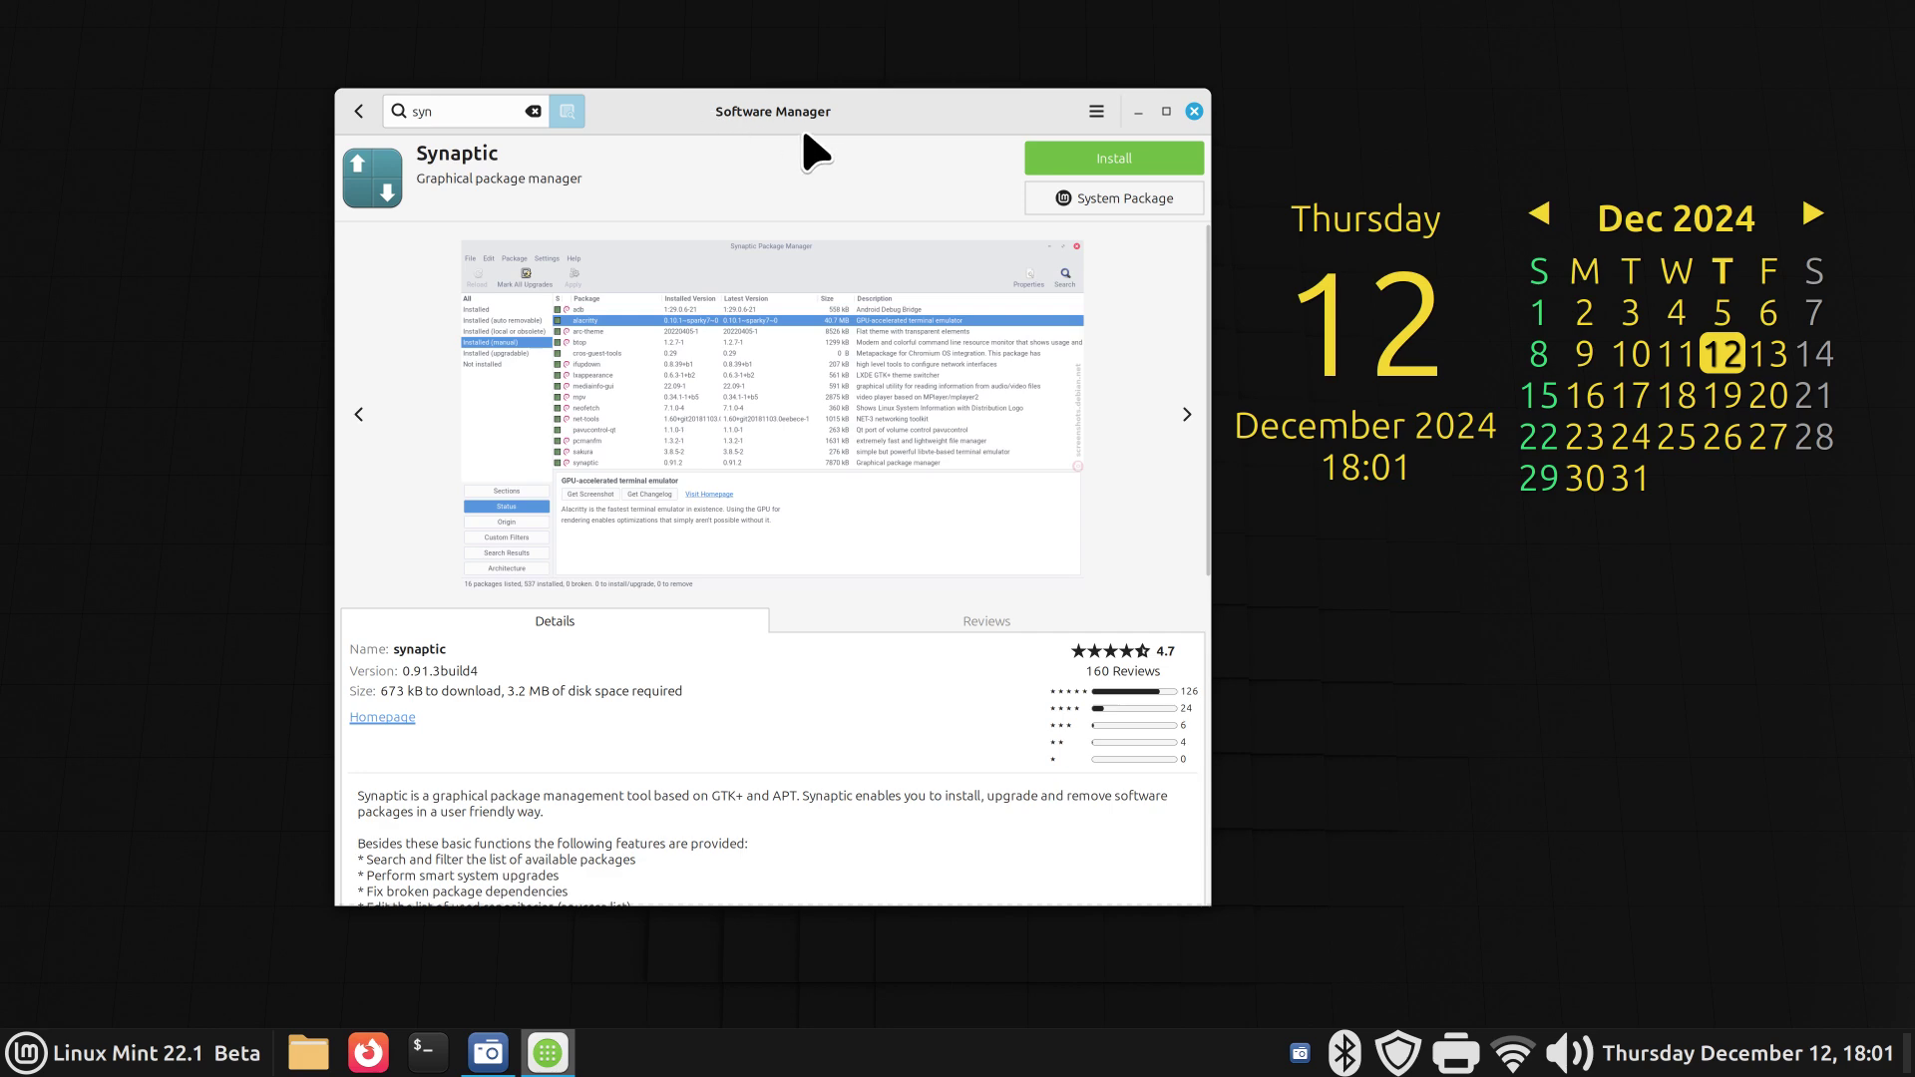
- Close Software Manager and open the Sound page in System Settings
{"action": "left_click", "coordinate": [1194, 111]}
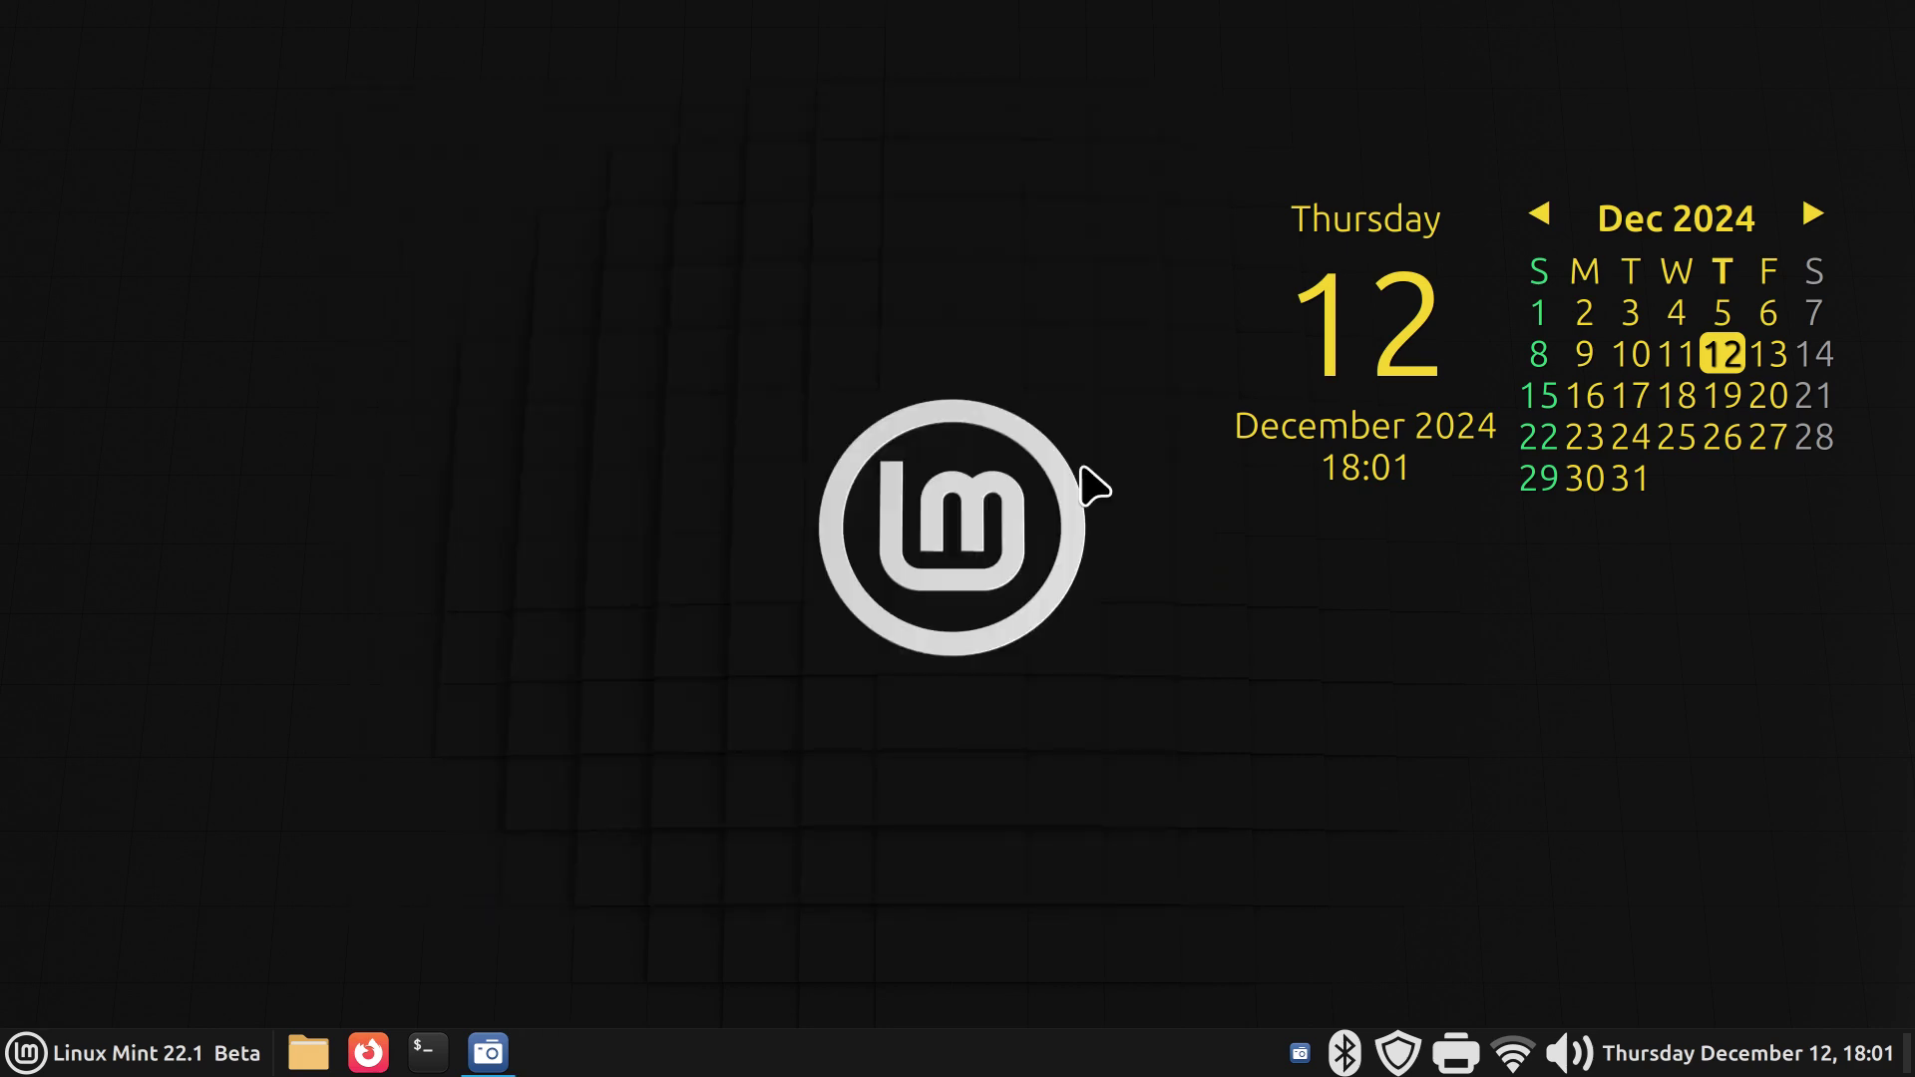
{"action": "left_click", "coordinate": [144, 1052]}
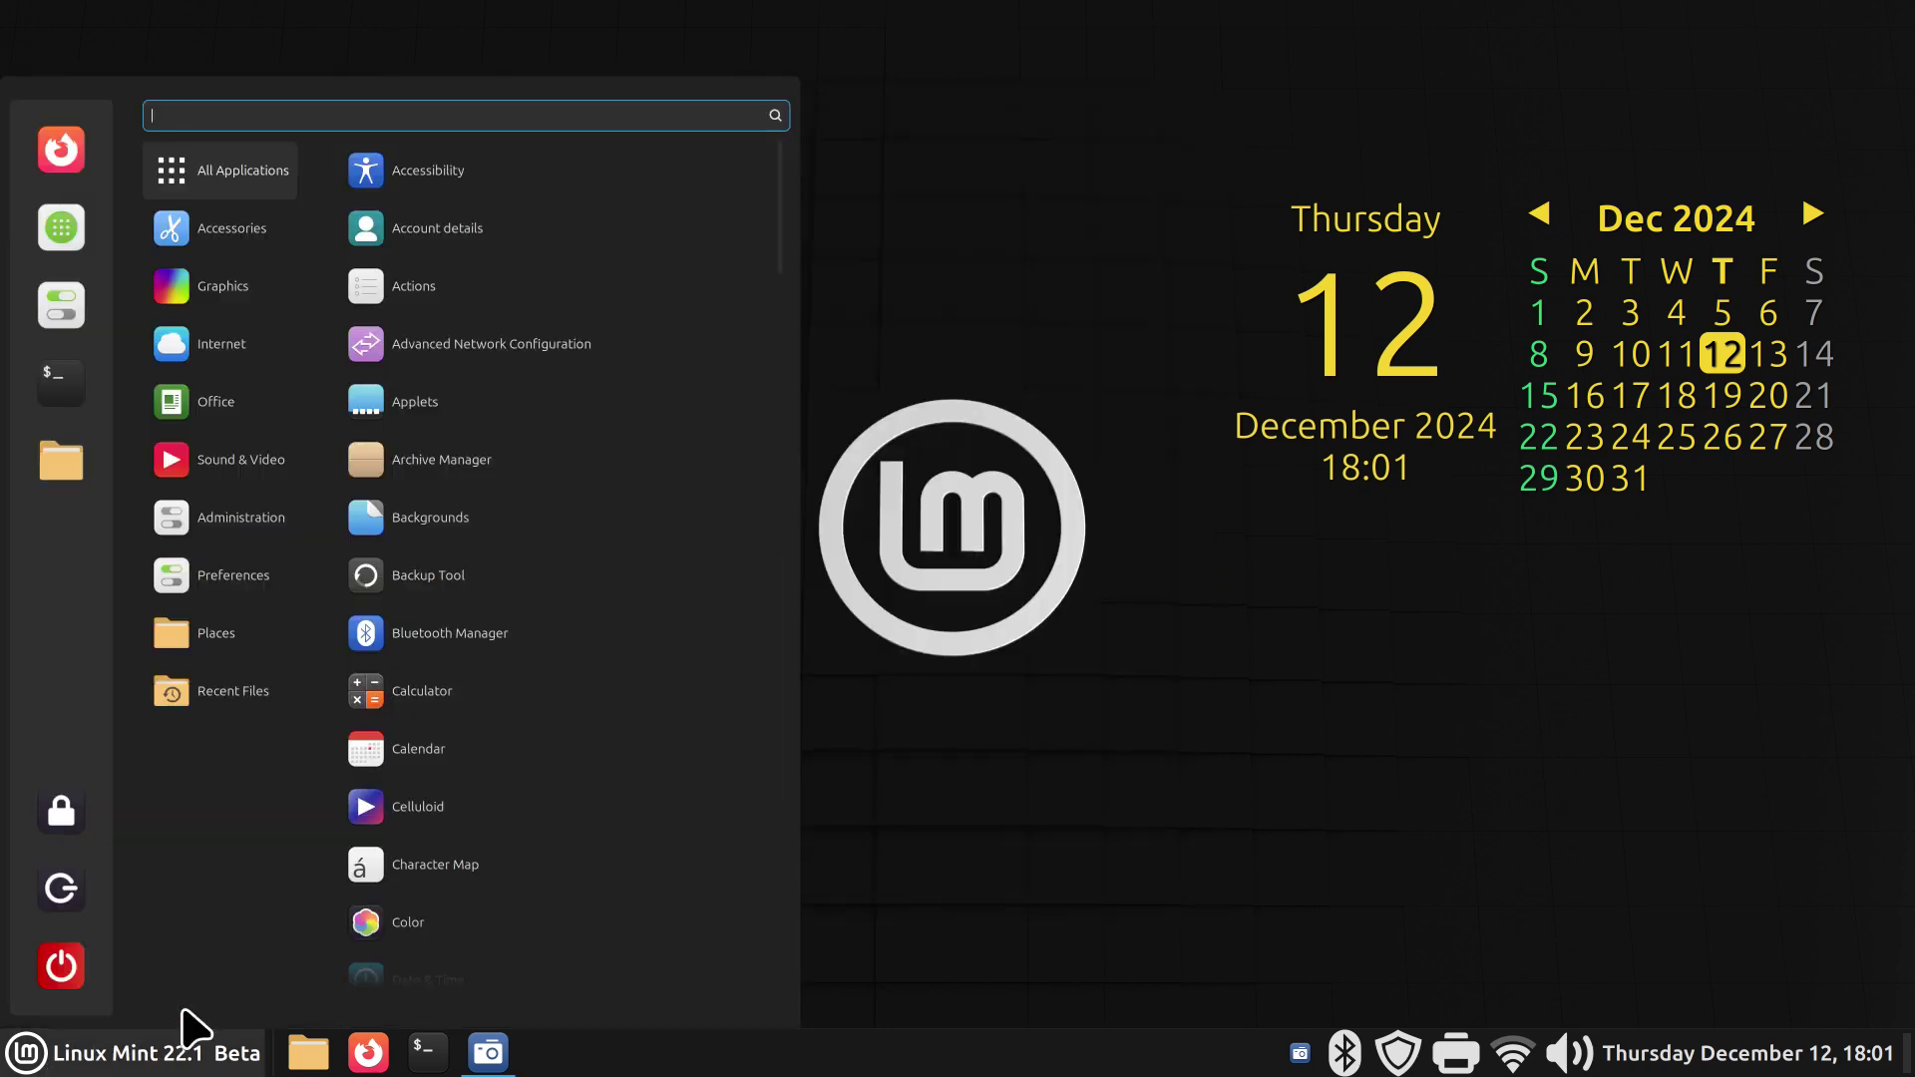
{"action": "left_click", "coordinate": [57, 311]}
{"action": "scroll", "coordinate": [953, 589], "scroll_direction": "down", "scroll_amount": 4}
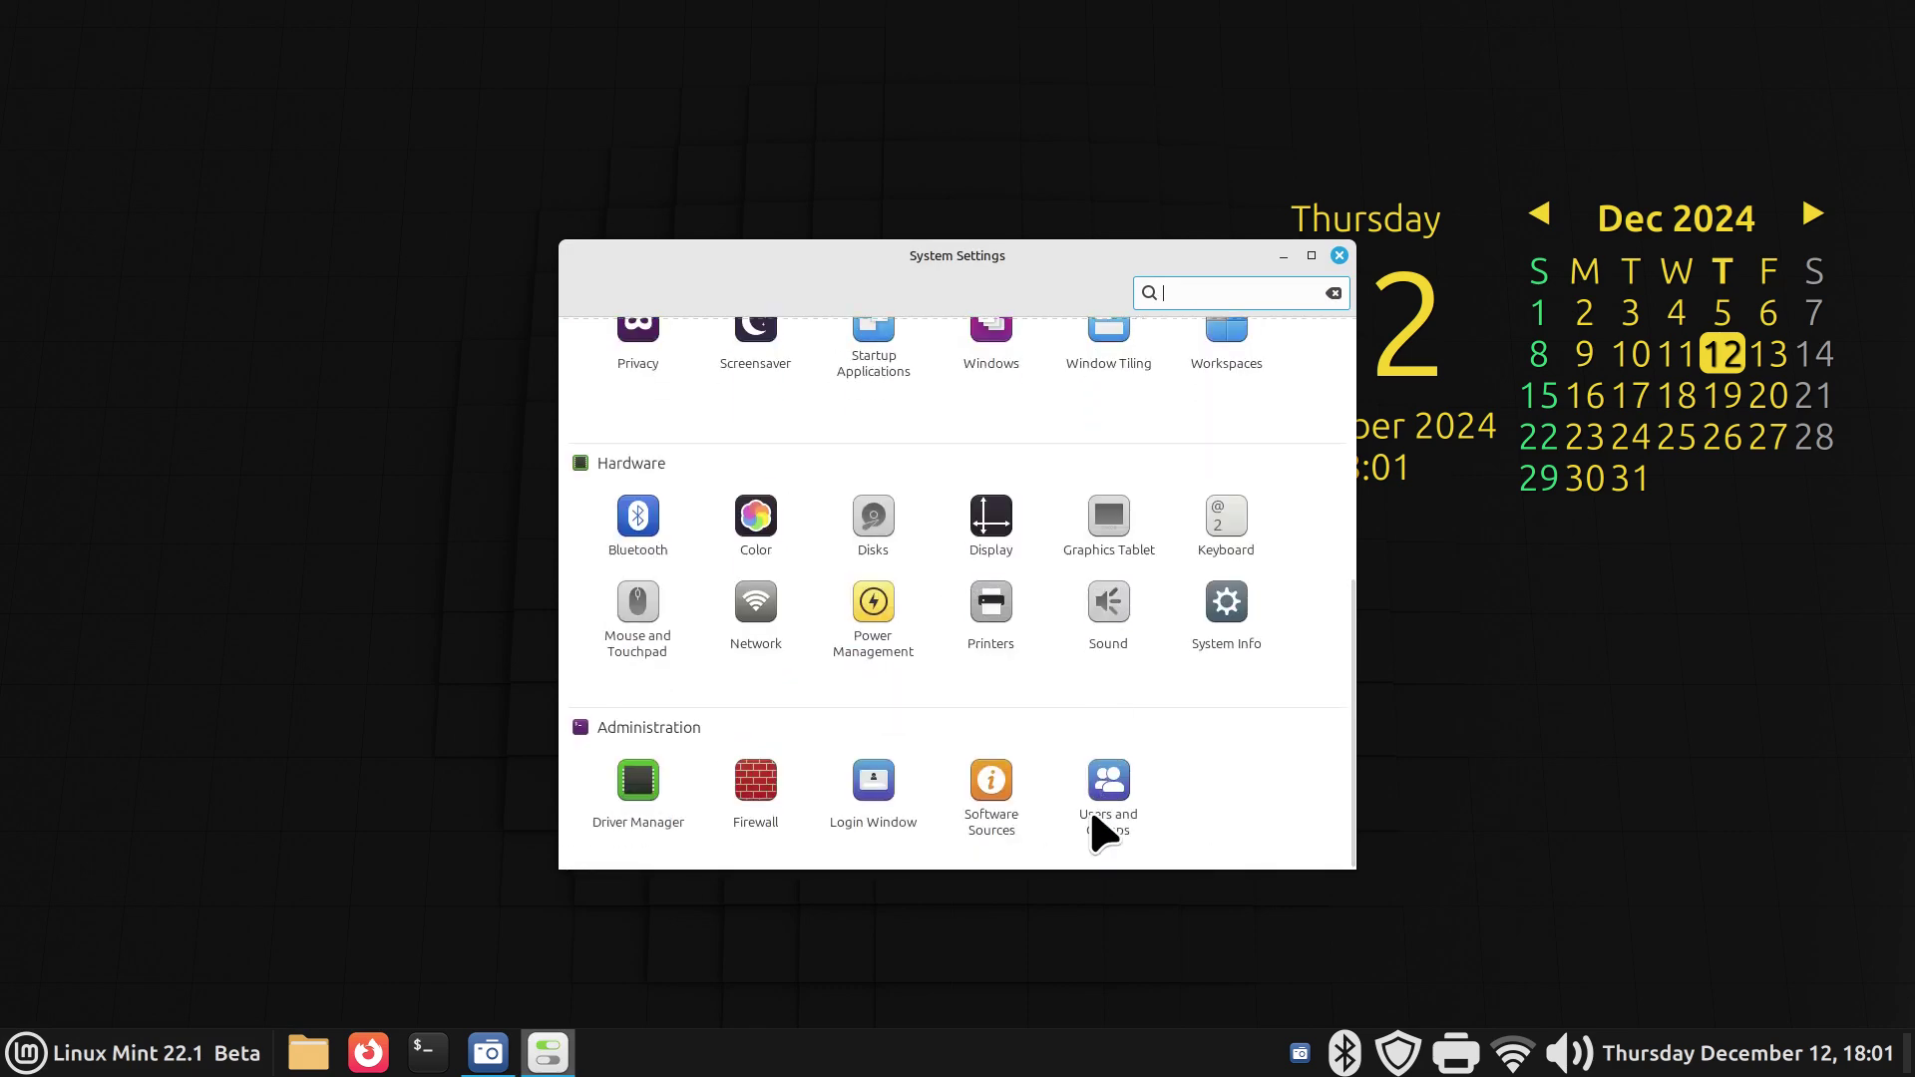
{"action": "left_click", "coordinate": [1118, 609]}
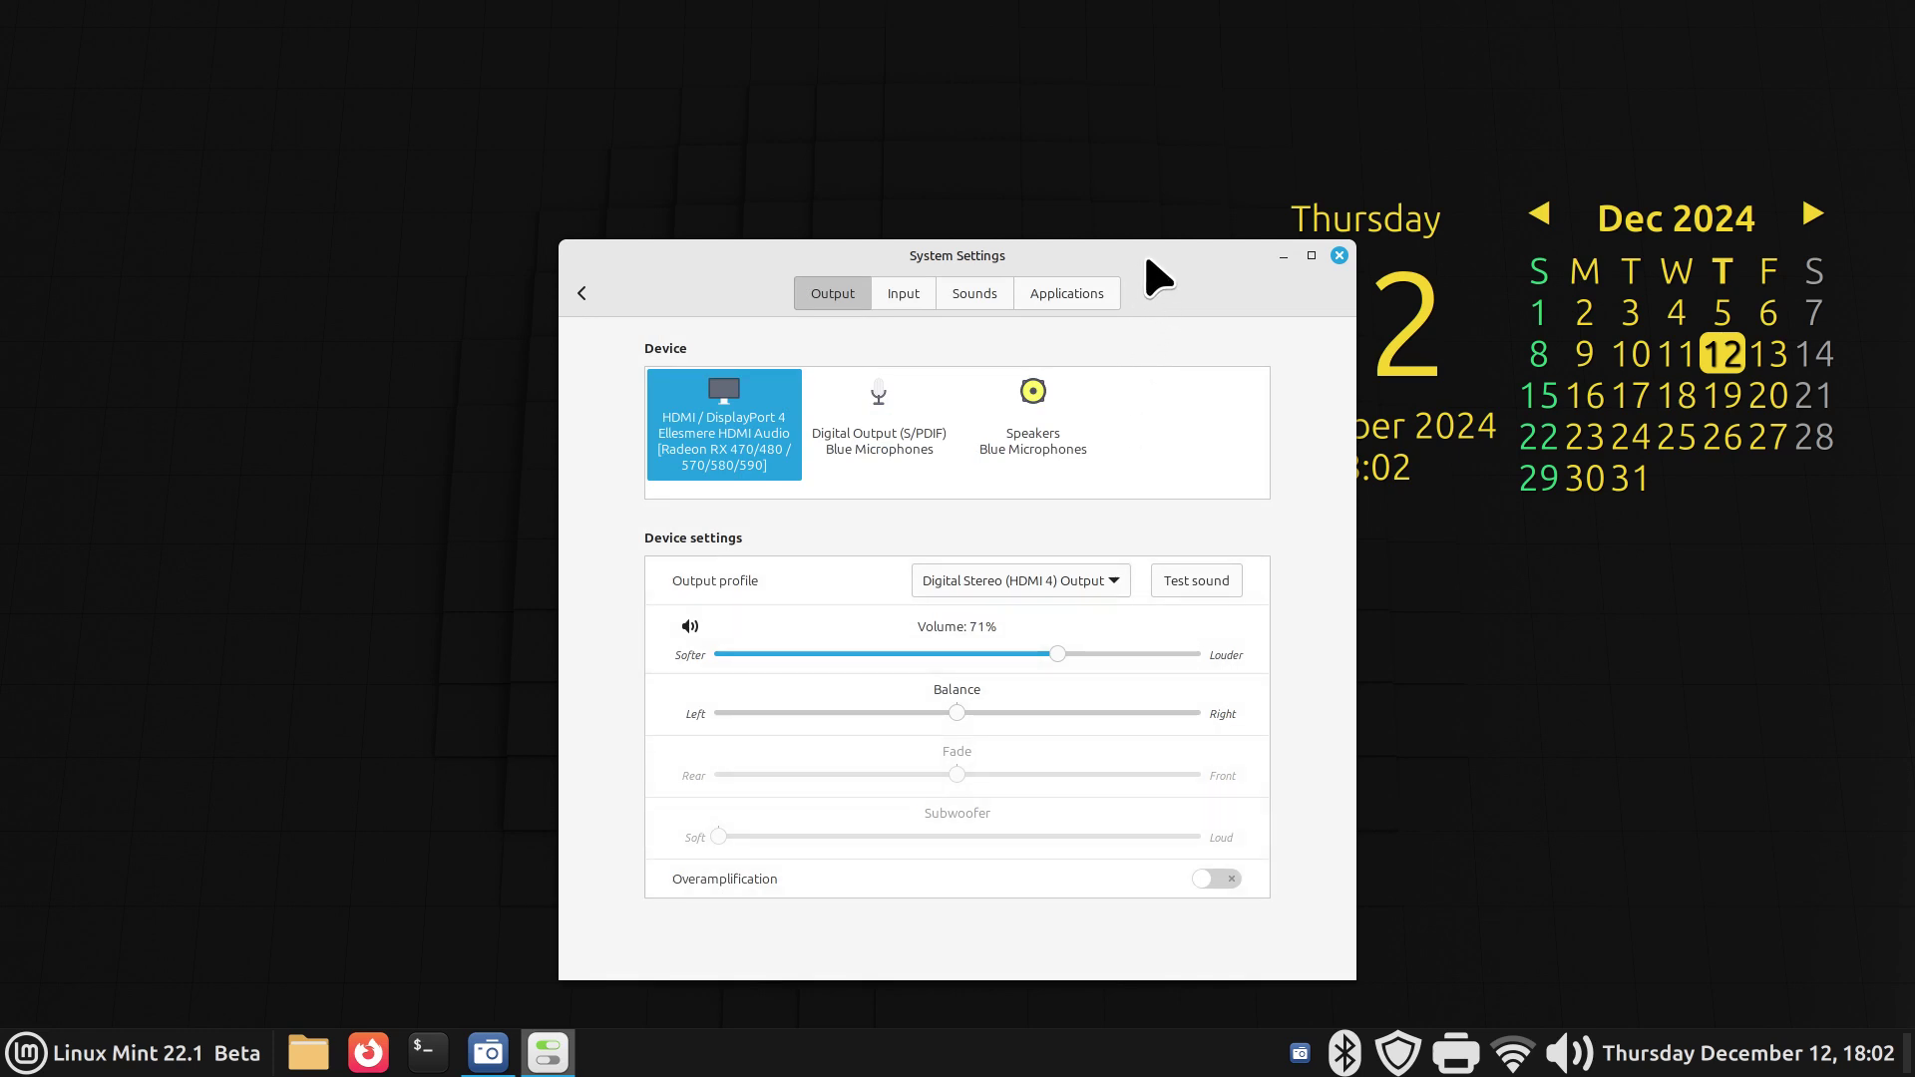
- Turn on Overamplification, raise the output volume to 105%, then lower it back to about 70%
{"action": "left_click_drag", "start_coordinate": [1144, 255], "coordinate": [978, 120]}
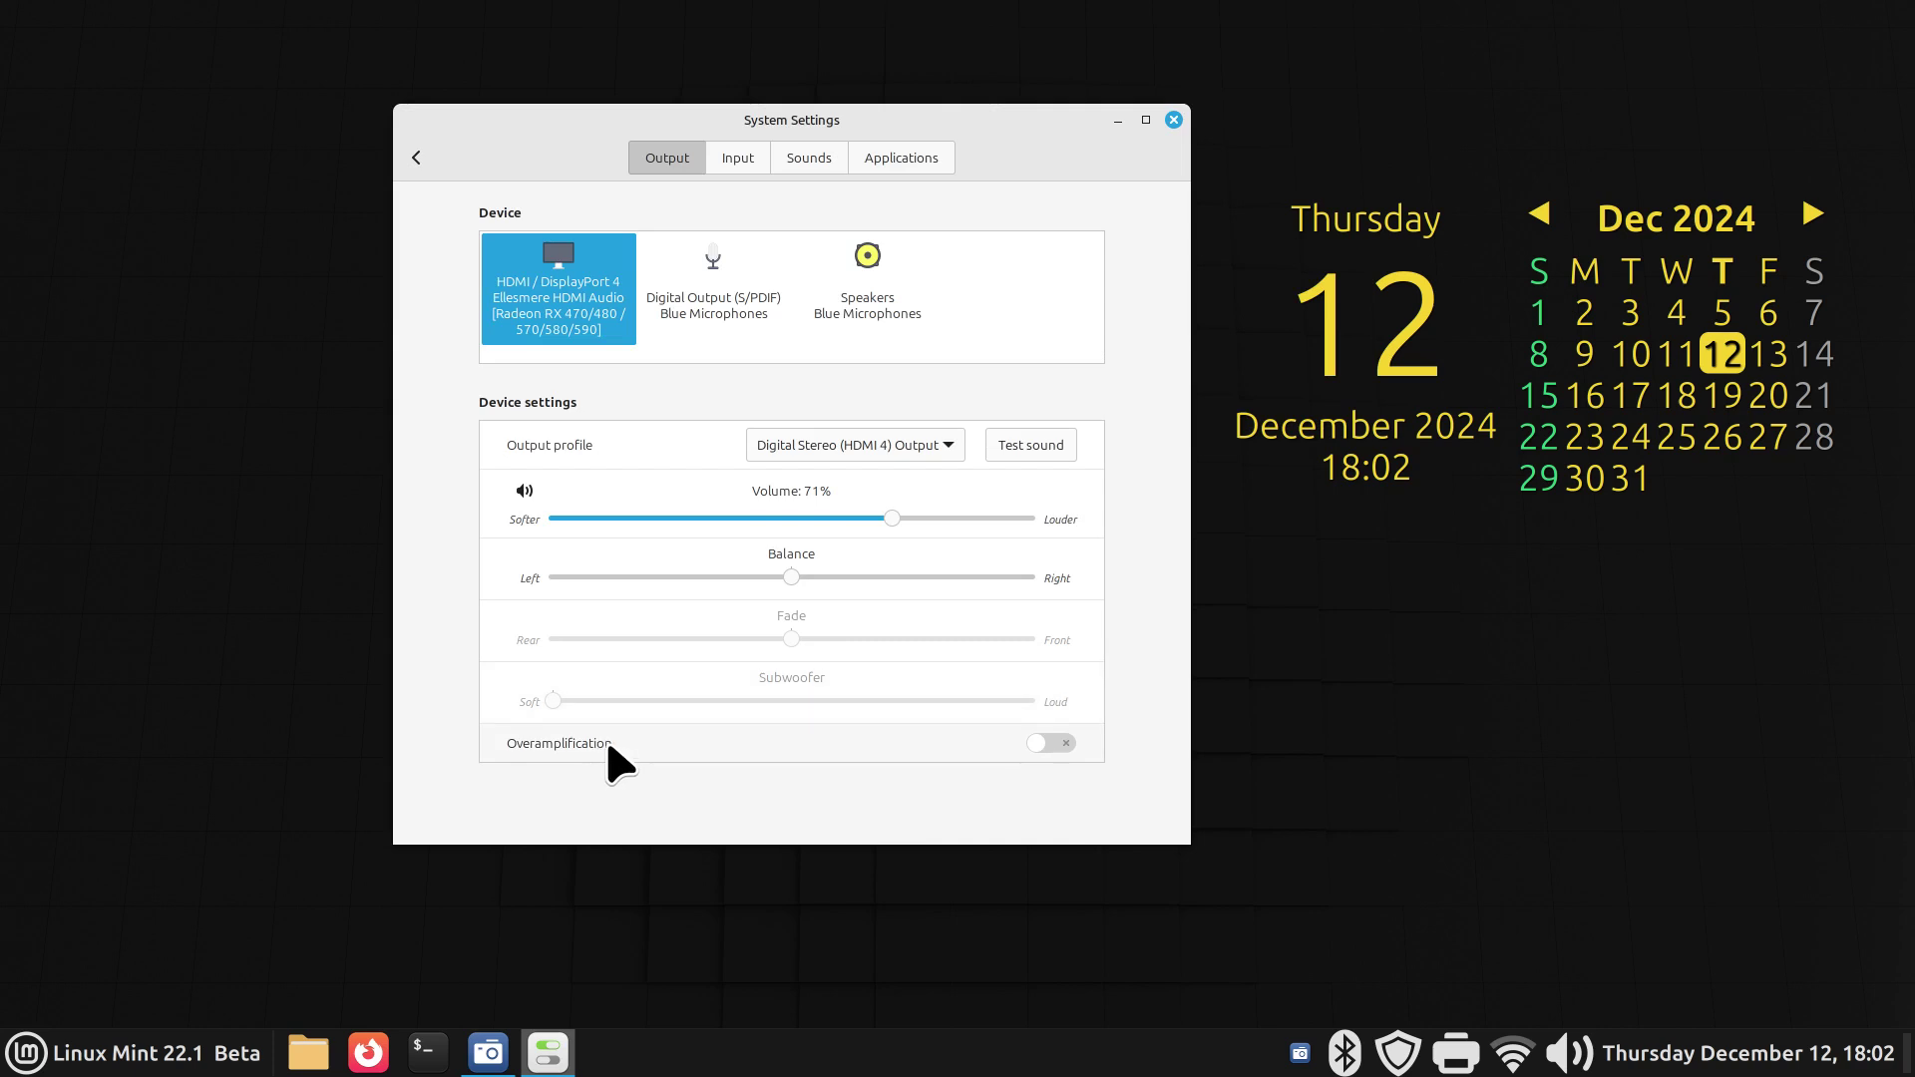
{"action": "mouse_move", "coordinate": [612, 759]}
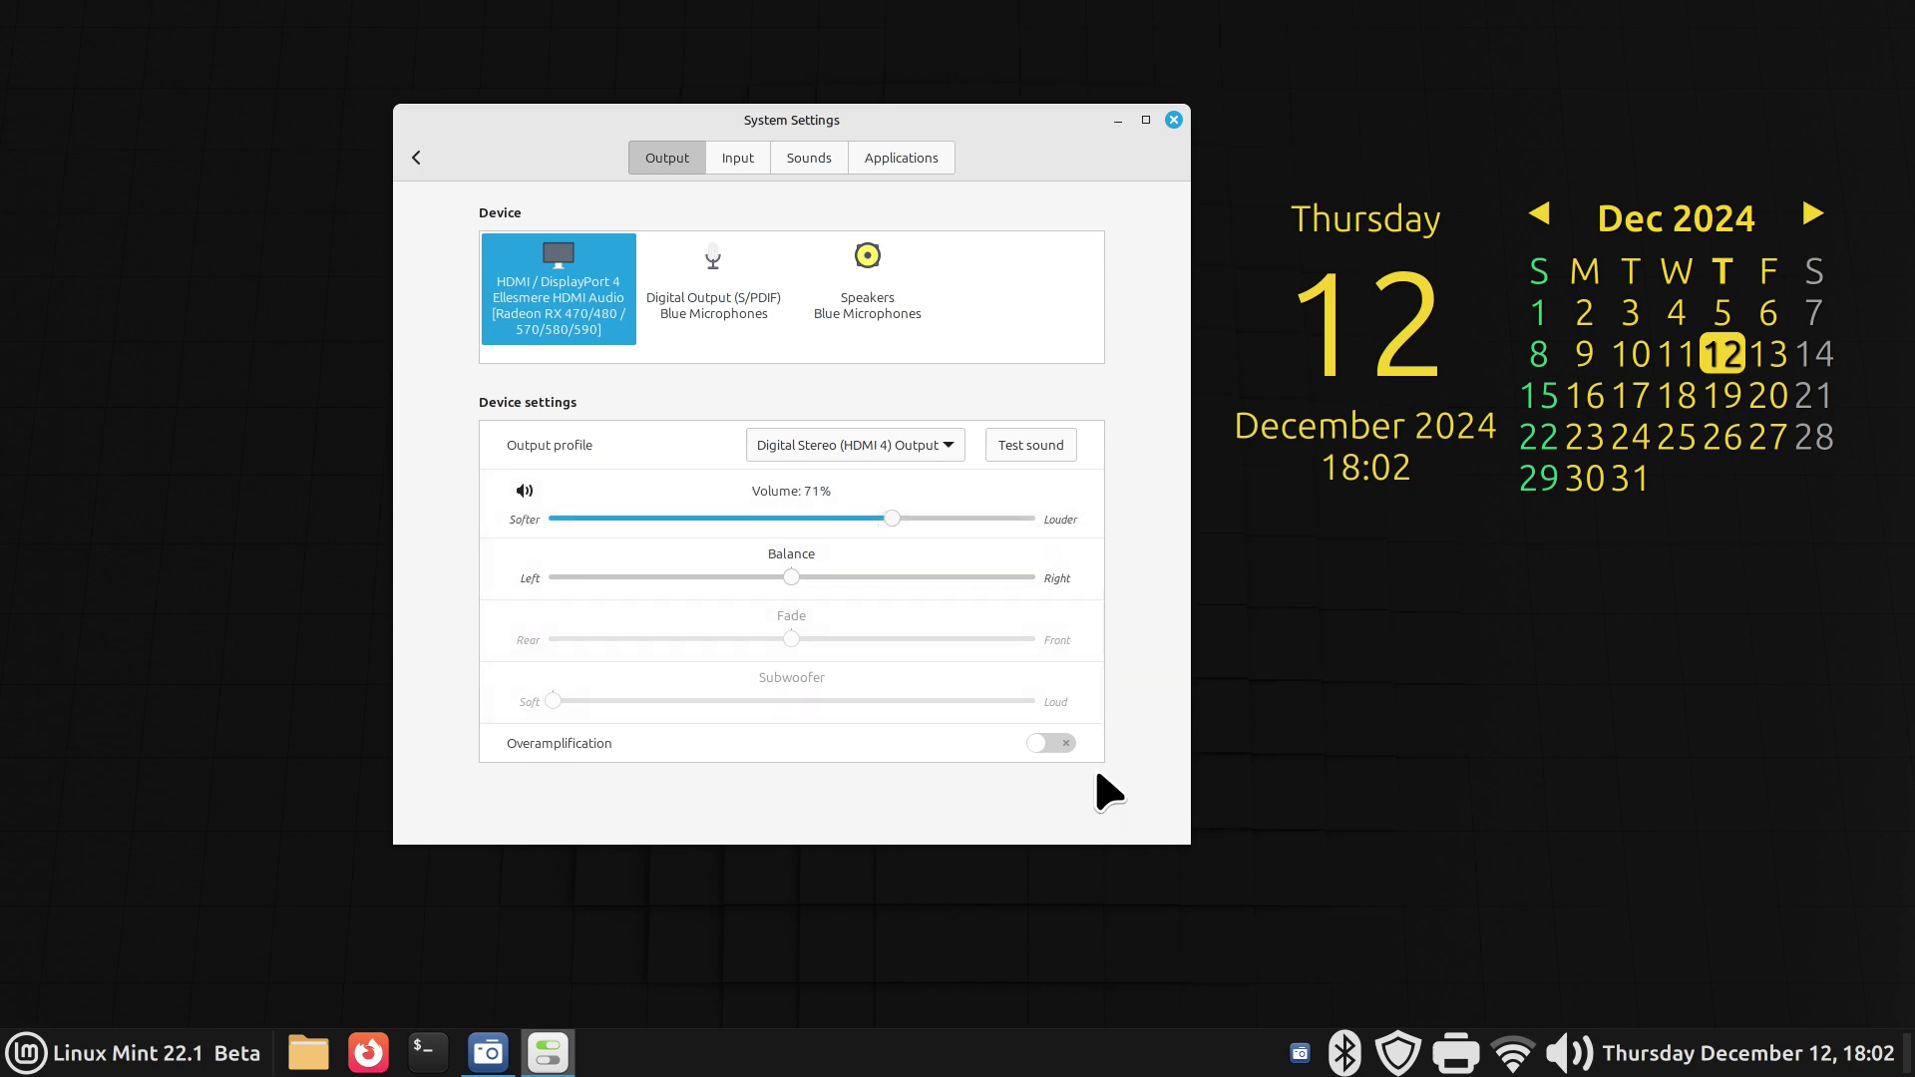
{"action": "left_click", "coordinate": [1053, 744]}
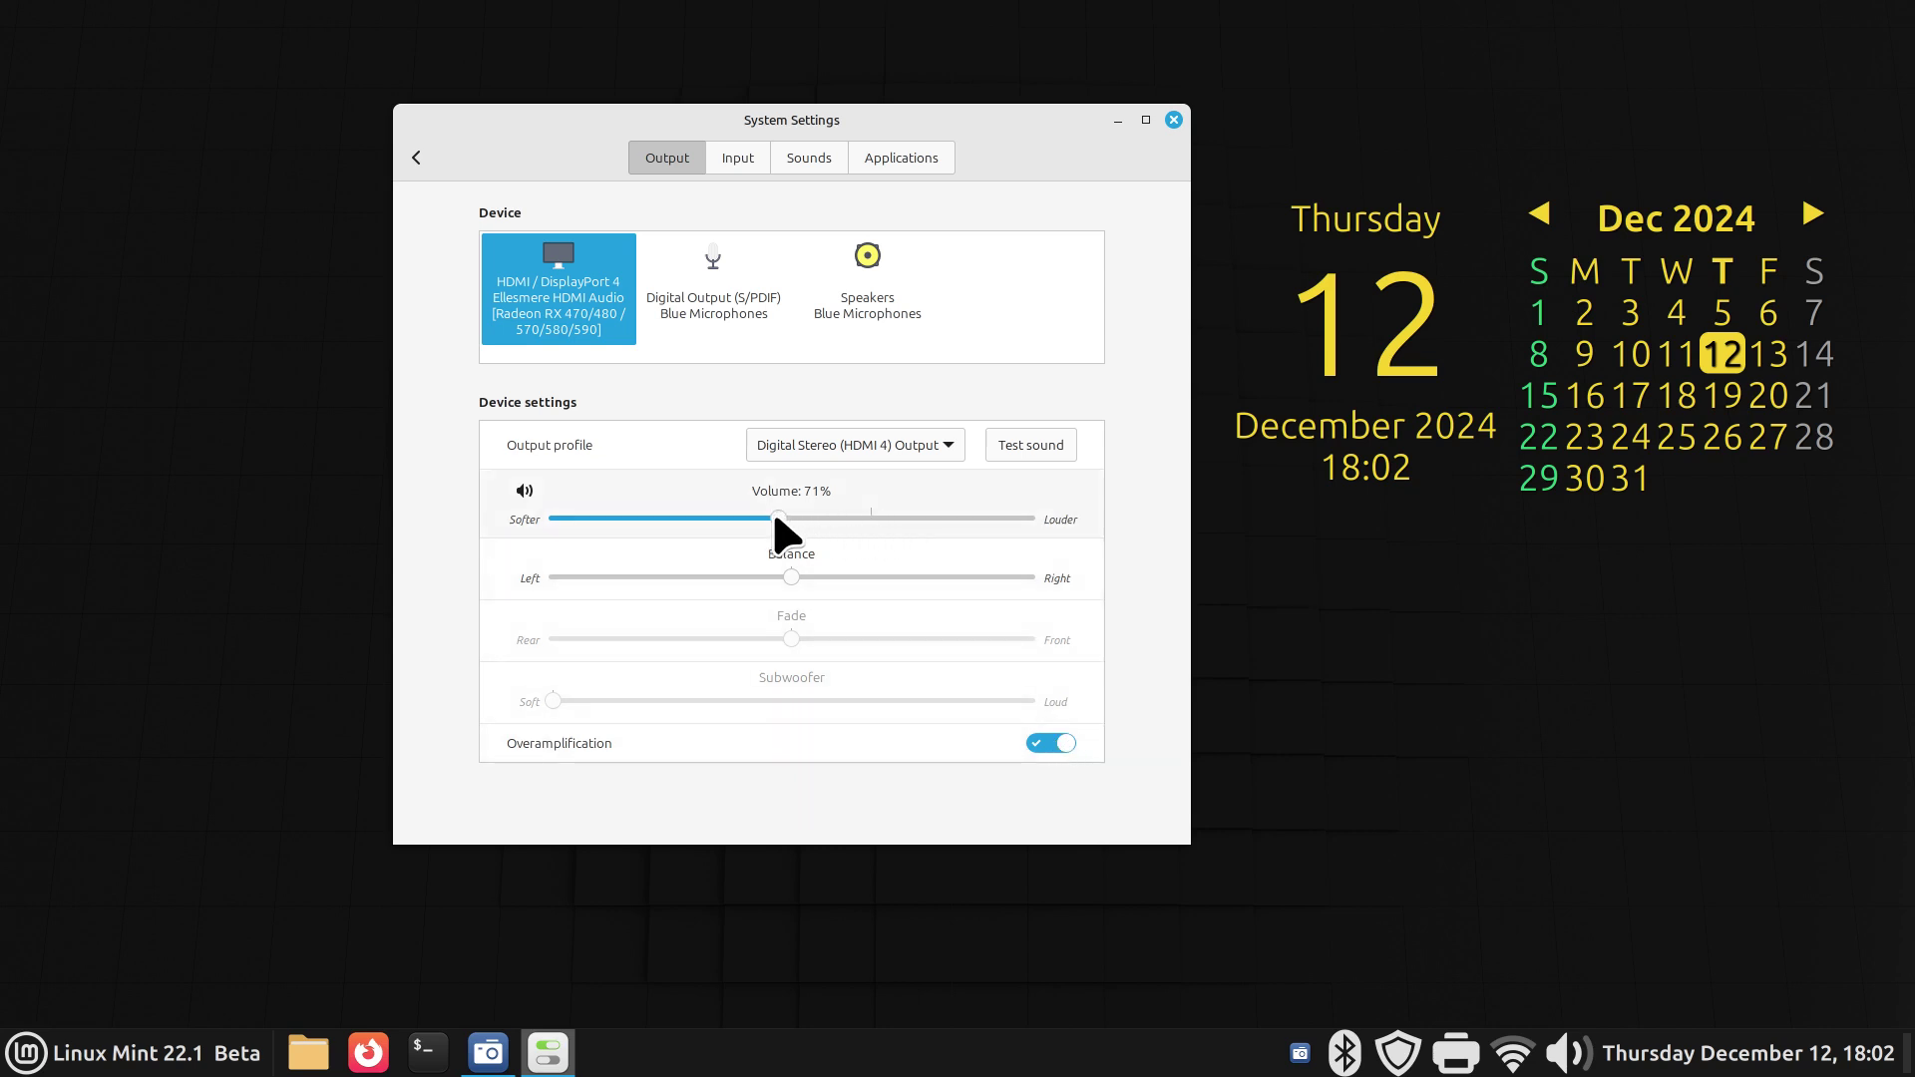
{"action": "left_click_drag", "start_coordinate": [779, 517], "coordinate": [885, 520]}
{"action": "left_click_drag", "start_coordinate": [887, 518], "coordinate": [777, 518]}
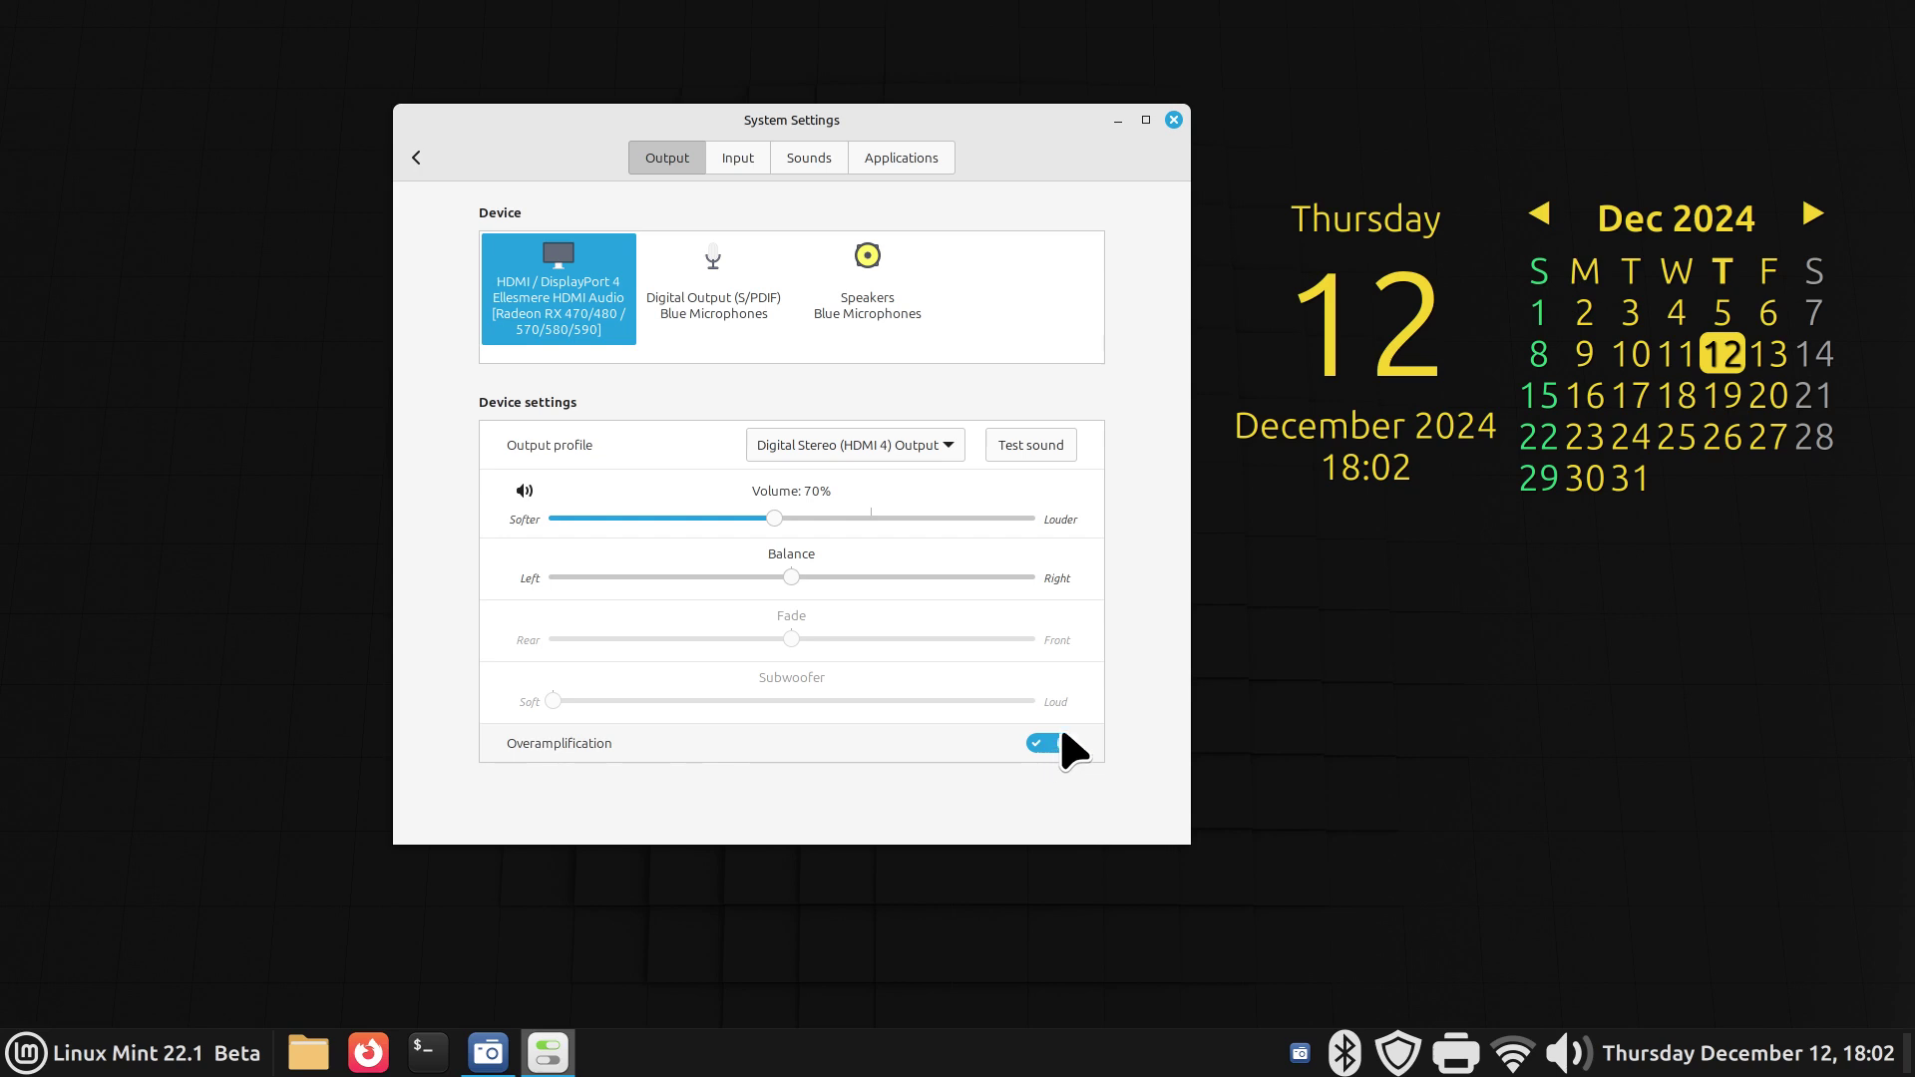
- Play the login.oga event sound, cancel choosing a replacement, and return to the settings overview
{"action": "left_click", "coordinate": [812, 160]}
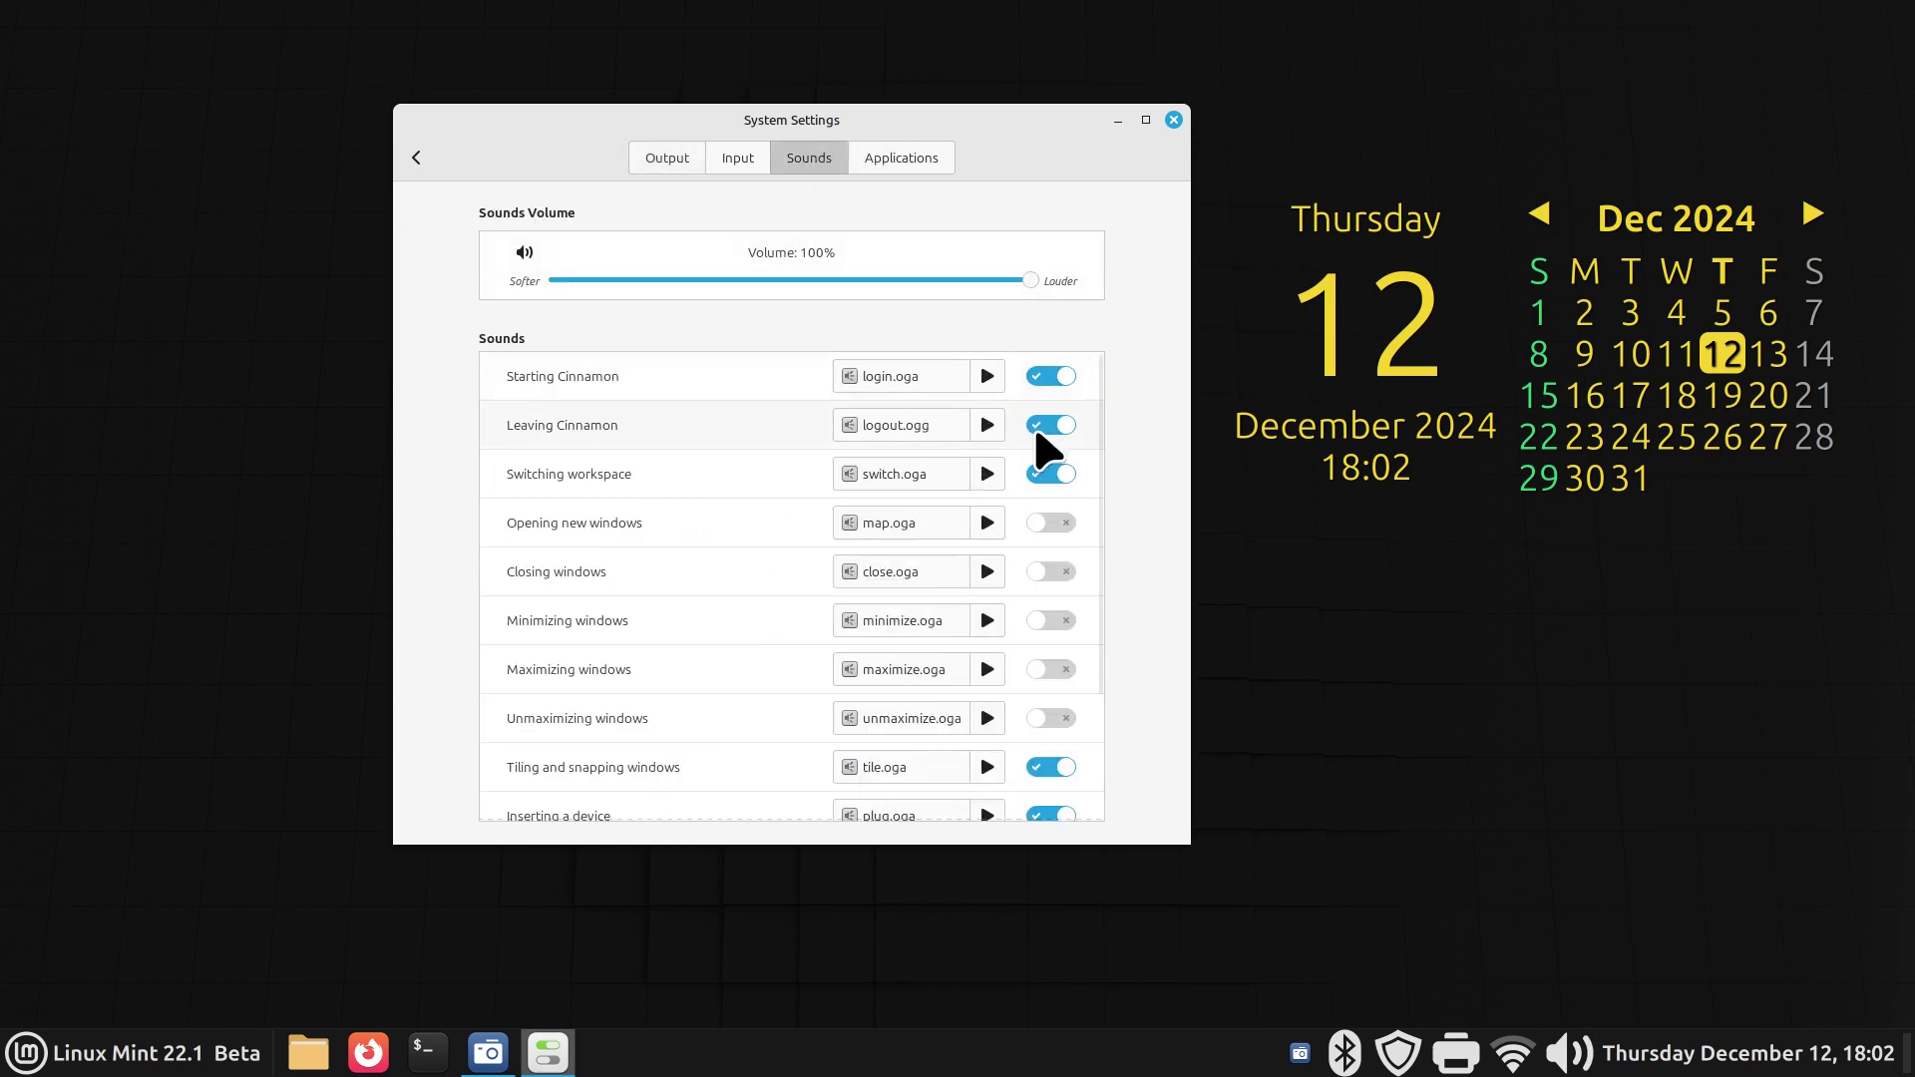
{"action": "left_click", "coordinate": [986, 377]}
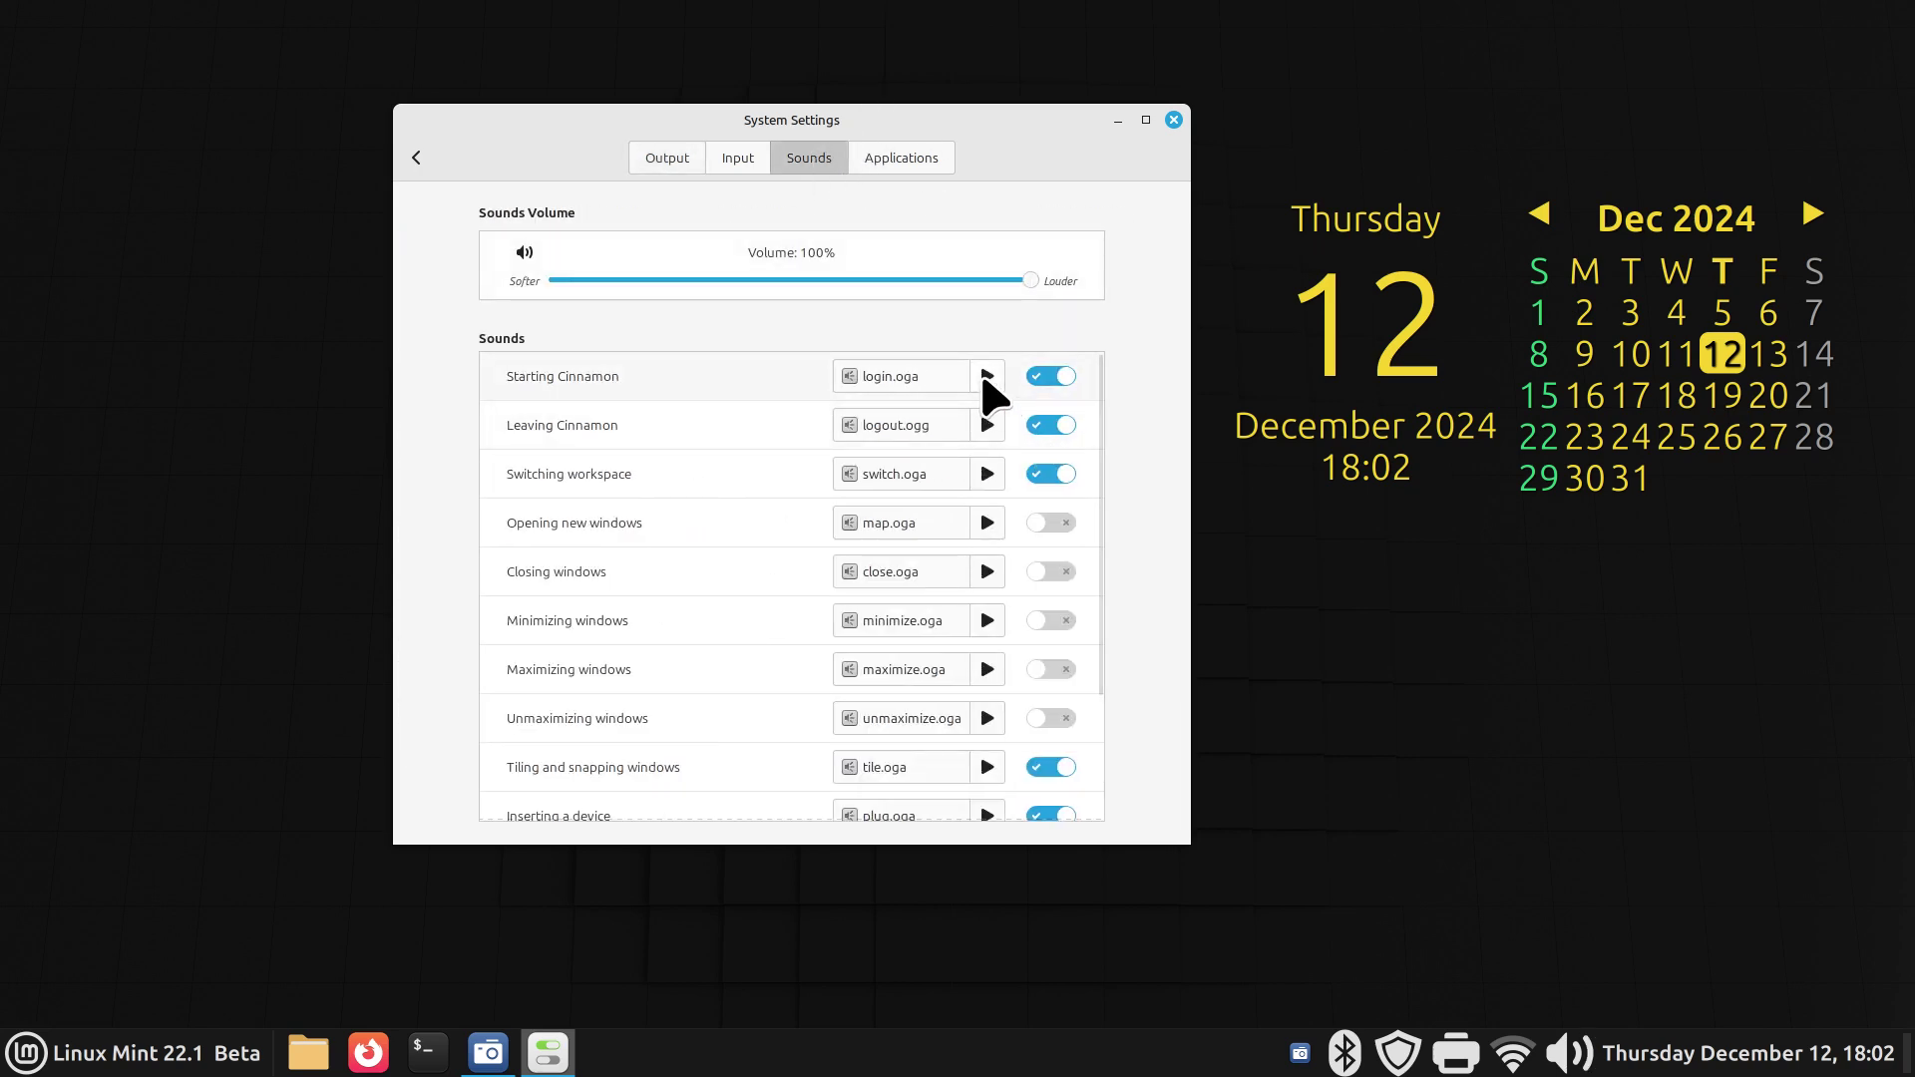
{"action": "left_click", "coordinate": [903, 377]}
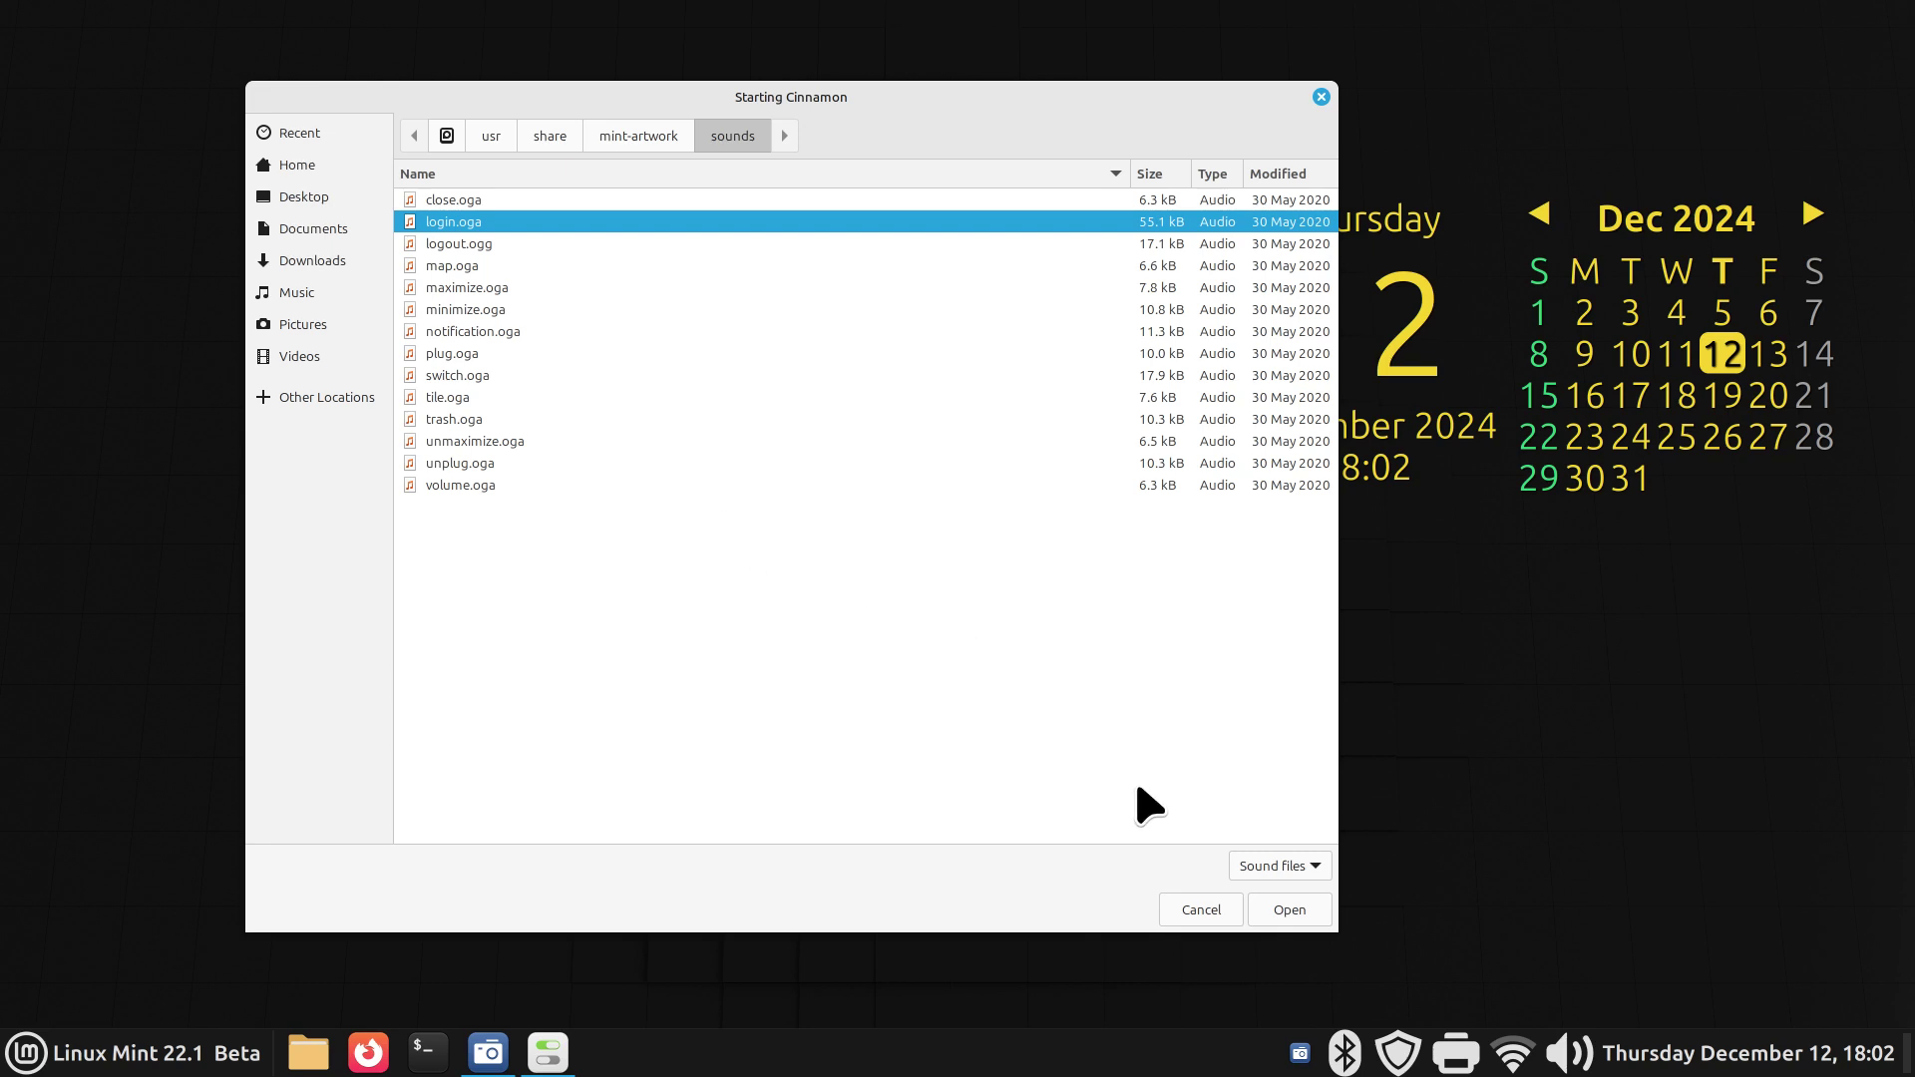
{"action": "left_click", "coordinate": [1202, 910]}
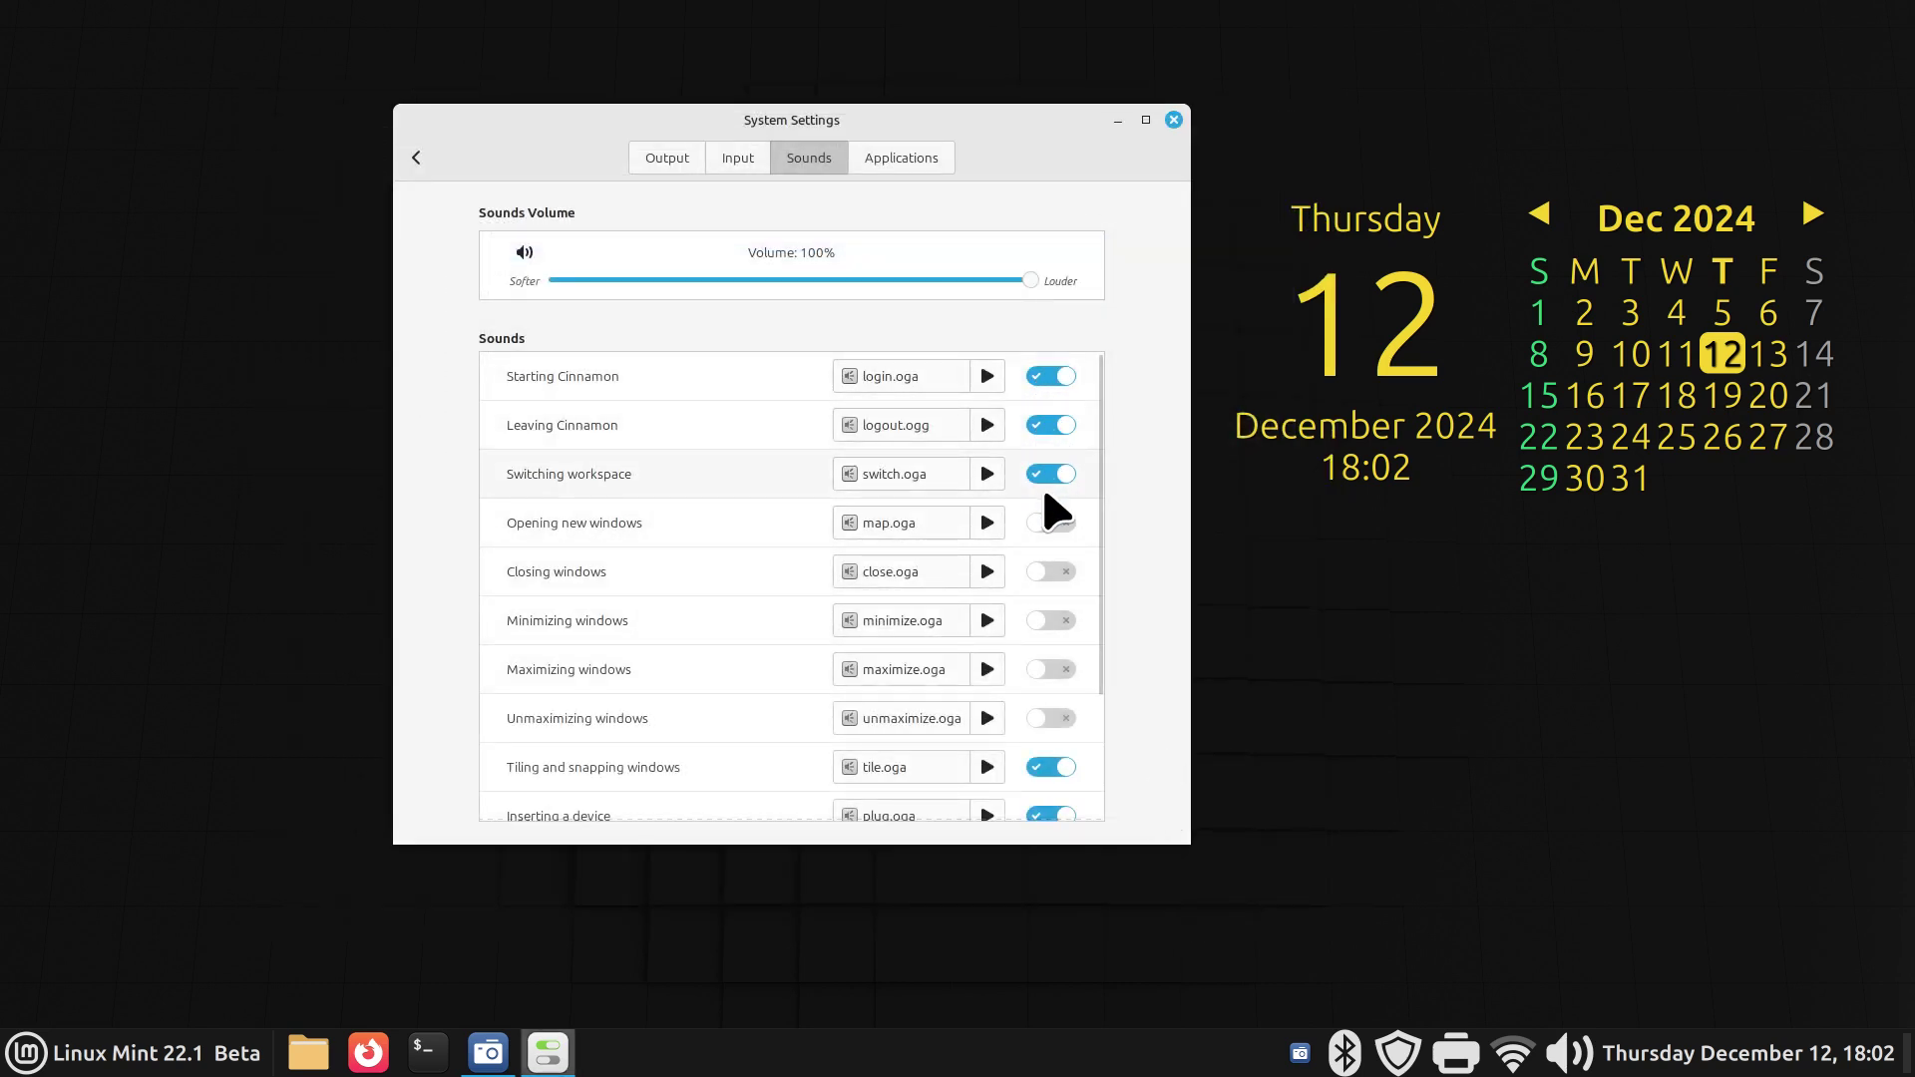
{"action": "left_click", "coordinate": [417, 158]}
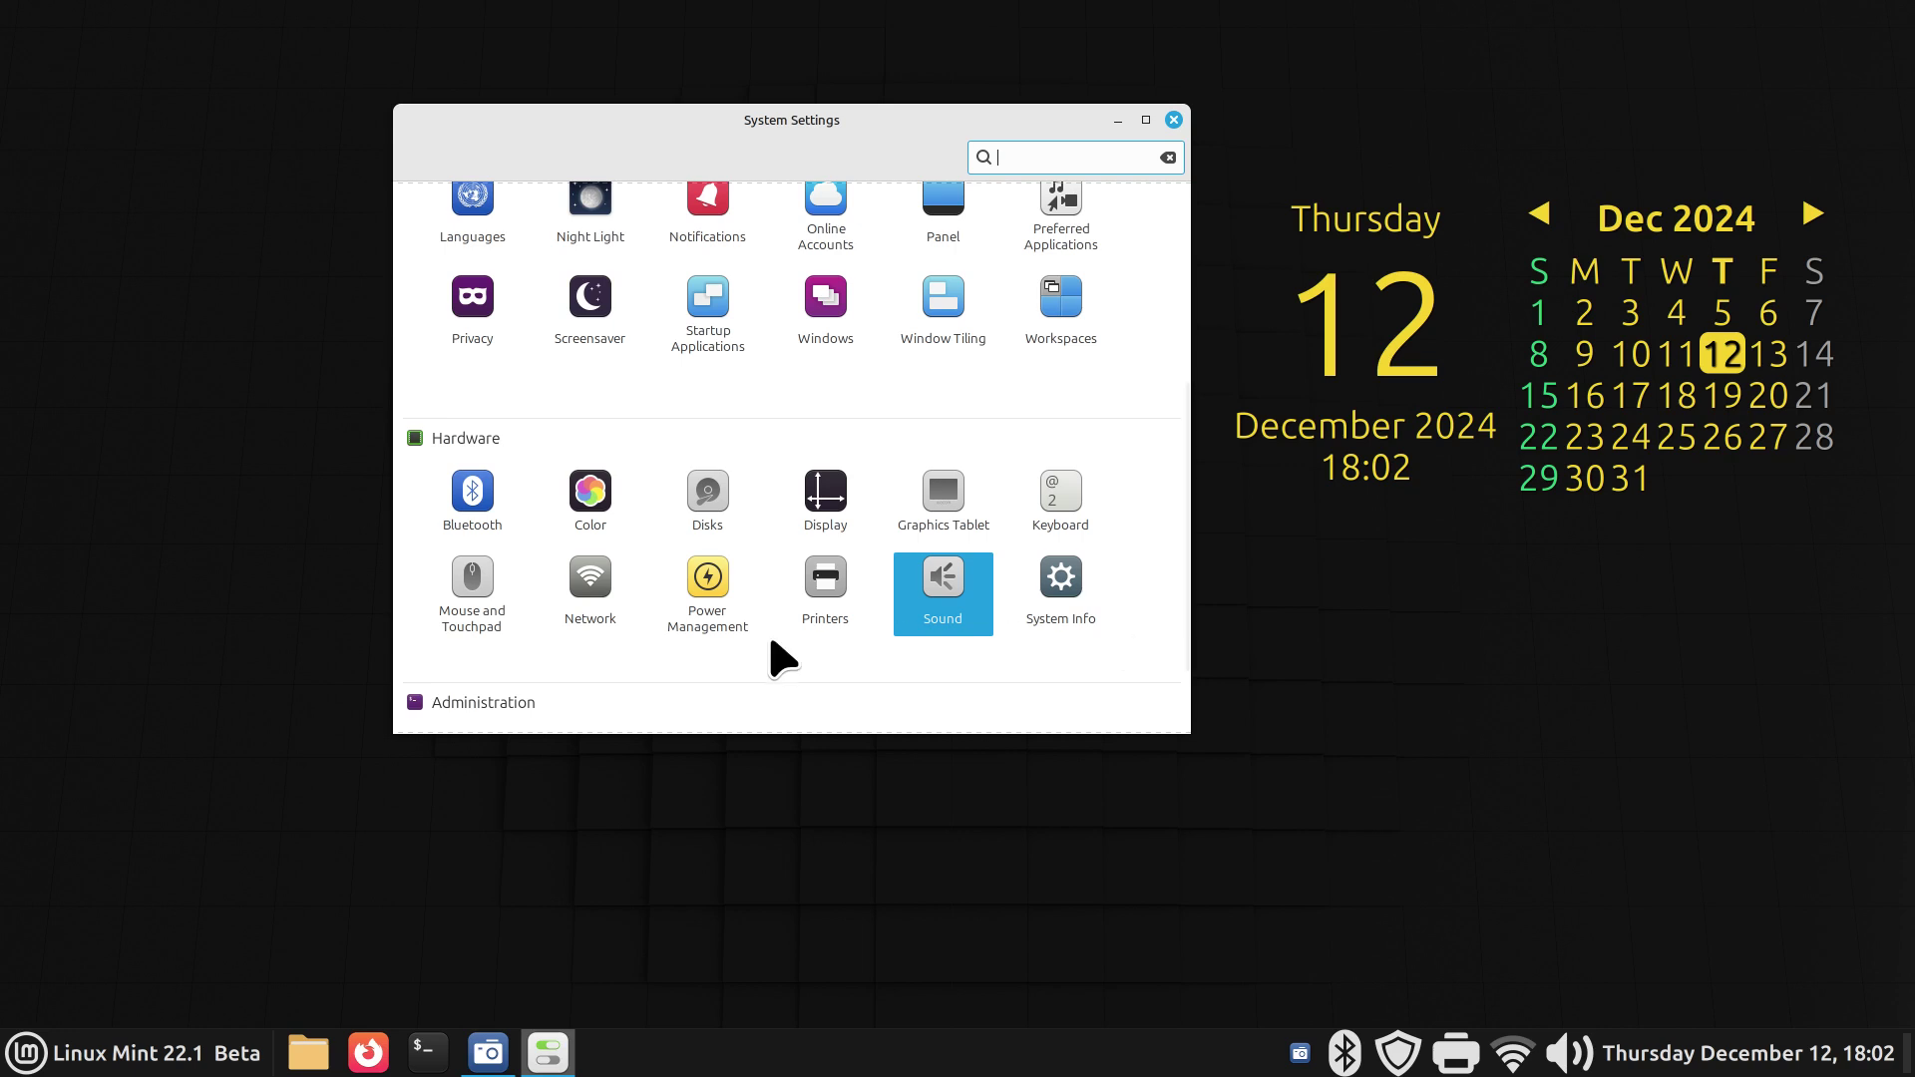
{"action": "left_click", "coordinate": [116, 1055]}
{"action": "mouse_move", "coordinate": [241, 463]}
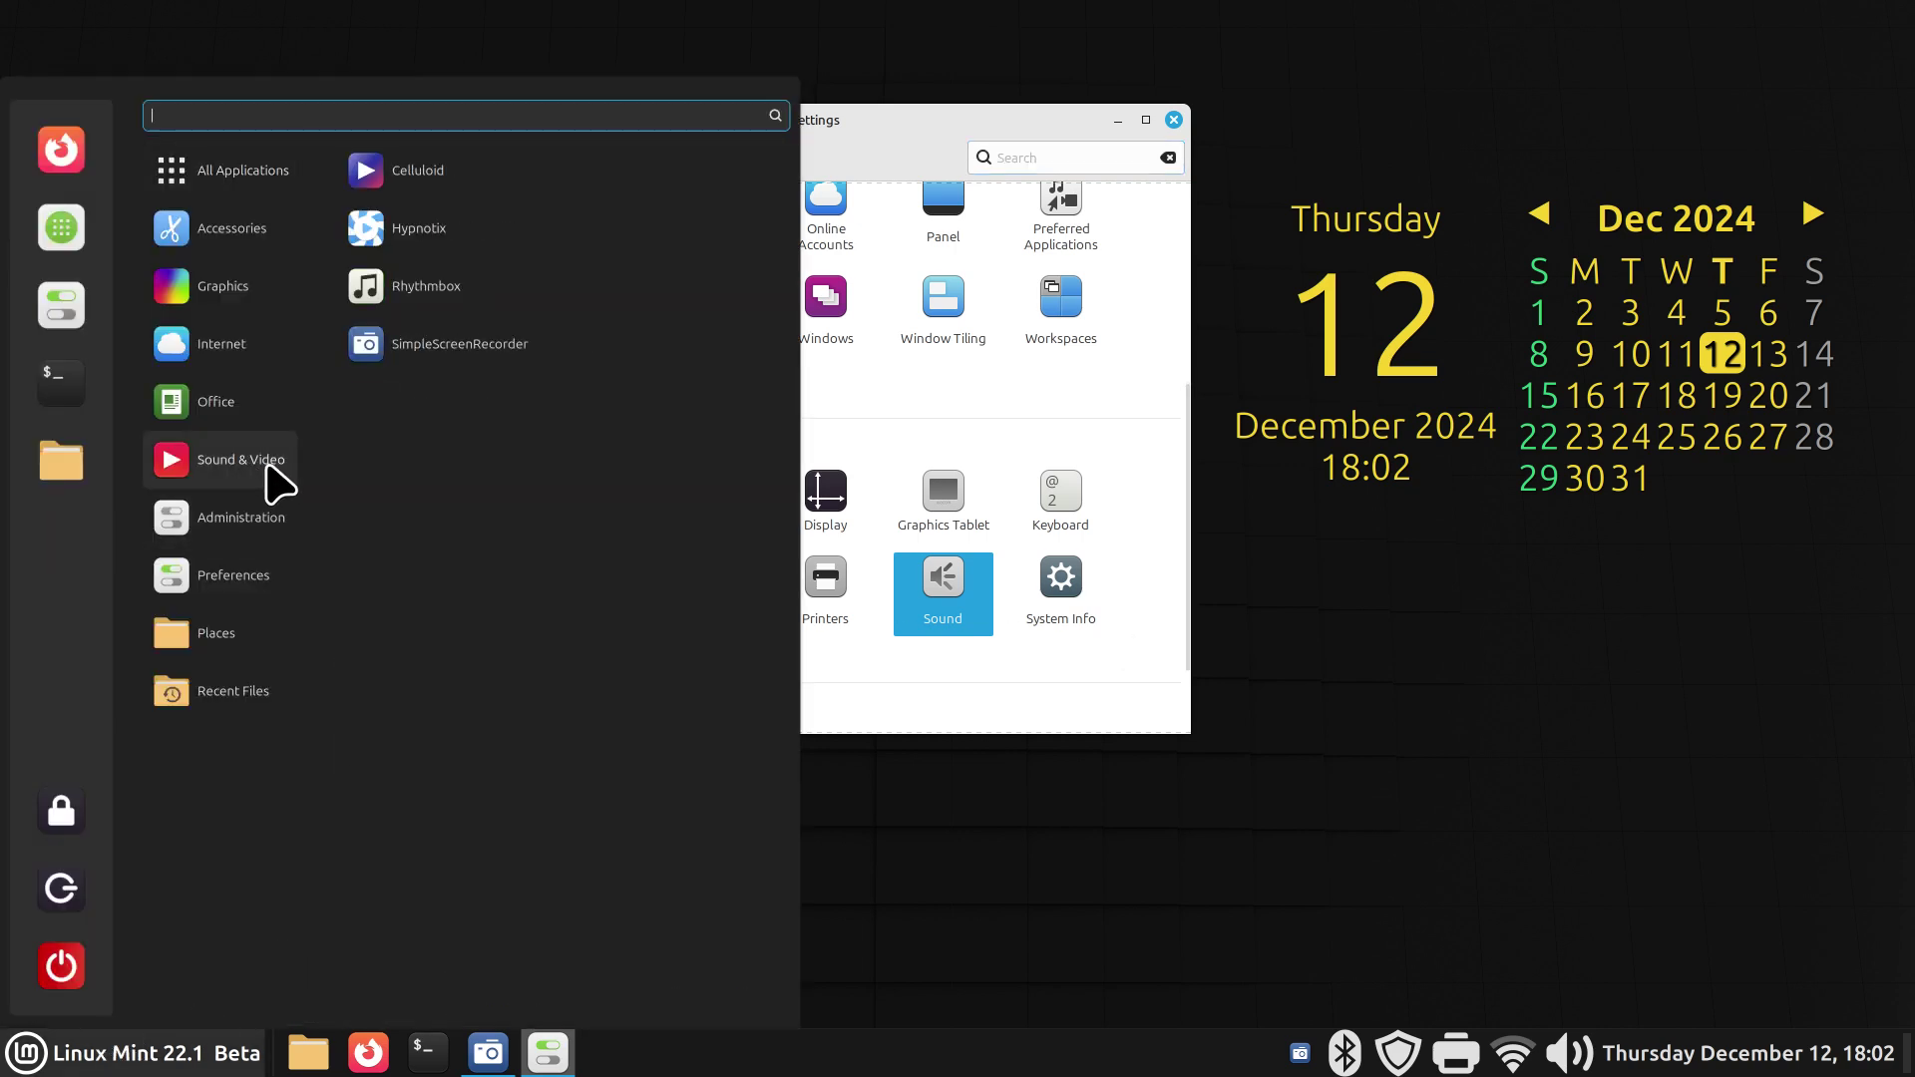
{"action": "mouse_move", "coordinate": [274, 414]}
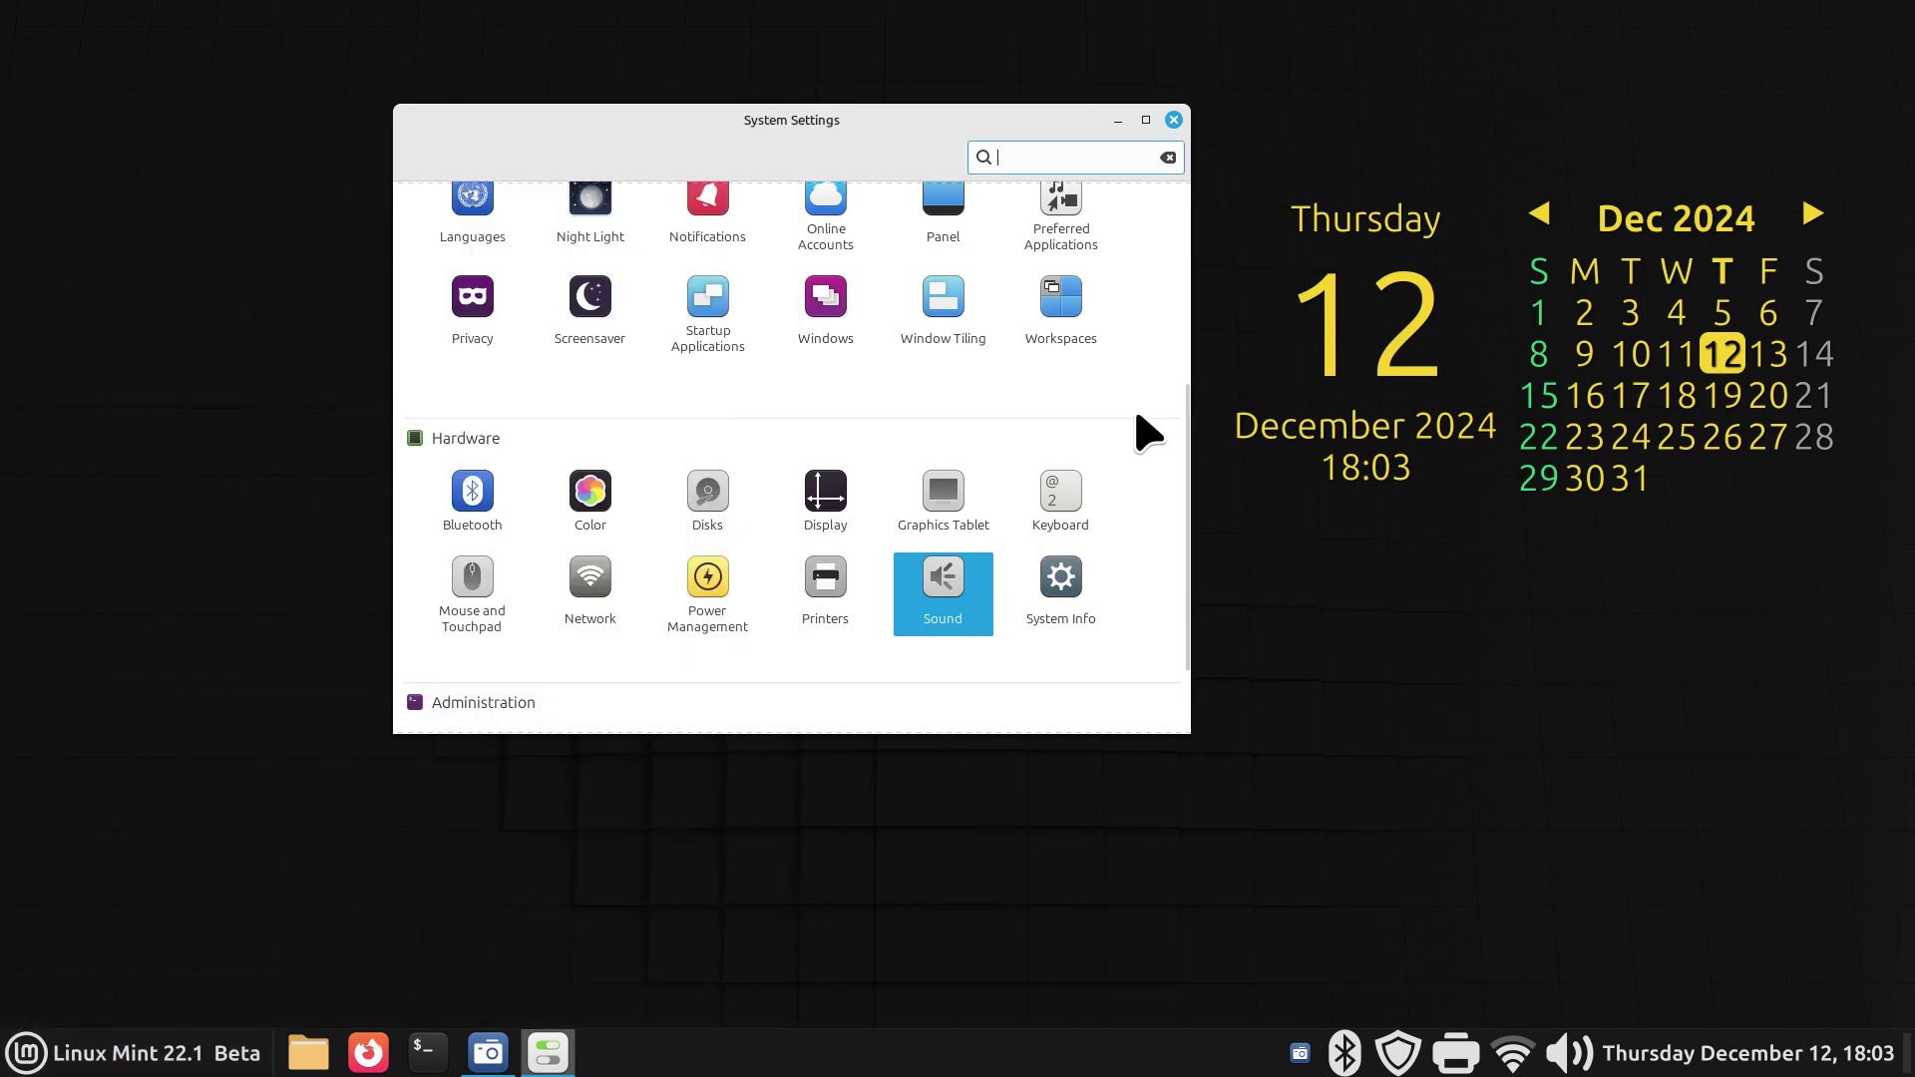
{"action": "left_click", "coordinate": [1027, 658]}
{"action": "scroll", "coordinate": [1038, 464], "scroll_direction": "up", "scroll_amount": 5}
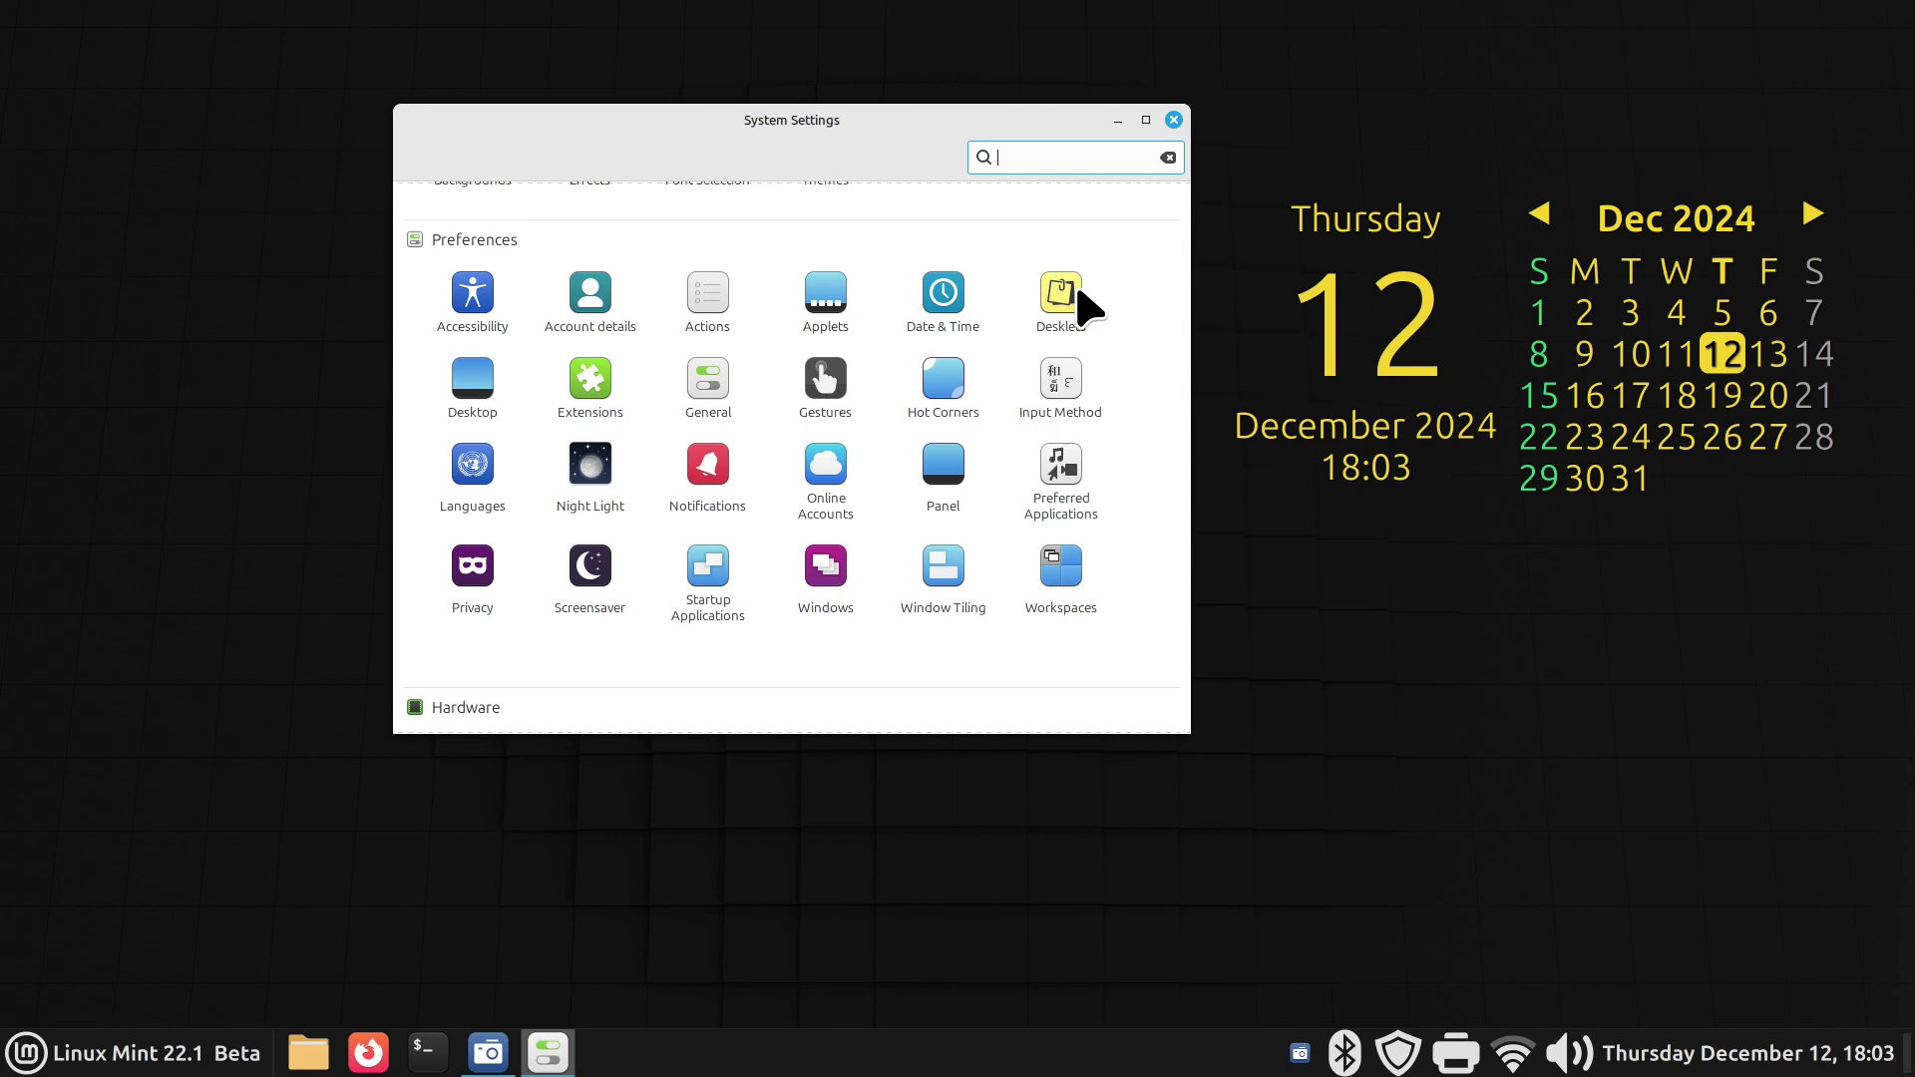
- Glance at Applets, then open the Actions settings page and move the window left
{"action": "left_click", "coordinate": [830, 294]}
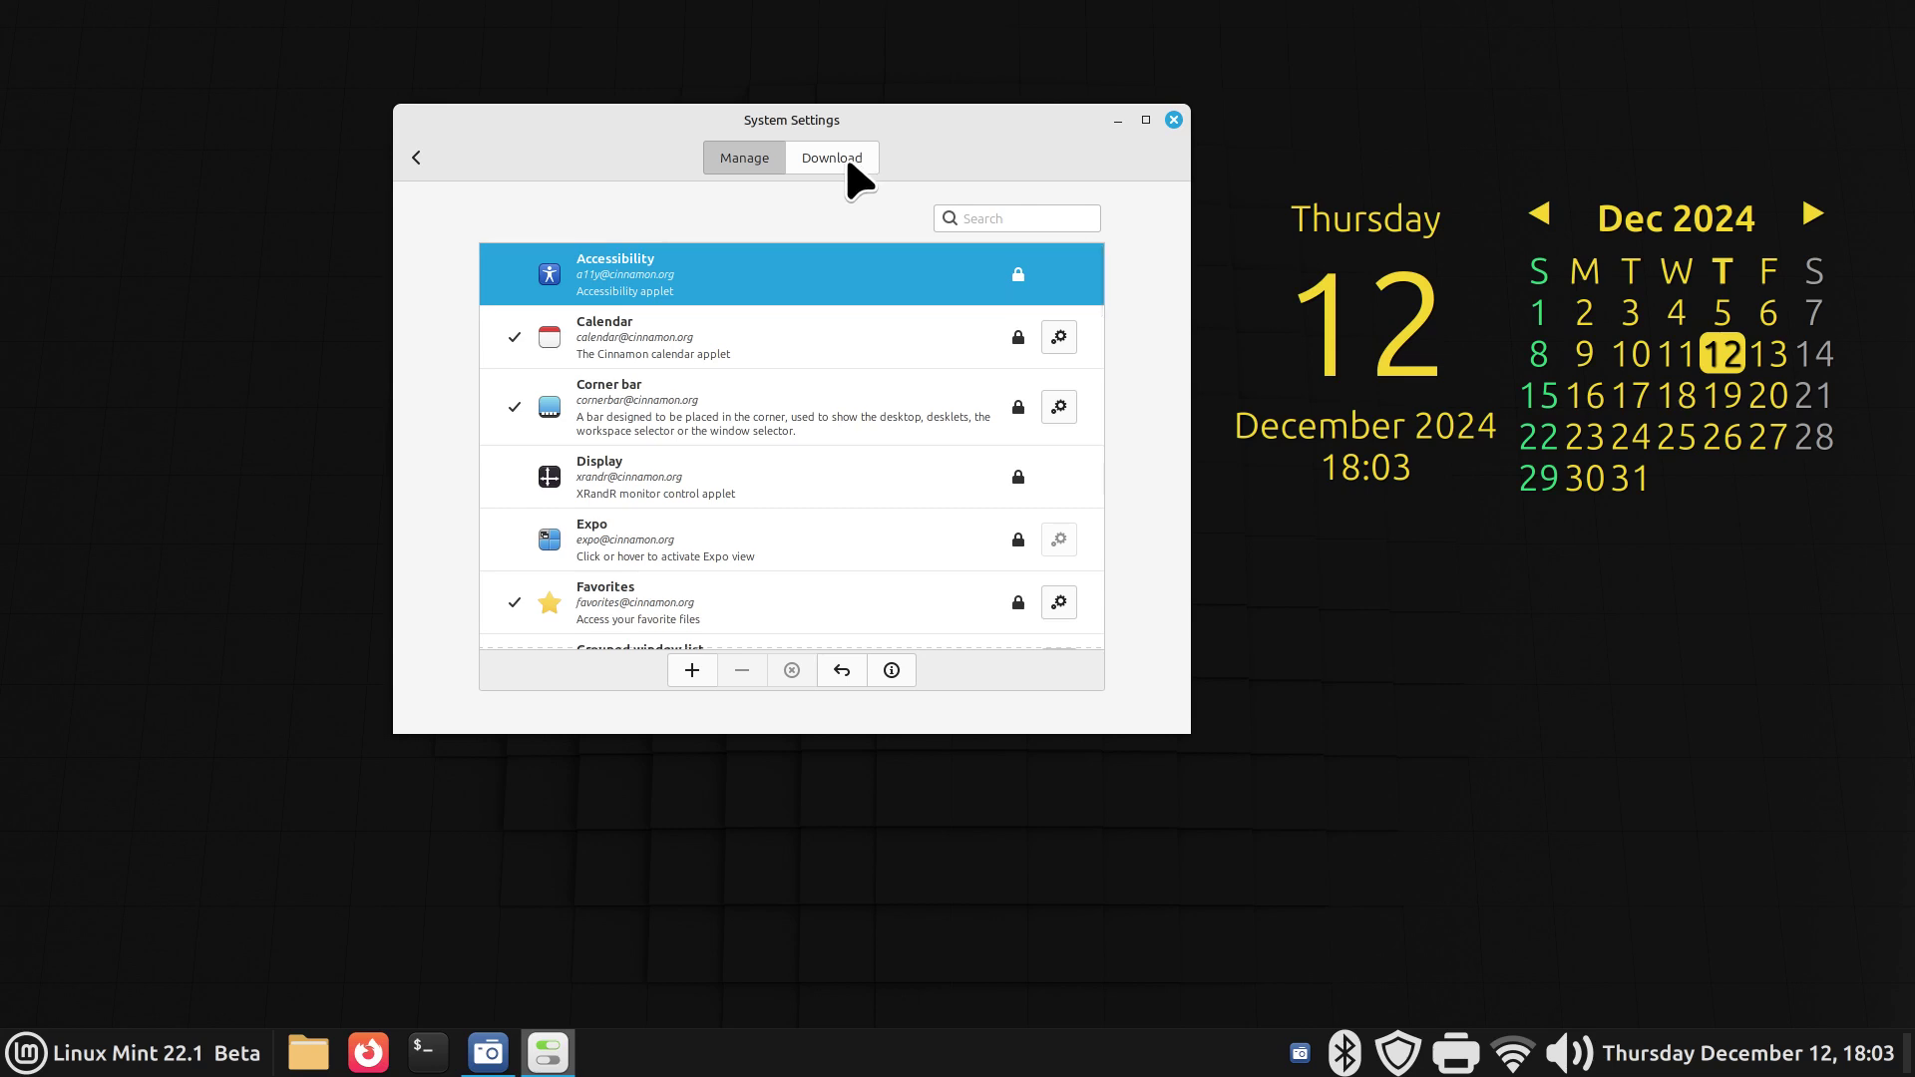
{"action": "left_click", "coordinate": [415, 158]}
{"action": "left_click", "coordinate": [709, 302]}
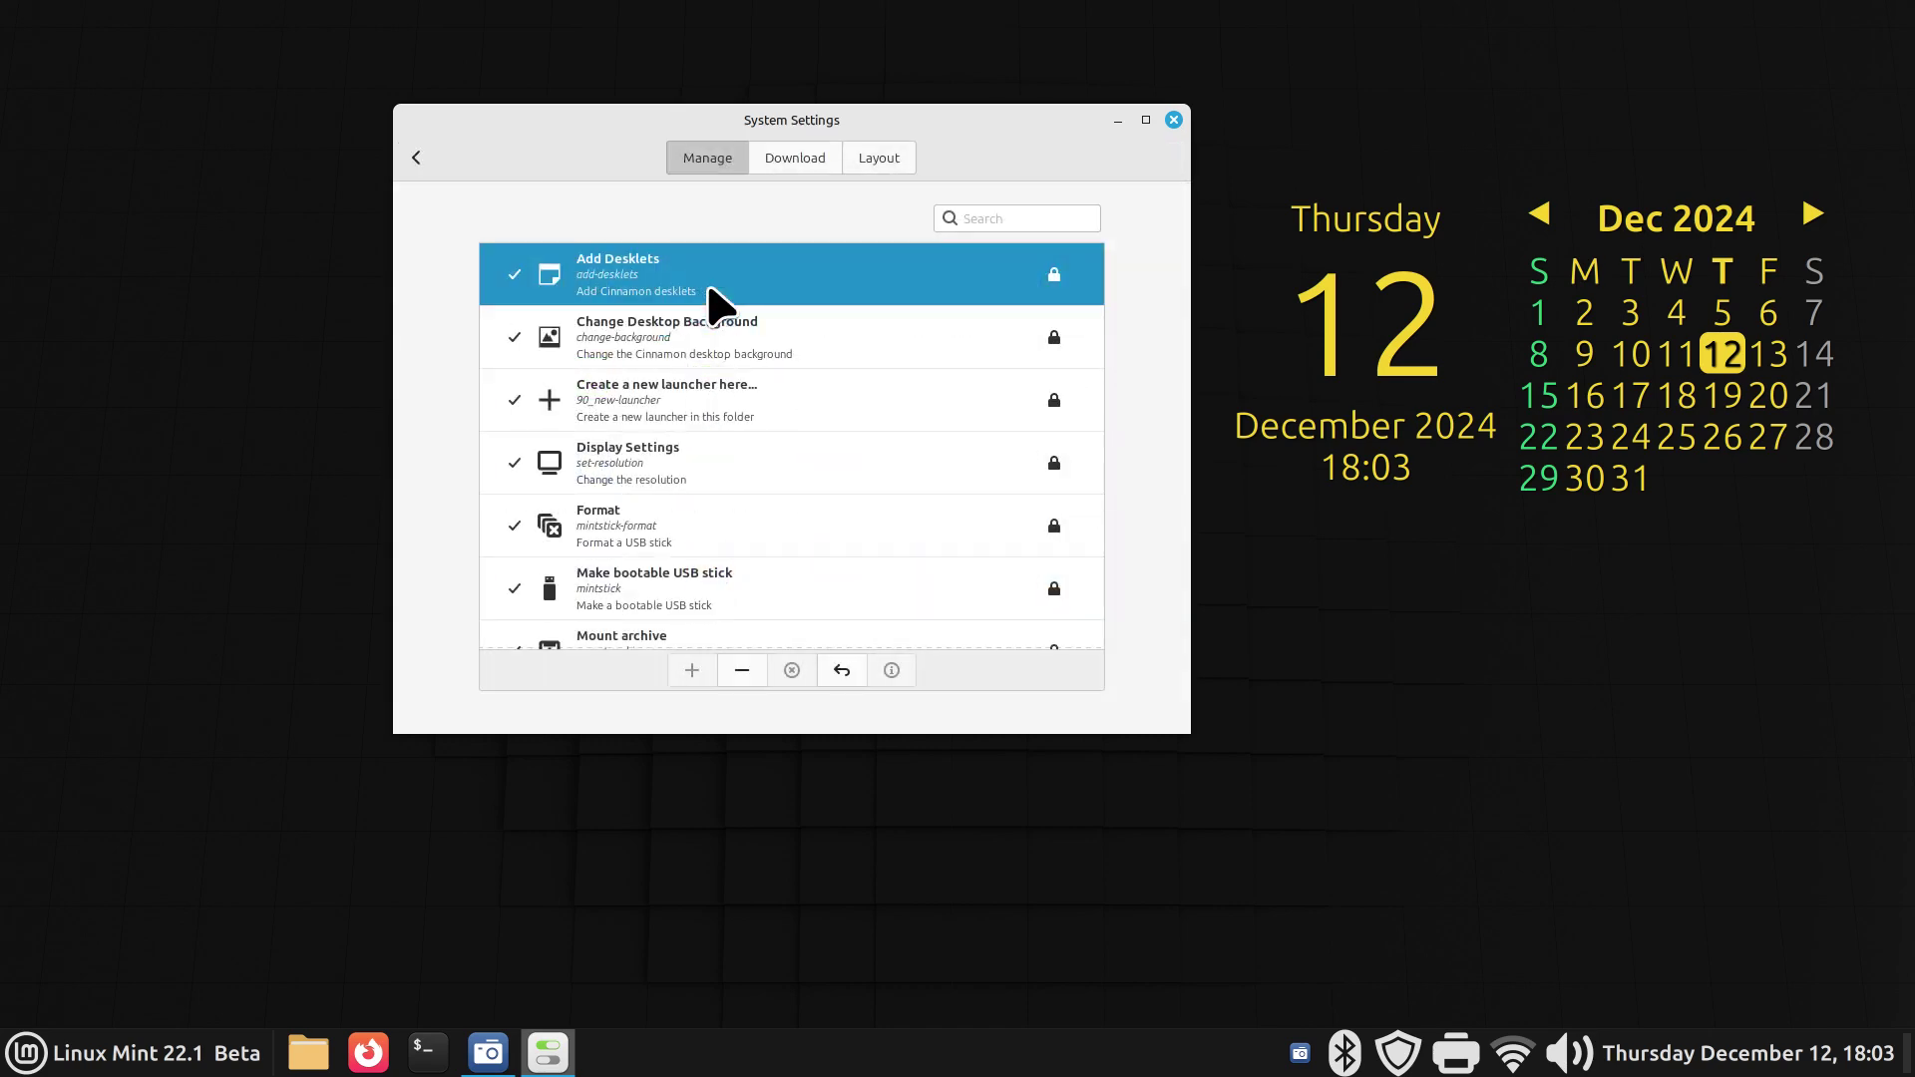
{"action": "left_click_drag", "start_coordinate": [1026, 115], "coordinate": [904, 110]}
{"action": "left_click_drag", "start_coordinate": [759, 99], "coordinate": [621, 95]}
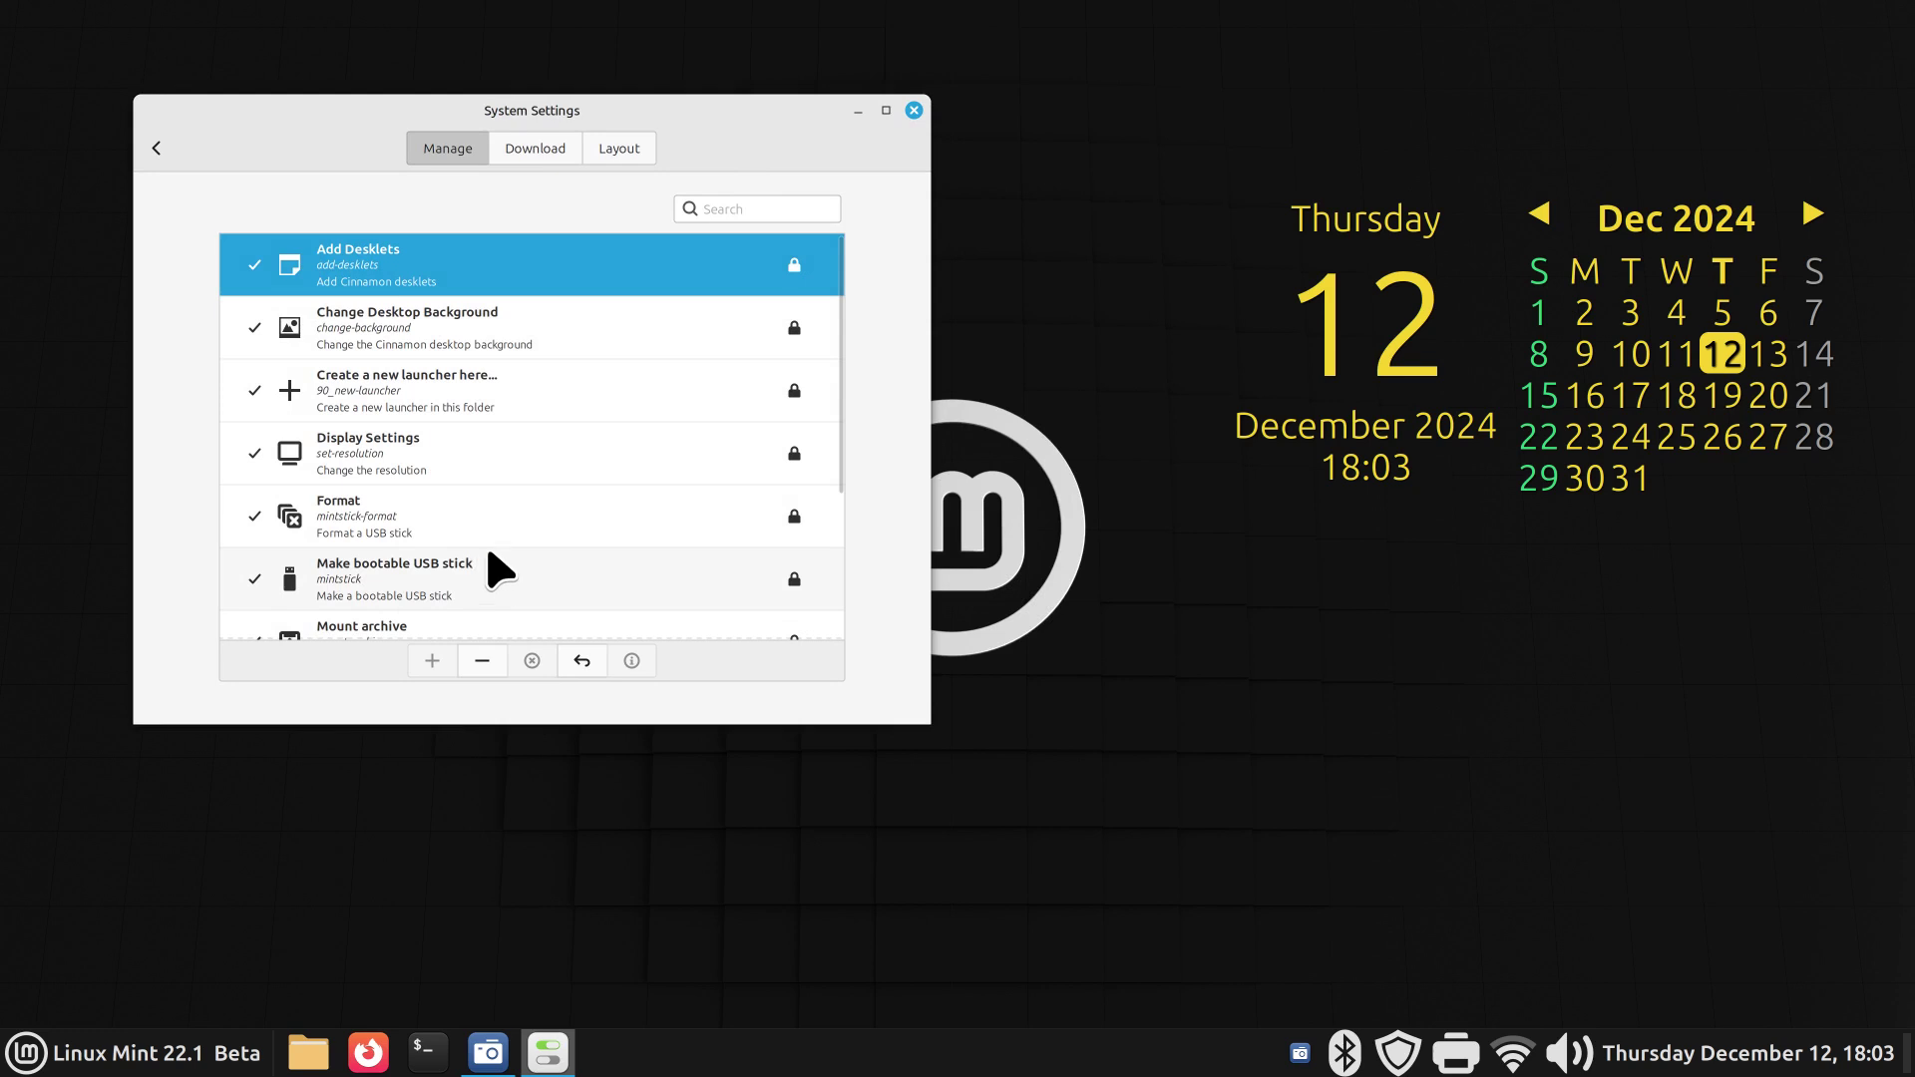
- Disable the Add Desklets action, confirm it's gone from the desktop menu, then re-enable it
{"action": "right_click", "coordinate": [1277, 596]}
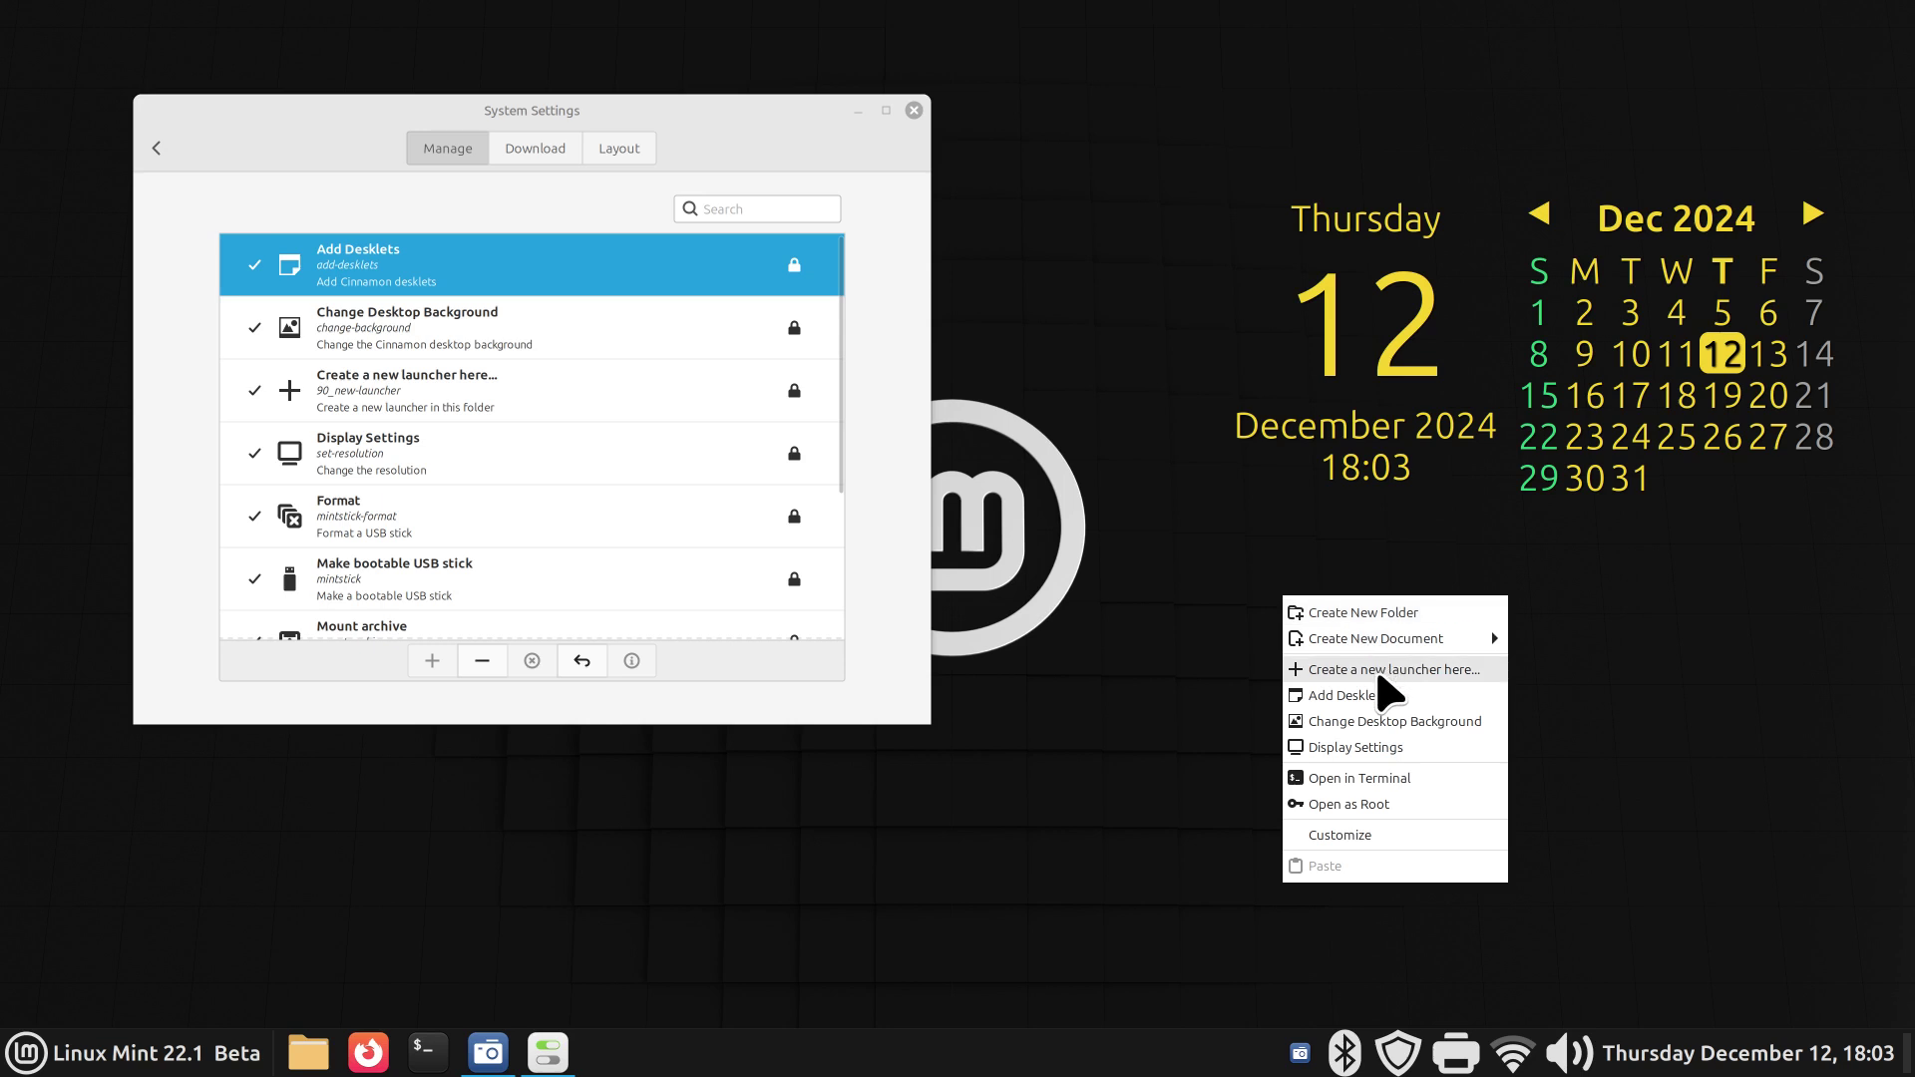
{"action": "left_click", "coordinate": [409, 265]}
{"action": "left_click", "coordinate": [483, 661]}
{"action": "right_click", "coordinate": [1376, 615]}
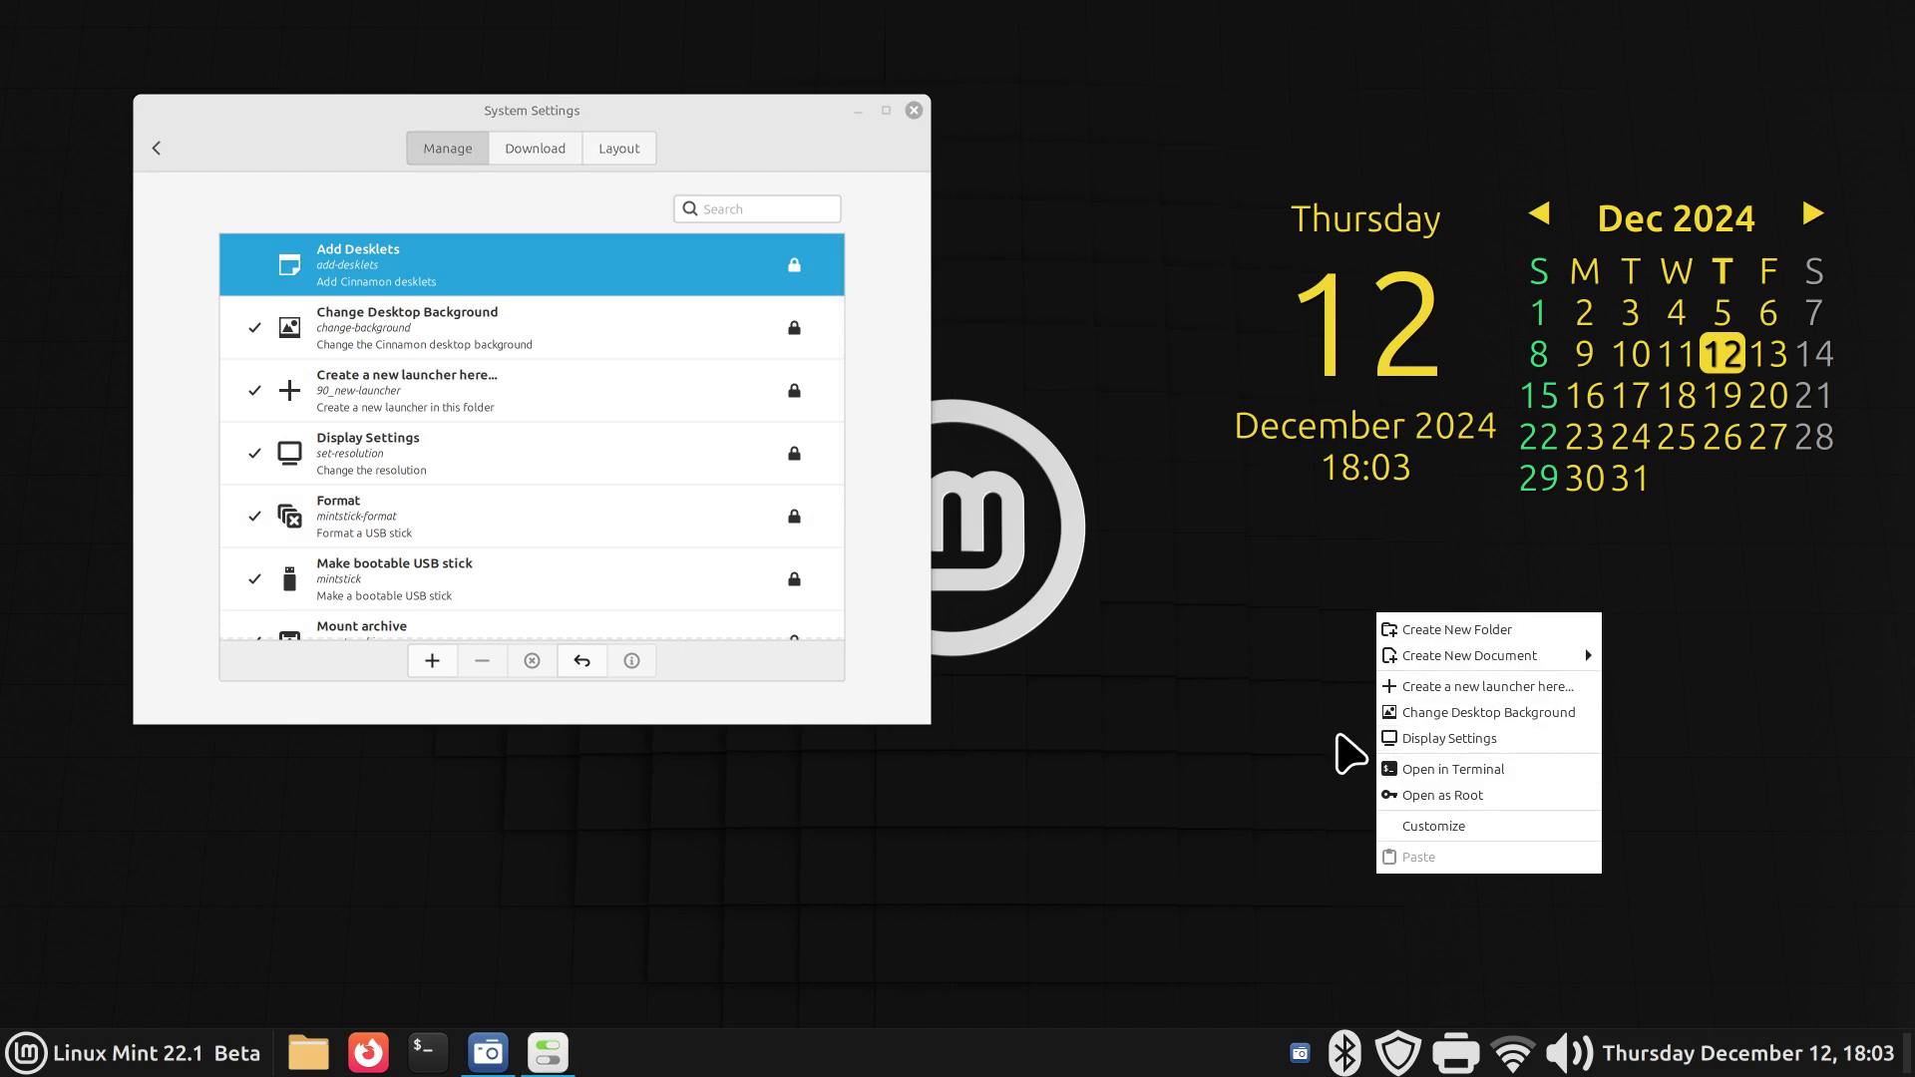
{"action": "left_click", "coordinate": [903, 693]}
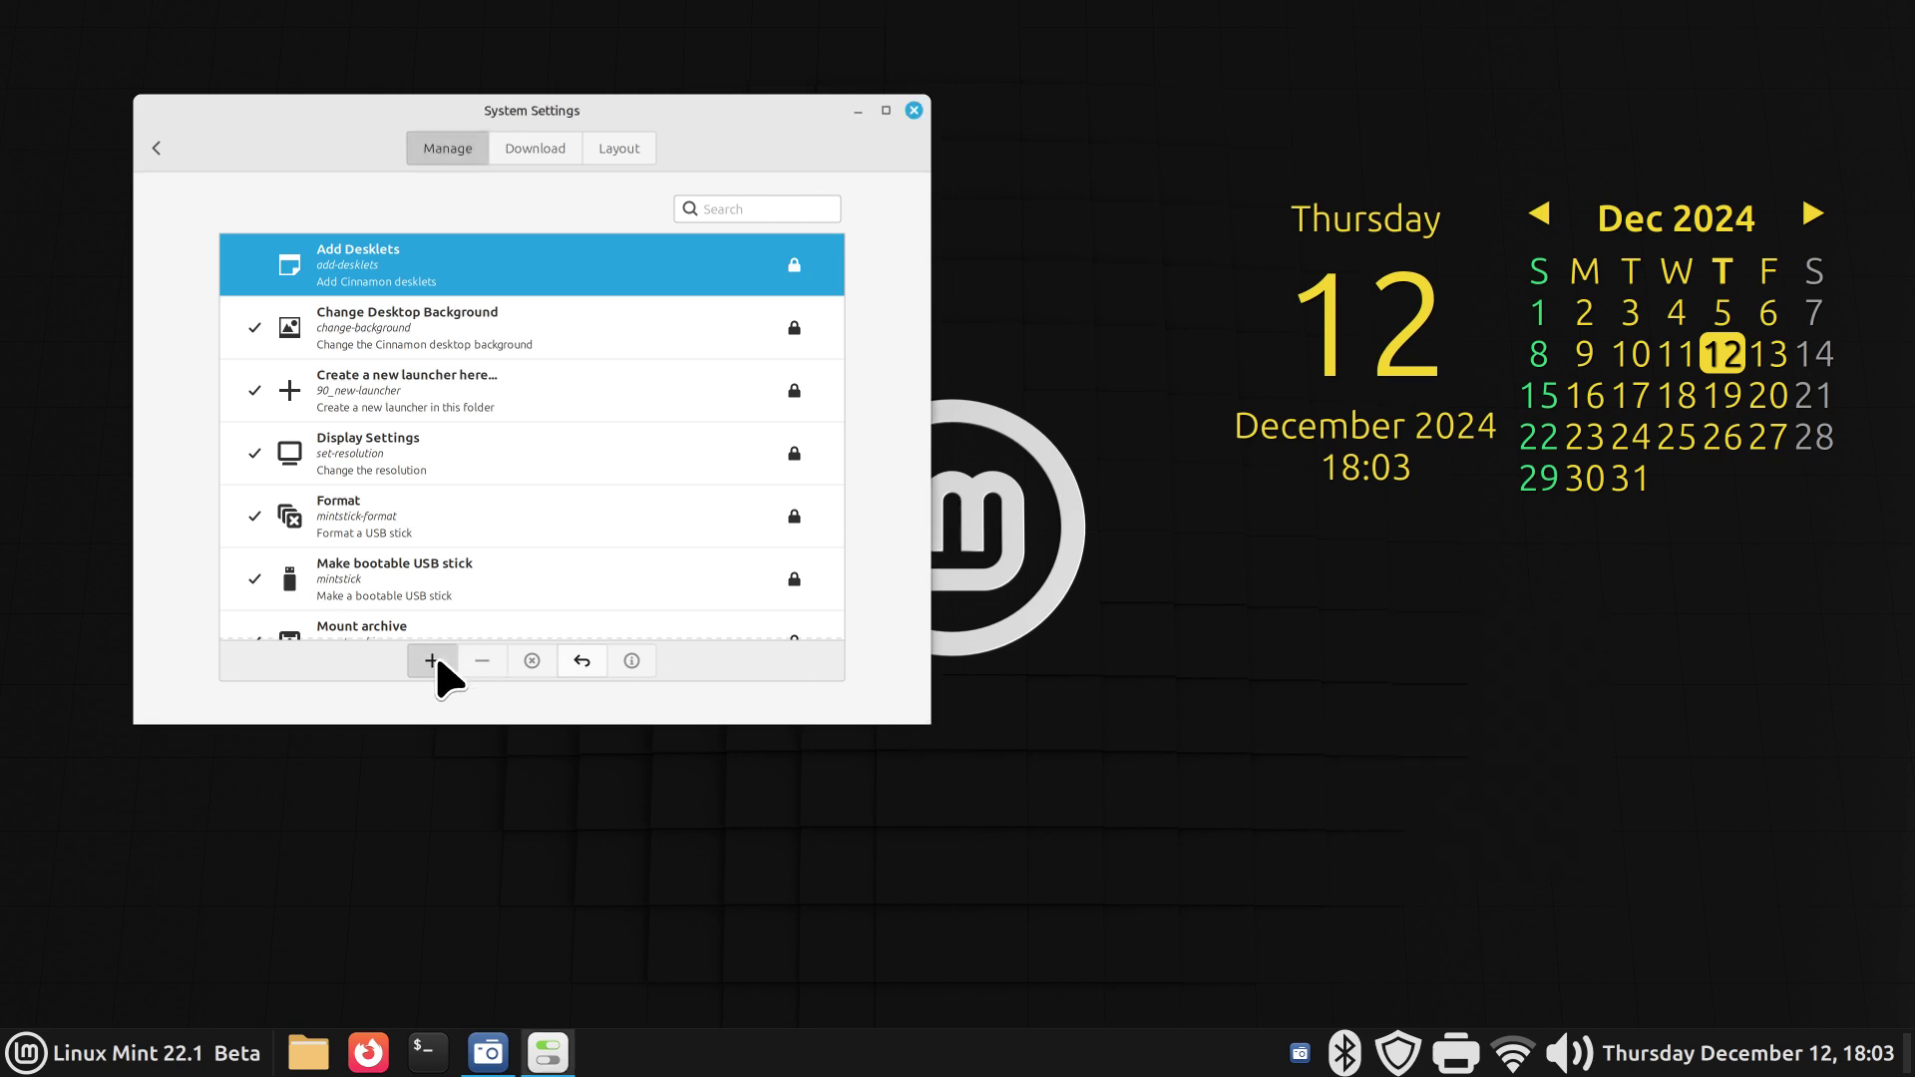
{"action": "left_click", "coordinate": [437, 661]}
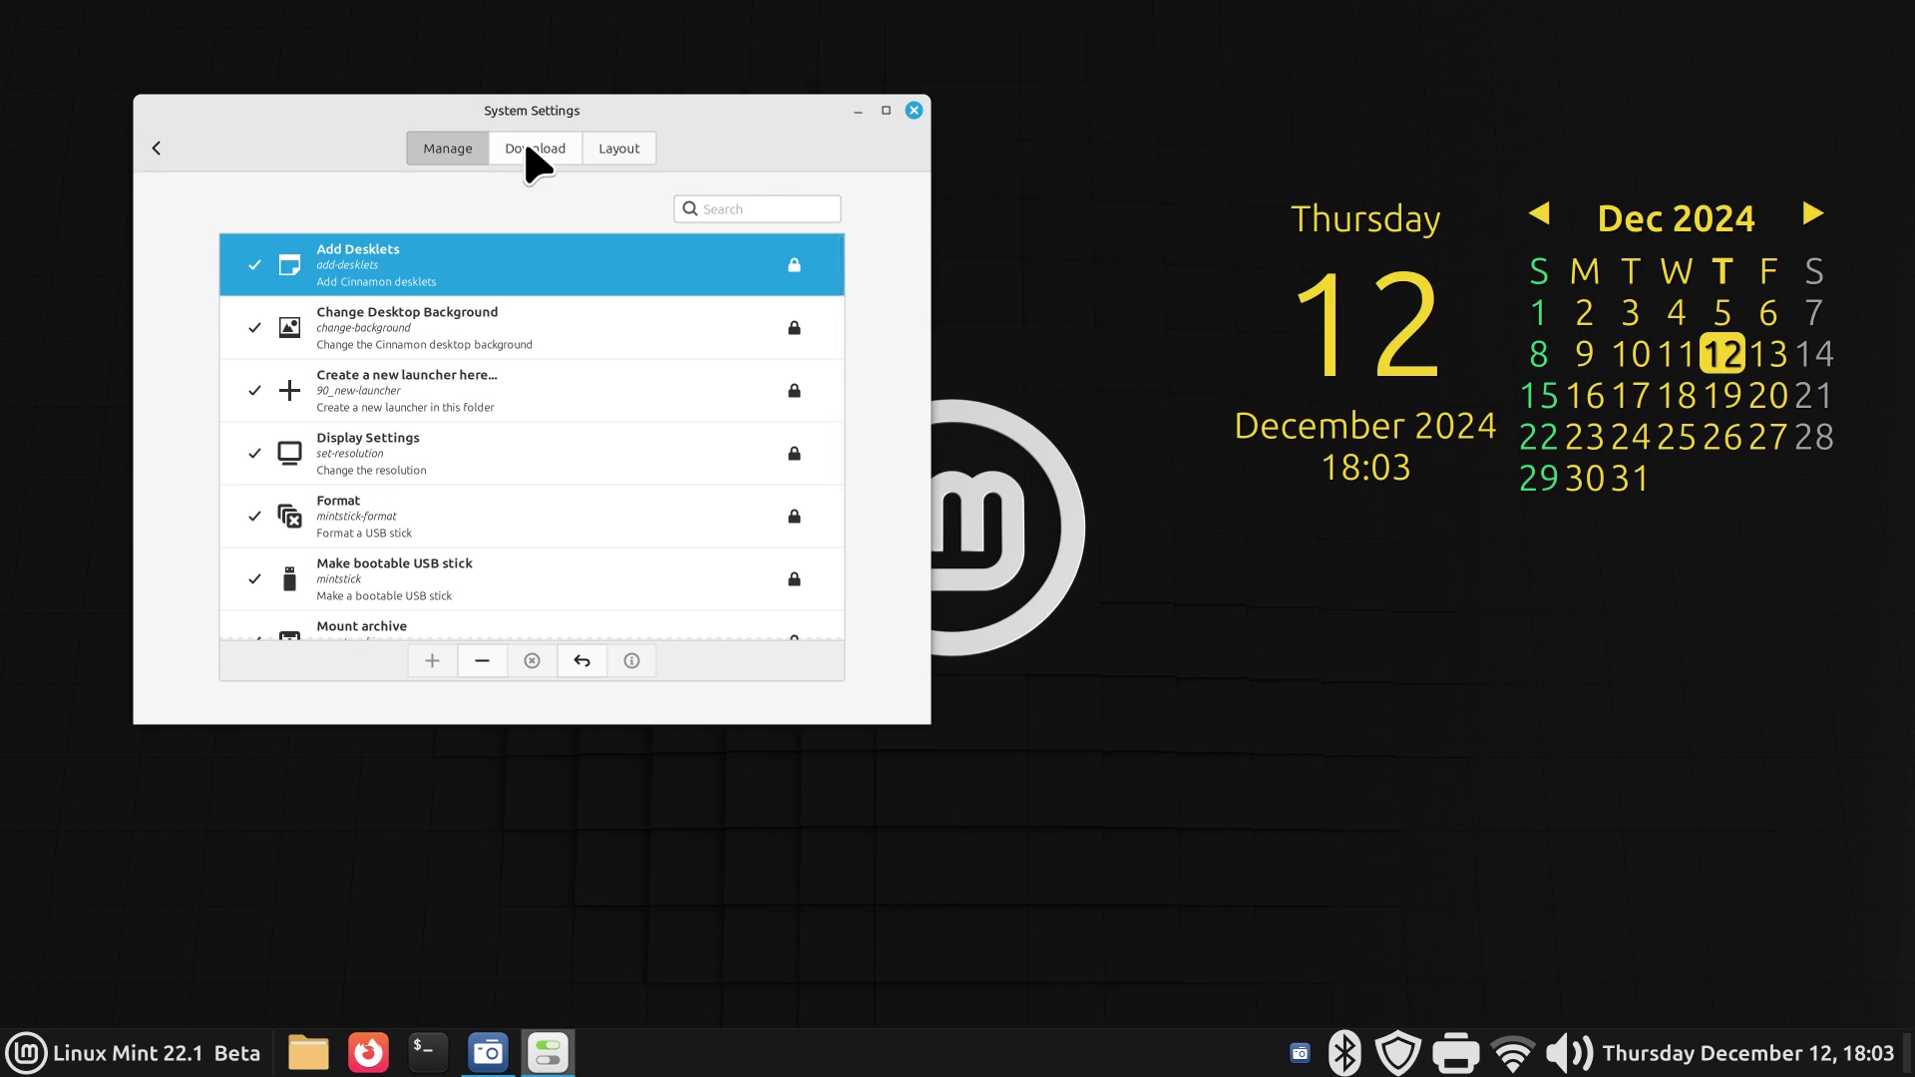
- Visit Desklets, with the Calendar desklet enabled, and its General Settings tab, then go back to the overview
{"action": "left_click", "coordinate": [157, 150]}
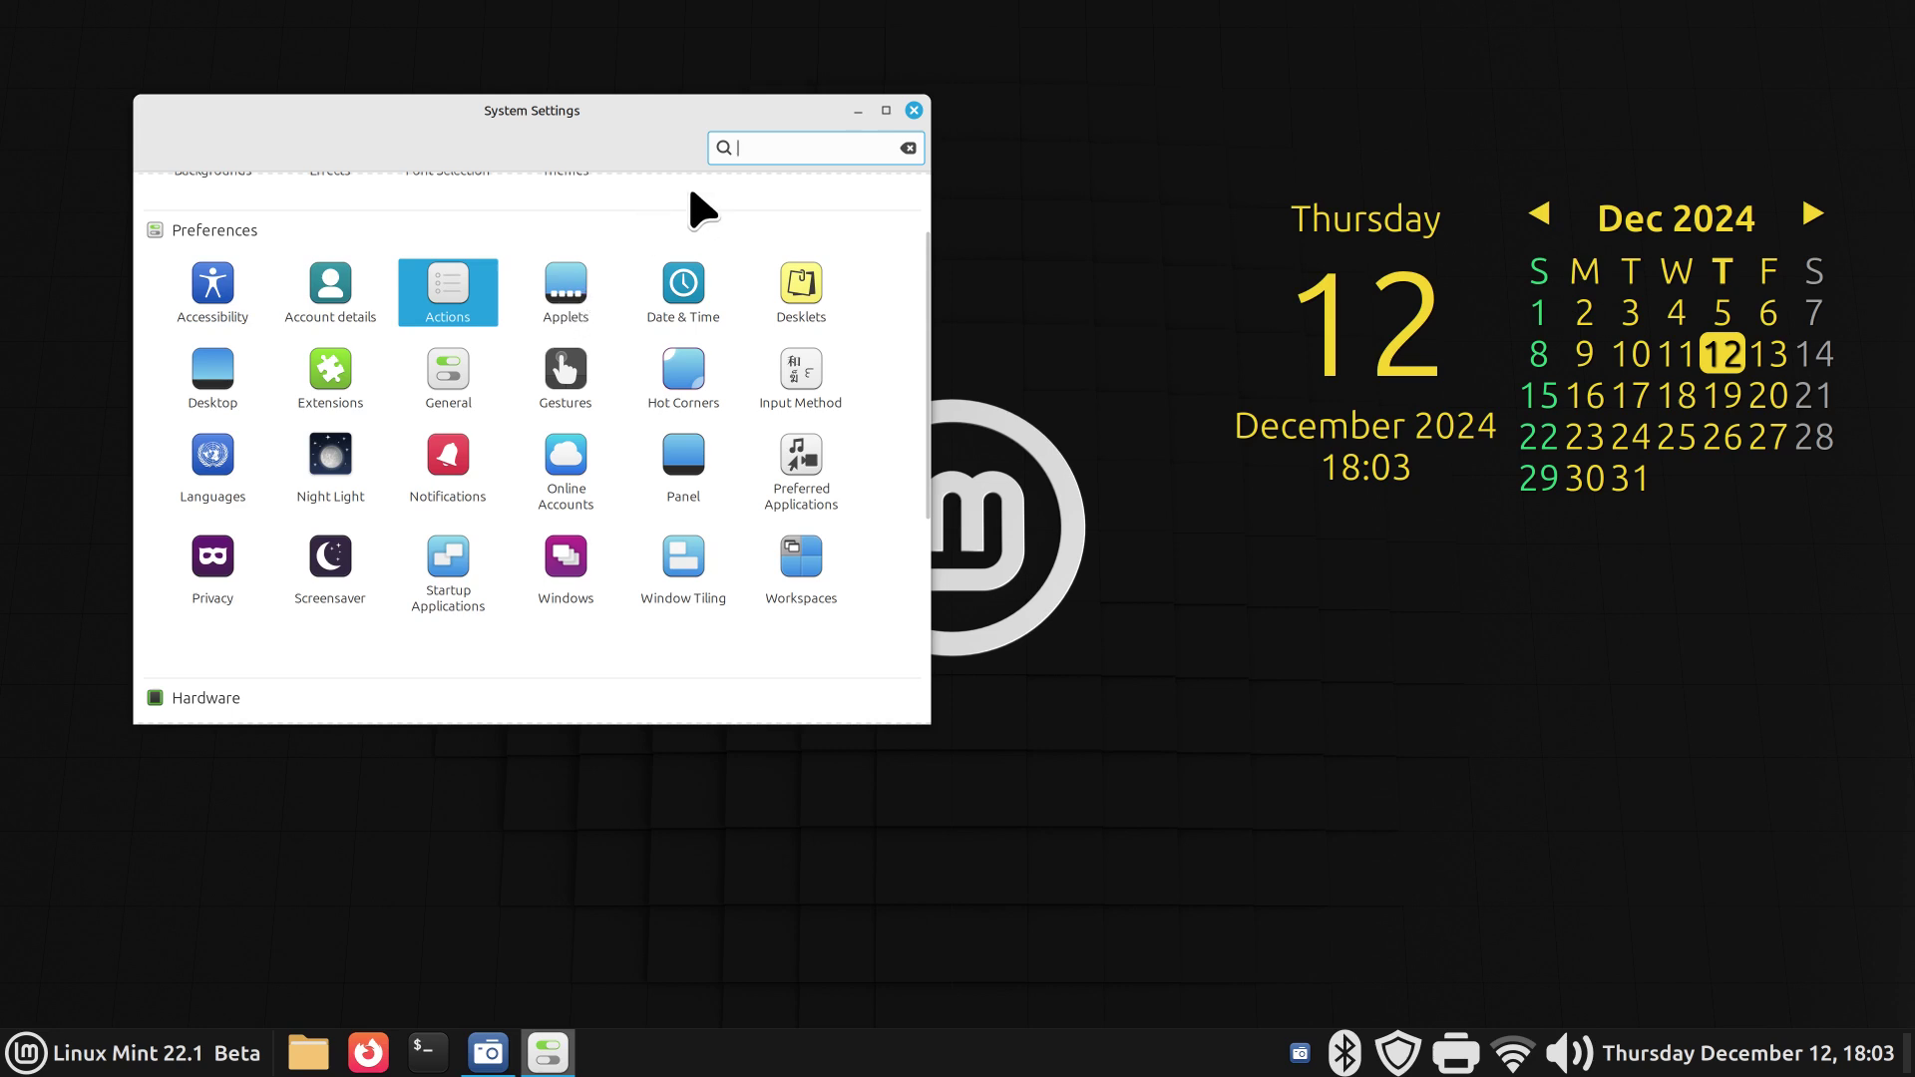
{"action": "left_click", "coordinate": [810, 301]}
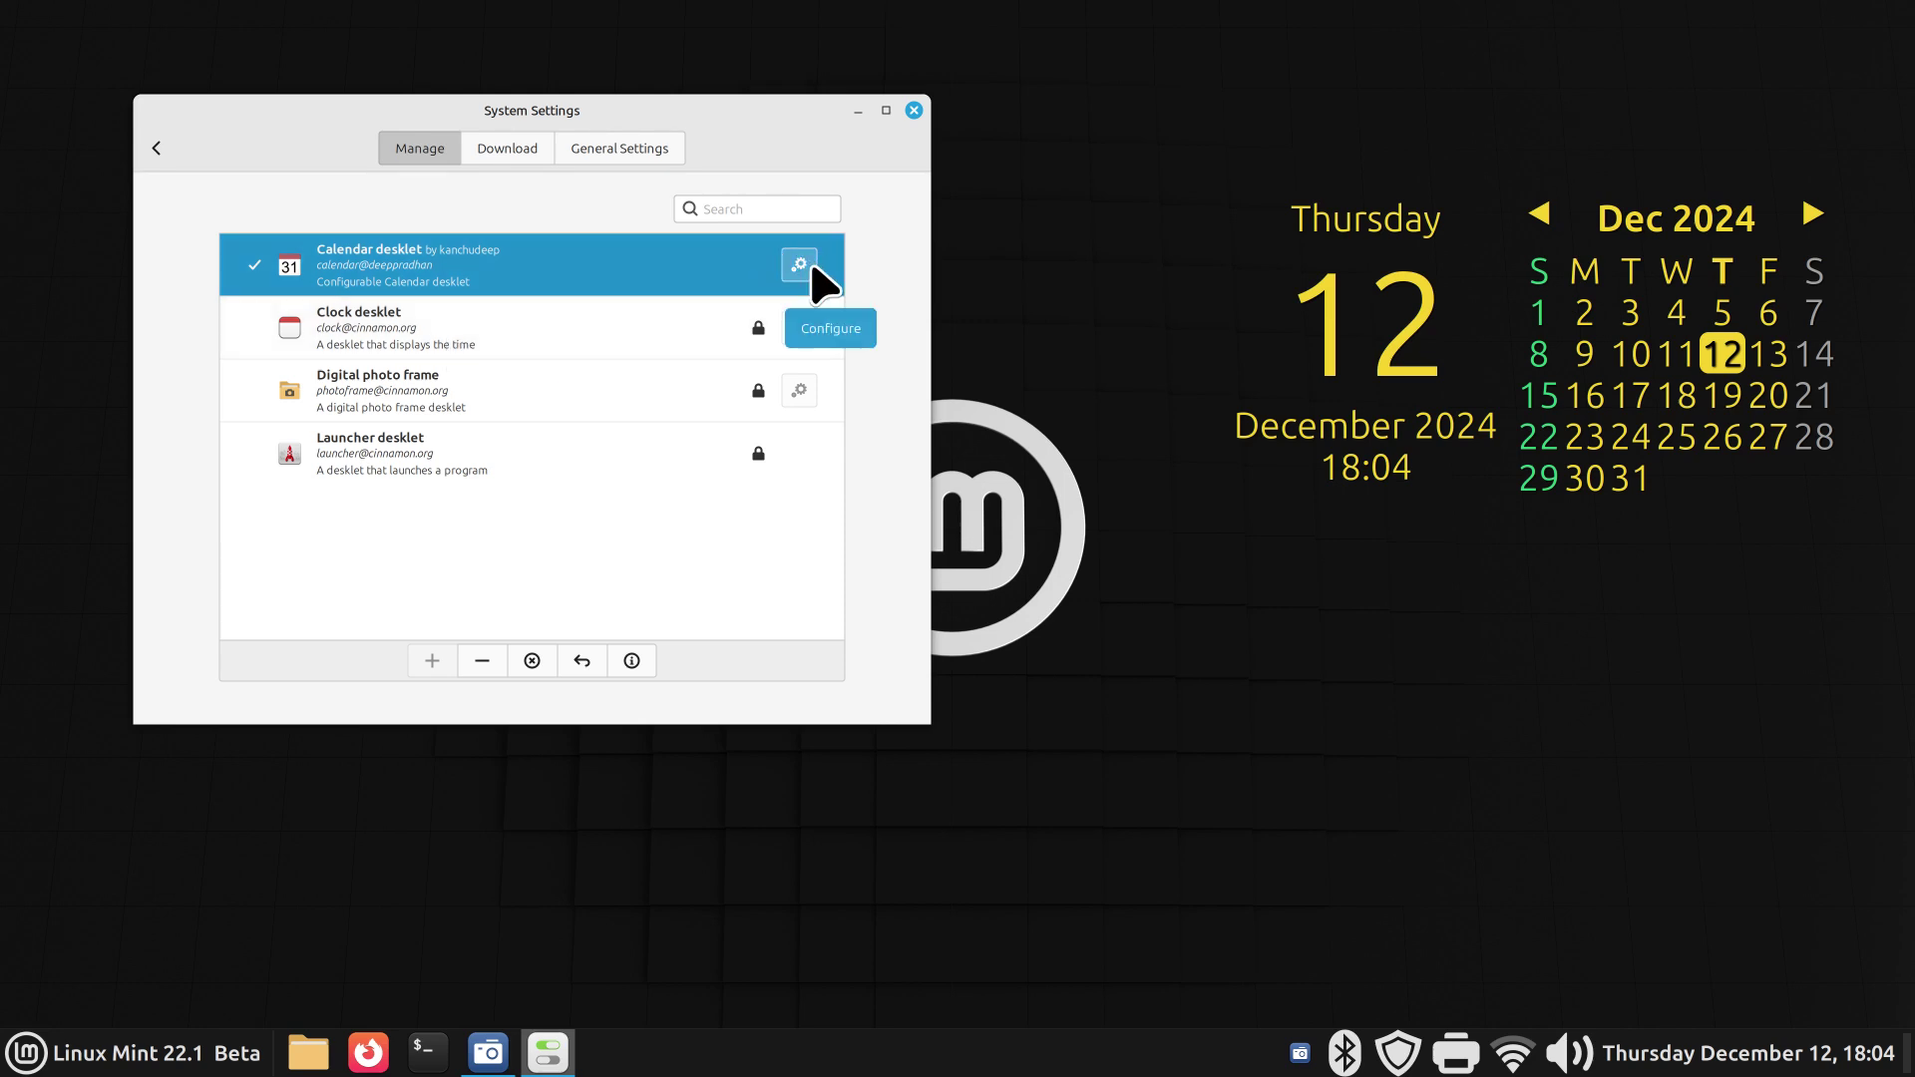
{"action": "left_click_drag", "start_coordinate": [740, 117], "coordinate": [1094, 150]}
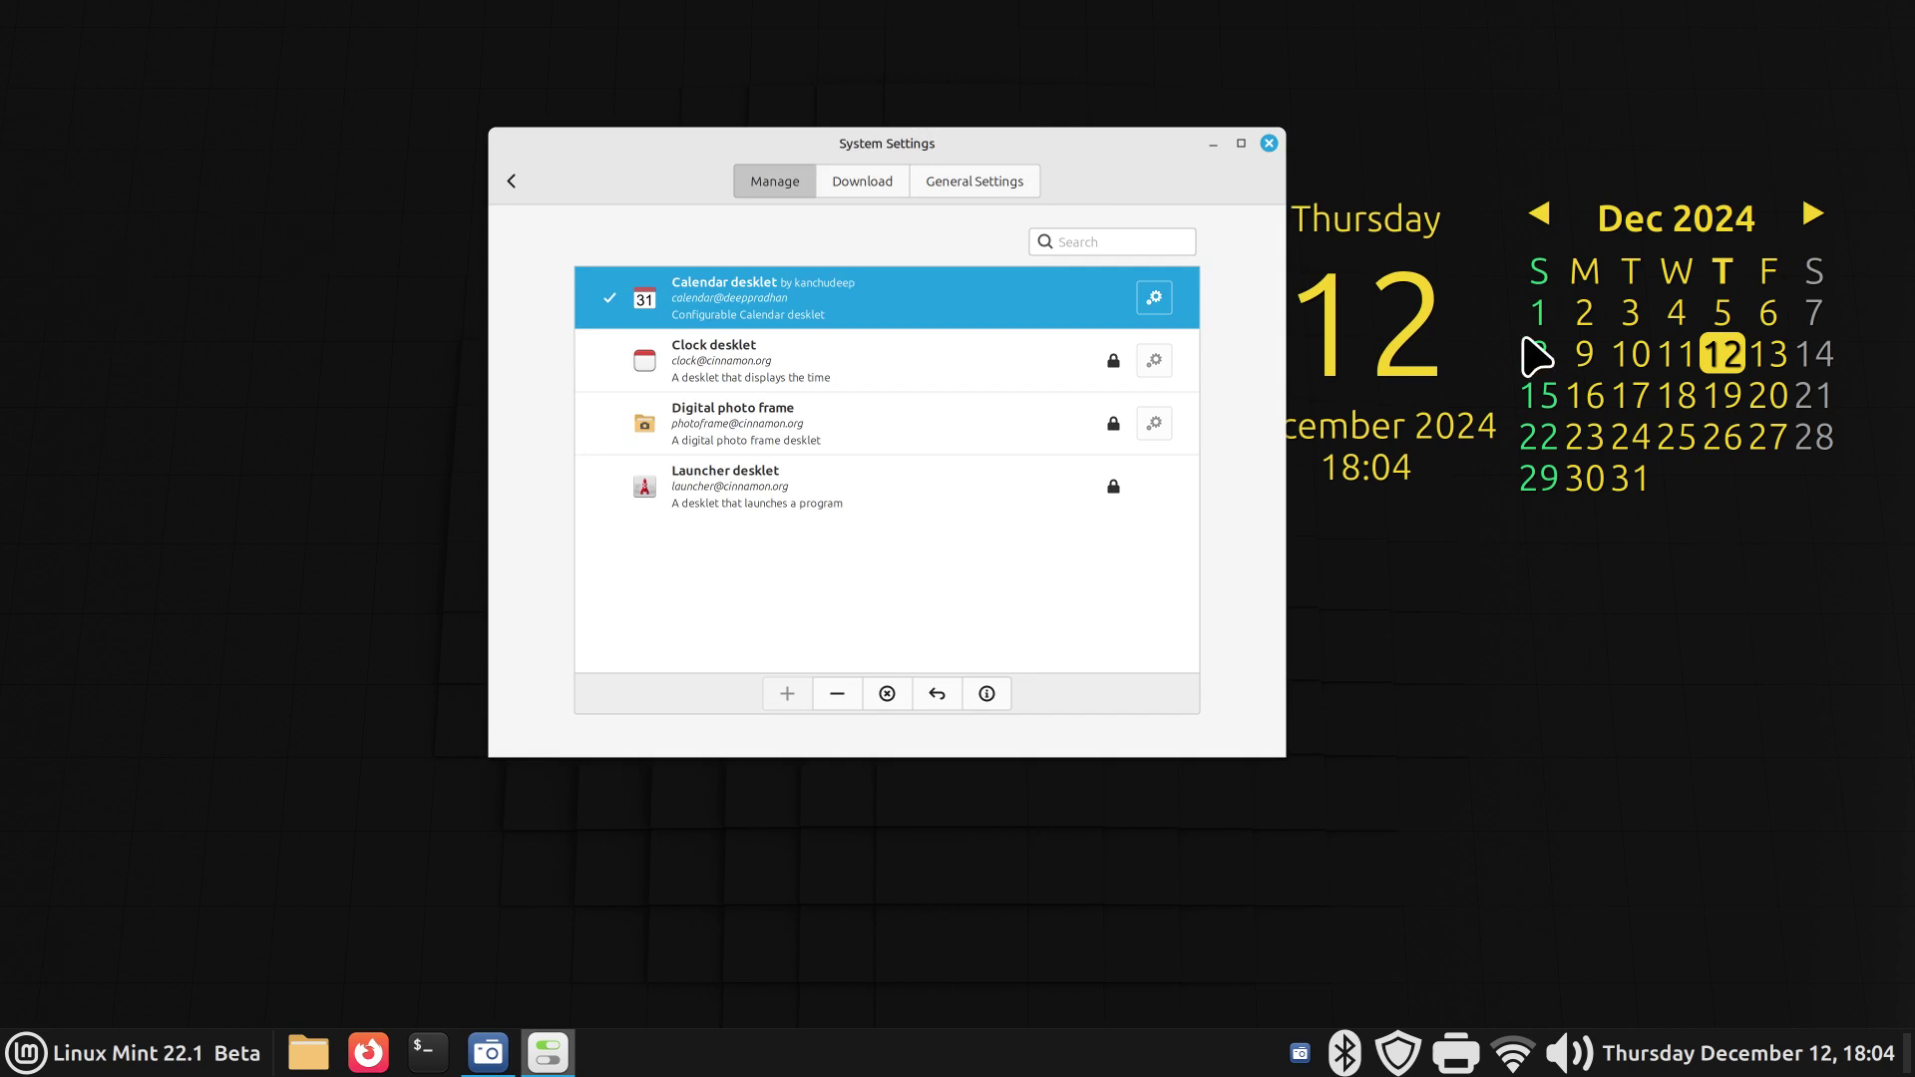
{"action": "left_click", "coordinate": [972, 185]}
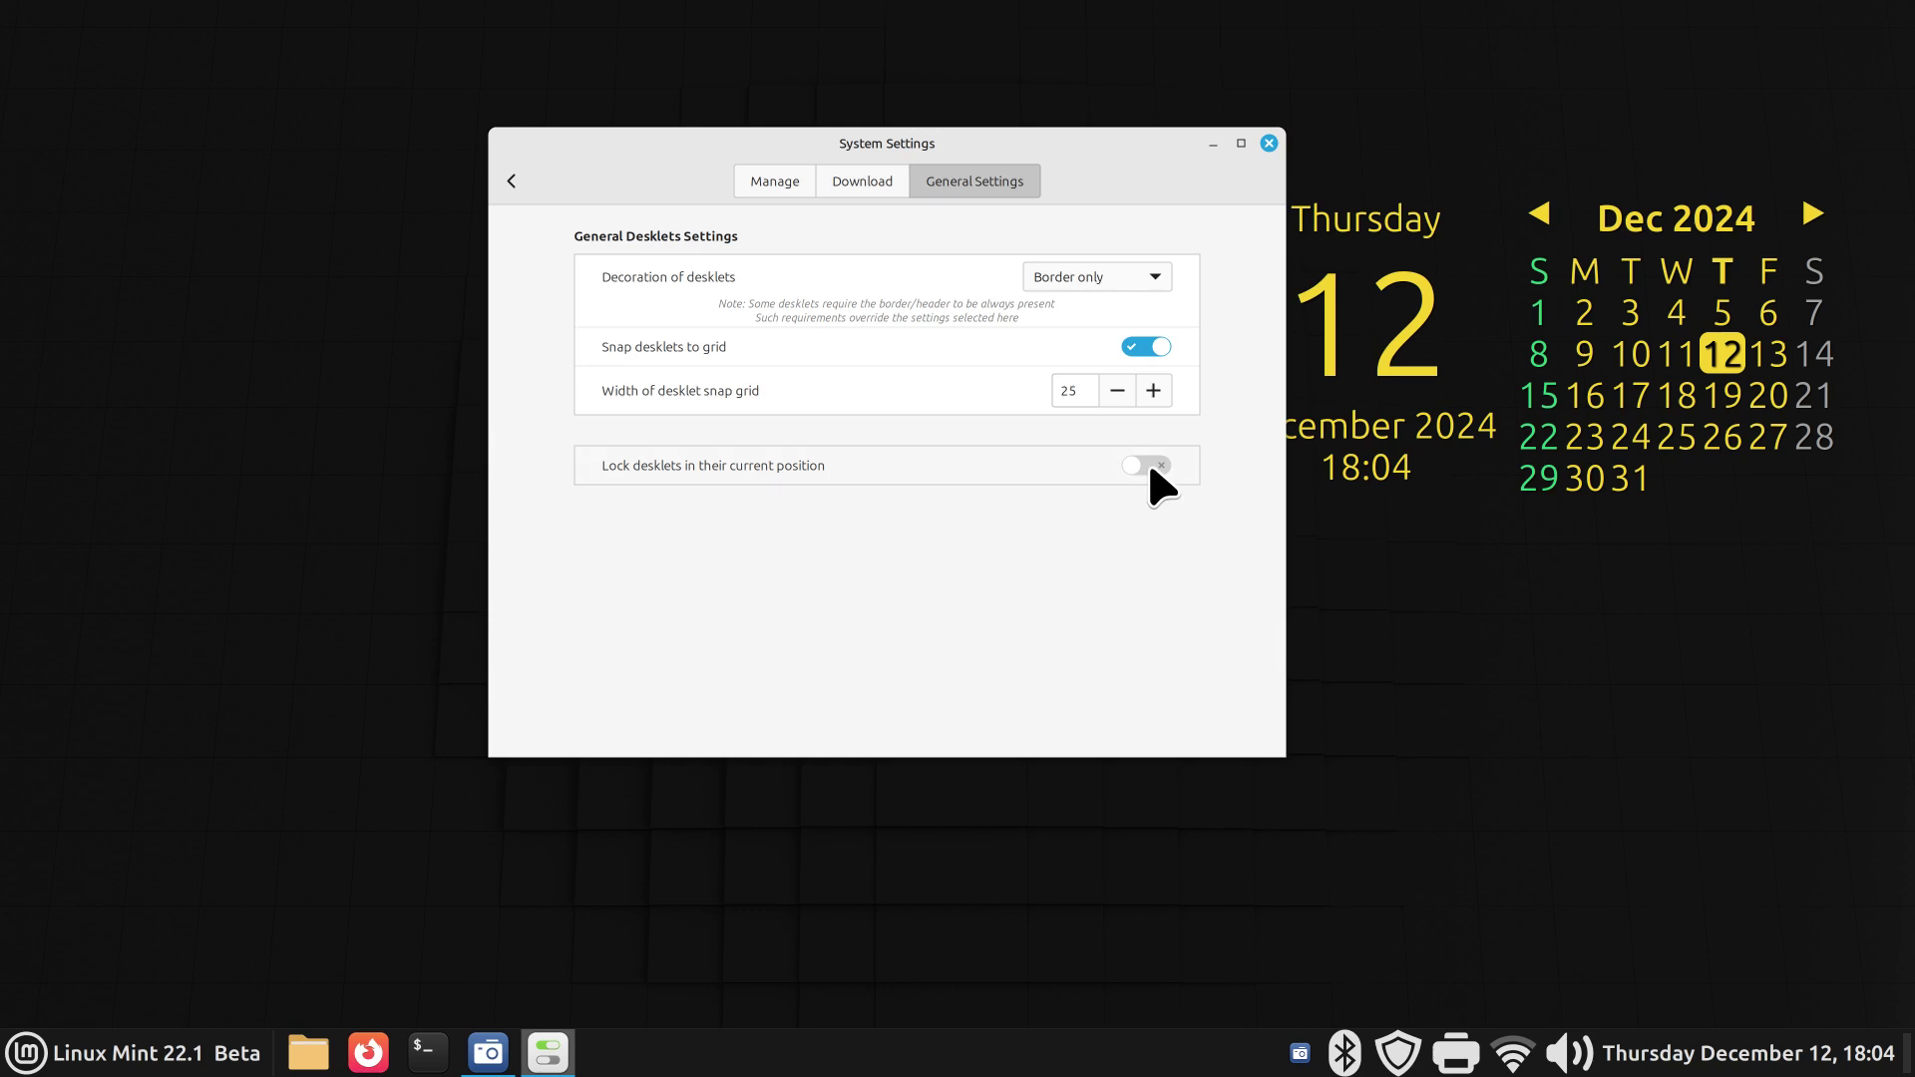
{"action": "left_click", "coordinate": [755, 182]}
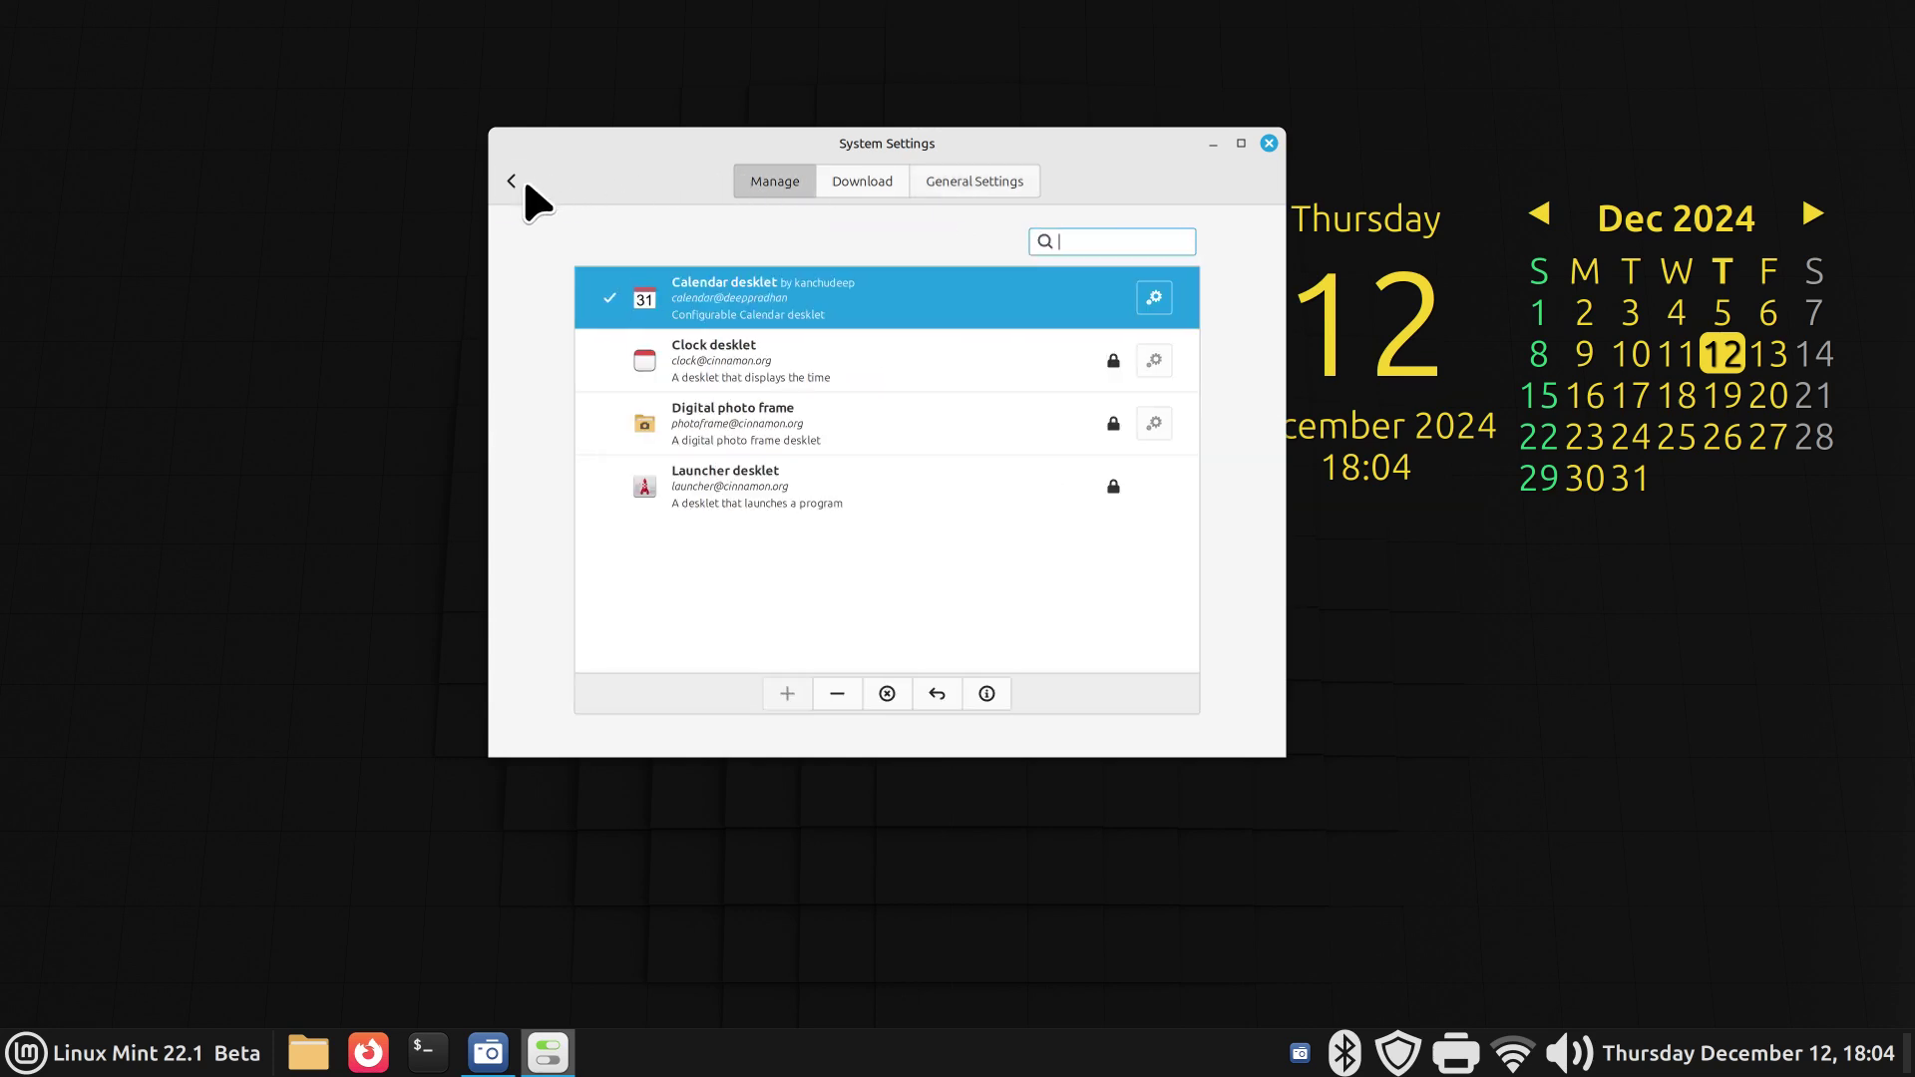
{"action": "left_click", "coordinate": [512, 180]}
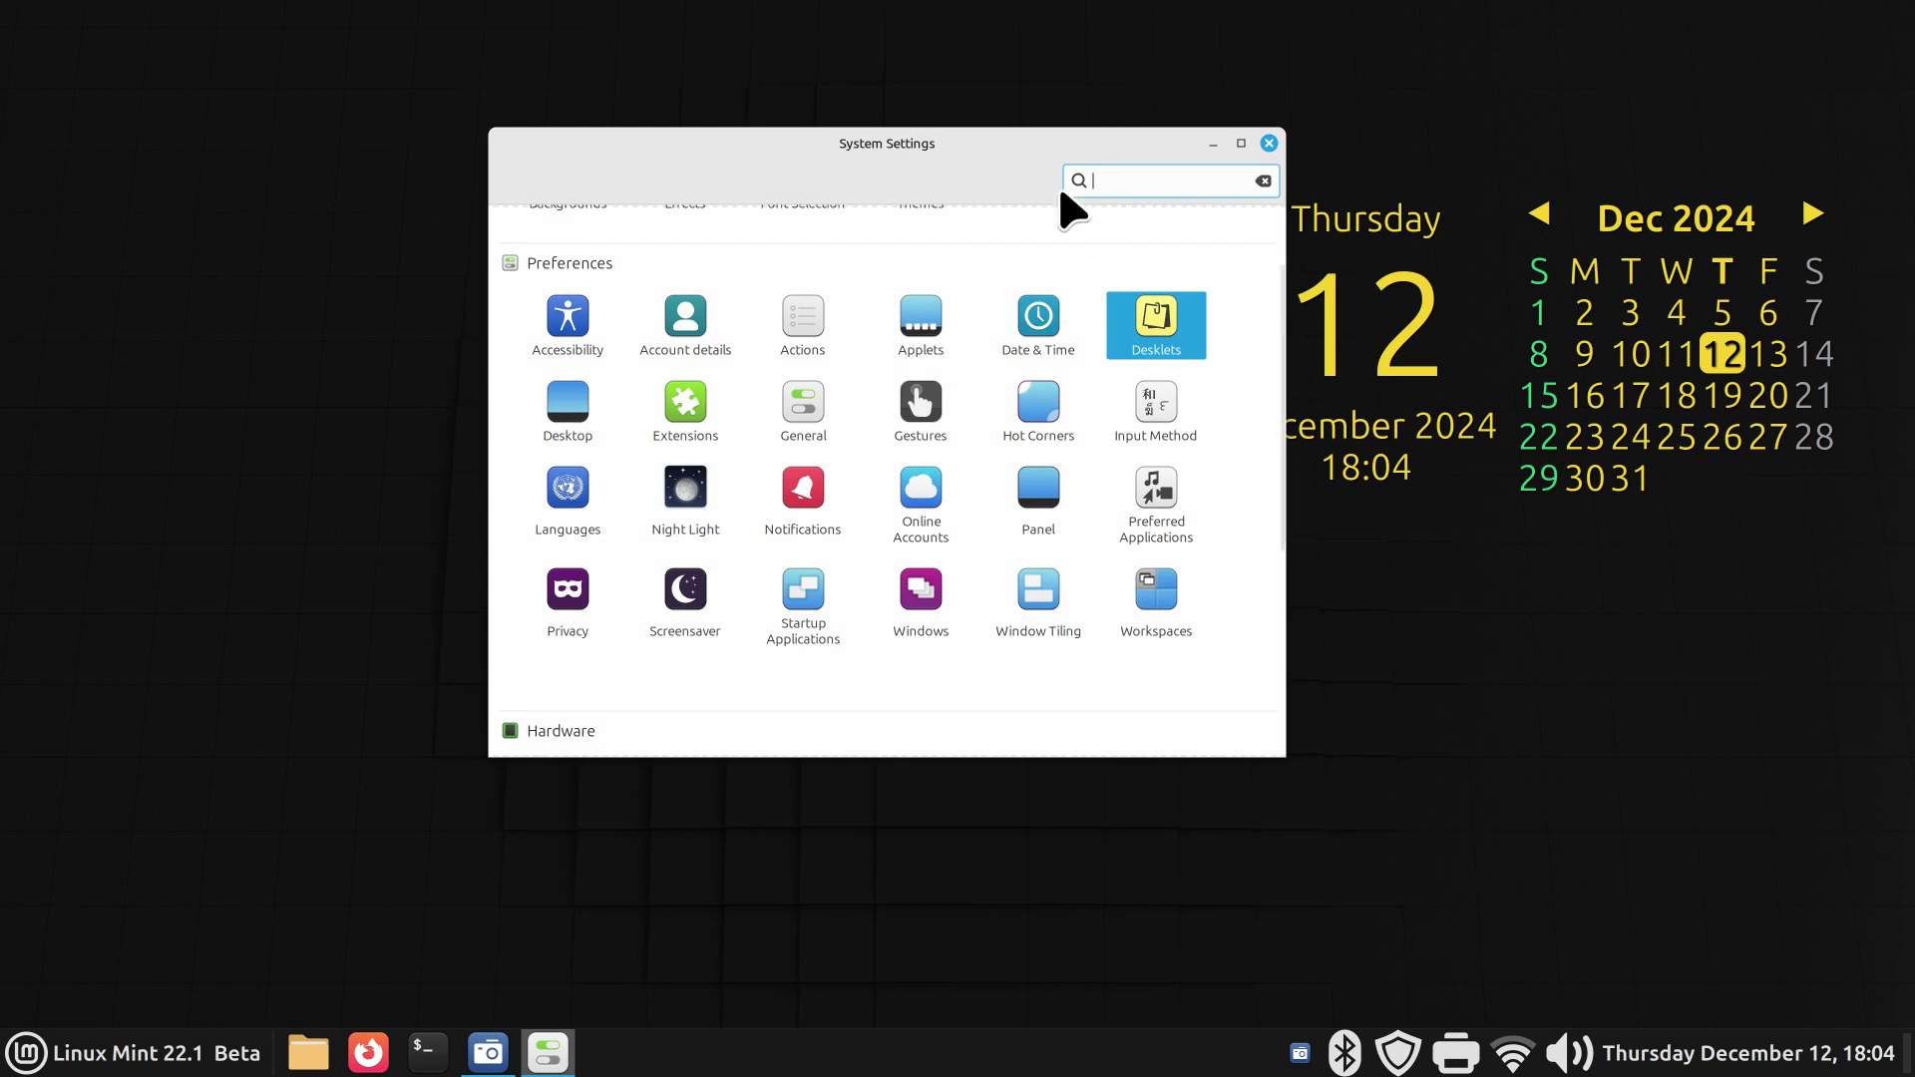
{"action": "left_click_drag", "start_coordinate": [974, 151], "coordinate": [767, 103]}
{"action": "scroll", "coordinate": [953, 572], "scroll_direction": "up", "scroll_amount": 2}
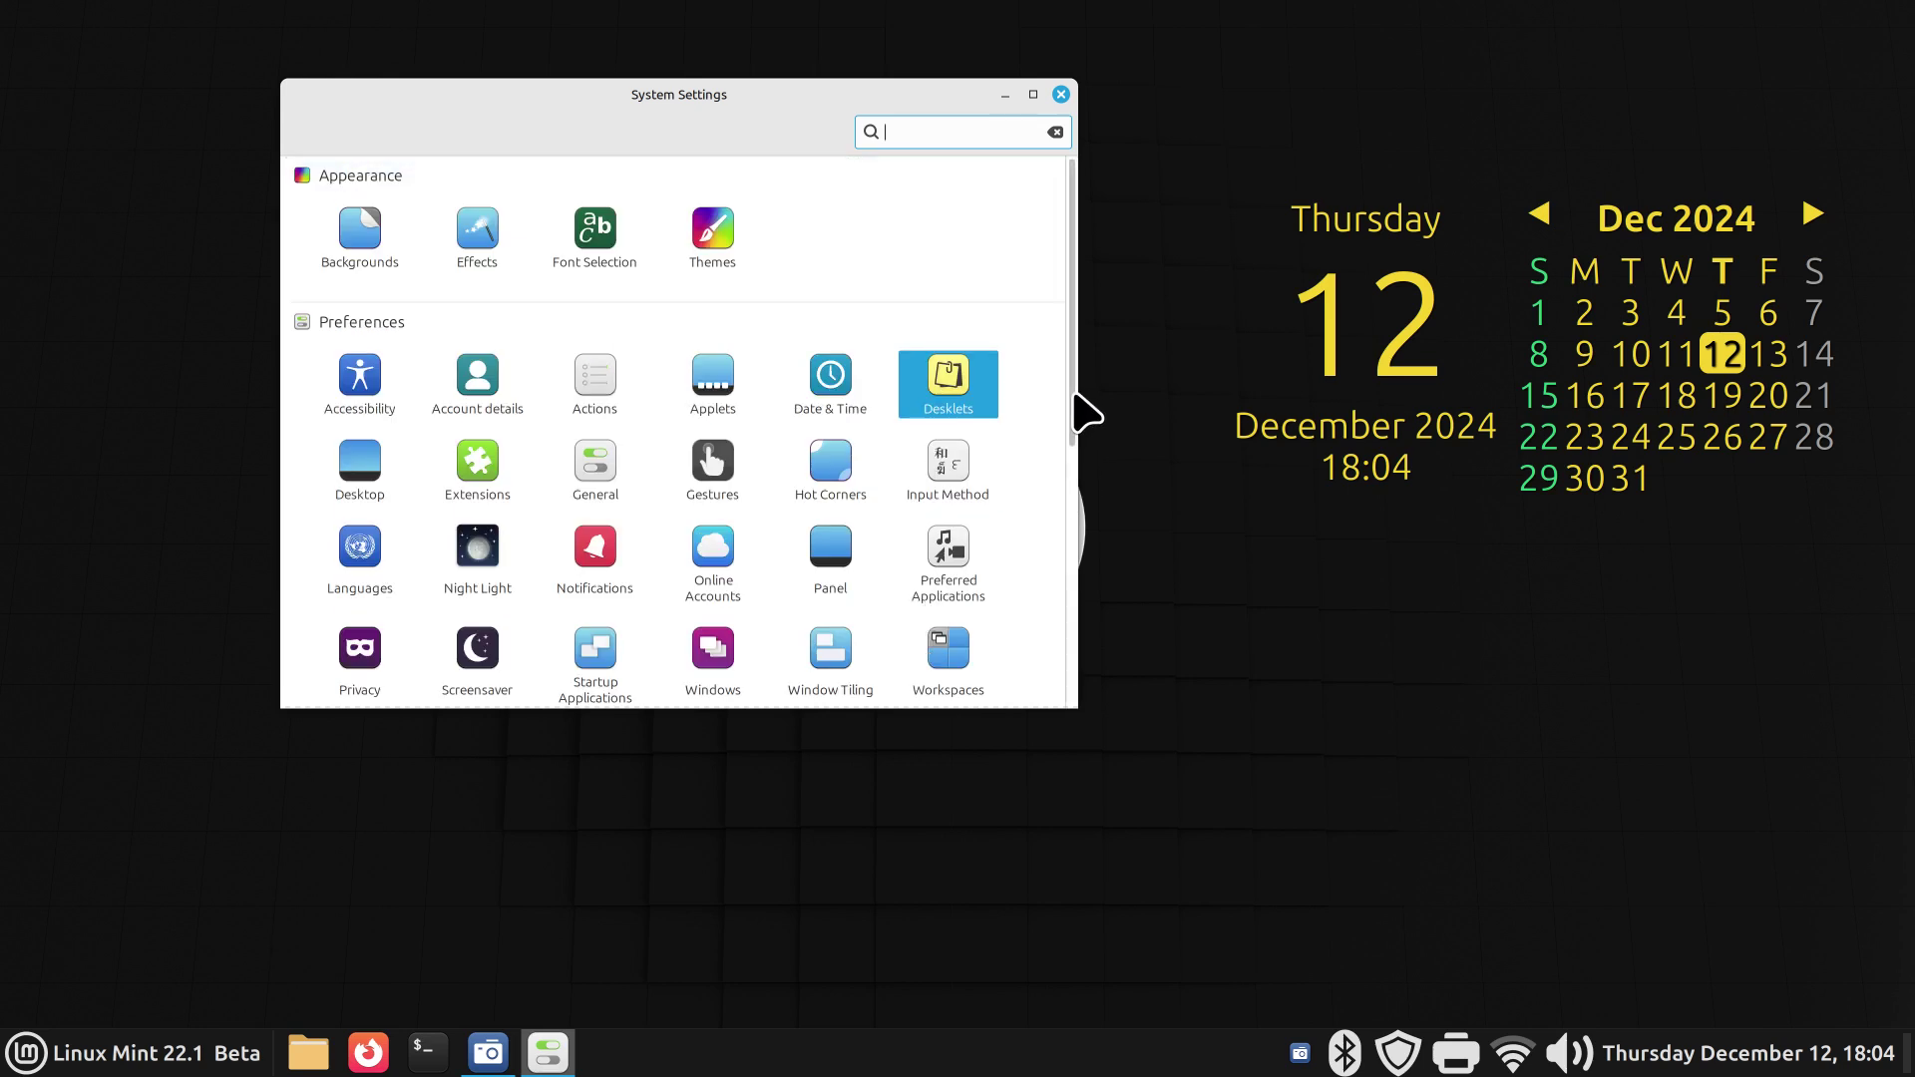
{"action": "left_click_drag", "start_coordinate": [1077, 415], "coordinate": [1093, 635]}
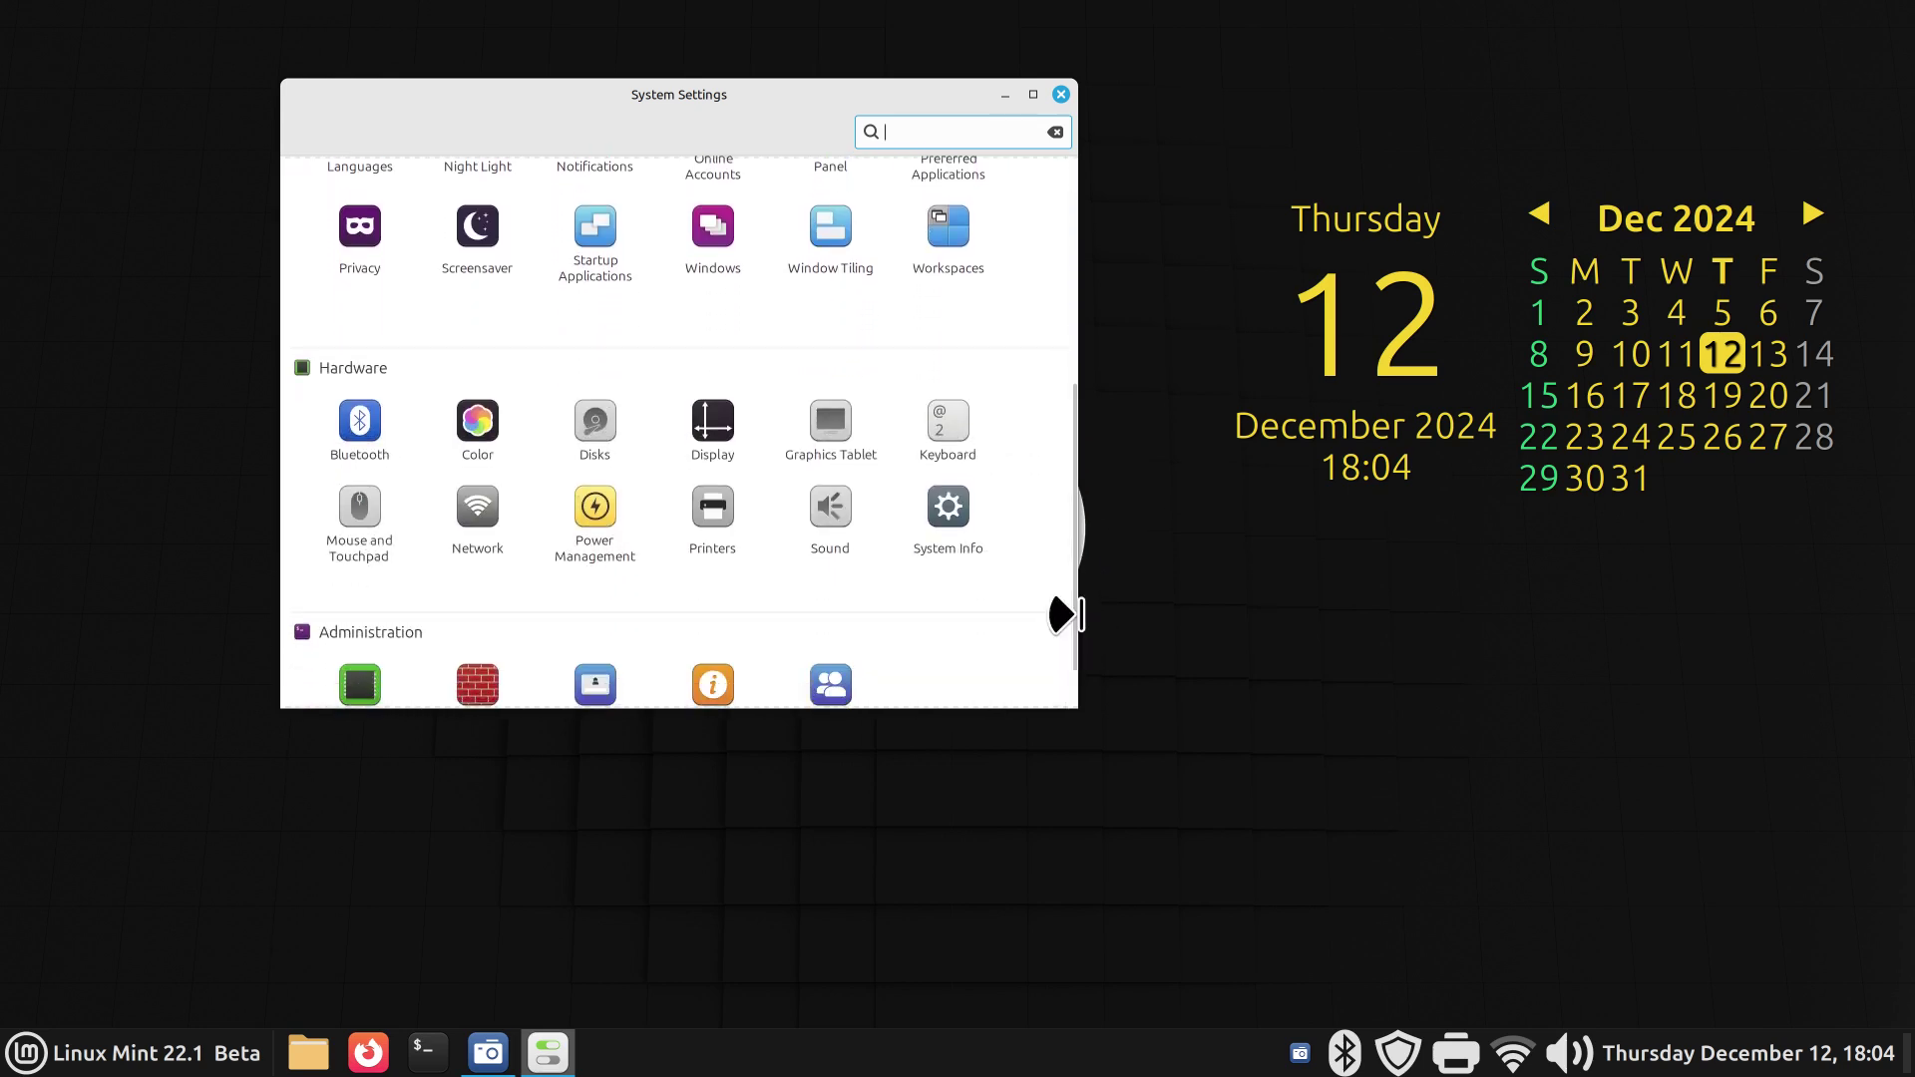
{"action": "scroll", "coordinate": [957, 638], "scroll_direction": "down", "scroll_amount": 1}
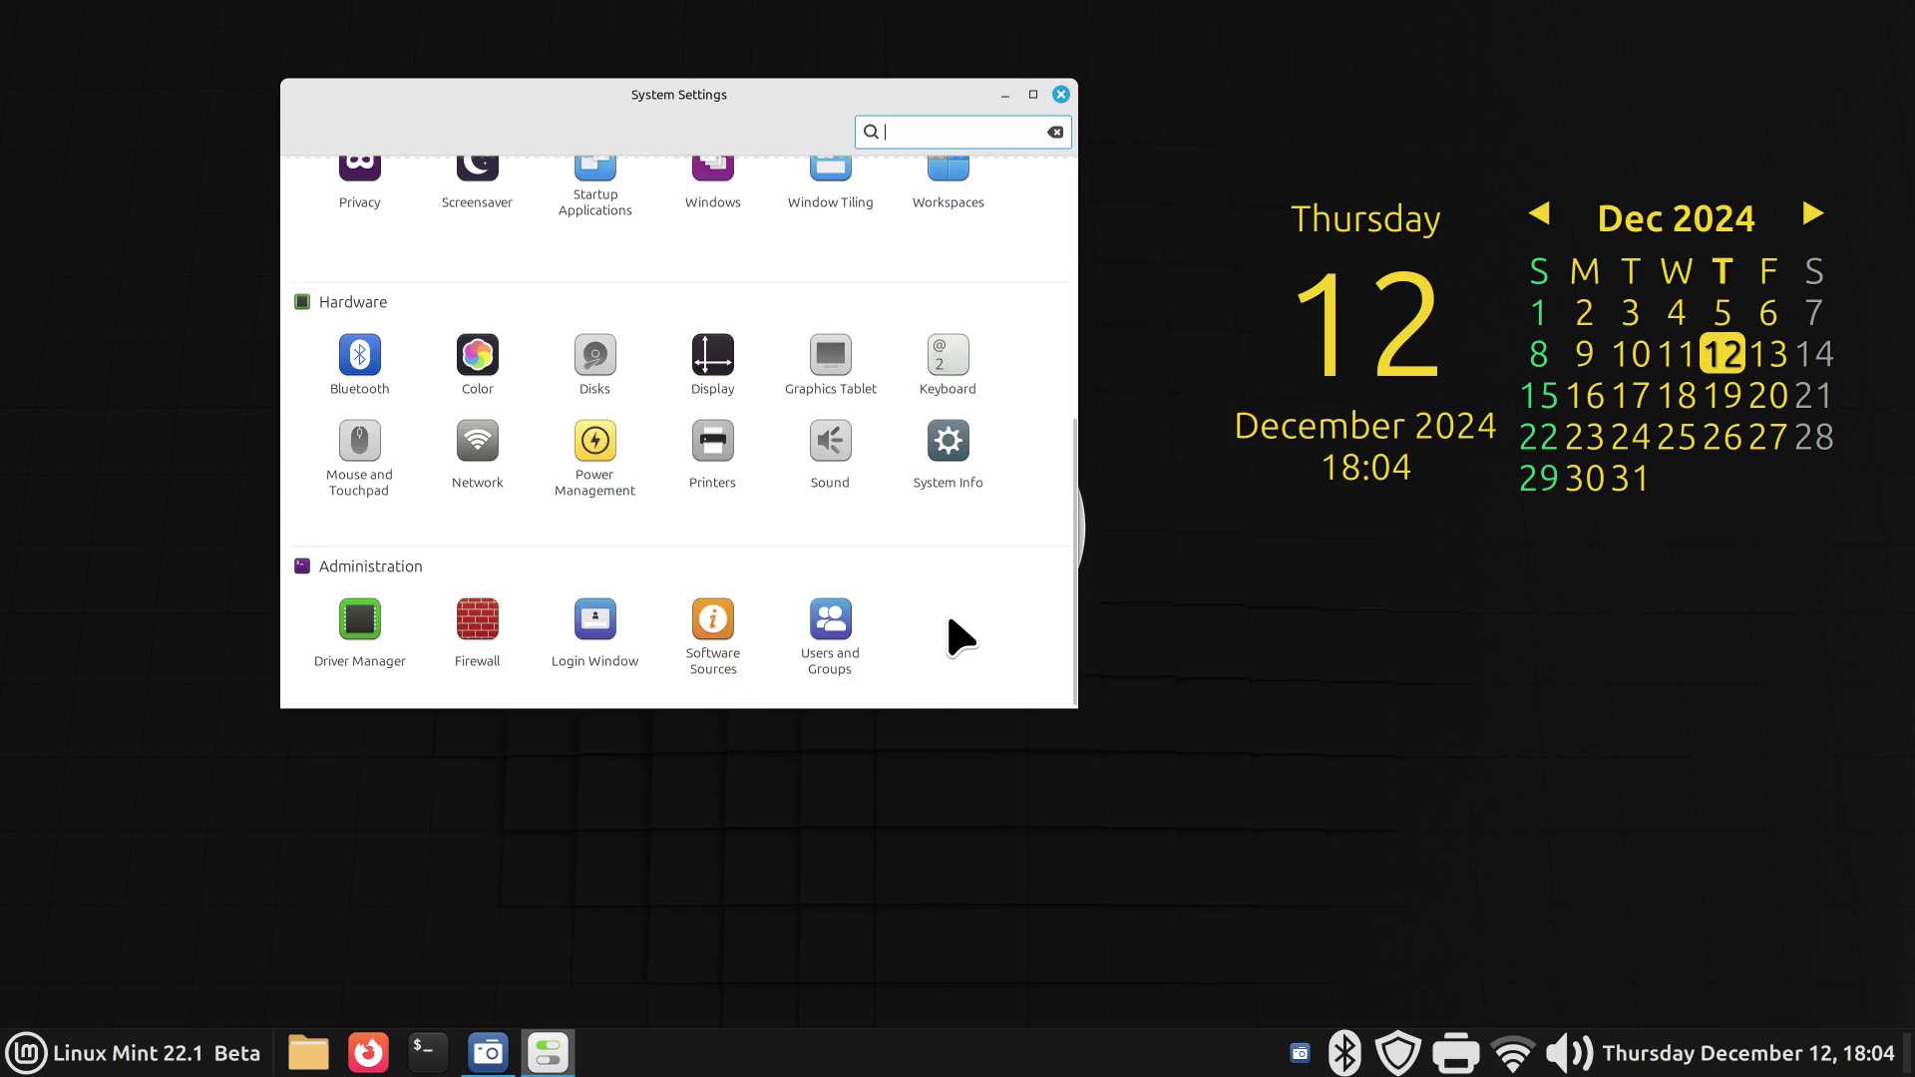
{"action": "left_click", "coordinate": [715, 461]}
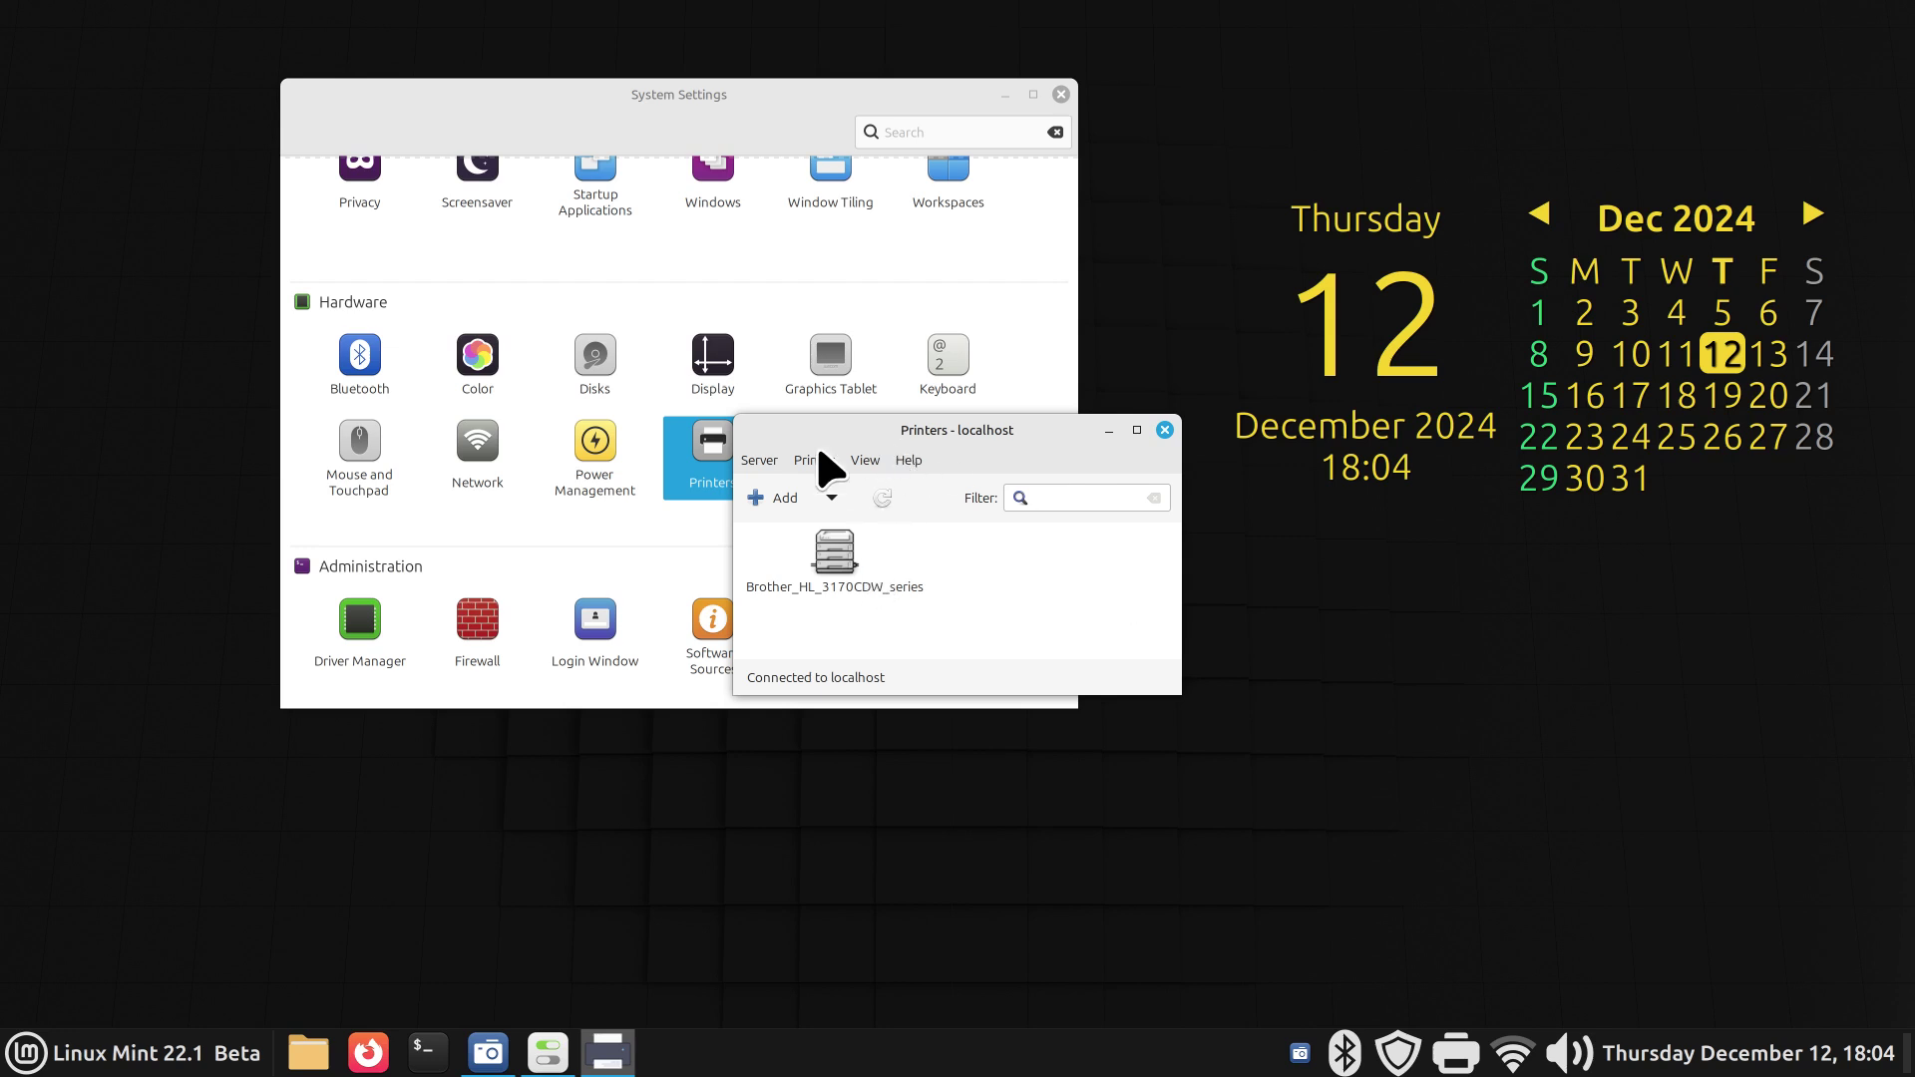
{"action": "left_click_drag", "start_coordinate": [812, 423], "coordinate": [630, 254]}
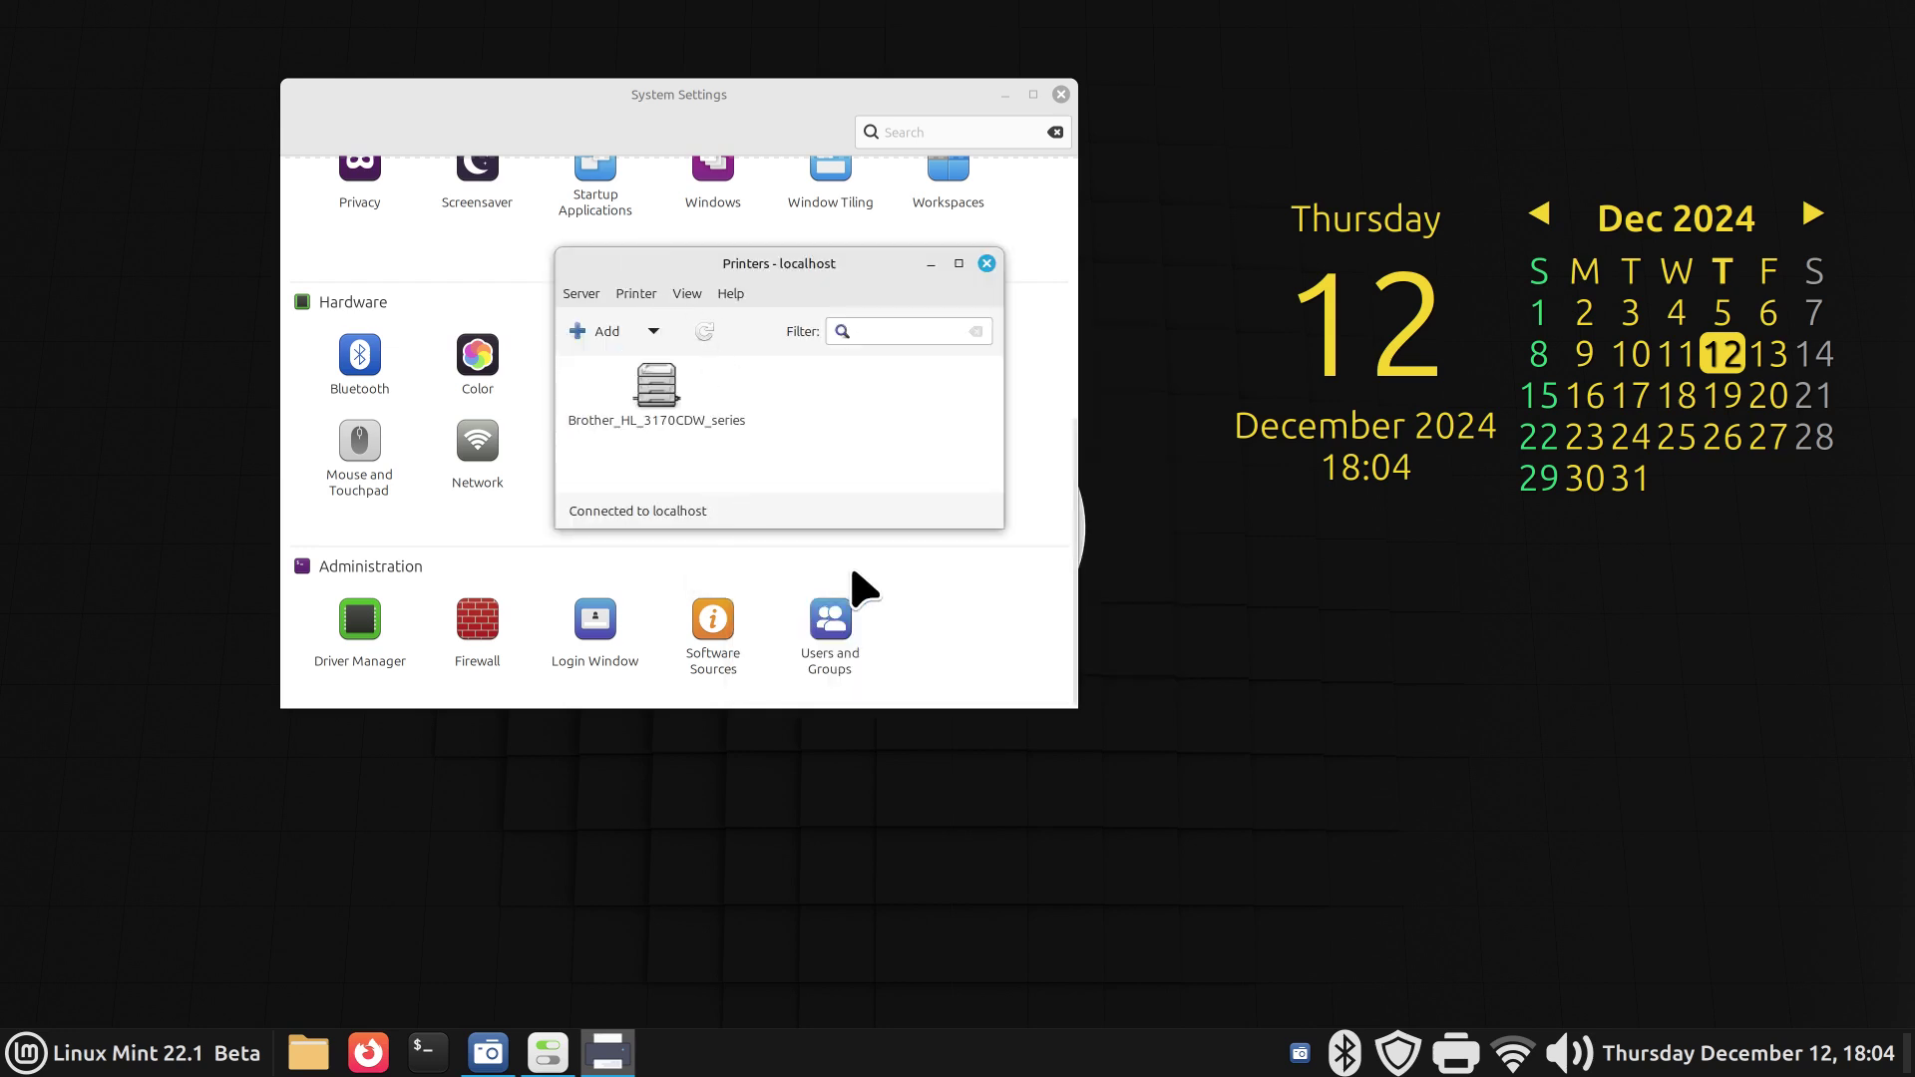
{"action": "left_click", "coordinate": [986, 264]}
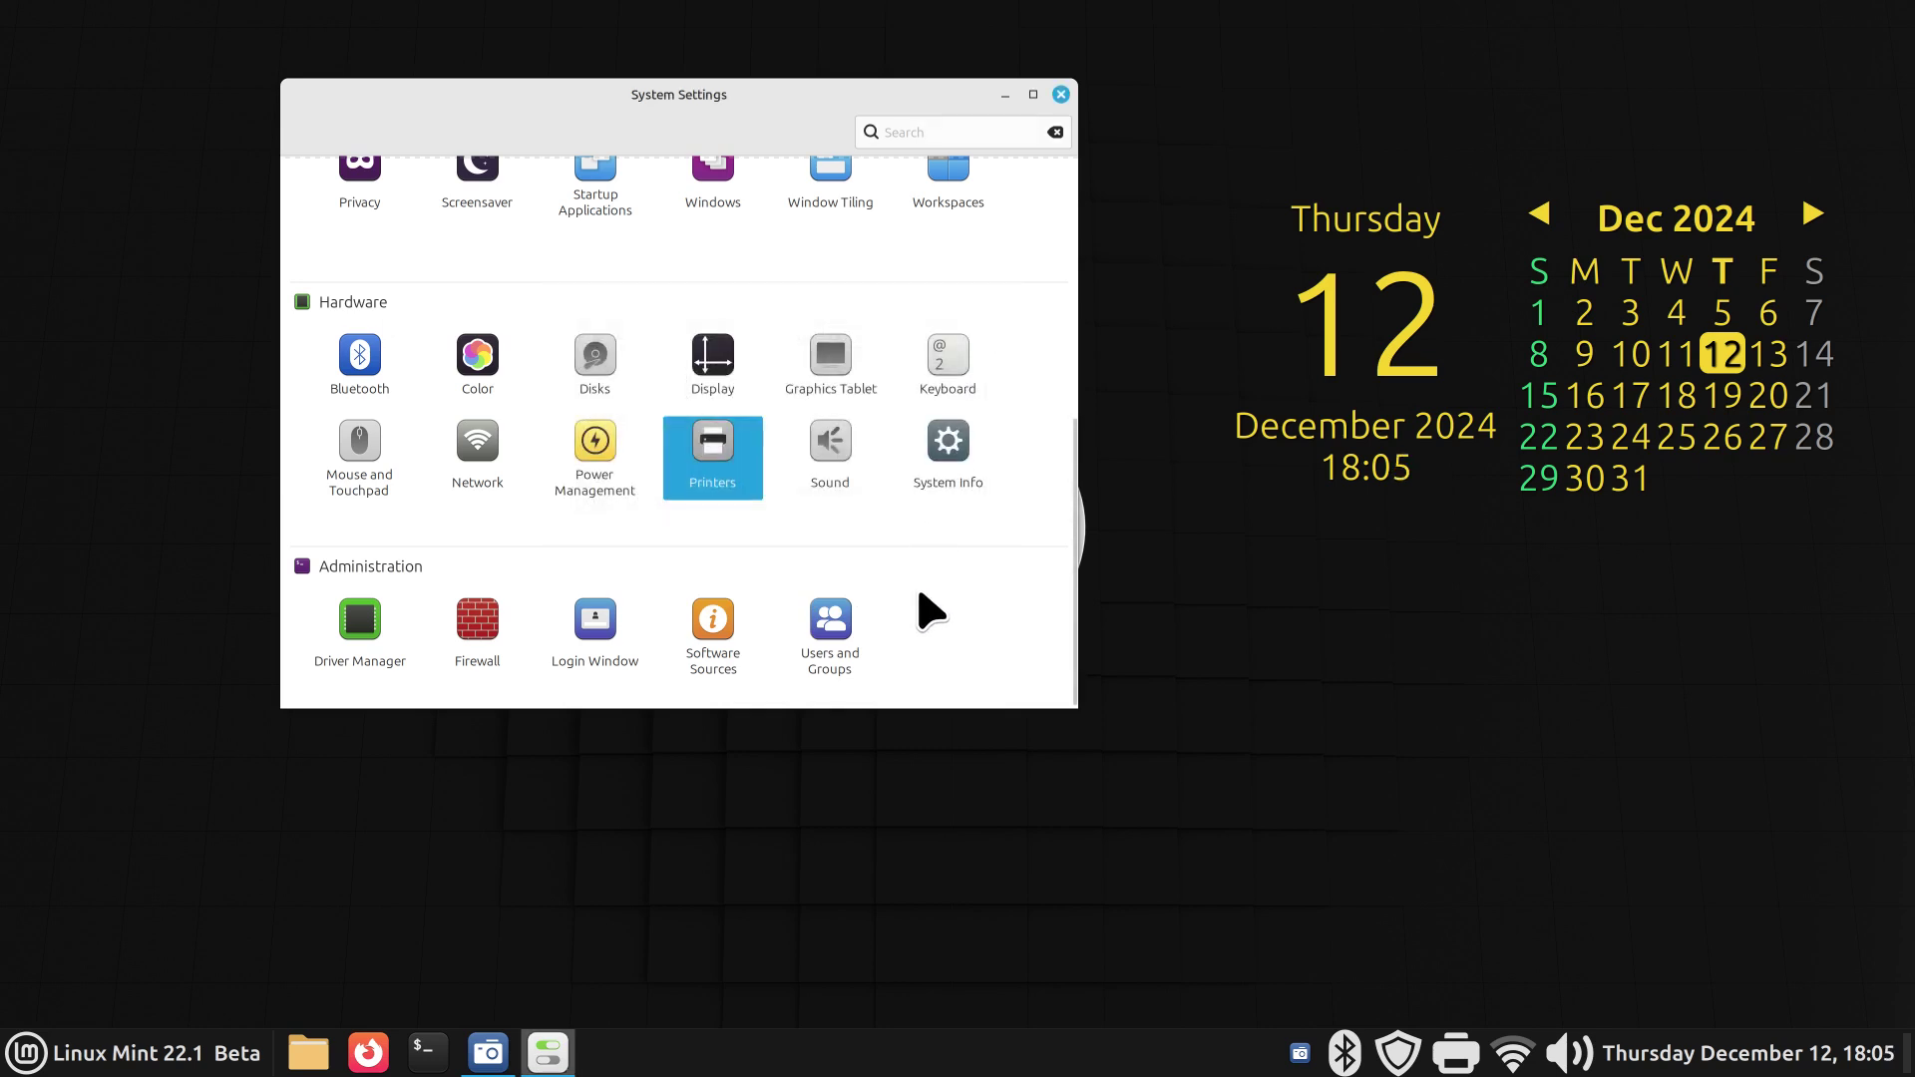
{"action": "left_click", "coordinate": [595, 435]}
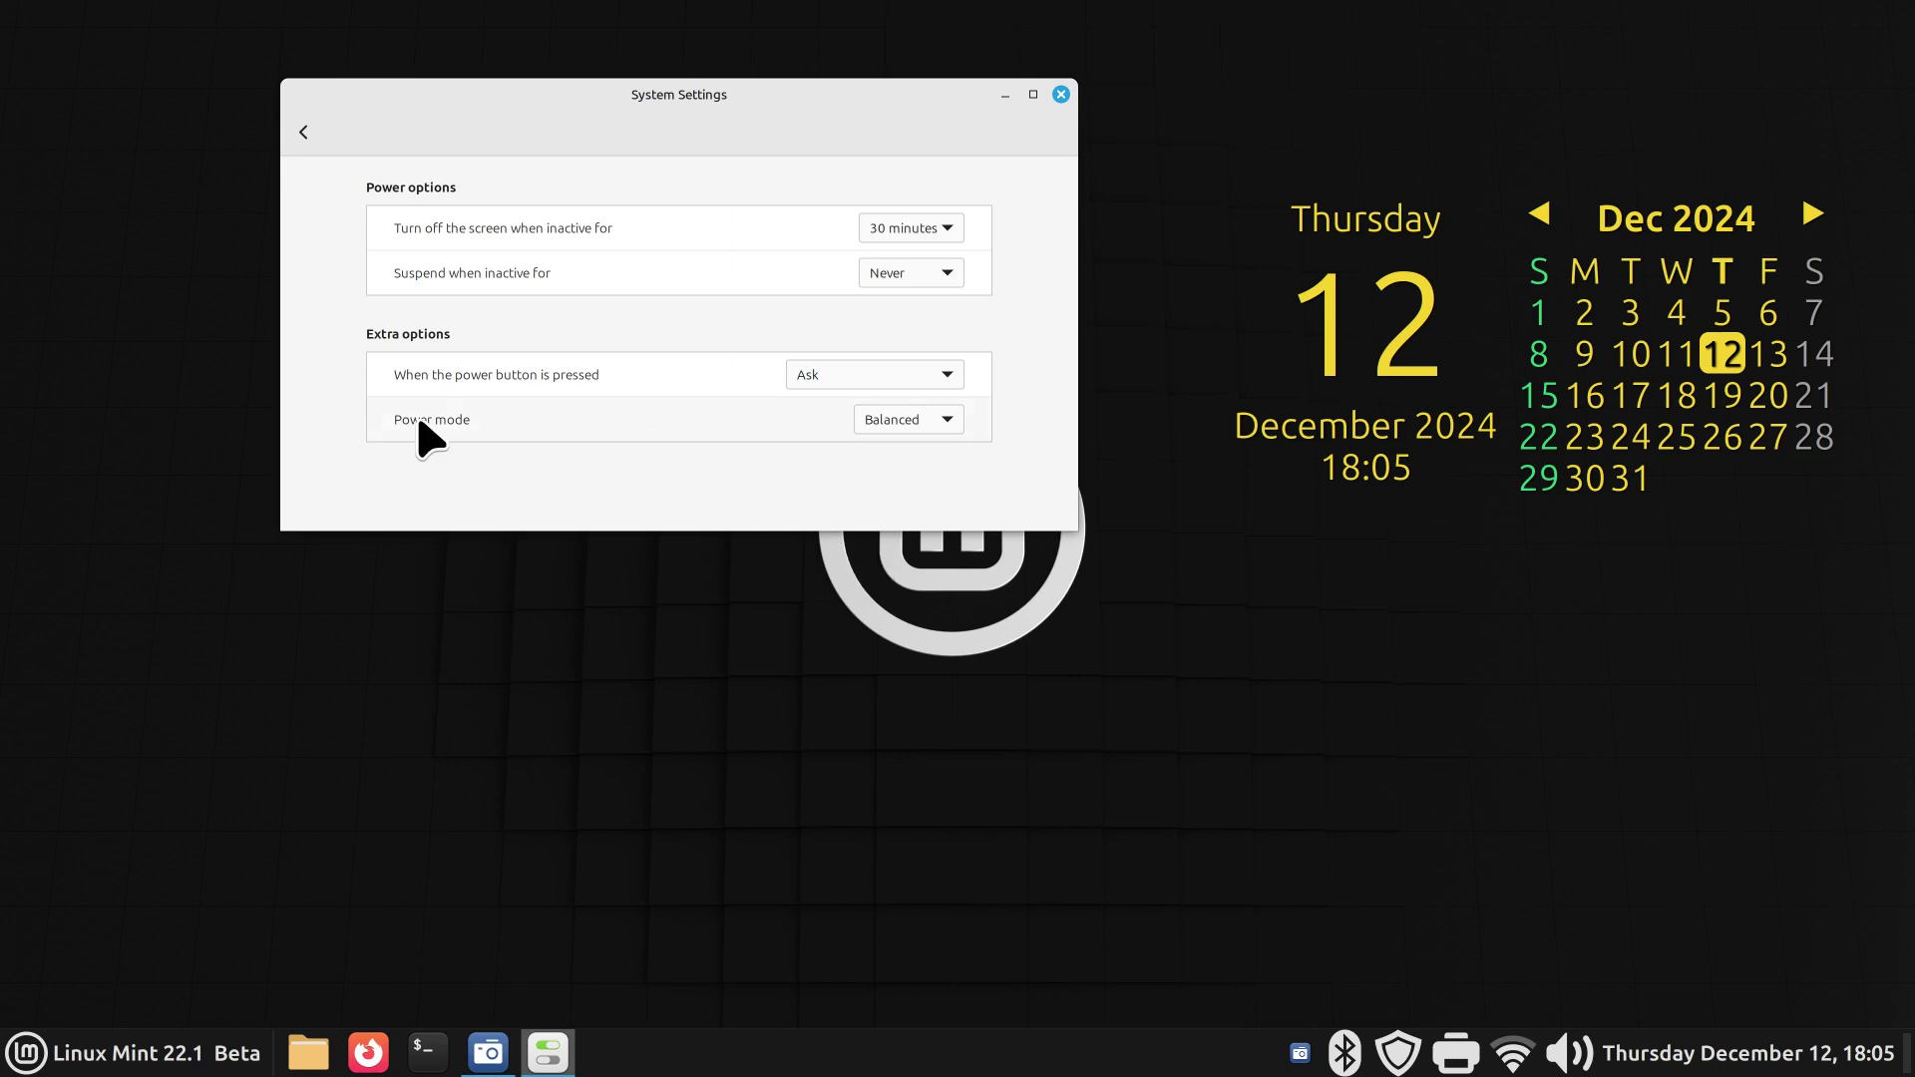
{"action": "mouse_move", "coordinate": [426, 444]}
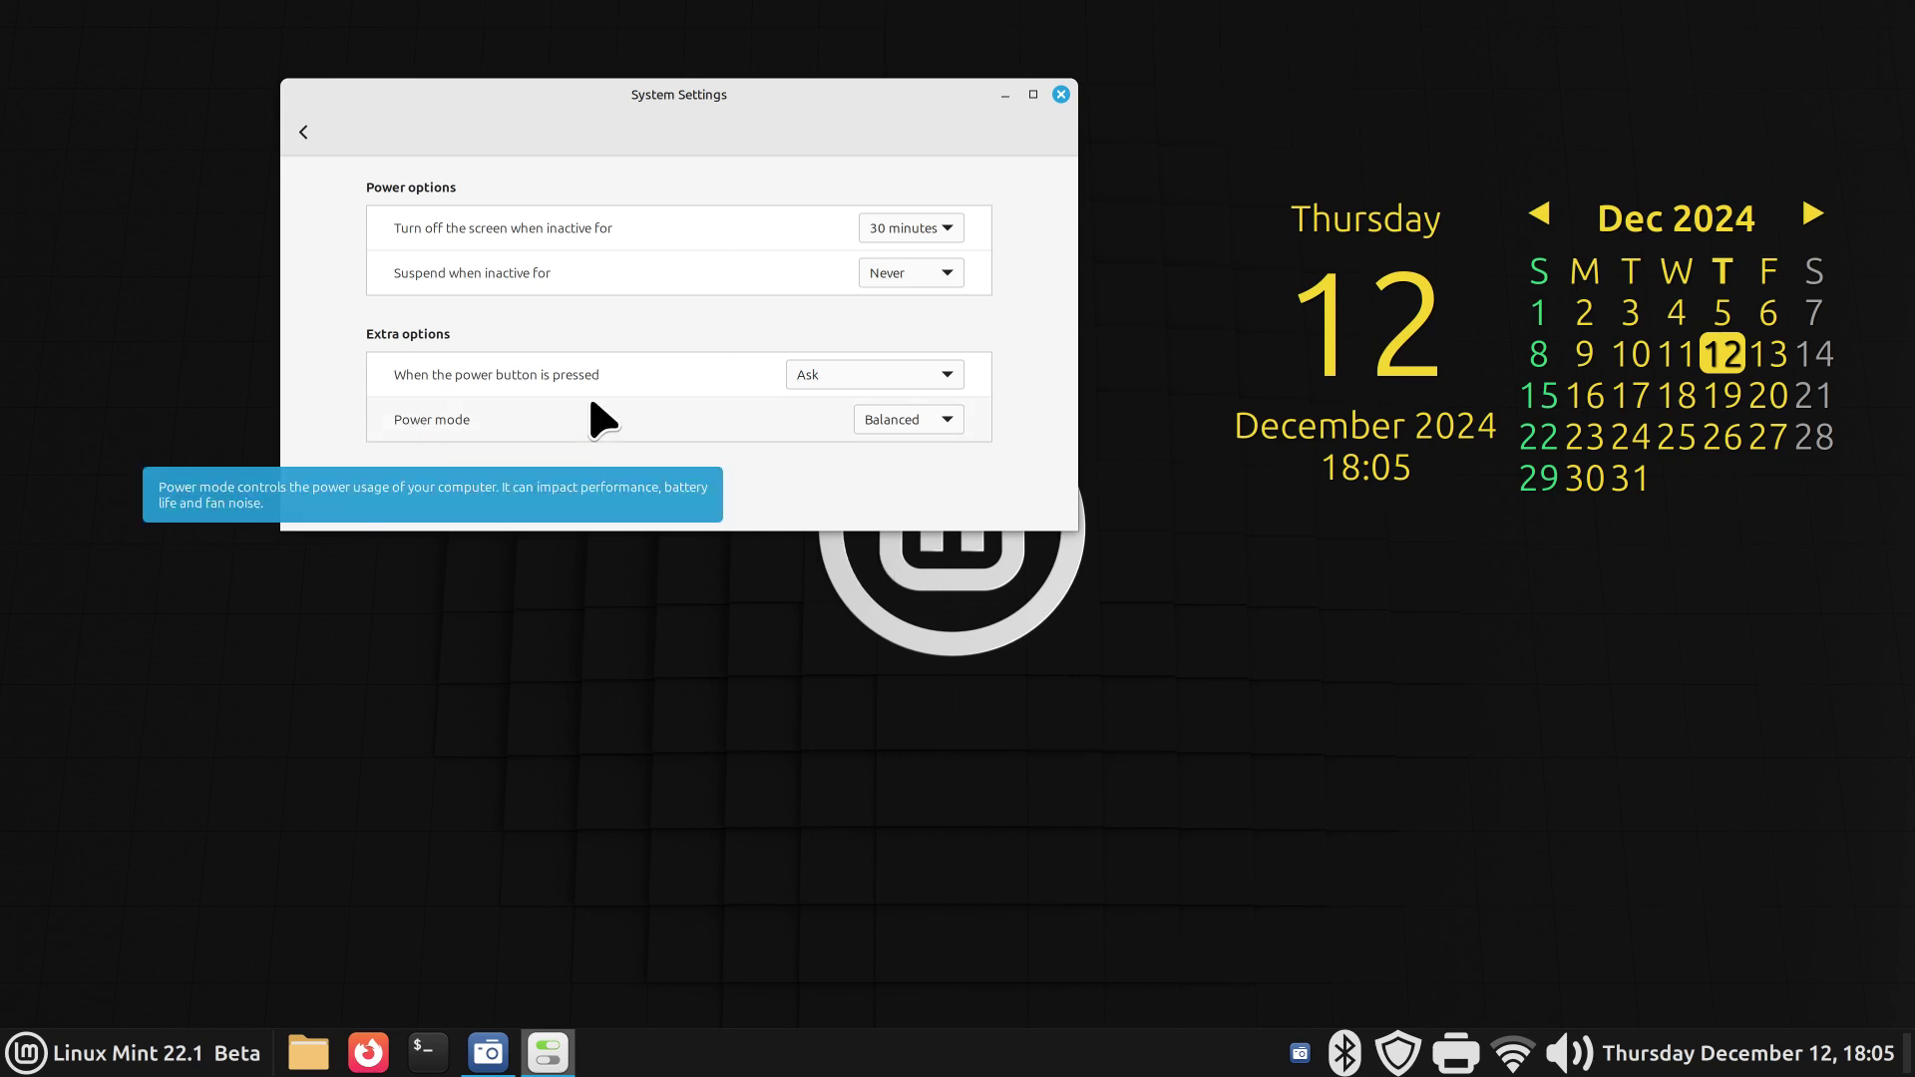
{"action": "left_click", "coordinate": [908, 419]}
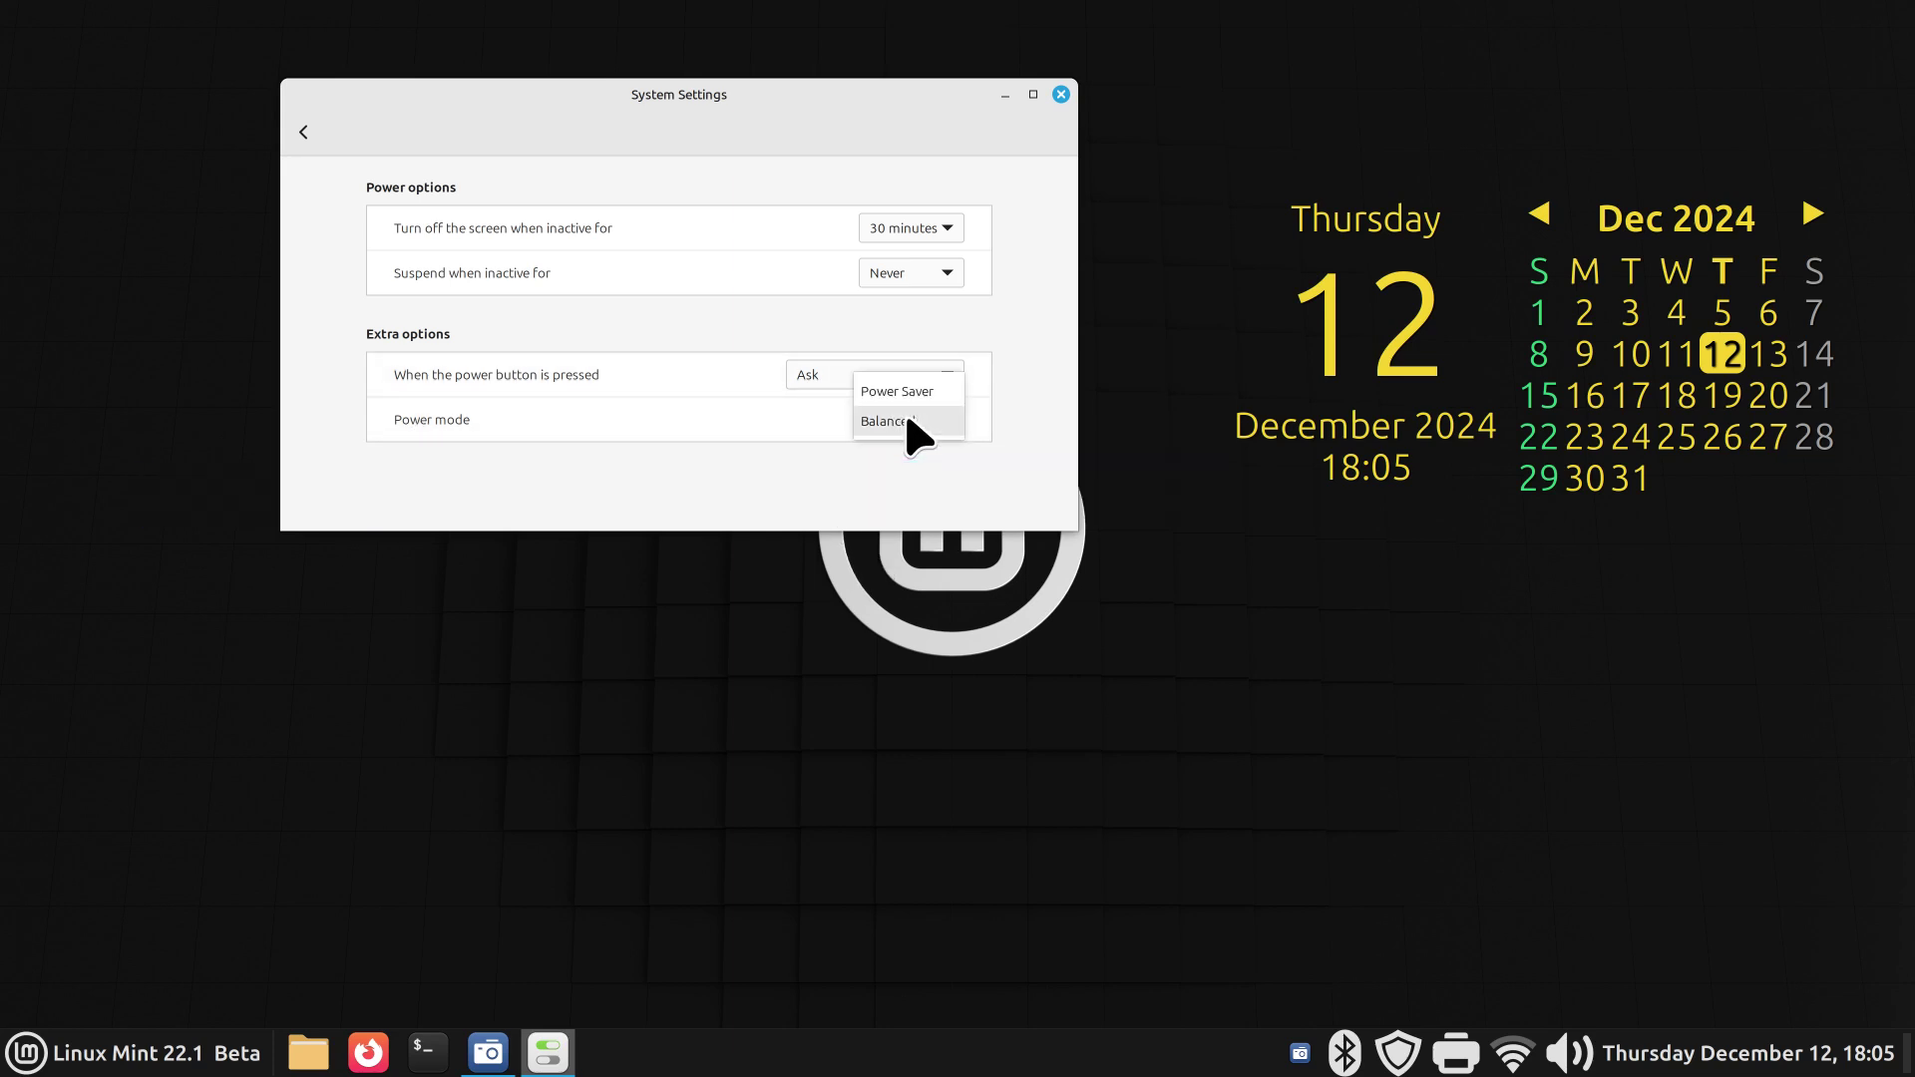
{"action": "left_click", "coordinate": [910, 391]}
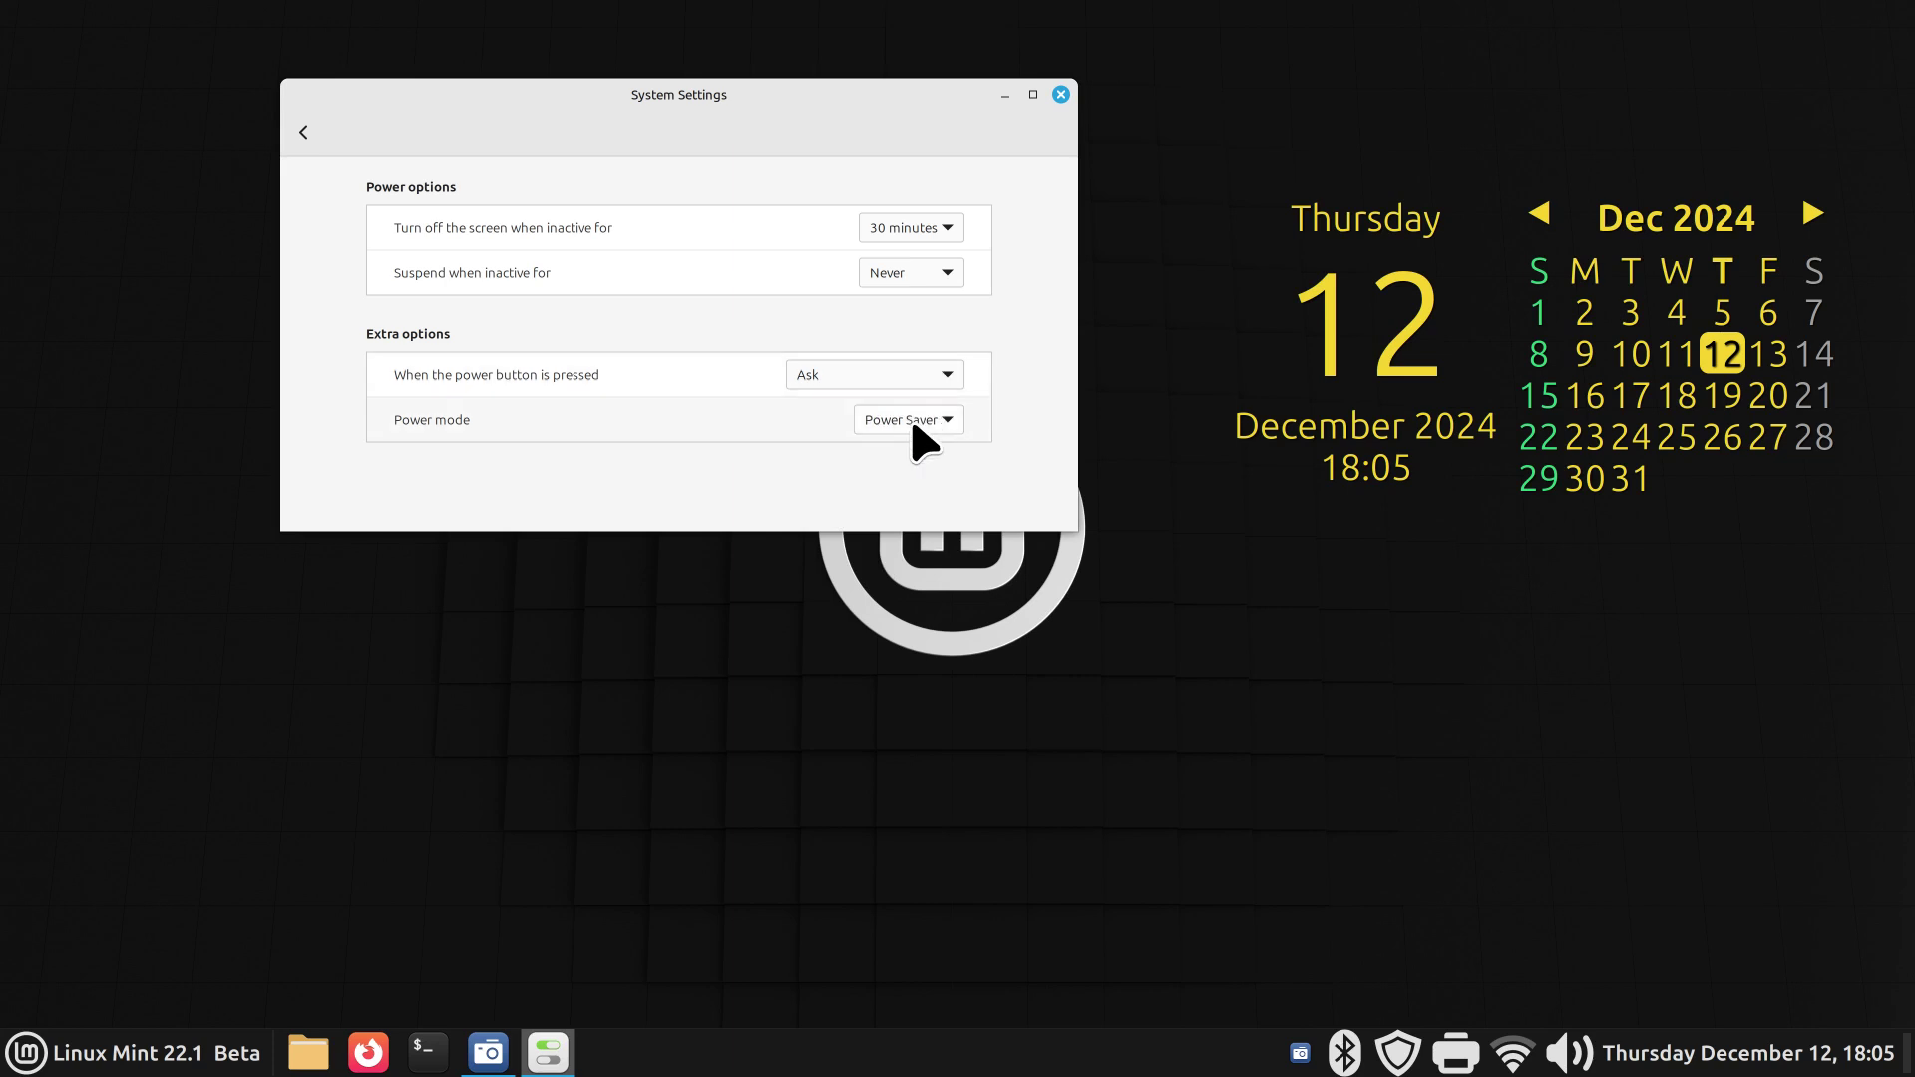
{"action": "left_click", "coordinate": [911, 423]}
{"action": "left_click", "coordinate": [912, 451]}
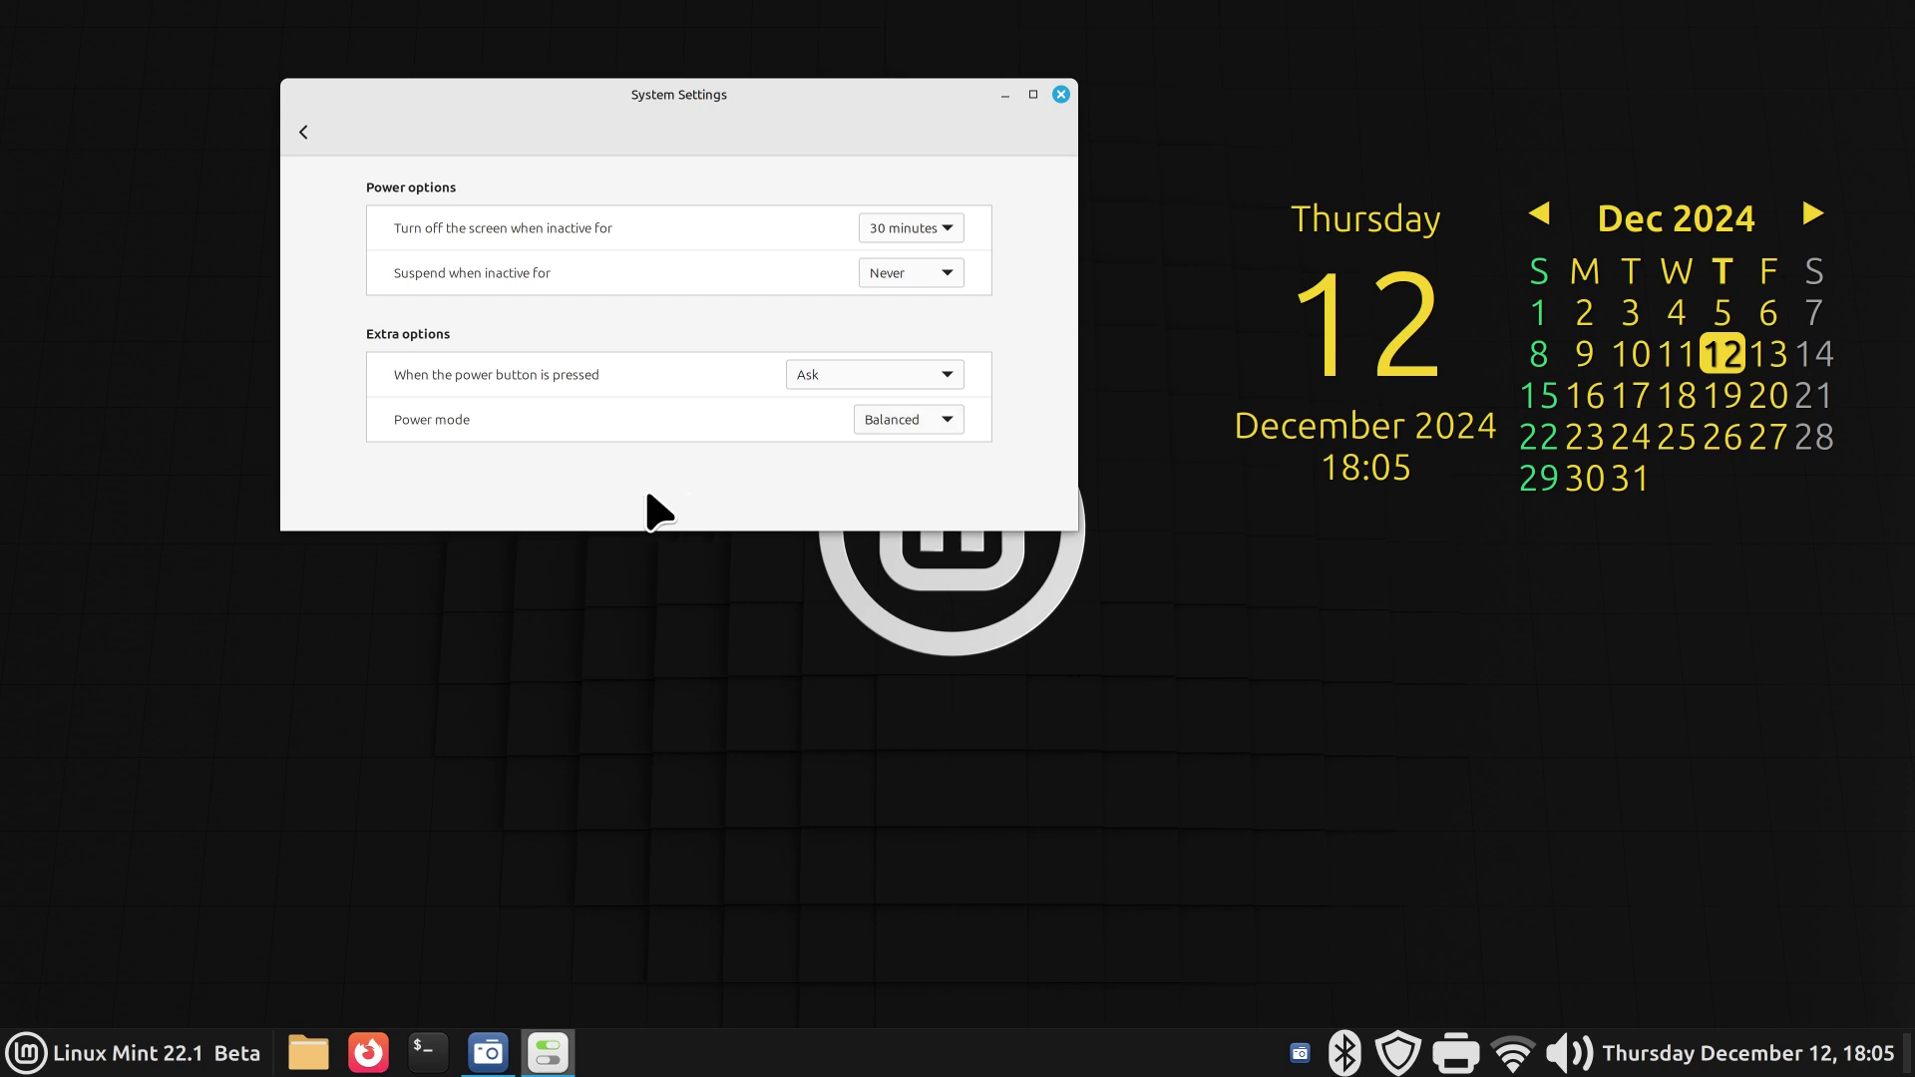
{"action": "left_click_drag", "start_coordinate": [693, 106], "coordinate": [747, 275]}
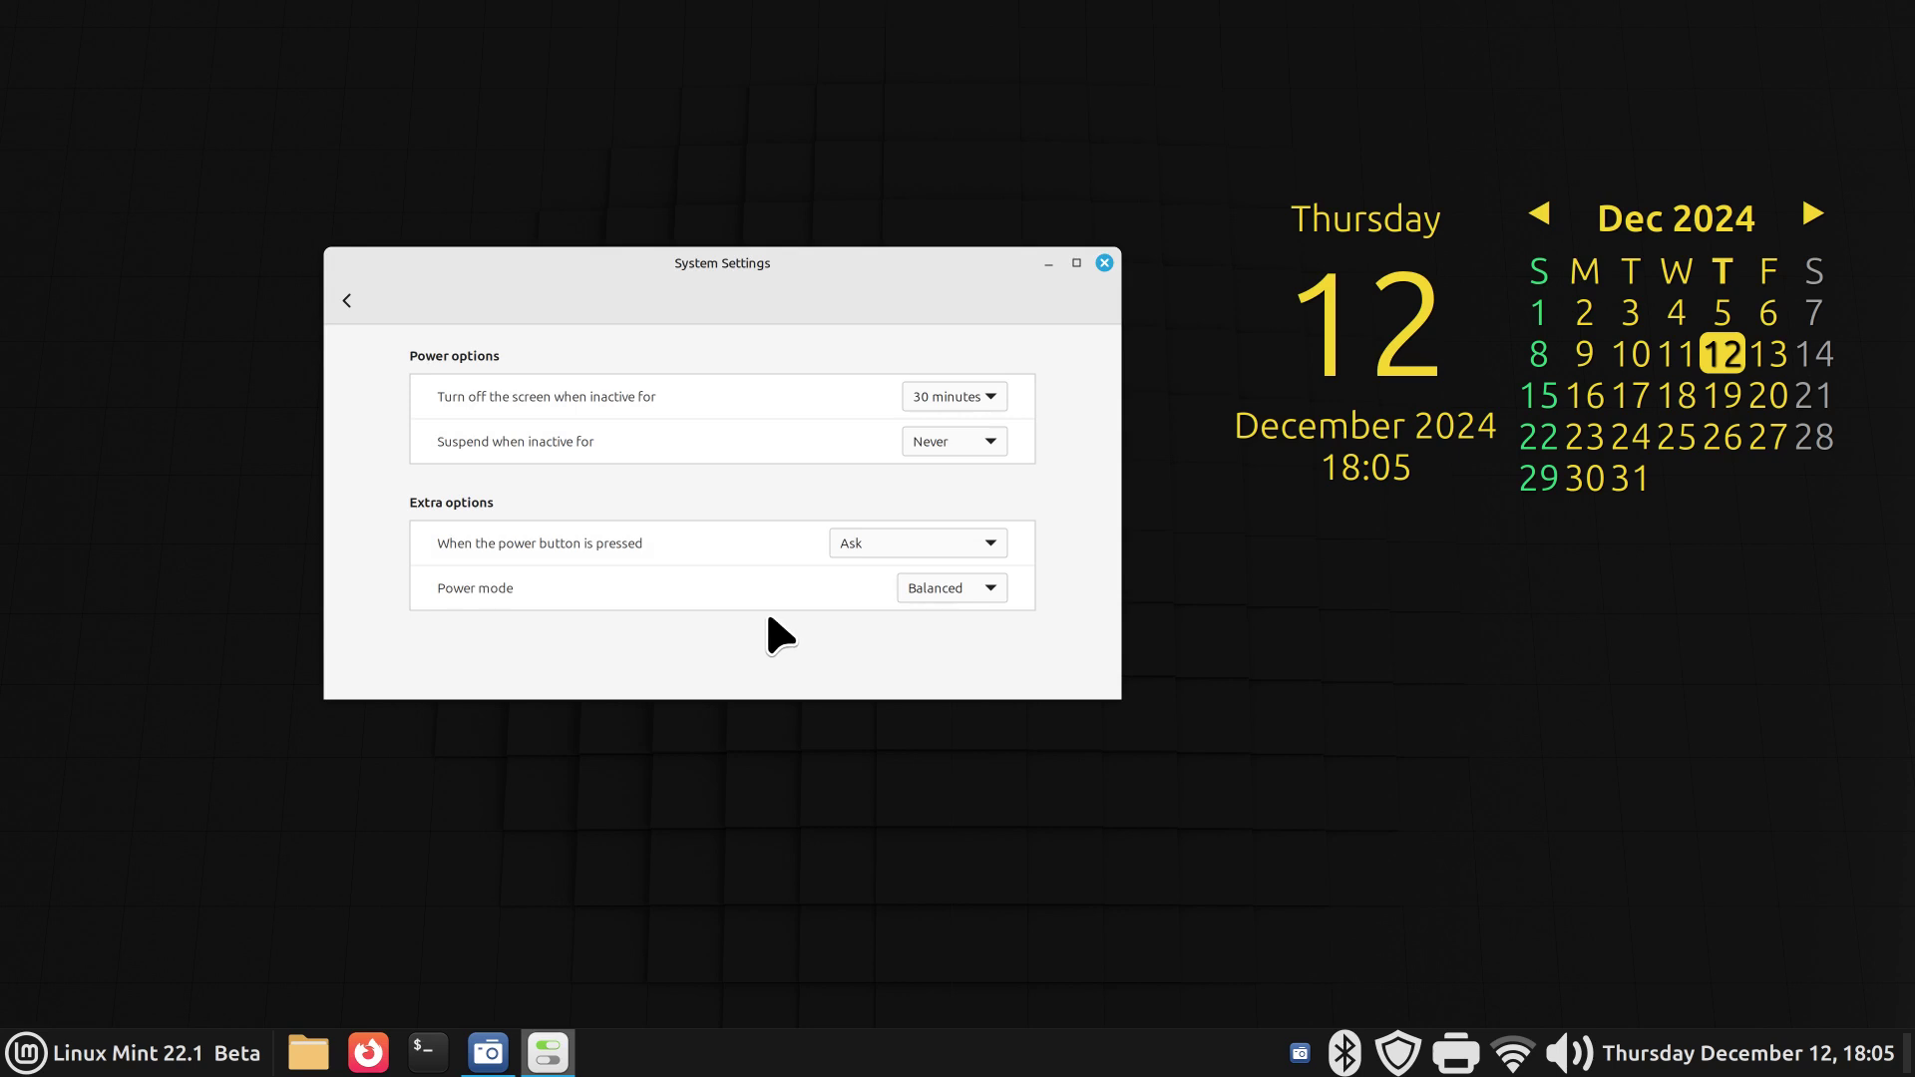
{"action": "left_click", "coordinate": [346, 300]}
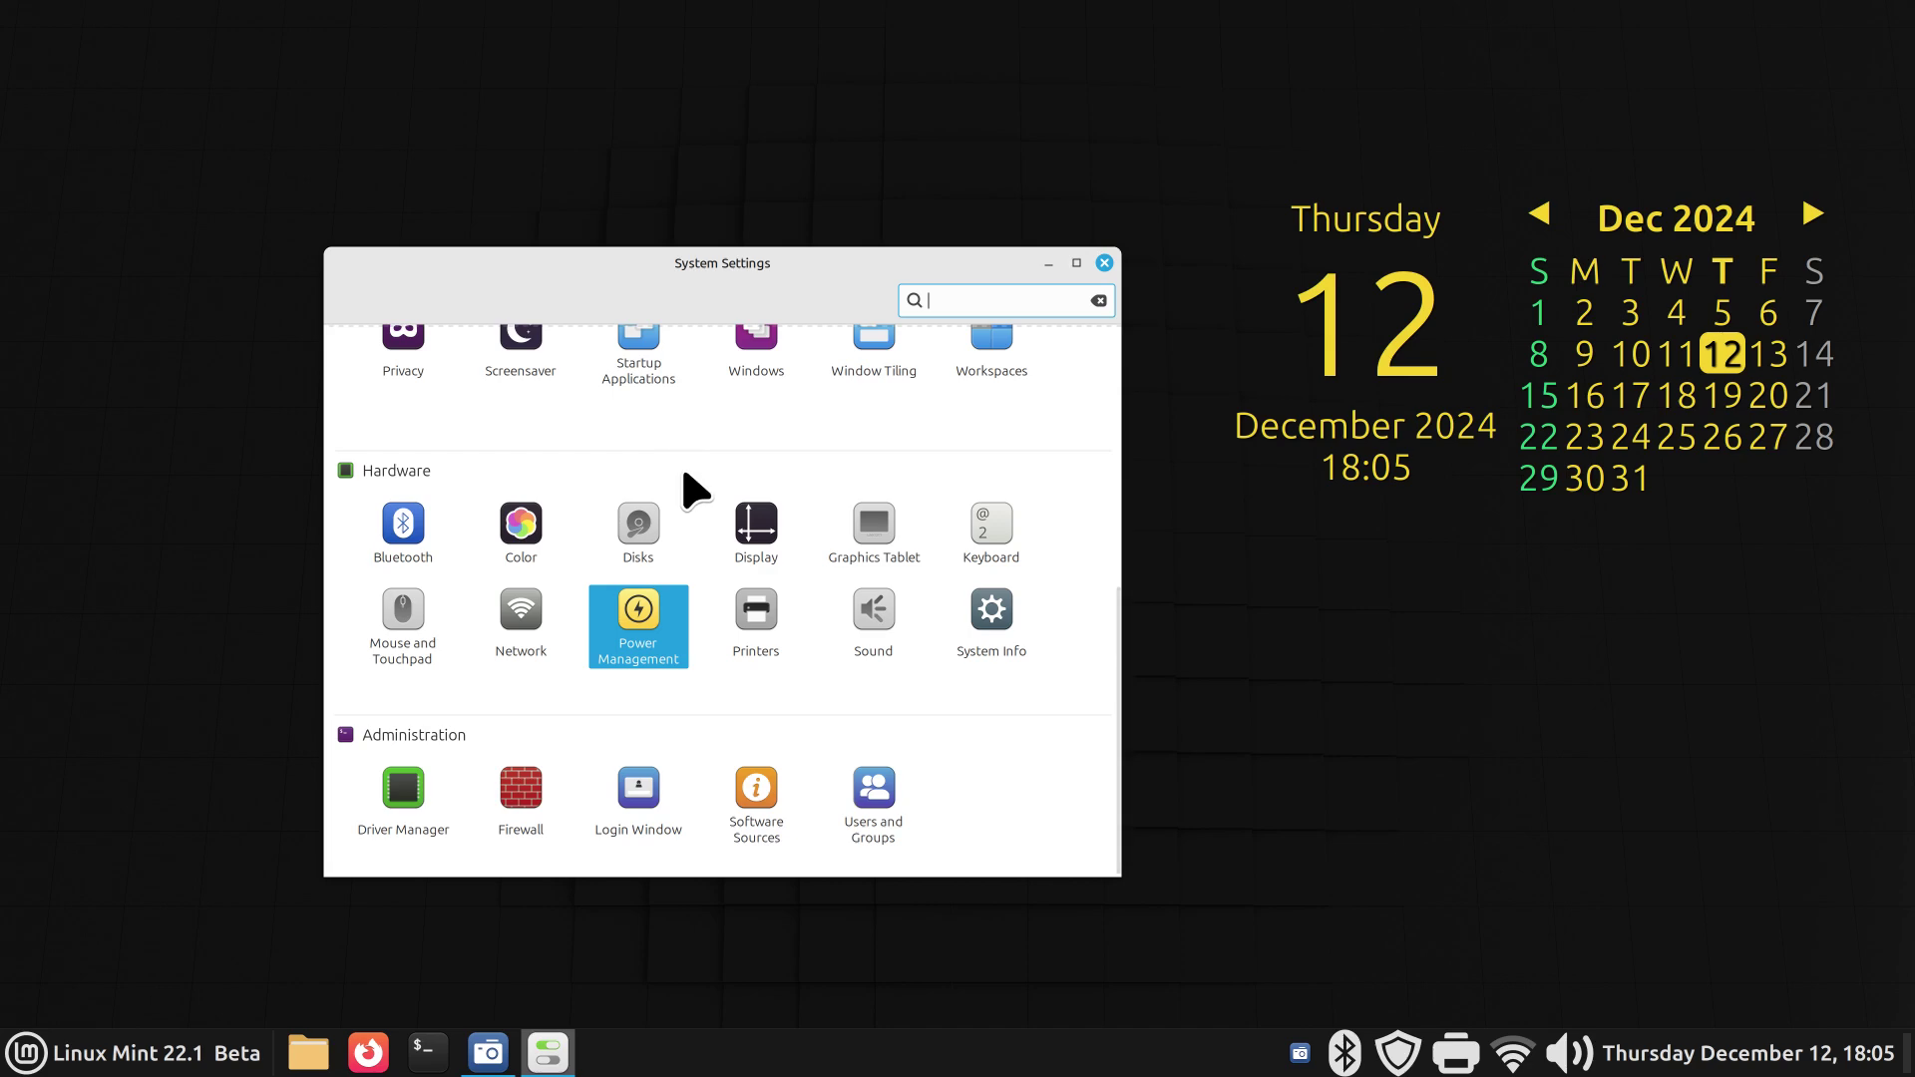
- In Backgrounds, browse the Linux Mint, Wallpapers and Wilma collections, ending on Pictures (1.jpg–15.jpg)
{"action": "scroll", "coordinate": [696, 489], "scroll_direction": "up", "scroll_amount": 5}
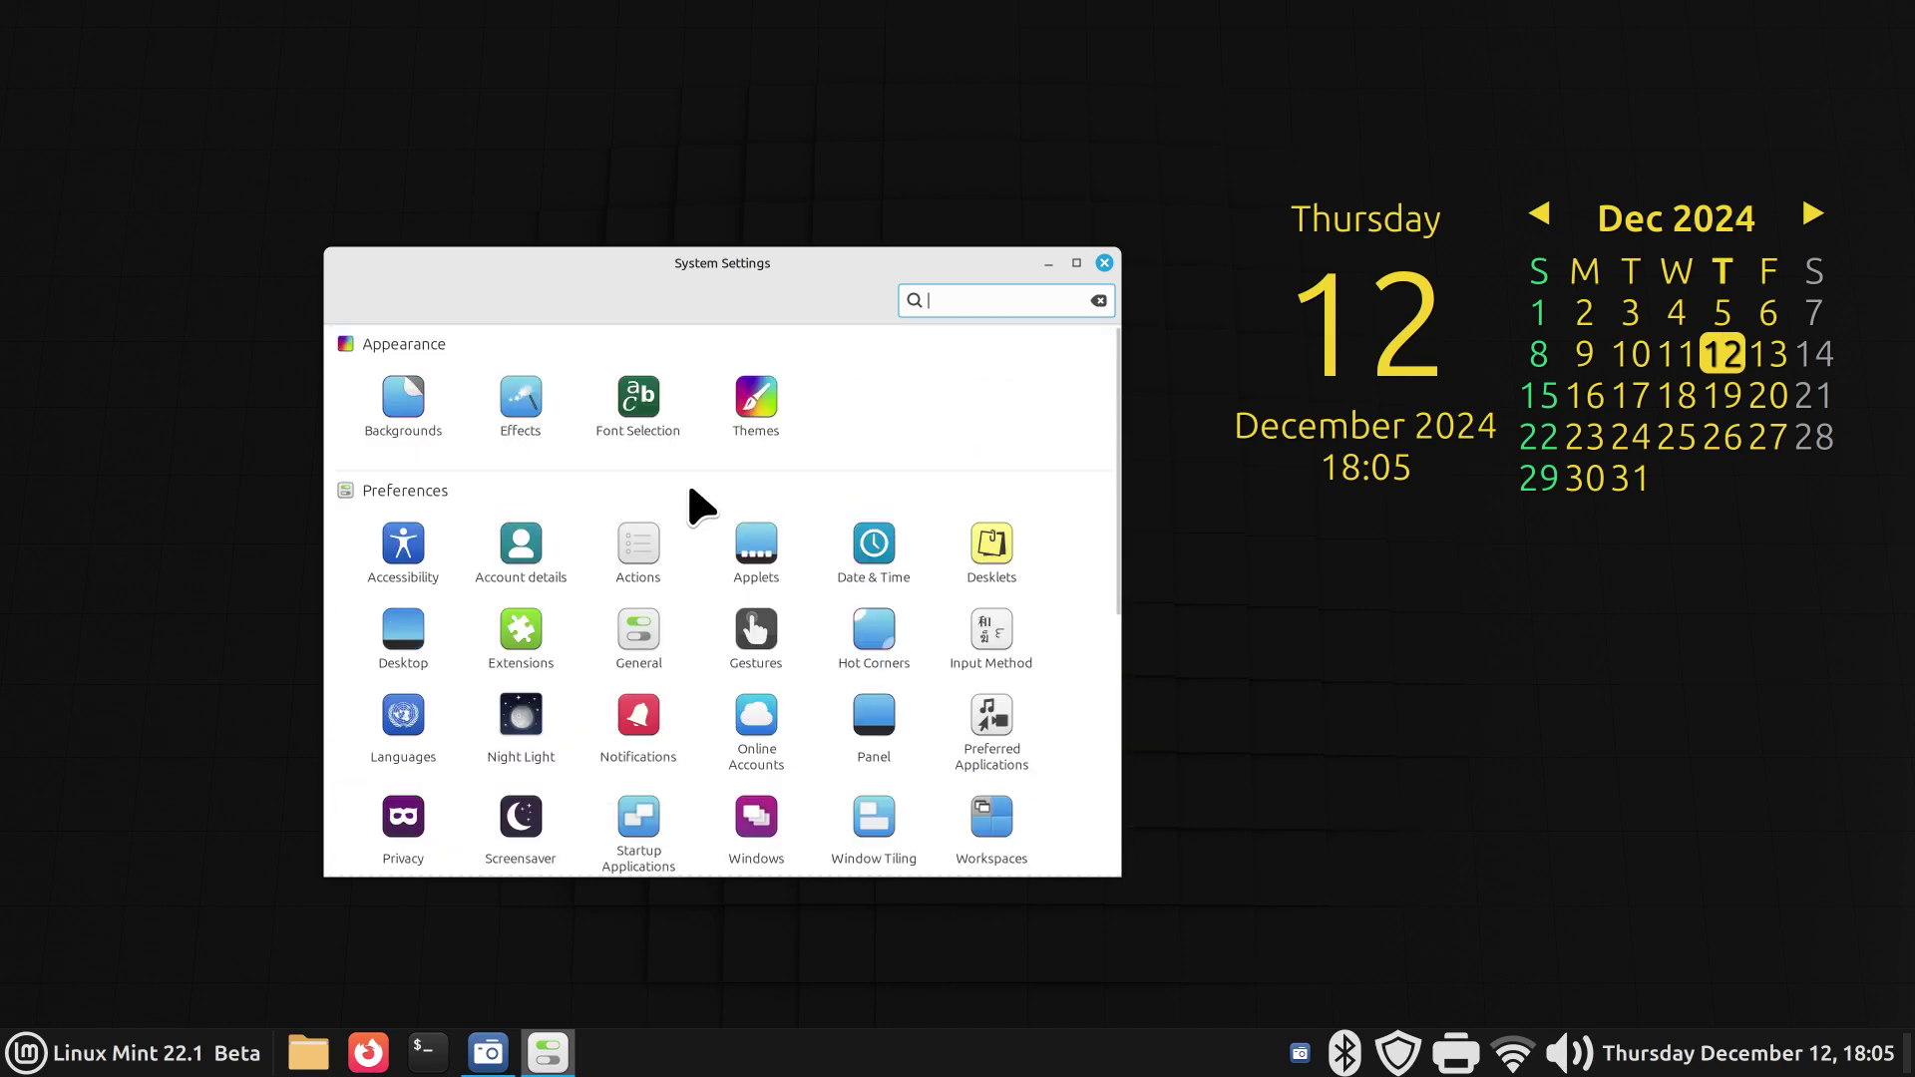
{"action": "left_click", "coordinate": [409, 391]}
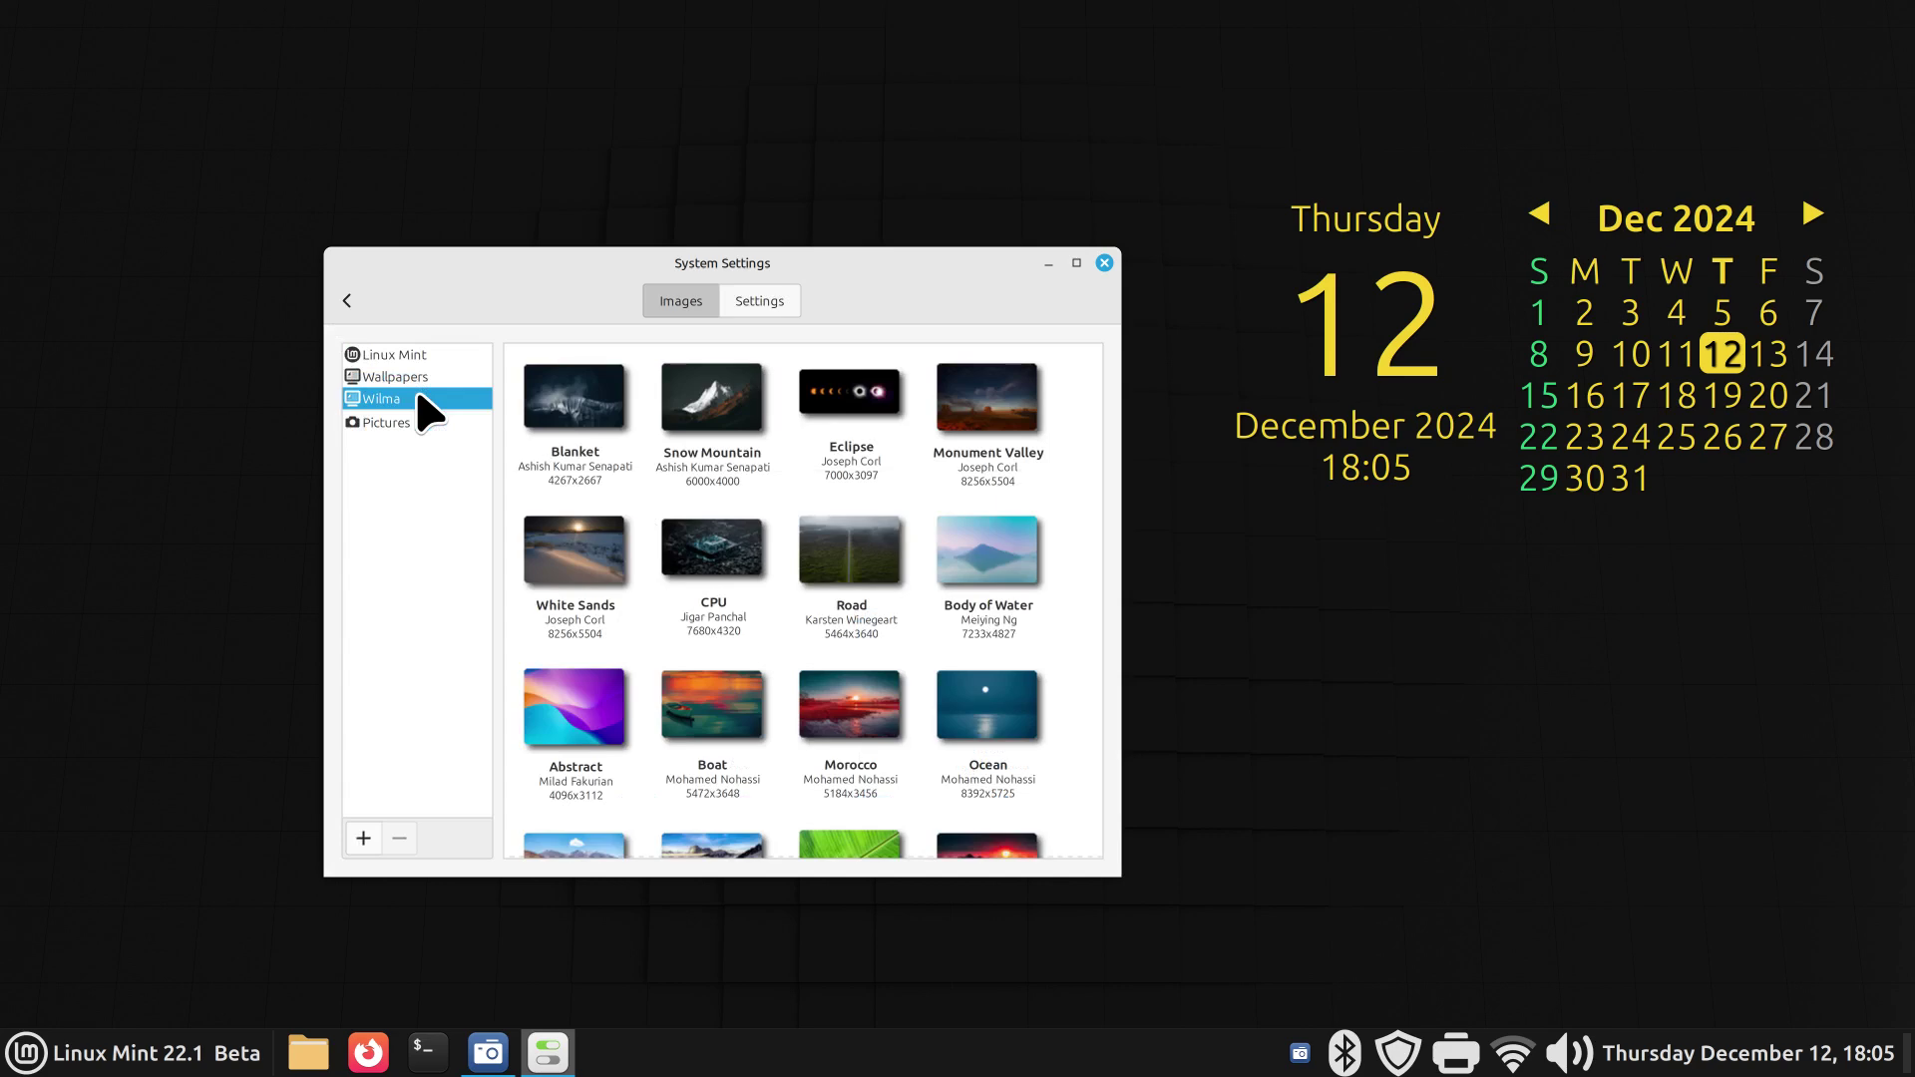
{"action": "left_click", "coordinate": [404, 355]}
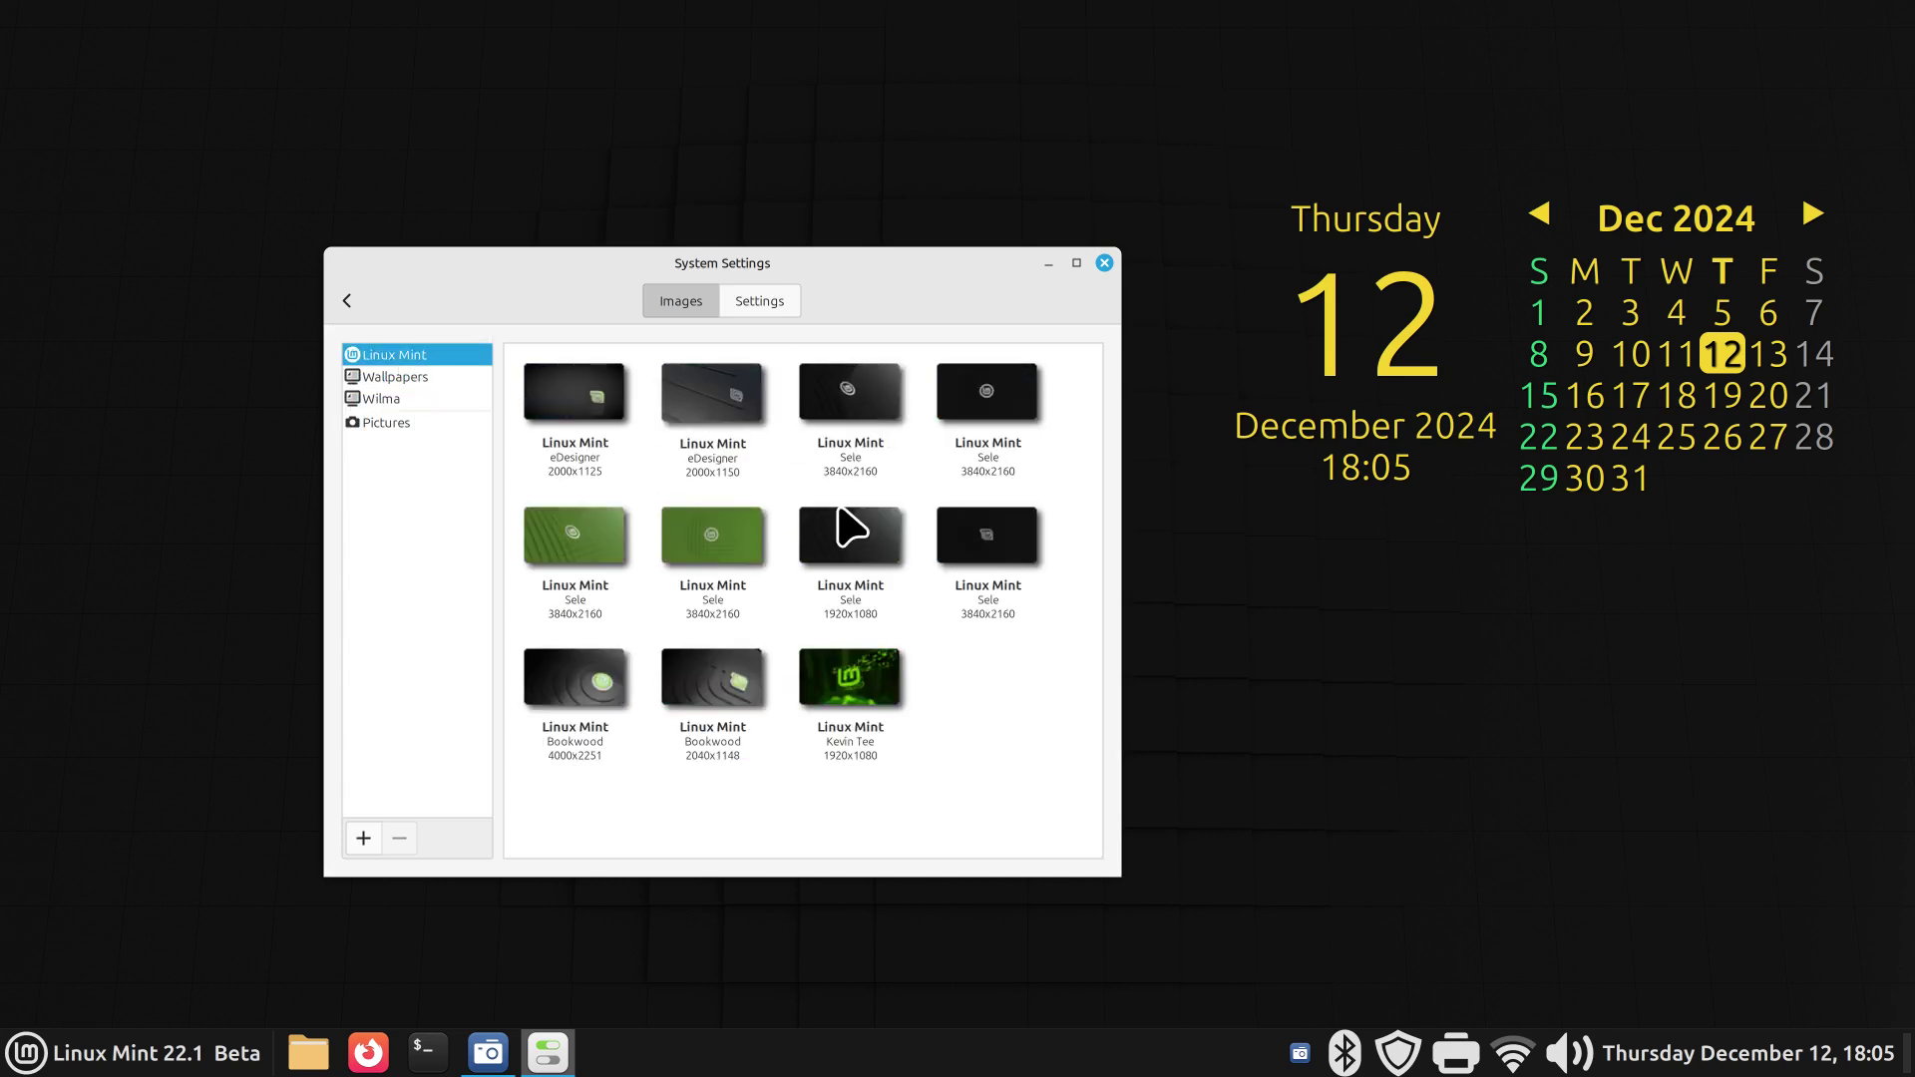
{"action": "left_click", "coordinate": [397, 377]}
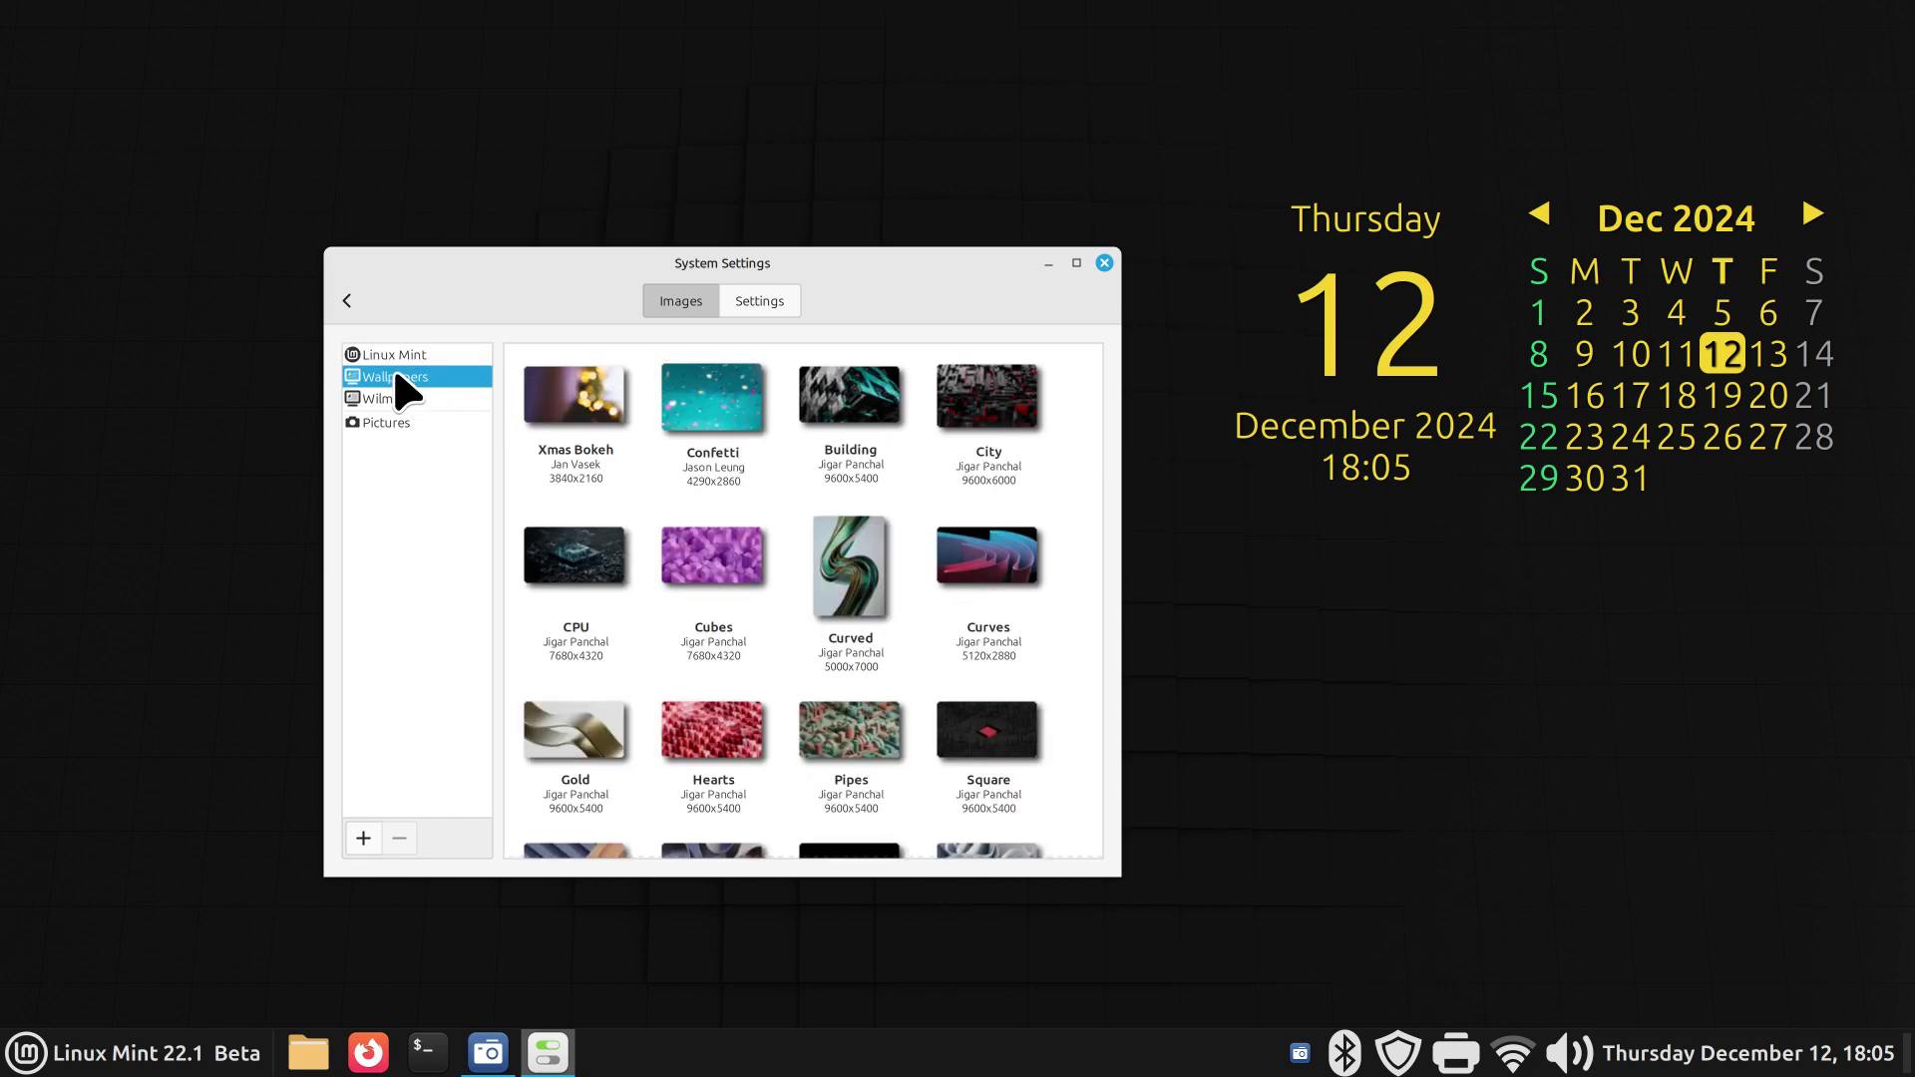
{"action": "scroll", "coordinate": [892, 638], "scroll_direction": "down", "scroll_amount": 5}
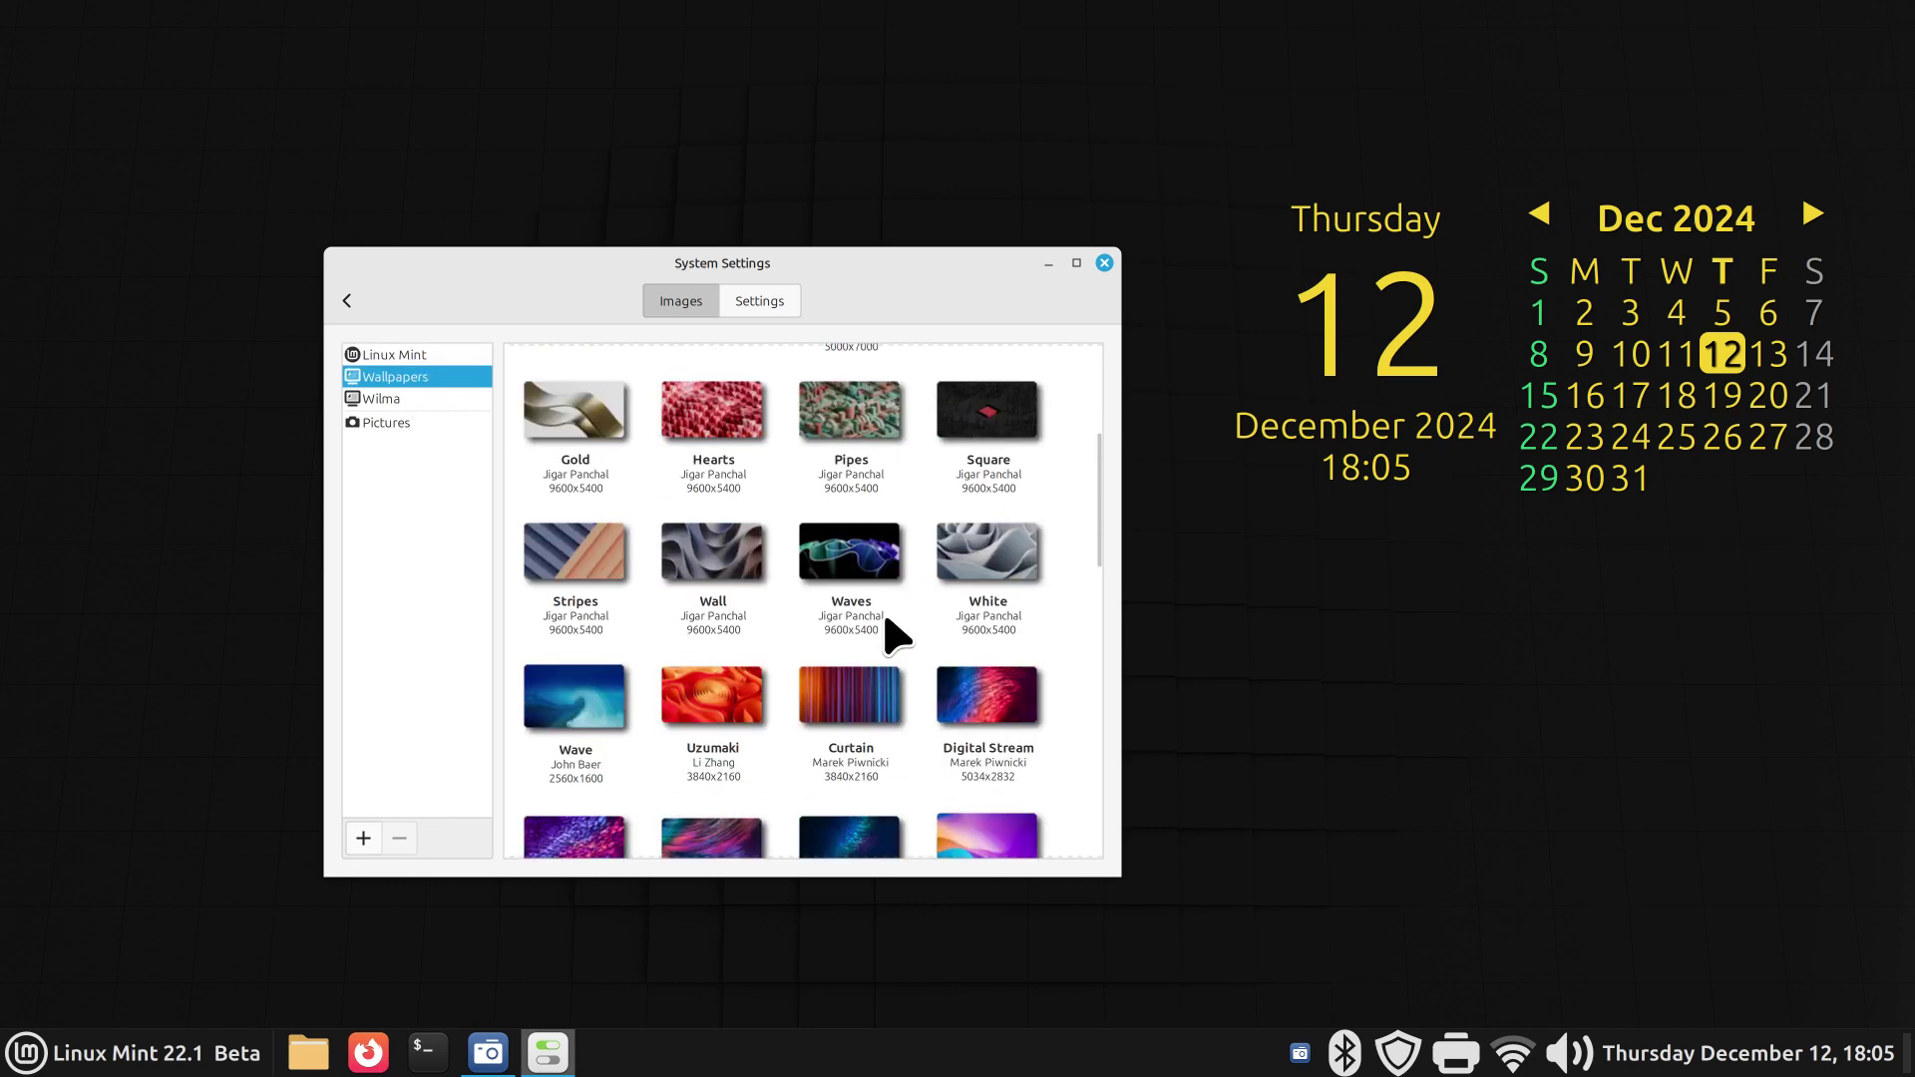
{"action": "scroll", "coordinate": [893, 633], "scroll_direction": "down", "scroll_amount": 9}
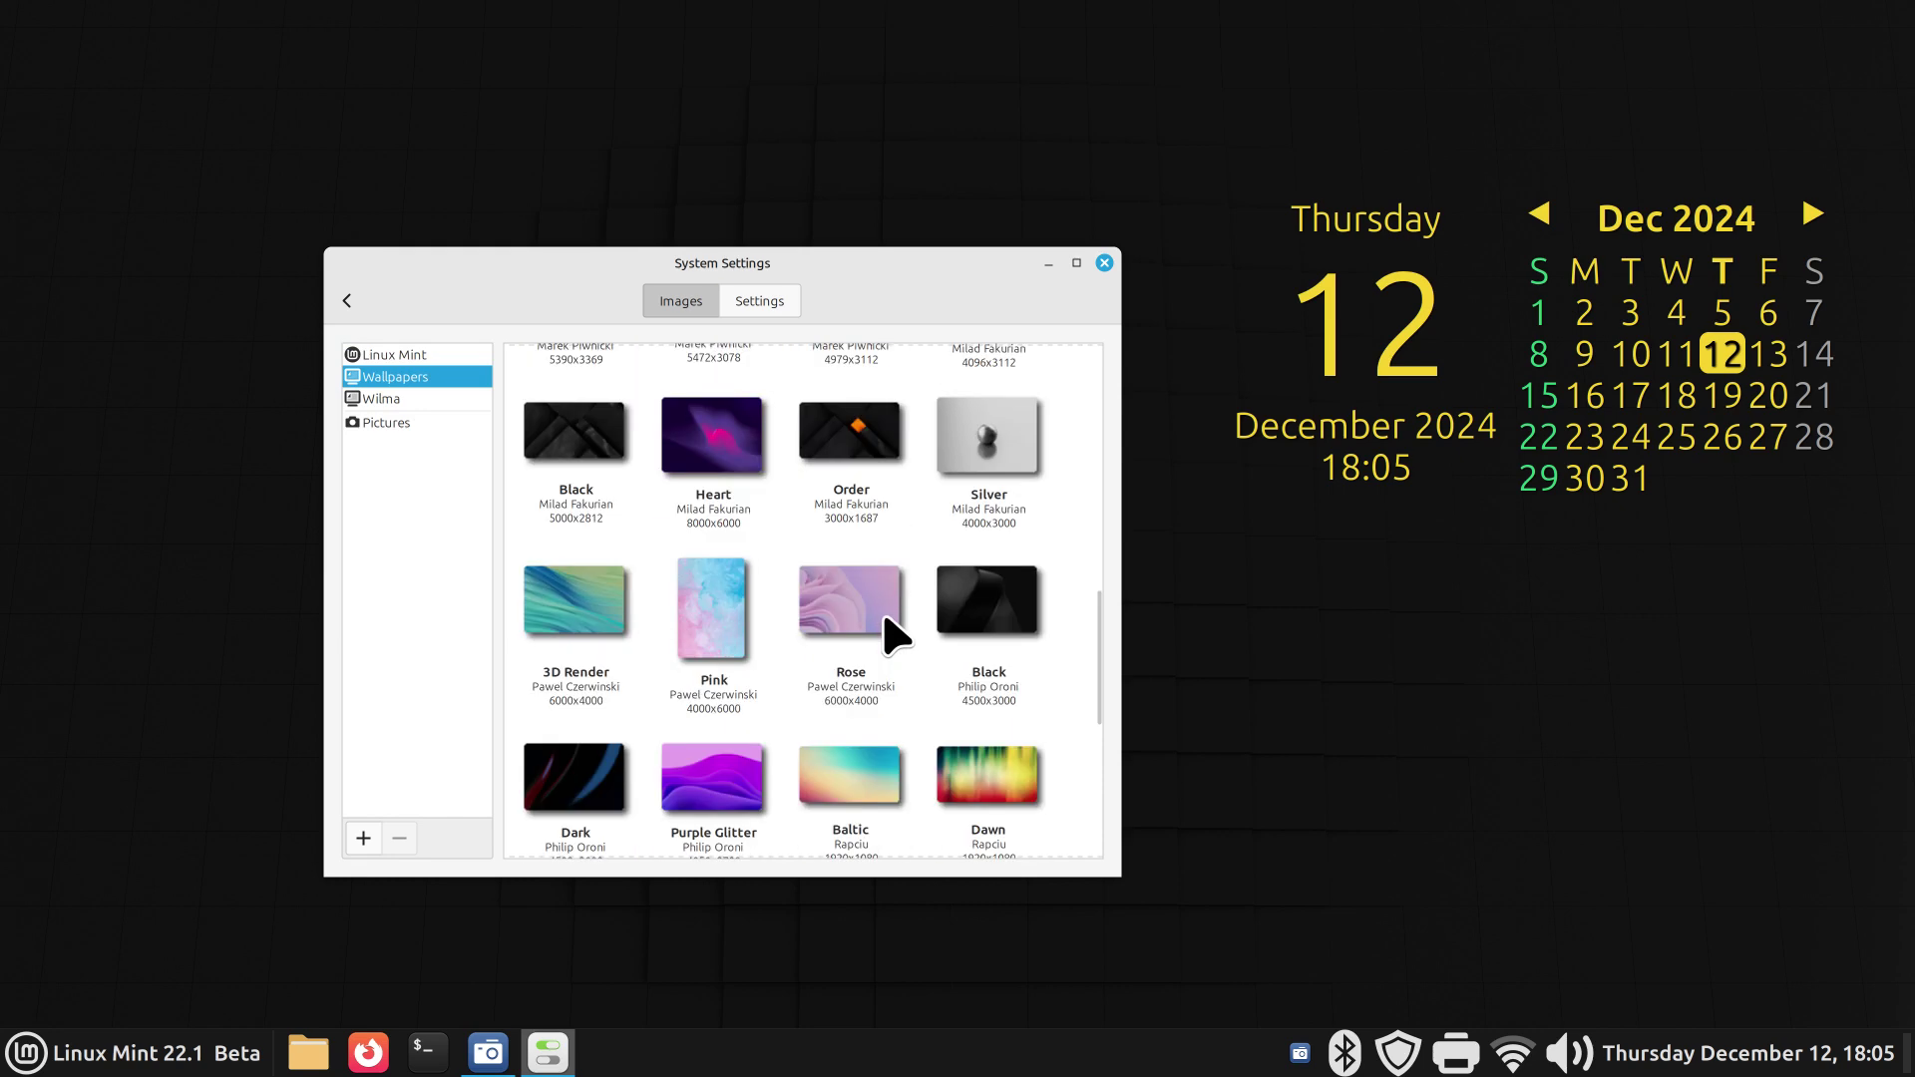
{"action": "scroll", "coordinate": [895, 636], "scroll_direction": "down", "scroll_amount": 8}
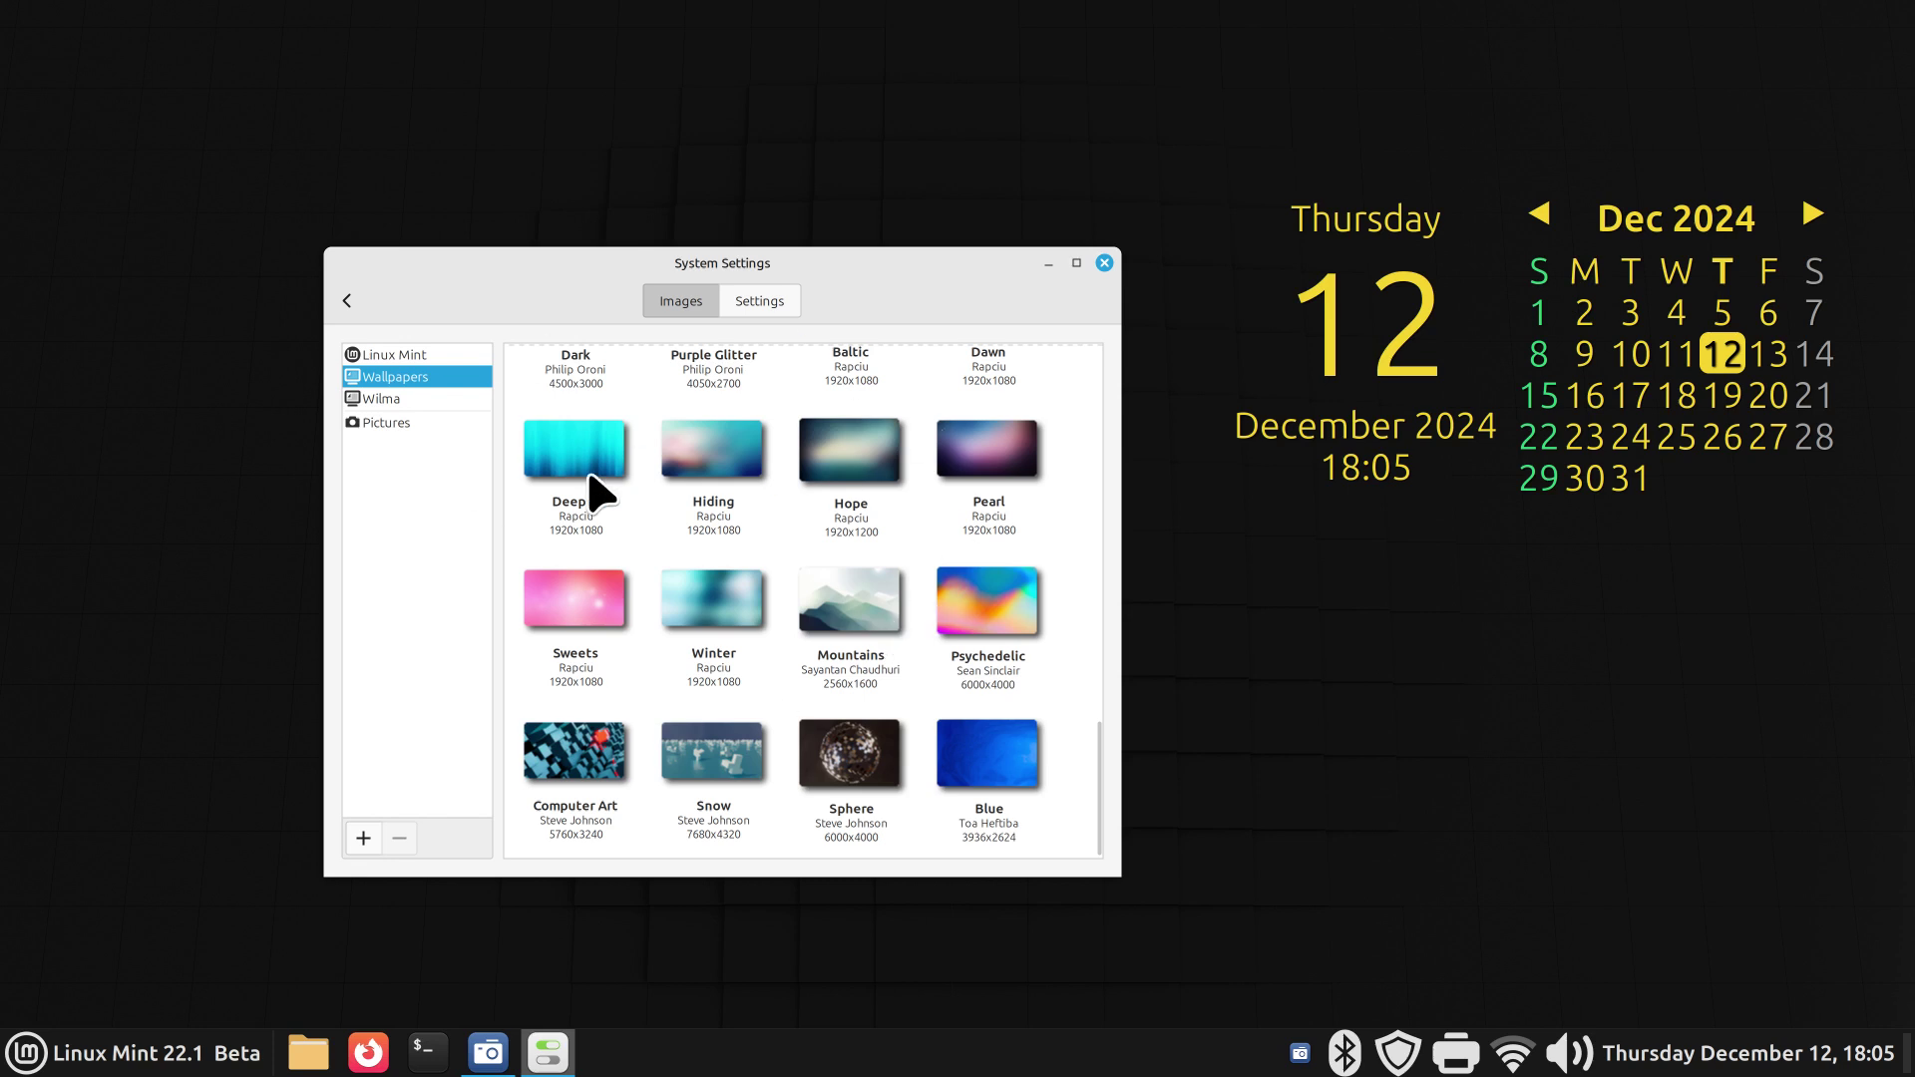
{"action": "left_click", "coordinate": [387, 400]}
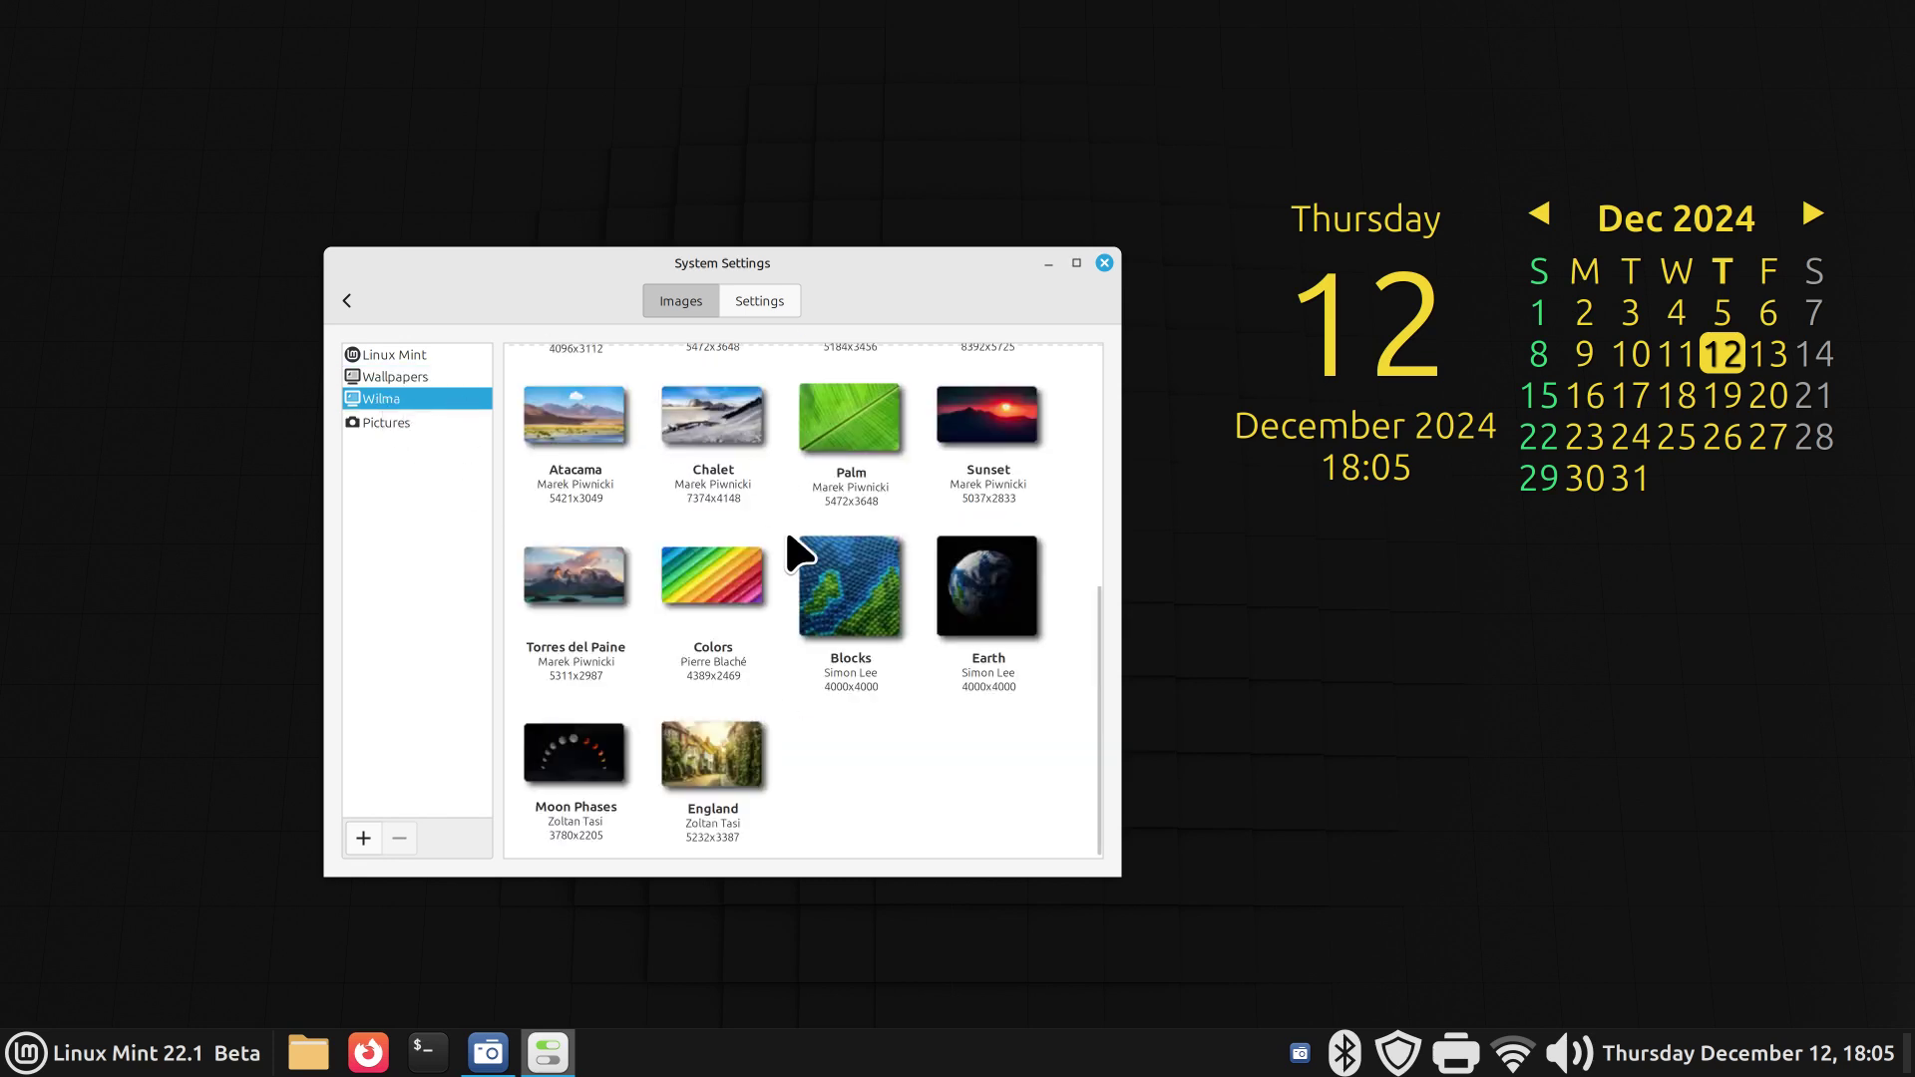
{"action": "left_click", "coordinate": [397, 421]}
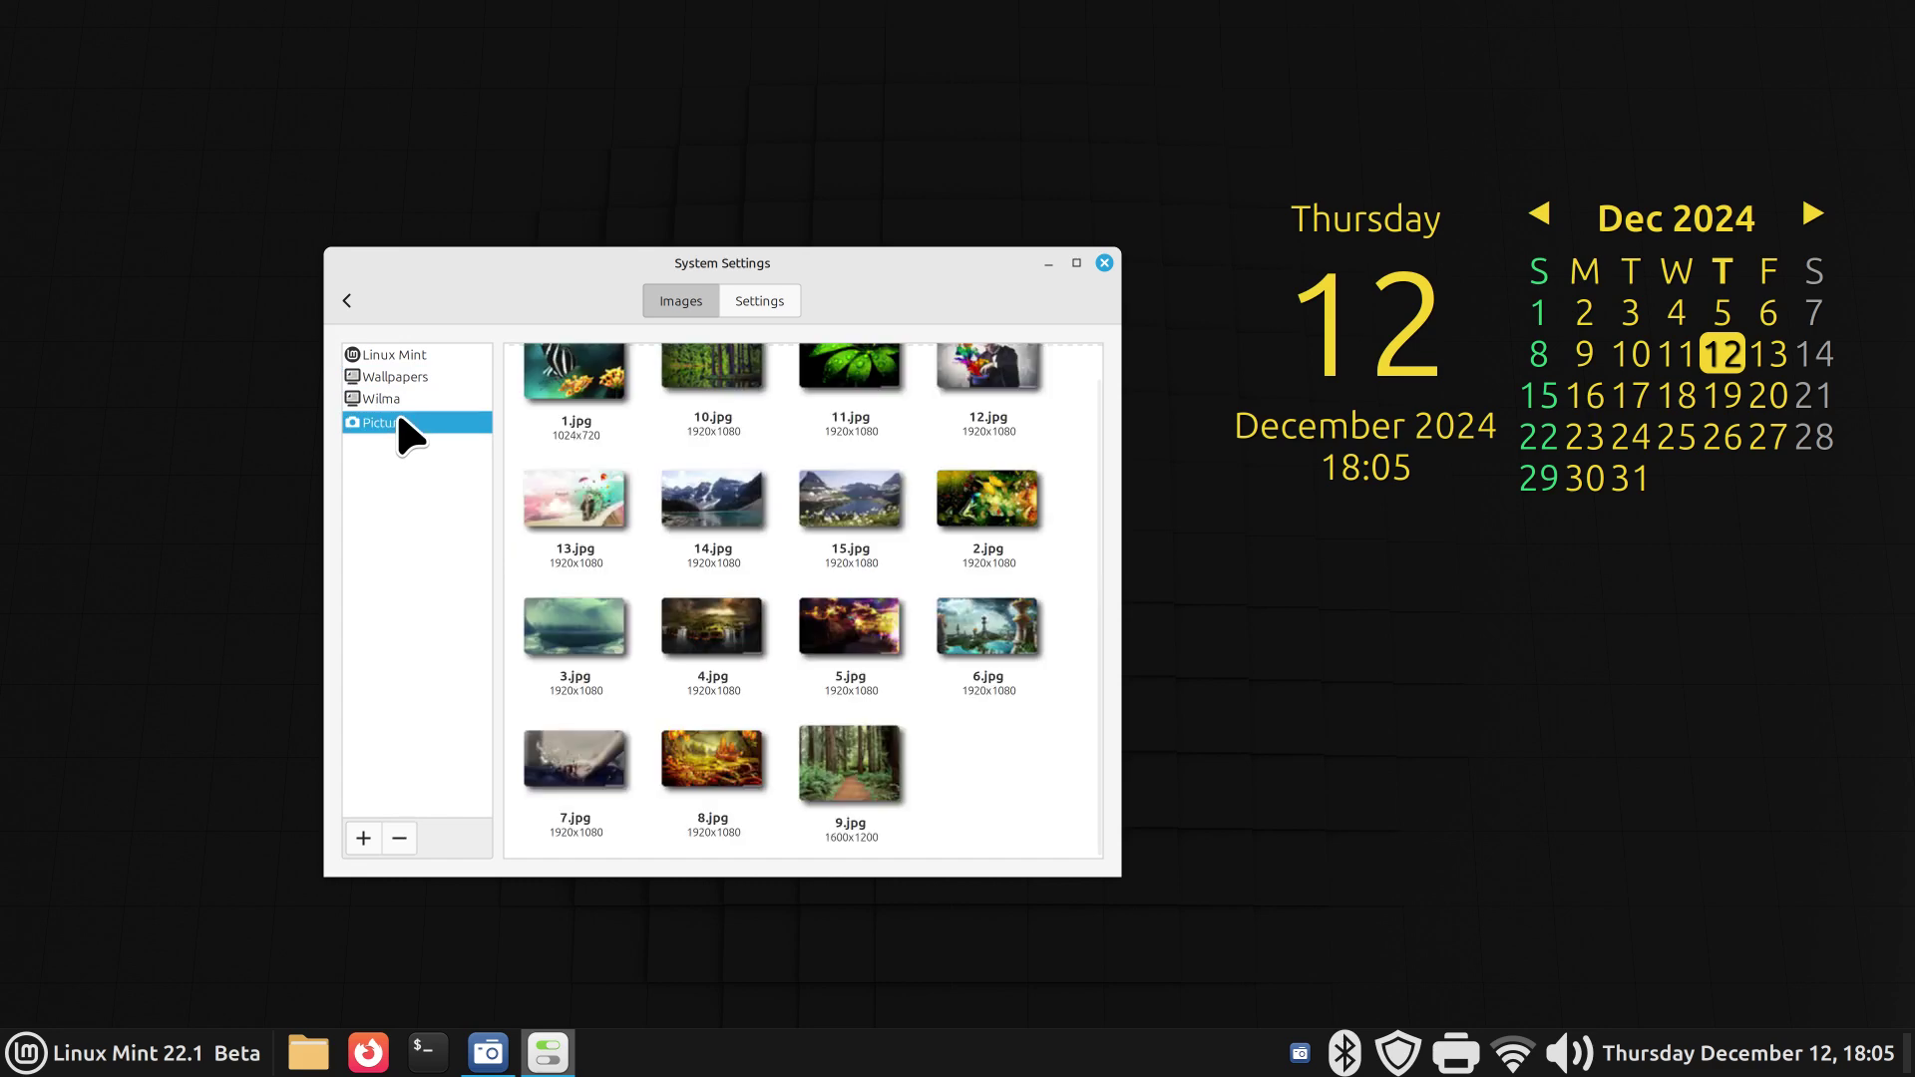
{"action": "scroll", "coordinate": [838, 600], "scroll_direction": "up", "scroll_amount": 1}
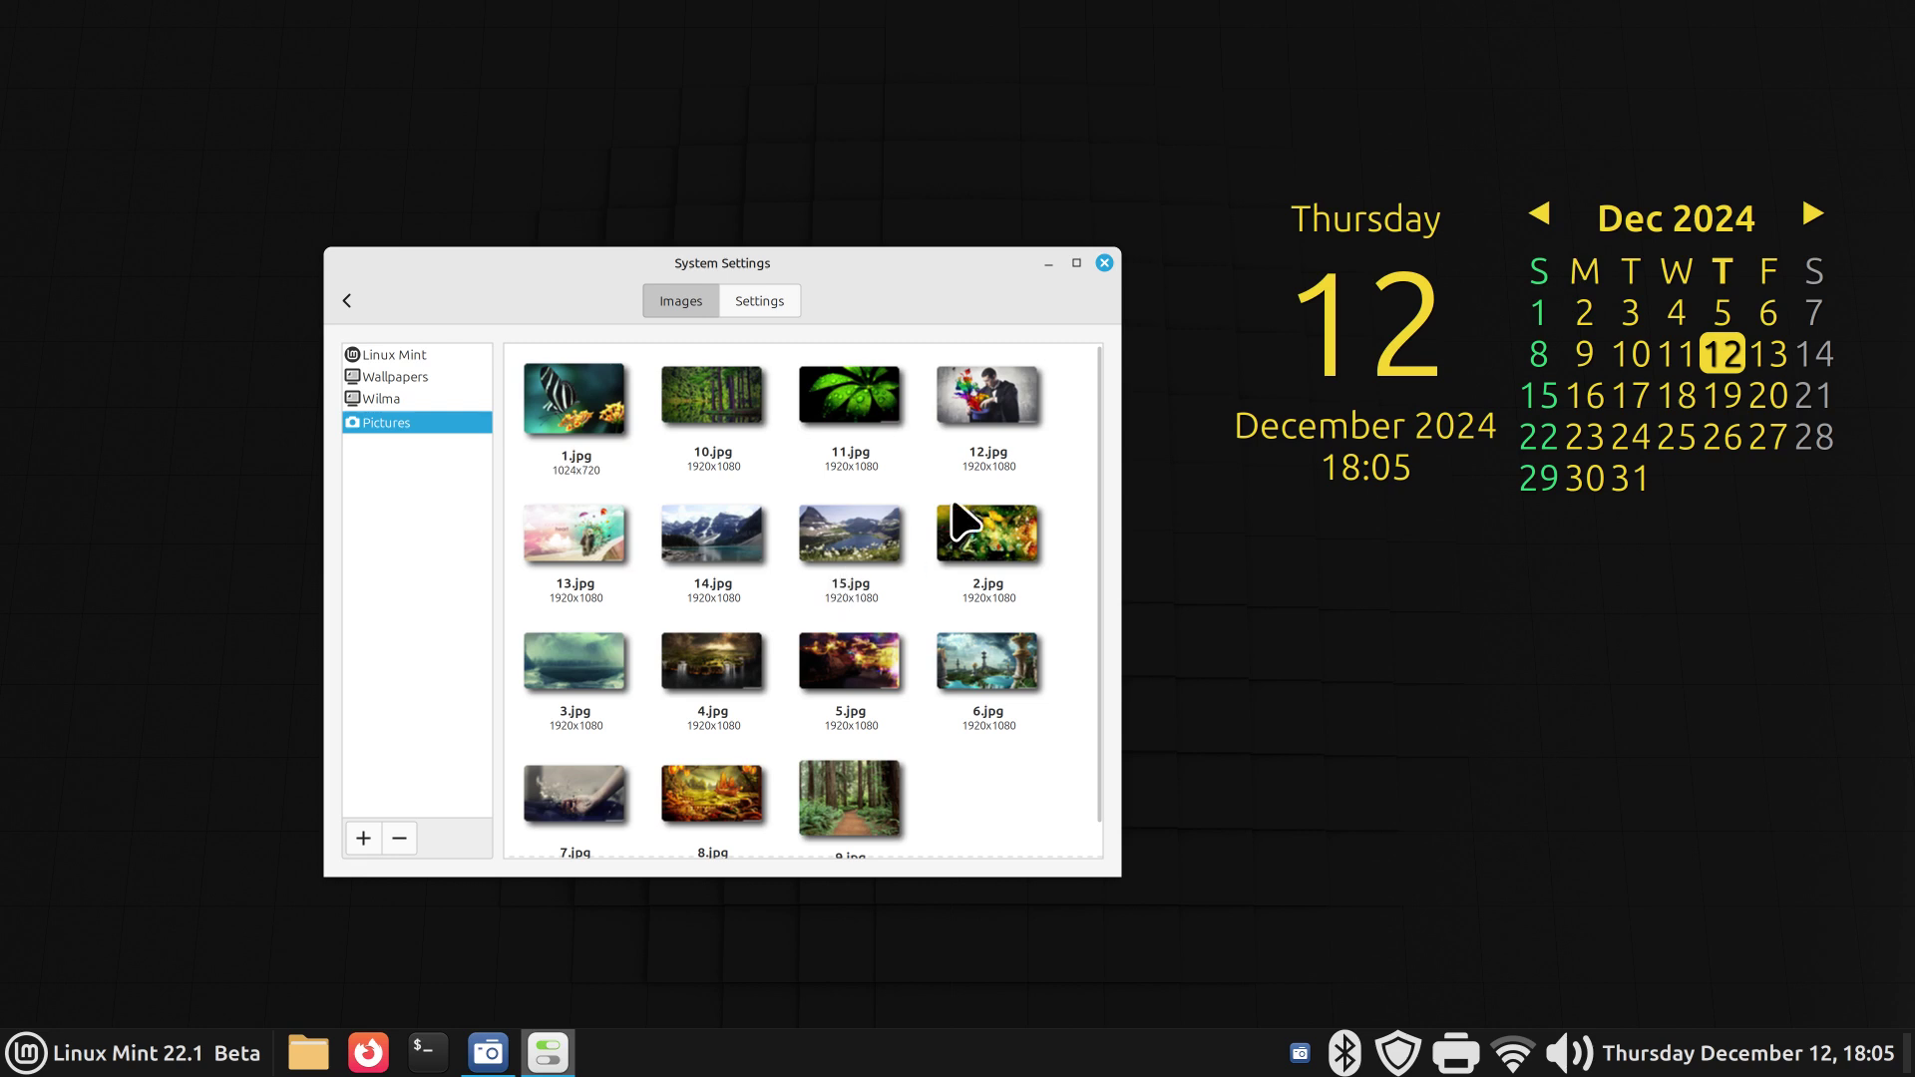
- Turn on the background slideshow with a delay of 1
{"action": "left_click", "coordinate": [768, 309]}
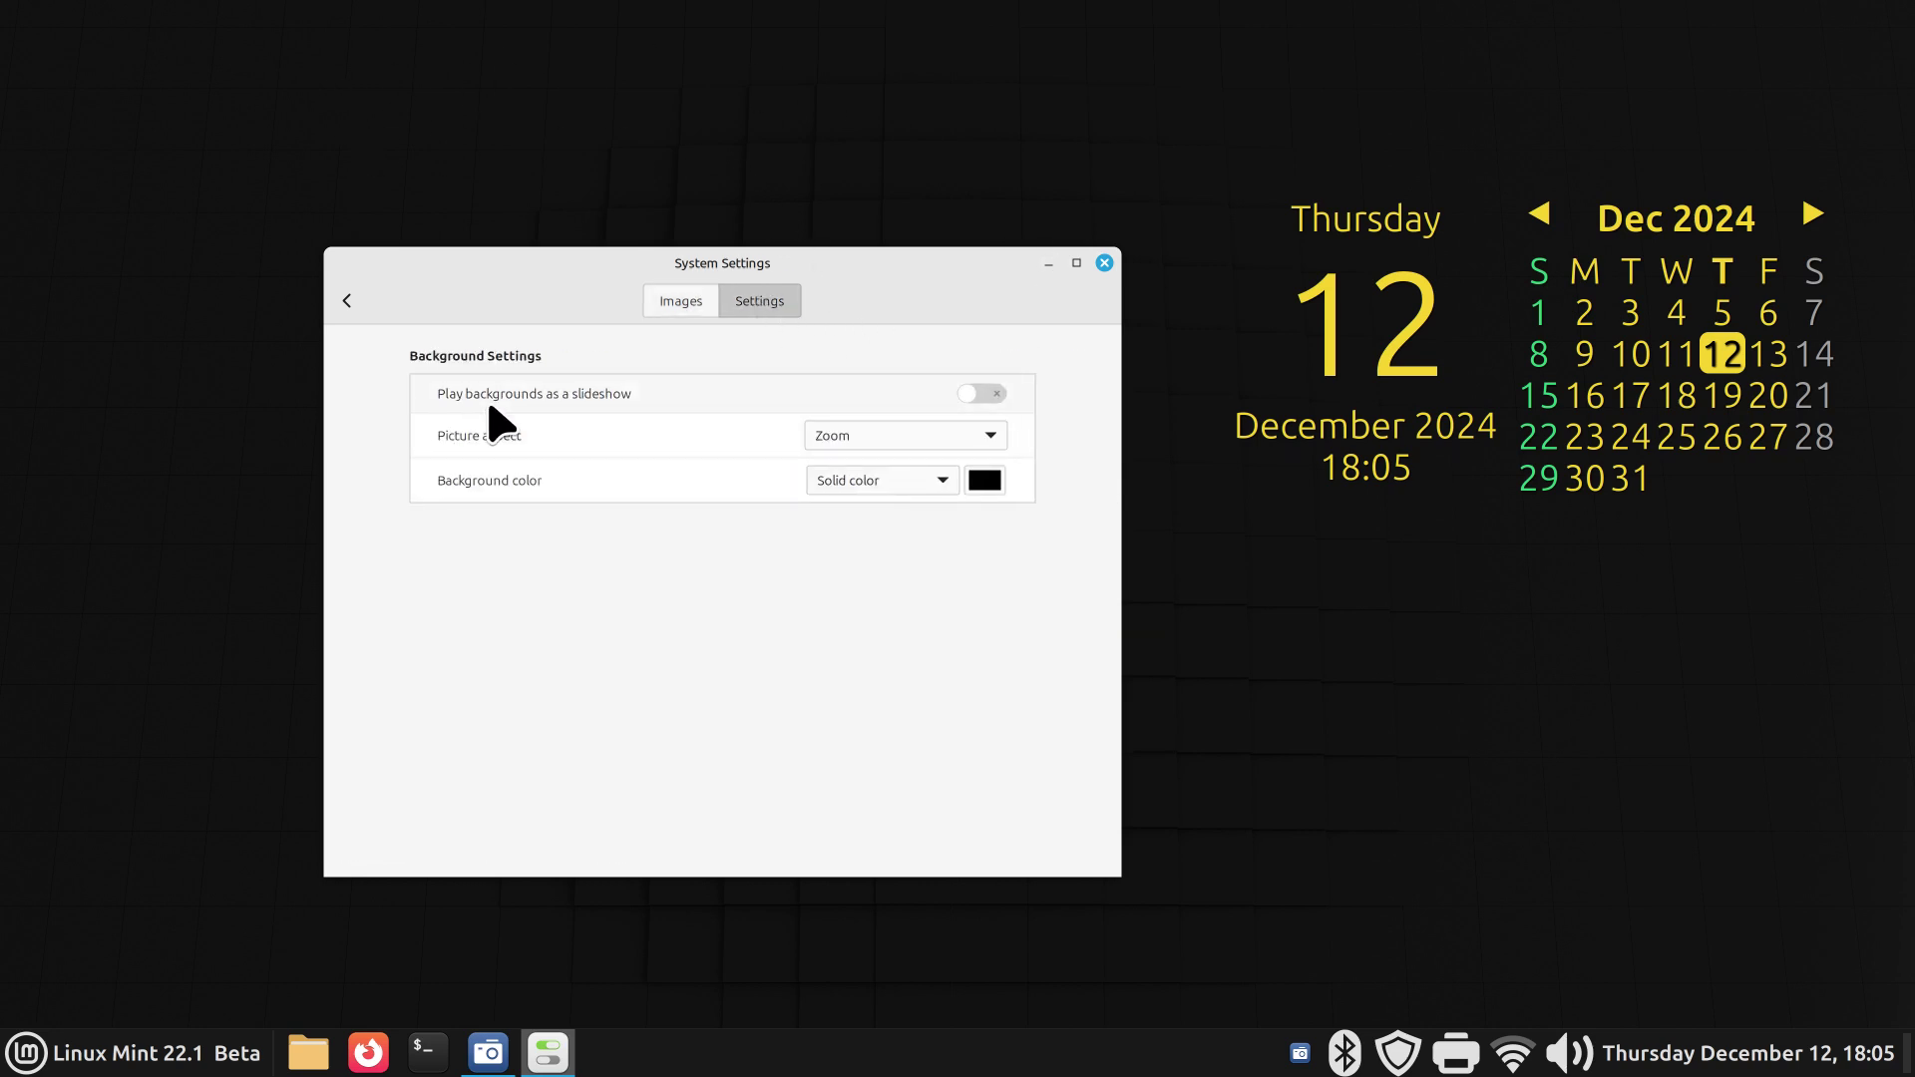
{"action": "left_click", "coordinate": [673, 304]}
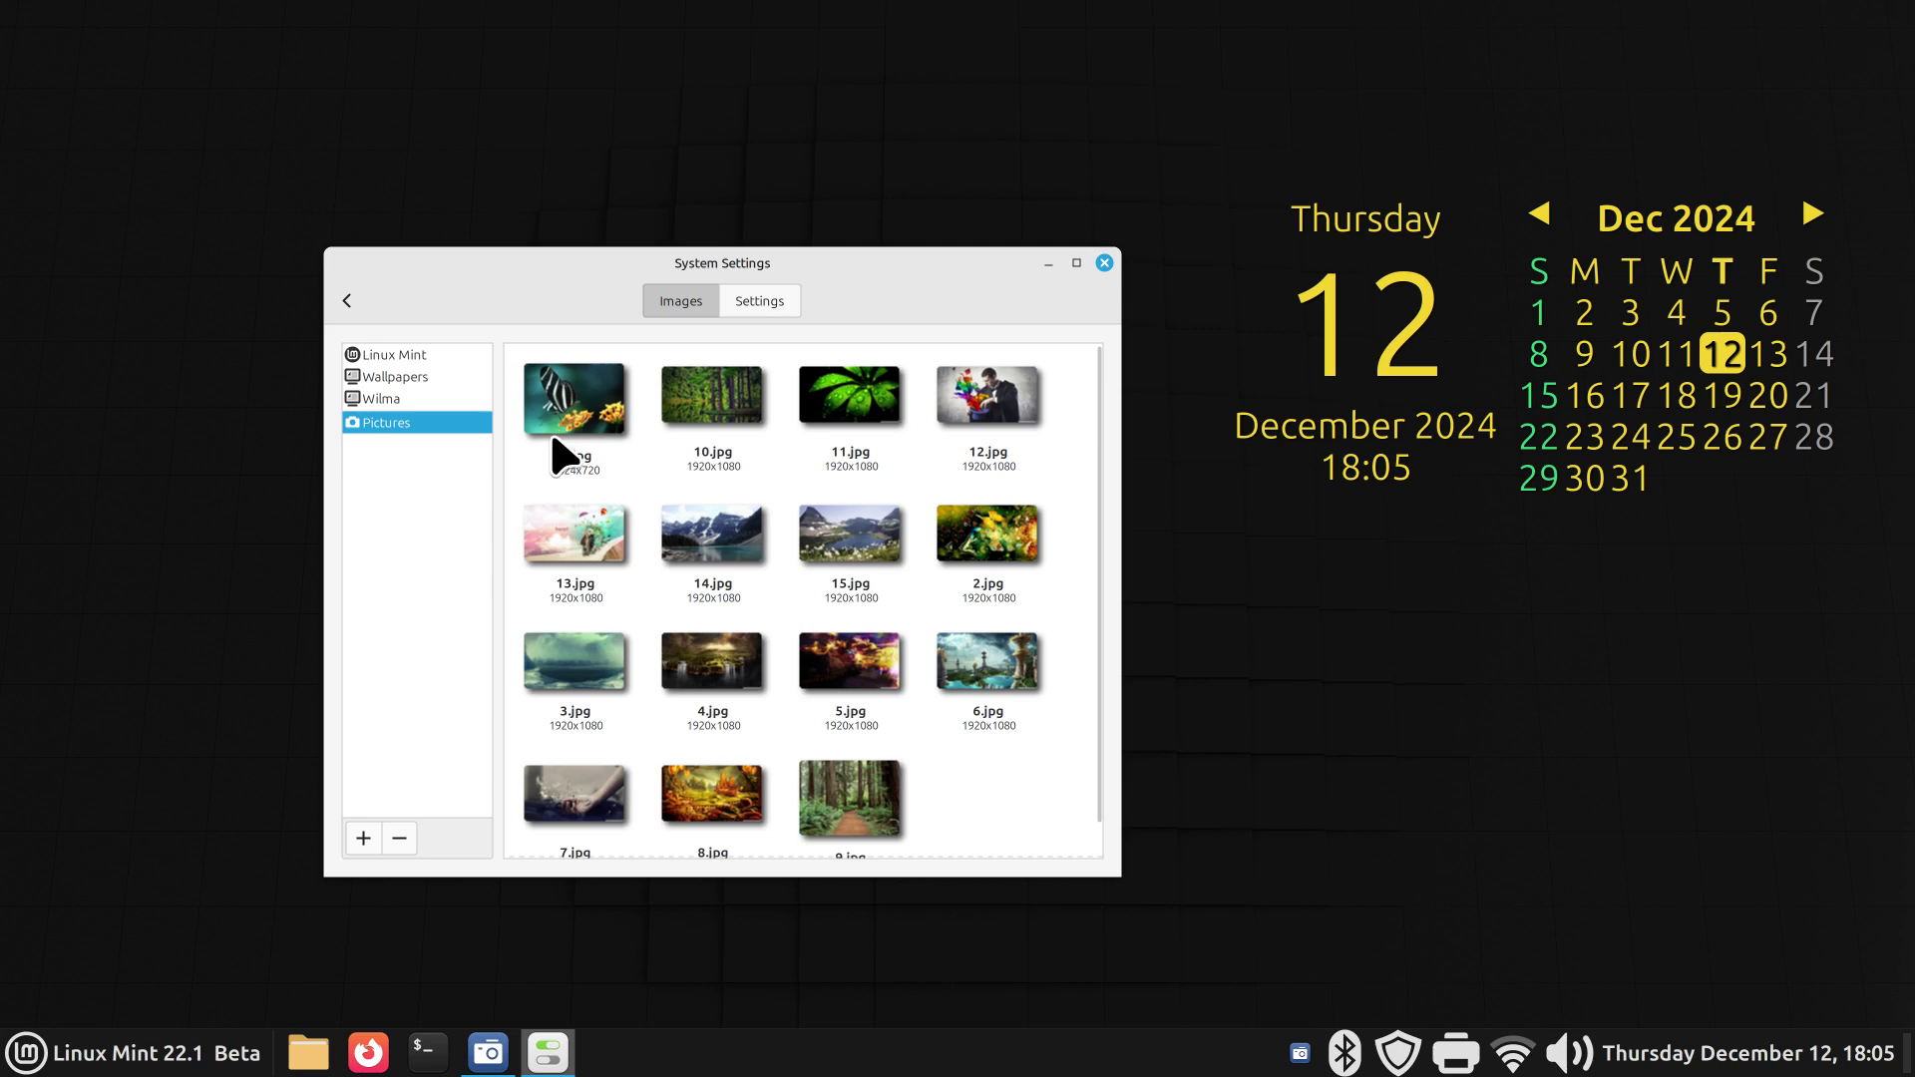
{"action": "left_click", "coordinate": [780, 298]}
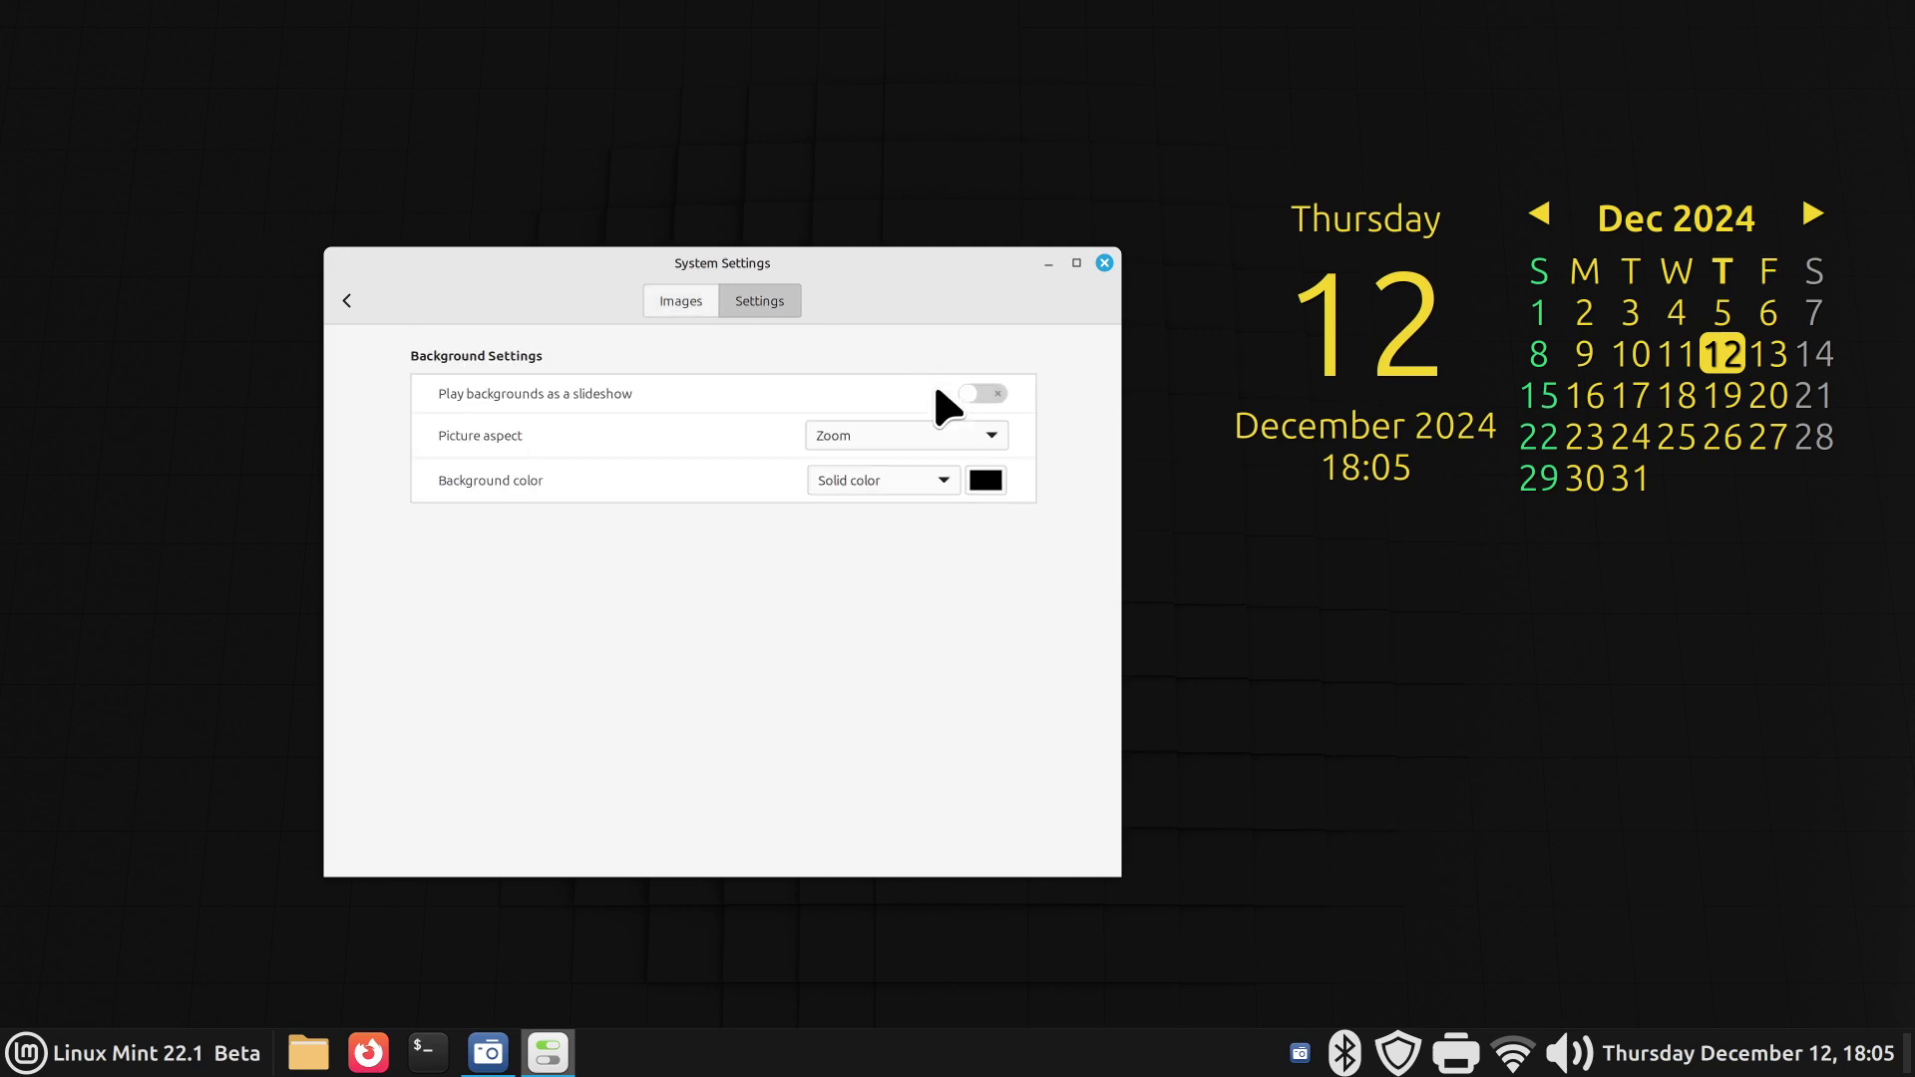
{"action": "left_click", "coordinate": [996, 394]}
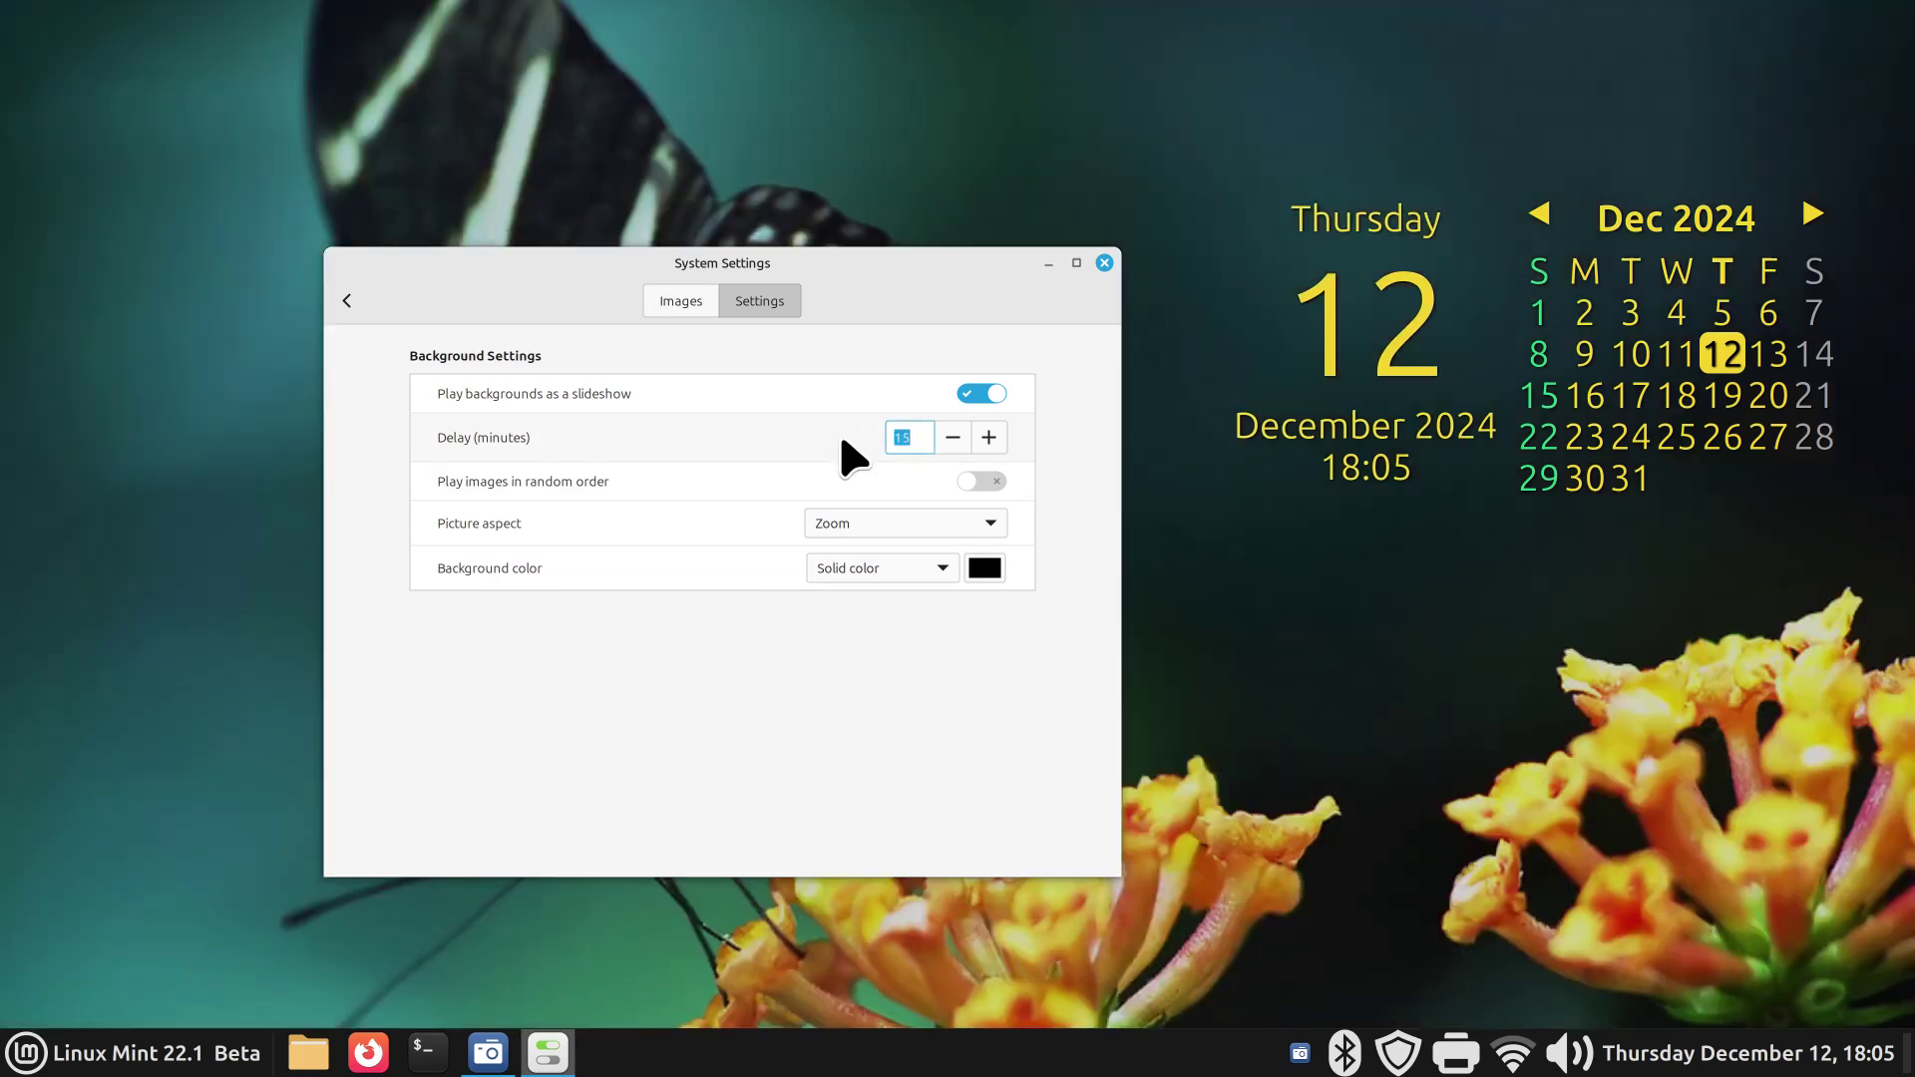
{"action": "type", "text": "1"}
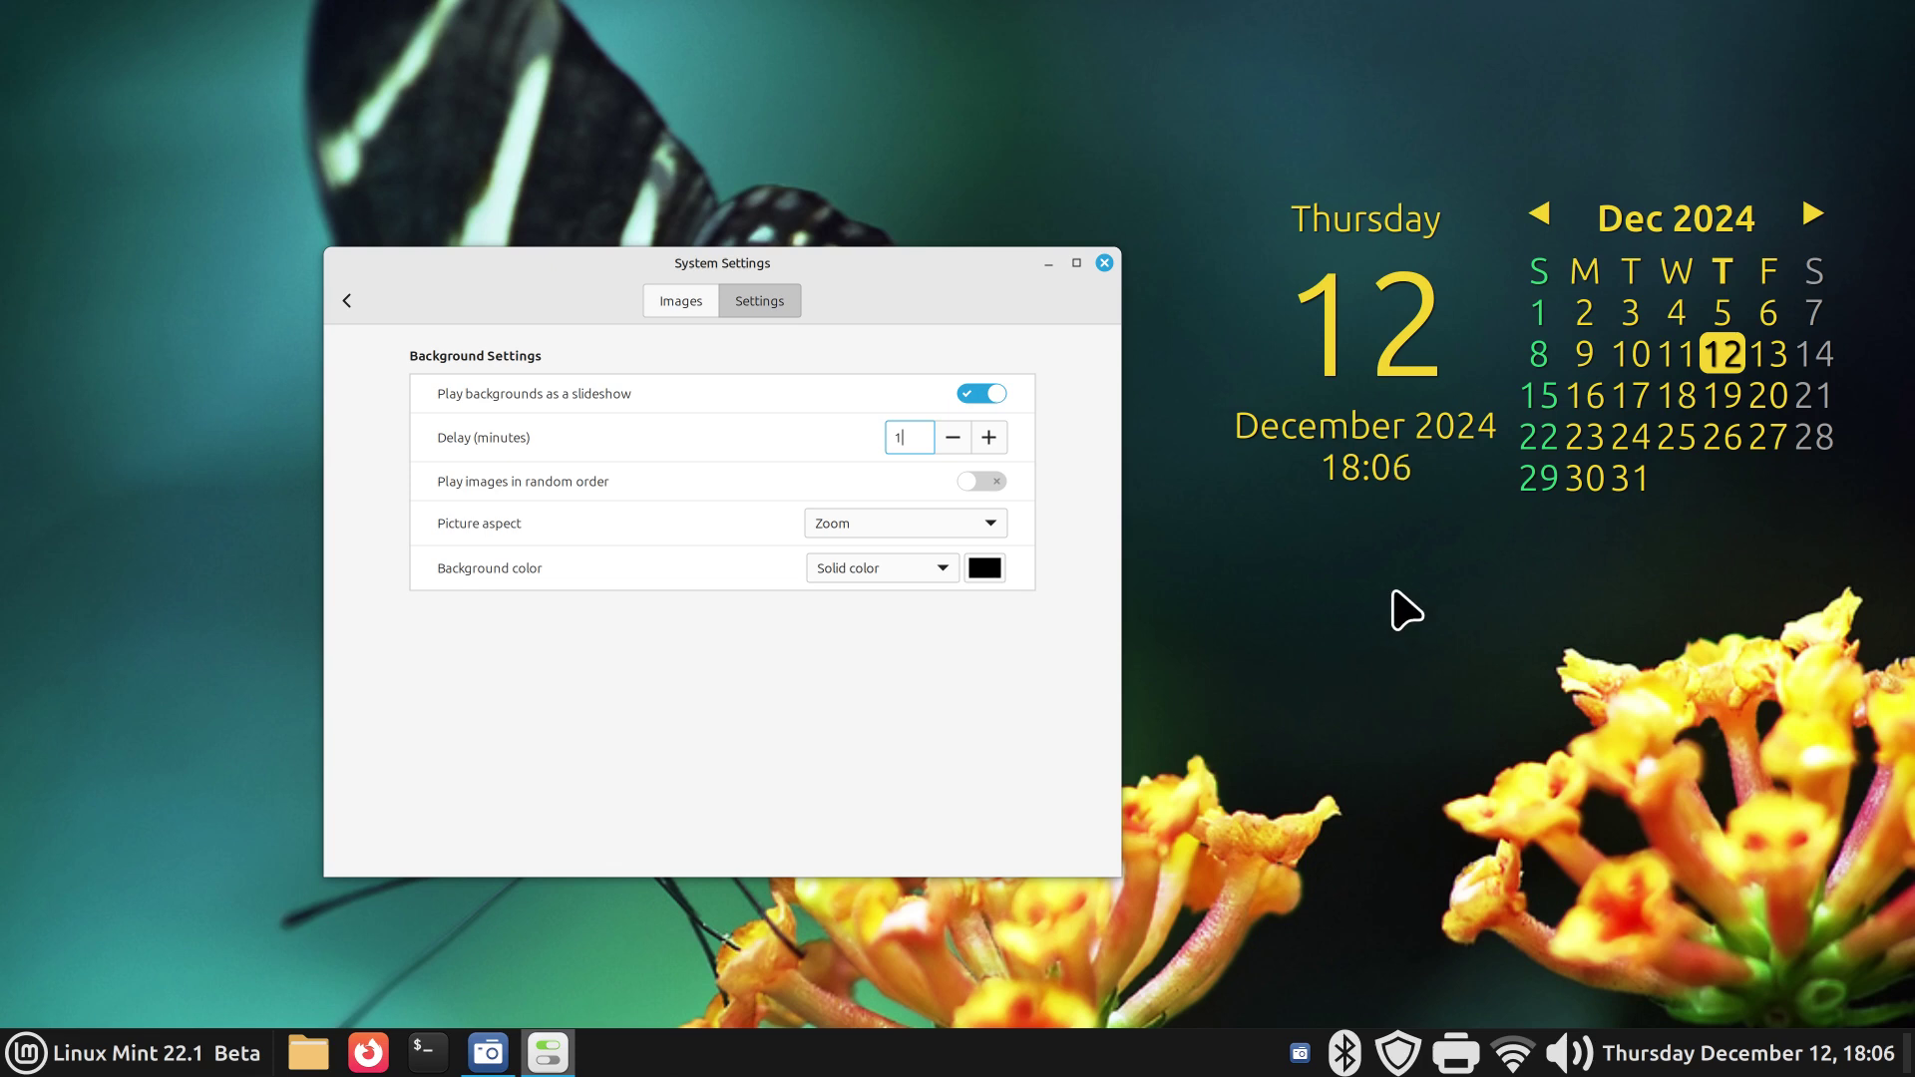
- Pick the Wilma collection, switch the slideshow back off, and return to the System Settings overview
{"action": "left_click", "coordinate": [678, 304]}
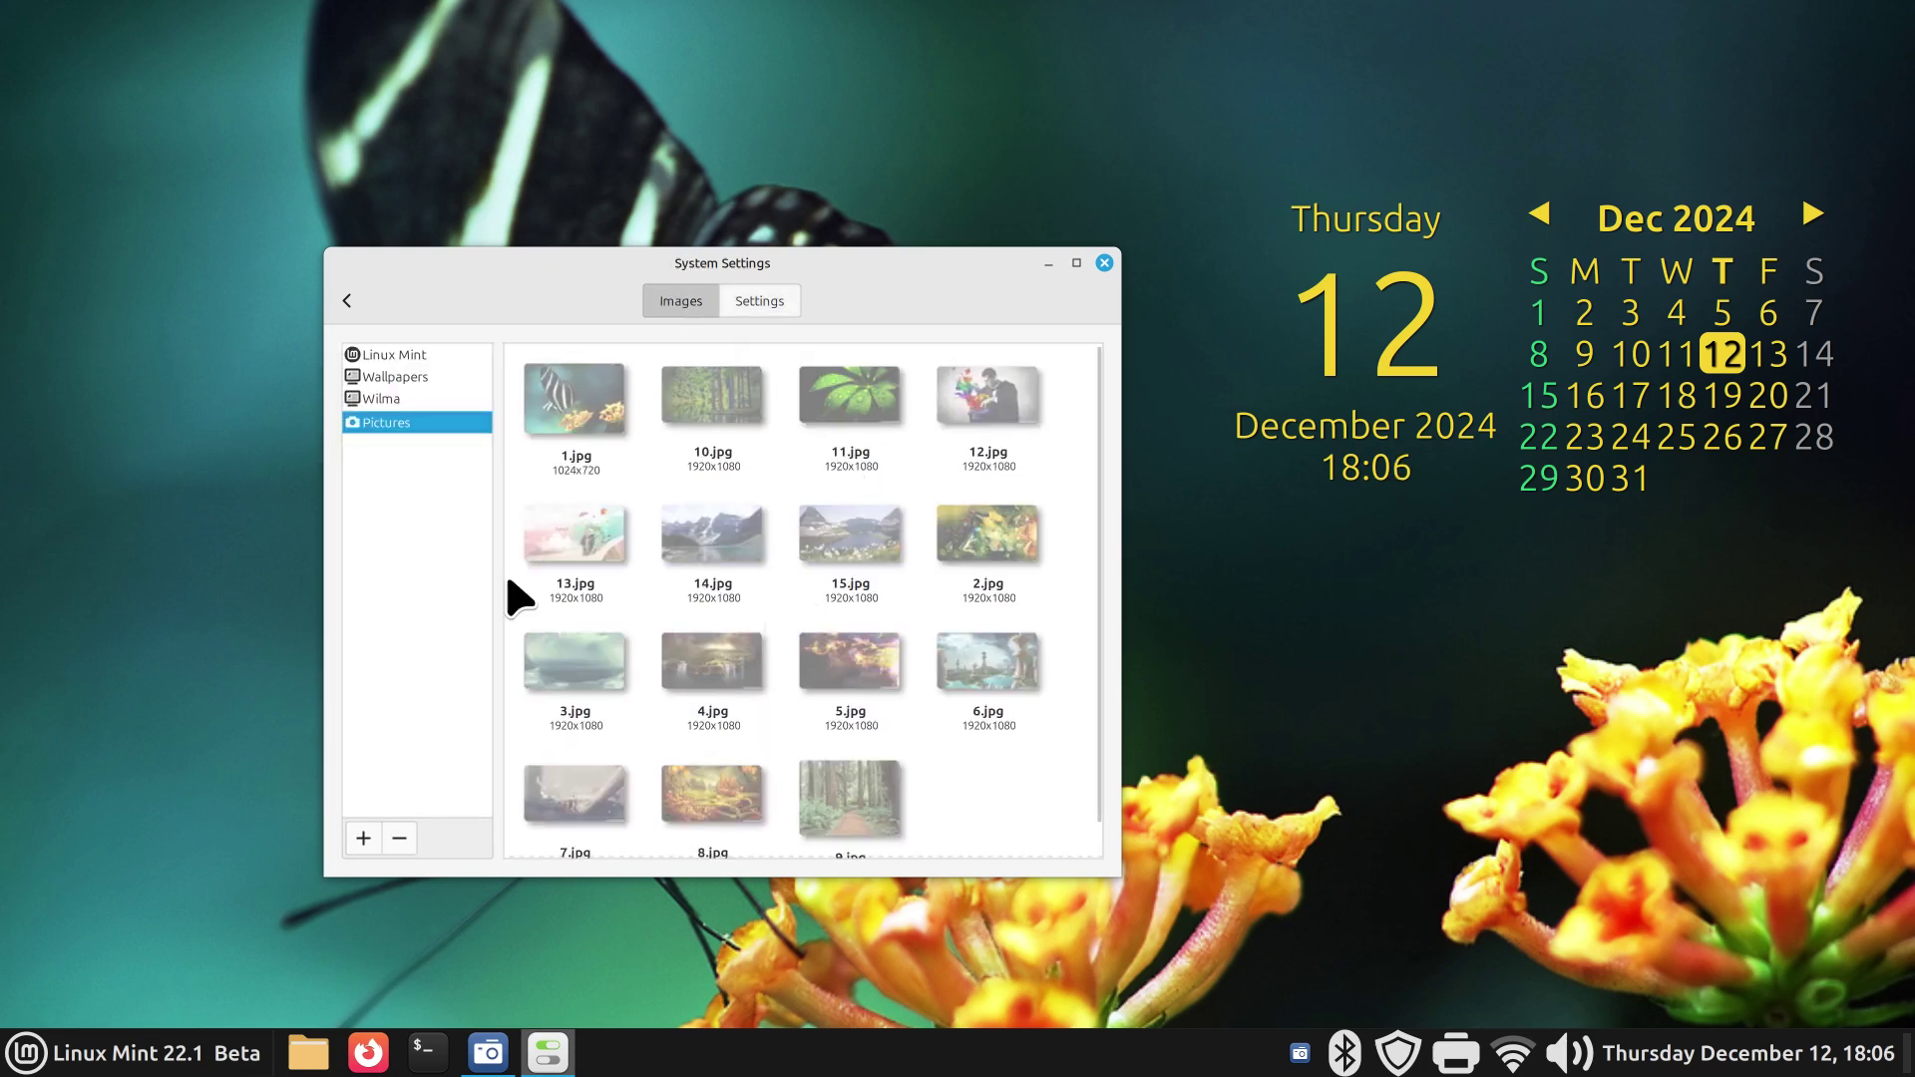
{"action": "left_click", "coordinate": [387, 399]}
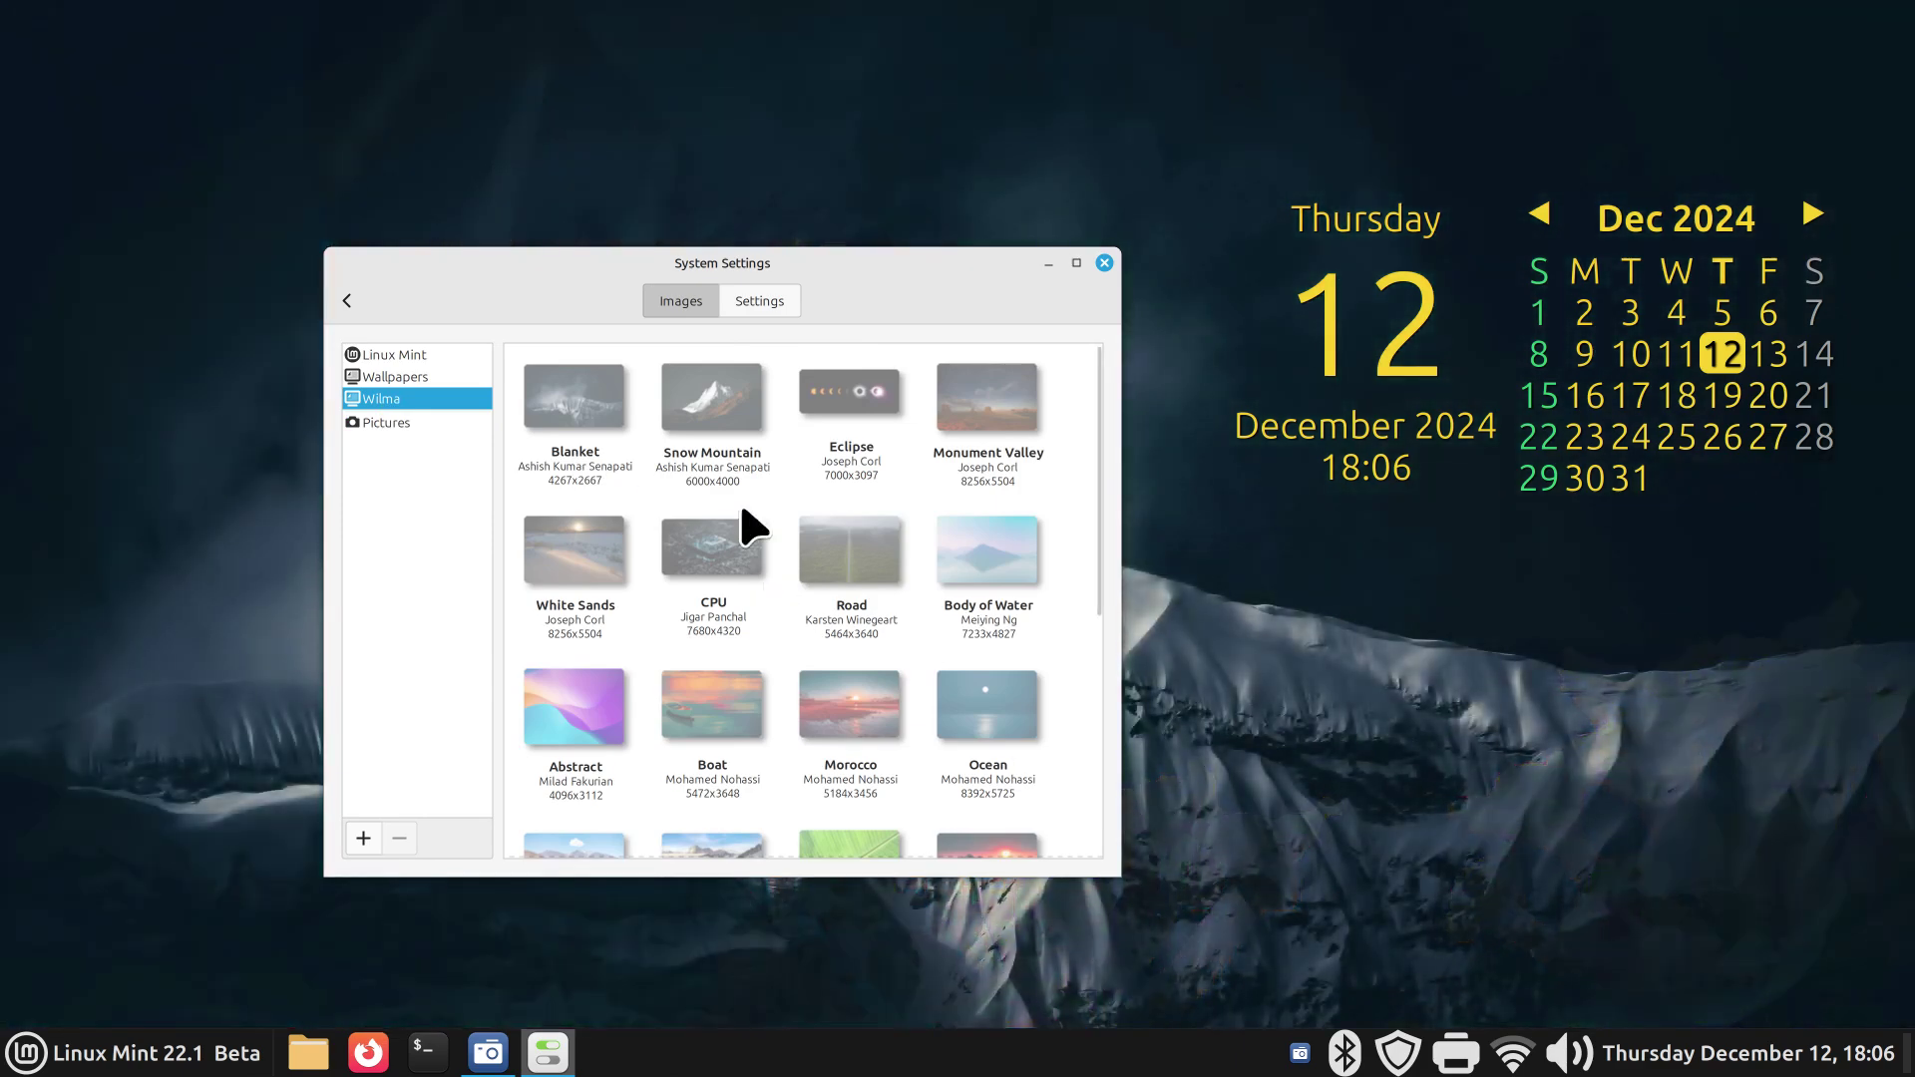
{"action": "left_click_drag", "start_coordinate": [543, 269], "coordinate": [959, 290]}
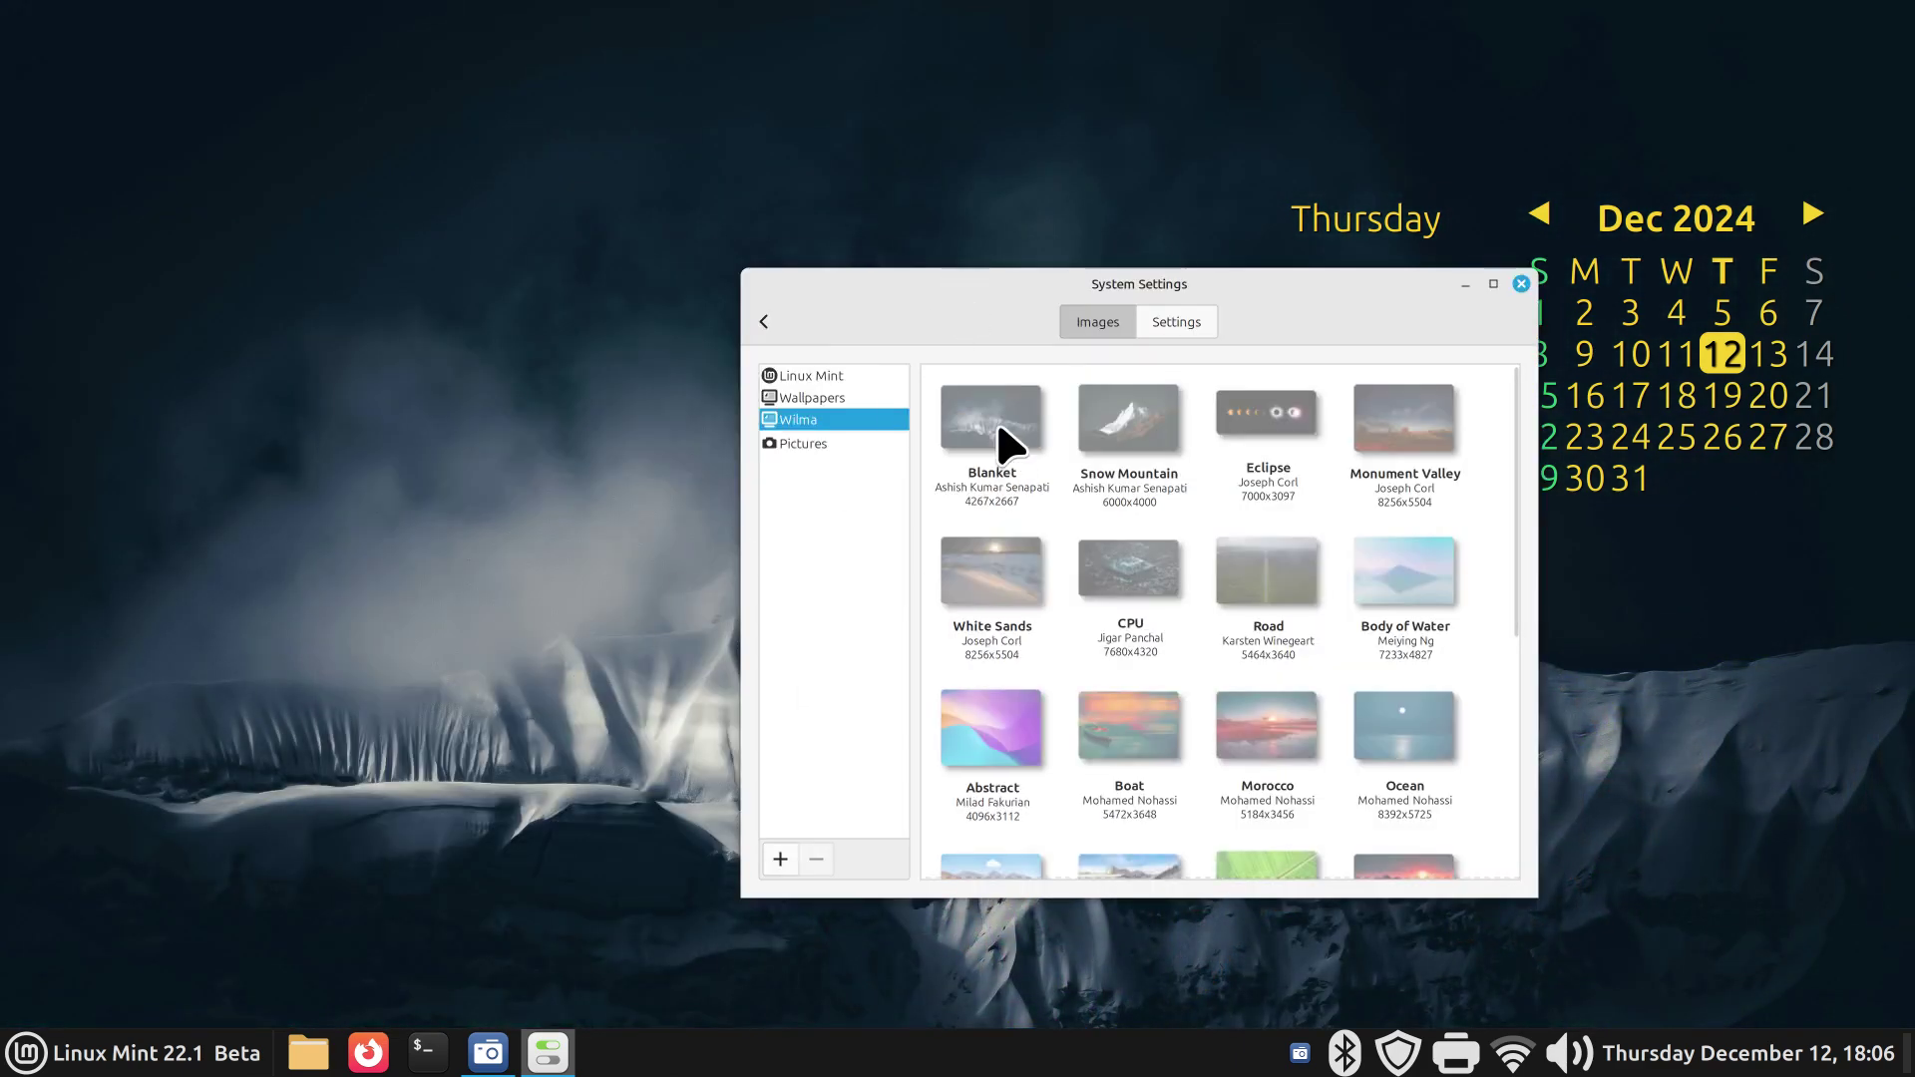
{"action": "left_click", "coordinate": [1218, 320]}
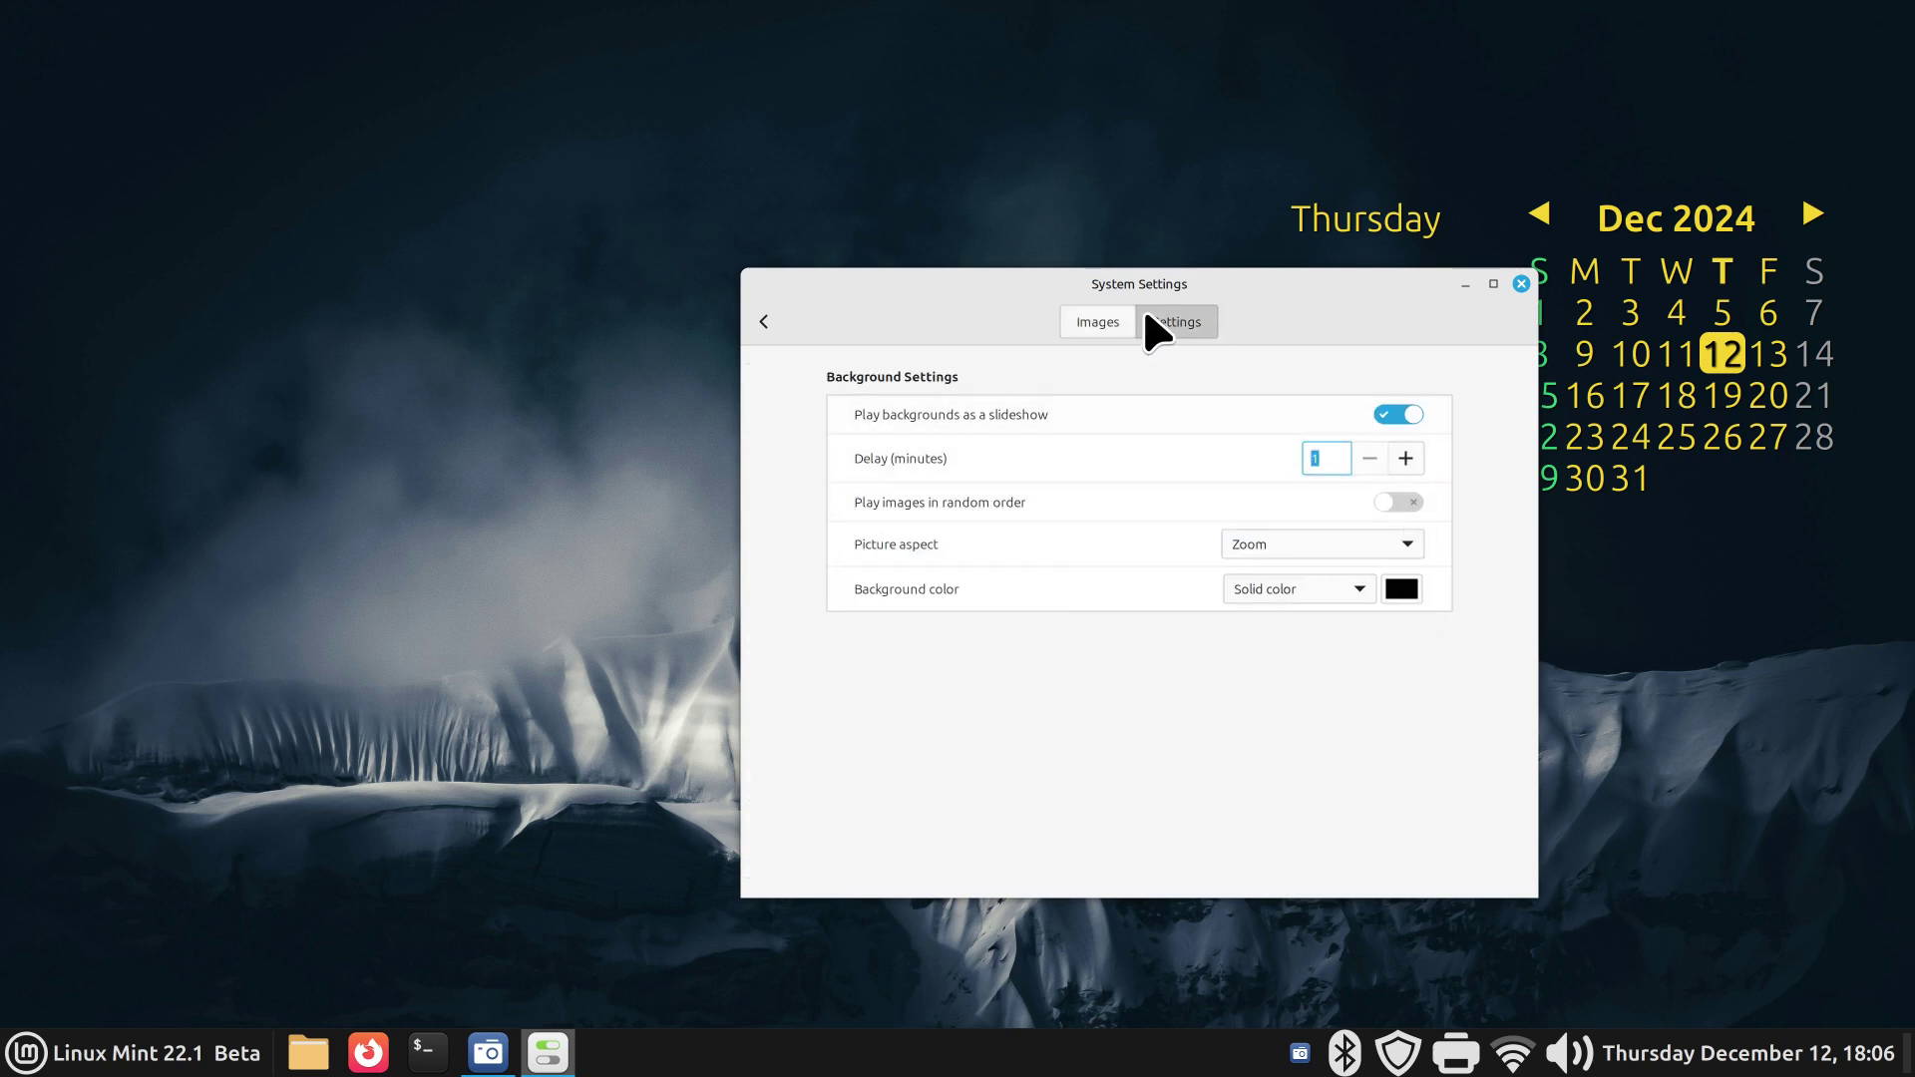
{"action": "left_click", "coordinate": [1401, 415]}
{"action": "left_click", "coordinate": [1107, 319]}
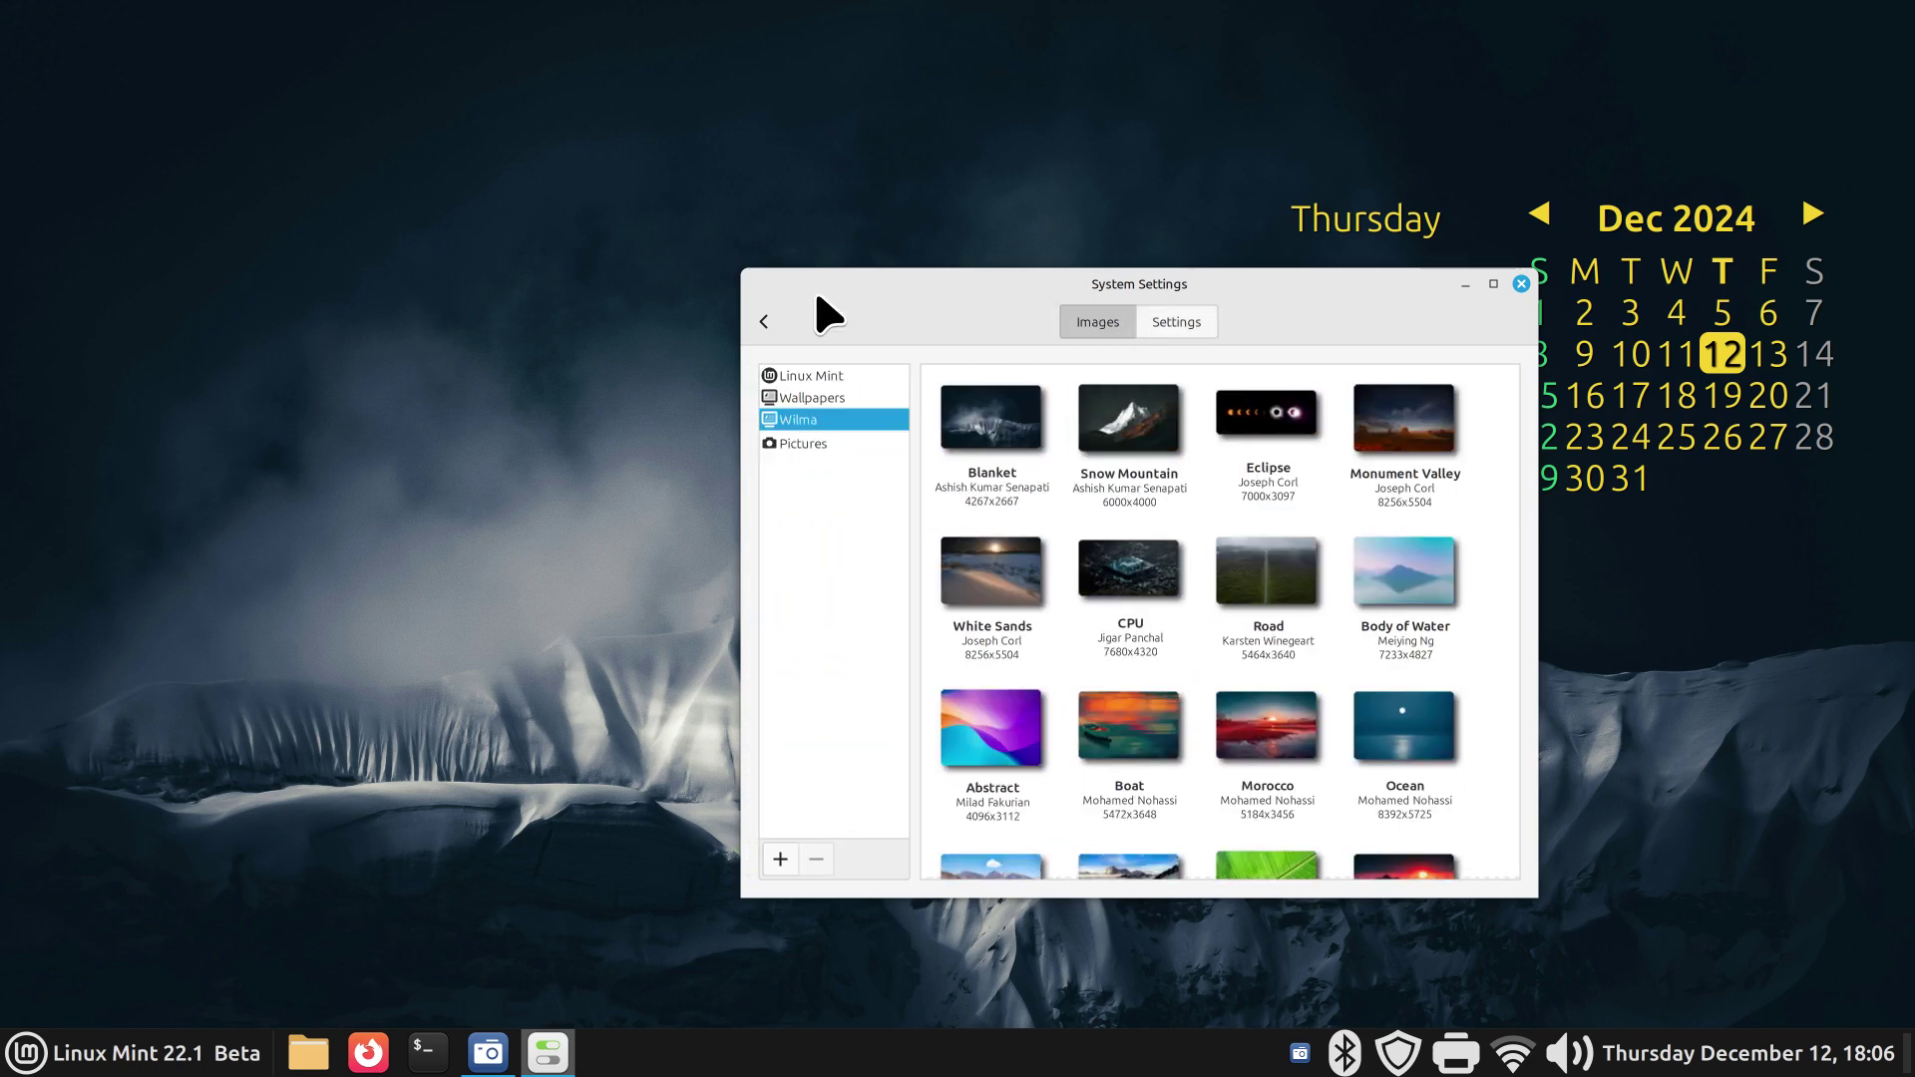
{"action": "left_click", "coordinate": [764, 321]}
{"action": "left_click_drag", "start_coordinate": [1077, 300], "coordinate": [449, 368]}
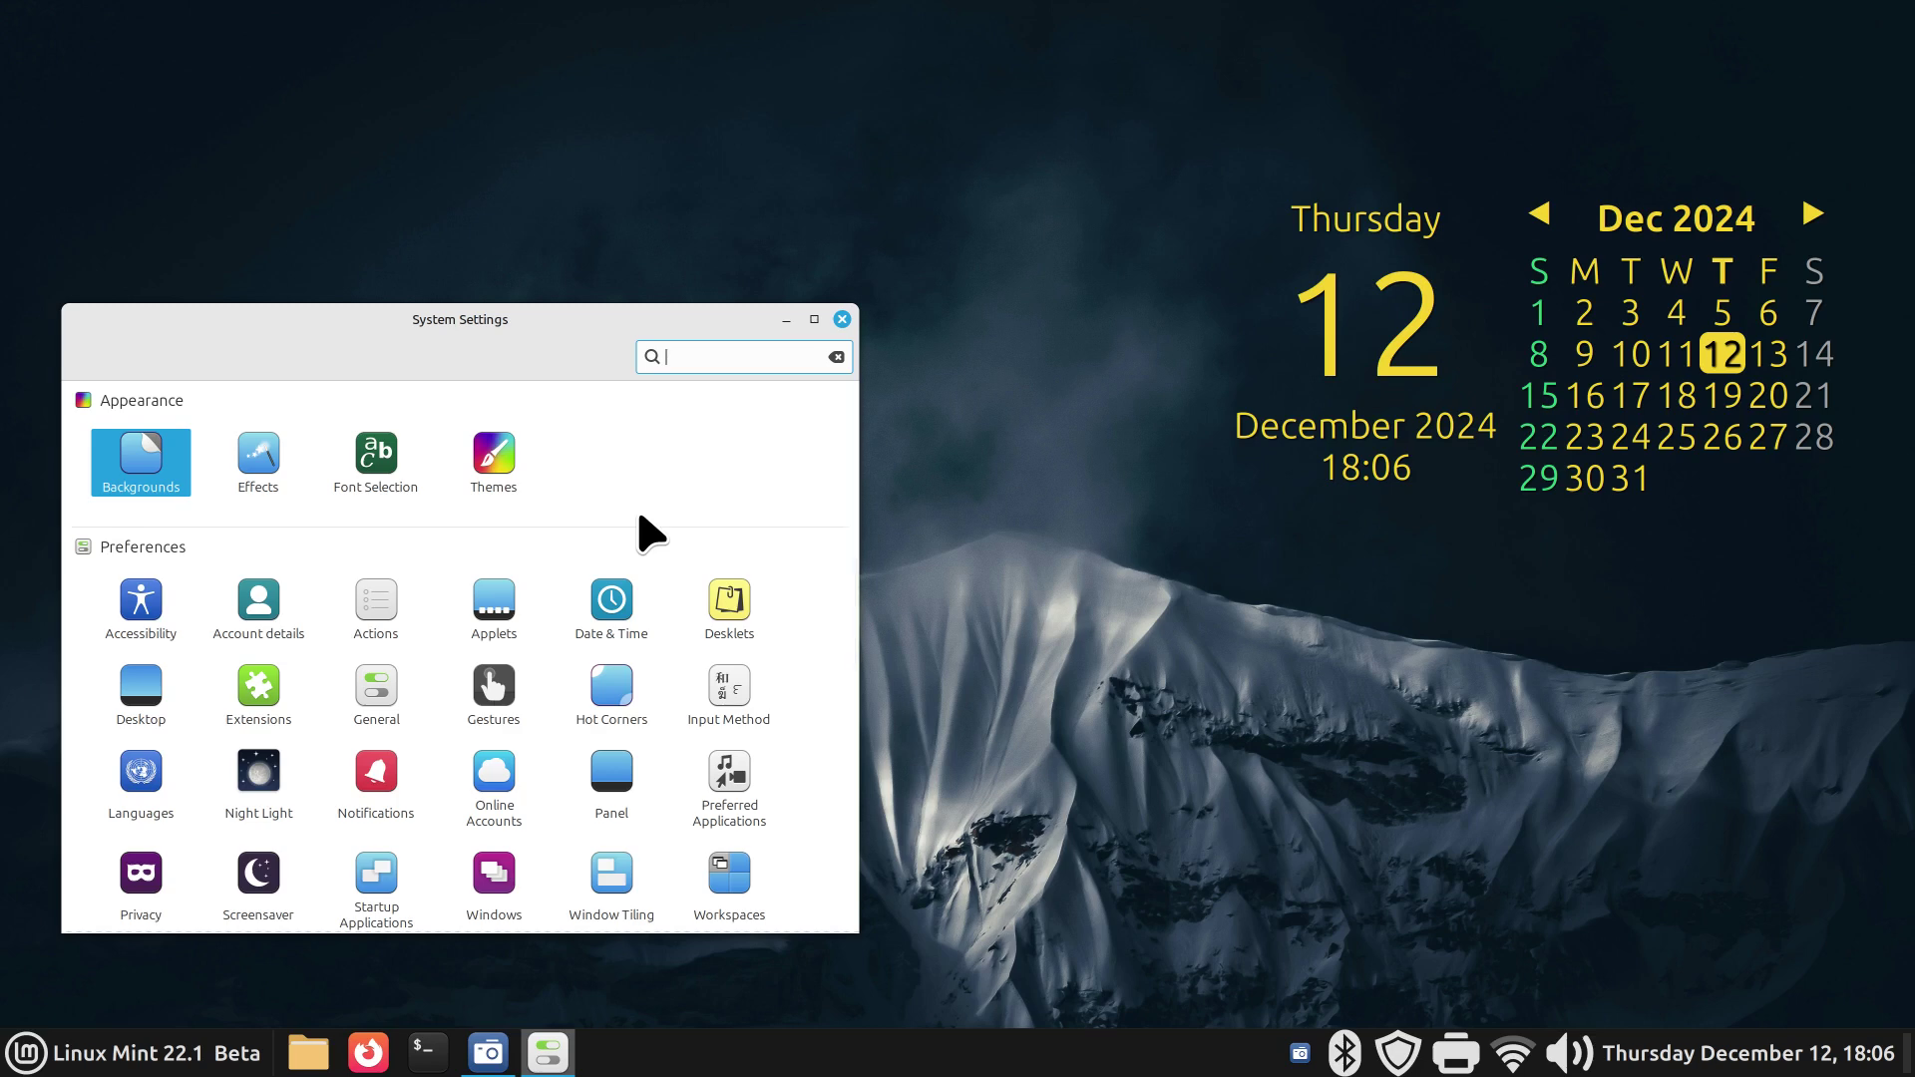
{"action": "scroll", "coordinate": [718, 579], "scroll_direction": "down", "scroll_amount": 5}
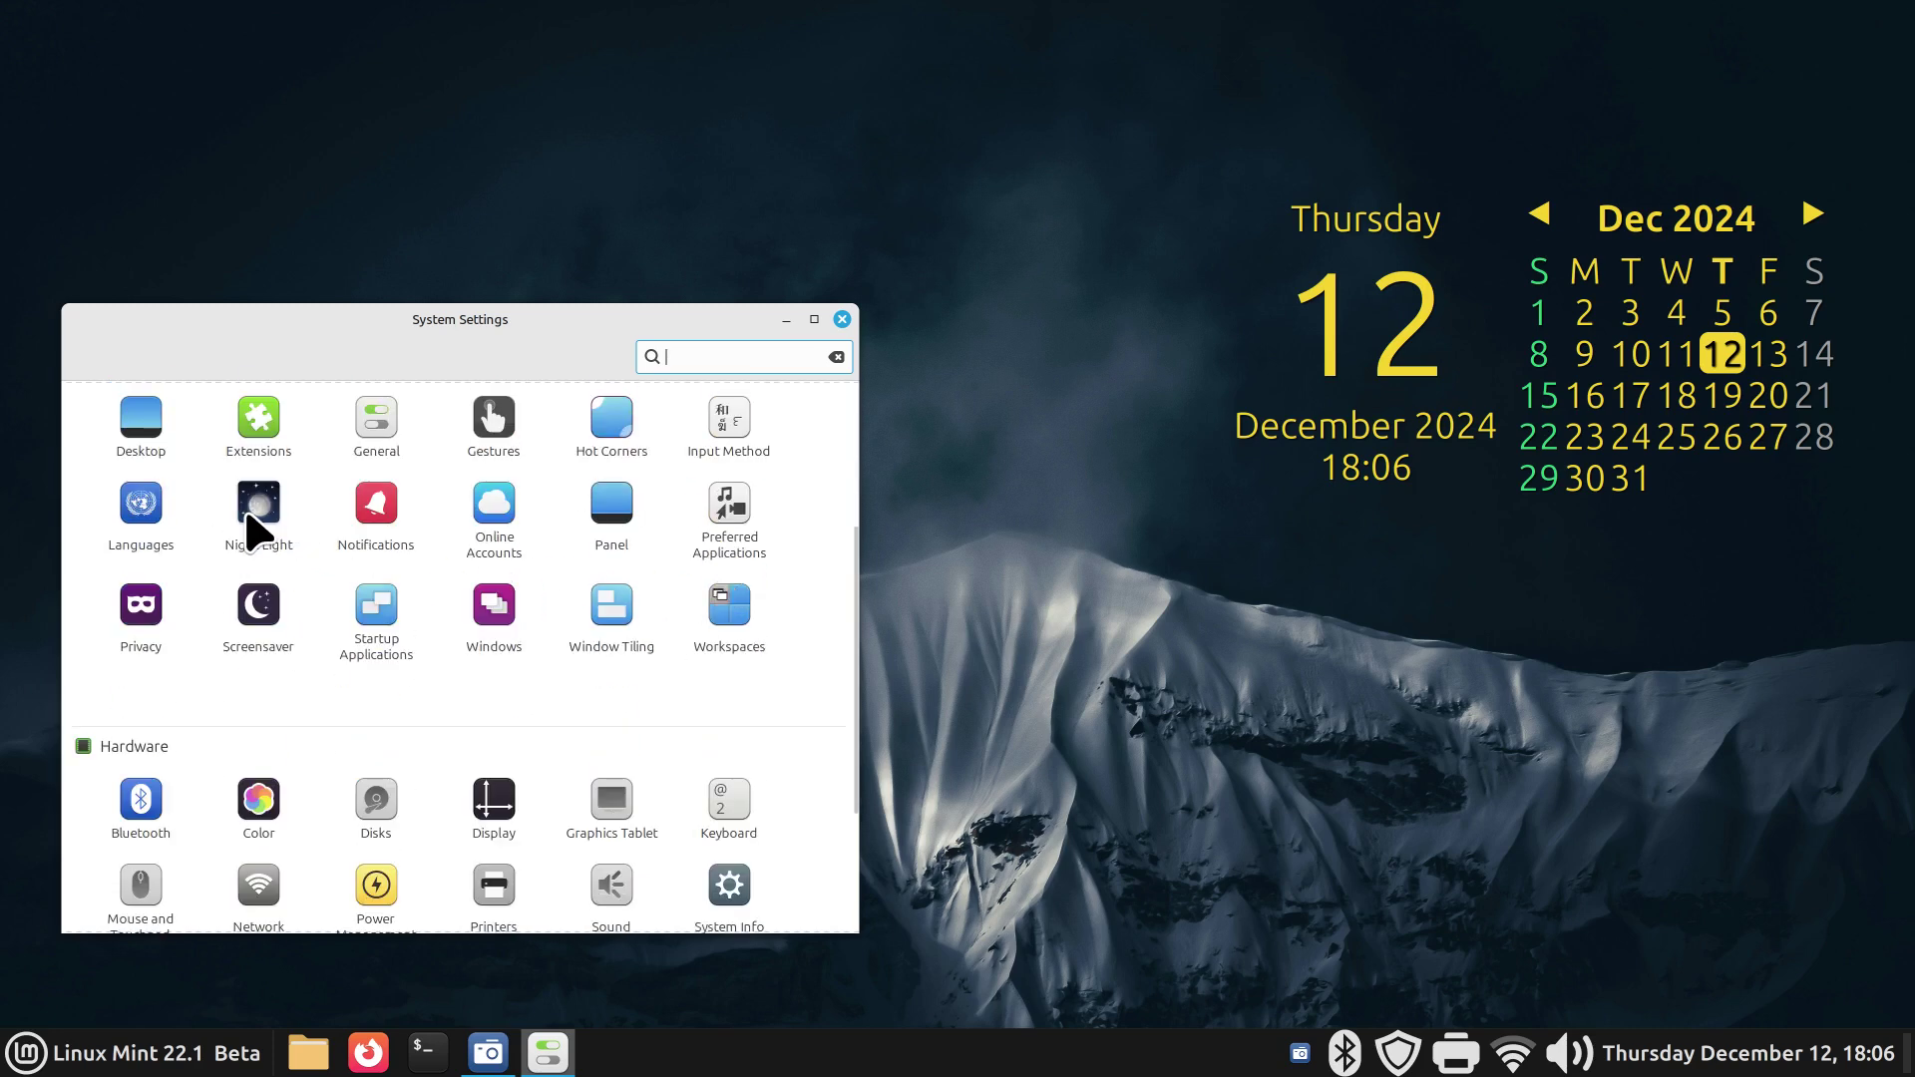
{"action": "scroll", "coordinate": [670, 763], "scroll_direction": "down", "scroll_amount": 3}
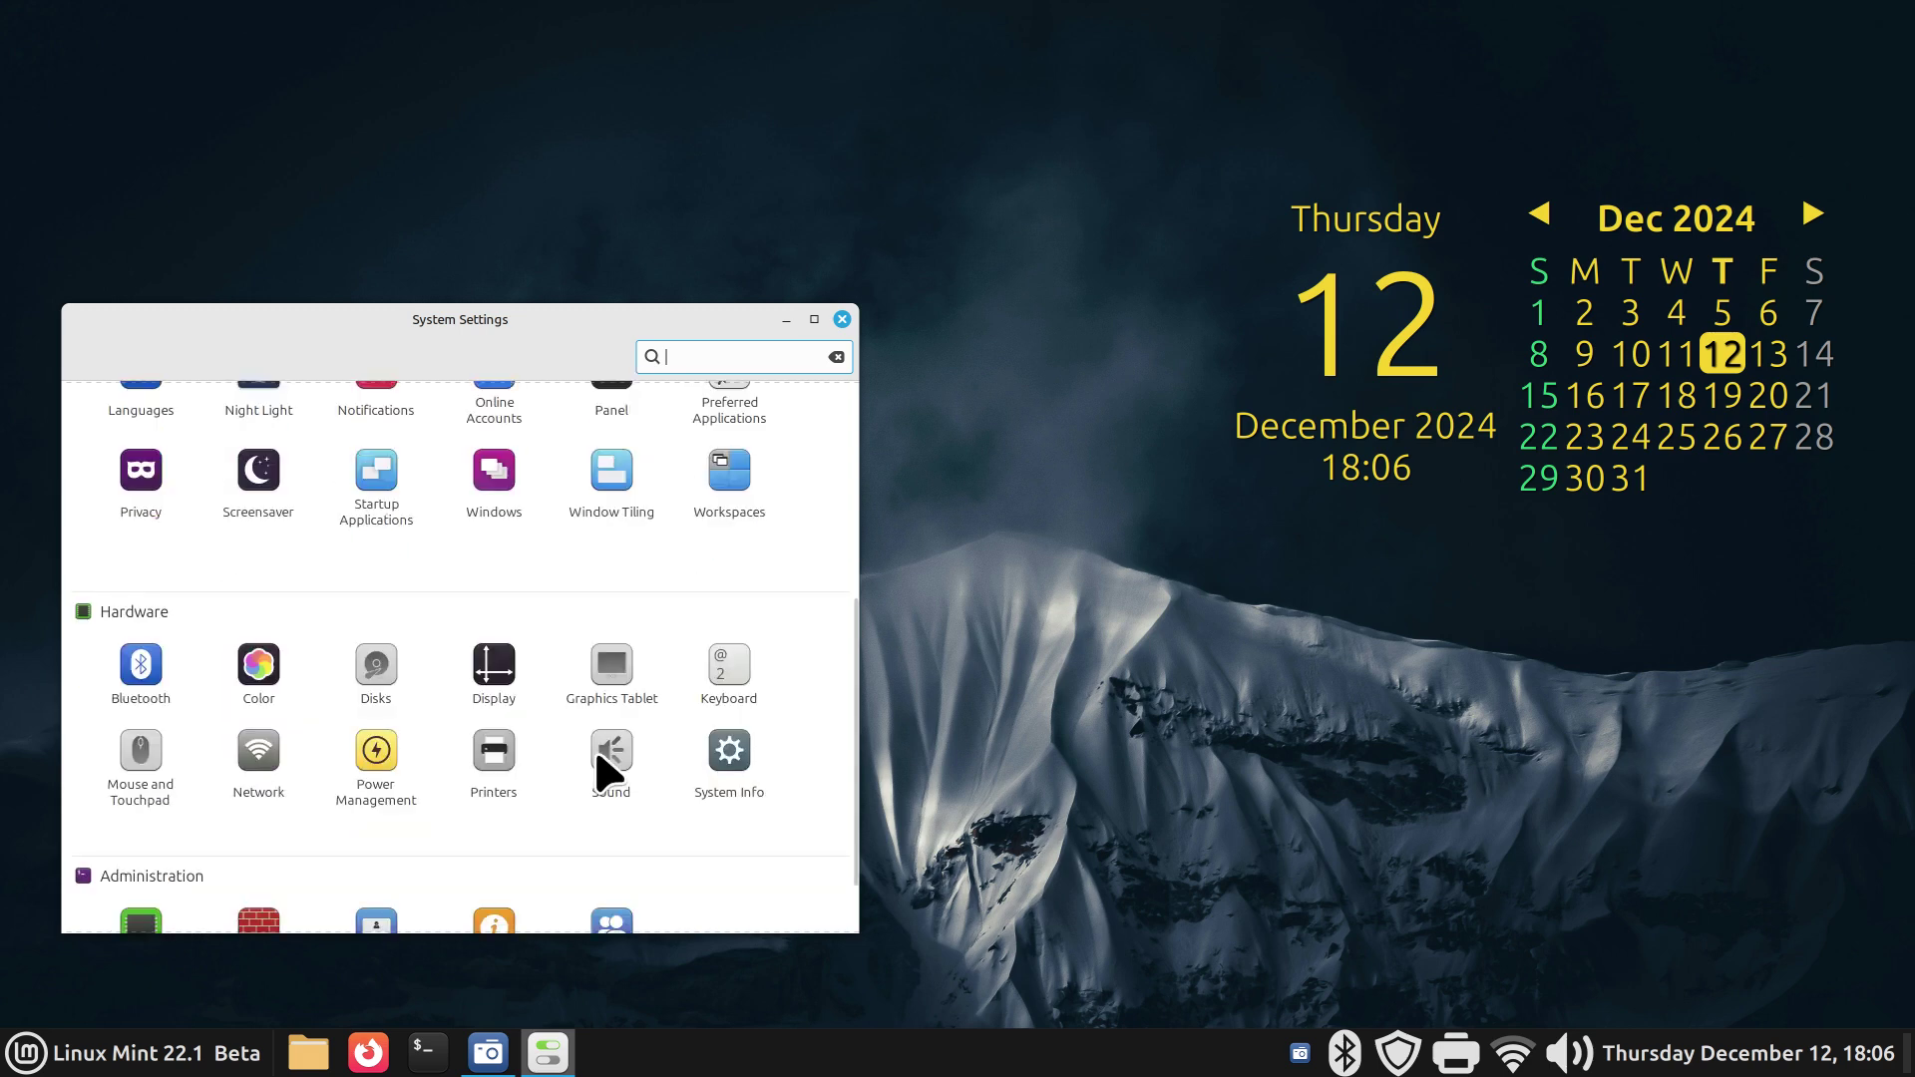
{"action": "left_click", "coordinate": [602, 756]}
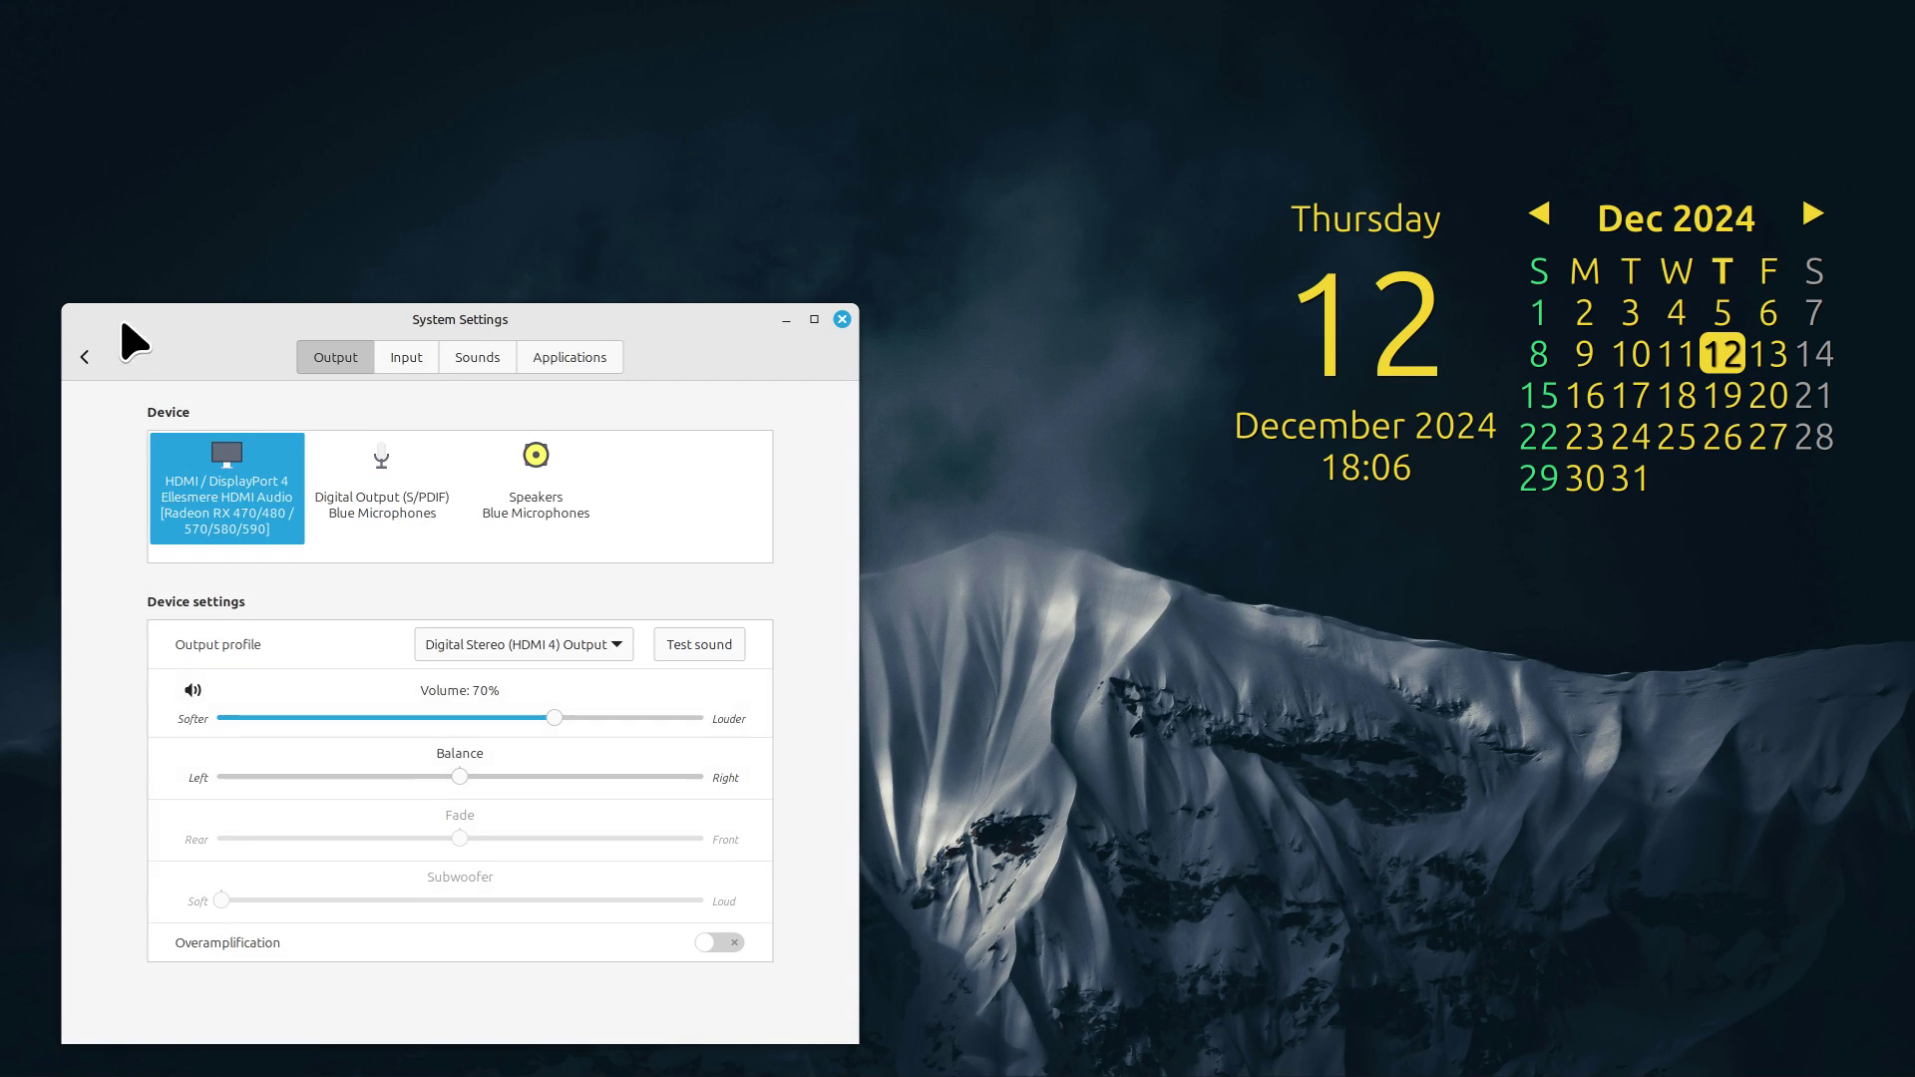
{"action": "left_click", "coordinate": [84, 357]}
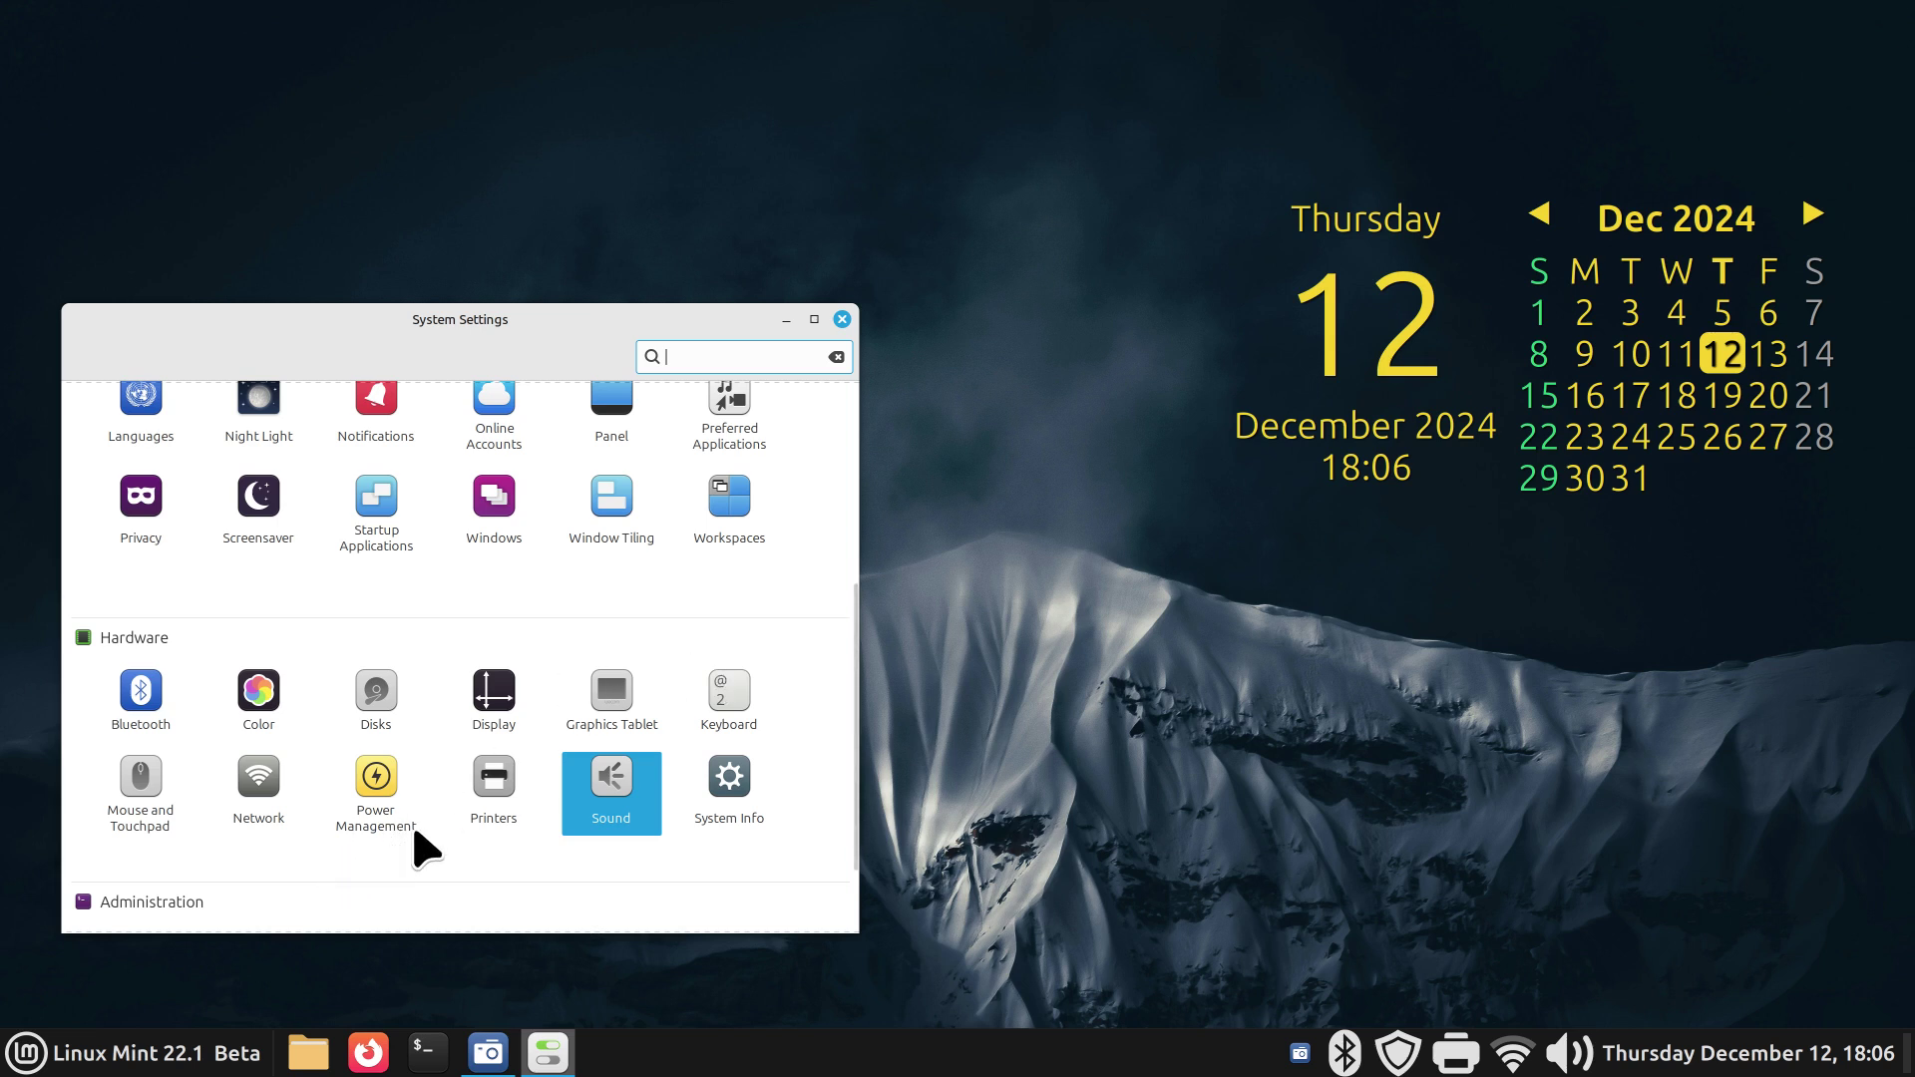
{"action": "scroll", "coordinate": [419, 833], "scroll_direction": "down", "scroll_amount": 2}
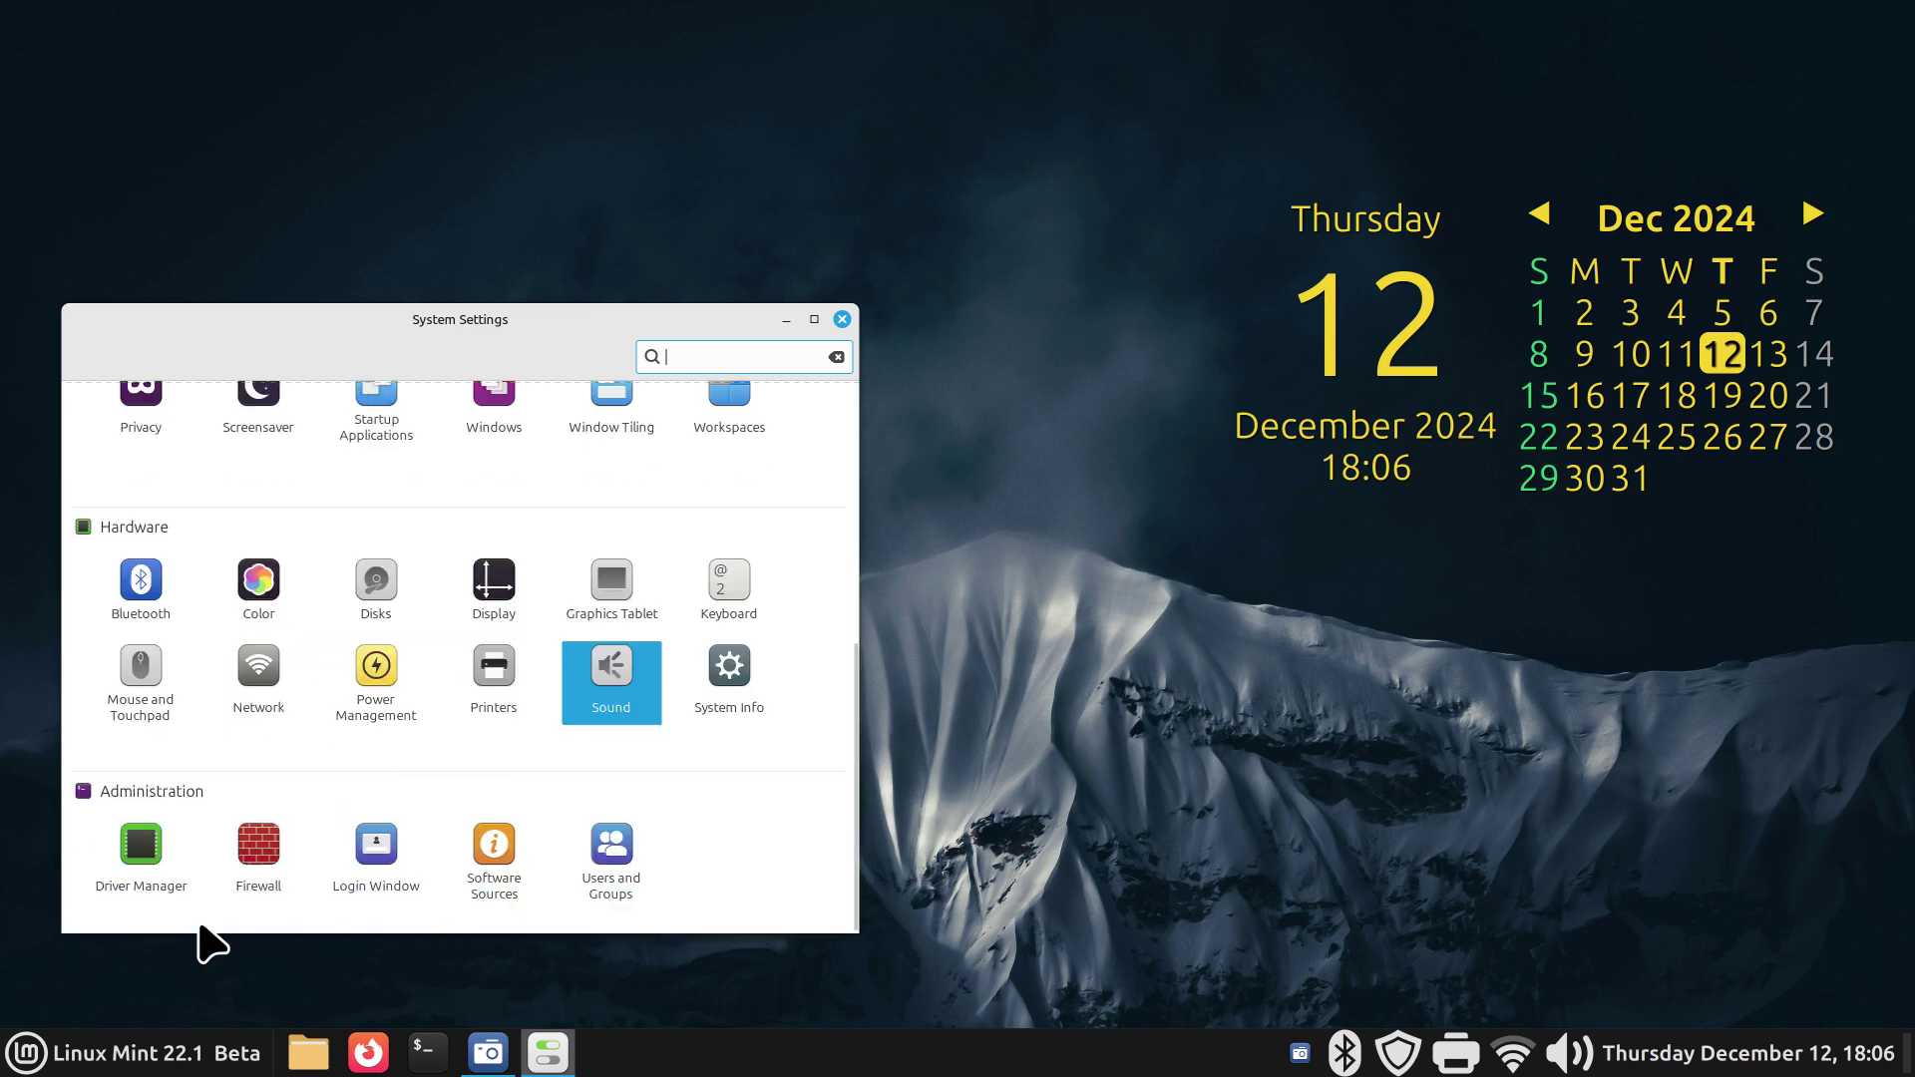
- Open the Mint menu applet's Configure settings and browse the icon chooser, cancelling without changes
{"action": "left_click", "coordinate": [22, 1055]}
{"action": "right_click", "coordinate": [24, 1055]}
{"action": "left_click", "coordinate": [162, 976]}
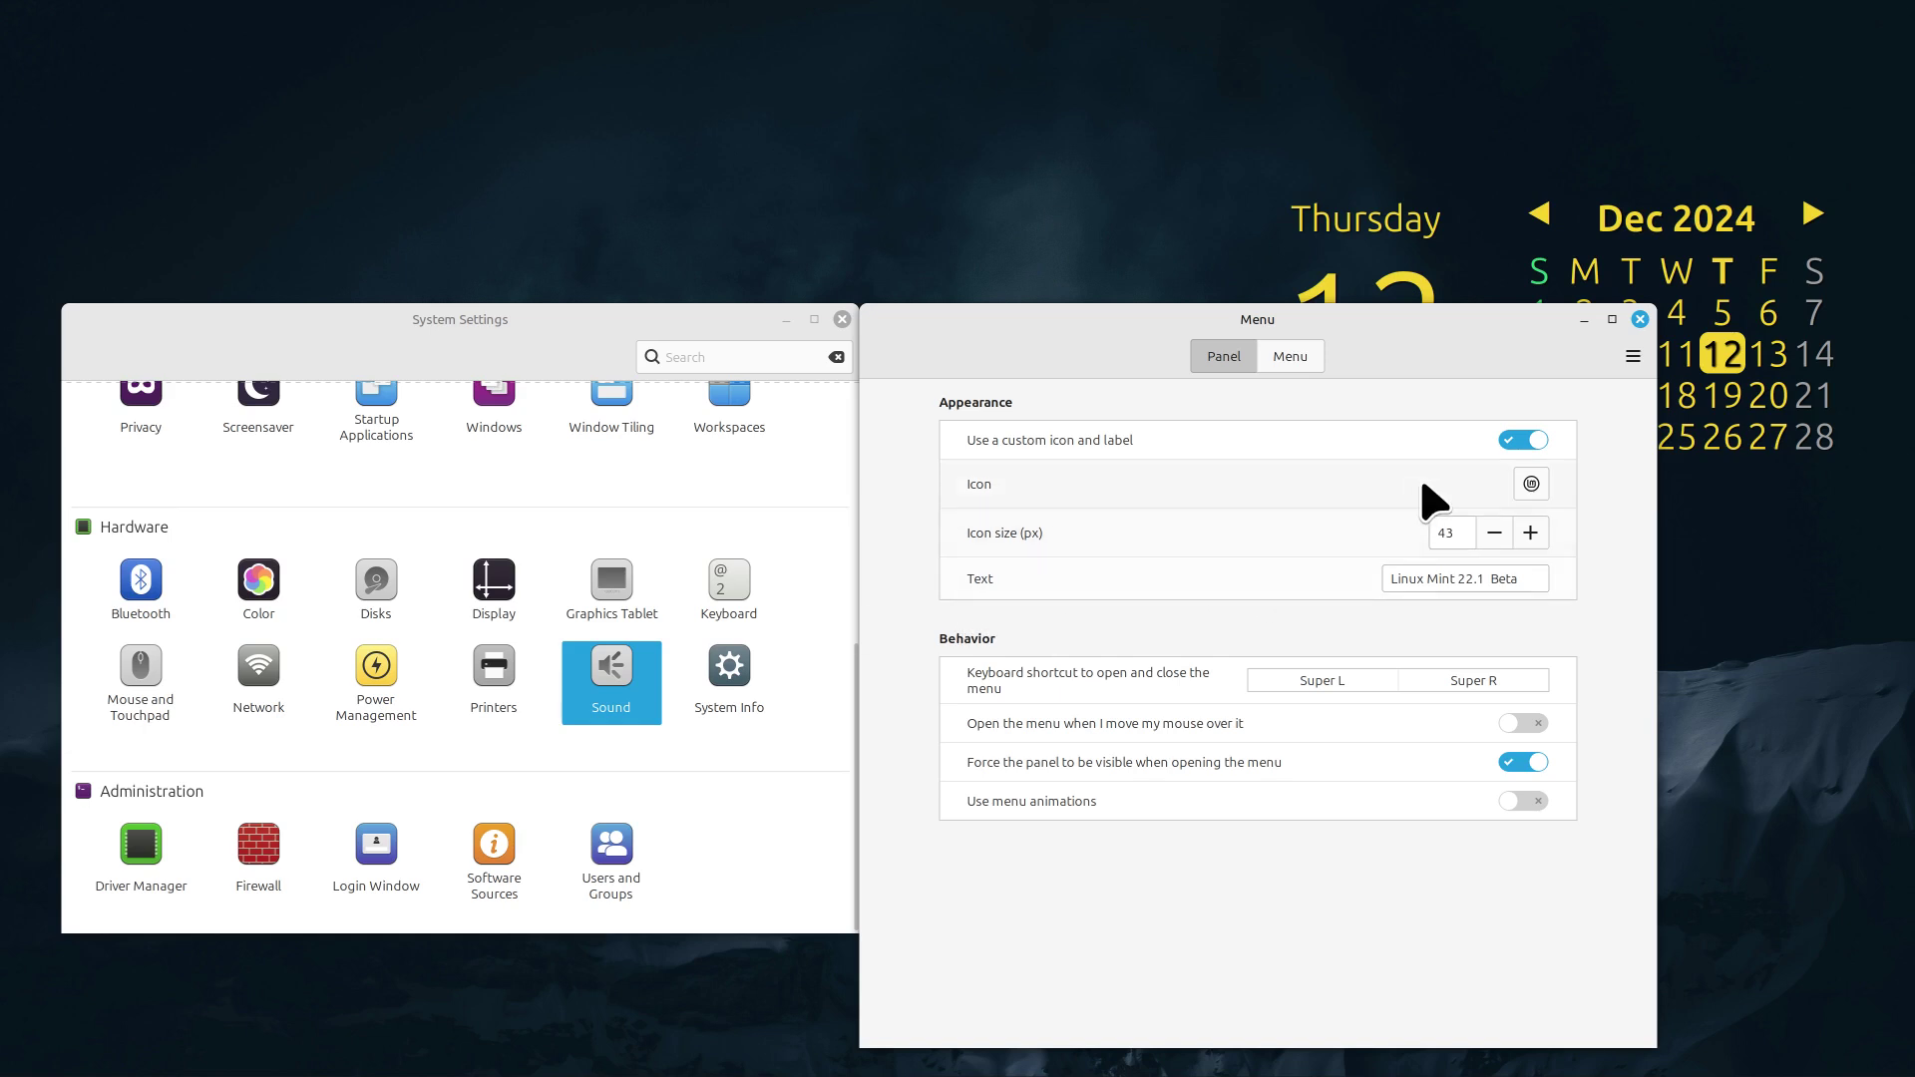
{"action": "left_click", "coordinate": [1531, 486]}
{"action": "scroll", "coordinate": [1197, 648], "scroll_direction": "down", "scroll_amount": 2}
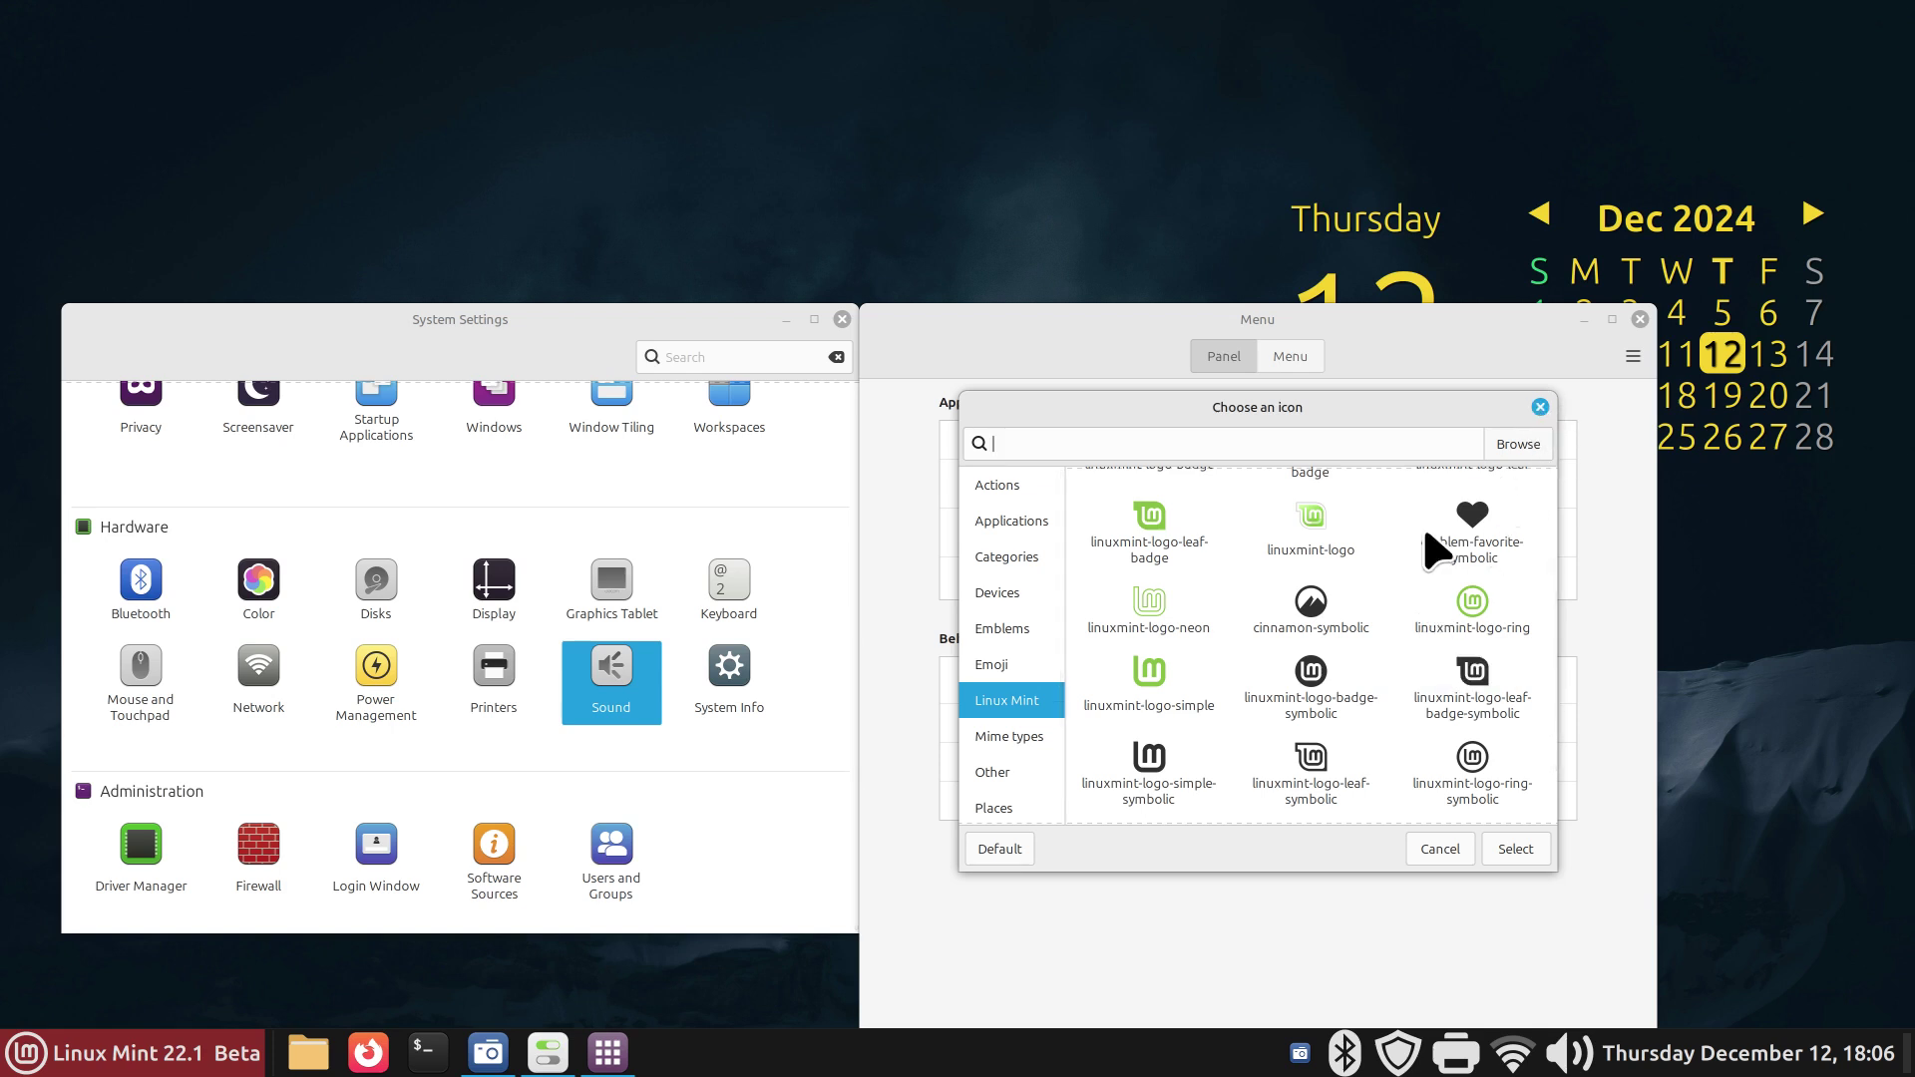
{"action": "left_click", "coordinate": [1540, 407]}
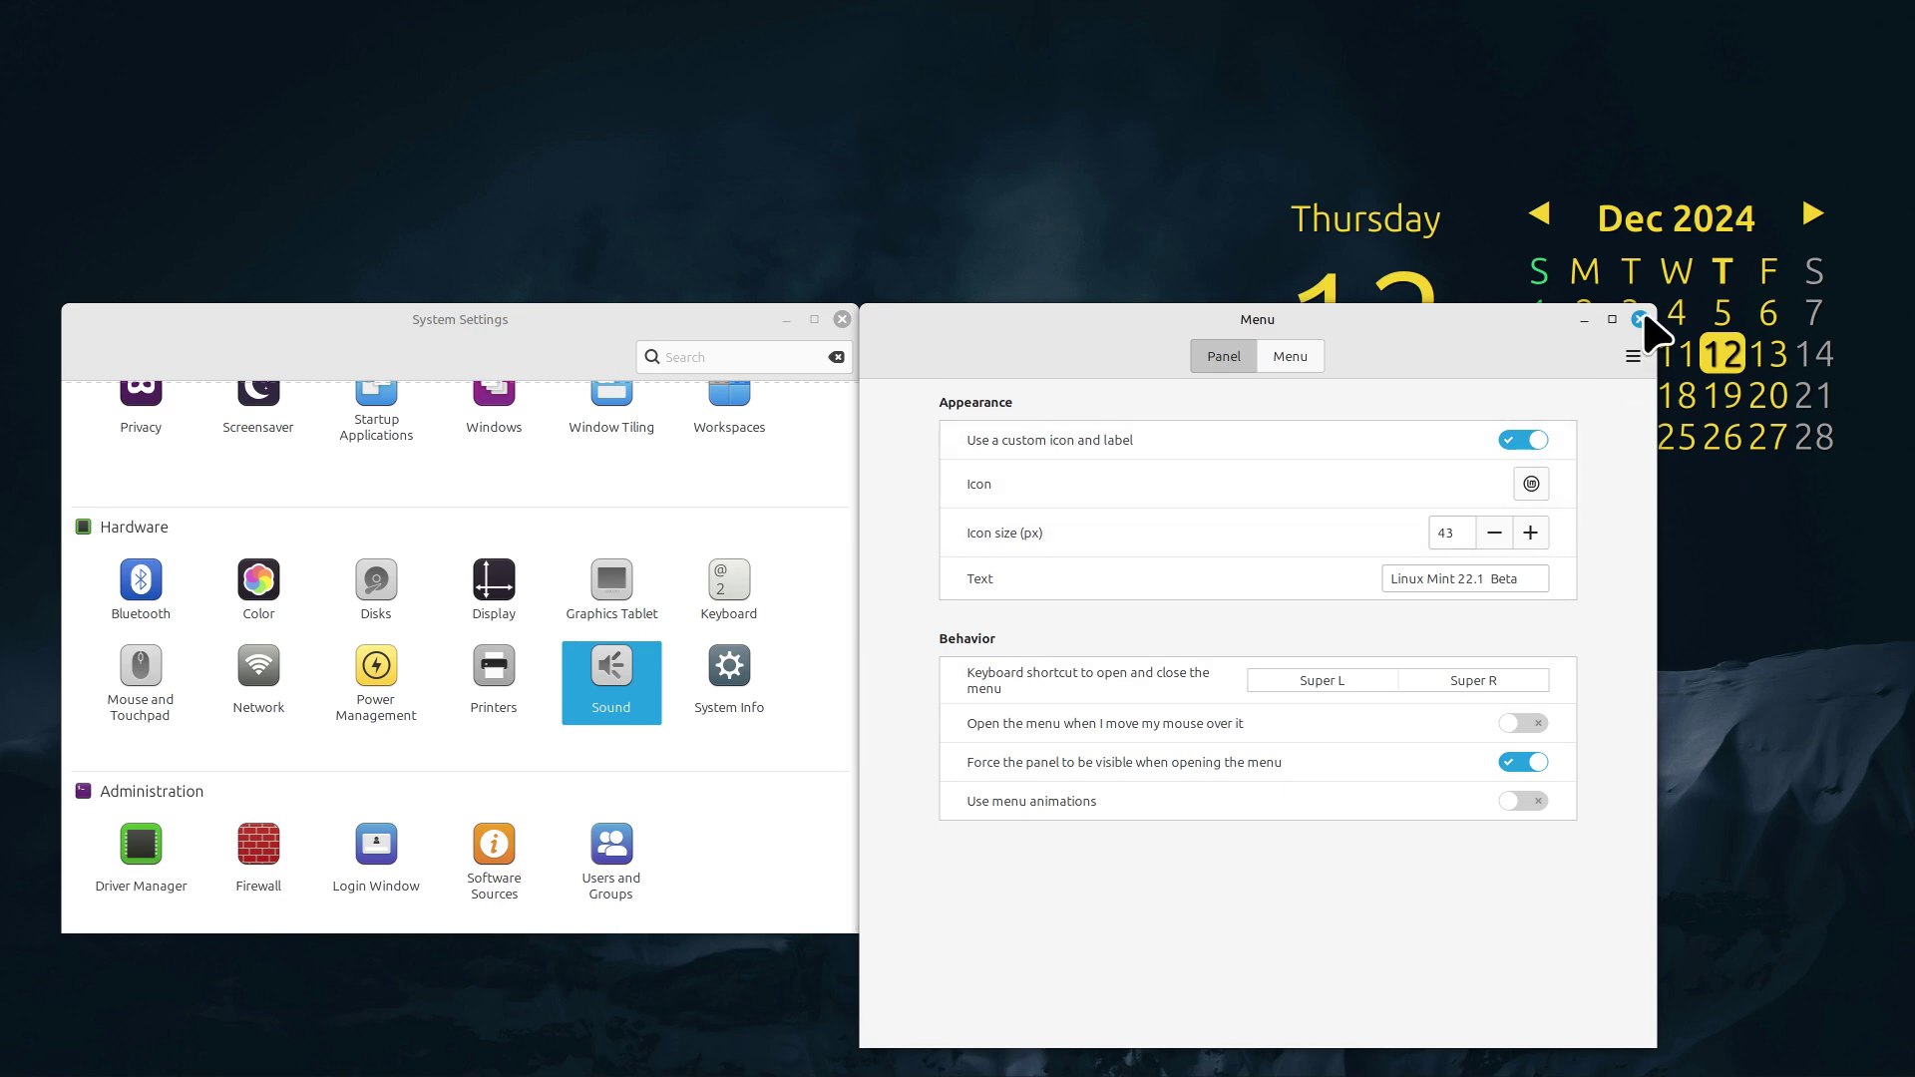
- Close the Menu applet settings and reposition the System Settings window
{"action": "left_click", "coordinate": [1639, 319]}
{"action": "left_click_drag", "start_coordinate": [539, 359], "coordinate": [817, 207]}
{"action": "scroll", "coordinate": [1075, 696], "scroll_direction": "up", "scroll_amount": 5}
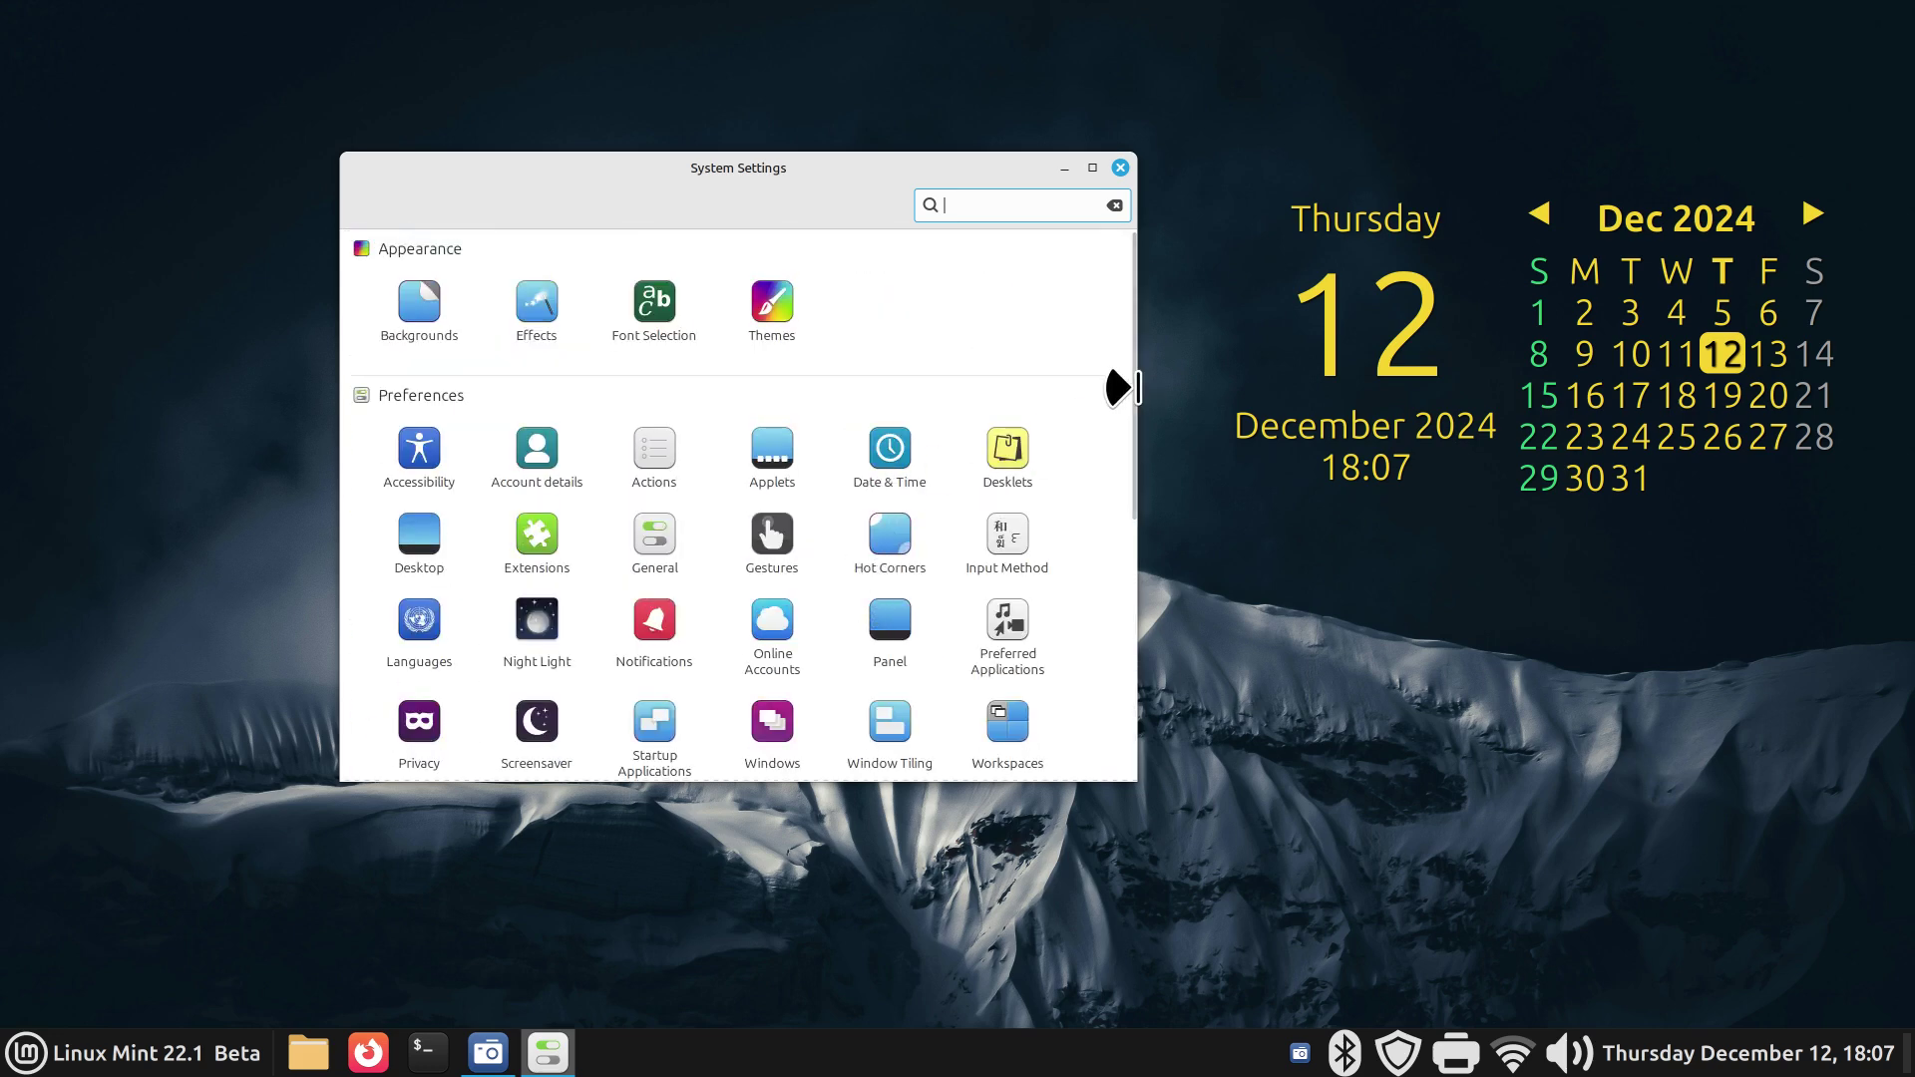
{"action": "left_click_drag", "start_coordinate": [1133, 410], "coordinate": [1182, 695]}
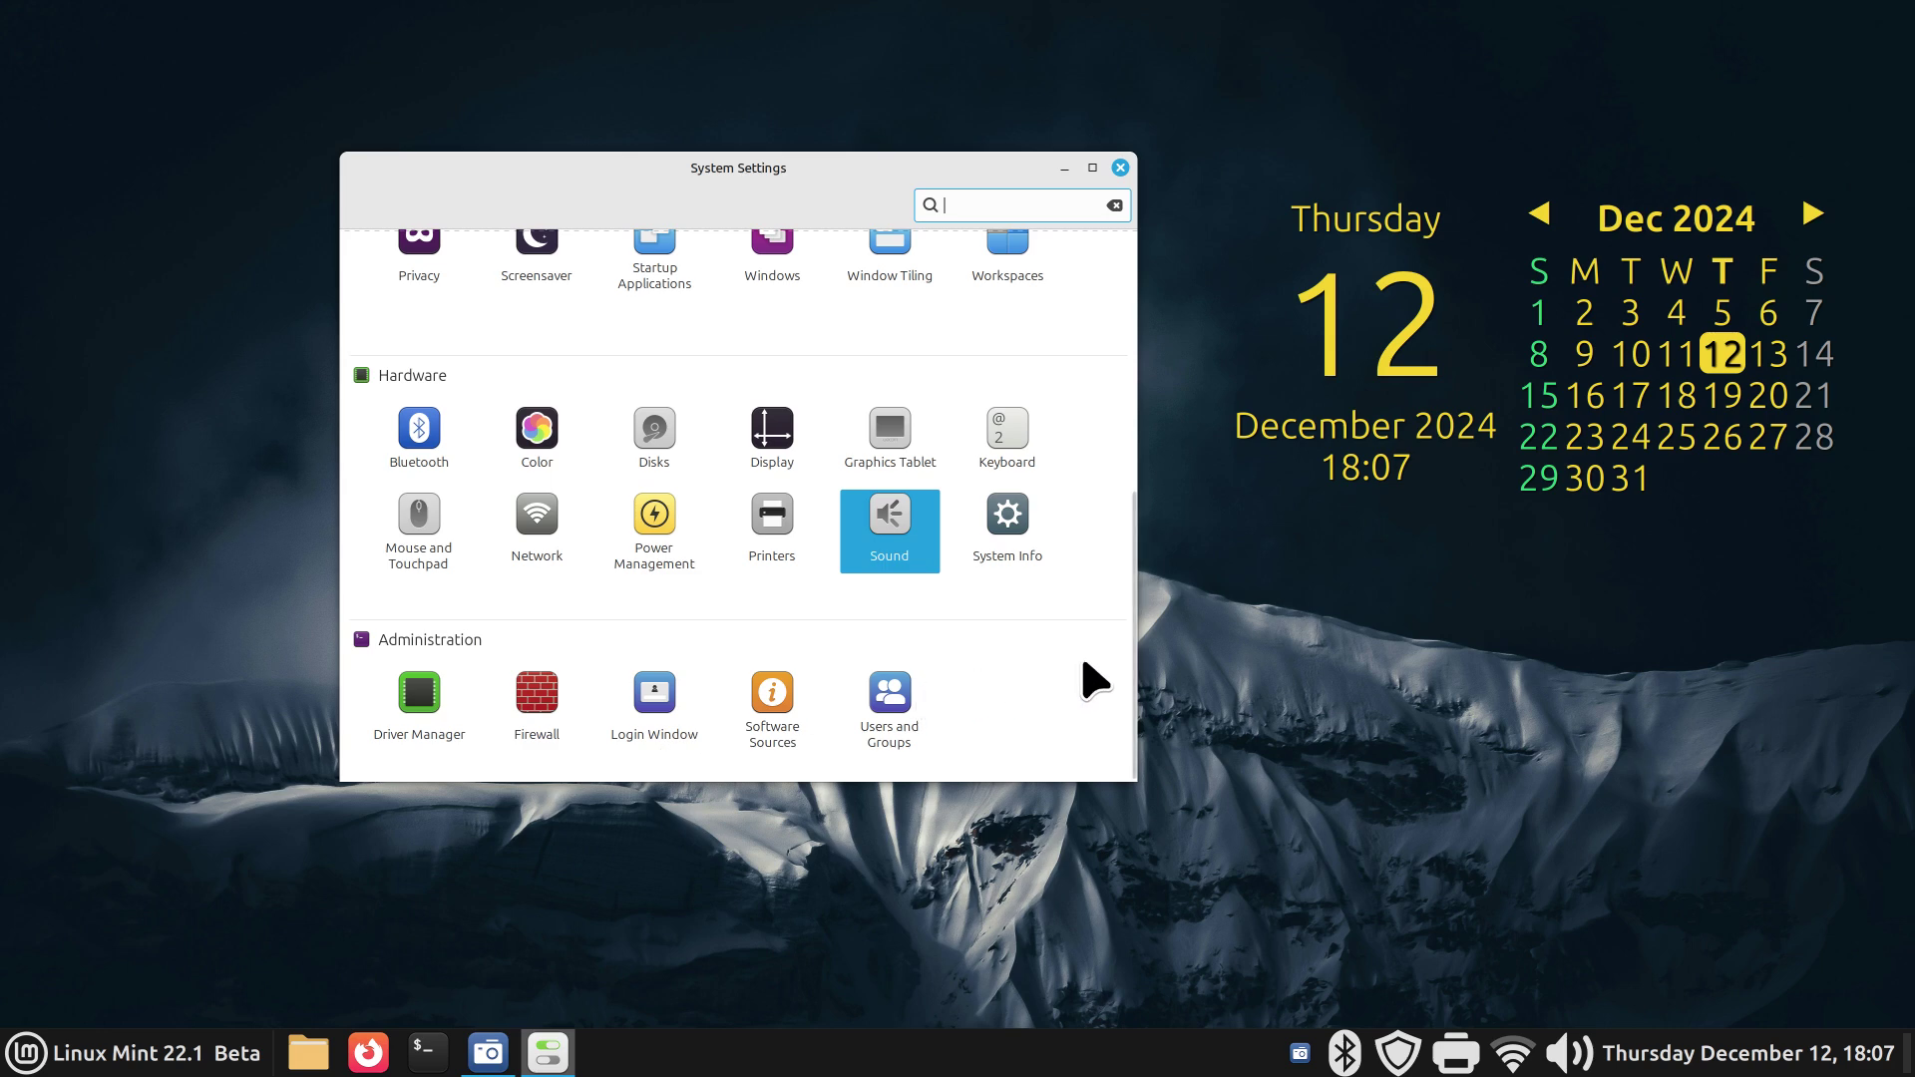
- Open System Info, showing Linux Mint 22.1 Cinnamon, Cinnamon 6.4.2 and kernel 6.8.0-50-generic
{"action": "left_click", "coordinate": [1007, 544]}
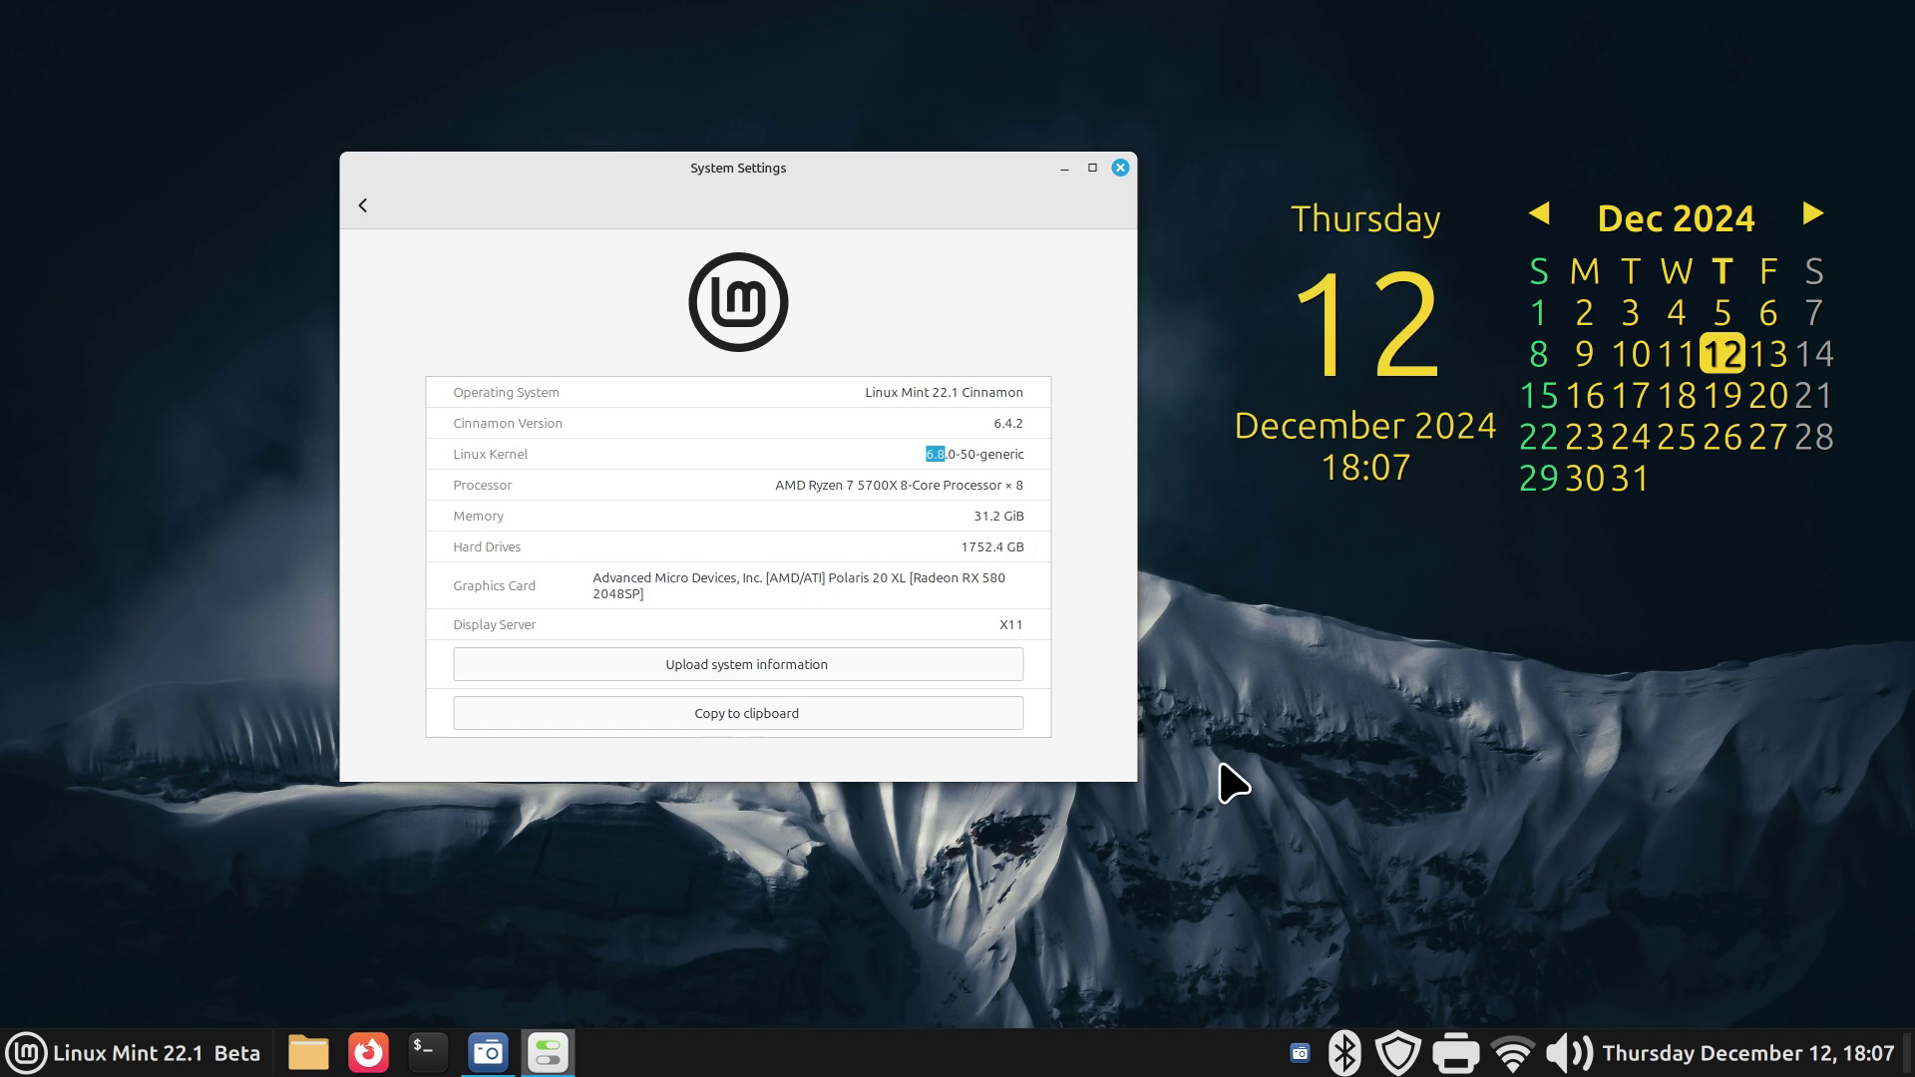
- Close System Settings, open the Linux for Seniors YouTube channel in Firefox, and read its About details
{"action": "left_click", "coordinate": [1119, 166]}
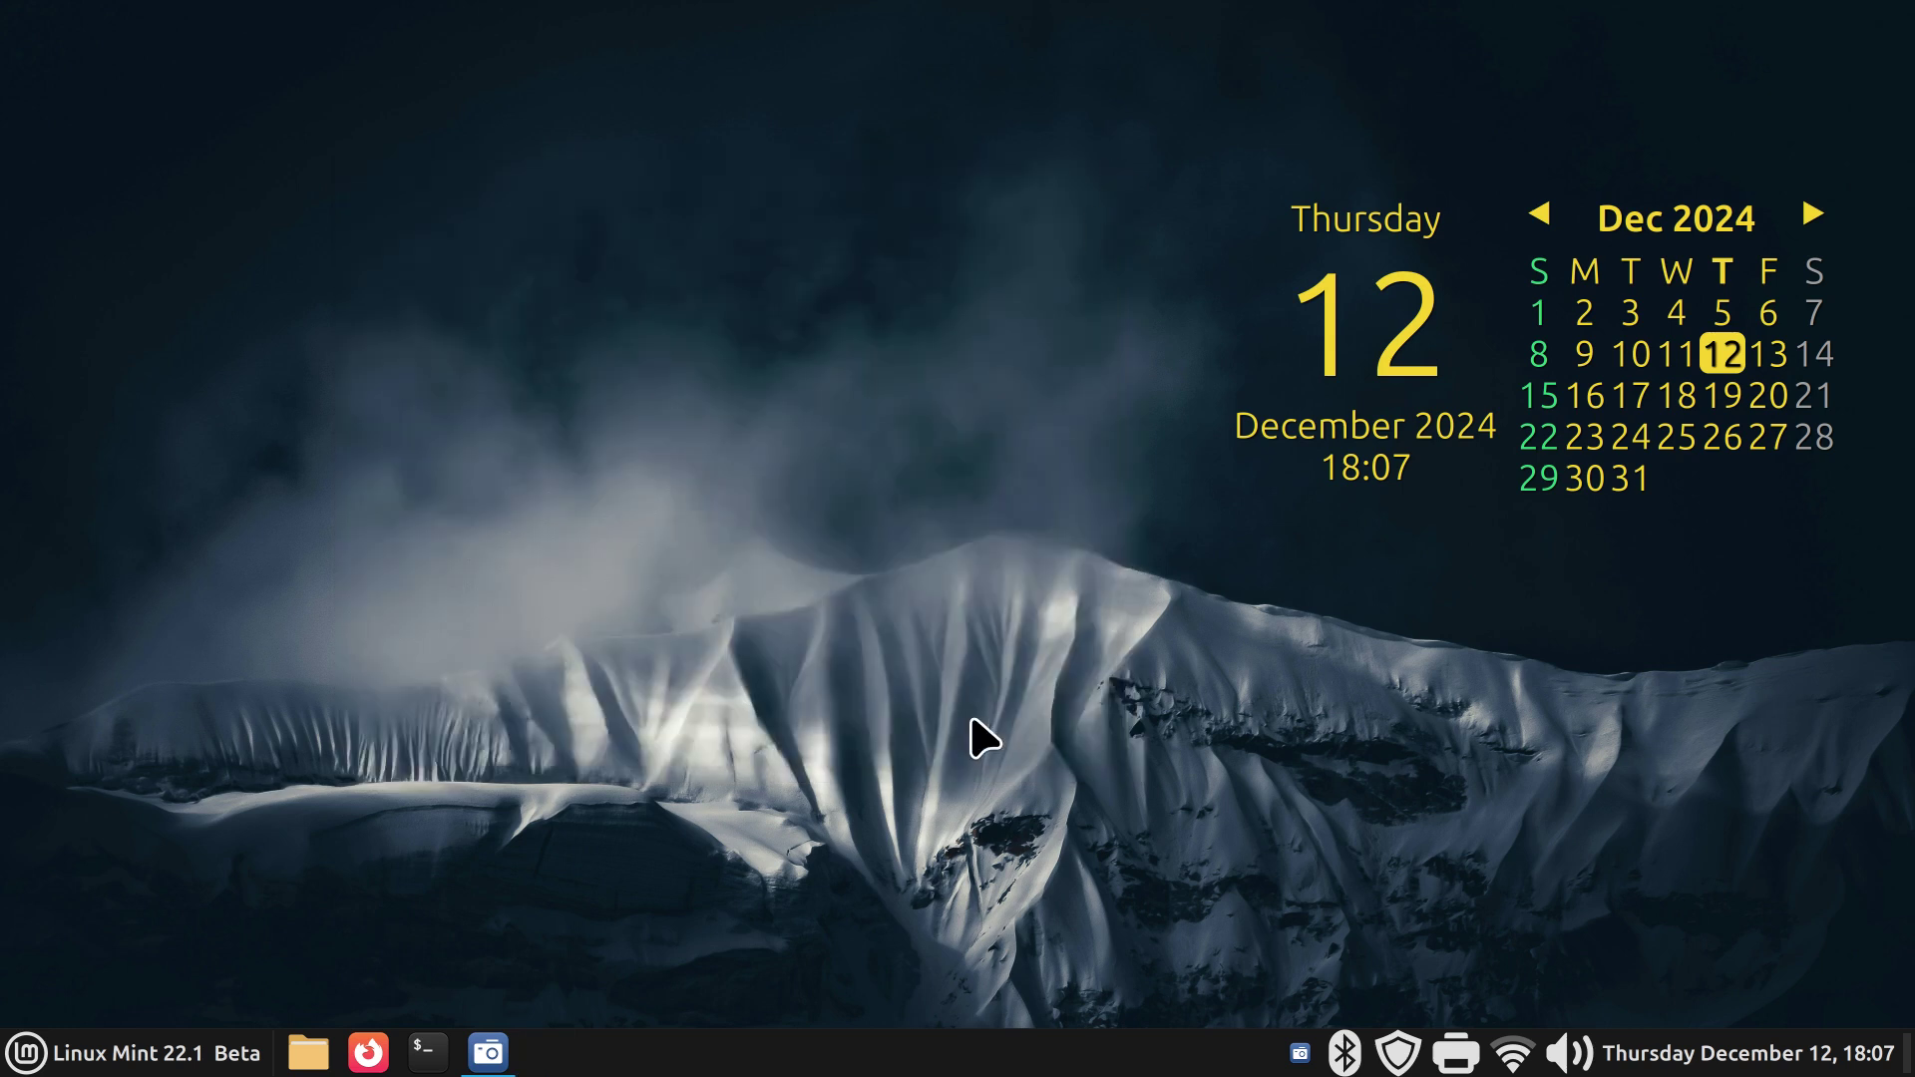
{"action": "left_click", "coordinate": [371, 1054]}
{"action": "left_click", "coordinate": [512, 140]}
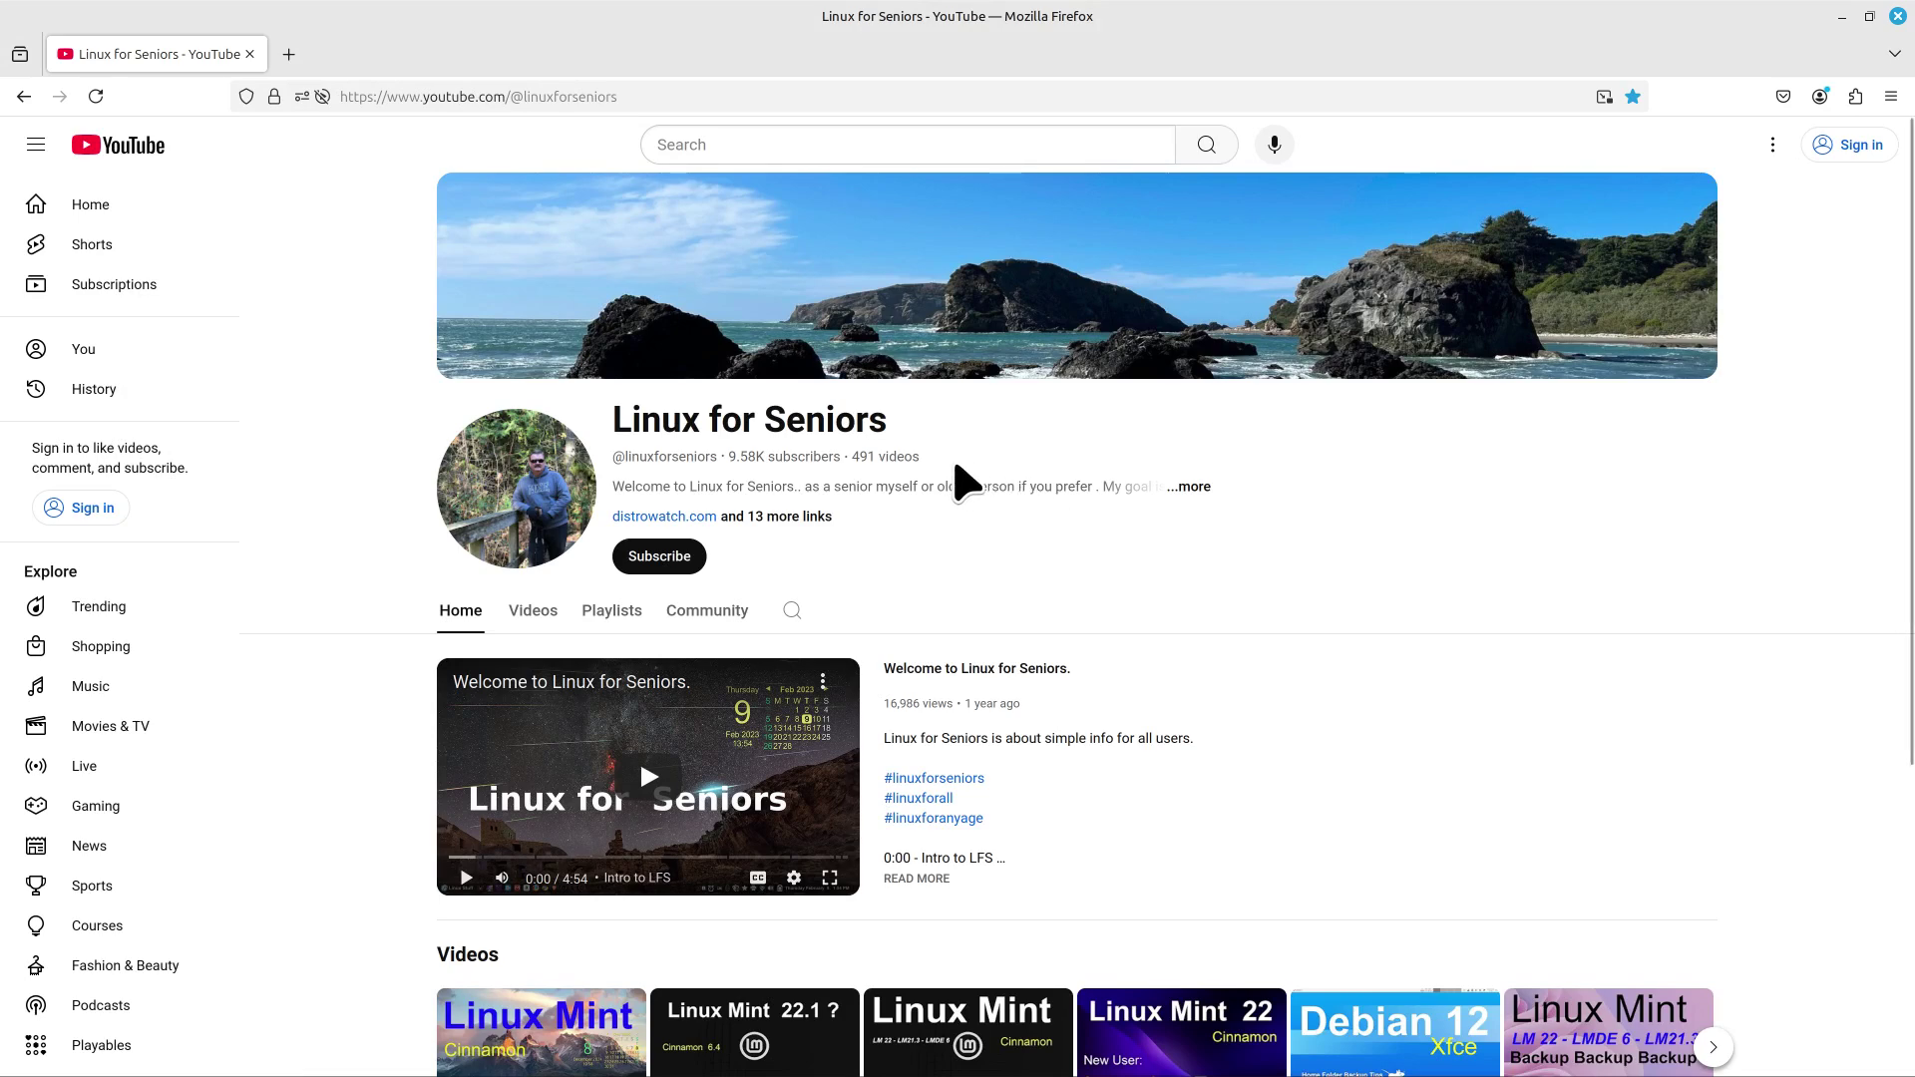
{"action": "left_click", "coordinate": [907, 488]}
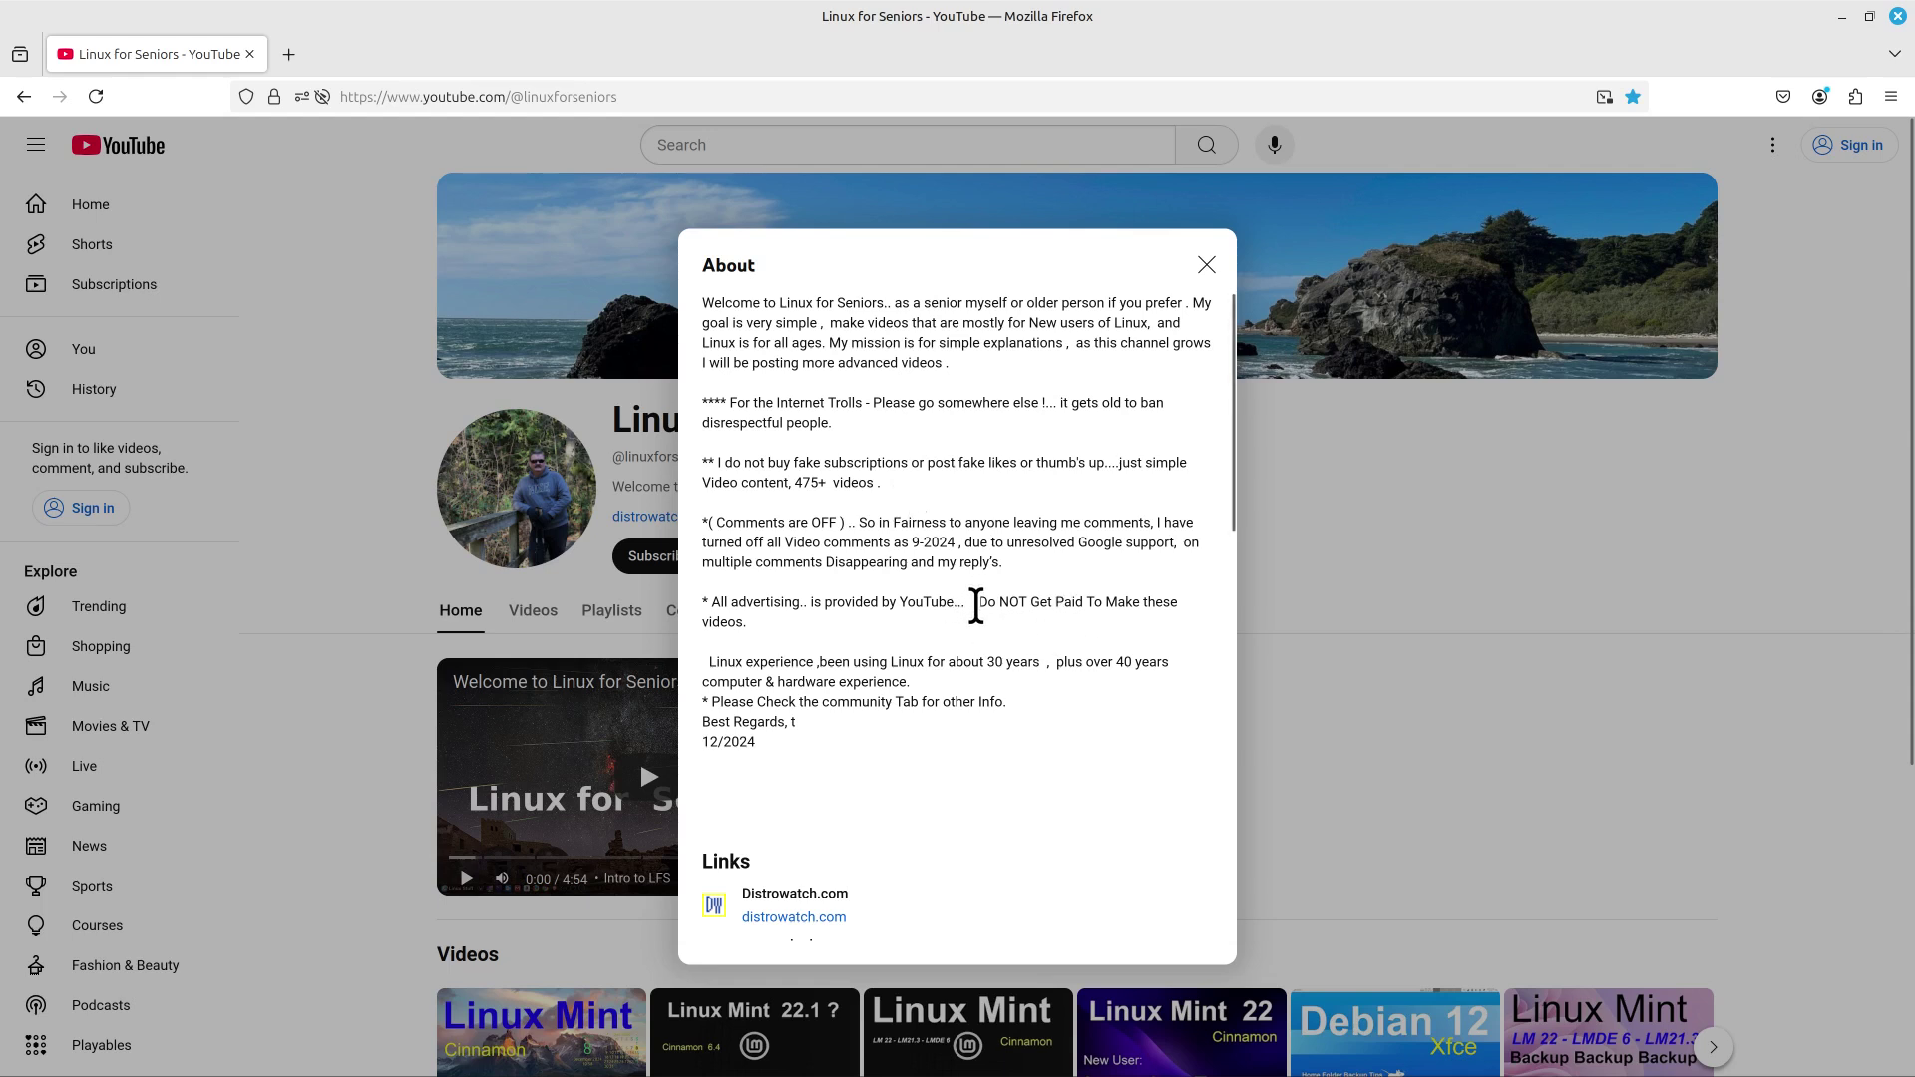
{"action": "left_click_drag", "start_coordinate": [966, 607], "coordinate": [1113, 610]}
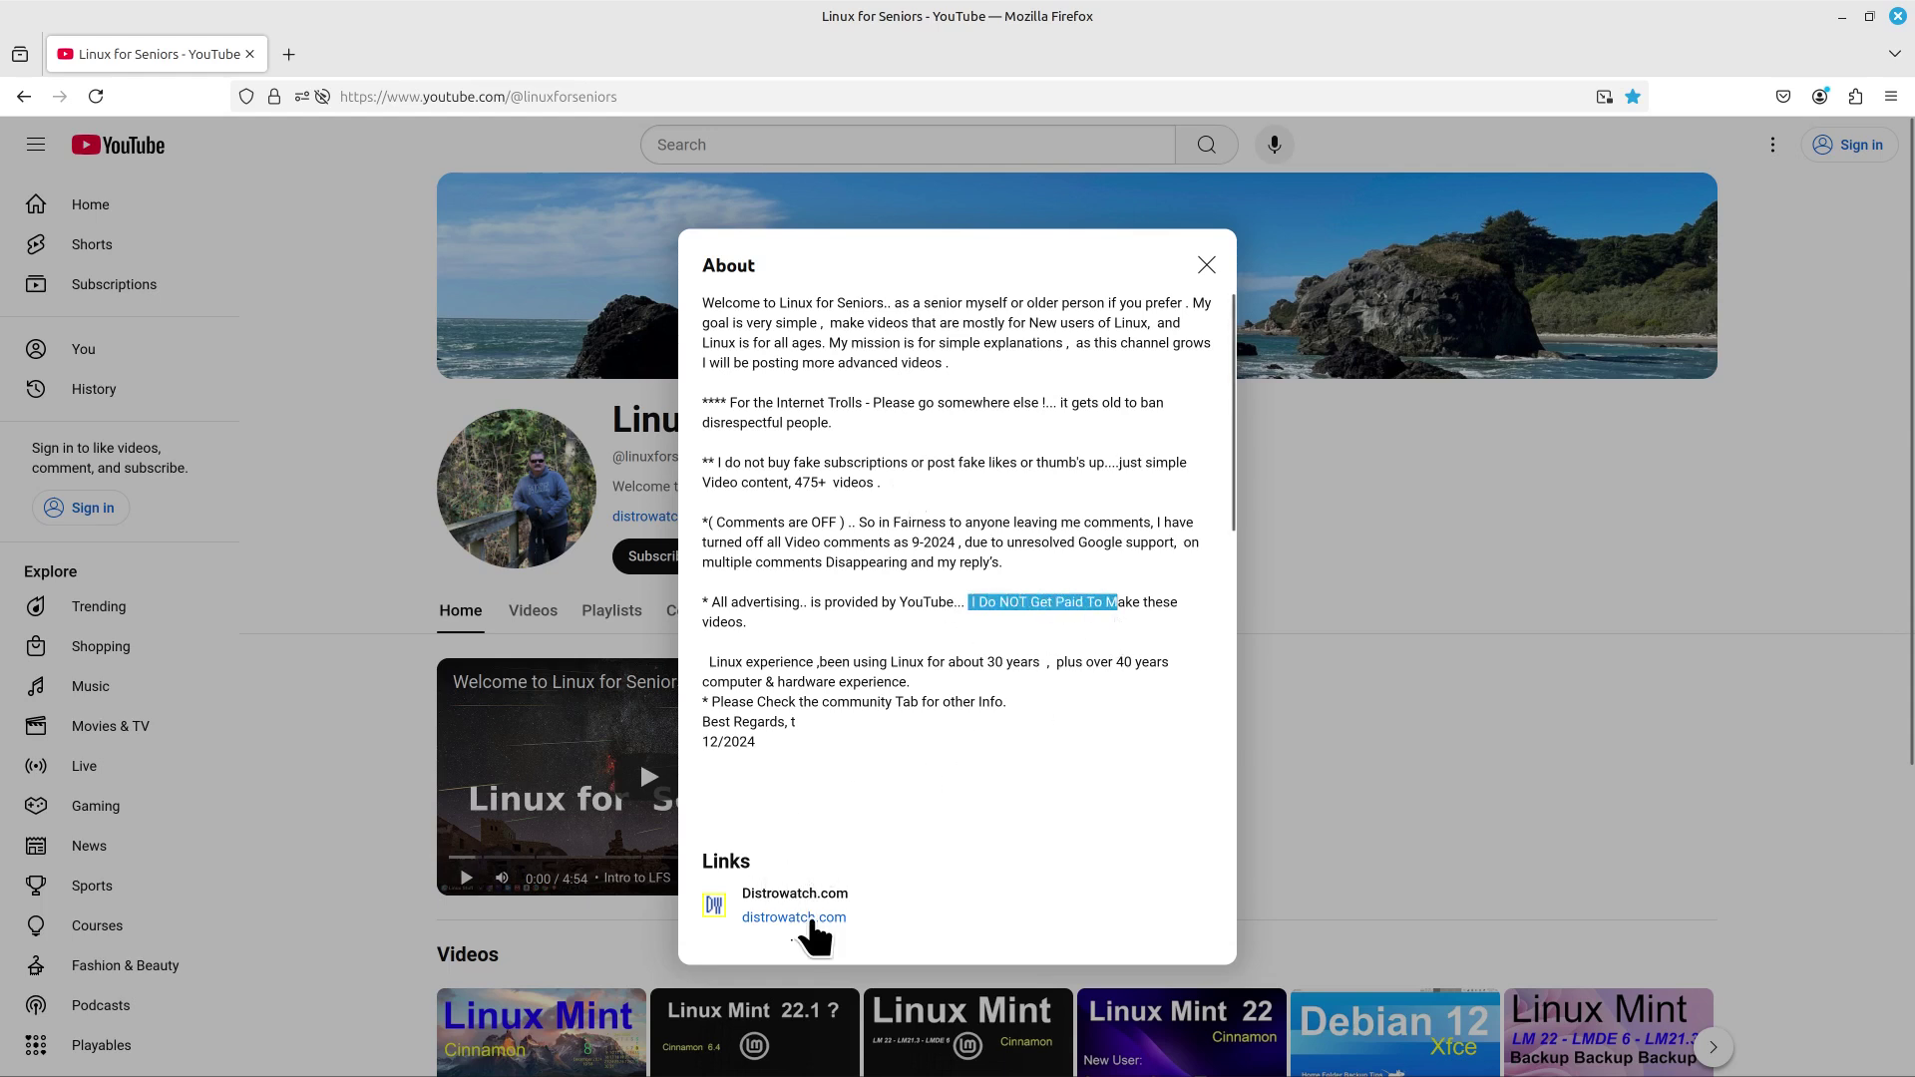
{"action": "scroll", "coordinate": [1027, 773], "scroll_direction": "down", "scroll_amount": 1}
{"action": "scroll", "coordinate": [1037, 773], "scroll_direction": "down", "scroll_amount": 3}
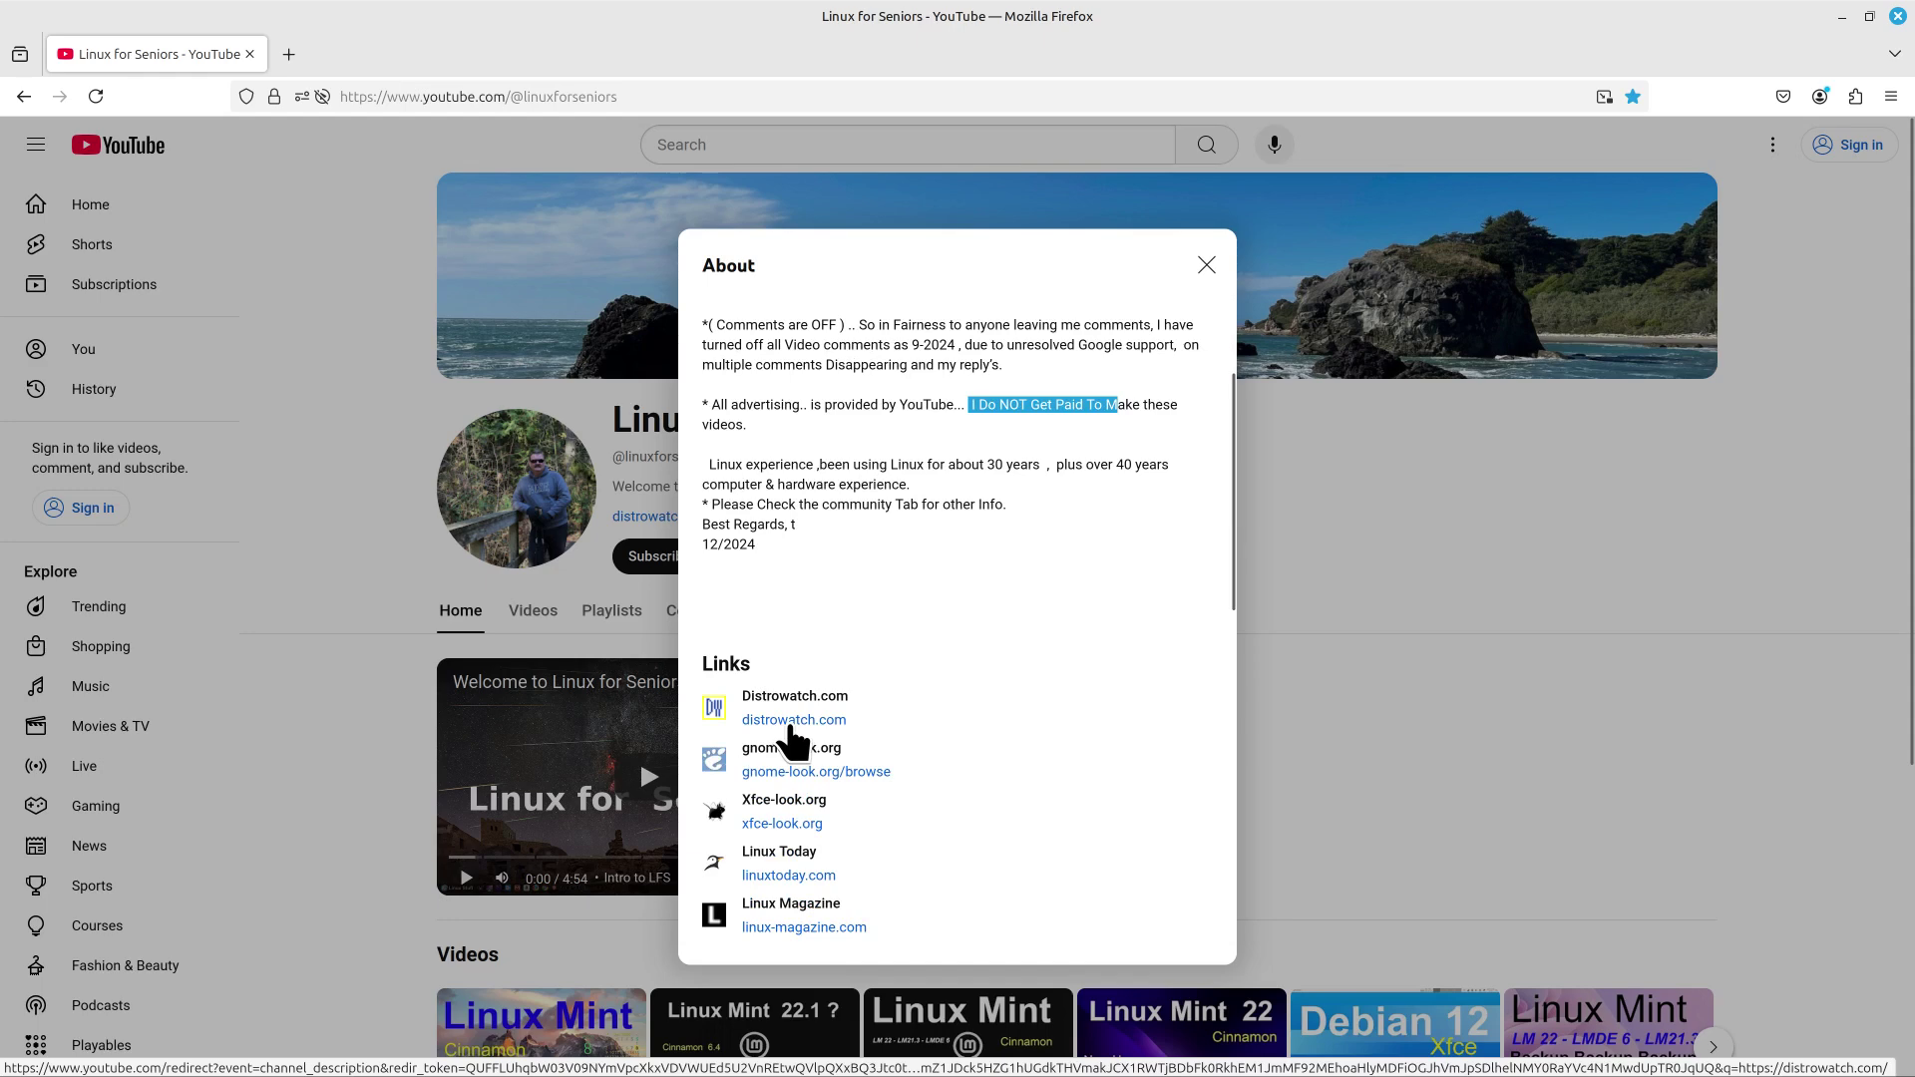
{"action": "left_click", "coordinate": [1205, 264]}
- Search the channel for 'mint', then view its Playlists page
{"action": "left_click", "coordinate": [793, 613]}
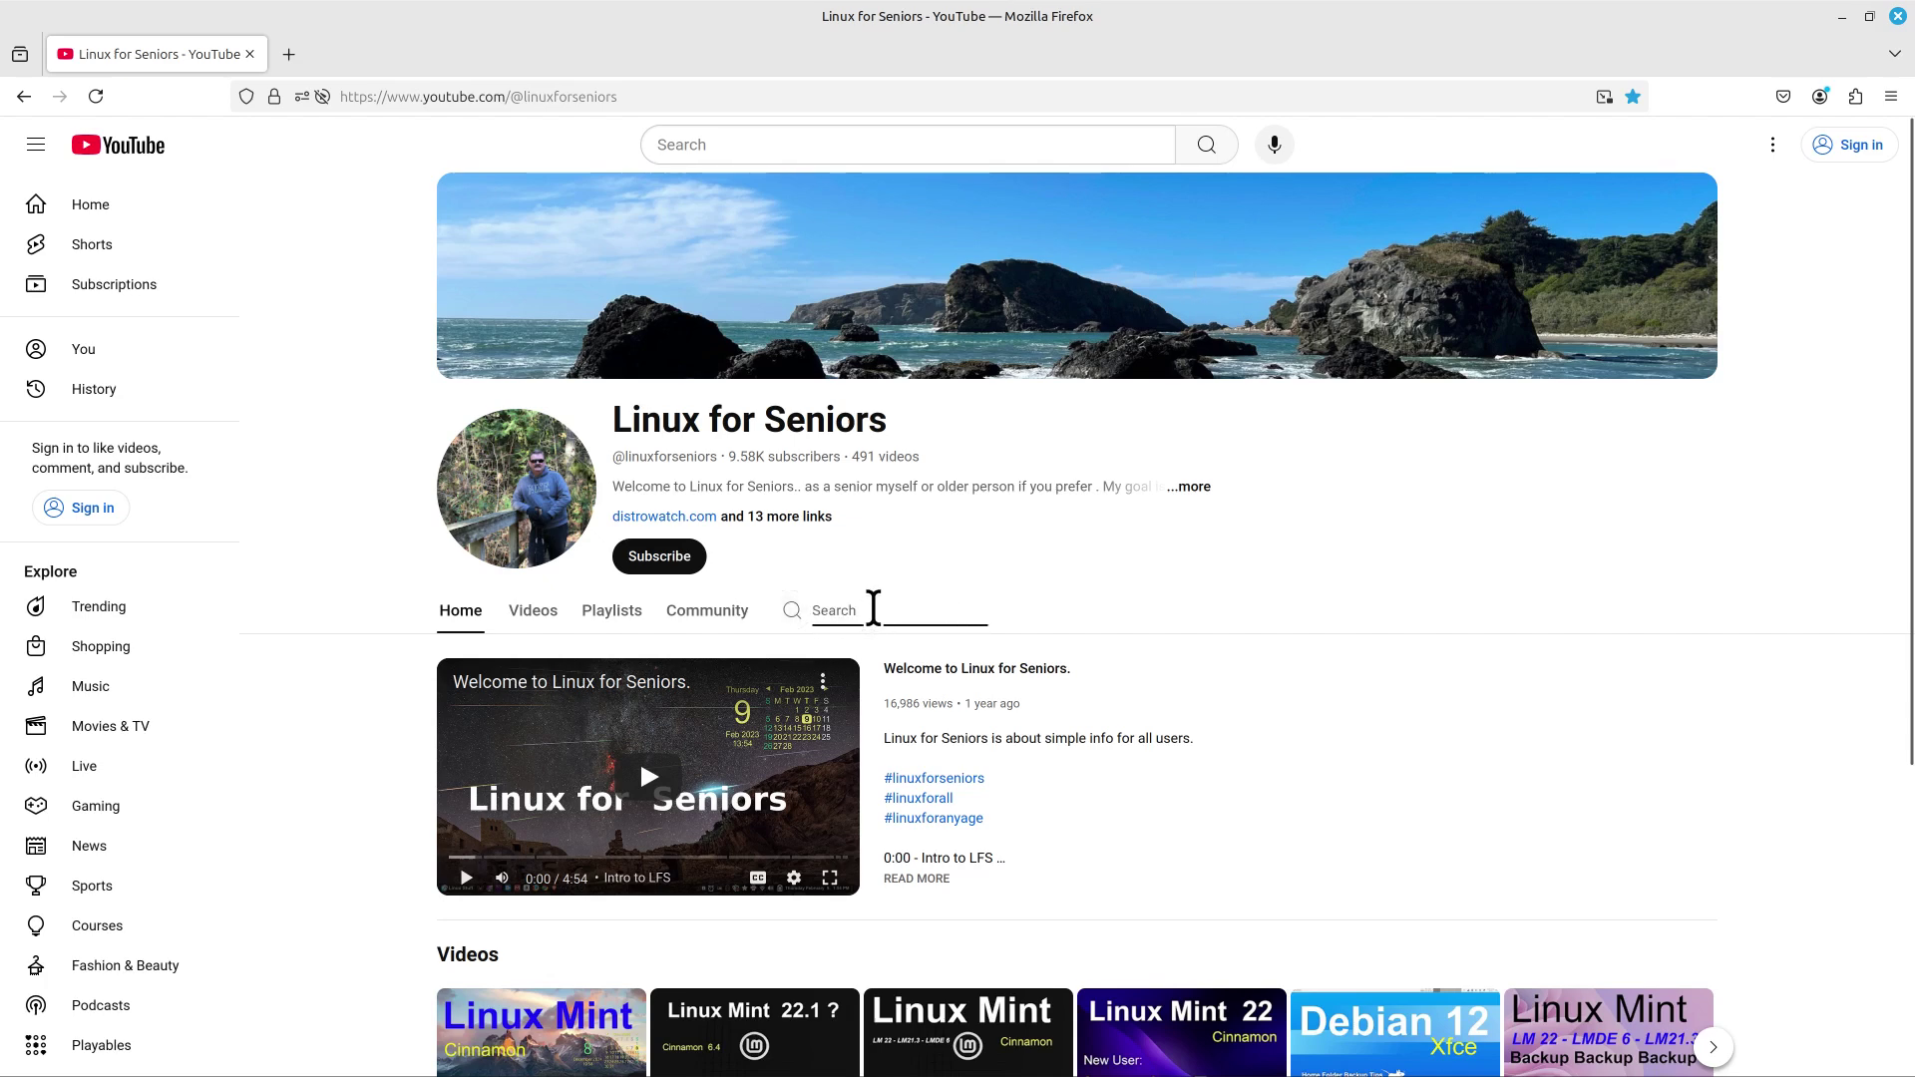
{"action": "type", "text": "mint"}
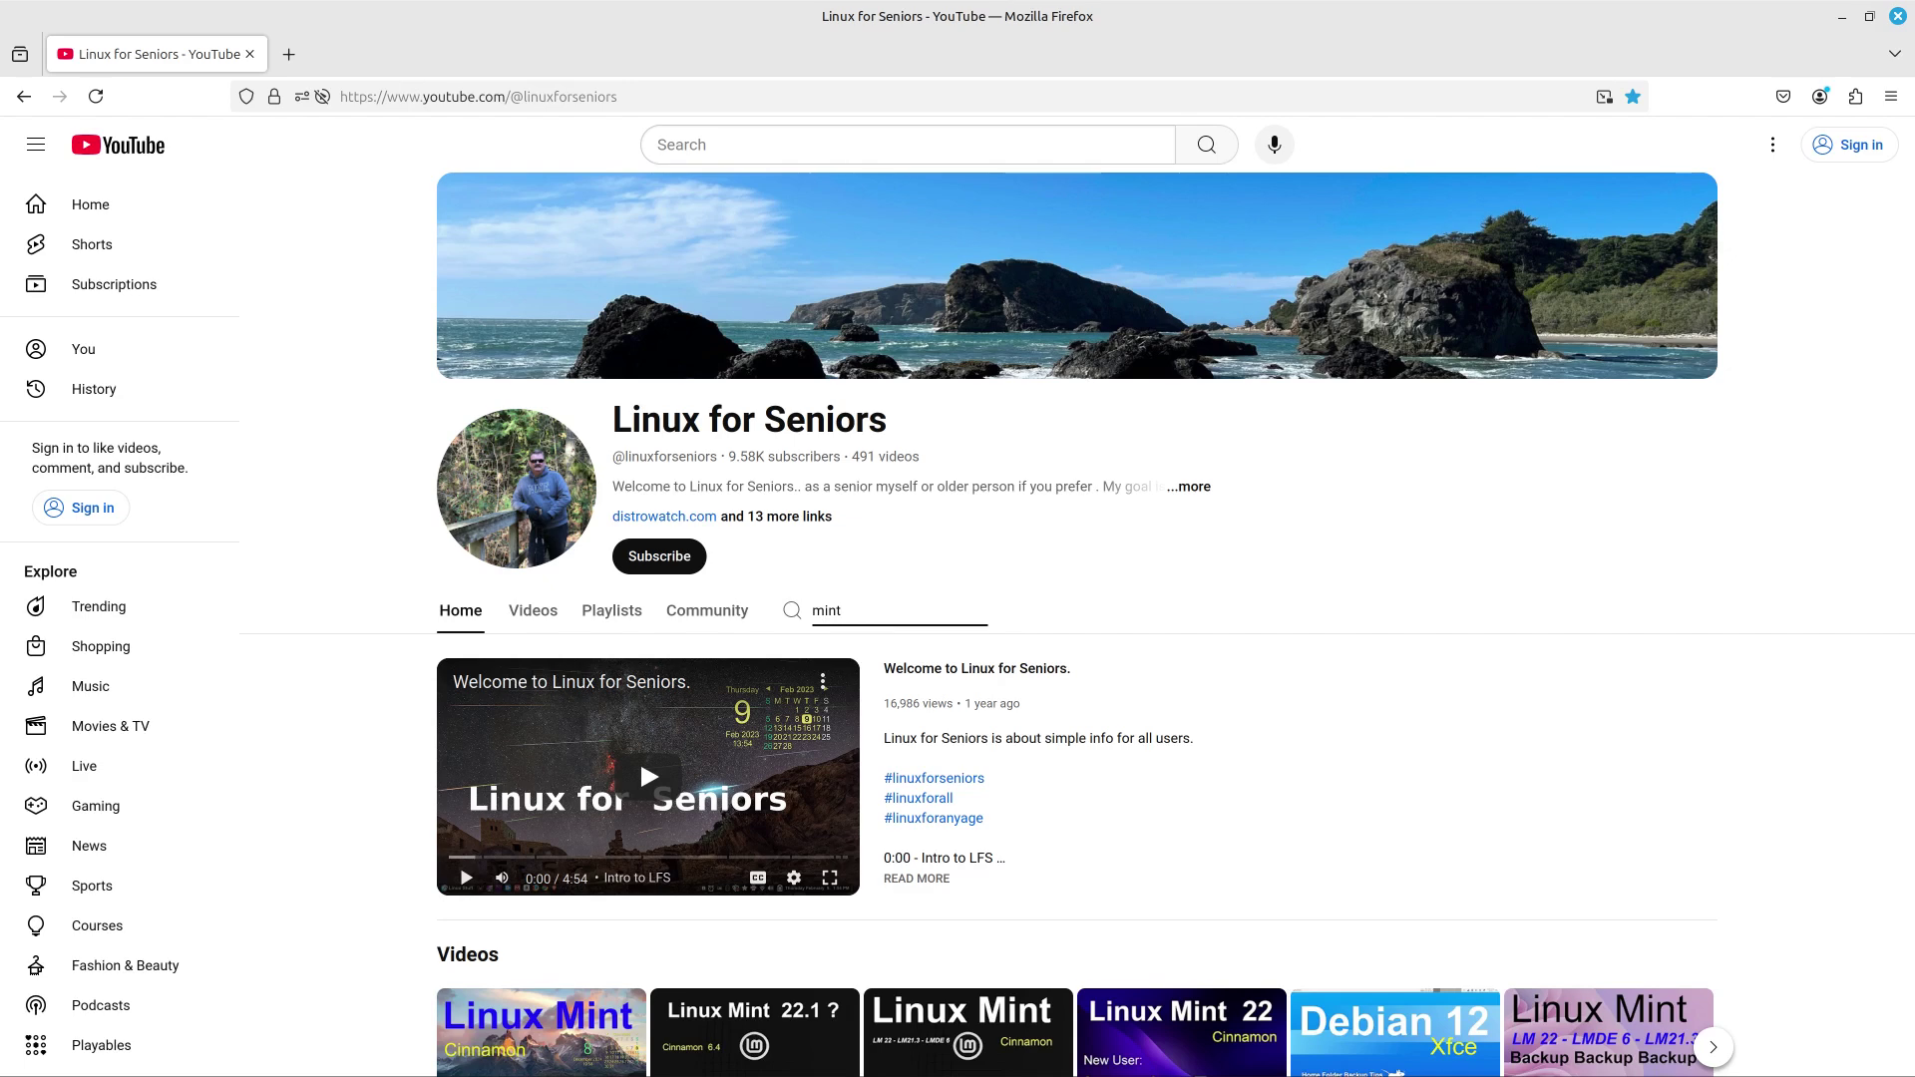
{"action": "key", "text": "Return"}
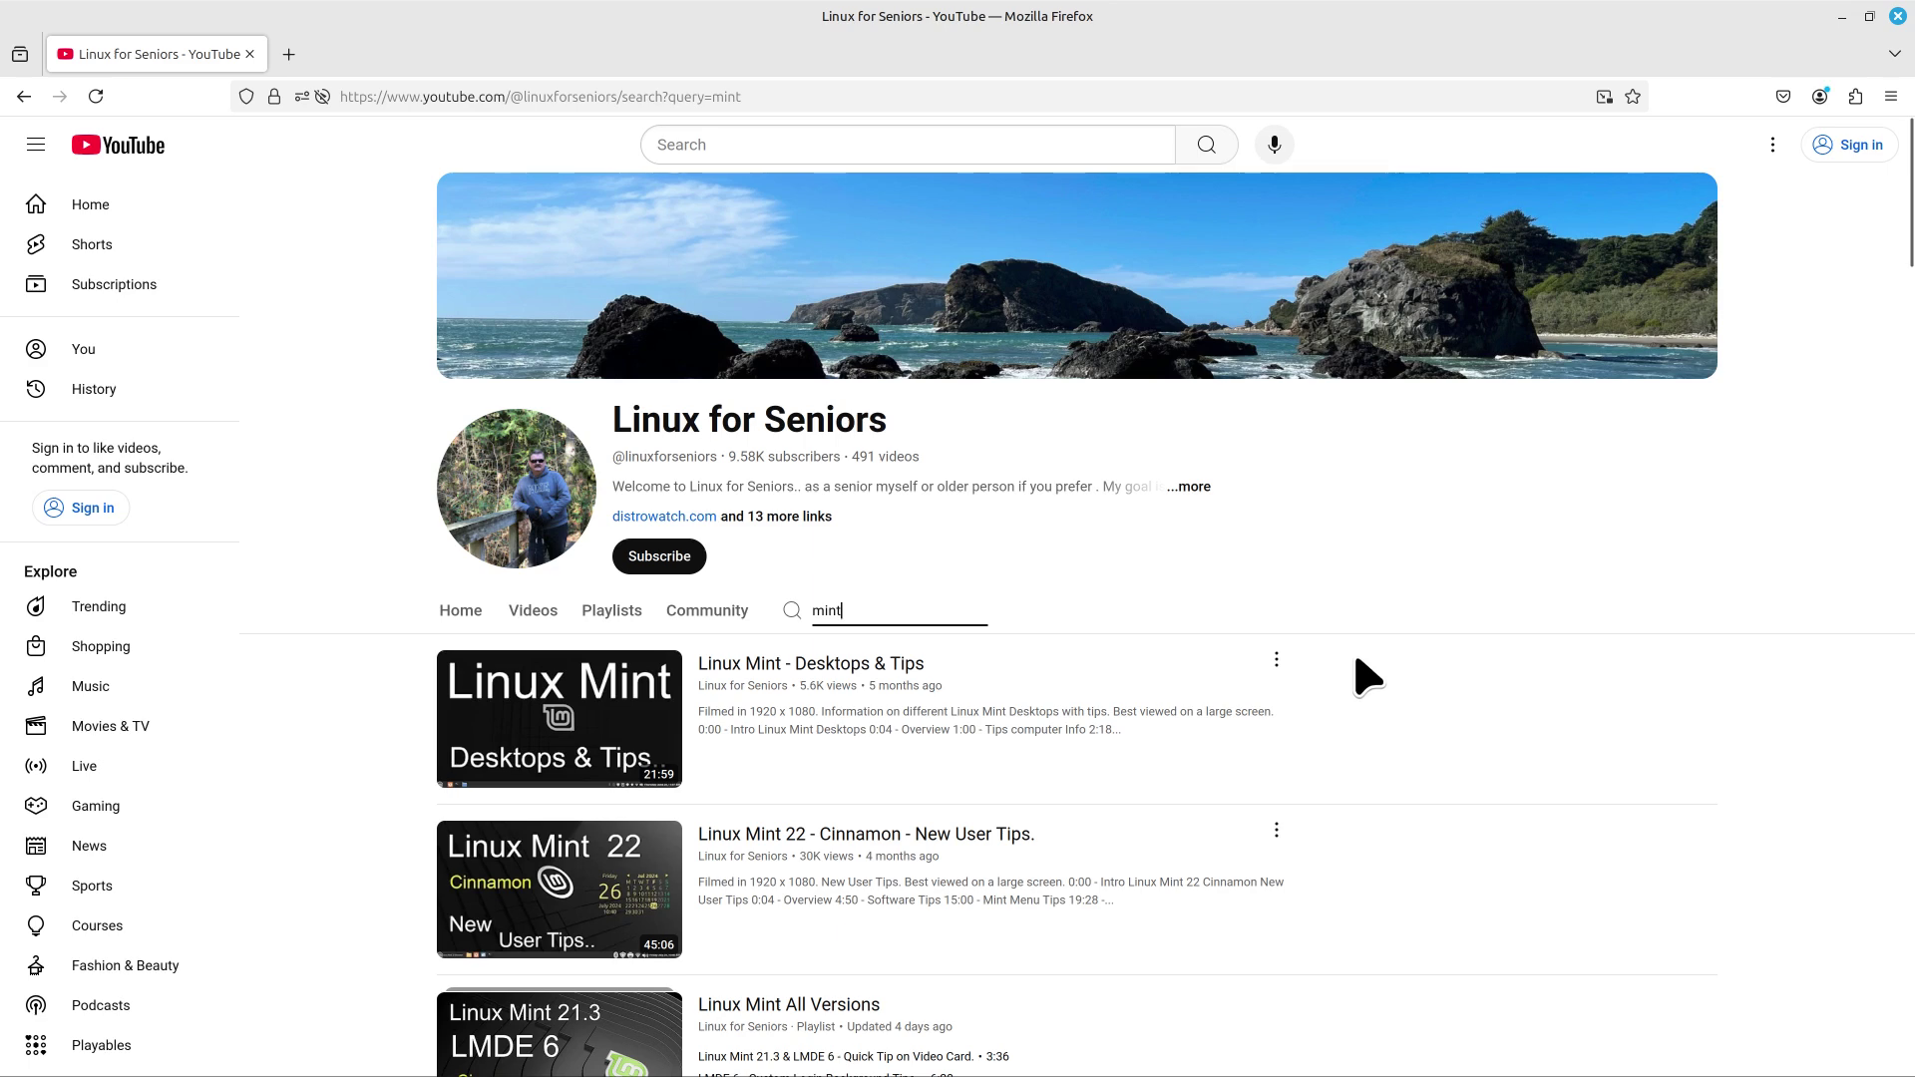
{"action": "scroll", "coordinate": [1366, 678], "scroll_direction": "down", "scroll_amount": 5}
{"action": "scroll", "coordinate": [1222, 570], "scroll_direction": "up", "scroll_amount": 5}
{"action": "left_click", "coordinate": [620, 609]}
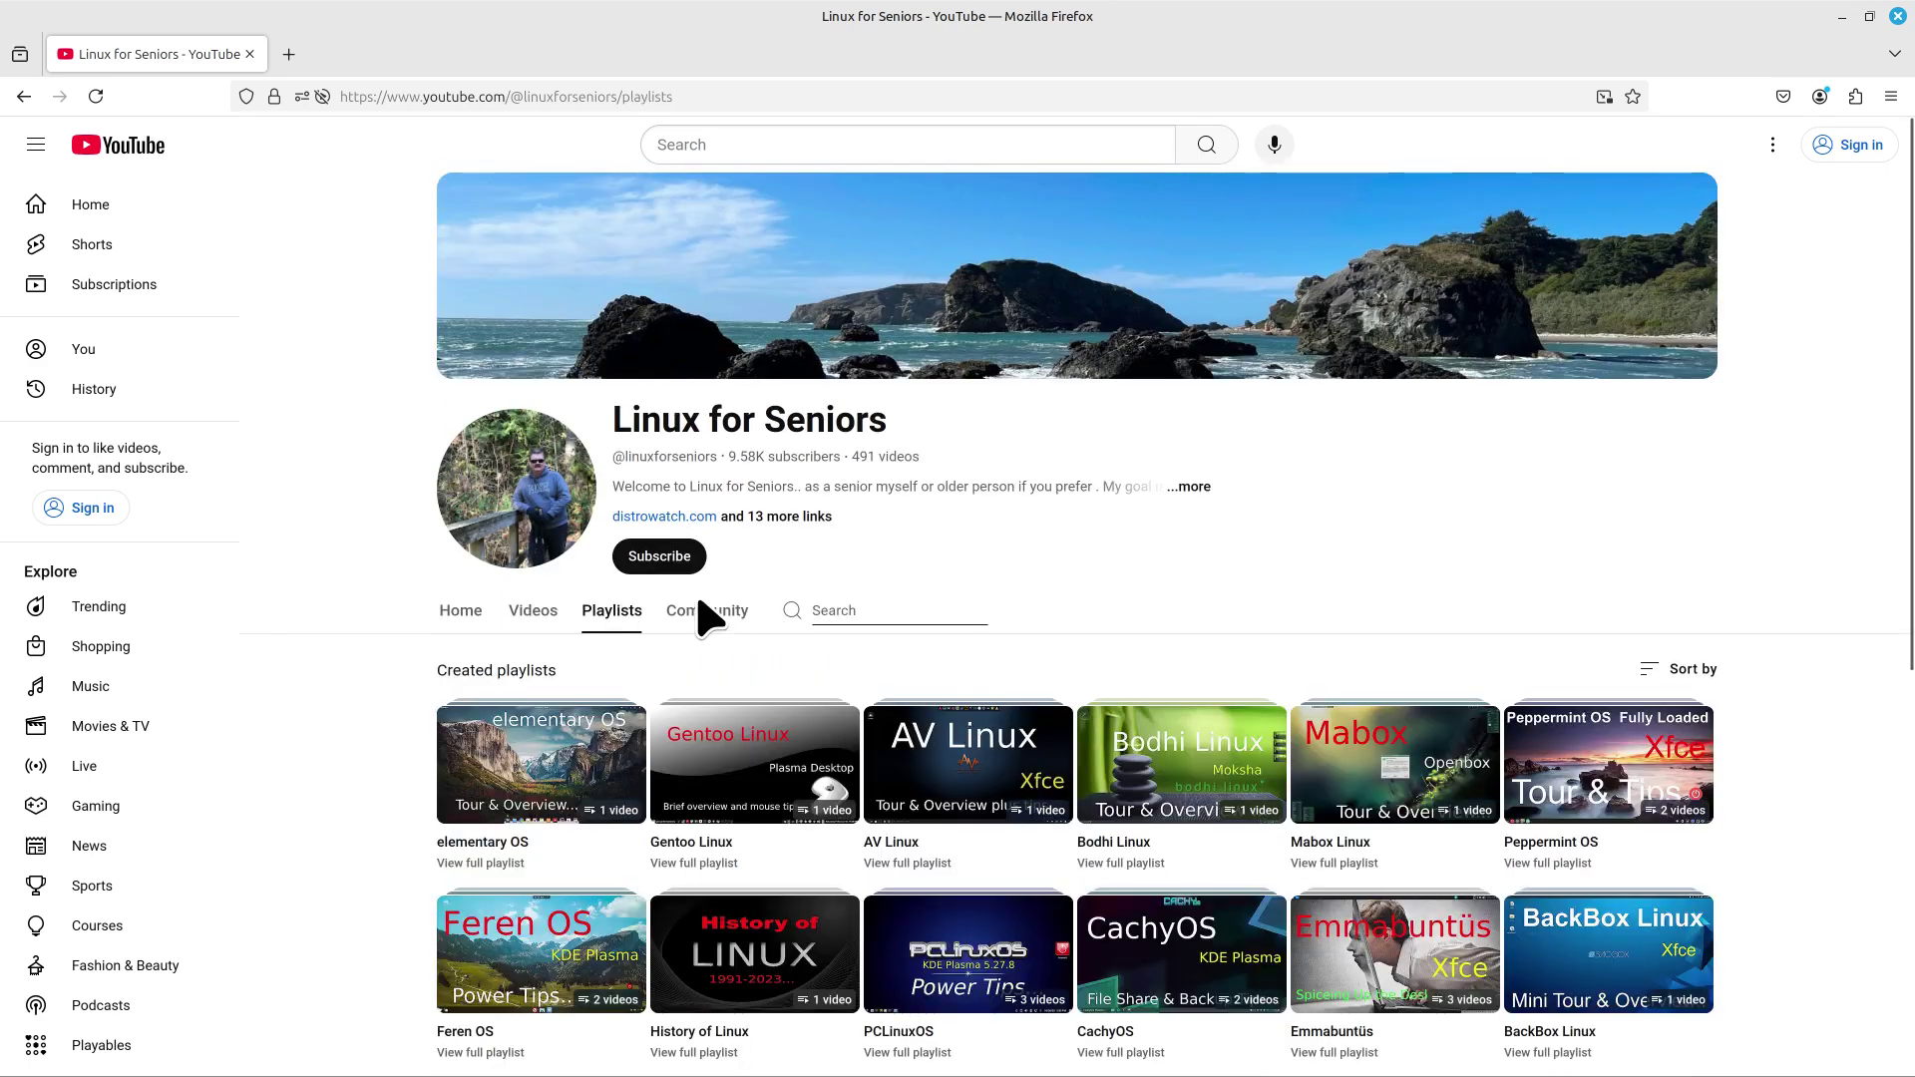
{"action": "scroll", "coordinate": [1372, 650], "scroll_direction": "down", "scroll_amount": 5}
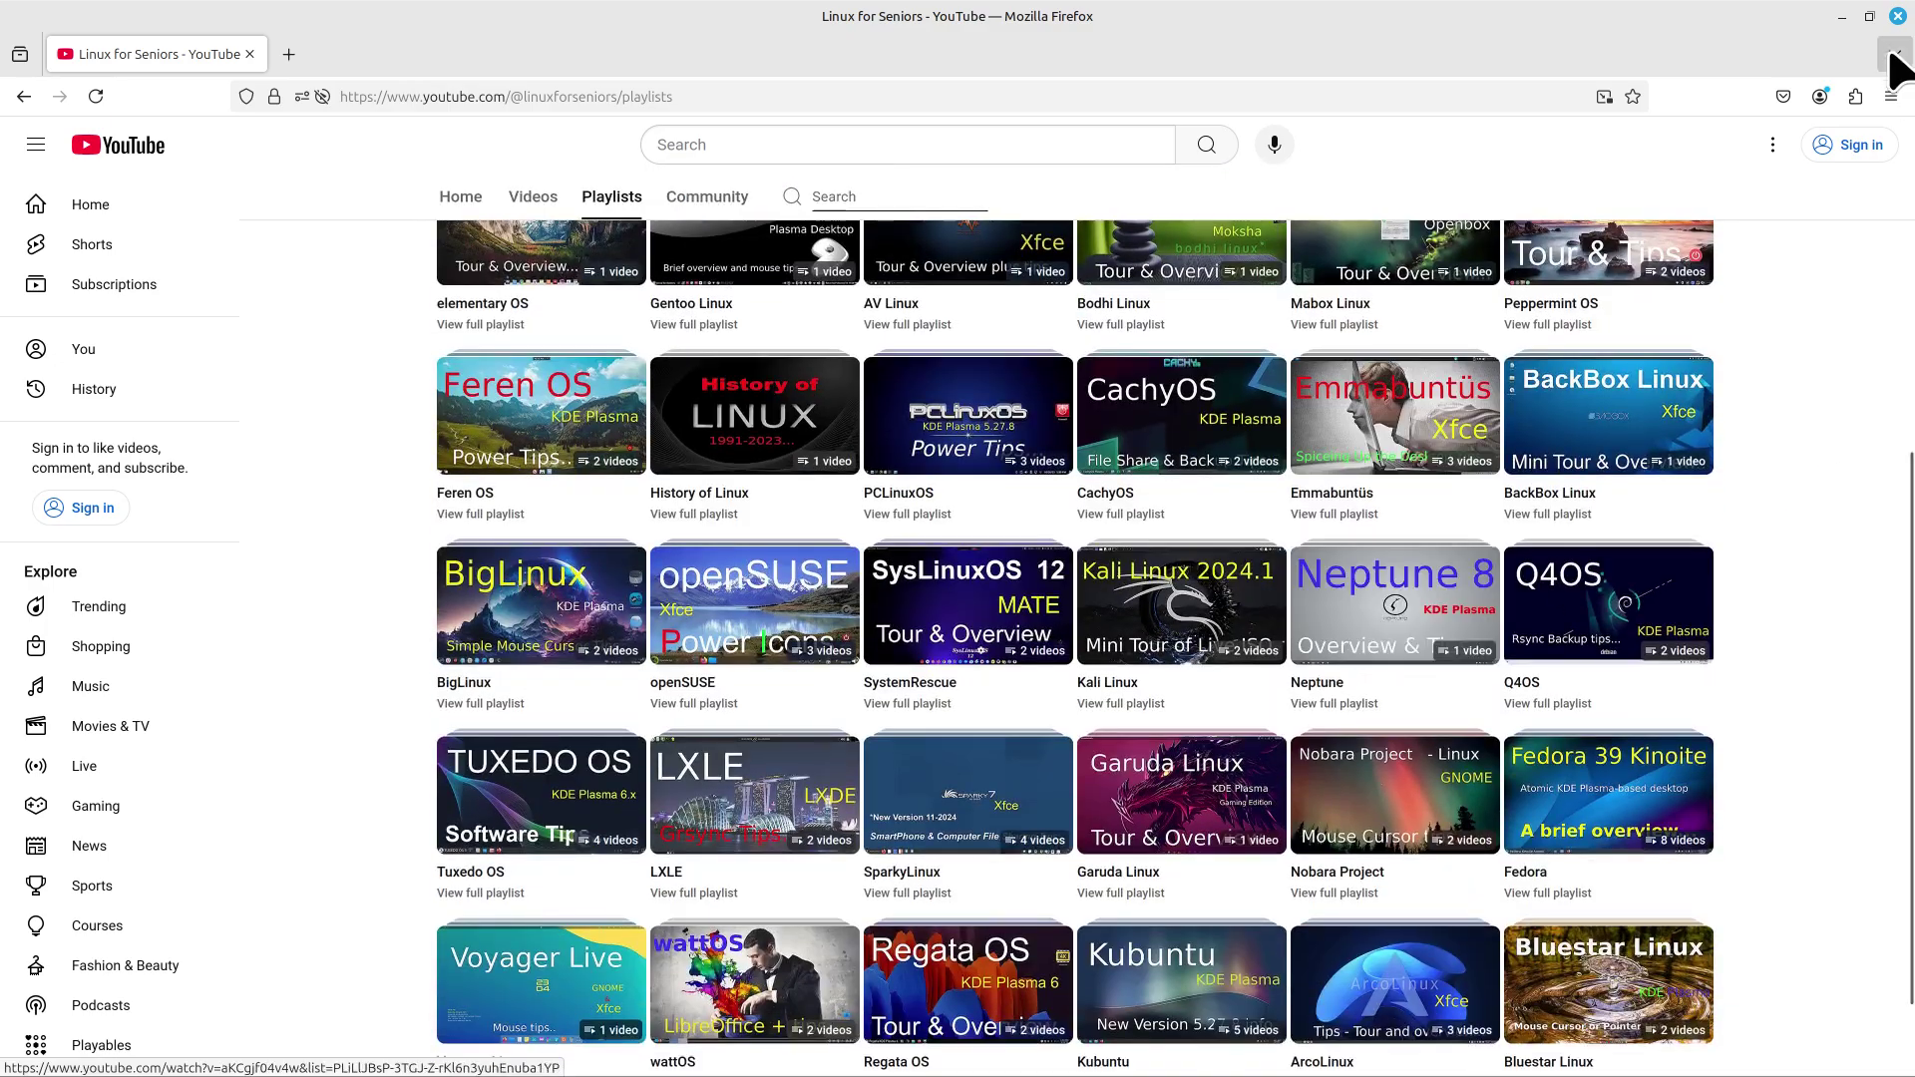
- Close Firefox, try relaunching it, and dismiss the Firefox-still-running warning
{"action": "left_click", "coordinate": [1898, 16]}
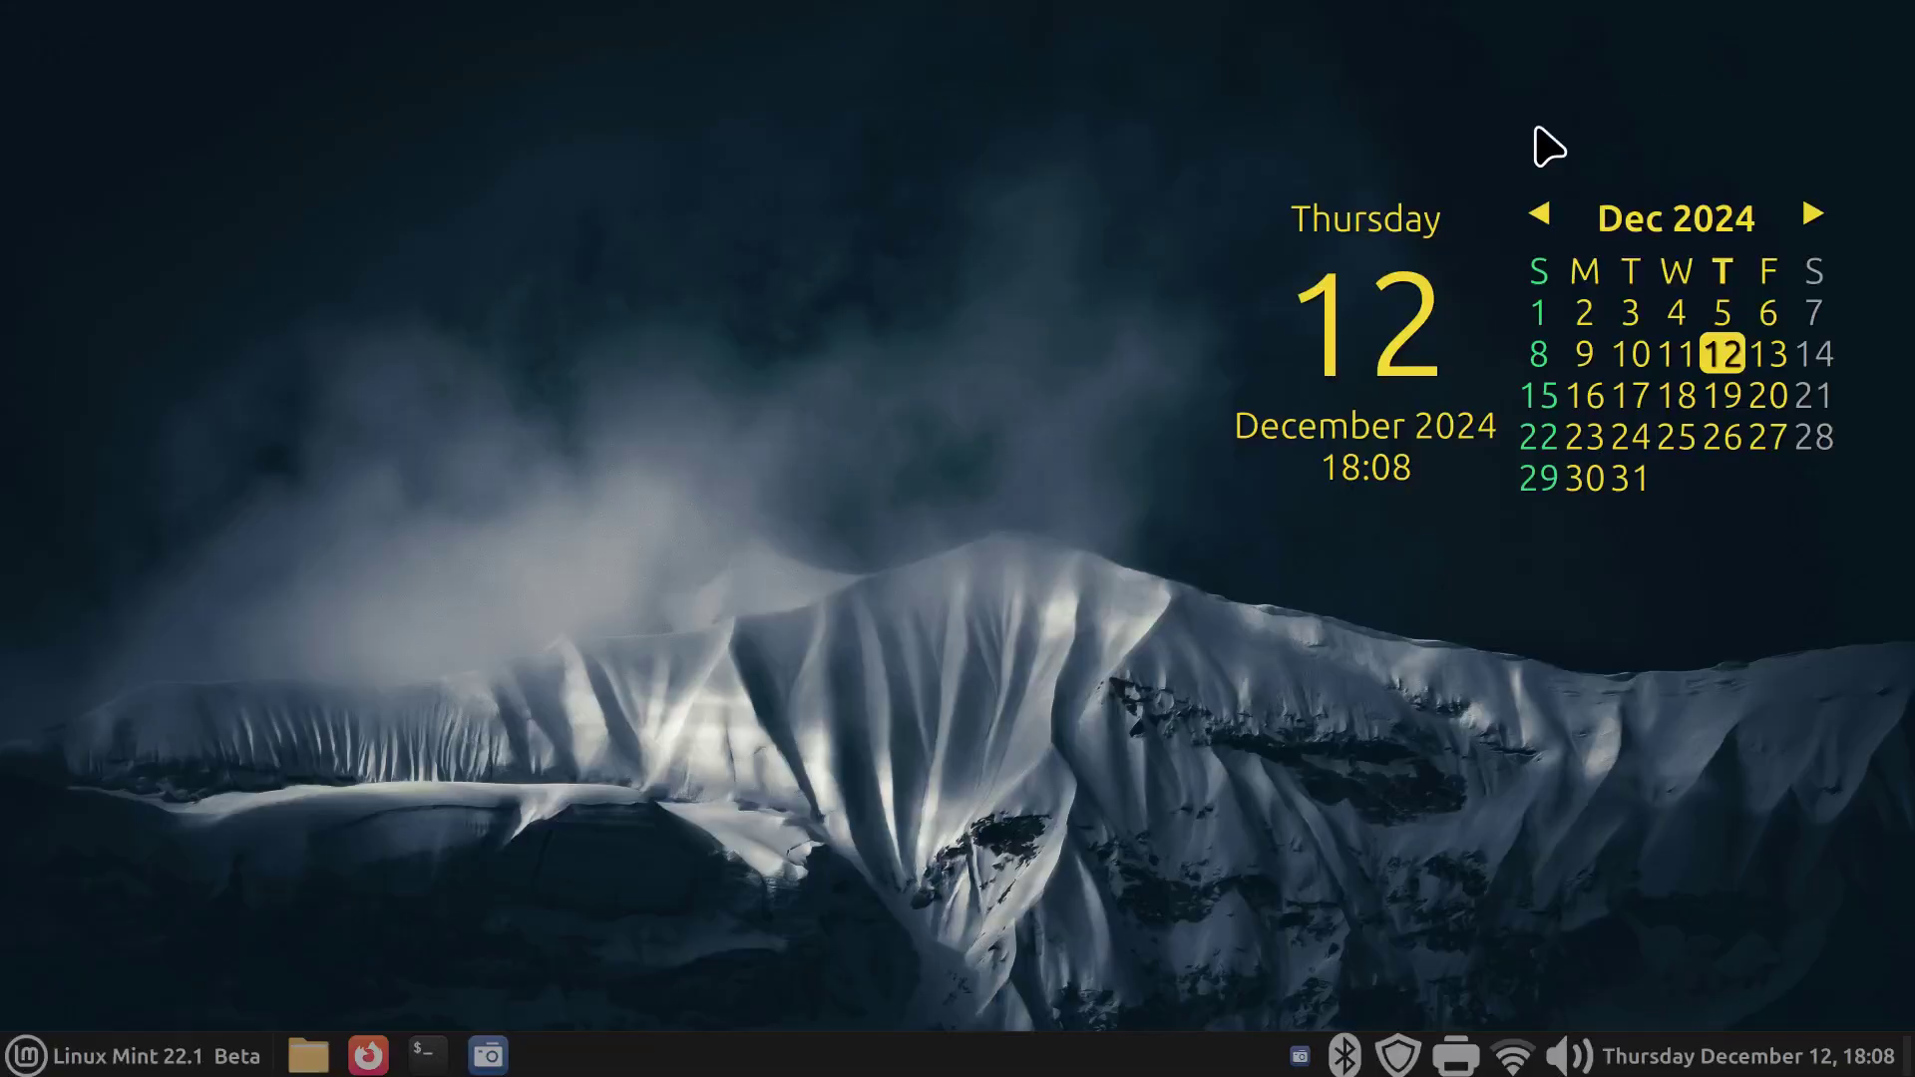
{"action": "left_click", "coordinate": [368, 1053]}
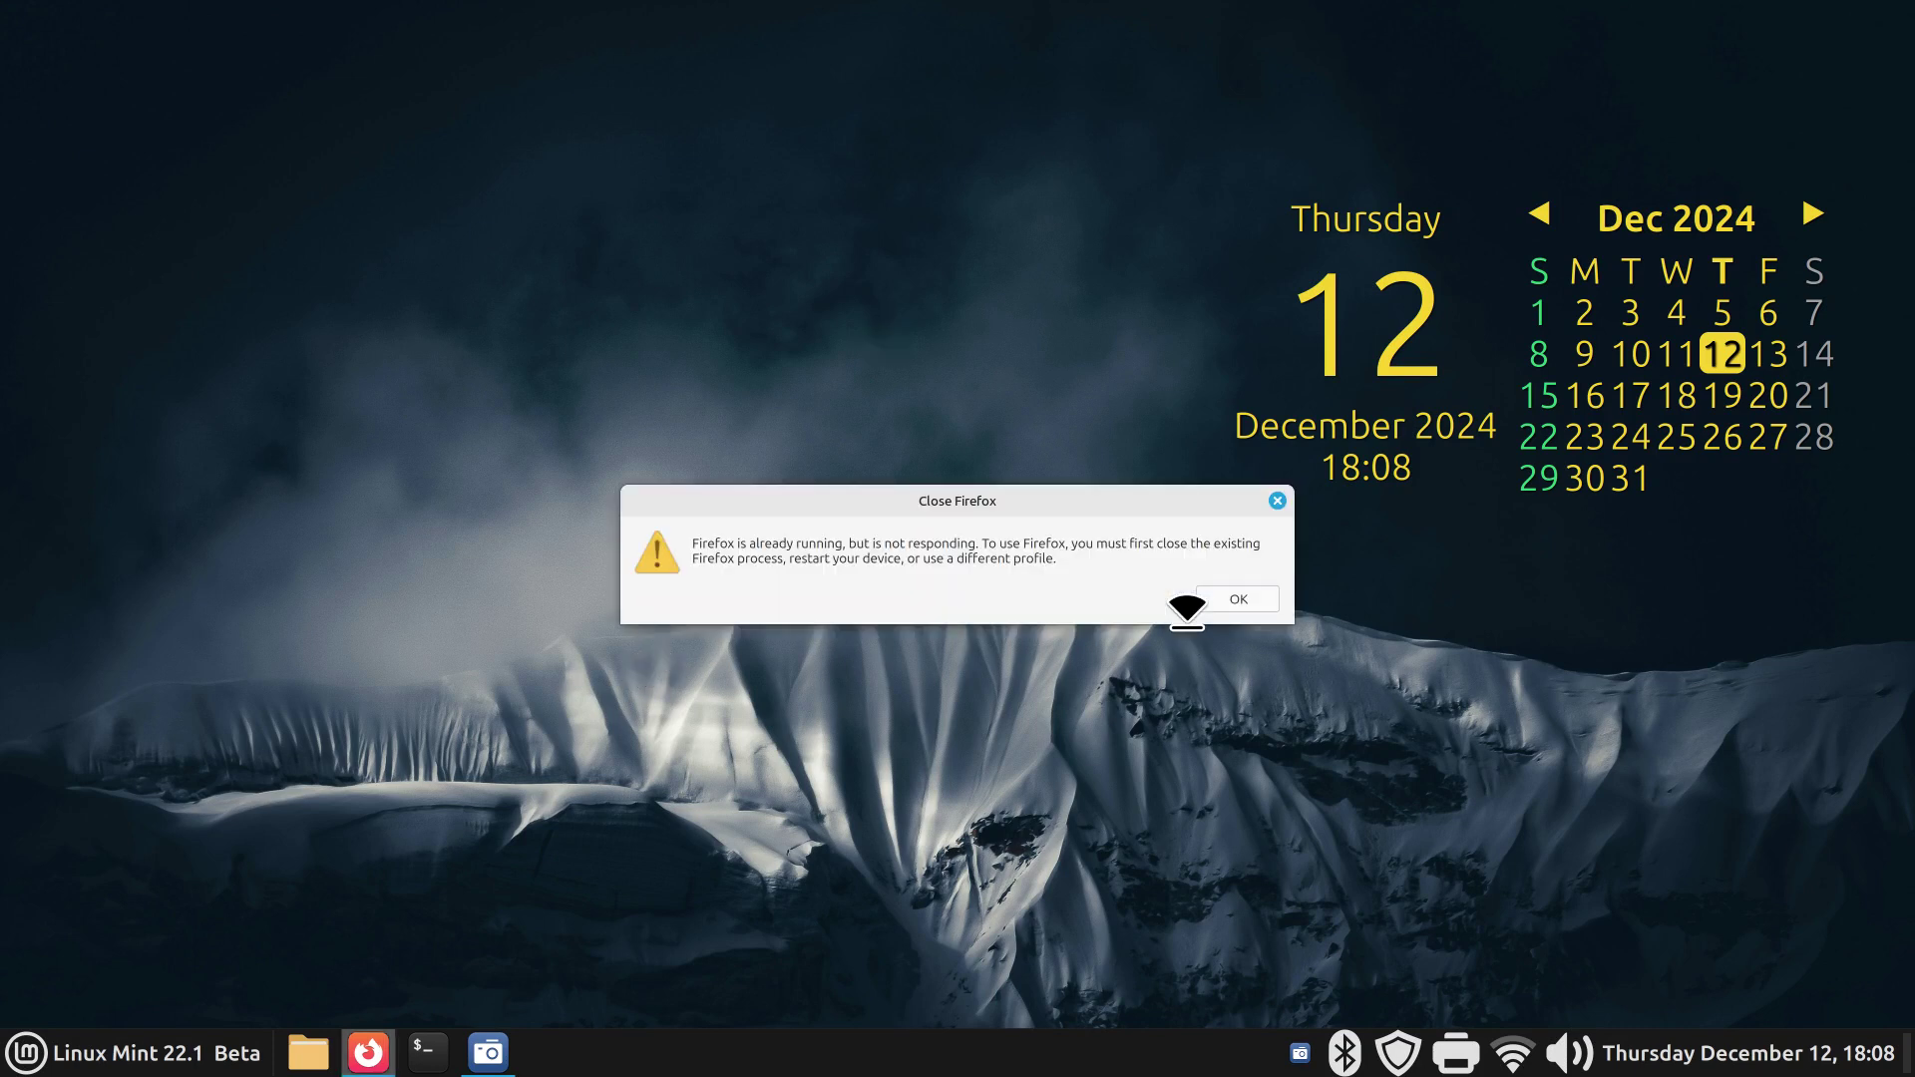
{"action": "left_click", "coordinate": [1233, 602]}
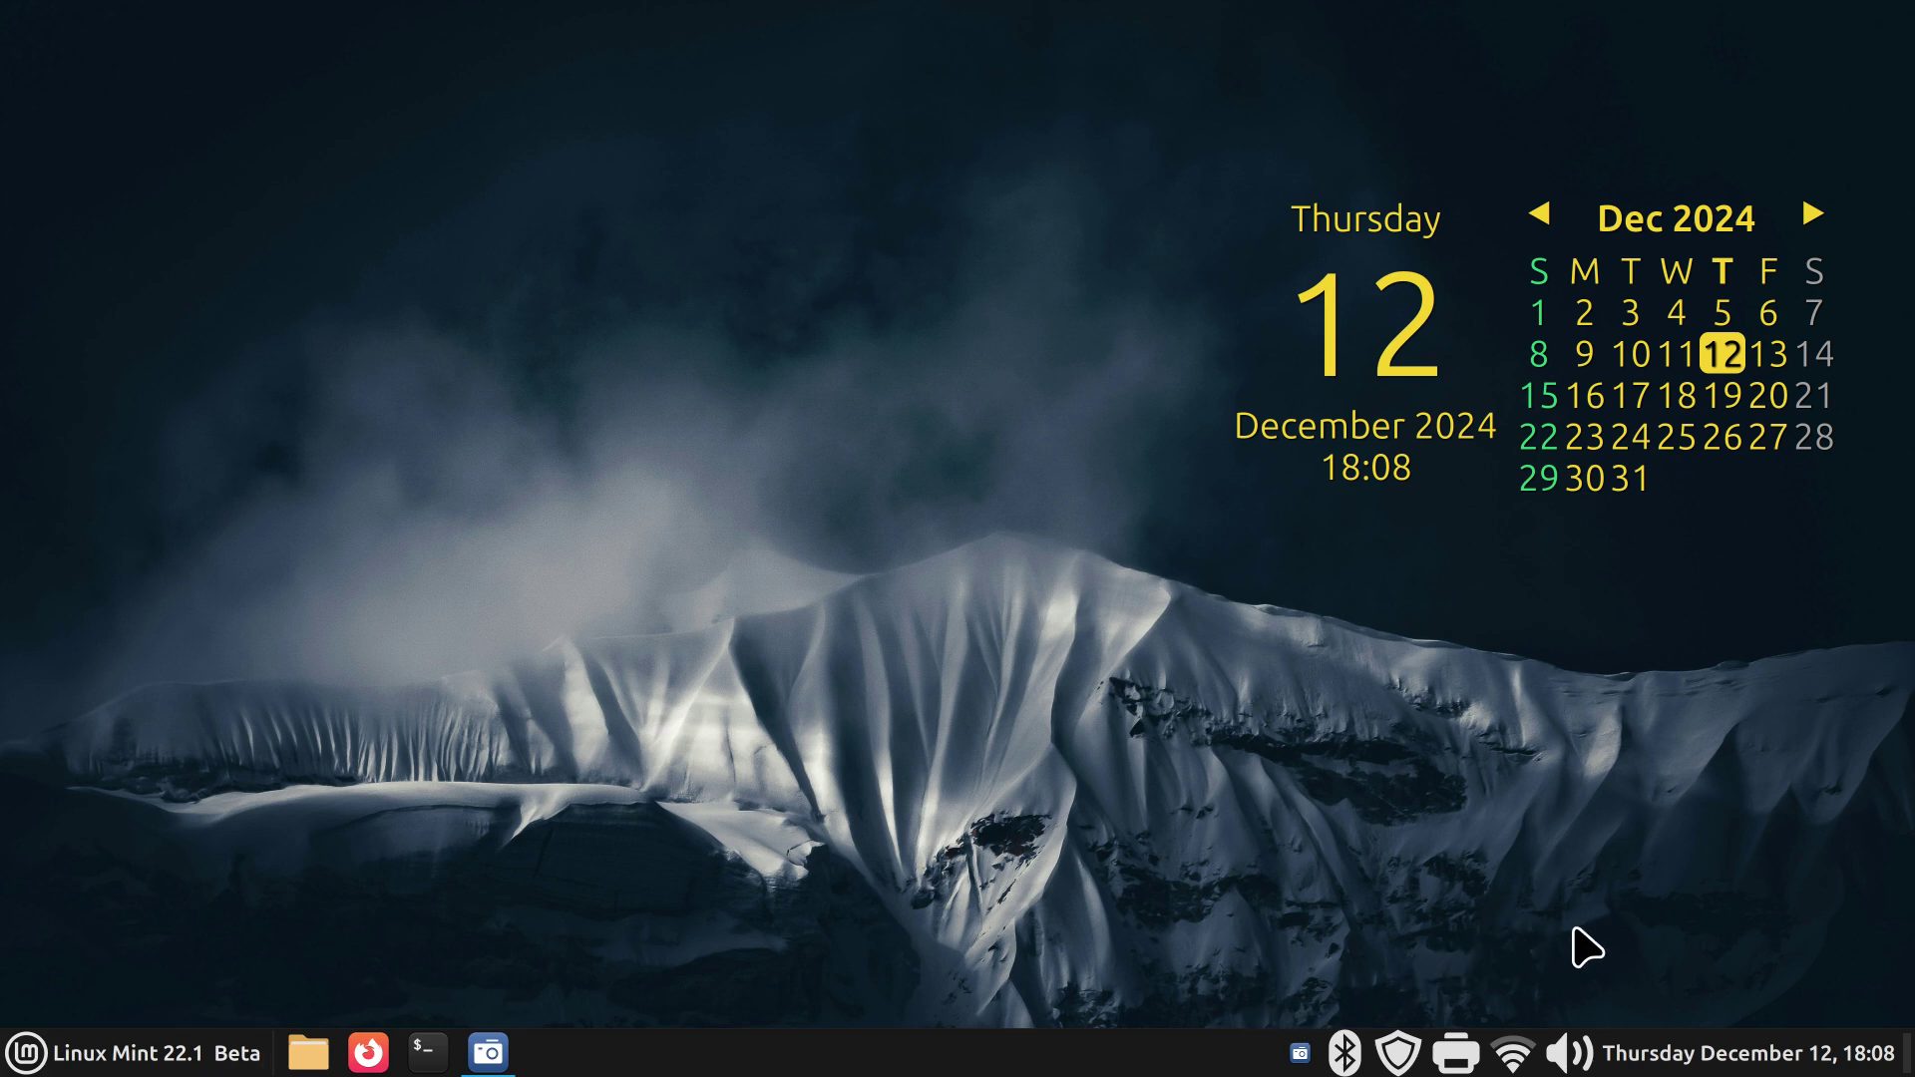
- Open Update Manager, look over its Edit menu options, then close it
{"action": "left_click", "coordinate": [1398, 1053]}
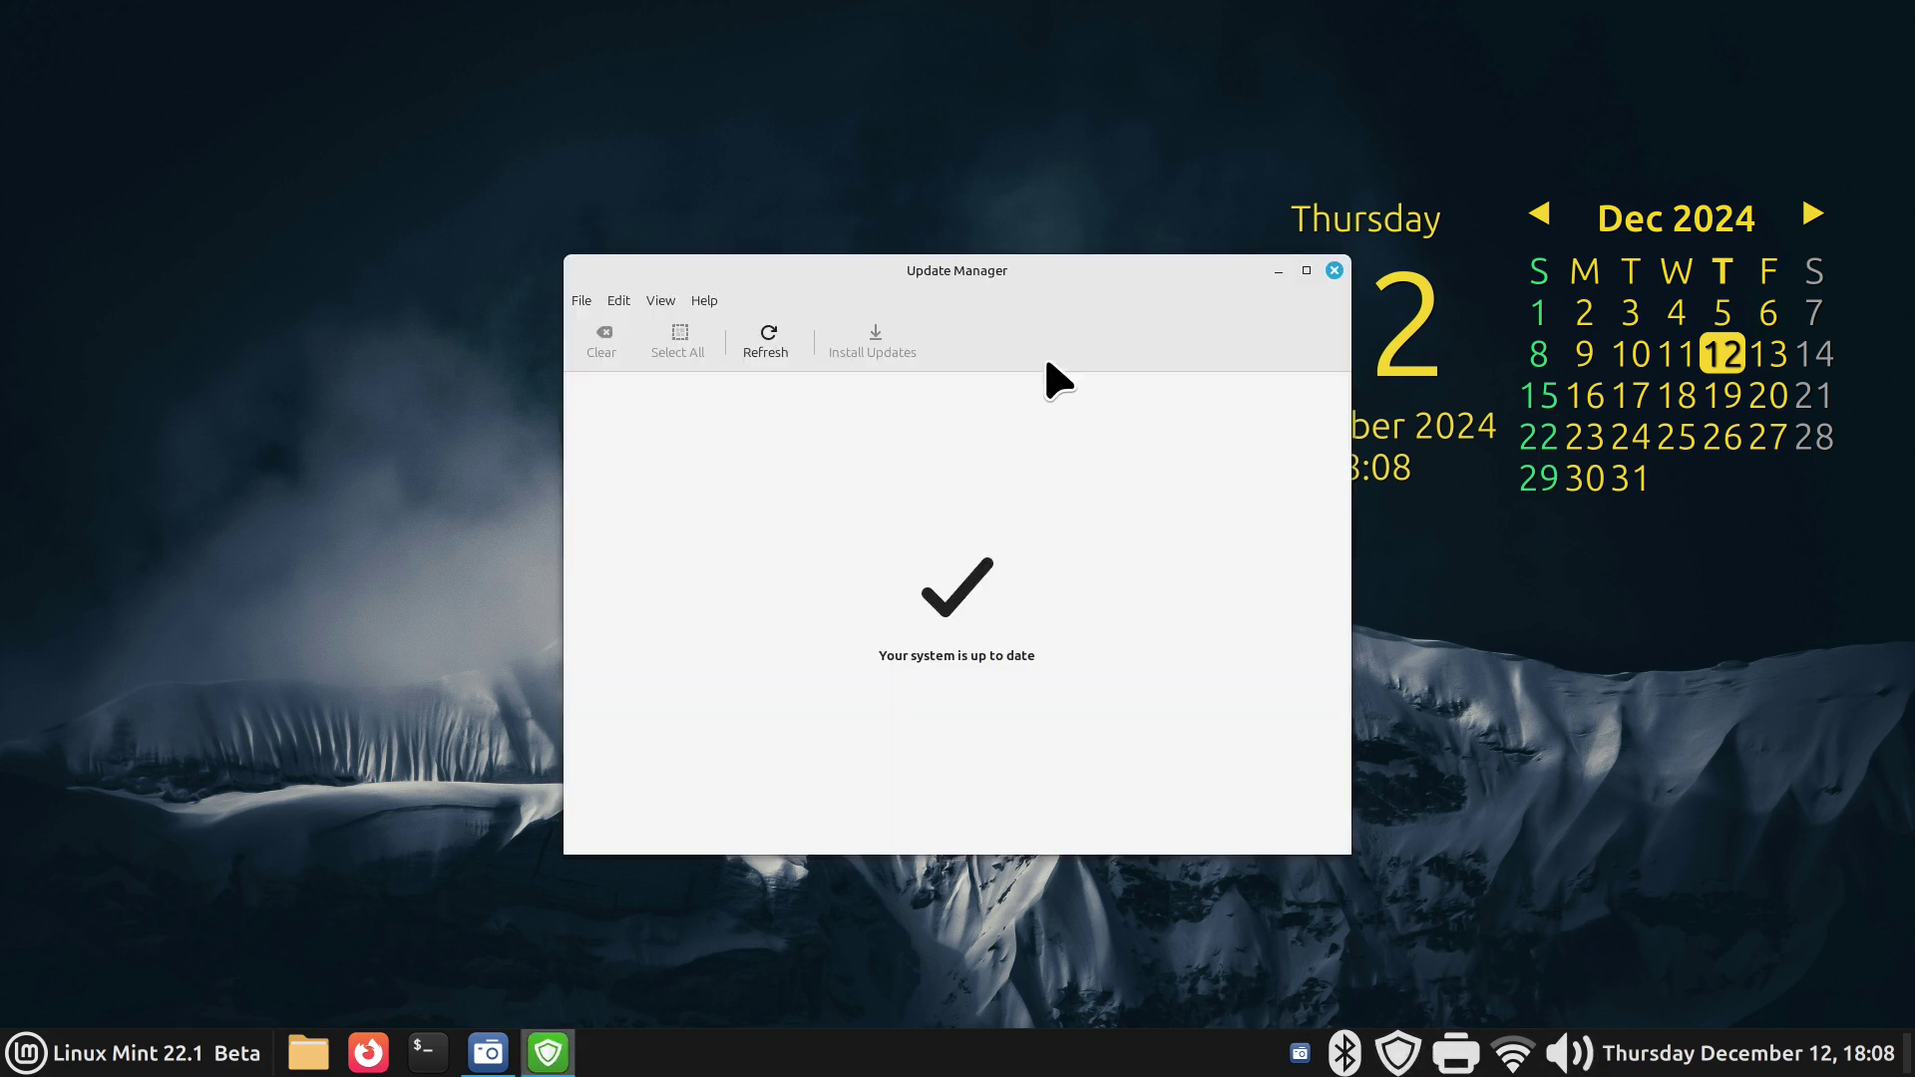
{"action": "left_click", "coordinate": [620, 301]}
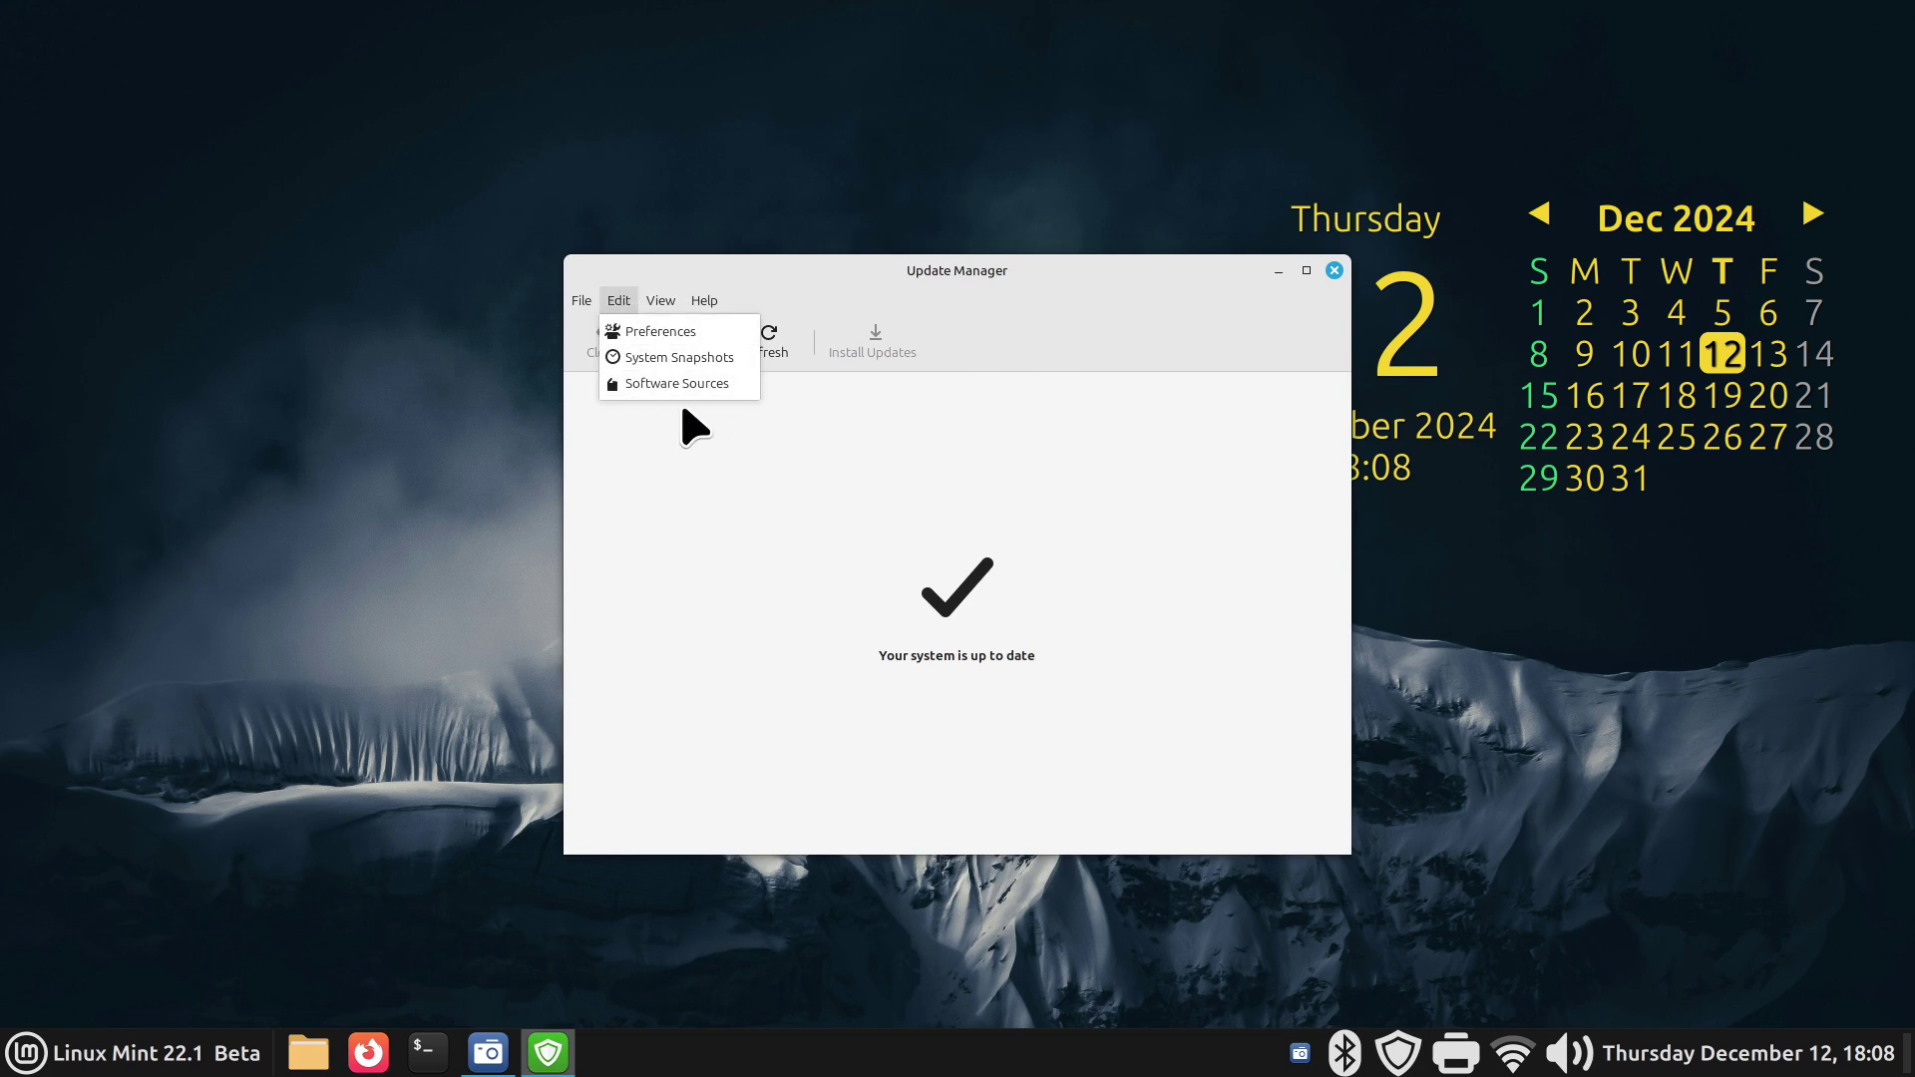
{"action": "left_click", "coordinate": [1333, 271]}
{"action": "left_click", "coordinate": [1334, 270]}
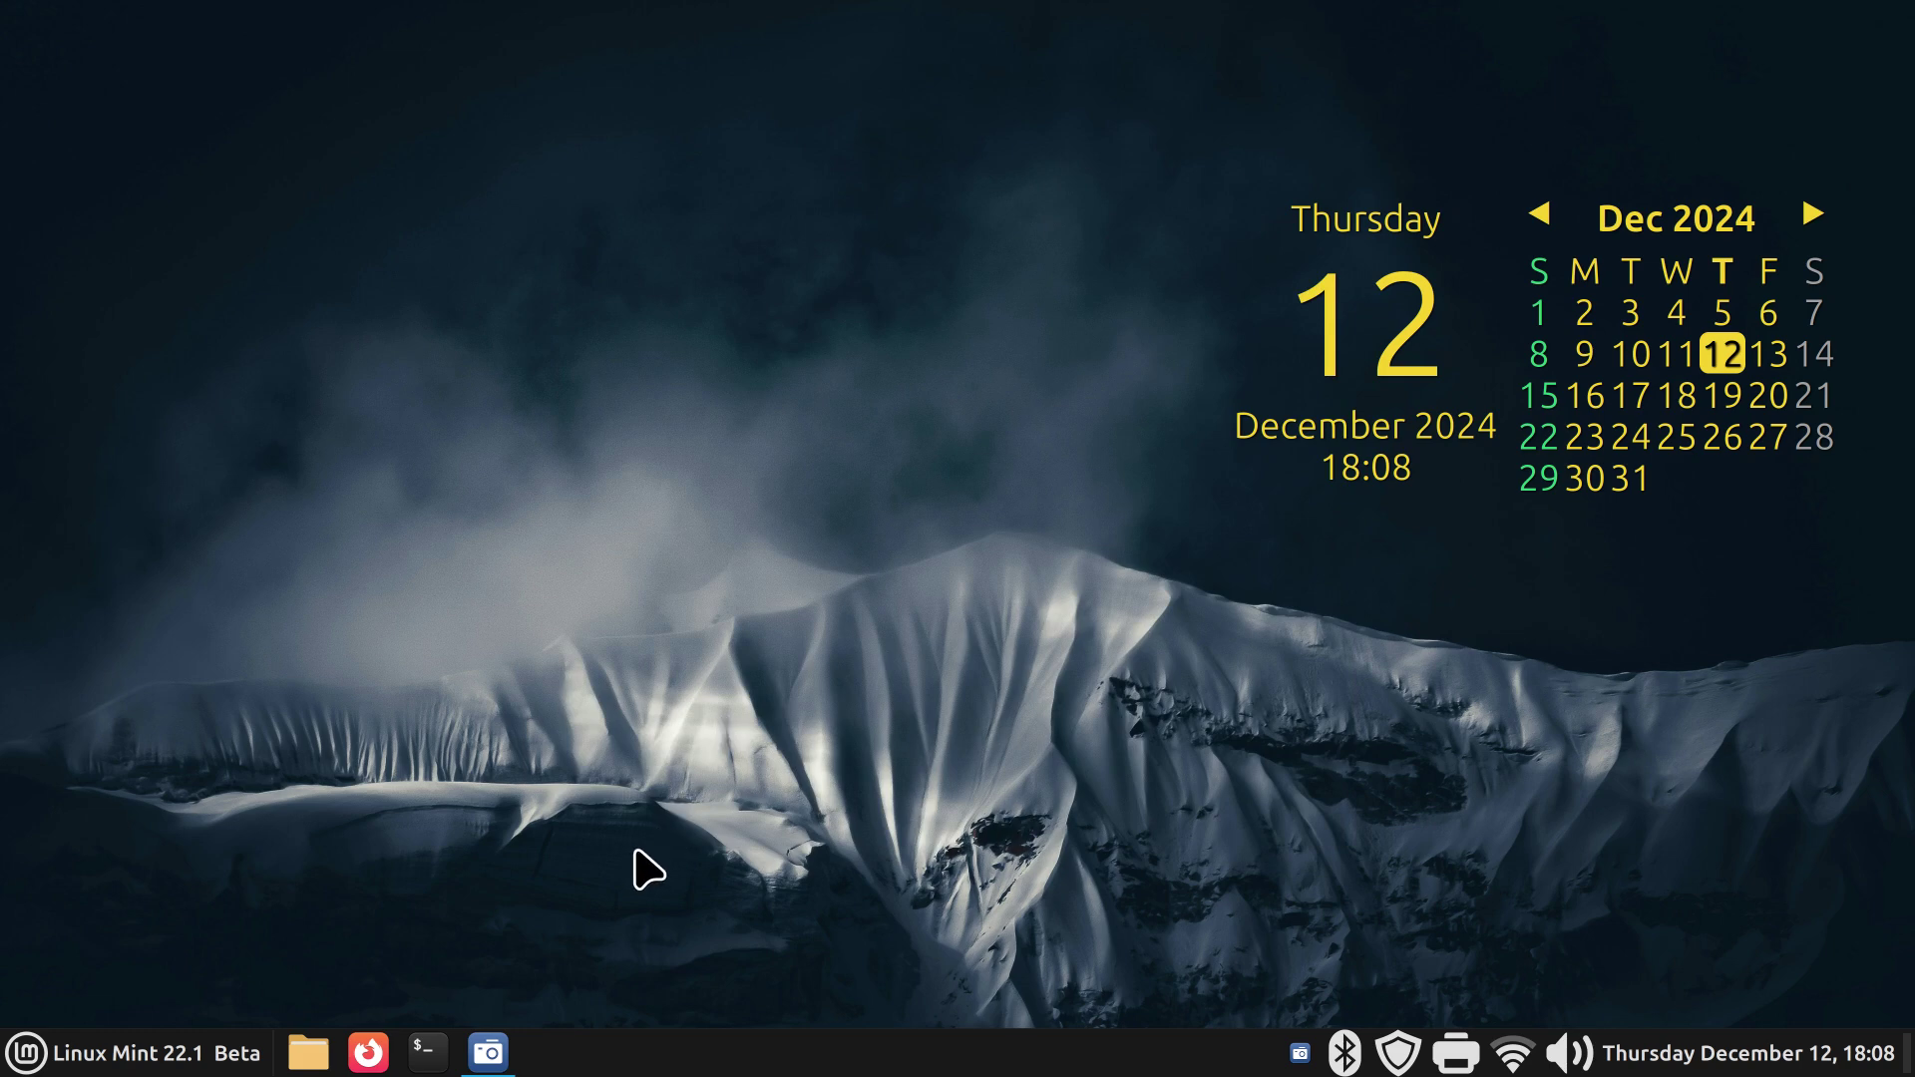
- Launch Firefox, open the DistroWatch bookmark, and scroll to the Linux Mint 22.1 Beta news
{"action": "left_click", "coordinate": [375, 1049]}
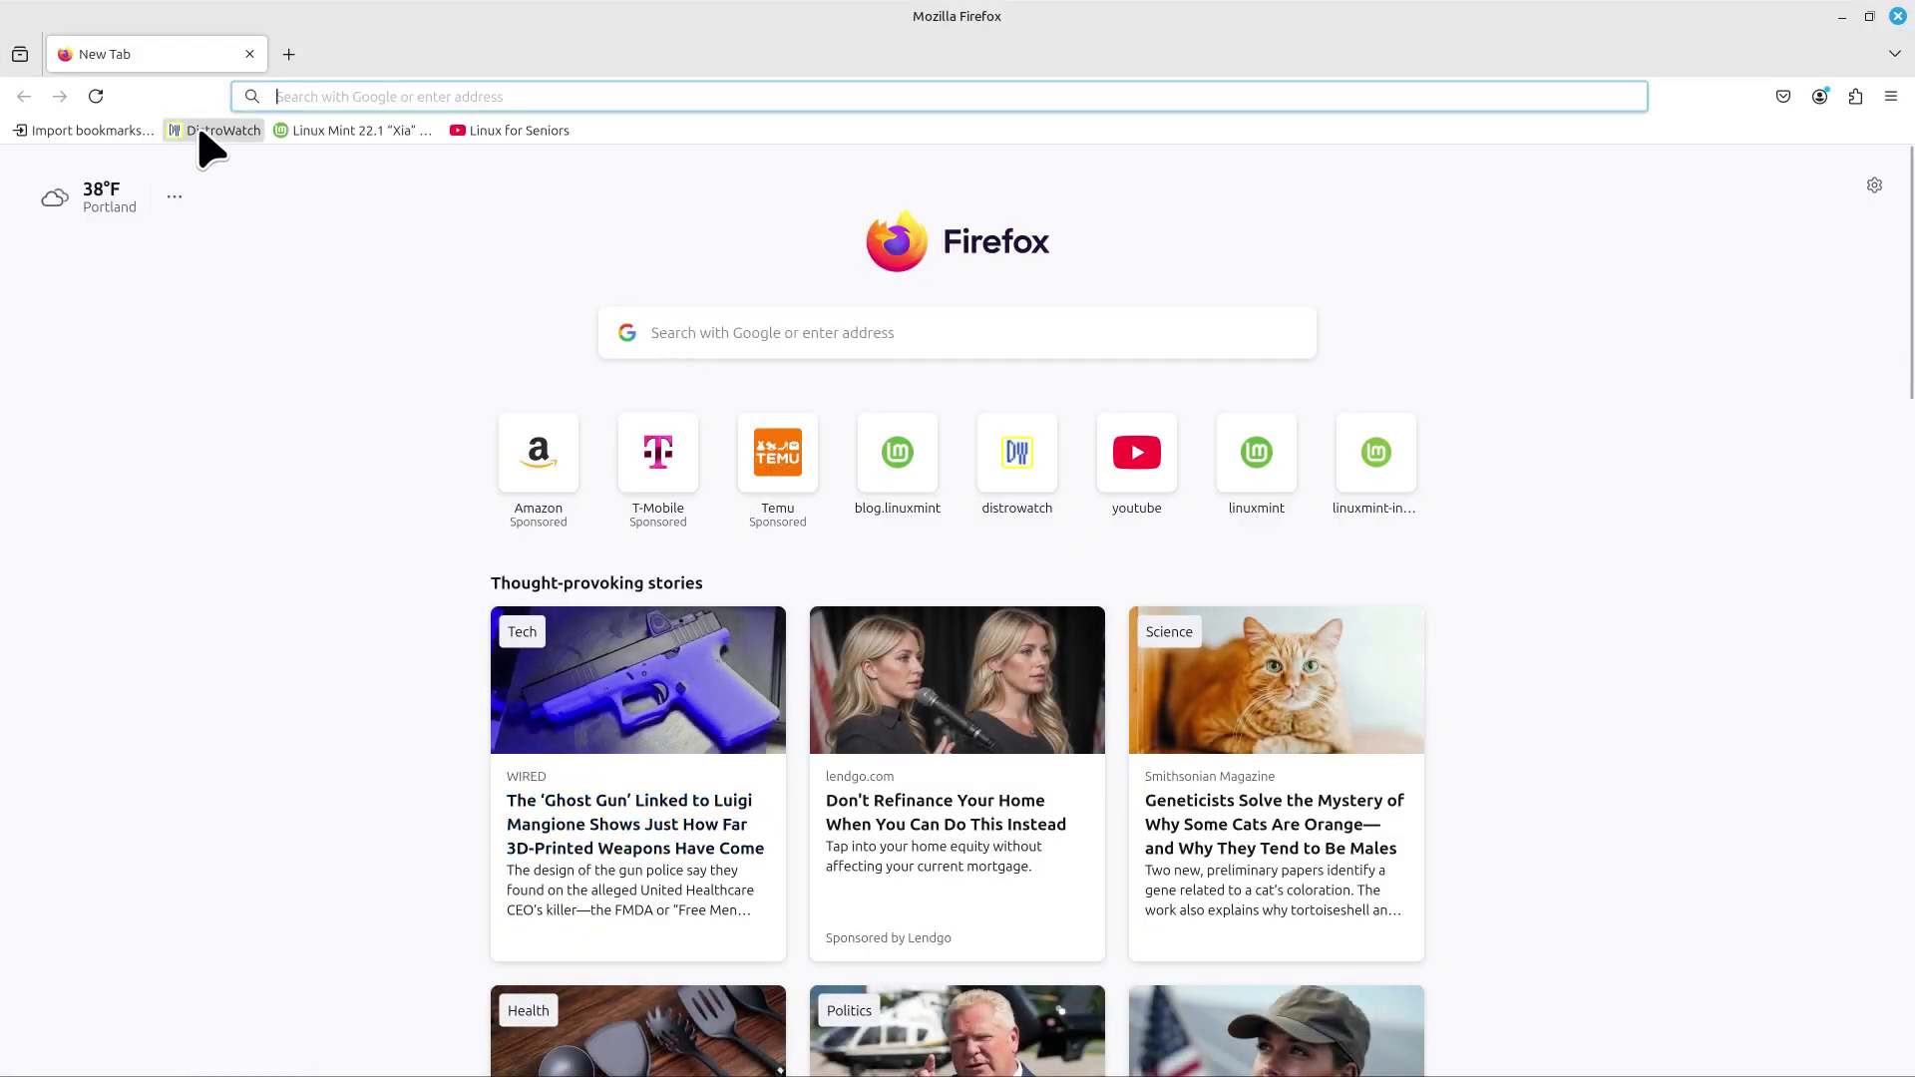
{"action": "left_click", "coordinate": [205, 131]}
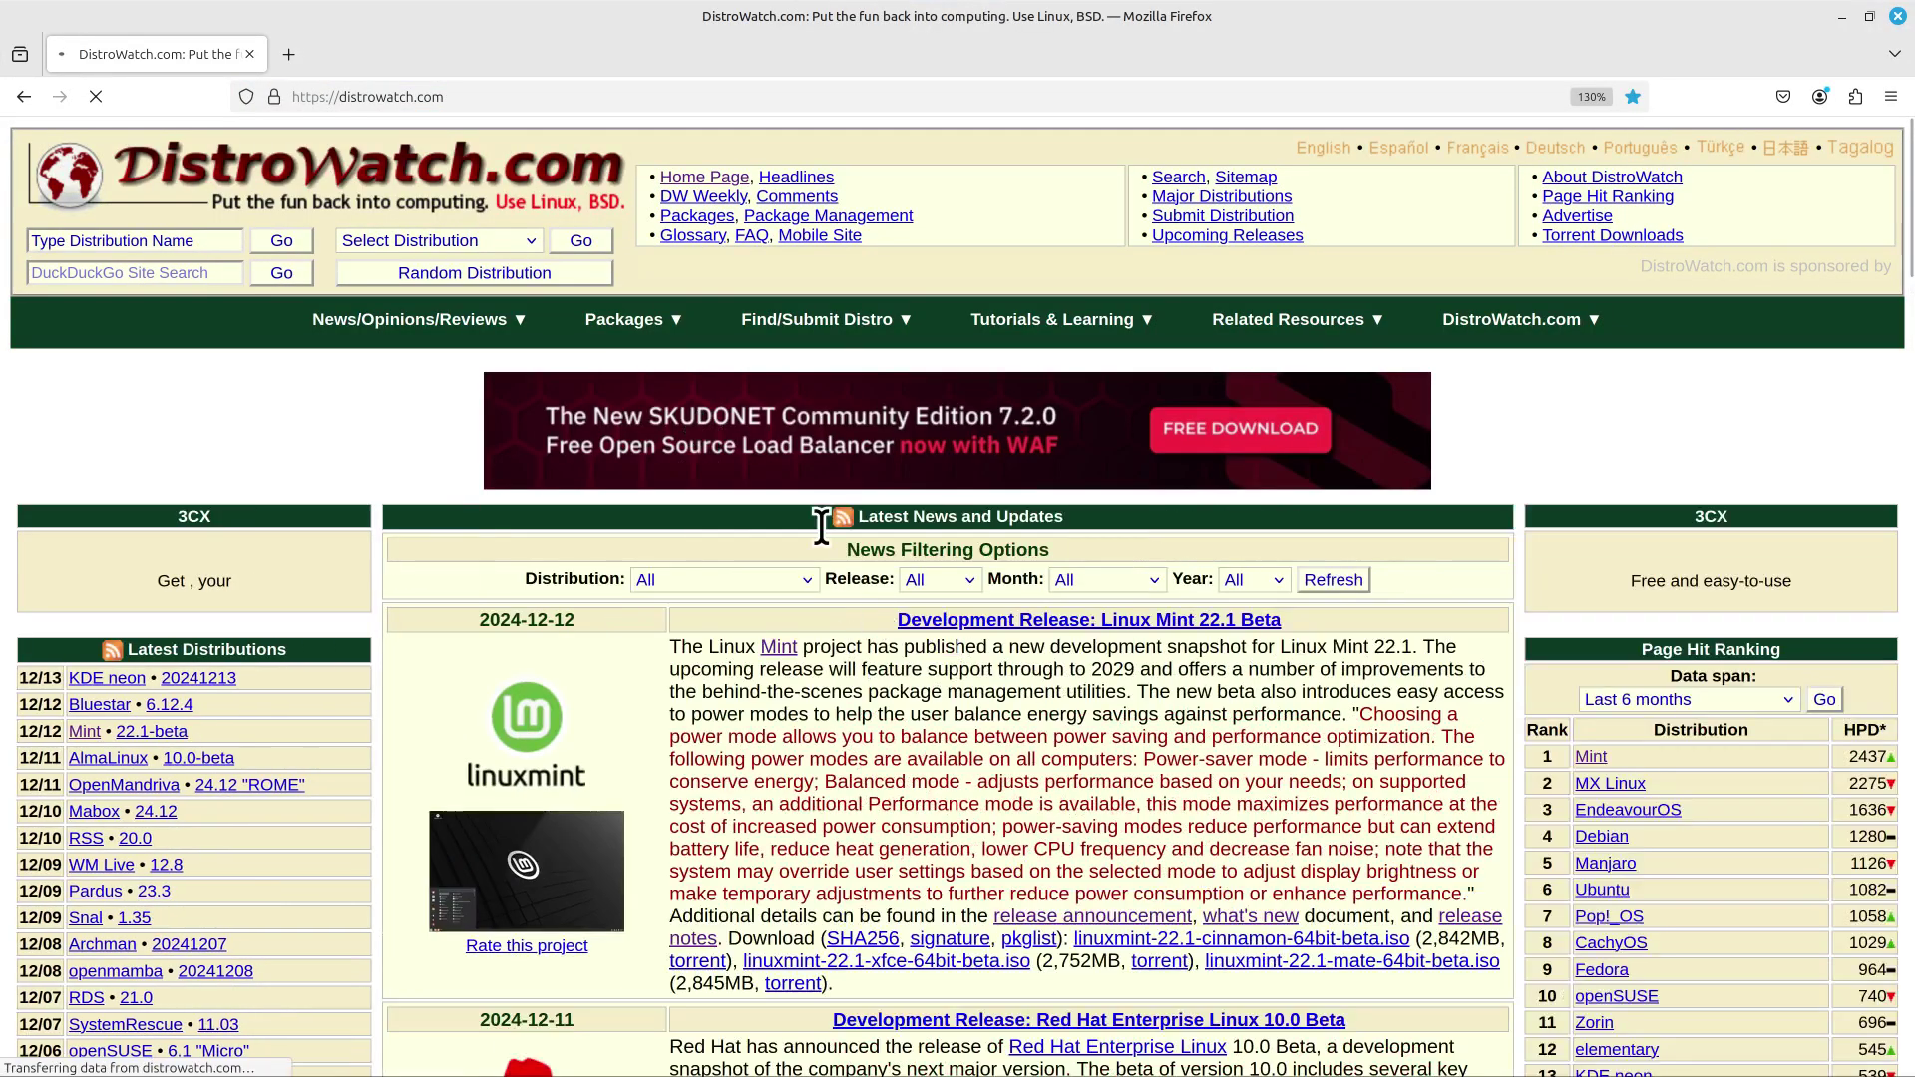
{"action": "scroll", "coordinate": [701, 701], "scroll_direction": "down", "scroll_amount": 3}
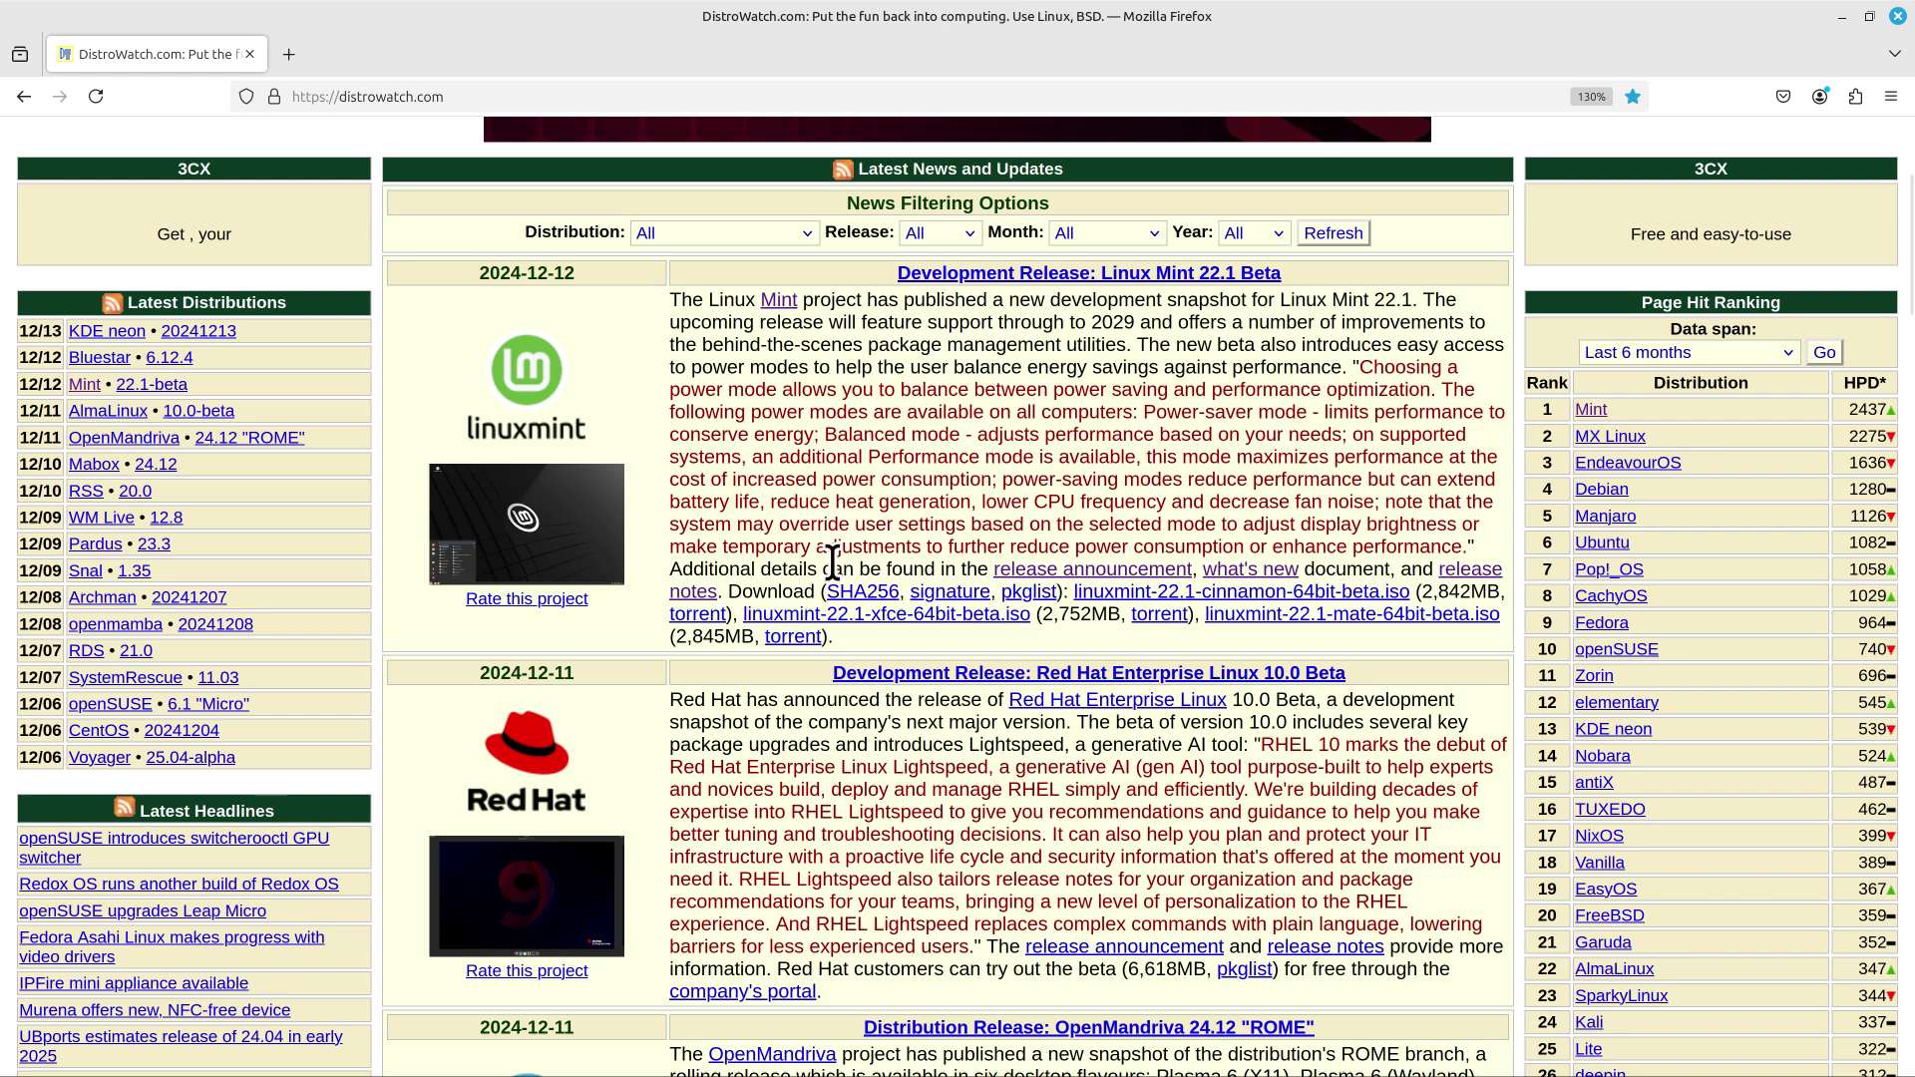
- Open the Linux Mint page from DistroWatch's ranking and follow its Home Page link to linuxmint.com
{"action": "left_click", "coordinate": [1591, 410]}
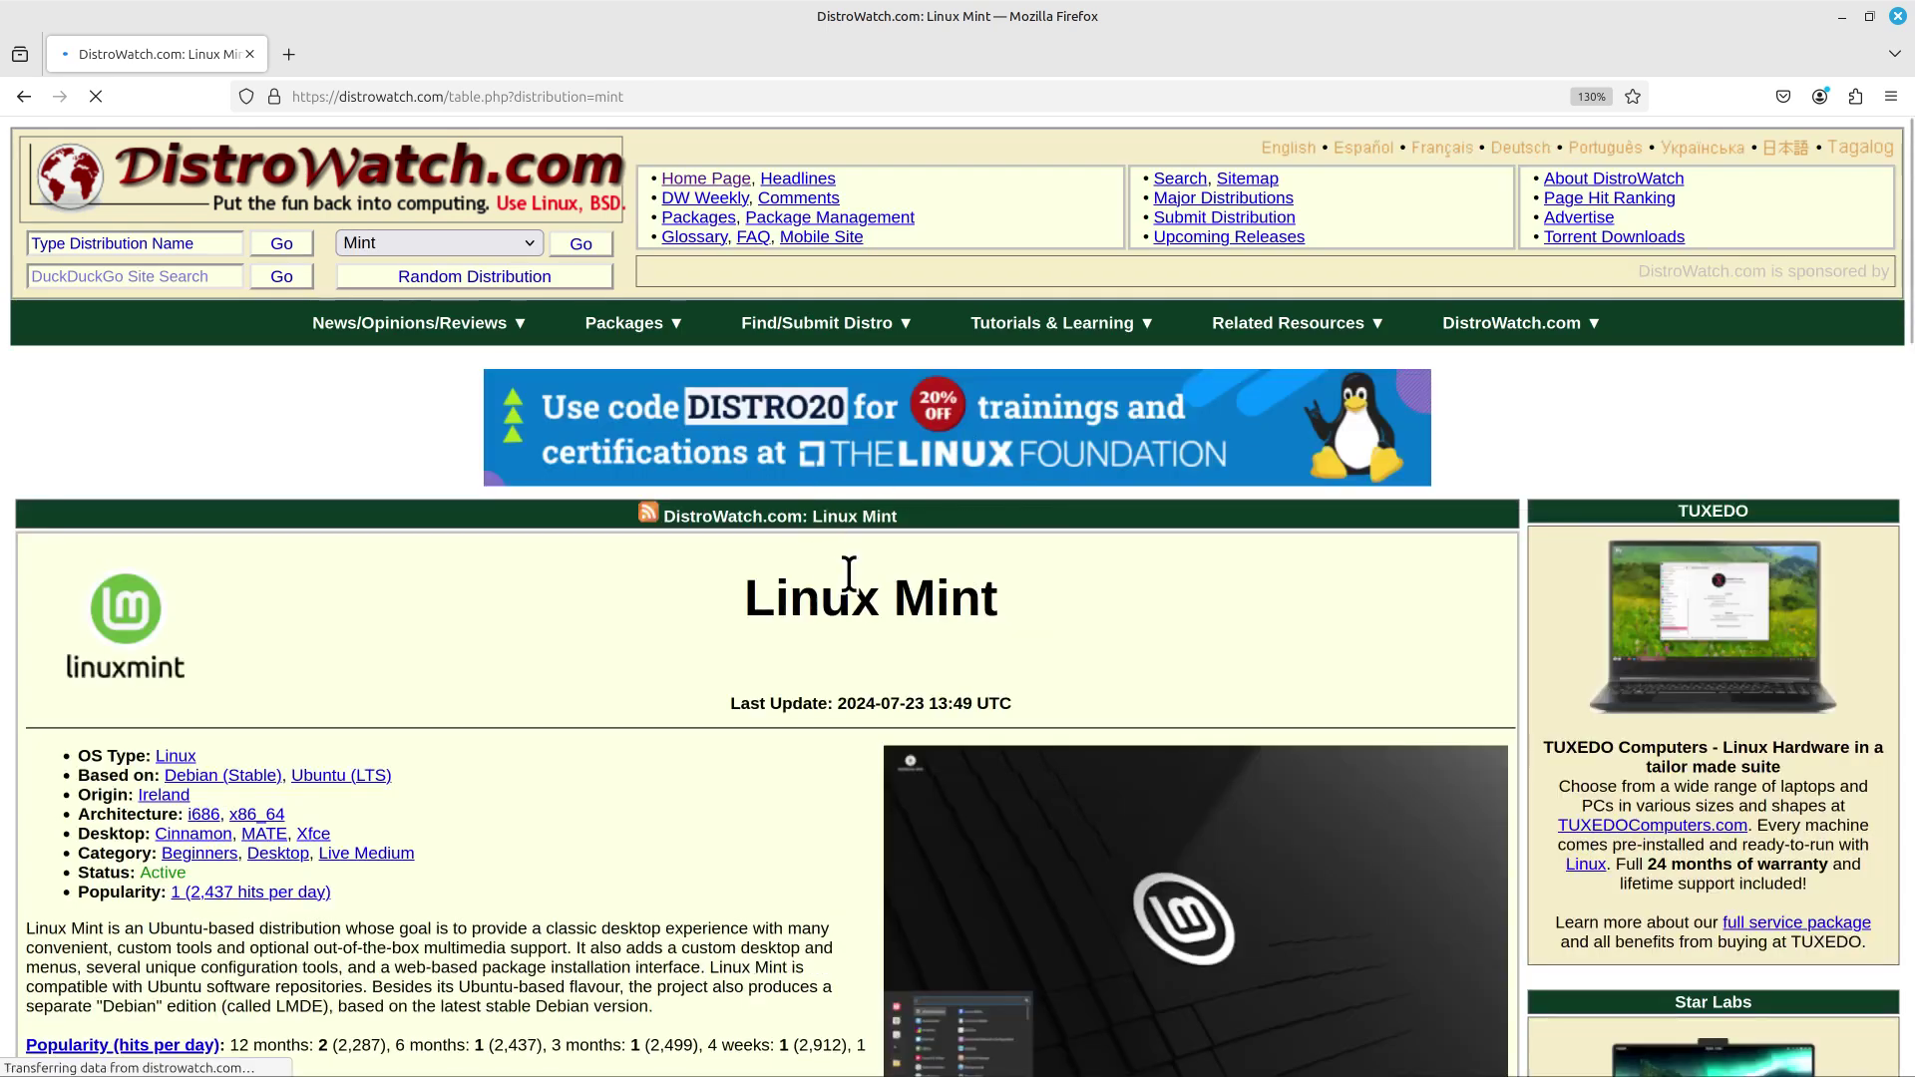
{"action": "scroll", "coordinate": [609, 629], "scroll_direction": "down", "scroll_amount": 5}
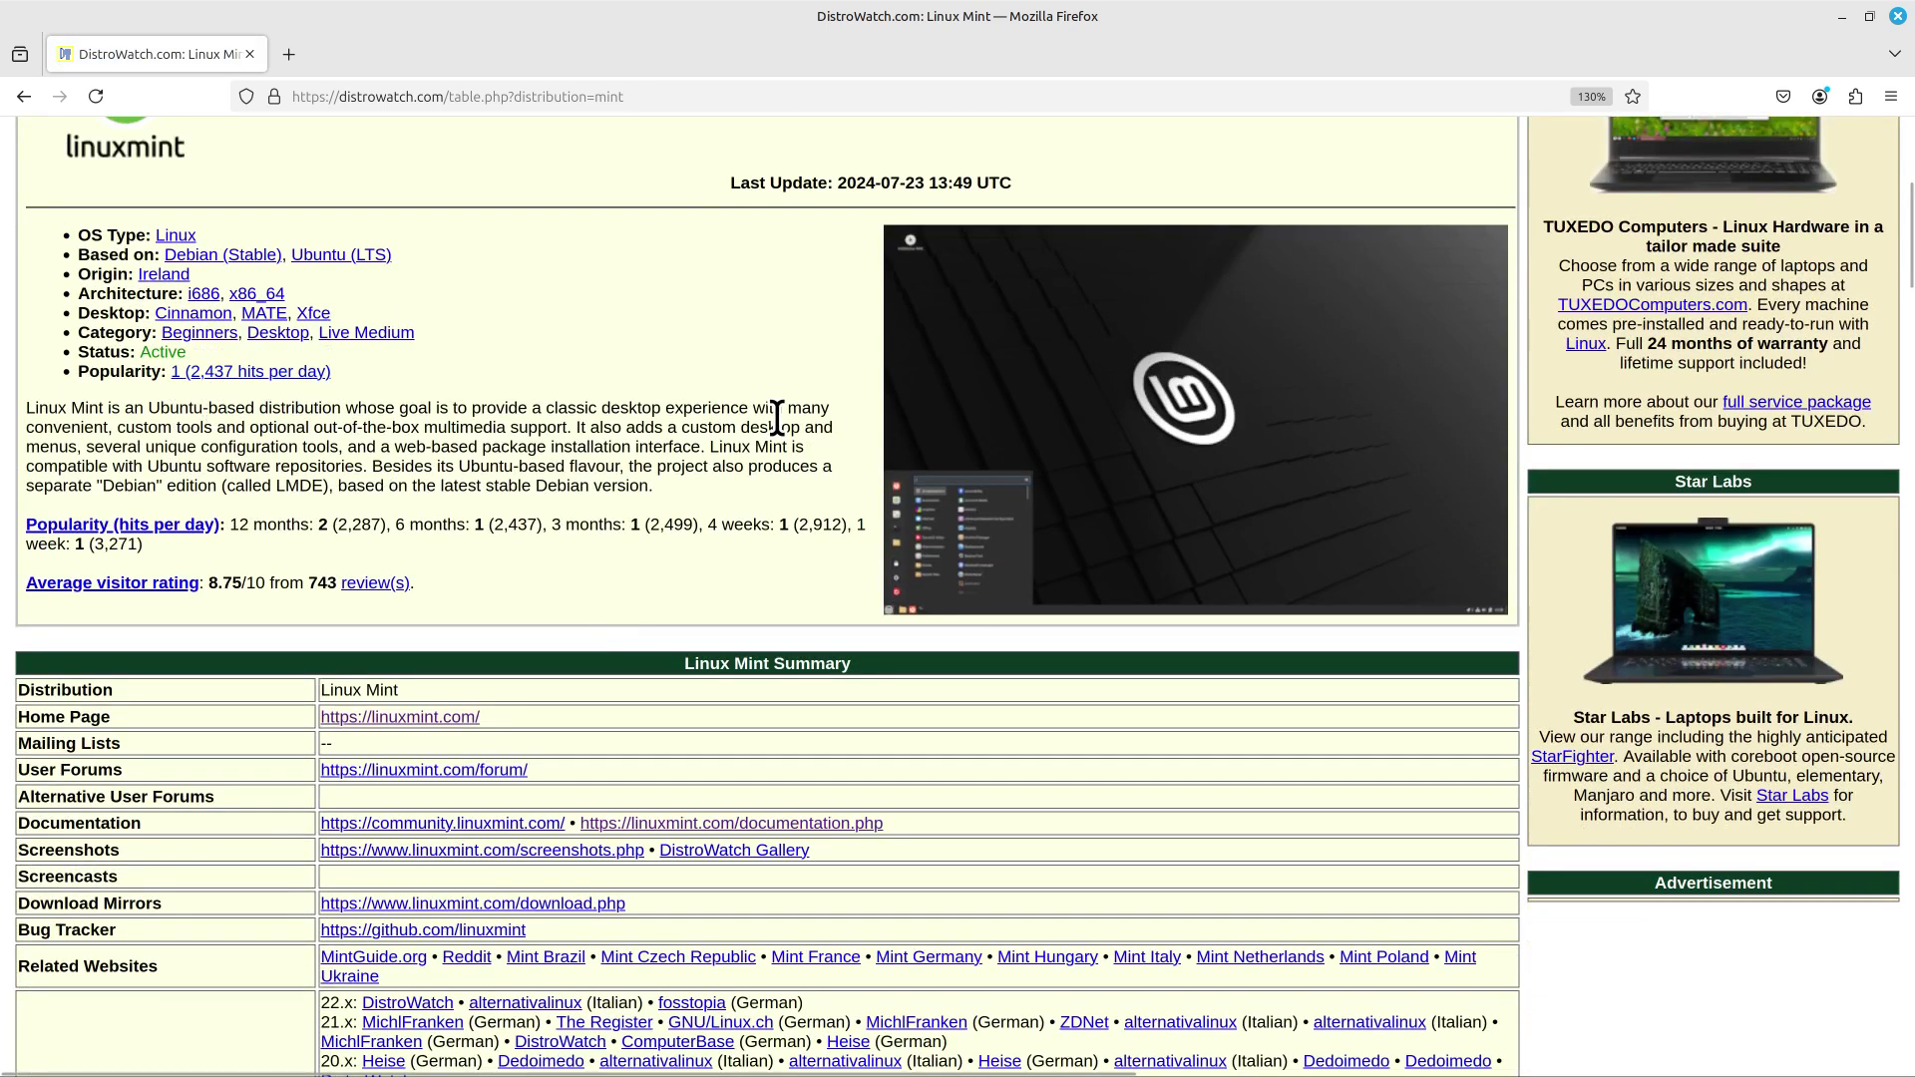
{"action": "scroll", "coordinate": [665, 439], "scroll_direction": "up", "scroll_amount": 5}
{"action": "scroll", "coordinate": [664, 439], "scroll_direction": "down", "scroll_amount": 2}
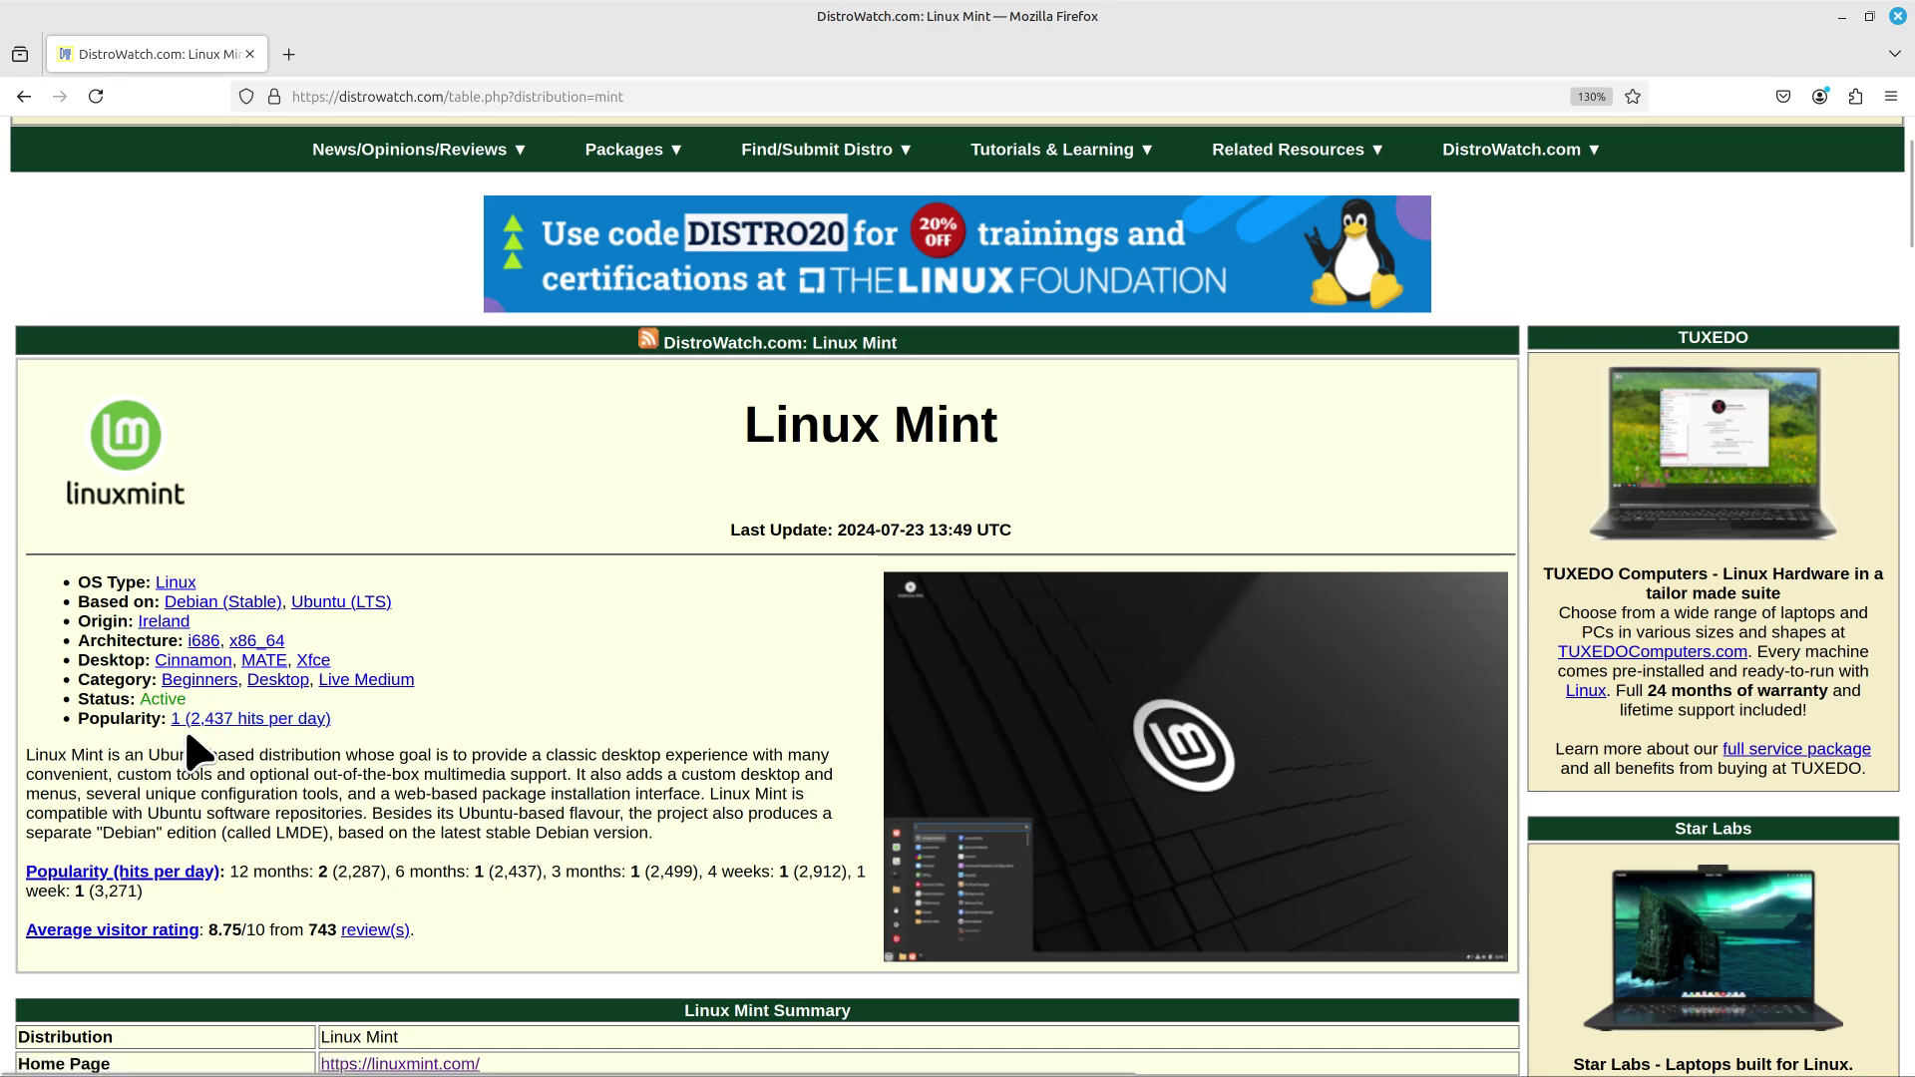
{"action": "scroll", "coordinate": [543, 611], "scroll_direction": "down", "scroll_amount": 5}
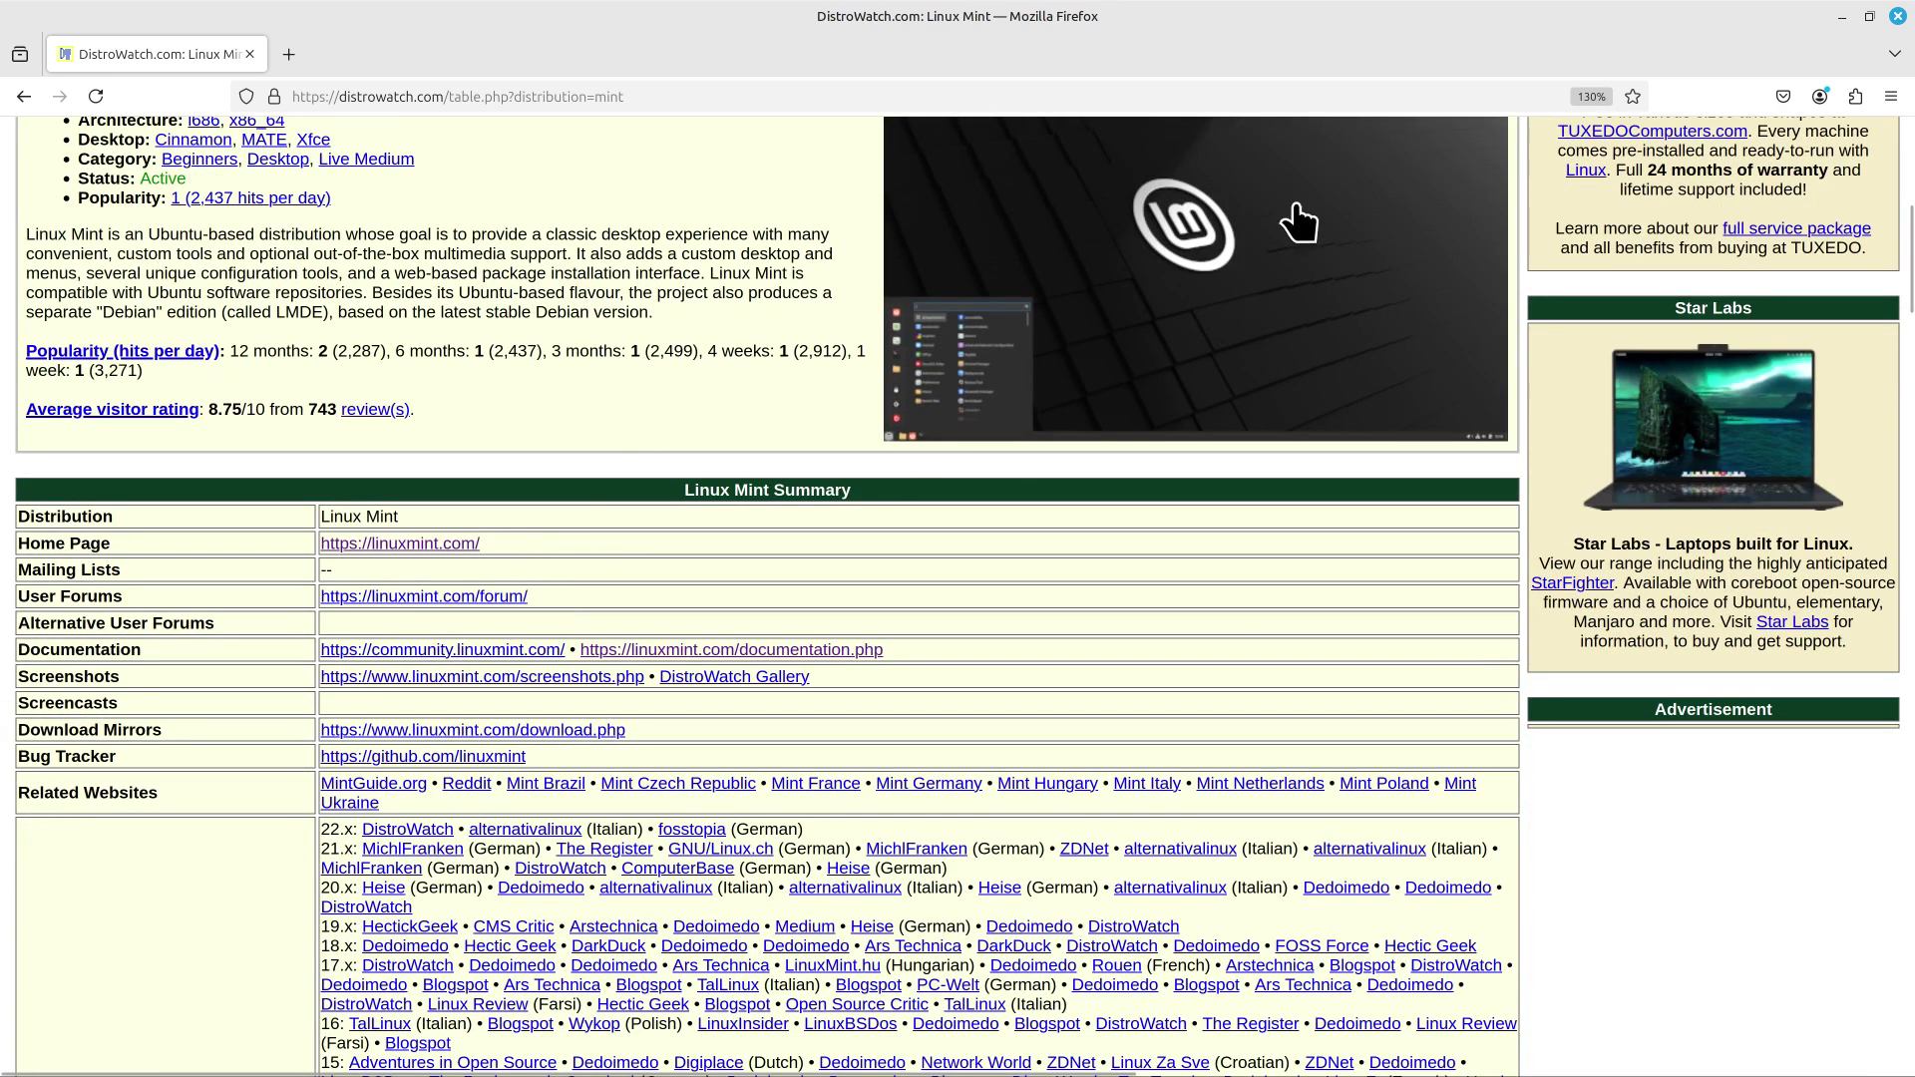
{"action": "left_click", "coordinate": [419, 545]}
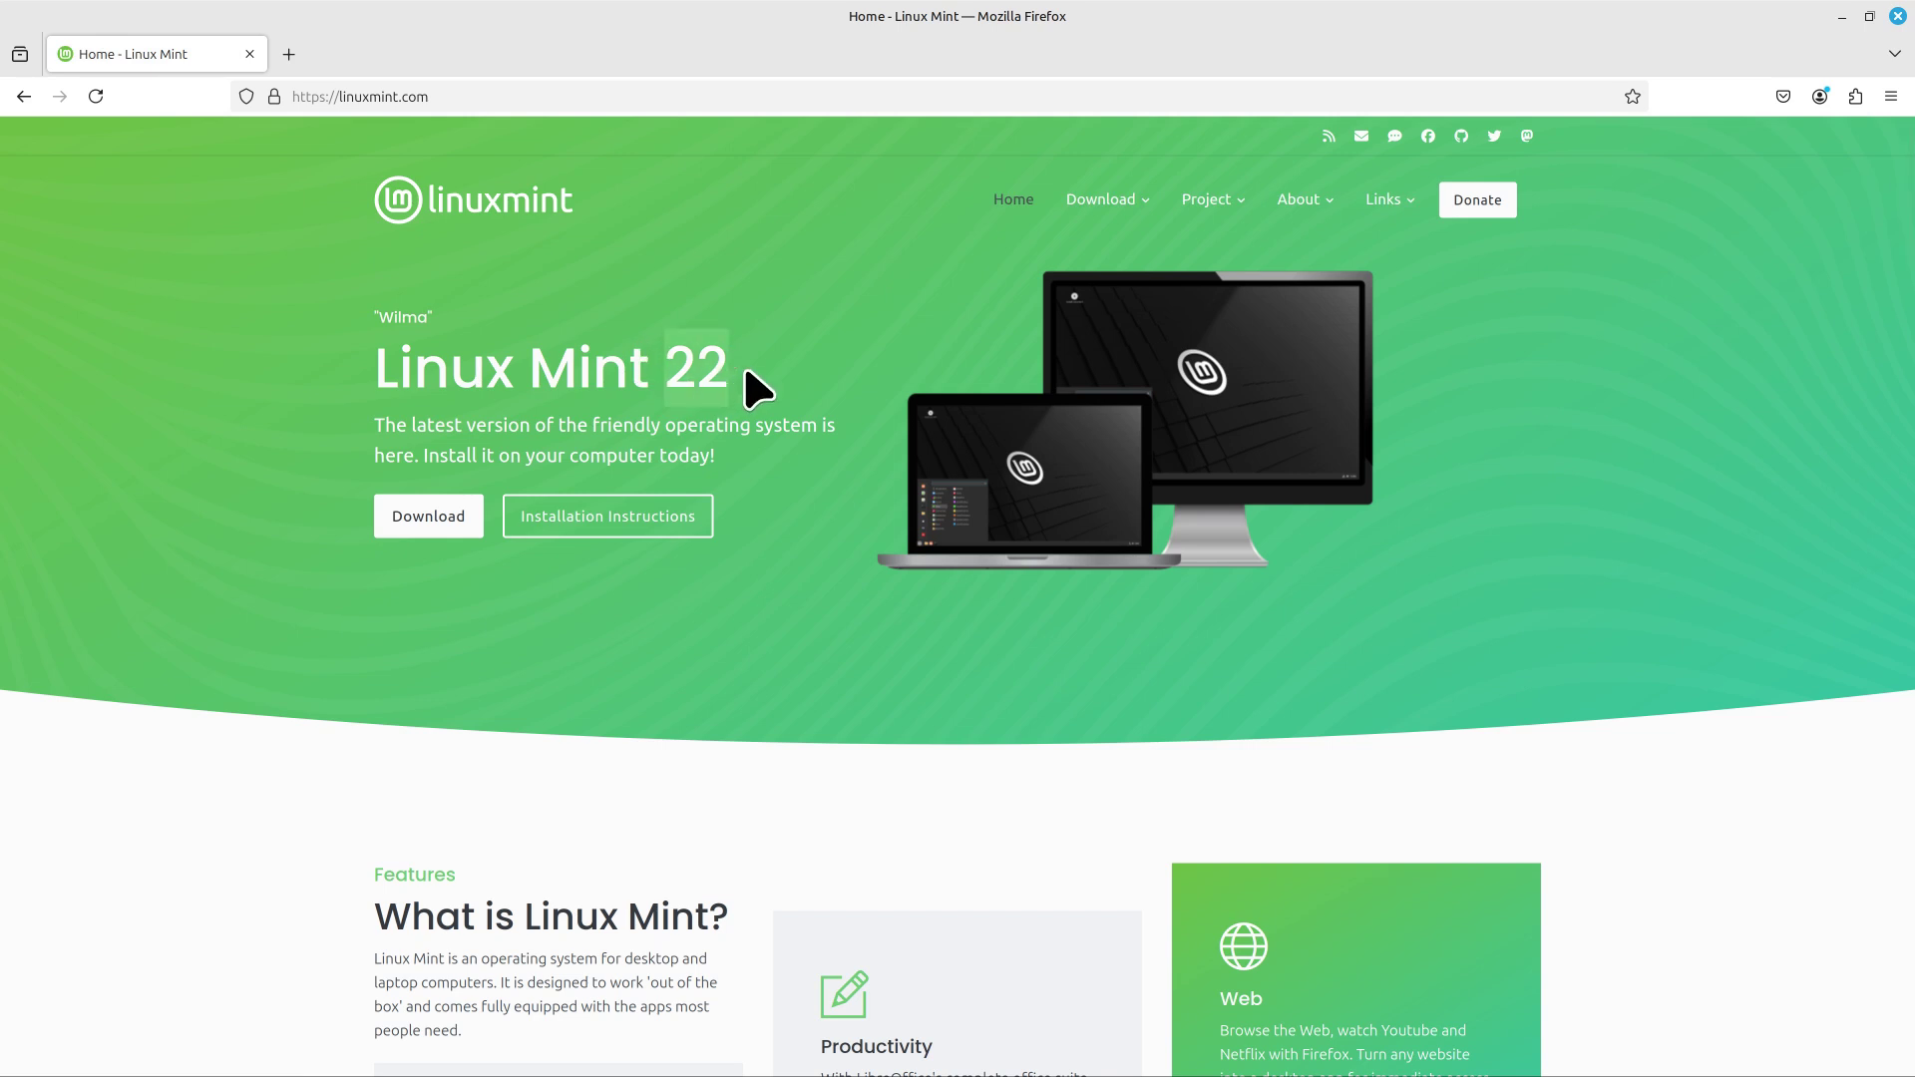
- Open Download > All Versions and scroll through the supported-releases table, from 22 Wilma down
{"action": "mouse_move", "coordinate": [1104, 198]}
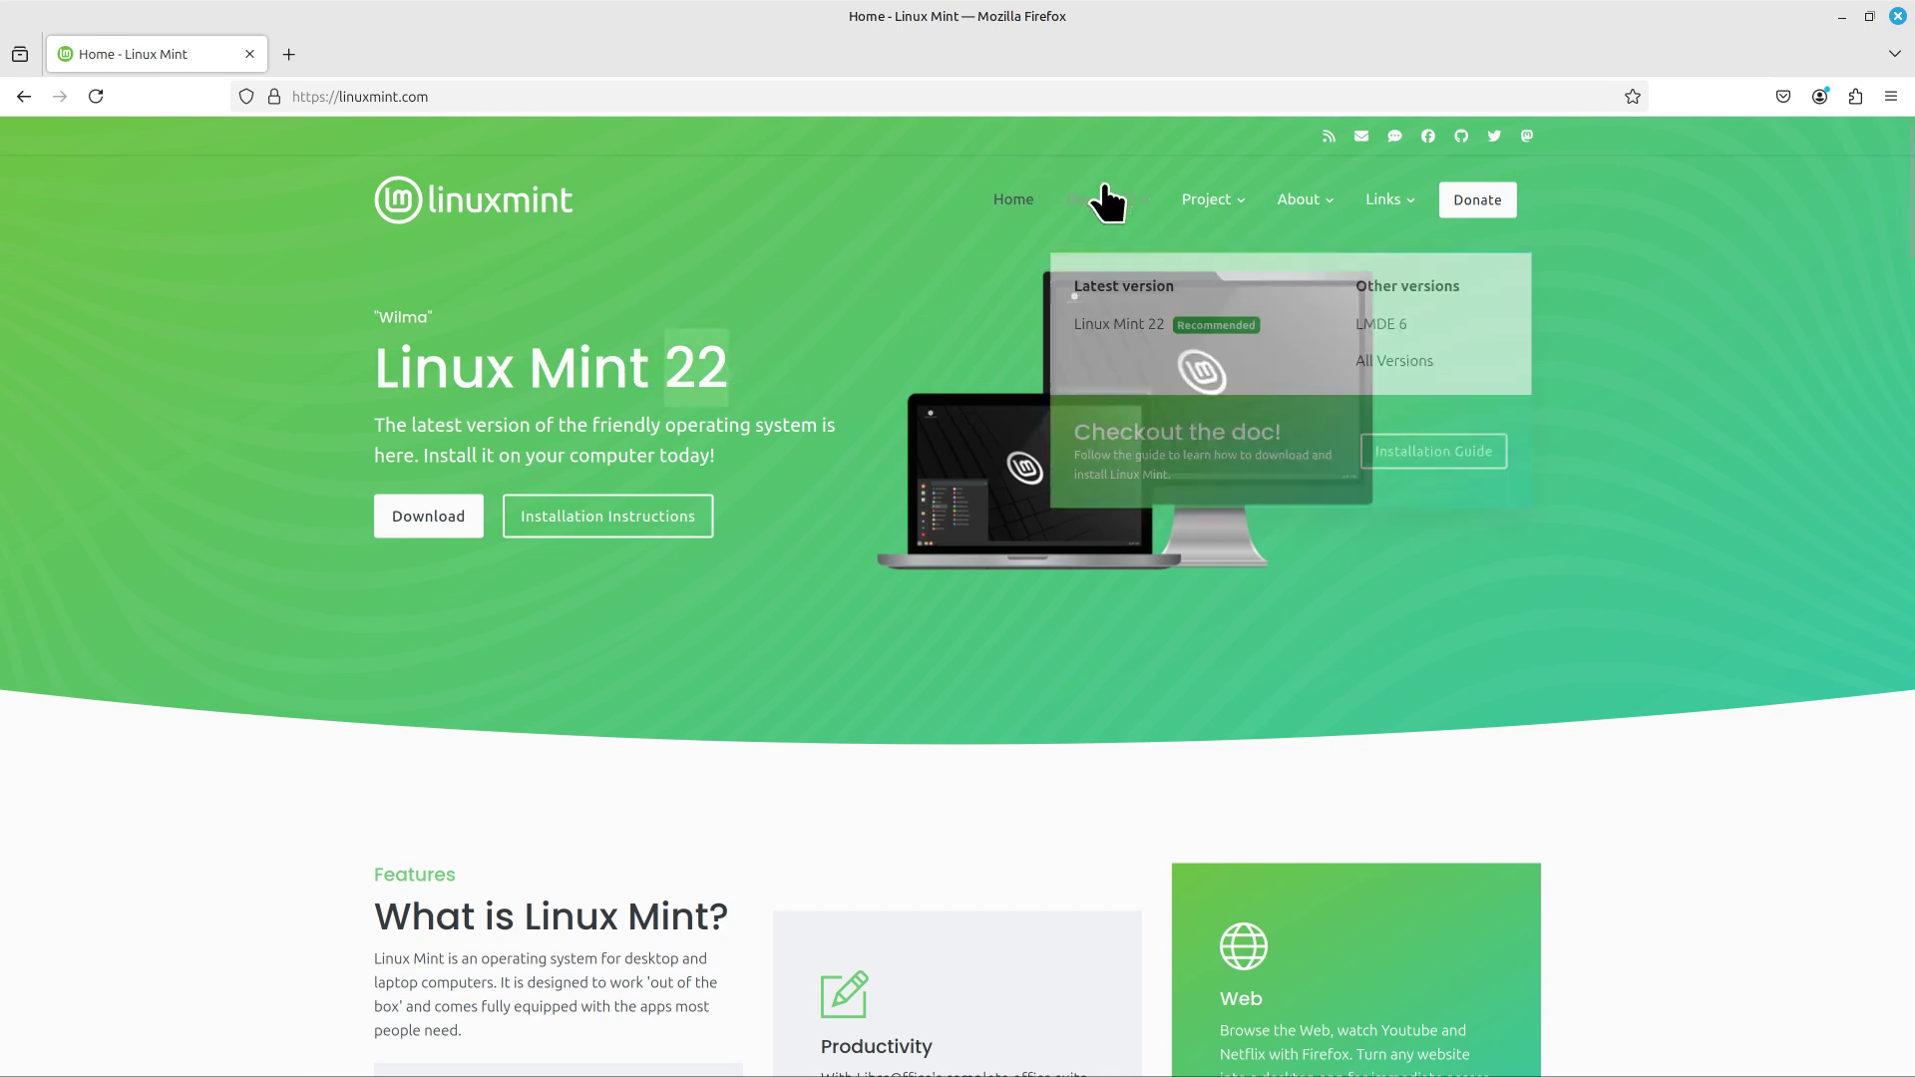
{"action": "left_click", "coordinate": [1410, 351]}
{"action": "scroll", "coordinate": [748, 648], "scroll_direction": "down", "scroll_amount": 6}
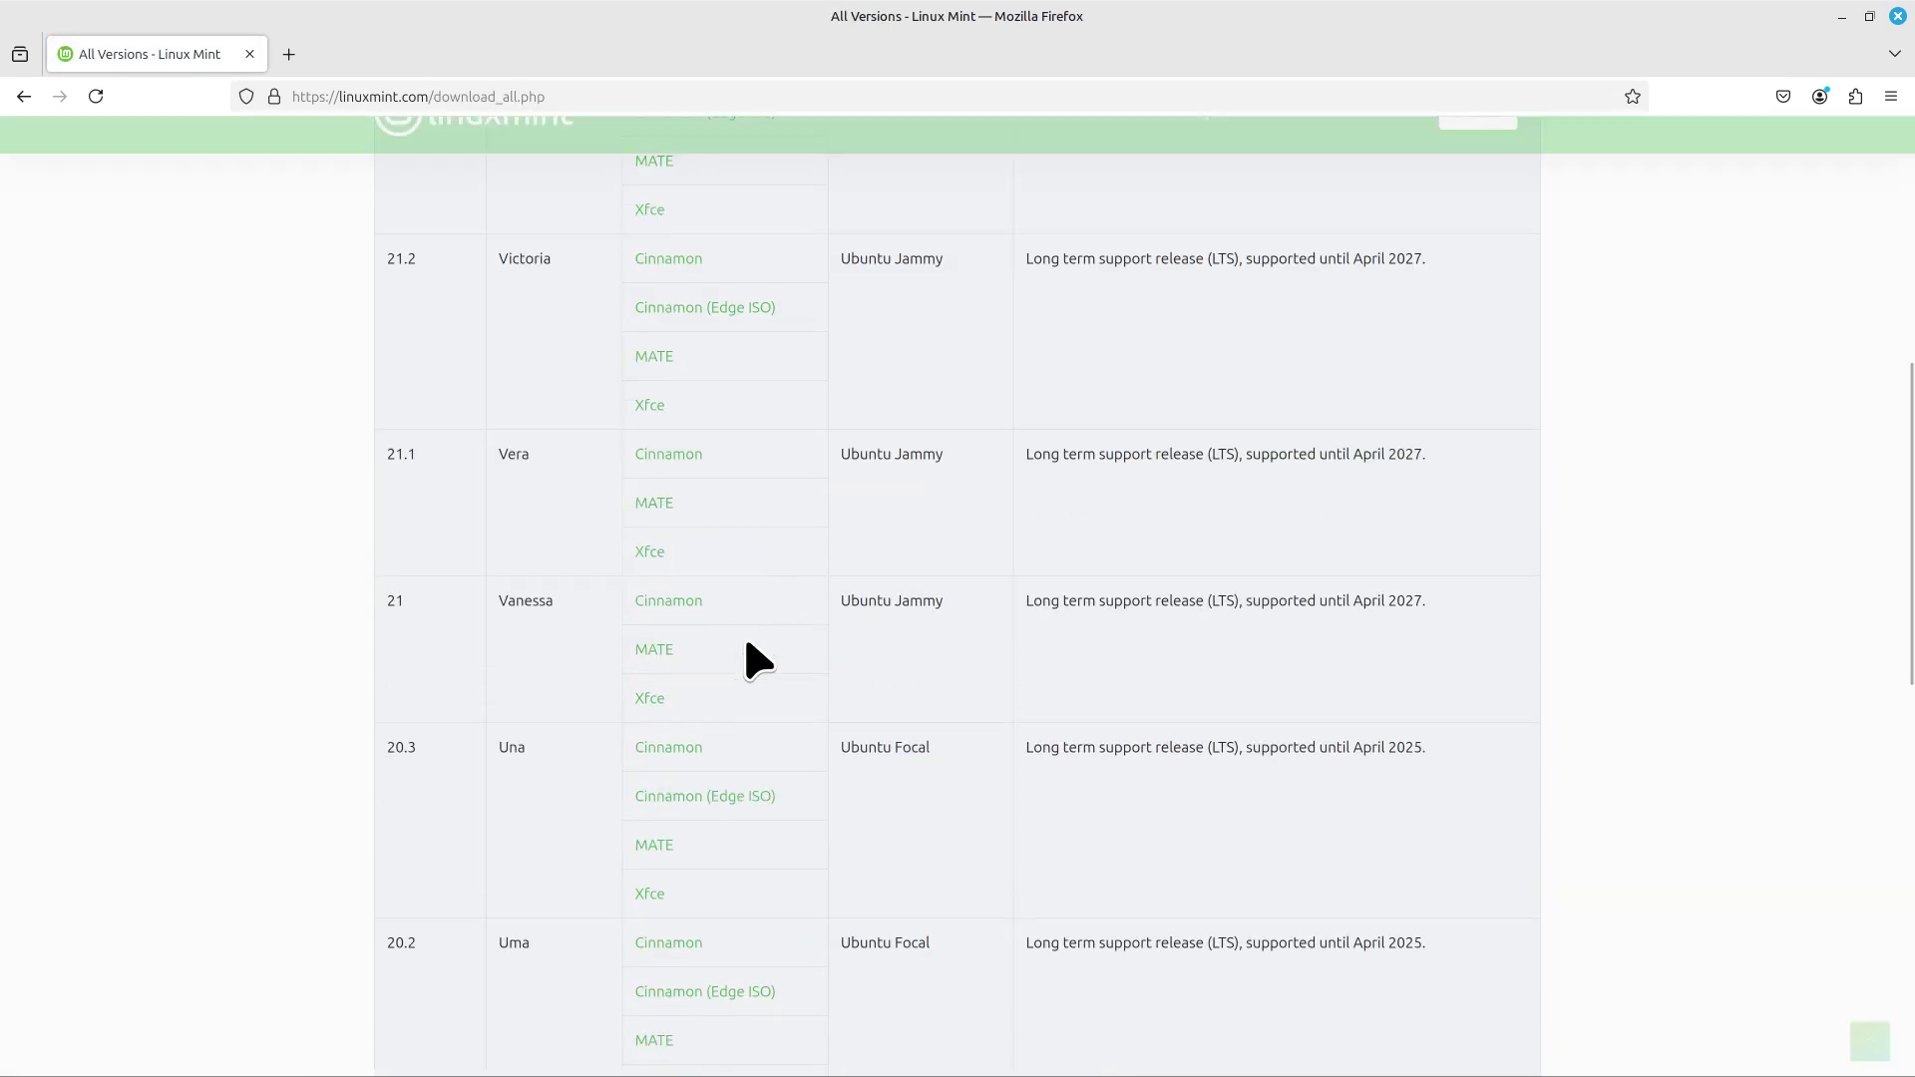
{"action": "scroll", "coordinate": [748, 654], "scroll_direction": "down", "scroll_amount": 10}
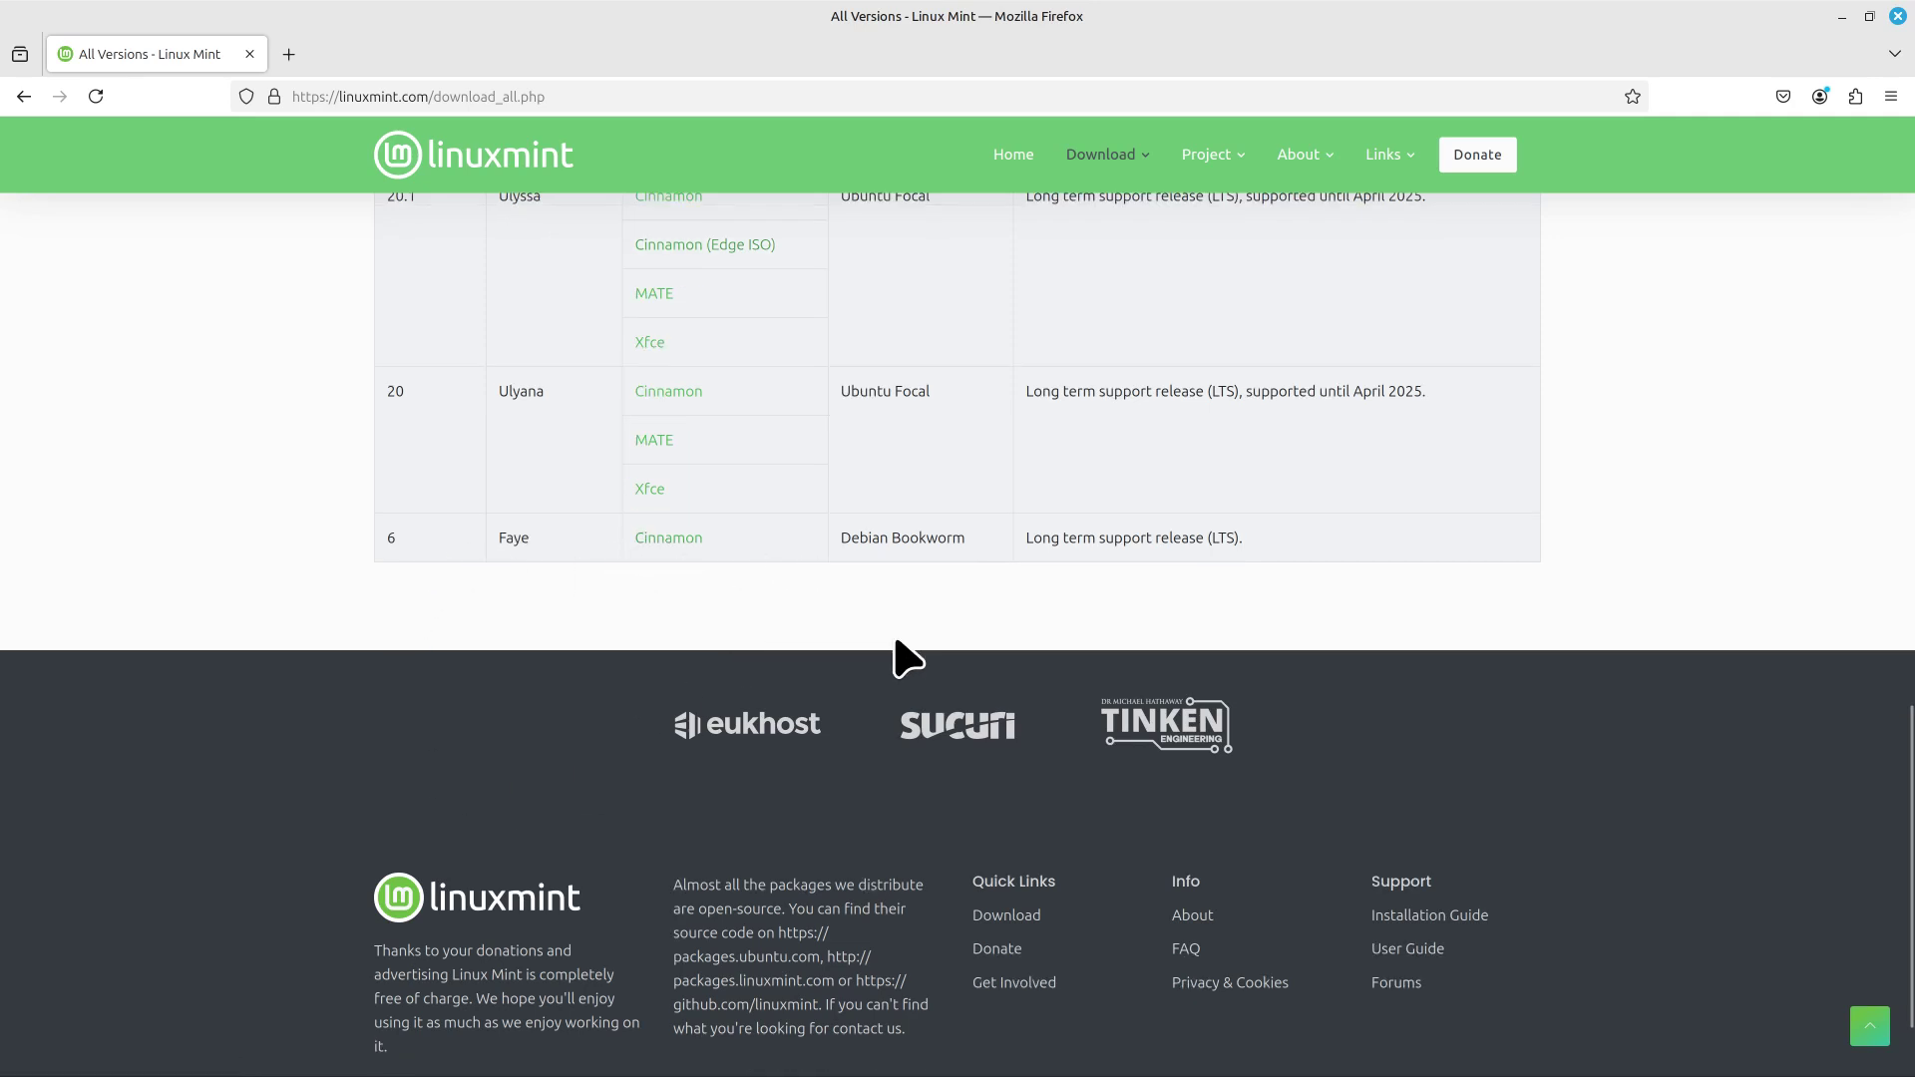
{"action": "scroll", "coordinate": [714, 613], "scroll_direction": "up", "scroll_amount": 15}
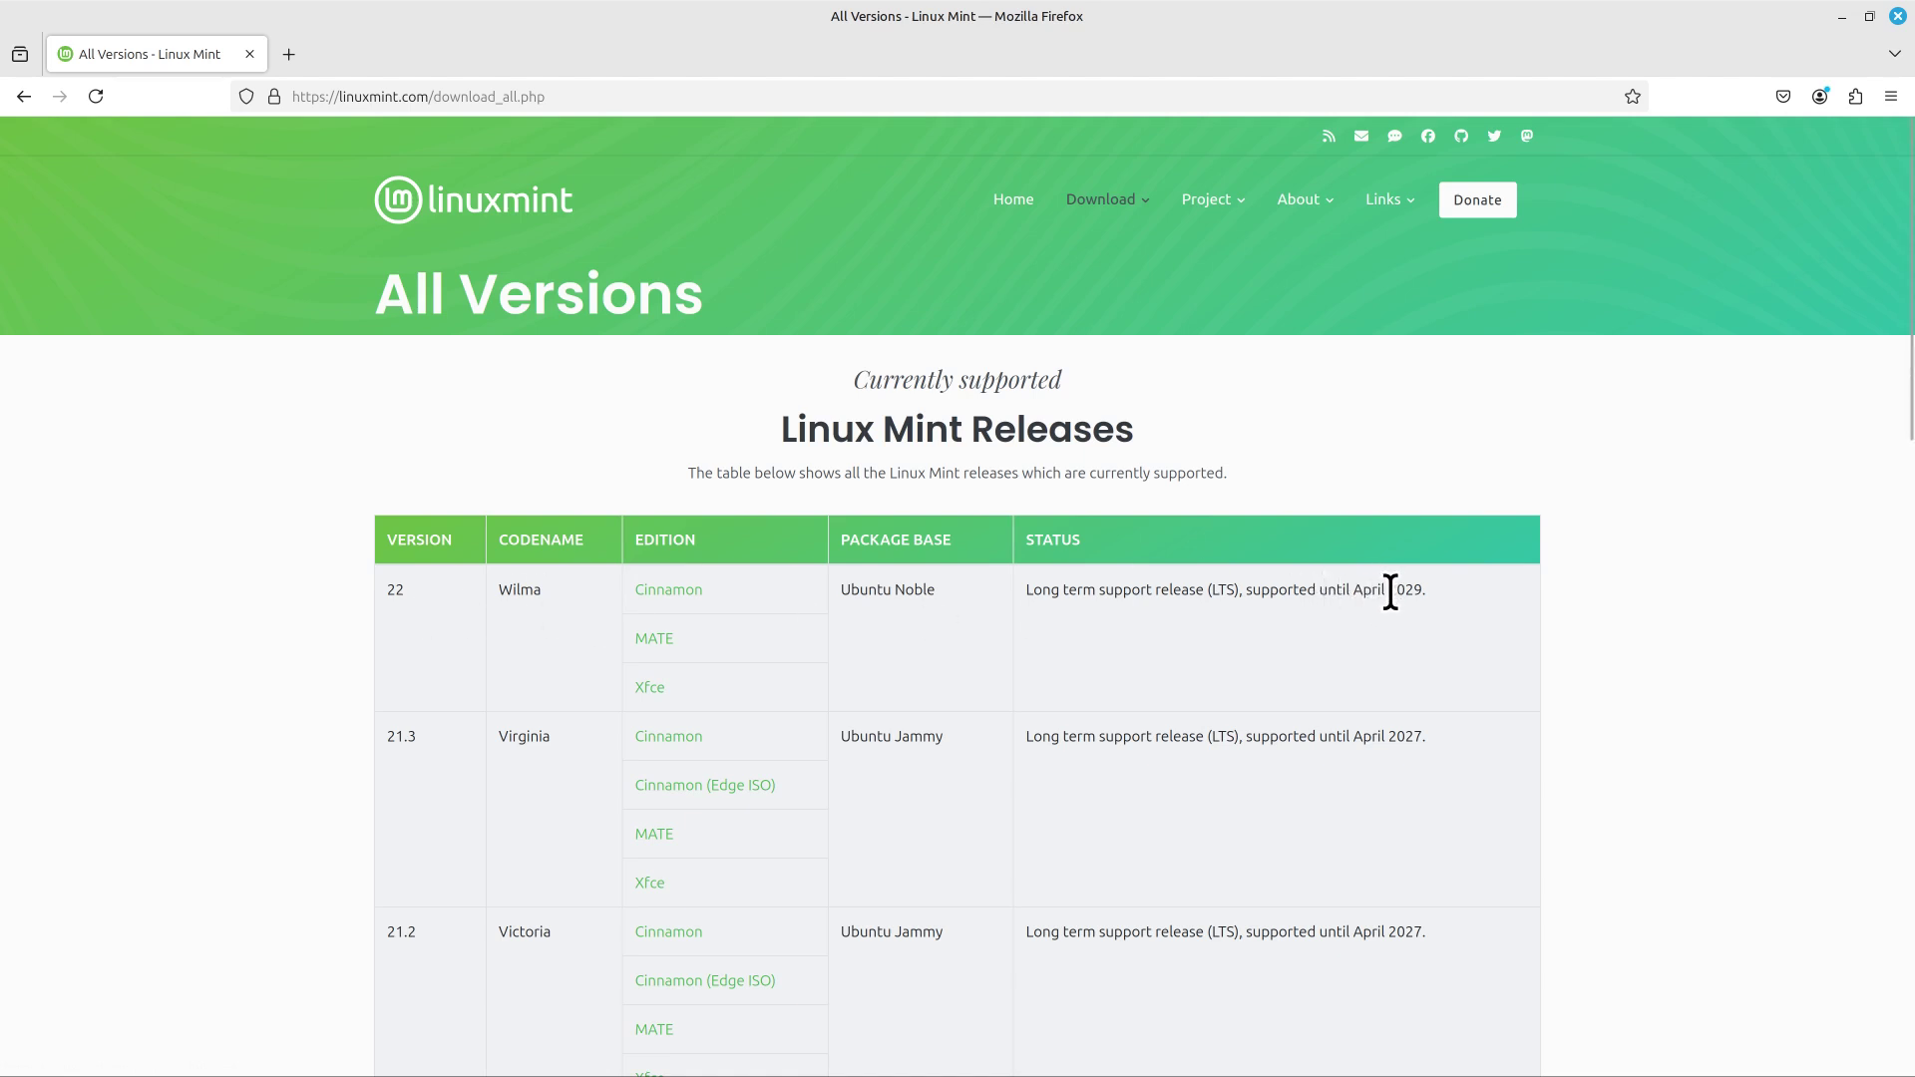
- Highlight the support end years 2029, 2027 and 2025 for versions 22, 21.3 and 20.3
{"action": "left_click_drag", "start_coordinate": [1402, 592], "coordinate": [1445, 619]}
{"action": "scroll", "coordinate": [1402, 662], "scroll_direction": "down", "scroll_amount": 3}
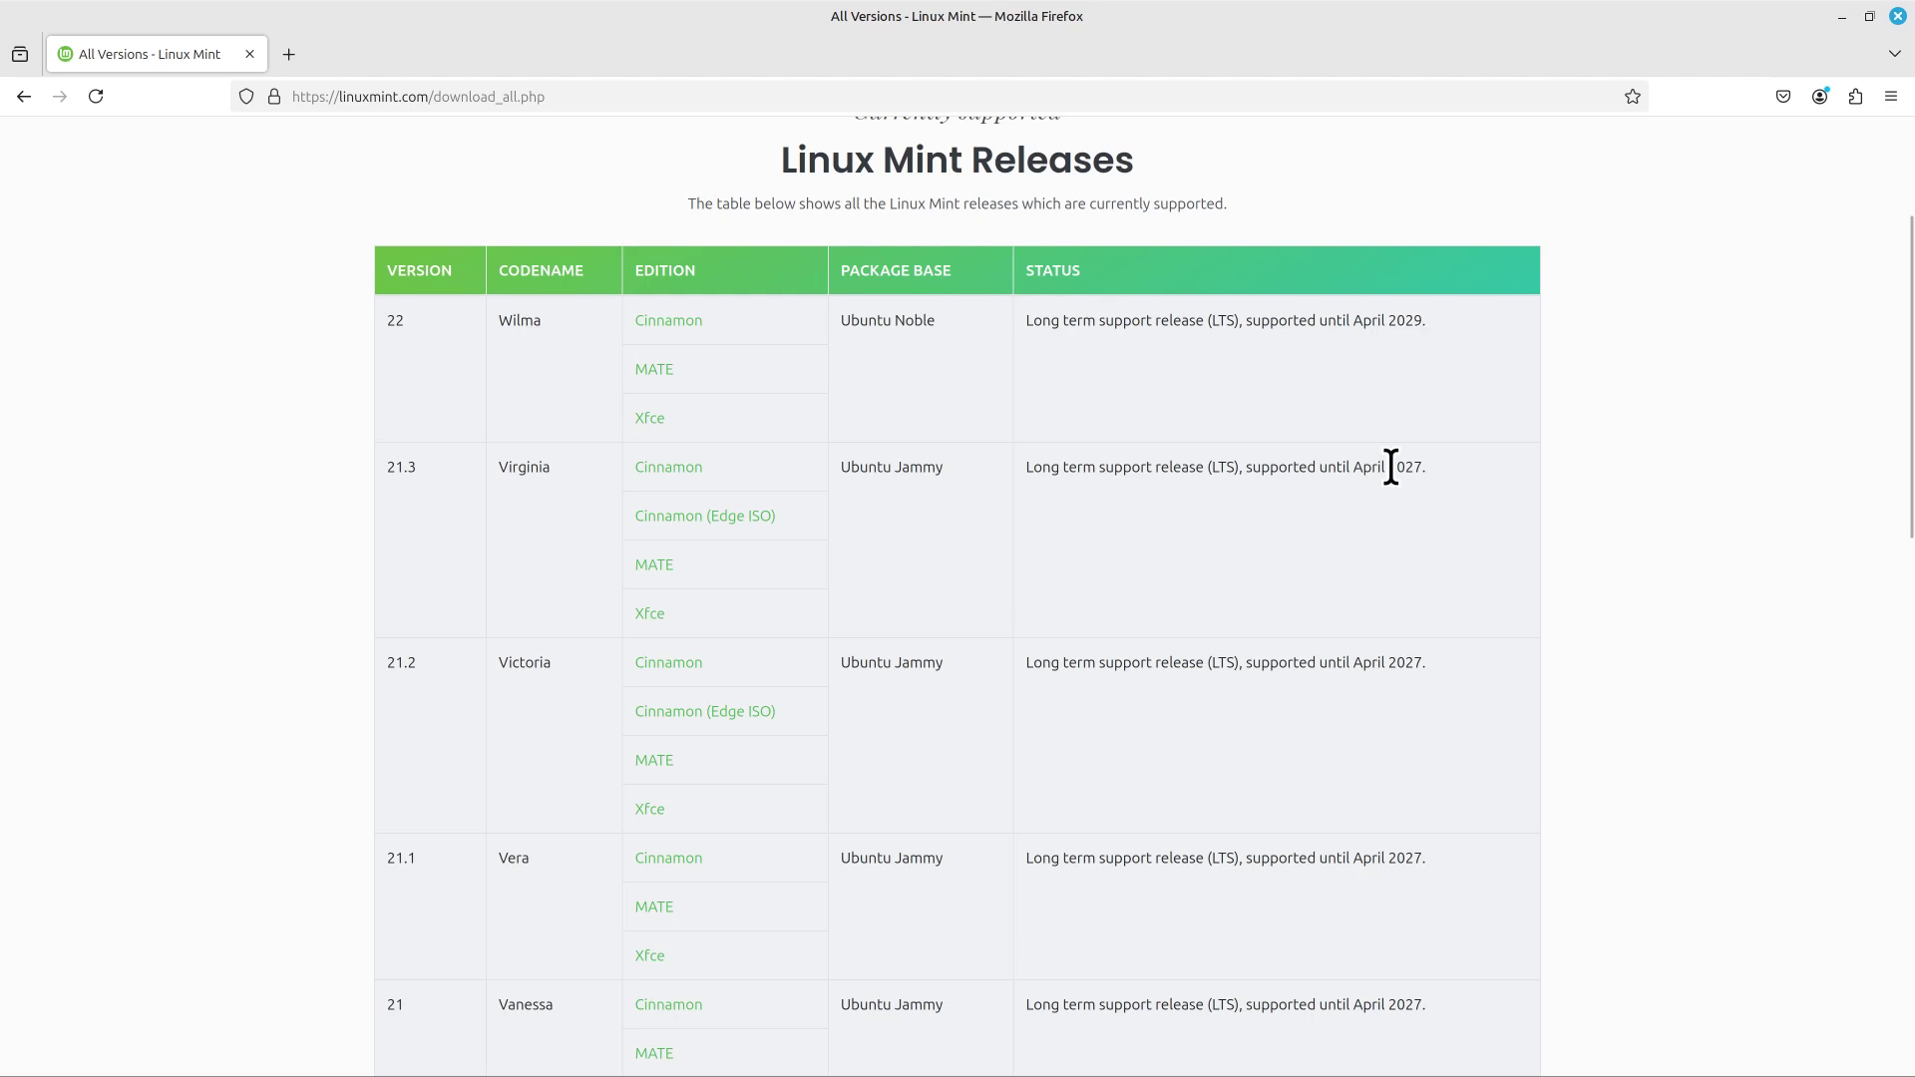
{"action": "left_click_drag", "start_coordinate": [1391, 467], "coordinate": [1440, 483]}
{"action": "scroll", "coordinate": [1334, 611], "scroll_direction": "down", "scroll_amount": 2}
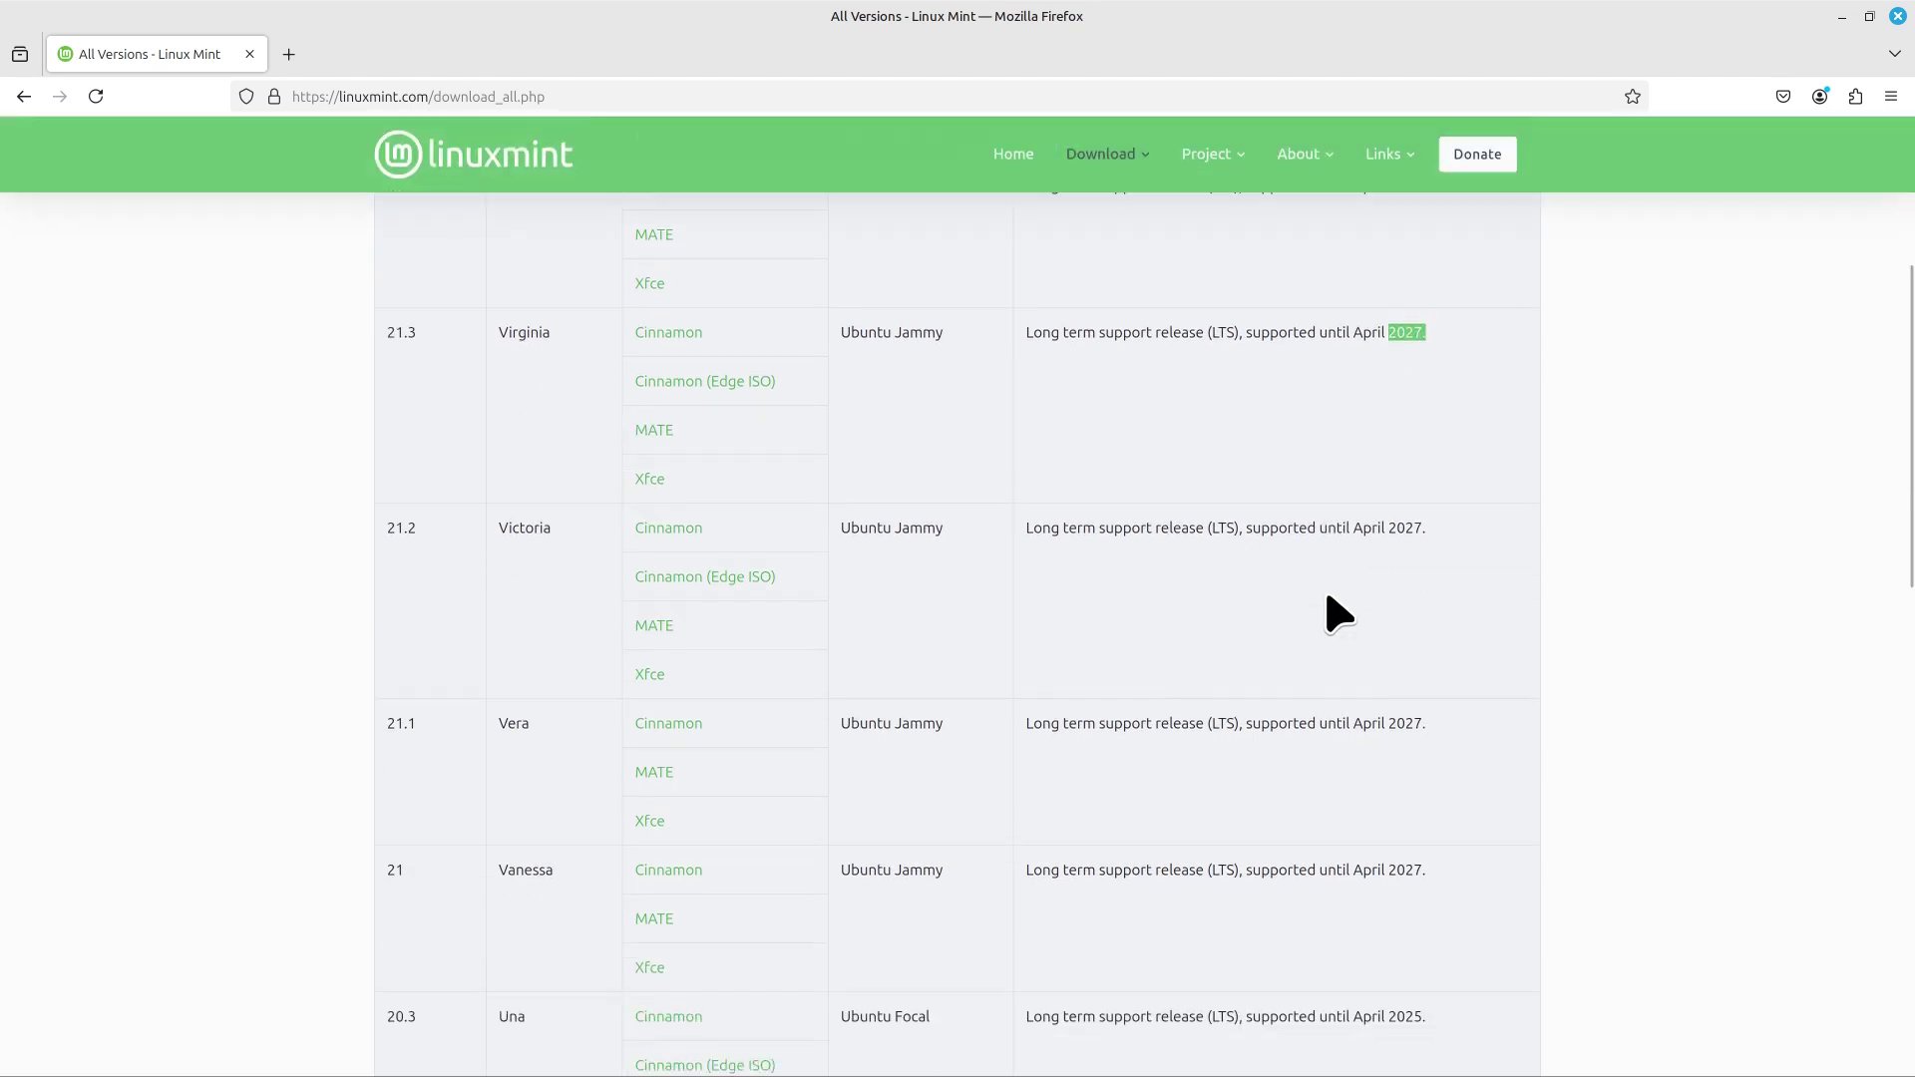
{"action": "scroll", "coordinate": [1336, 613], "scroll_direction": "down", "scroll_amount": 2}
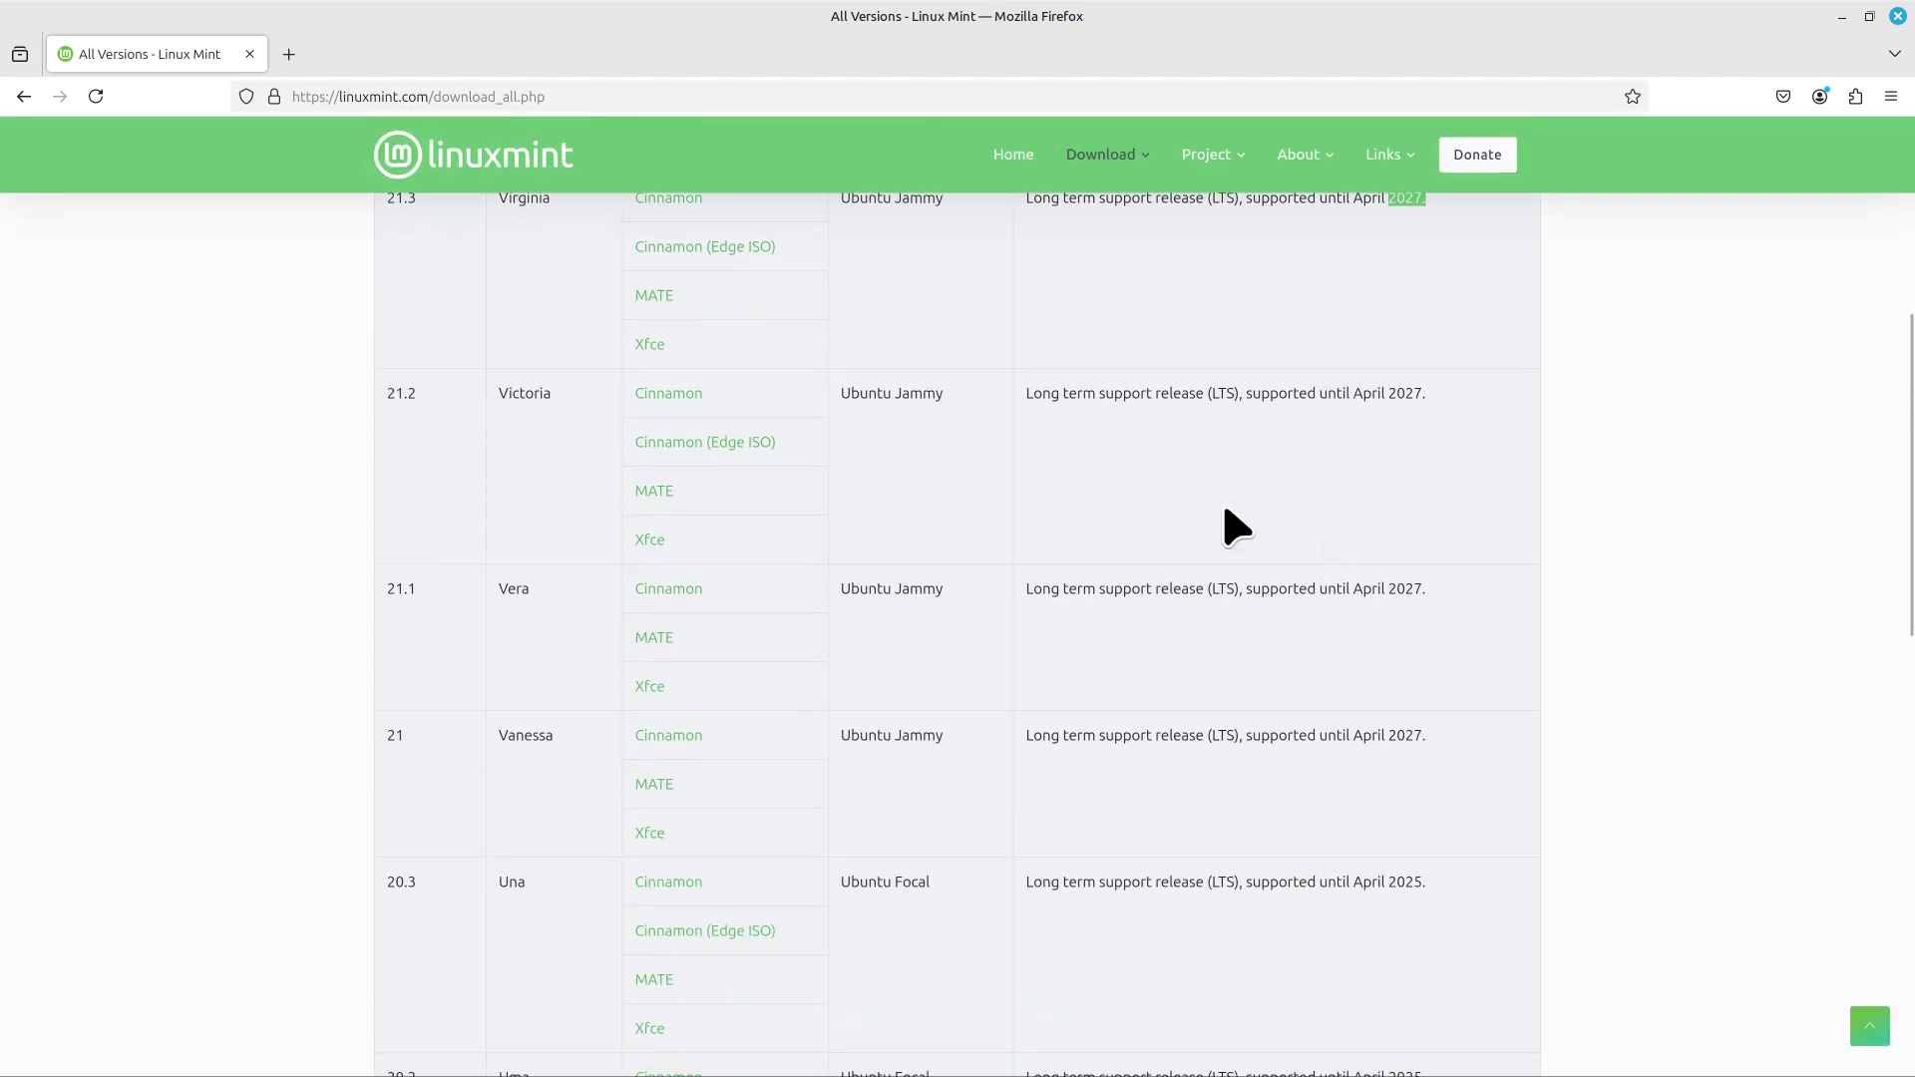
{"action": "scroll", "coordinate": [1268, 527], "scroll_direction": "down", "scroll_amount": 4}
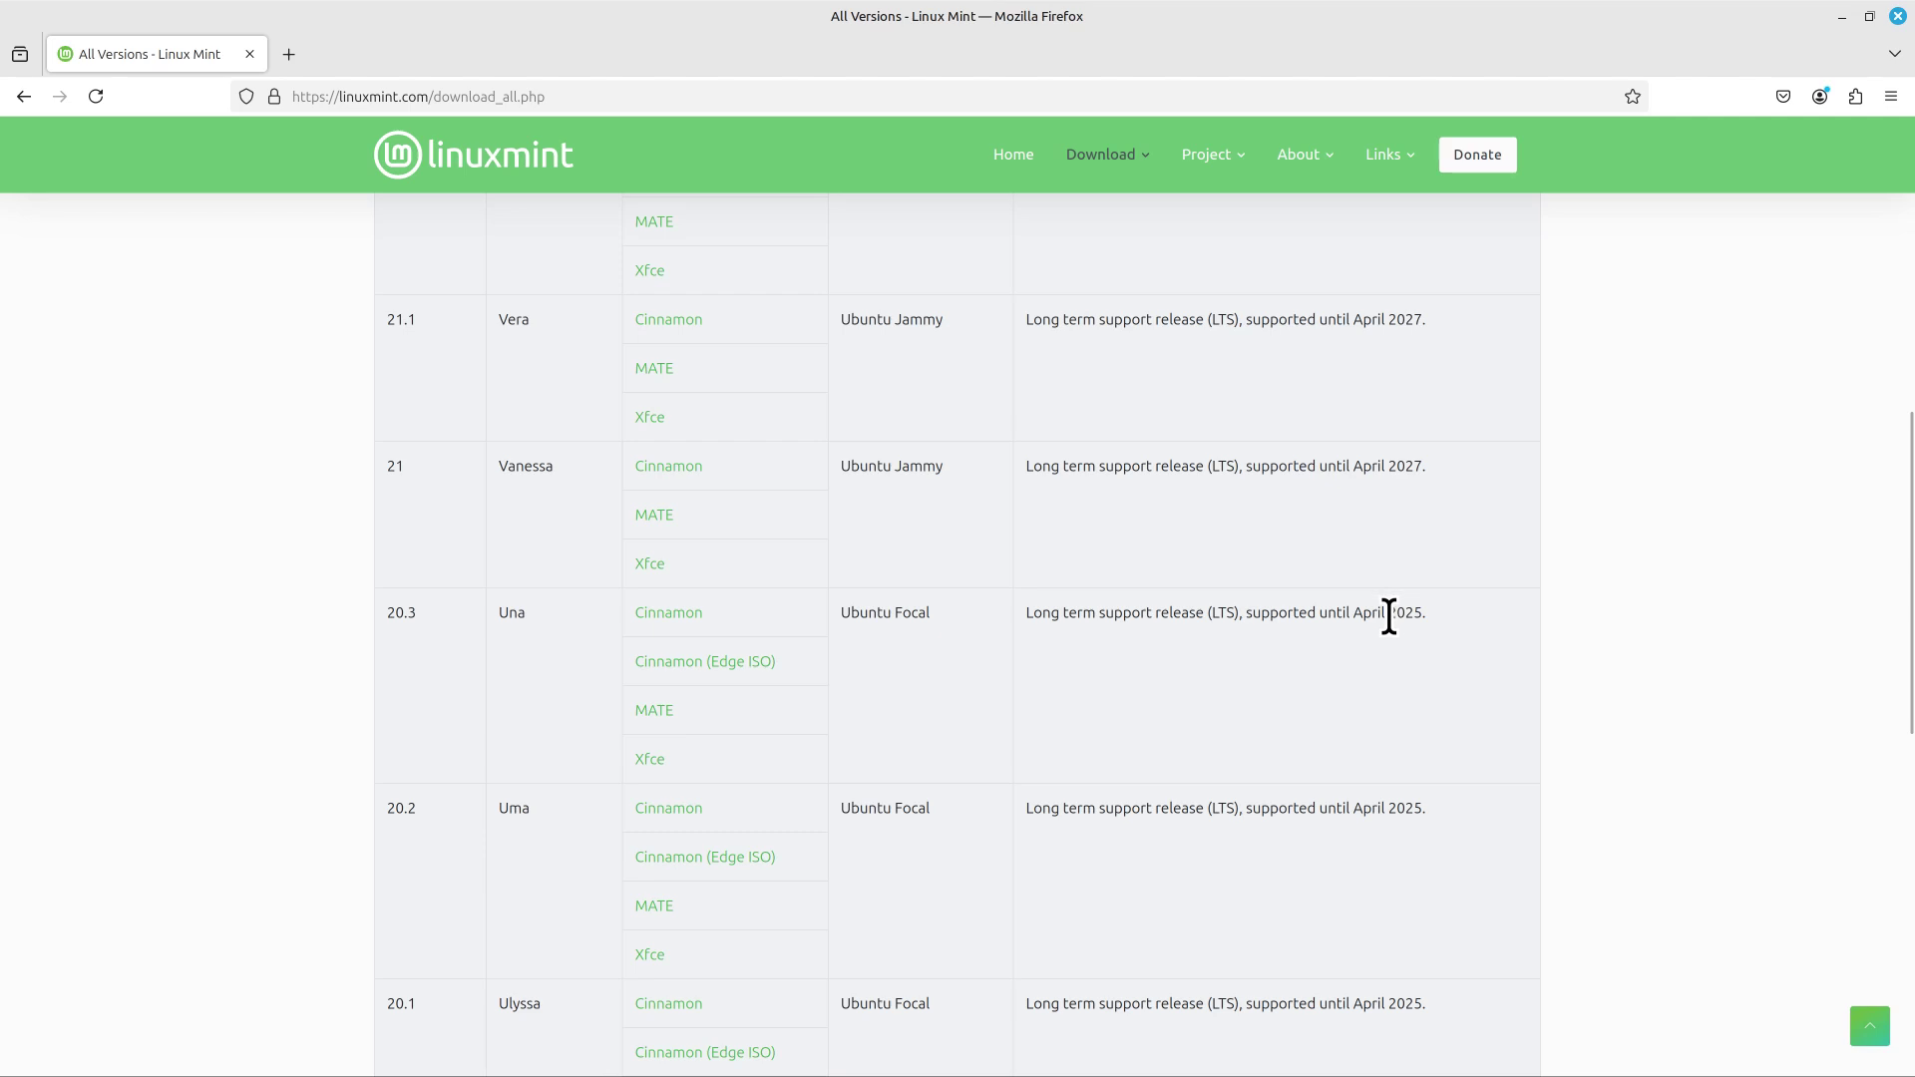
{"action": "left_click_drag", "start_coordinate": [1389, 615], "coordinate": [1423, 641]}
- Scroll the versions table down to 6 Faye, then close Firefox
{"action": "scroll", "coordinate": [1383, 793], "scroll_direction": "down", "scroll_amount": 3}
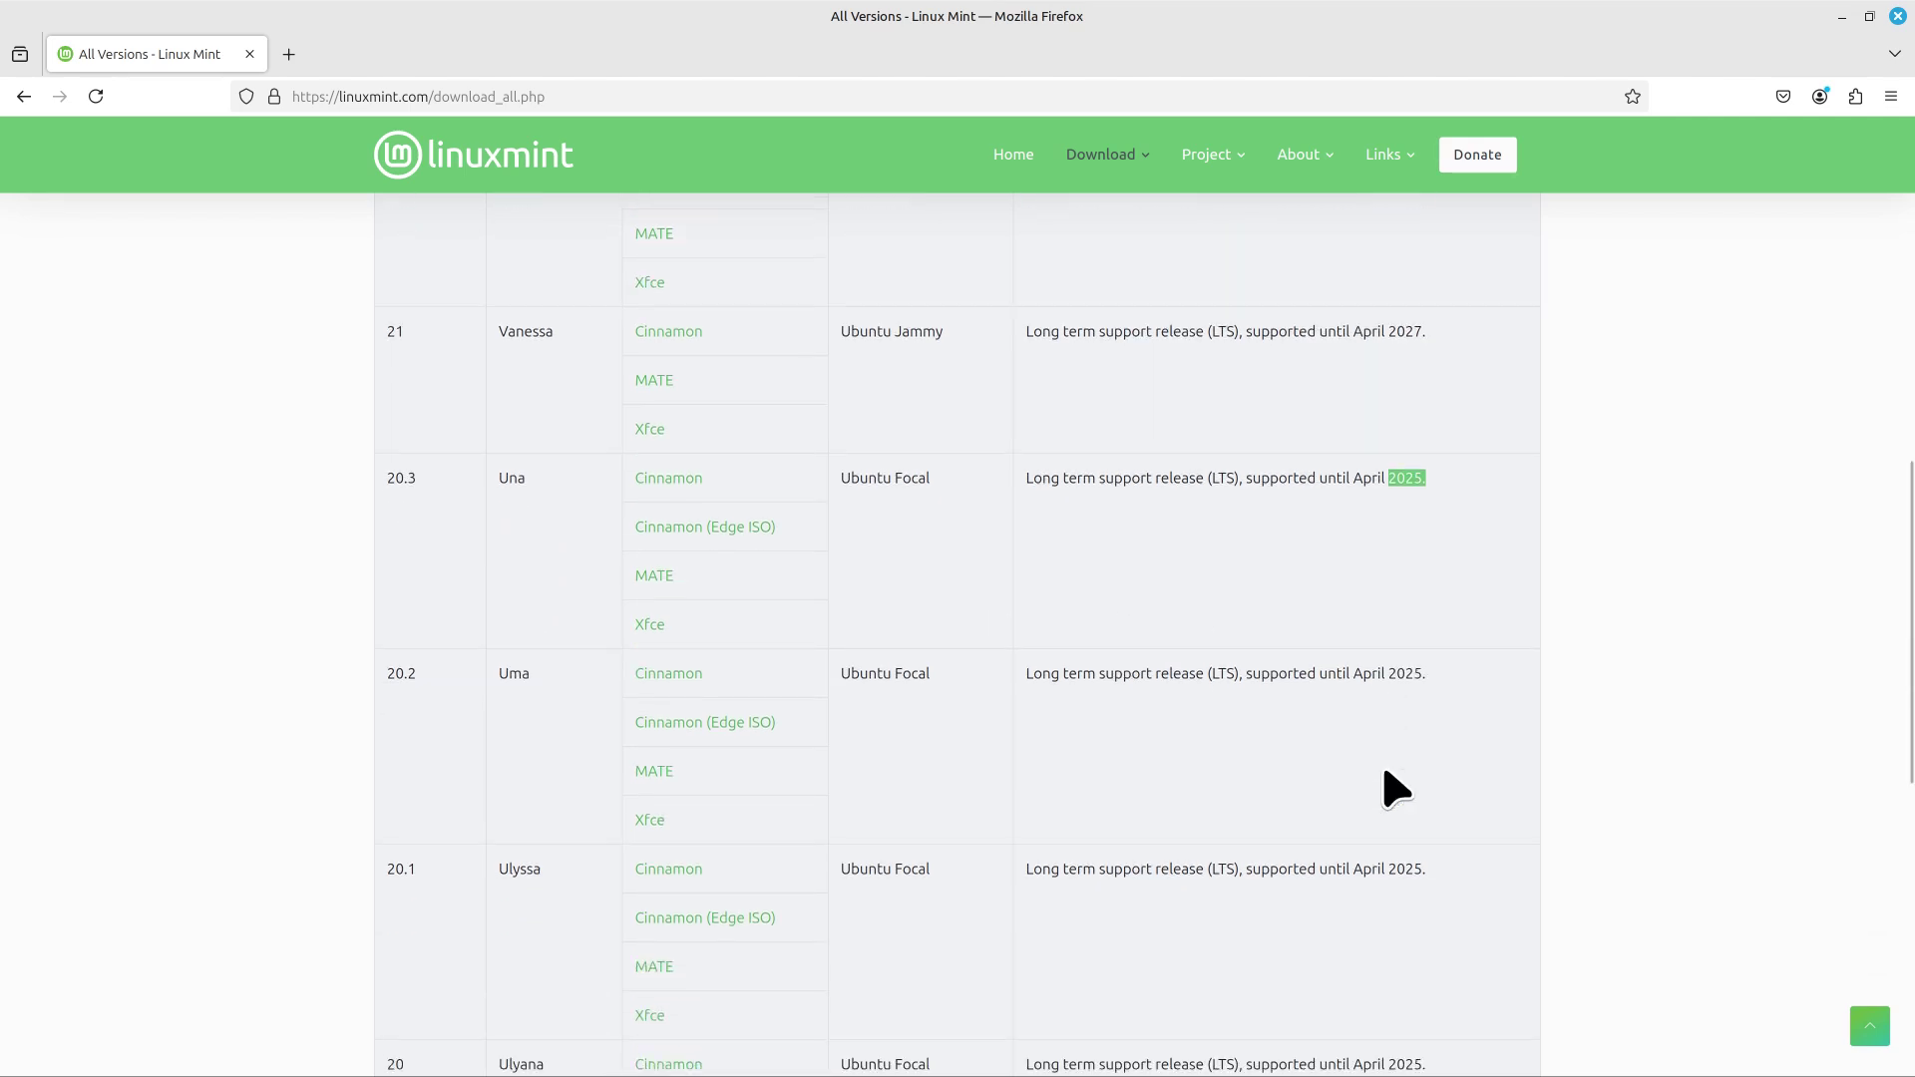
{"action": "scroll", "coordinate": [1397, 788], "scroll_direction": "down", "scroll_amount": 3}
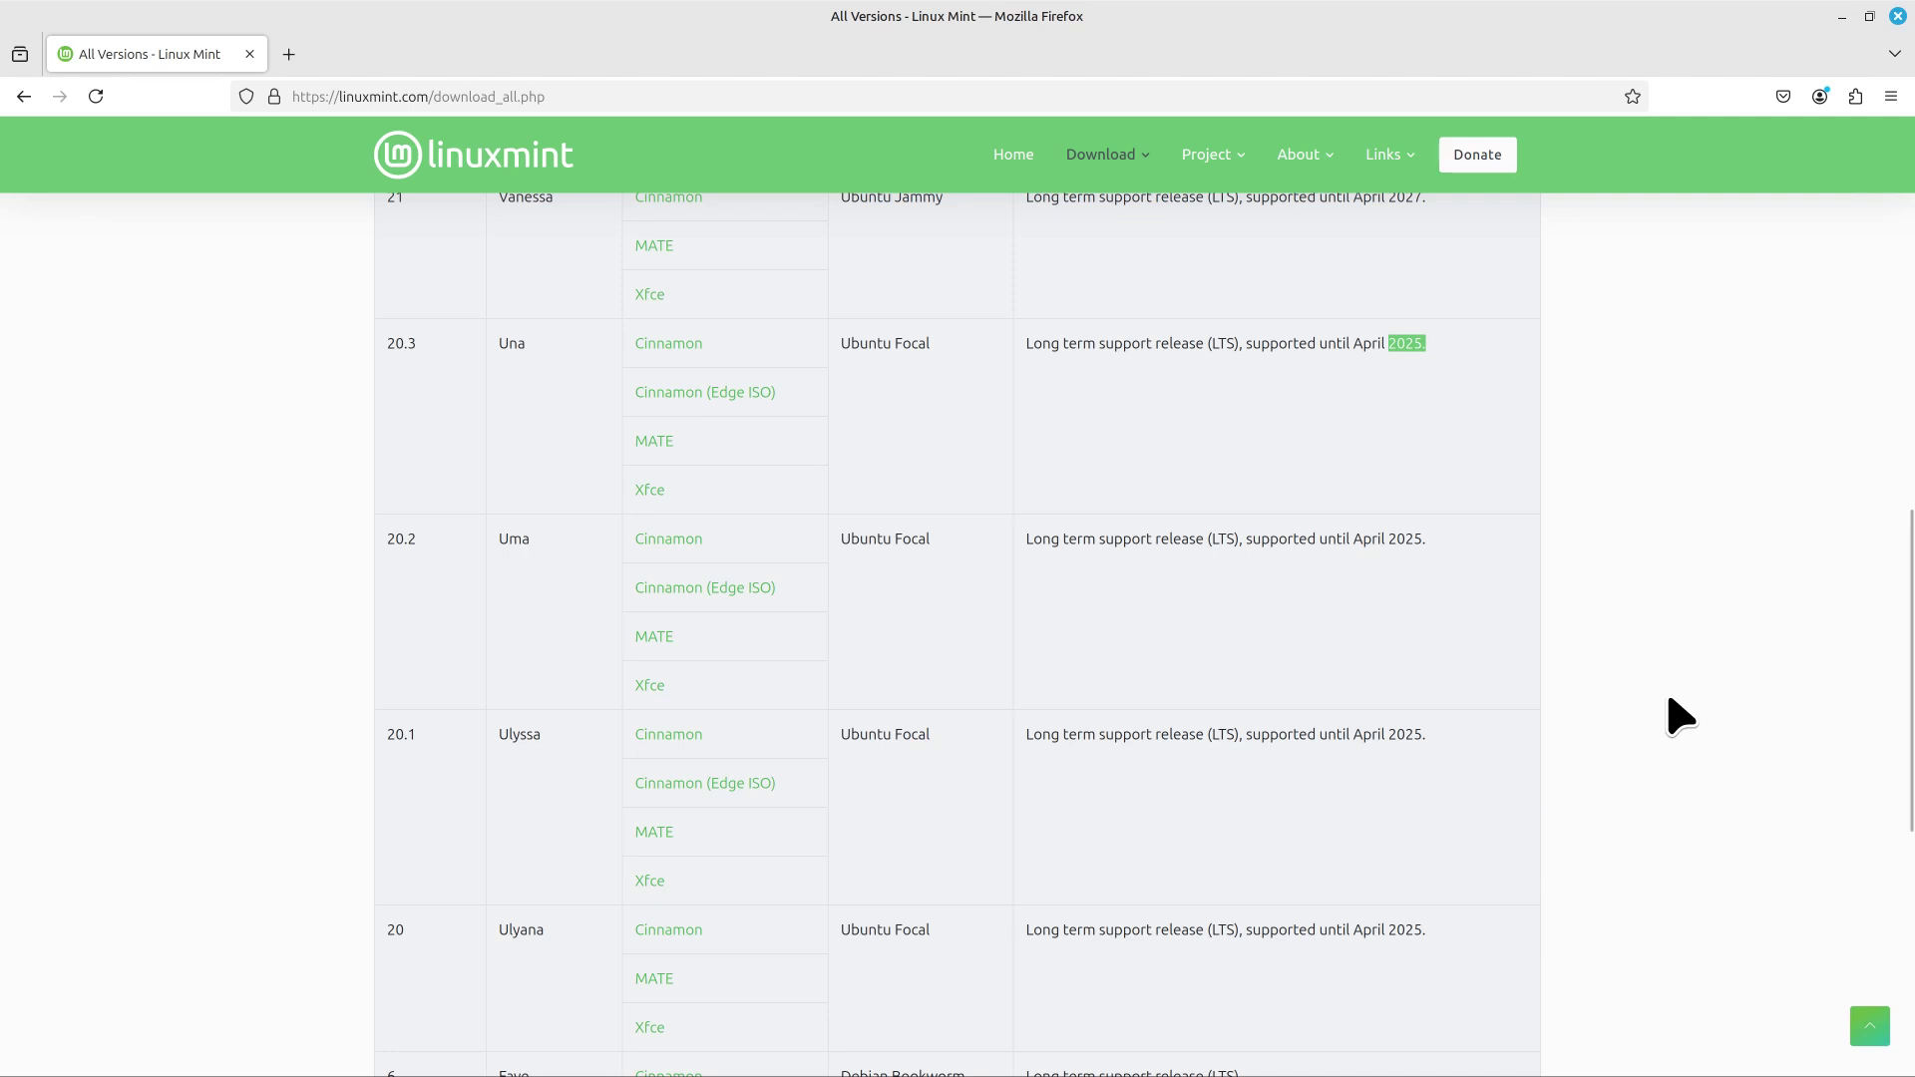
{"action": "scroll", "coordinate": [1616, 561], "scroll_direction": "down", "scroll_amount": 2}
{"action": "scroll", "coordinate": [1618, 564], "scroll_direction": "down", "scroll_amount": 1}
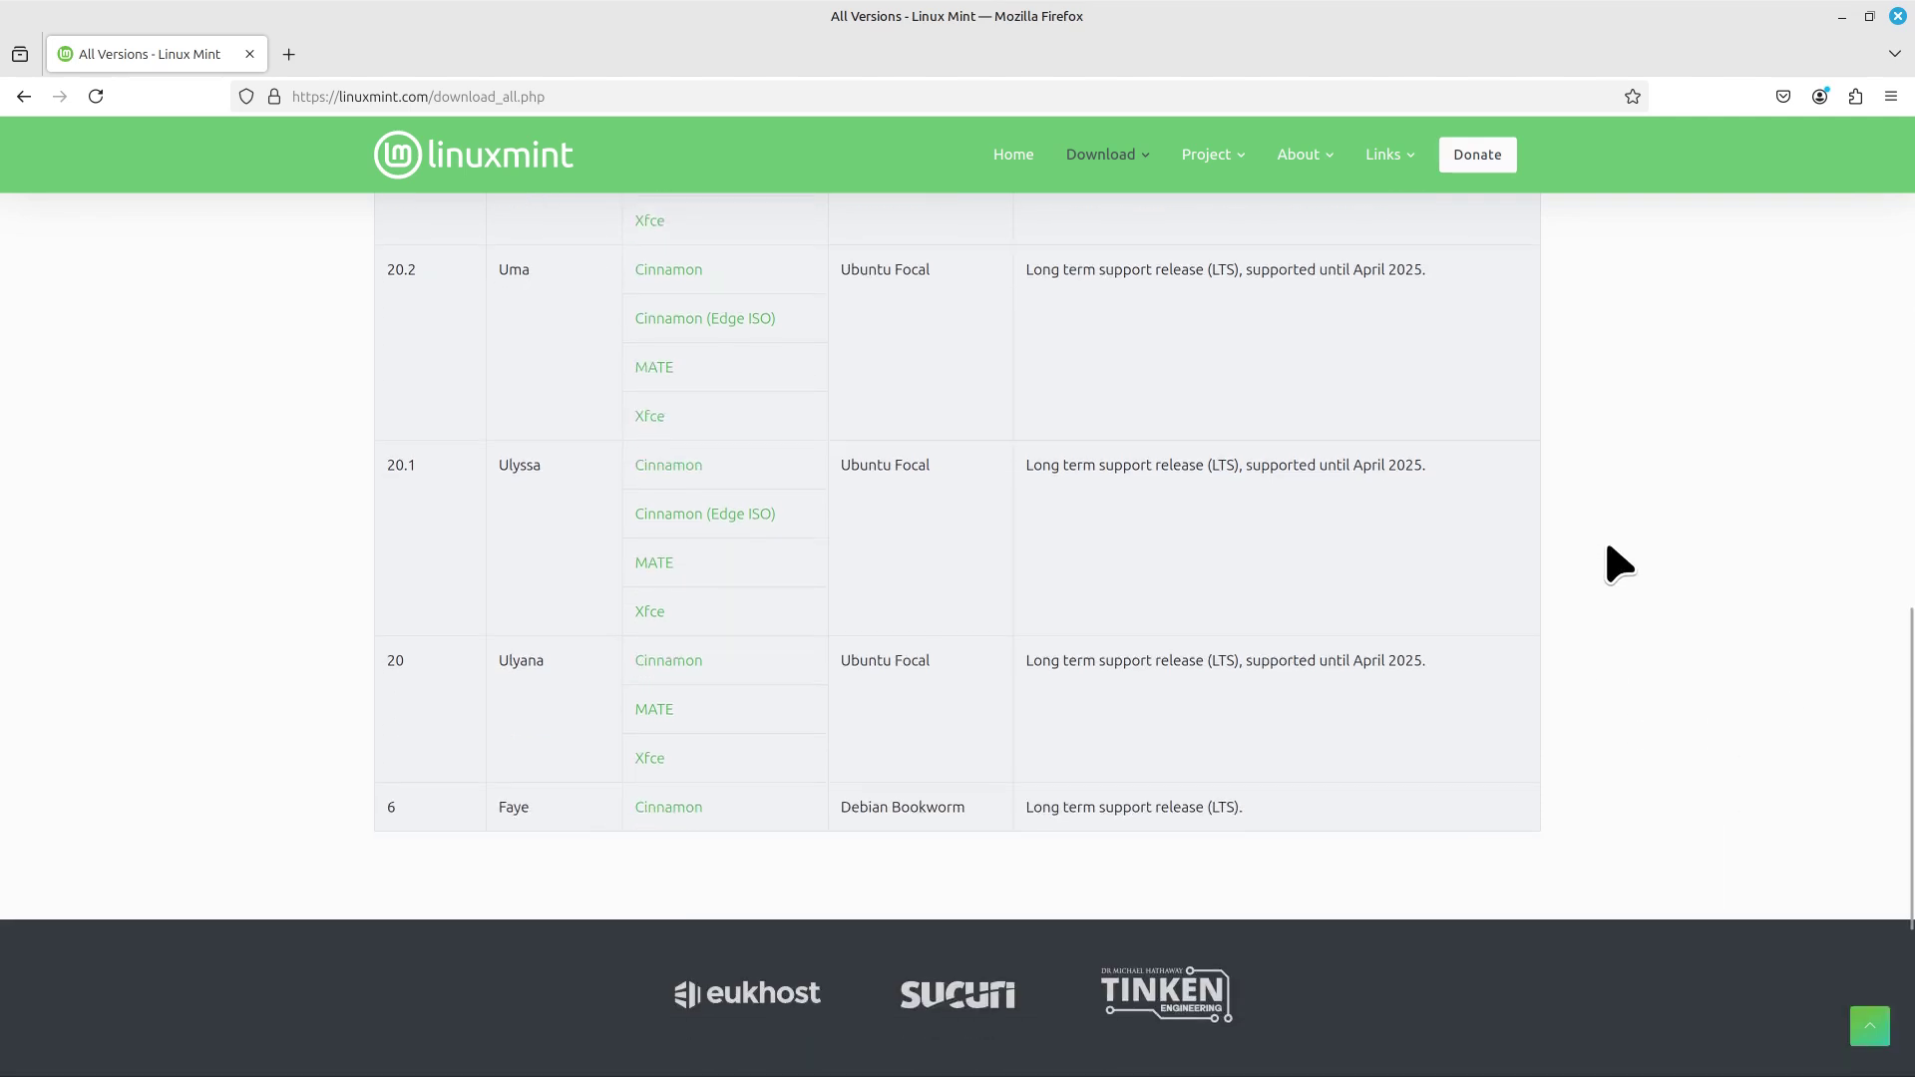
{"action": "left_click", "coordinate": [1898, 16]}
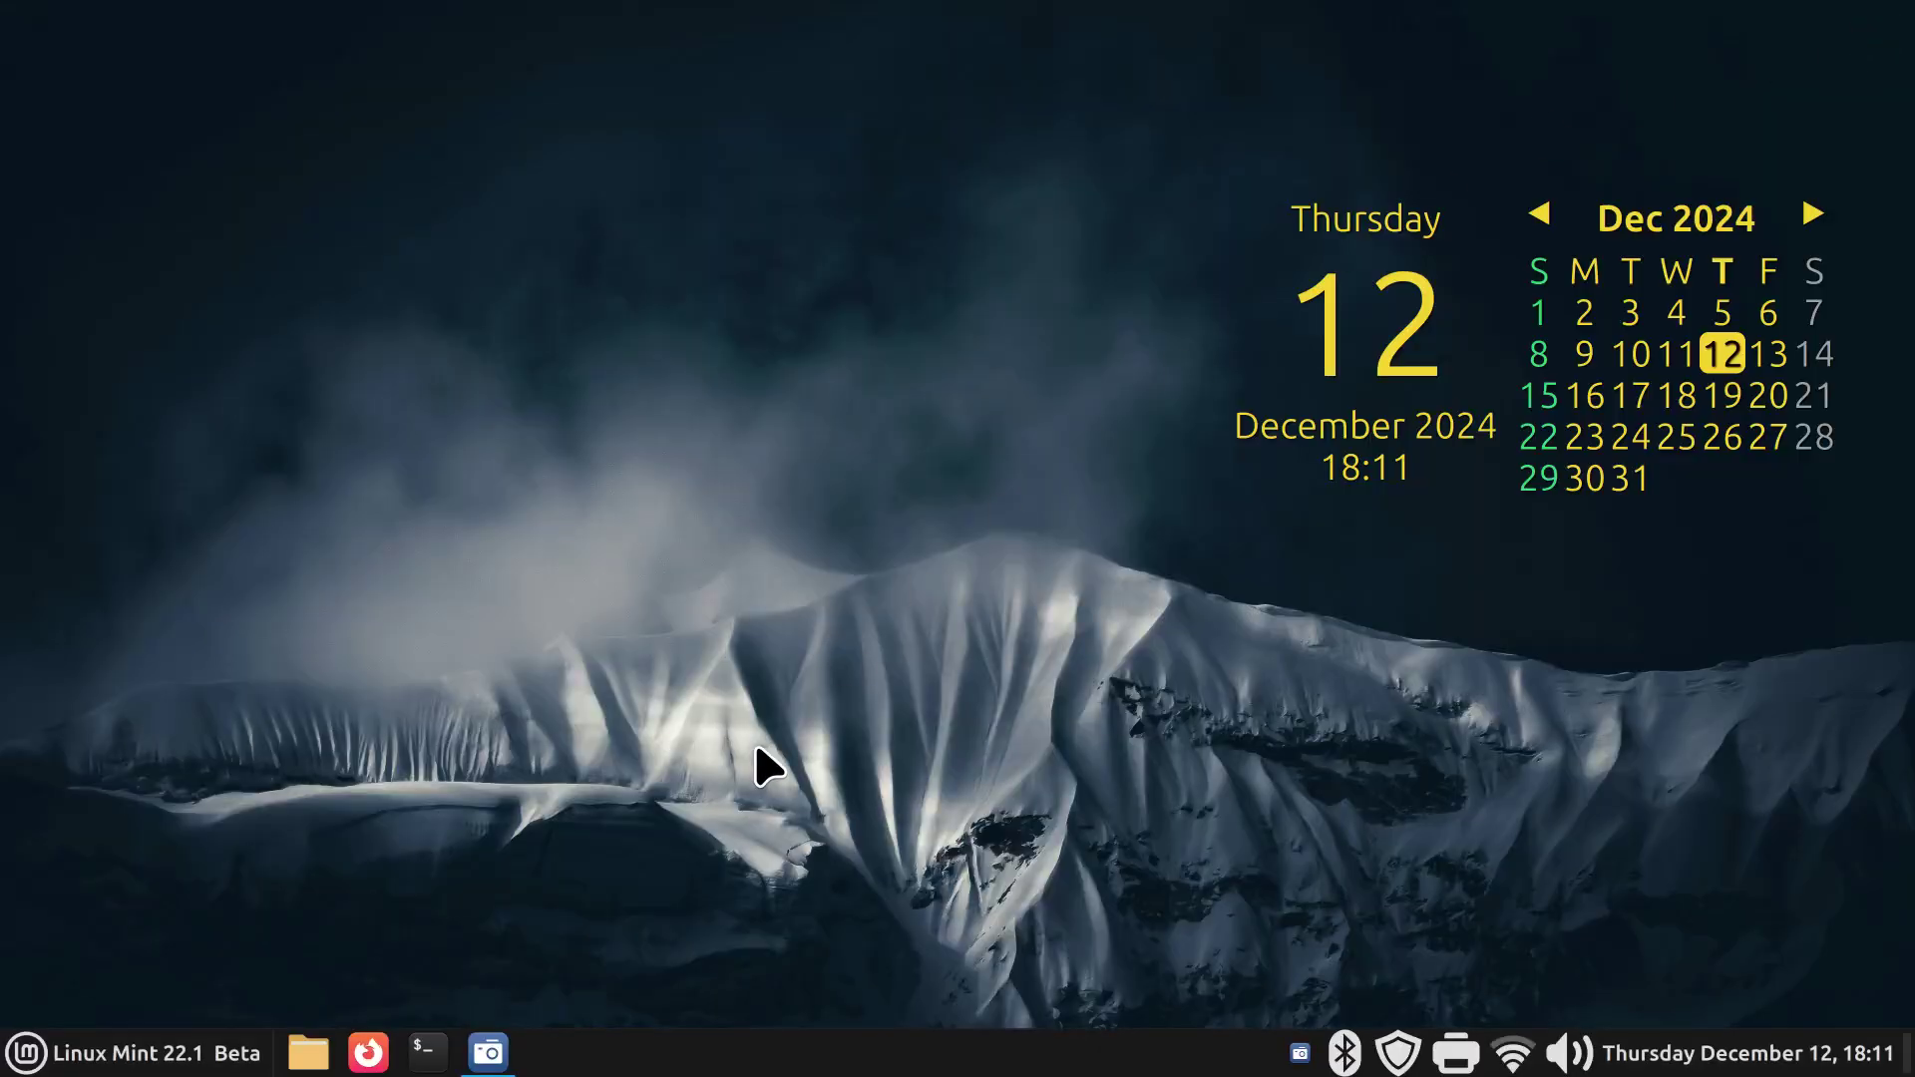